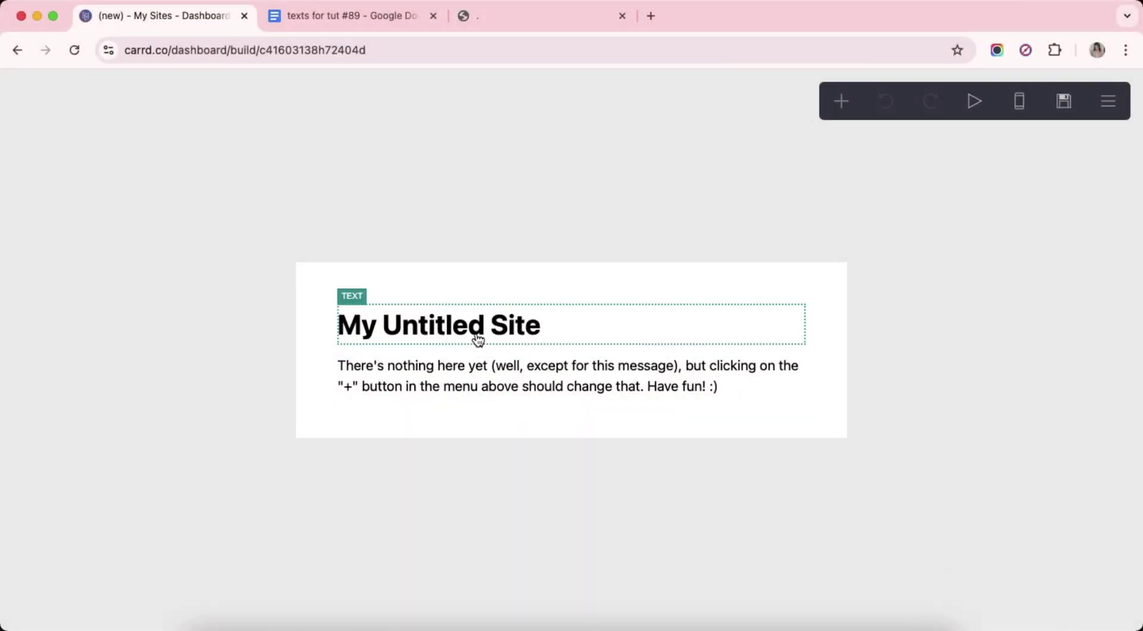
Delete the default site title and the placeholder message text from the page.
{"action": "left_click", "coordinate": [478, 339]}
{"action": "left_click", "coordinate": [68, 588]}
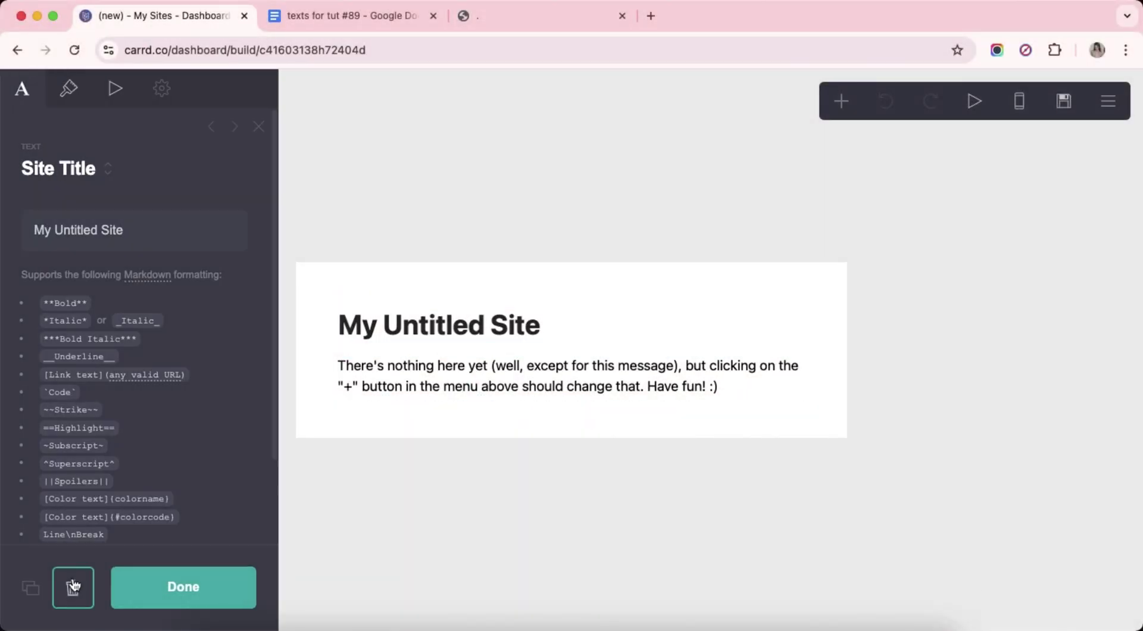
{"action": "left_click", "coordinate": [446, 344]}
{"action": "left_click", "coordinate": [69, 588]}
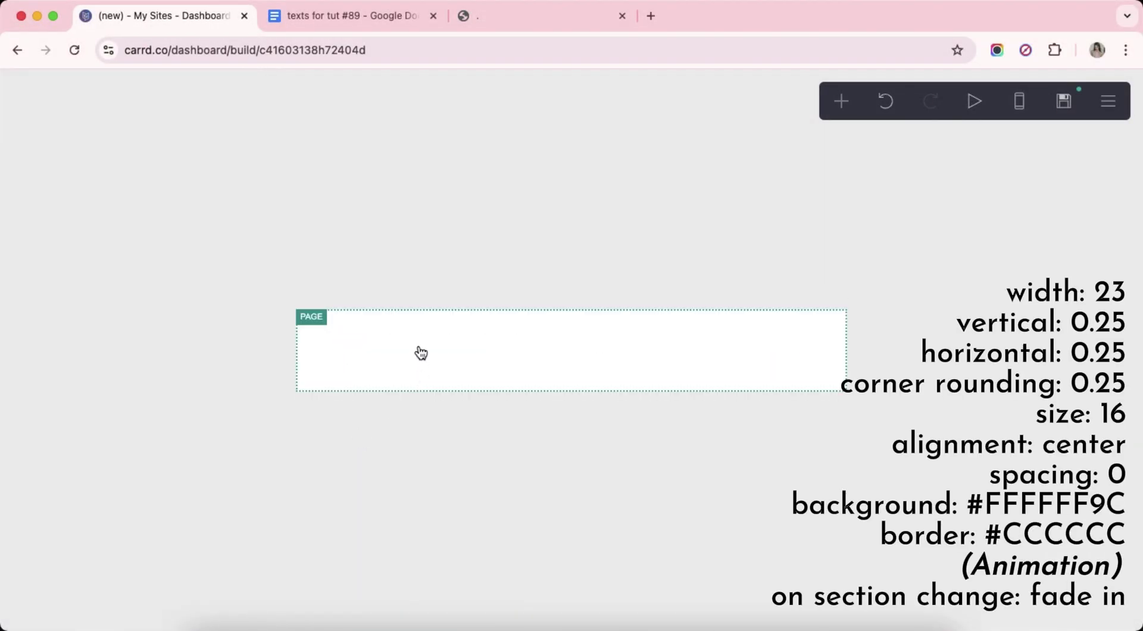
Set the page width to 23 and its vertical and horizontal padding to 0.25.
{"action": "left_click", "coordinate": [420, 353]}
{"action": "type", "text": "23"}
{"action": "key", "text": "Return"}
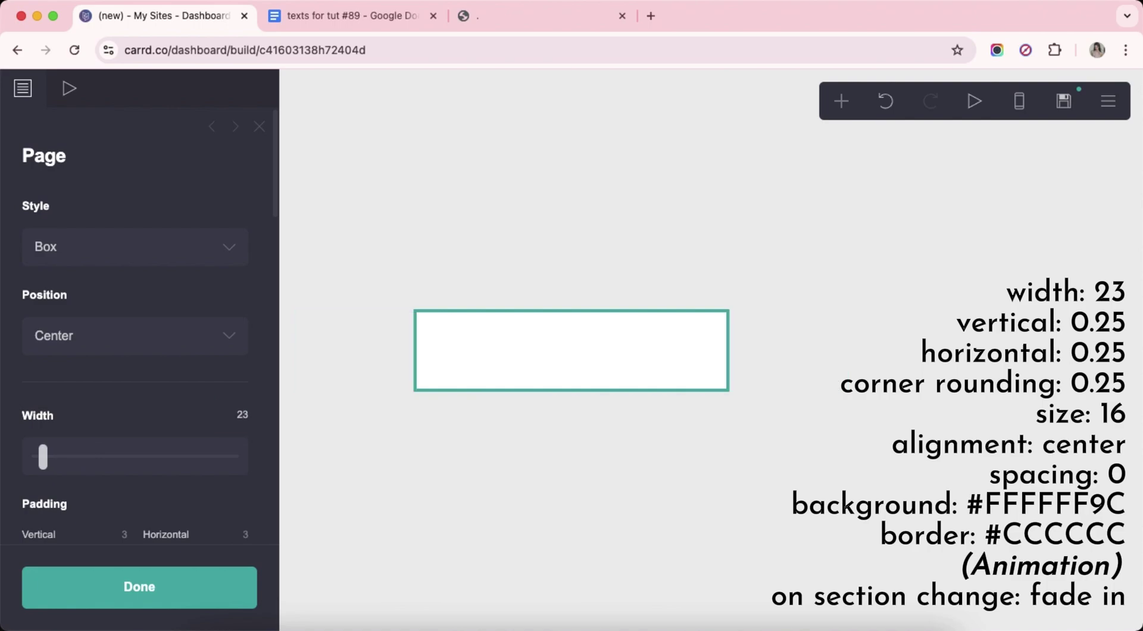
{"action": "scroll", "coordinate": [164, 395], "scroll_direction": "down", "scroll_amount": 5}
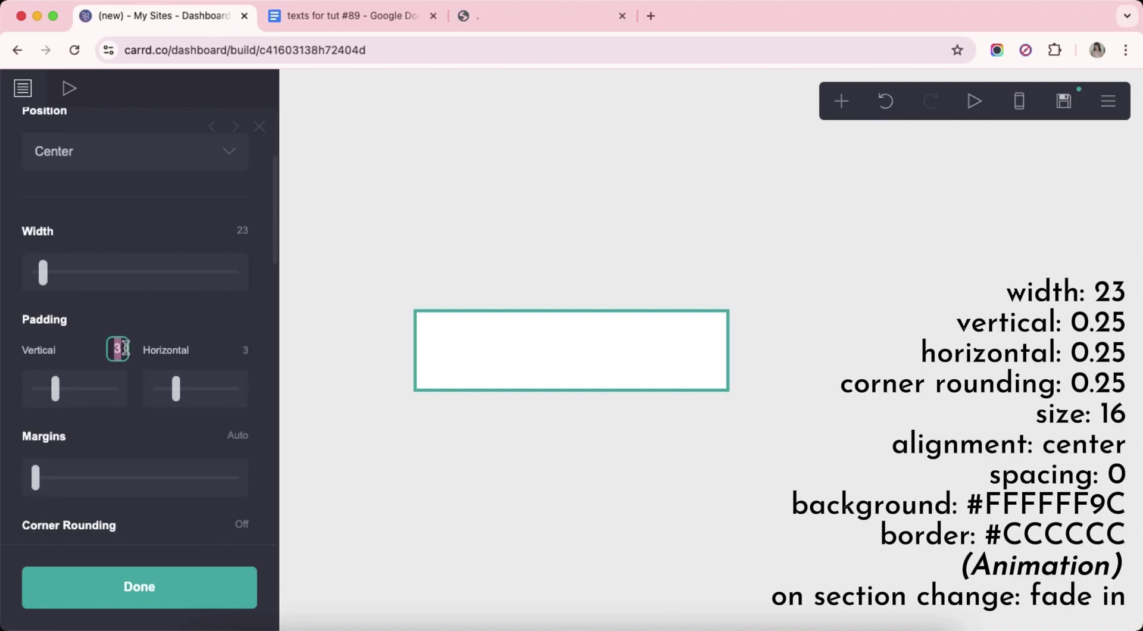
{"action": "type", "text": ".25"}
{"action": "key", "text": "Return"}
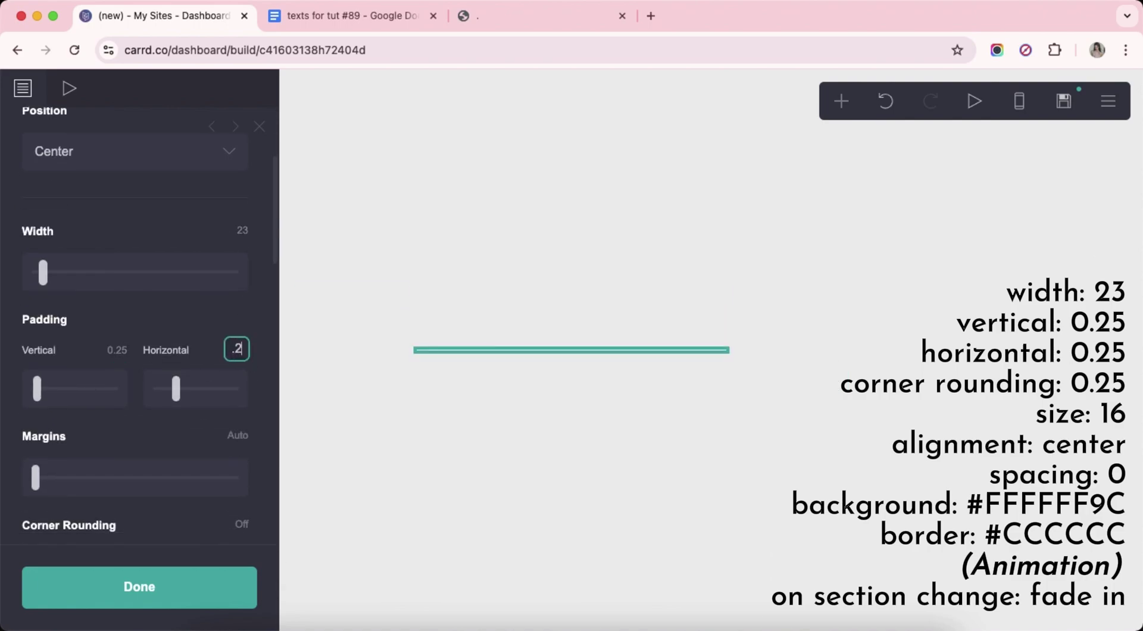
Set the page's corner rounding to 0.25 and its base element size to 16.
{"action": "scroll", "coordinate": [252, 395], "scroll_direction": "down", "scroll_amount": 3}
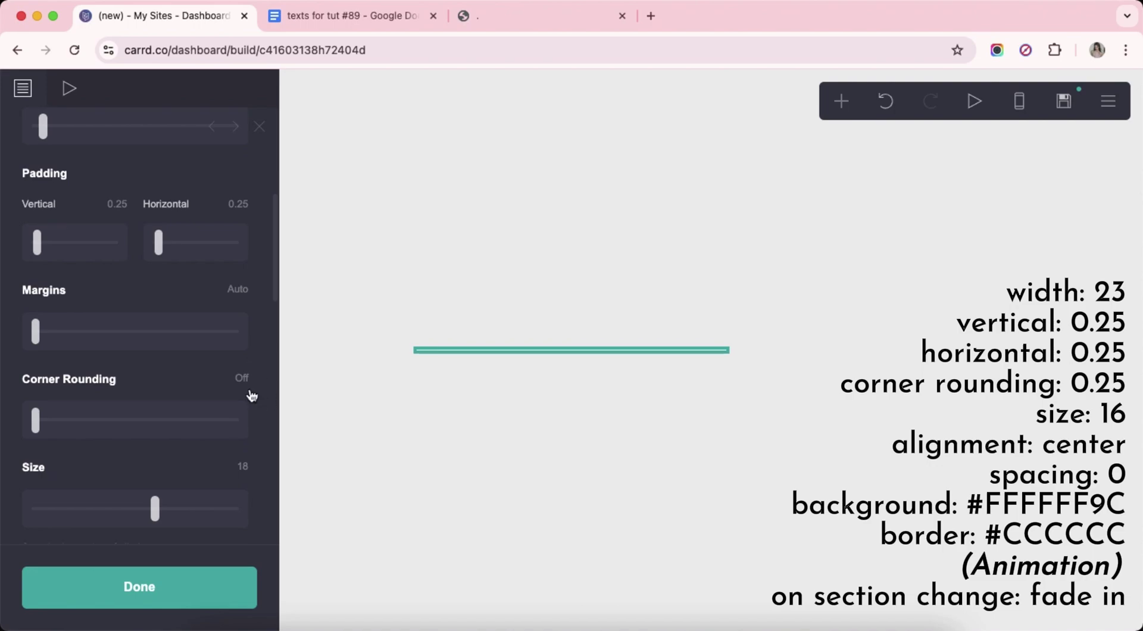
{"action": "scroll", "coordinate": [249, 384], "scroll_direction": "down", "scroll_amount": 3}
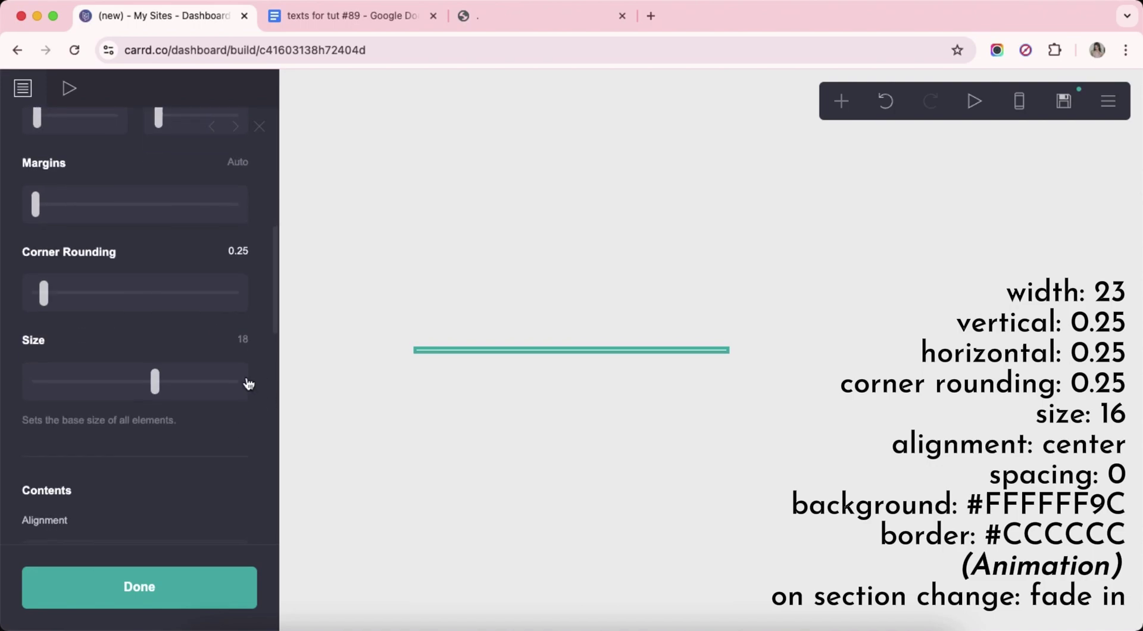
{"action": "key", "text": "Return"}
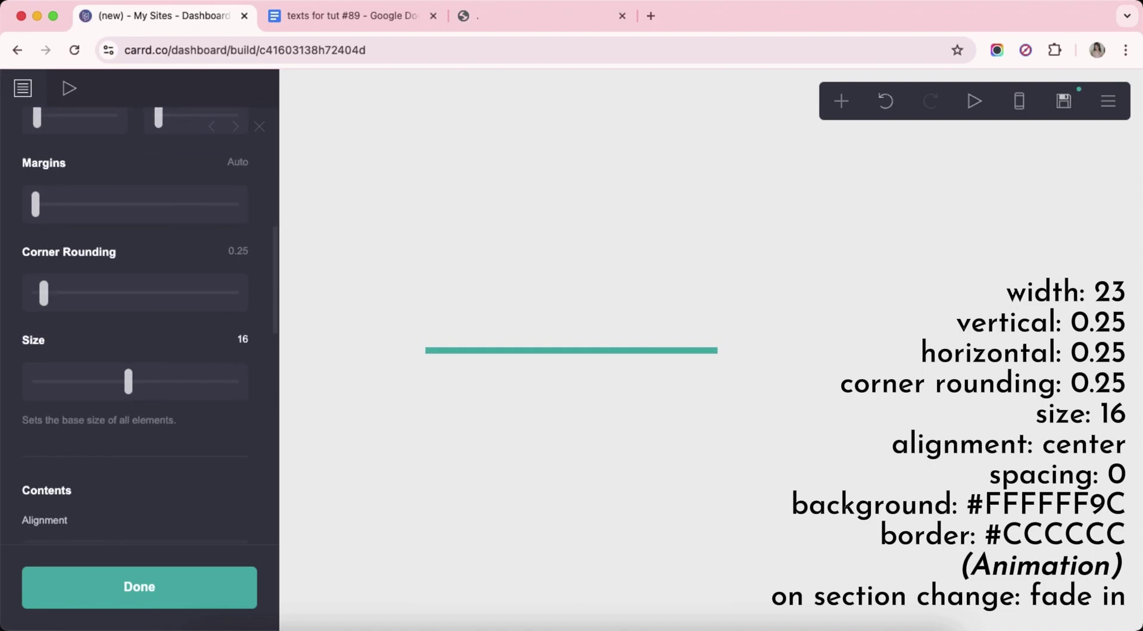
Align the page contents to Center and set their spacing to 0.
{"action": "scroll", "coordinate": [102, 270], "scroll_direction": "down", "scroll_amount": 5}
{"action": "left_click", "coordinate": [102, 270]}
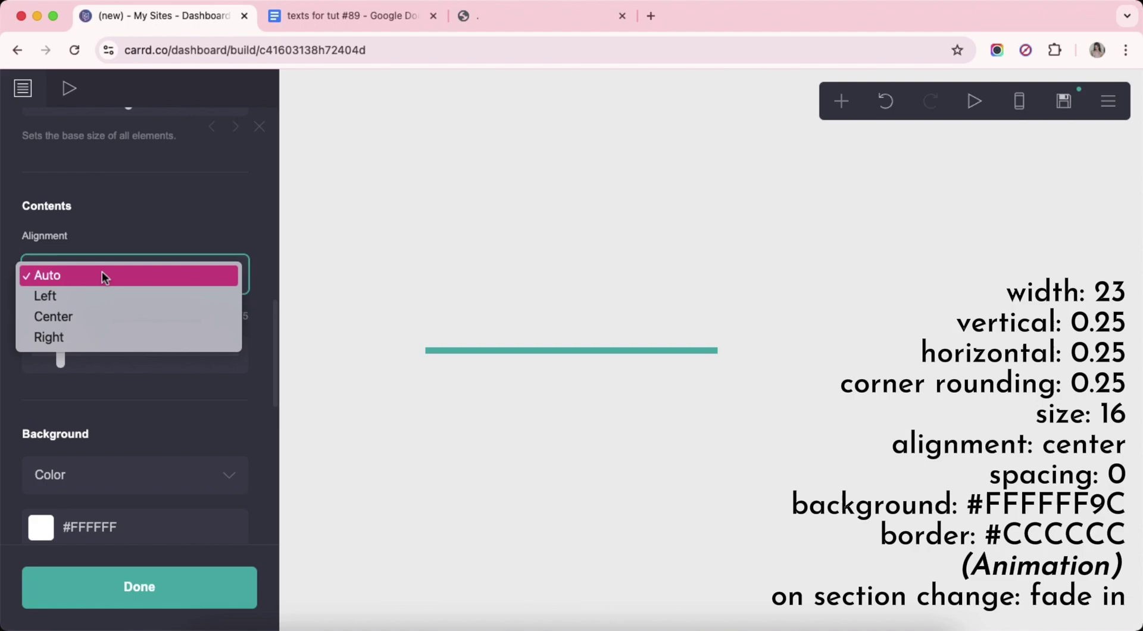
{"action": "left_click", "coordinate": [98, 314]}
{"action": "scroll", "coordinate": [135, 391], "scroll_direction": "down", "scroll_amount": 5}
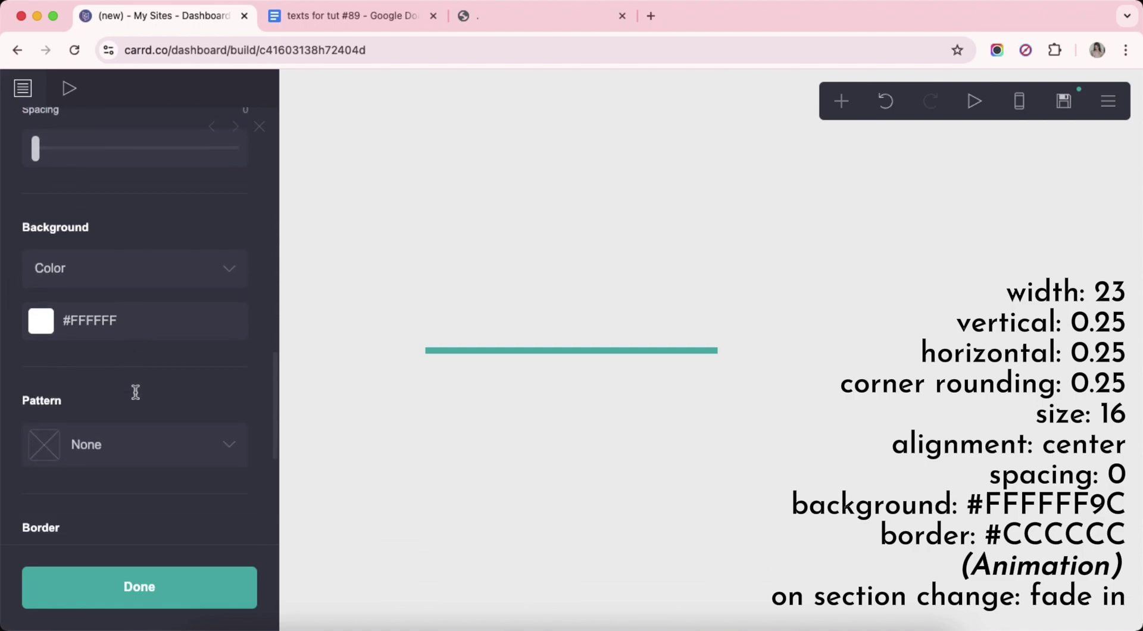
Make the page's background color semi-transparent white, #FFFFFF9C.
{"action": "left_click", "coordinate": [179, 321]}
{"action": "type", "text": "9C"}
{"action": "key", "text": "Return"}
{"action": "scroll", "coordinate": [137, 357], "scroll_direction": "down", "scroll_amount": 4}
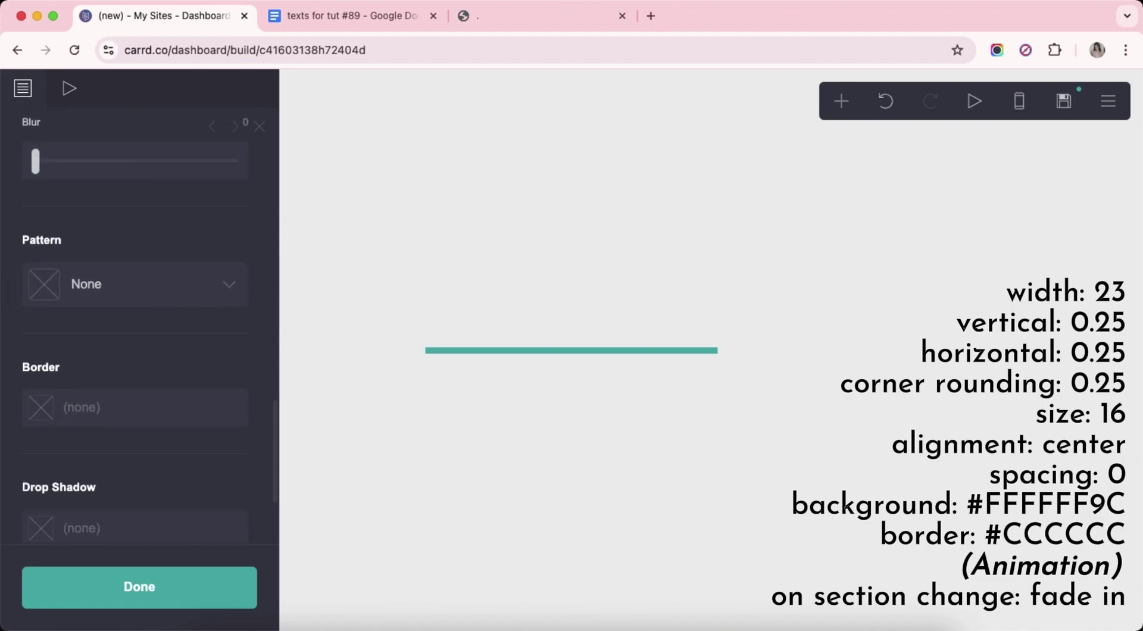
Give the page a border in color #CCCCCC.
{"action": "scroll", "coordinate": [139, 321], "scroll_direction": "down", "scroll_amount": 3}
{"action": "left_click", "coordinate": [139, 301]}
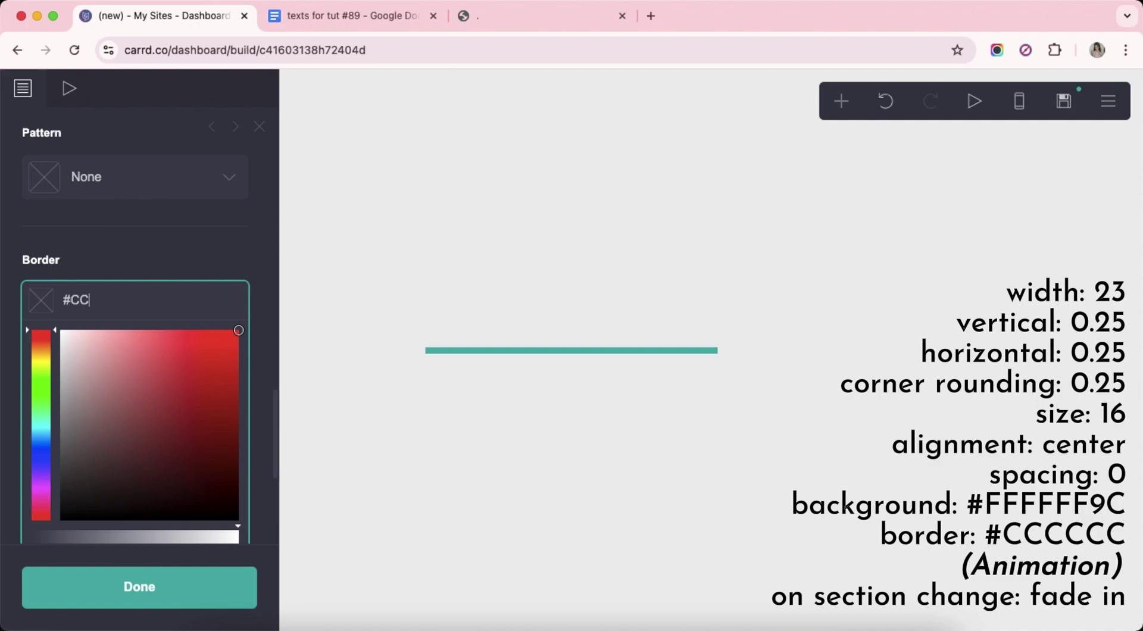
{"action": "type", "text": "#CCCCCC"}
{"action": "key", "text": "Return"}
{"action": "scroll", "coordinate": [133, 288], "scroll_direction": "down", "scroll_amount": 2}
{"action": "scroll", "coordinate": [133, 288], "scroll_direction": "up", "scroll_amount": 12}
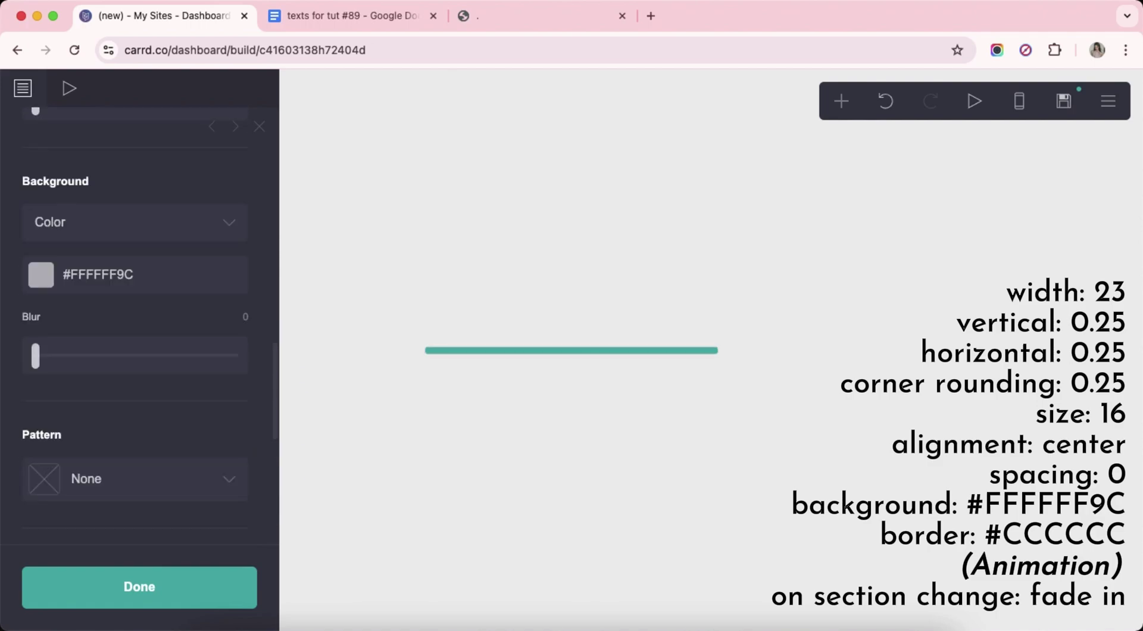
Set the page's On Section Change animation to Fade In and close the page settings.
{"action": "left_click", "coordinate": [84, 97]}
{"action": "scroll", "coordinate": [150, 320], "scroll_direction": "down", "scroll_amount": 2}
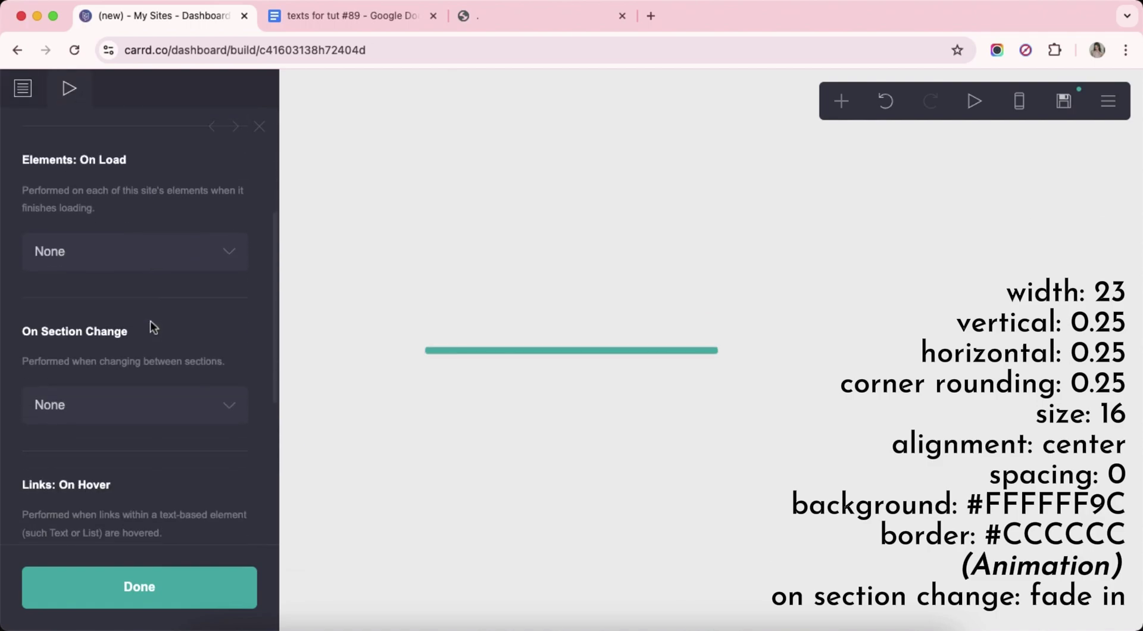
{"action": "left_click", "coordinate": [102, 403]}
{"action": "left_click", "coordinate": [119, 425]}
{"action": "left_click", "coordinate": [426, 467]}
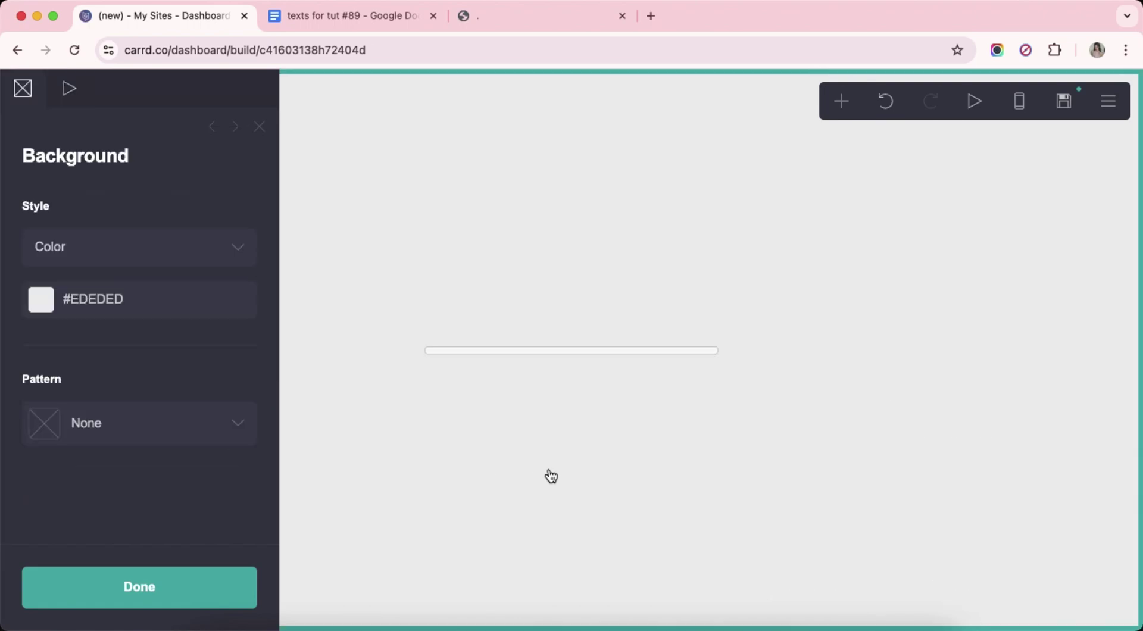
{"action": "left_click", "coordinate": [548, 475]}
Add a Columns container with a left column of 70% and a right column of 30%.
{"action": "left_click", "coordinate": [842, 105]}
{"action": "left_click", "coordinate": [667, 458]}
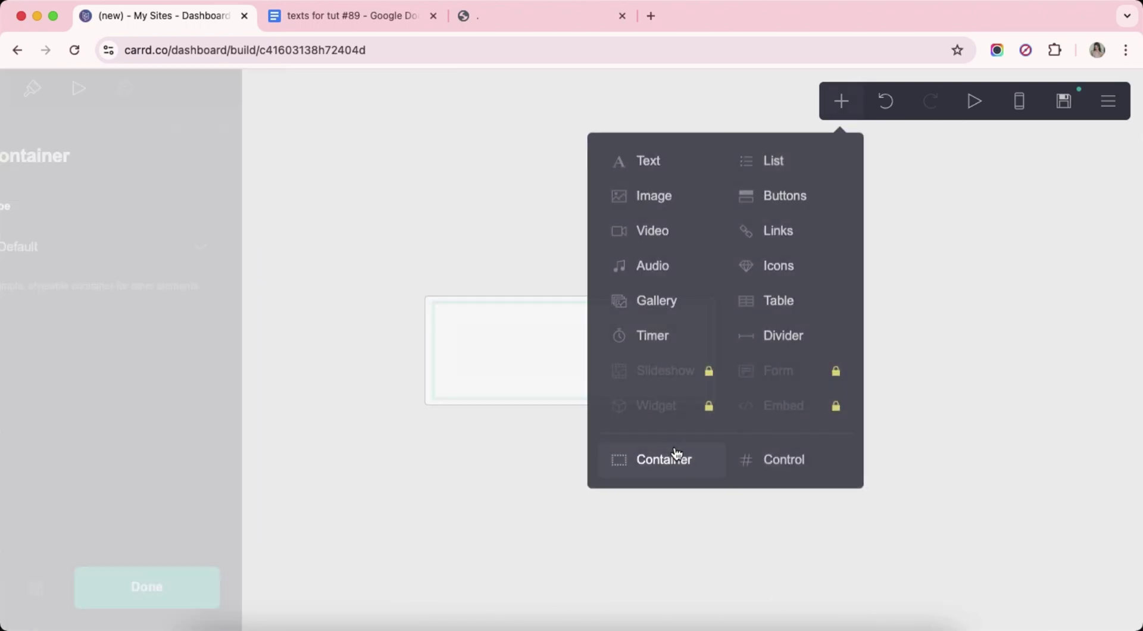
{"action": "left_click", "coordinate": [137, 256]}
{"action": "left_click", "coordinate": [98, 269]}
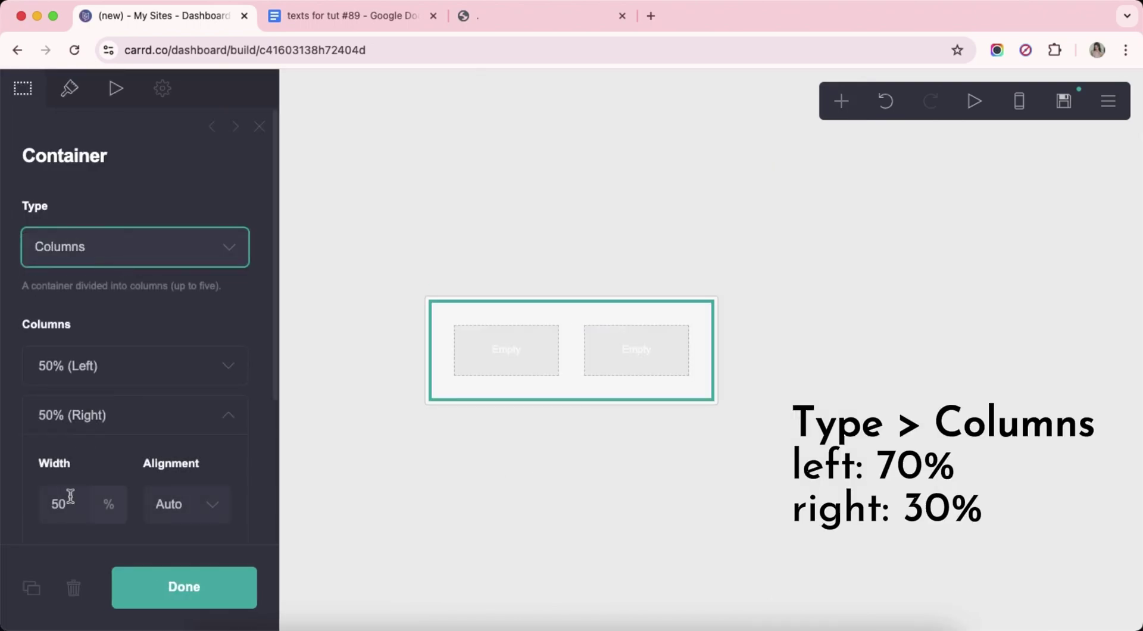
{"action": "left_click_drag", "start_coordinate": [60, 504], "coordinate": [42, 505]}
{"action": "type", "text": "3"}
{"action": "left_click", "coordinate": [98, 419]}
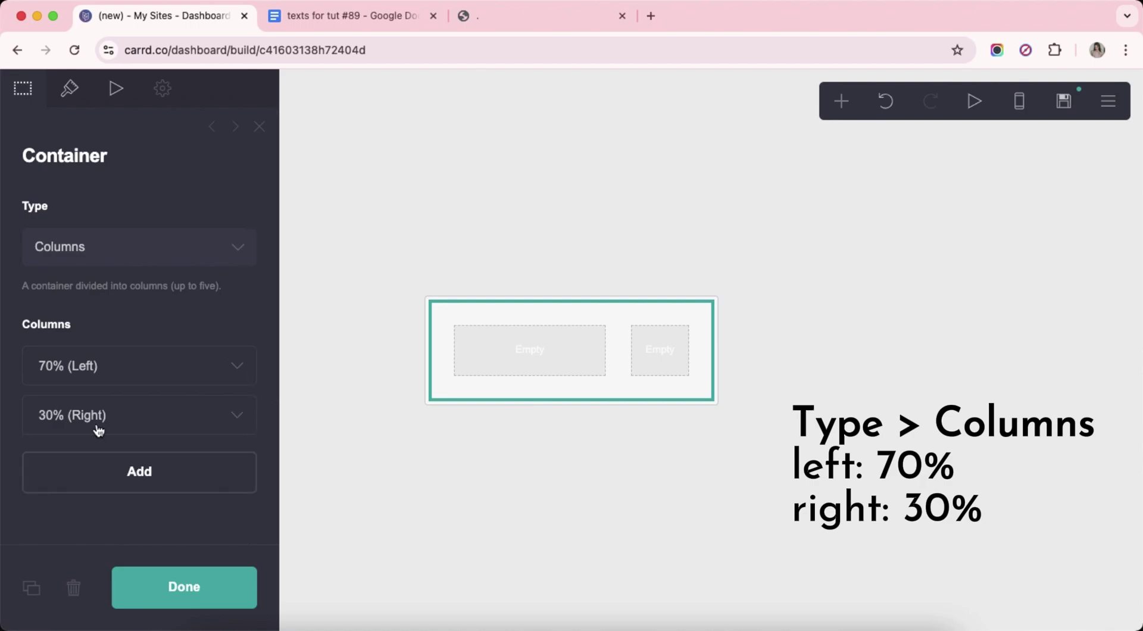
Set the container's vertical and horizontal padding to 0.25 and its gutters to 0.5.
{"action": "left_click", "coordinate": [75, 101]}
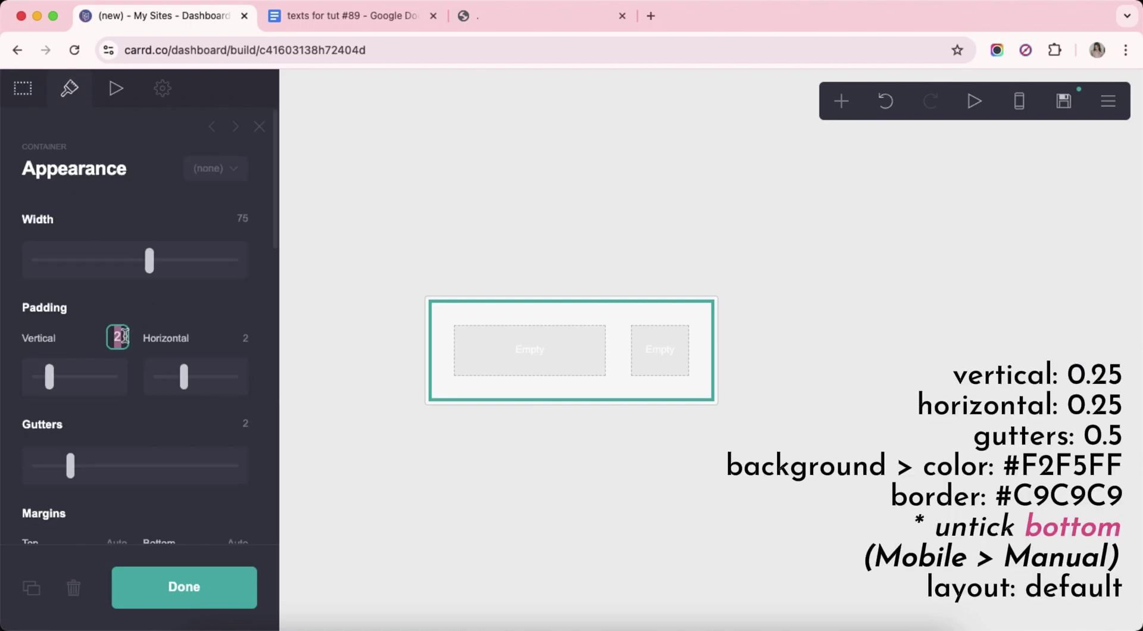
{"action": "type", "text": "0.25"}
{"action": "key", "text": "Return"}
{"action": "type", "text": ".2"}
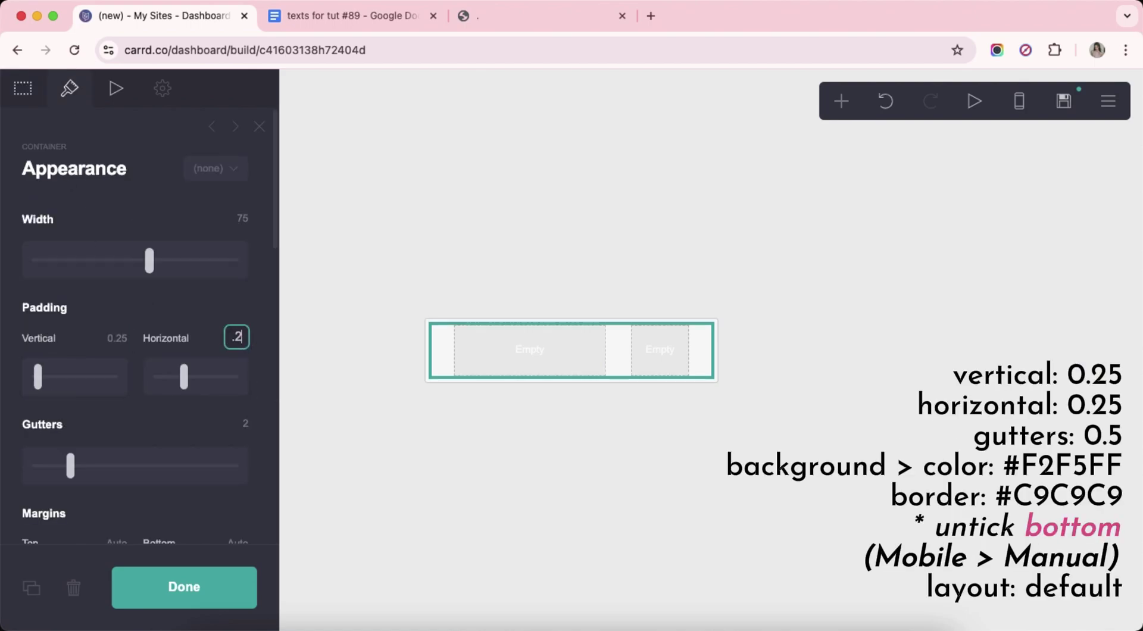
{"action": "type", "text": "5"}
{"action": "key", "text": "Return"}
{"action": "key", "text": "Return"}
Give the container a solid color background of #F2F5FF.
{"action": "scroll", "coordinate": [135, 333], "scroll_direction": "down", "scroll_amount": 10}
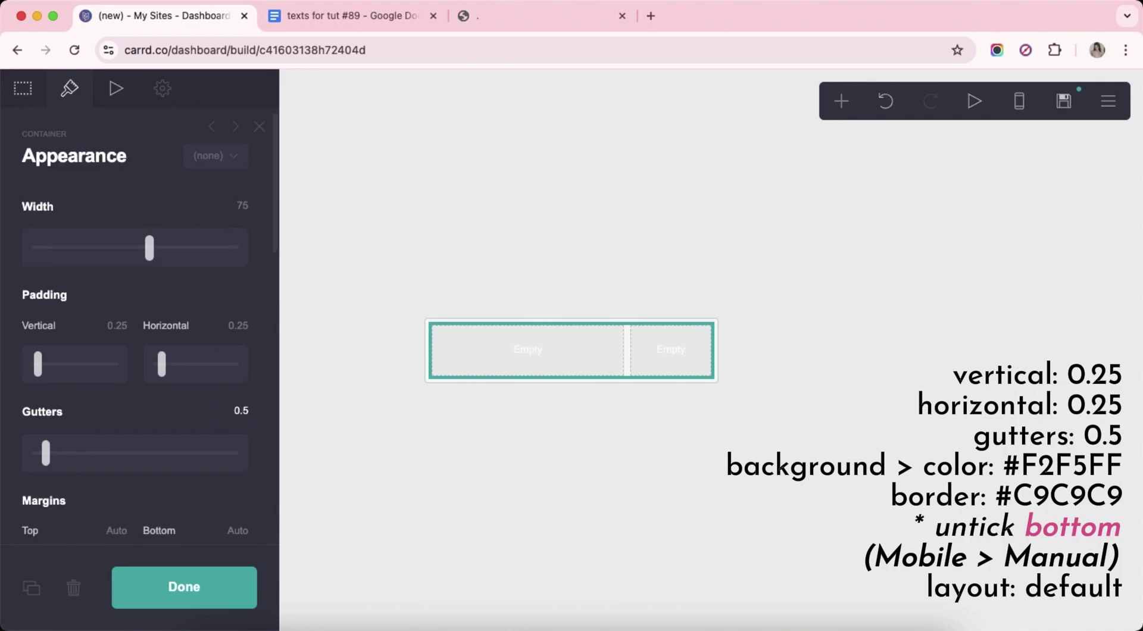
{"action": "scroll", "coordinate": [135, 333], "scroll_direction": "down", "scroll_amount": 4}
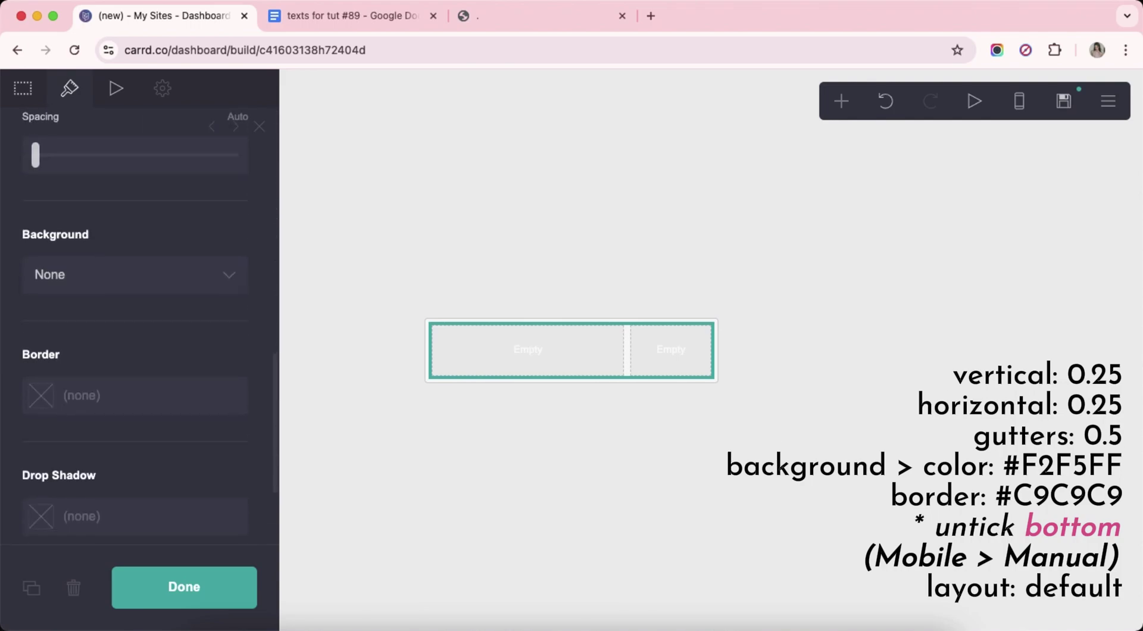
{"action": "left_click", "coordinate": [84, 276]}
{"action": "left_click", "coordinate": [87, 296]}
{"action": "left_click", "coordinate": [156, 328]}
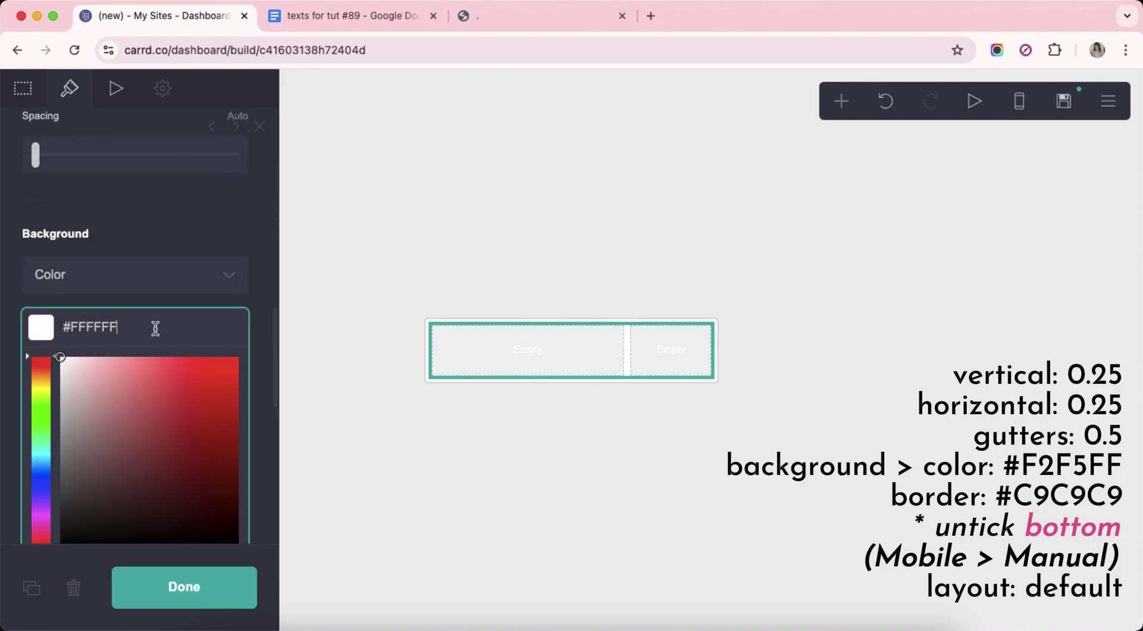
{"action": "type", "text": "#F2F5FF"}
{"action": "key", "text": "Return"}
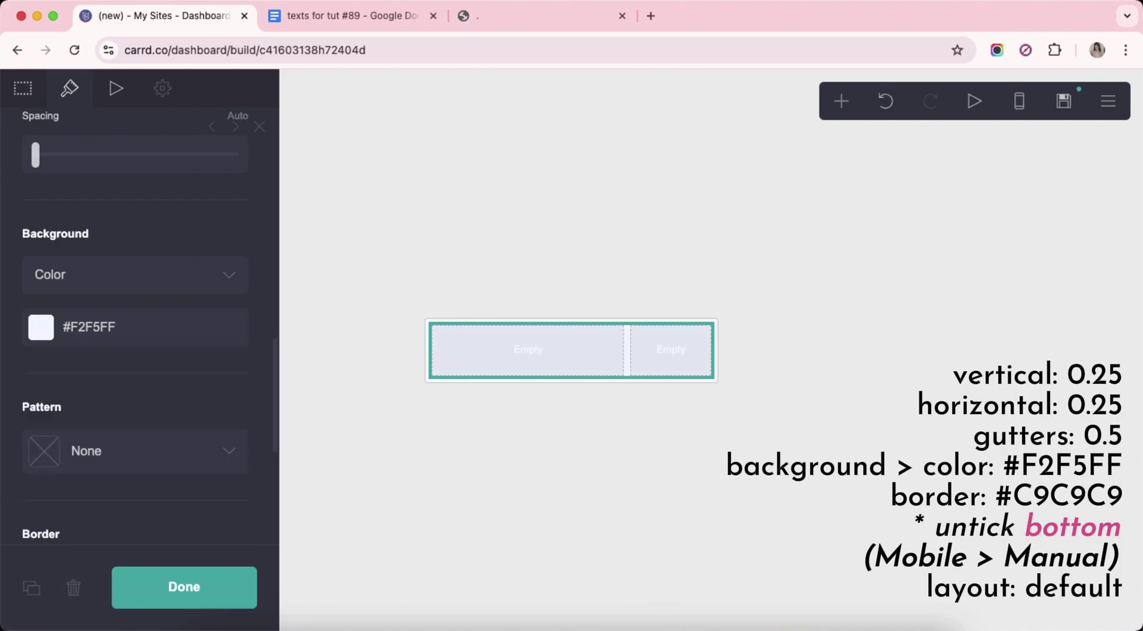
Add a #C9C9C9 border to the container on the top and sides only, leaving out the bottom.
{"action": "scroll", "coordinate": [149, 366], "scroll_direction": "down", "scroll_amount": 5}
{"action": "left_click", "coordinate": [146, 346]}
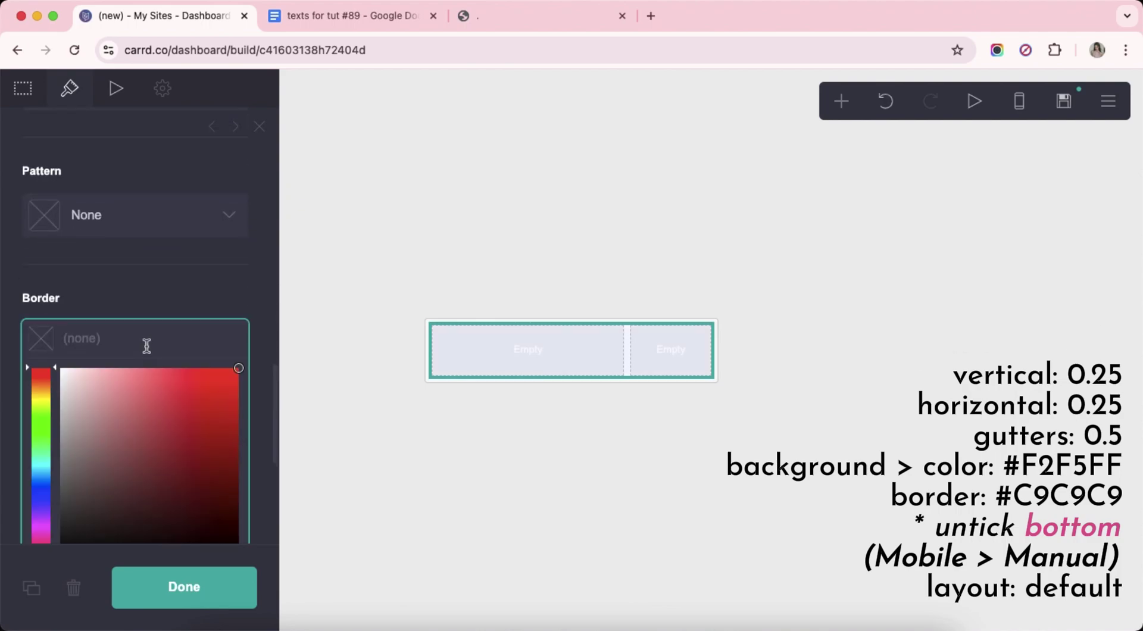
{"action": "type", "text": "#C9C9C9"}
{"action": "key", "text": "Return"}
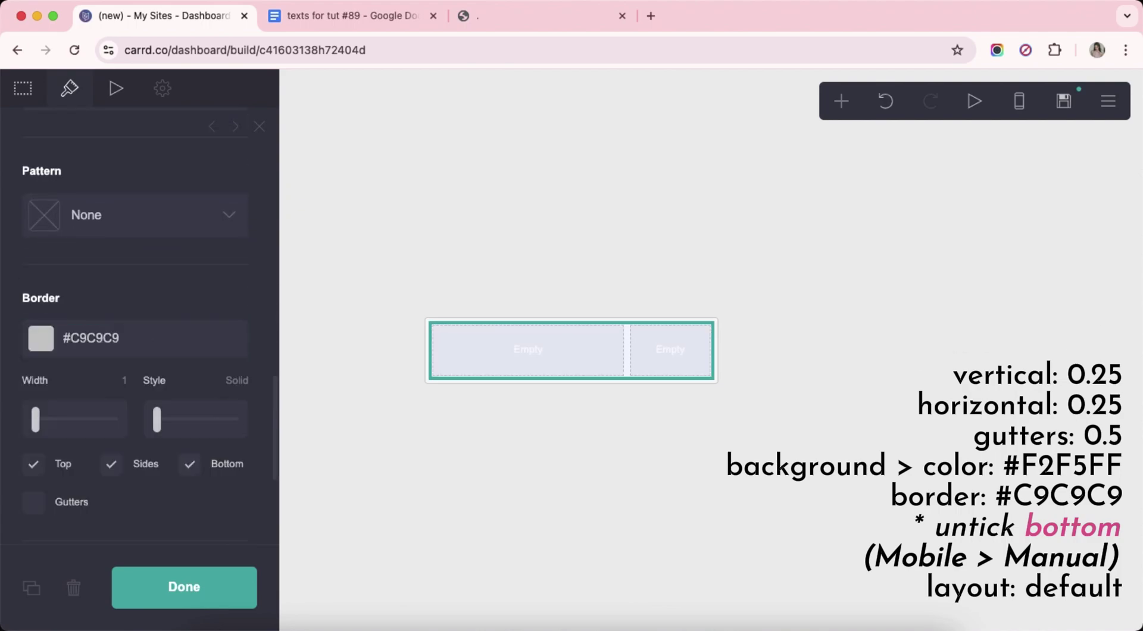
{"action": "scroll", "coordinate": [183, 396], "scroll_direction": "down", "scroll_amount": 3}
{"action": "scroll", "coordinate": [204, 416], "scroll_direction": "down", "scroll_amount": 5}
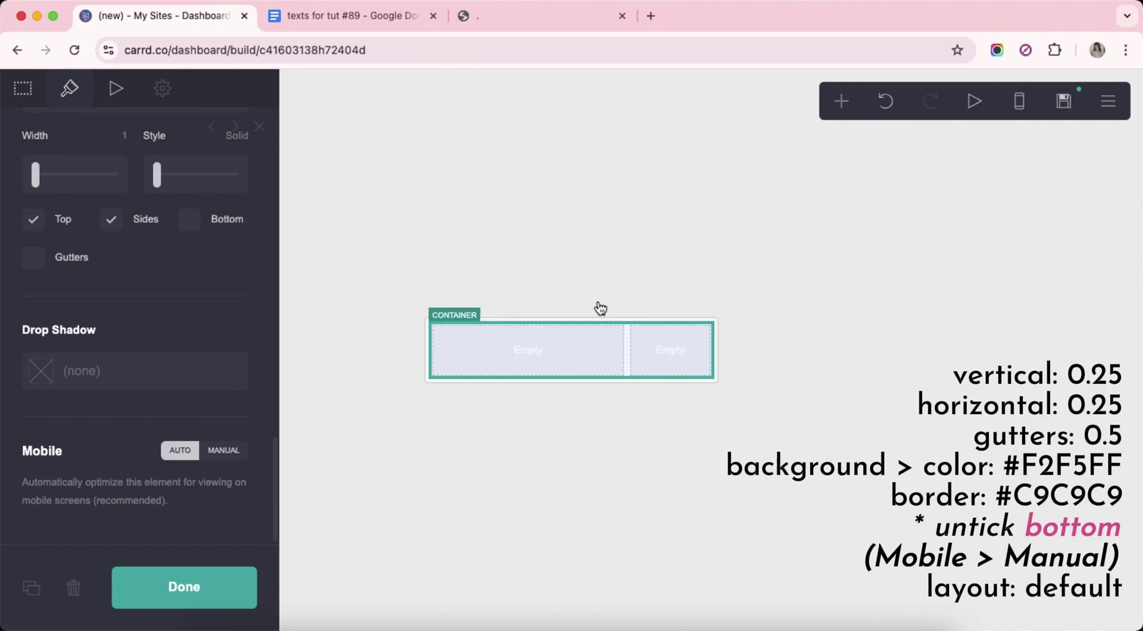
In mobile view, switch the container's mobile settings to Manual with the Default layout, then return to desktop view.
{"action": "left_click", "coordinate": [1022, 110]}
{"action": "left_click", "coordinate": [223, 449]}
{"action": "scroll", "coordinate": [208, 441], "scroll_direction": "down", "scroll_amount": 5}
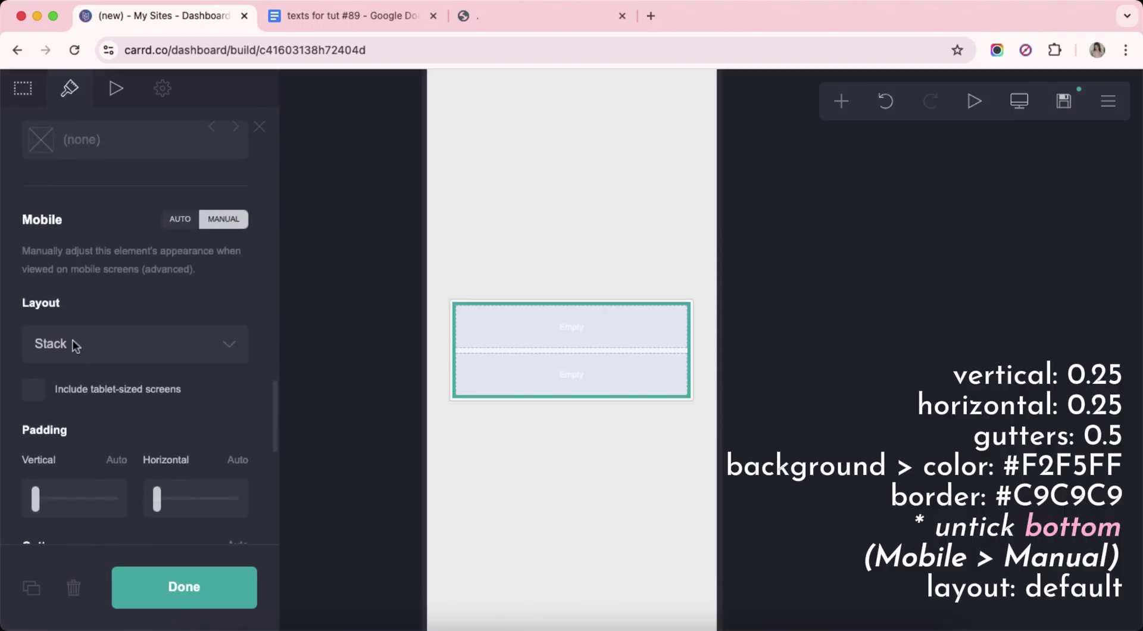
{"action": "left_click", "coordinate": [75, 346]}
{"action": "left_click", "coordinate": [84, 327]}
{"action": "left_click", "coordinate": [608, 454]}
{"action": "key", "text": "Escape"}
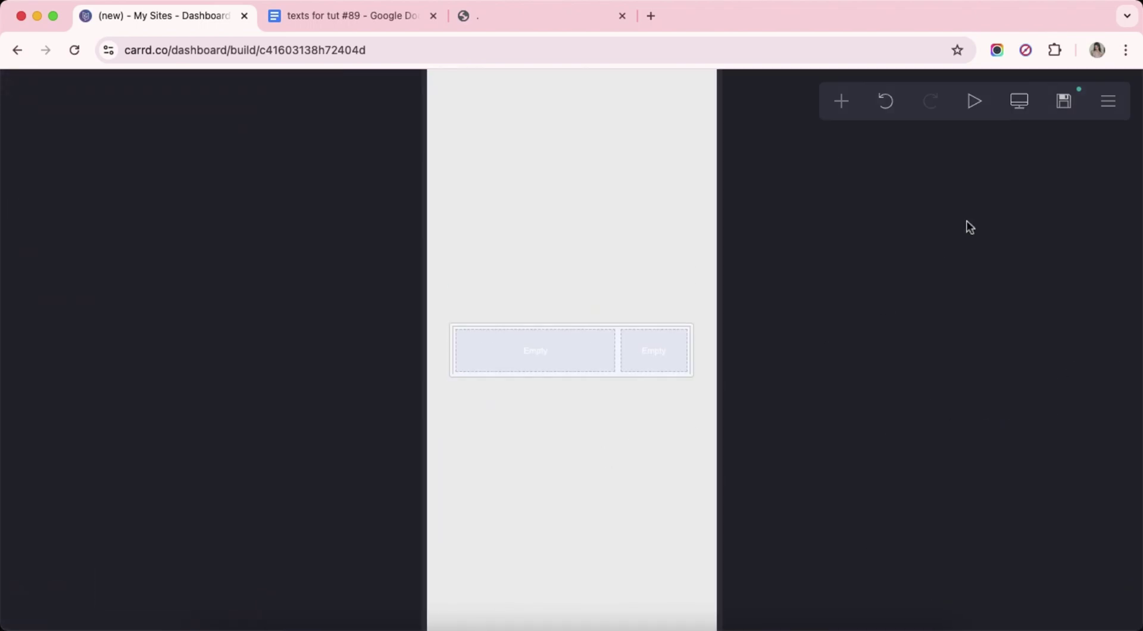
{"action": "left_click", "coordinate": [1016, 115]}
Add a text element and place it in the container's left column.
{"action": "left_click", "coordinate": [840, 101]}
{"action": "left_click", "coordinate": [663, 169]}
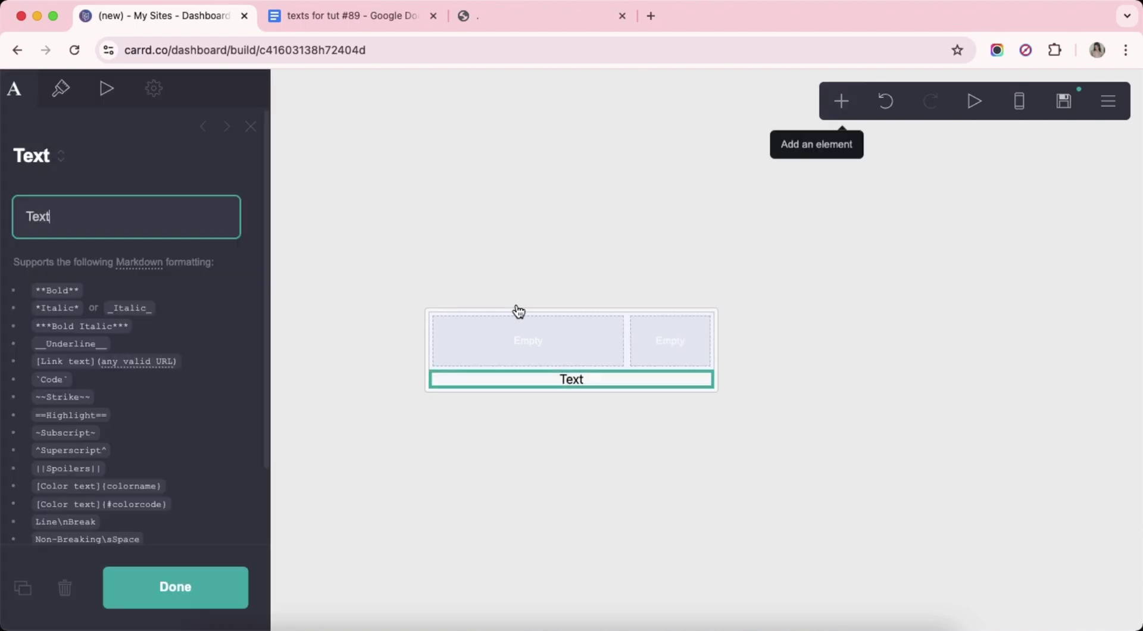
{"action": "left_click_drag", "start_coordinate": [472, 385], "coordinate": [512, 333]}
{"action": "left_click", "coordinate": [341, 17]}
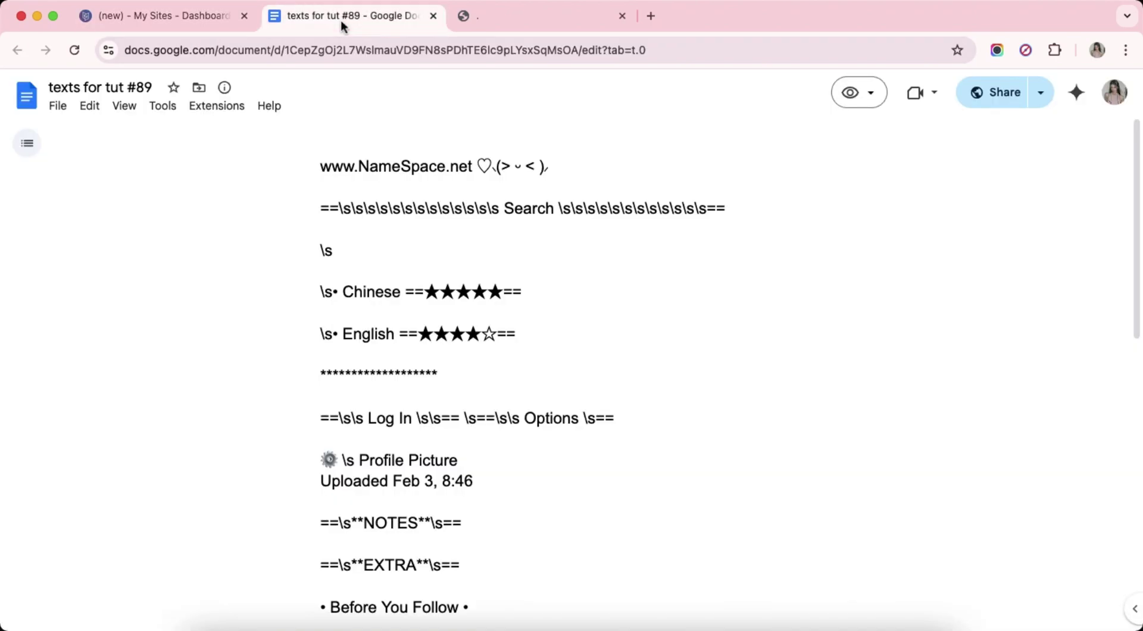
{"action": "triple_click", "coordinate": [386, 167]}
{"action": "left_click", "coordinate": [180, 16]}
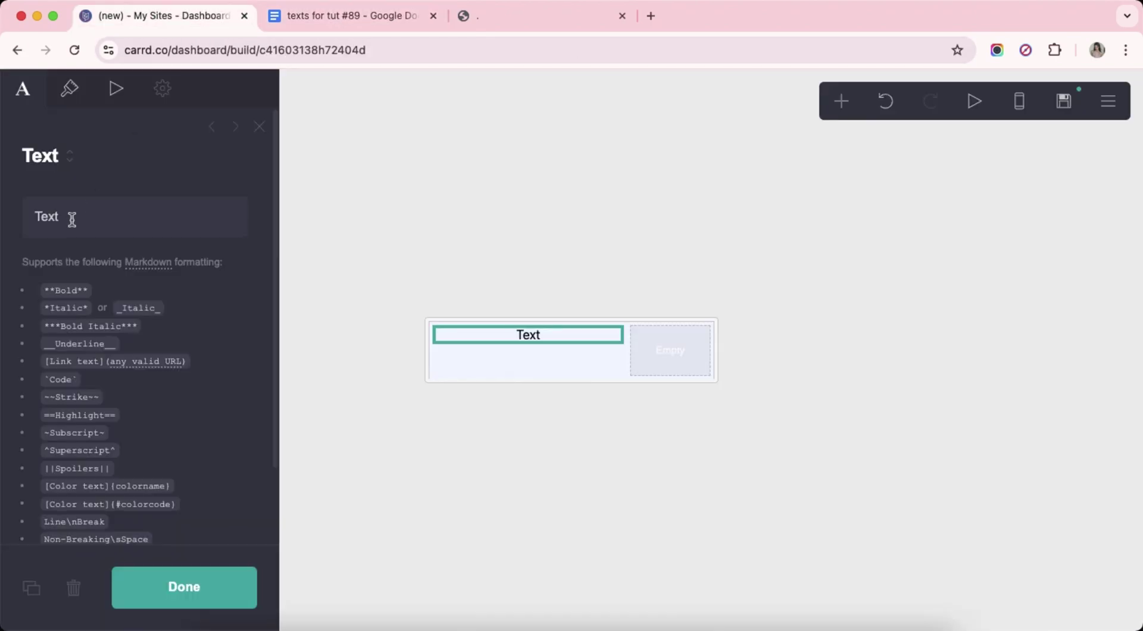
{"action": "double_click", "coordinate": [72, 219]}
{"action": "right_click", "coordinate": [72, 219]}
{"action": "left_click", "coordinate": [167, 325]}
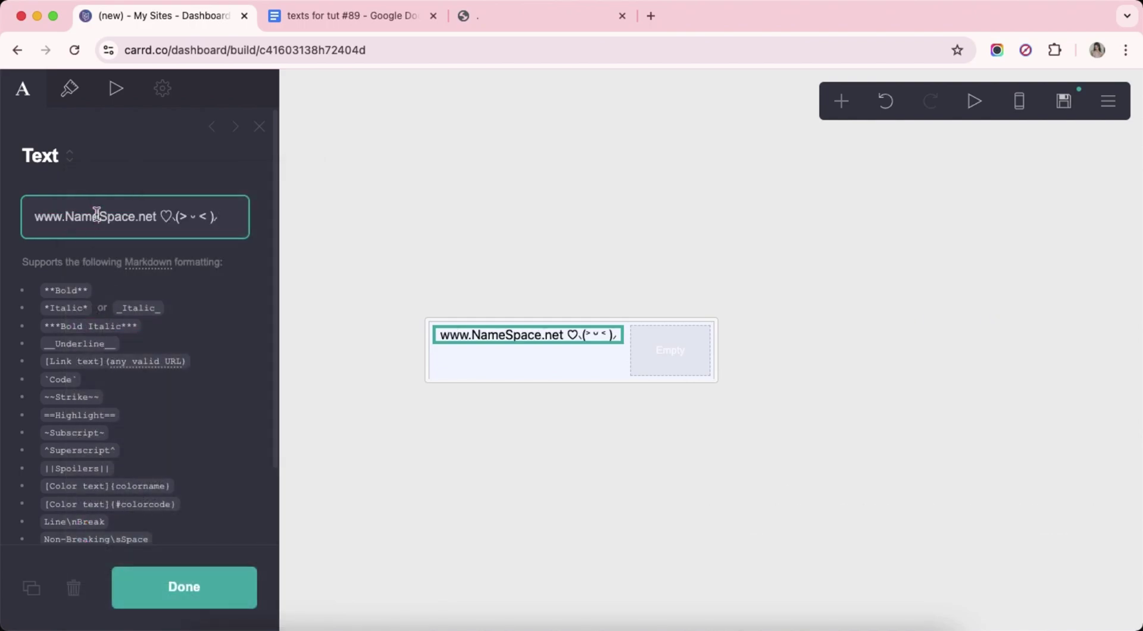
{"action": "left_click", "coordinate": [70, 88]}
{"action": "left_click", "coordinate": [189, 255]}
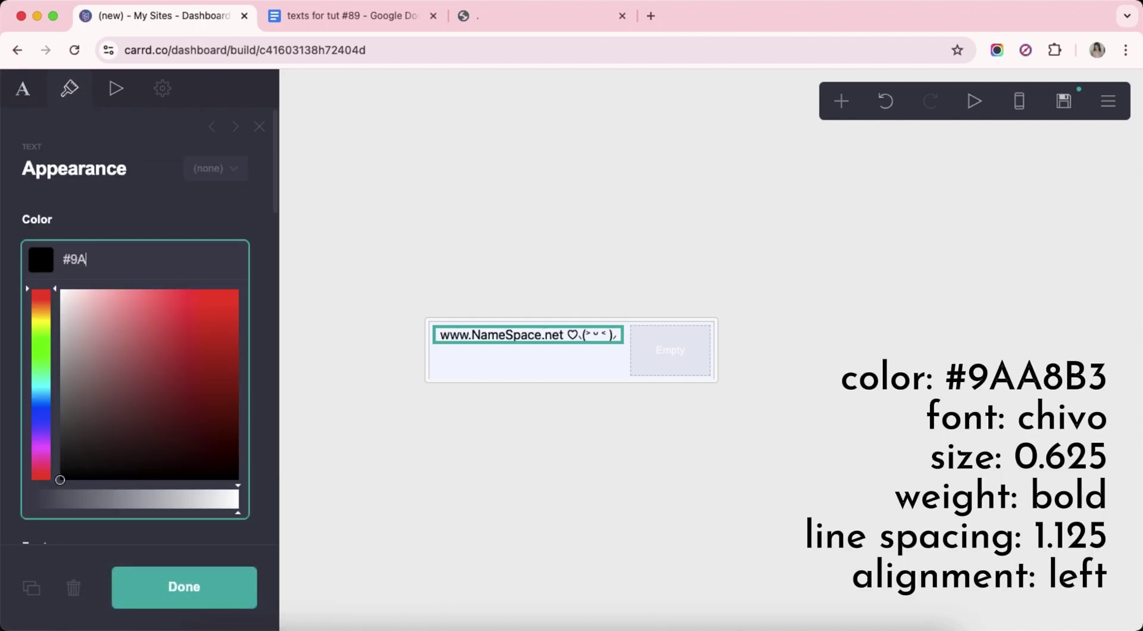
{"action": "type", "text": "9AA8B3"}
{"action": "key", "text": "Return"}
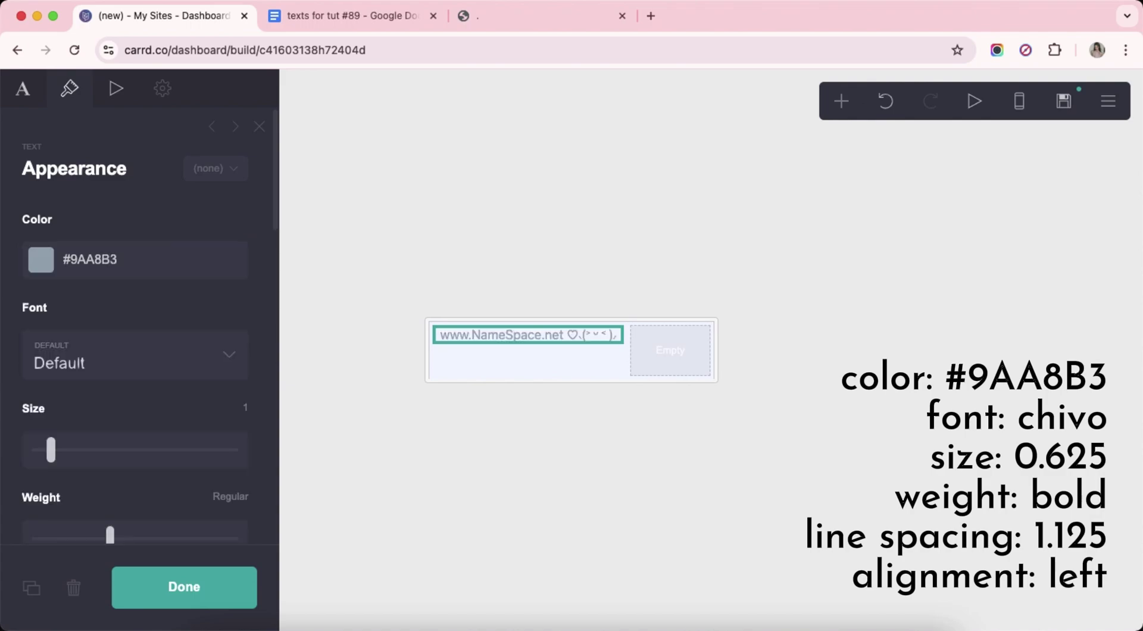
{"action": "left_click", "coordinate": [171, 358]}
{"action": "left_click", "coordinate": [240, 254]}
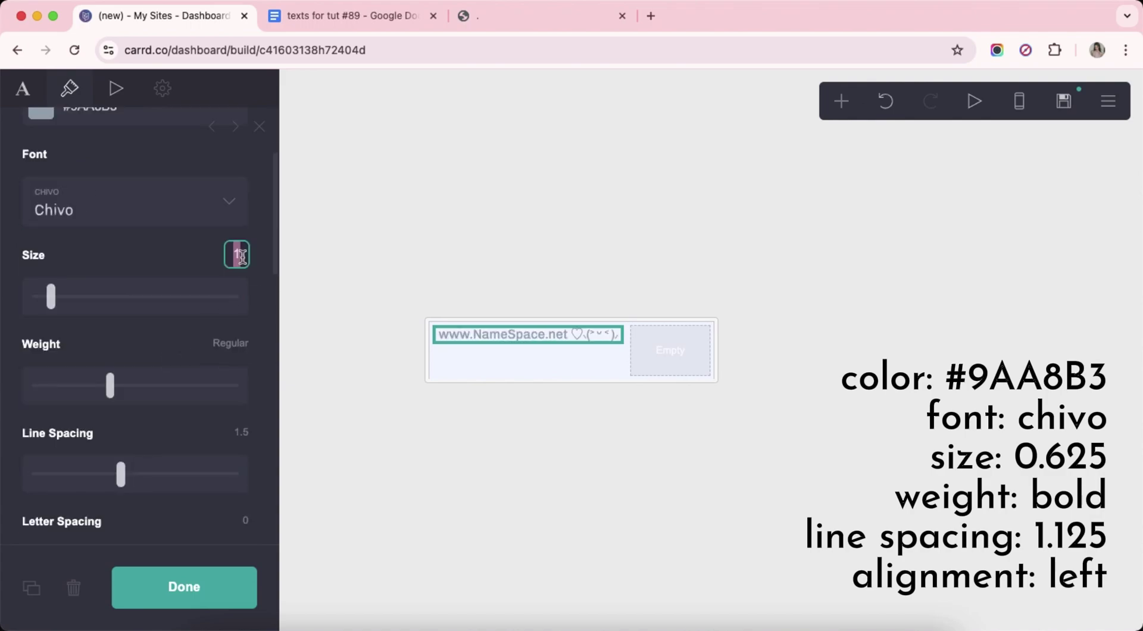
{"action": "type", "text": "0.625"}
{"action": "key", "text": "Return"}
{"action": "scroll", "coordinate": [179, 357], "scroll_direction": "down", "scroll_amount": 1}
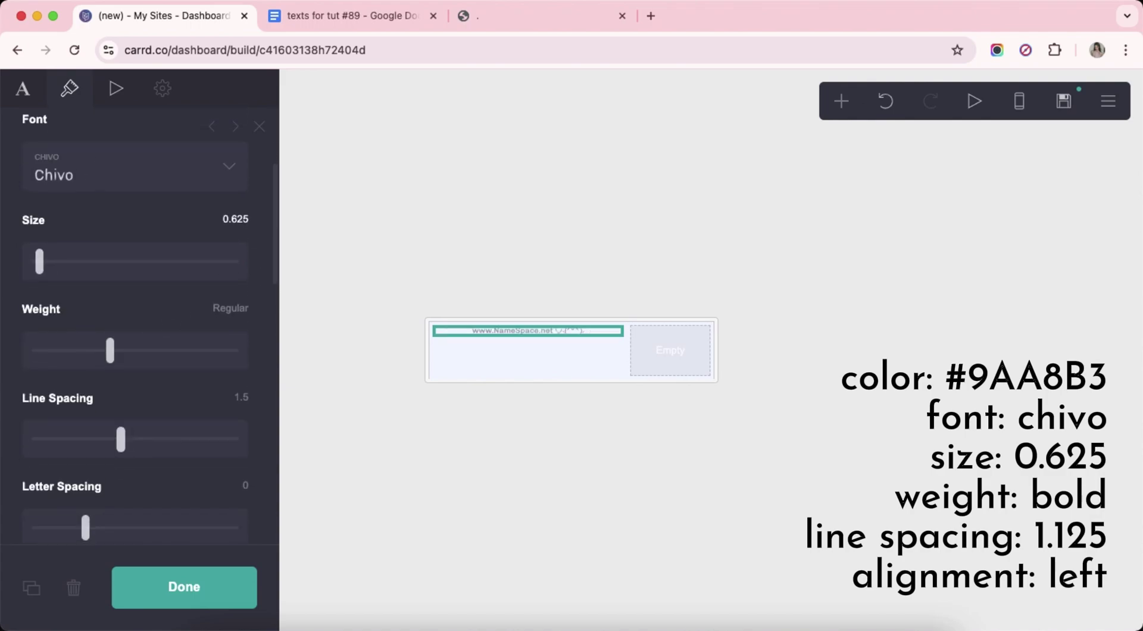
{"action": "left_click", "coordinate": [186, 357]}
{"action": "scroll", "coordinate": [188, 391], "scroll_direction": "down", "scroll_amount": 3}
{"action": "left_click", "coordinate": [241, 300]}
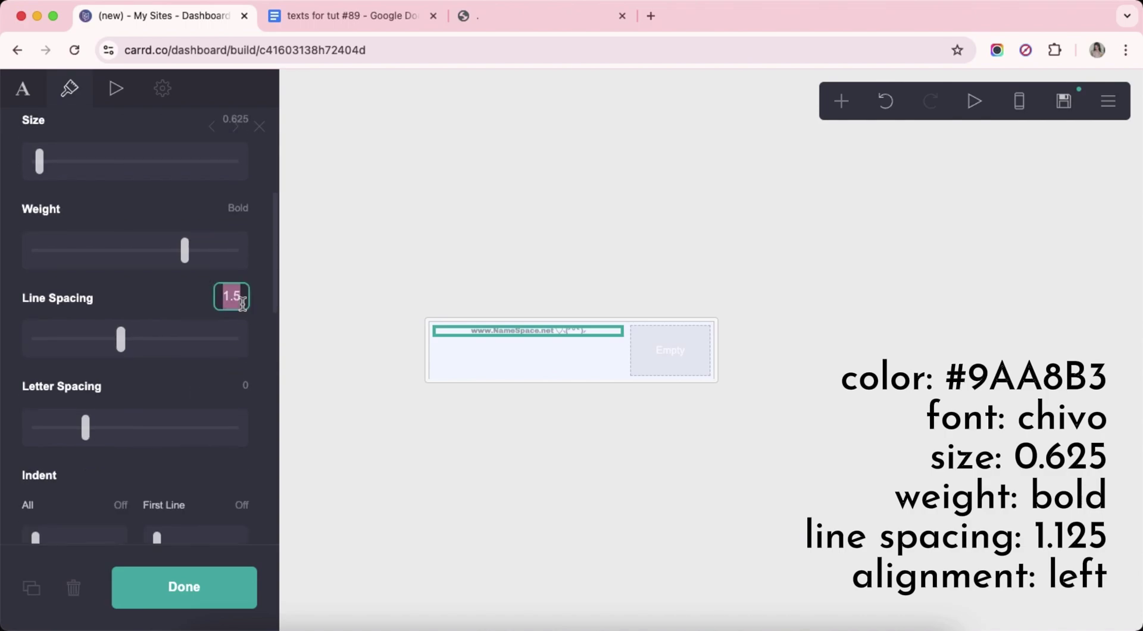
{"action": "type", "text": "1.125"}
{"action": "key", "text": "Return"}
{"action": "scroll", "coordinate": [140, 328], "scroll_direction": "down", "scroll_amount": 15}
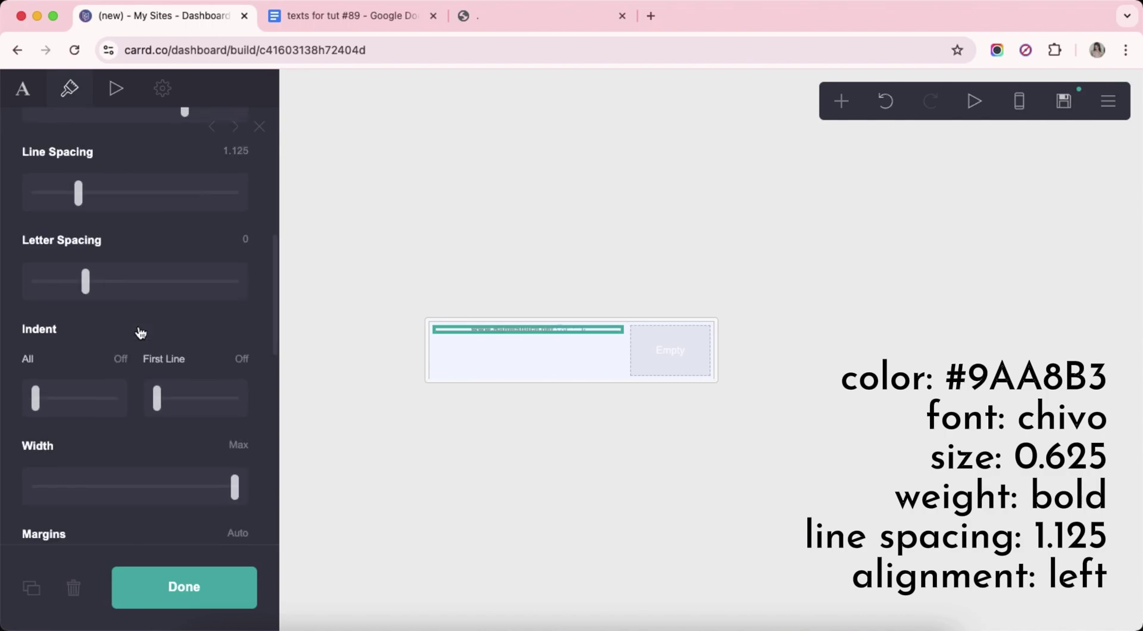
{"action": "left_click", "coordinate": [83, 298]}
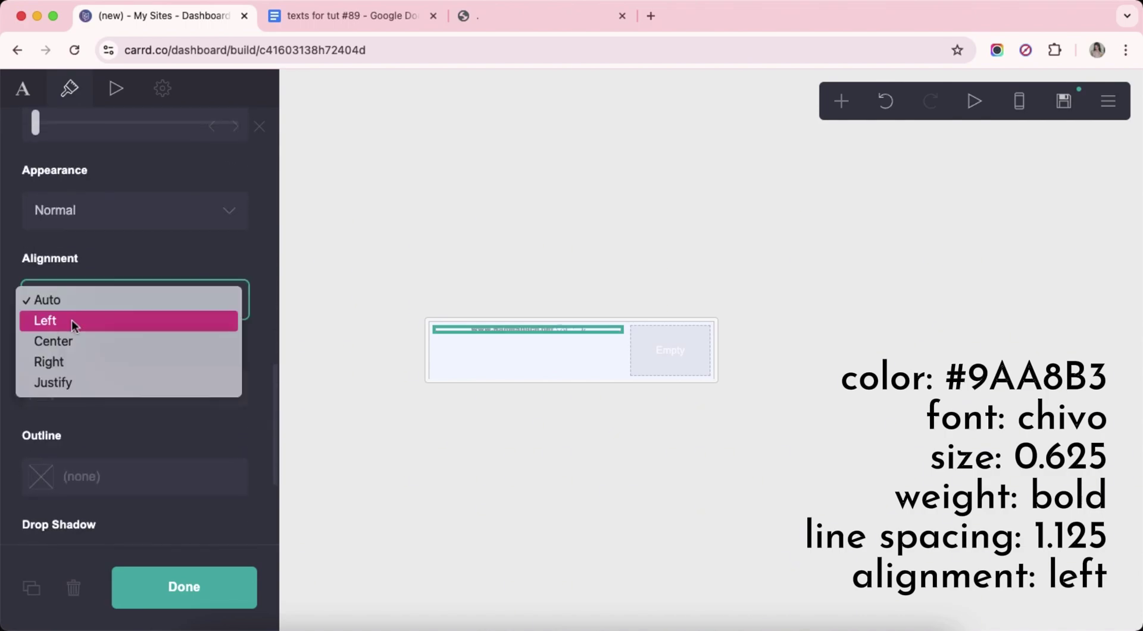
{"action": "left_click", "coordinate": [72, 320]}
{"action": "scroll", "coordinate": [132, 326], "scroll_direction": "down", "scroll_amount": 5}
{"action": "left_click", "coordinate": [559, 483]}
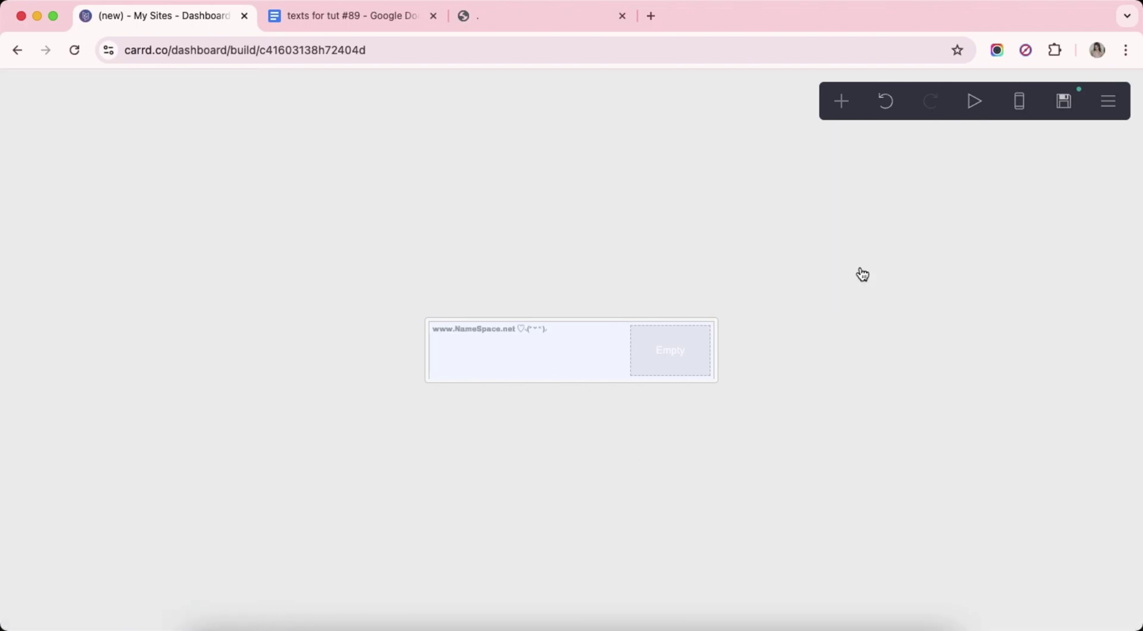
Add another text element and place it in the header container's empty right column.
{"action": "left_click", "coordinate": [839, 103]}
{"action": "left_click", "coordinate": [646, 158]}
{"action": "left_click_drag", "start_coordinate": [511, 380], "coordinate": [661, 346]}
Copy the padded, highlighted "Search" line from the Google Docs document and replace the new text element's content with it.
{"action": "left_click", "coordinate": [351, 16]}
{"action": "left_click", "coordinate": [338, 212]}
{"action": "left_click_drag", "start_coordinate": [321, 209], "coordinate": [770, 215]}
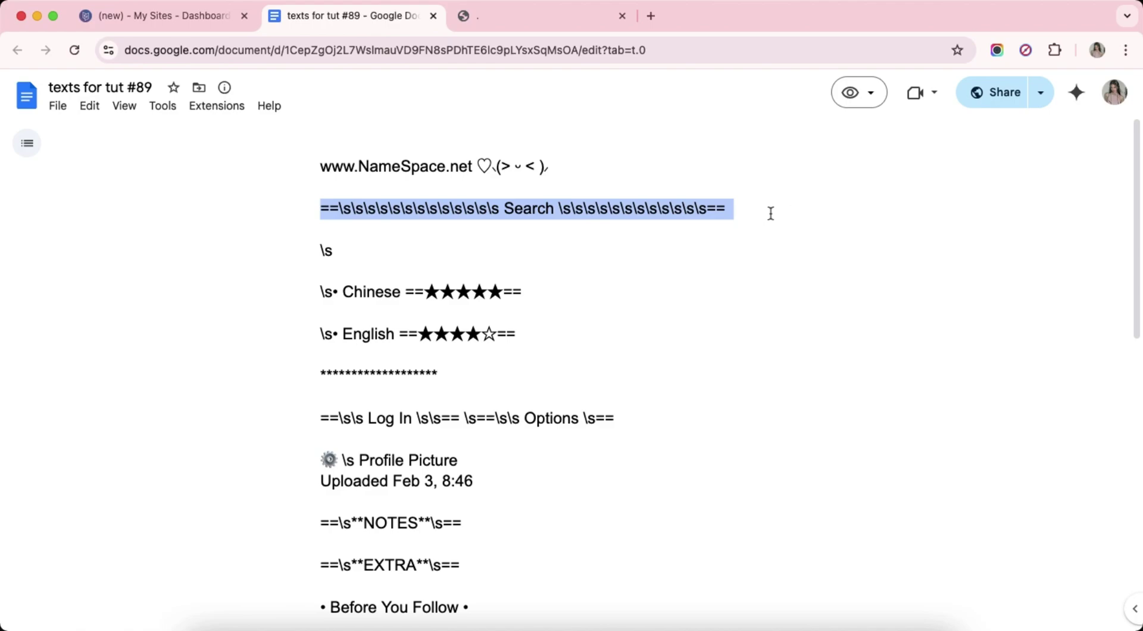
{"action": "right_click", "coordinate": [543, 204]}
{"action": "left_click", "coordinate": [566, 224]}
{"action": "left_click", "coordinate": [175, 17]}
{"action": "left_click", "coordinate": [24, 89]}
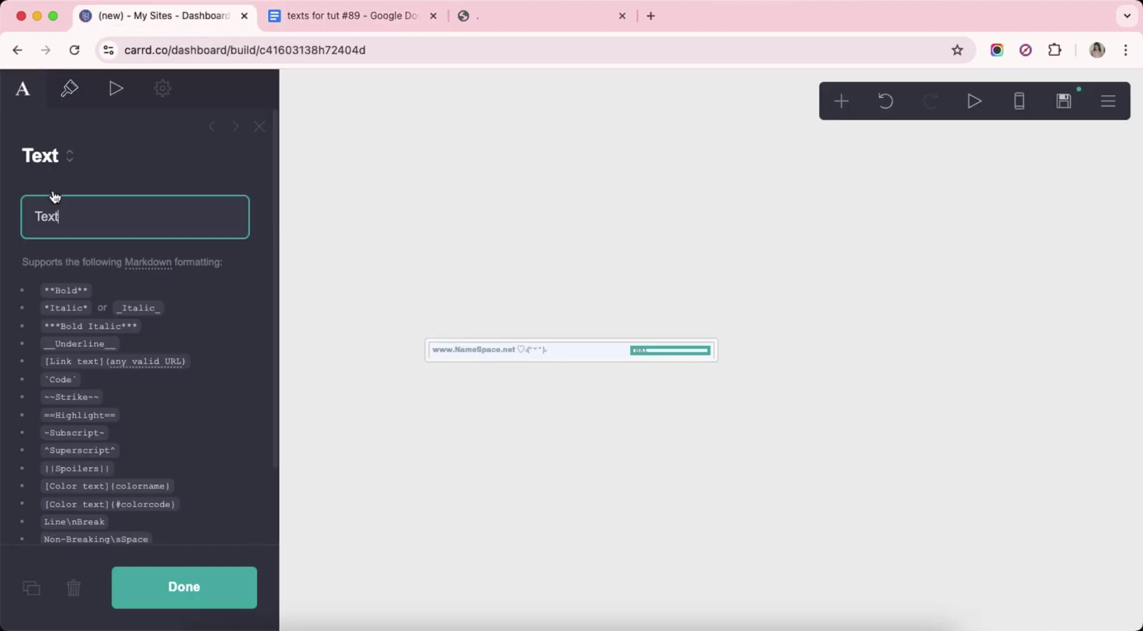
{"action": "right_click", "coordinate": [89, 220]}
{"action": "left_click", "coordinate": [137, 323]}
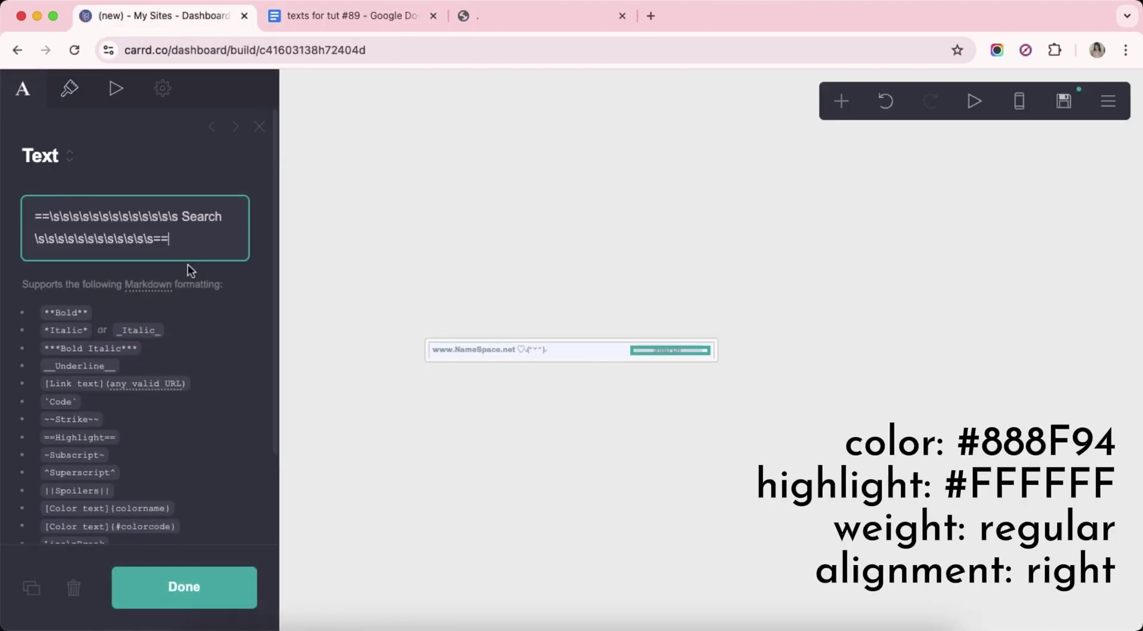
Set the Search text's color to #888F94 and its highlight background to #FFFFFF.
{"action": "left_click", "coordinate": [70, 89]}
{"action": "left_click", "coordinate": [161, 263]}
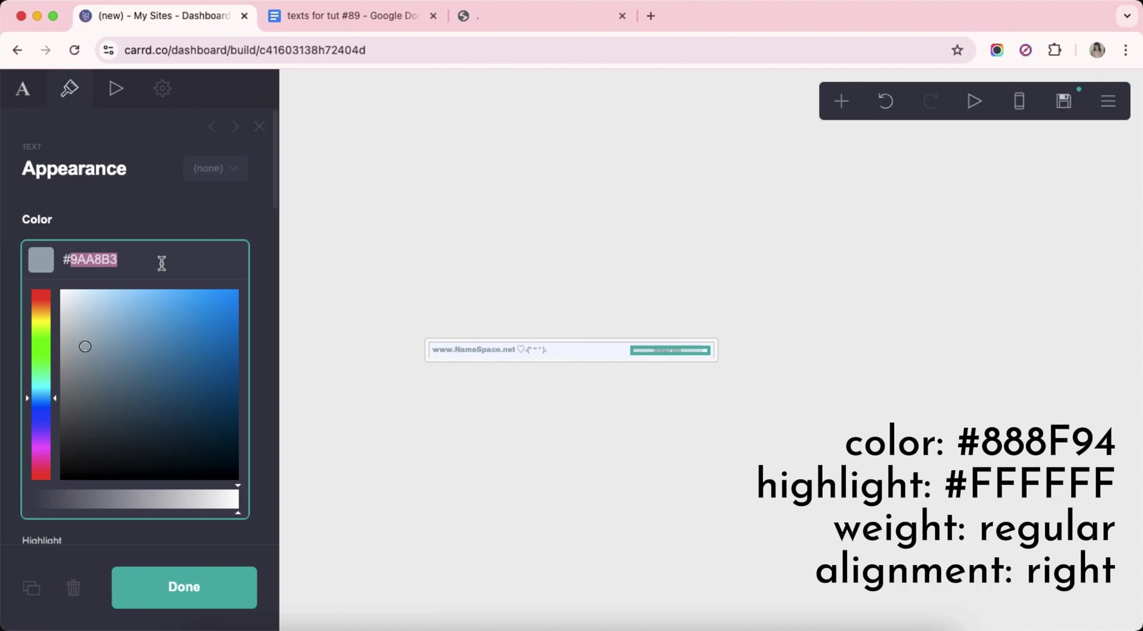
{"action": "type", "text": "888F94"}
{"action": "key", "text": "Return"}
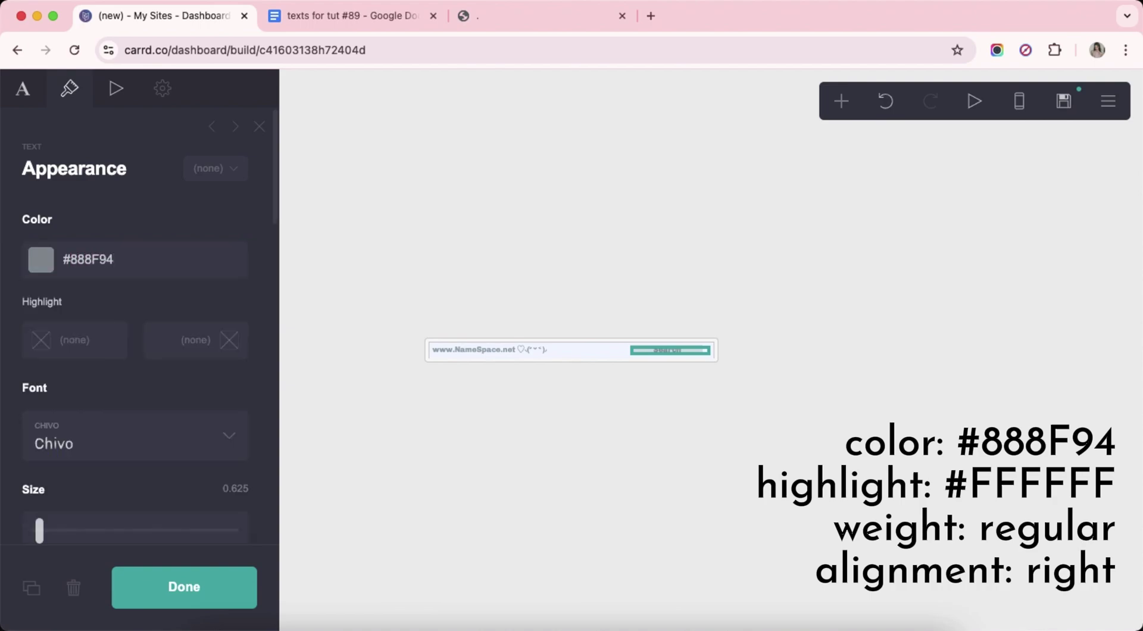
{"action": "left_click", "coordinate": [167, 340]}
{"action": "left_click_drag", "start_coordinate": [62, 371], "coordinate": [59, 368]}
{"action": "left_click", "coordinate": [141, 301]}
Set the Search text's weight to Regular, align it right, and finish editing it.
{"action": "scroll", "coordinate": [141, 301], "scroll_direction": "down", "scroll_amount": 5}
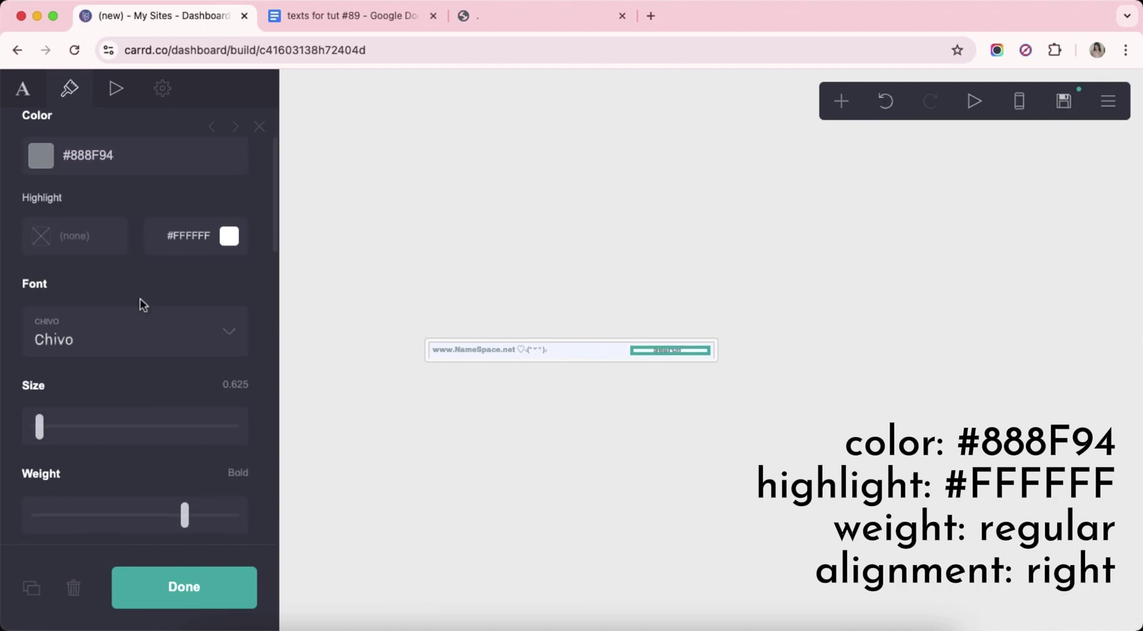
{"action": "left_click", "coordinate": [114, 345]}
{"action": "scroll", "coordinate": [161, 369], "scroll_direction": "down", "scroll_amount": 10}
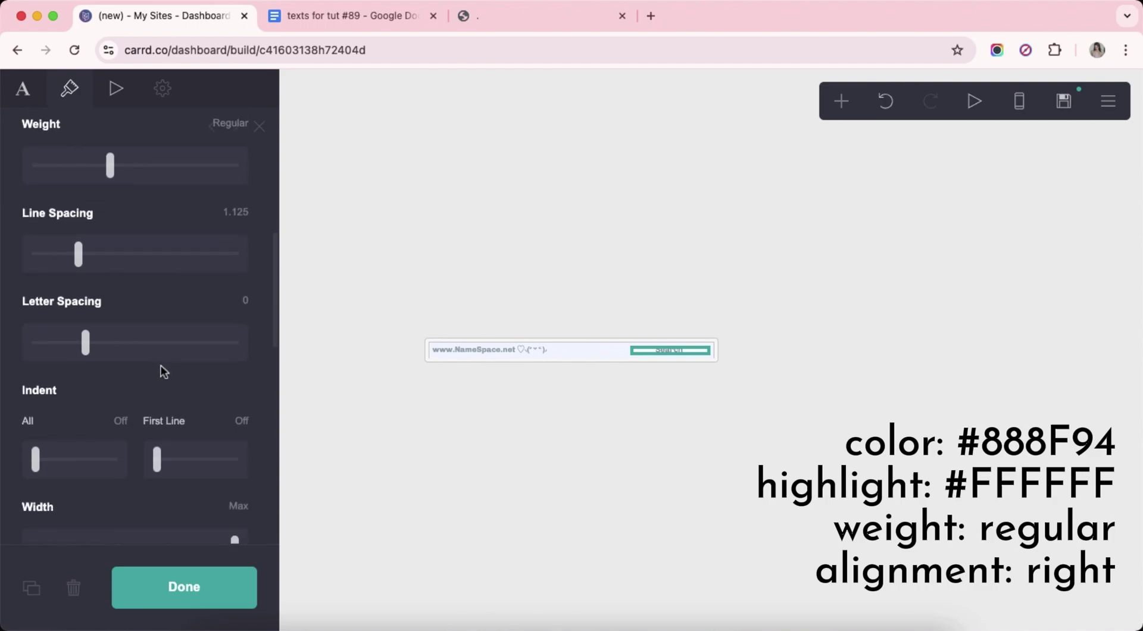
{"action": "left_click", "coordinate": [93, 335]}
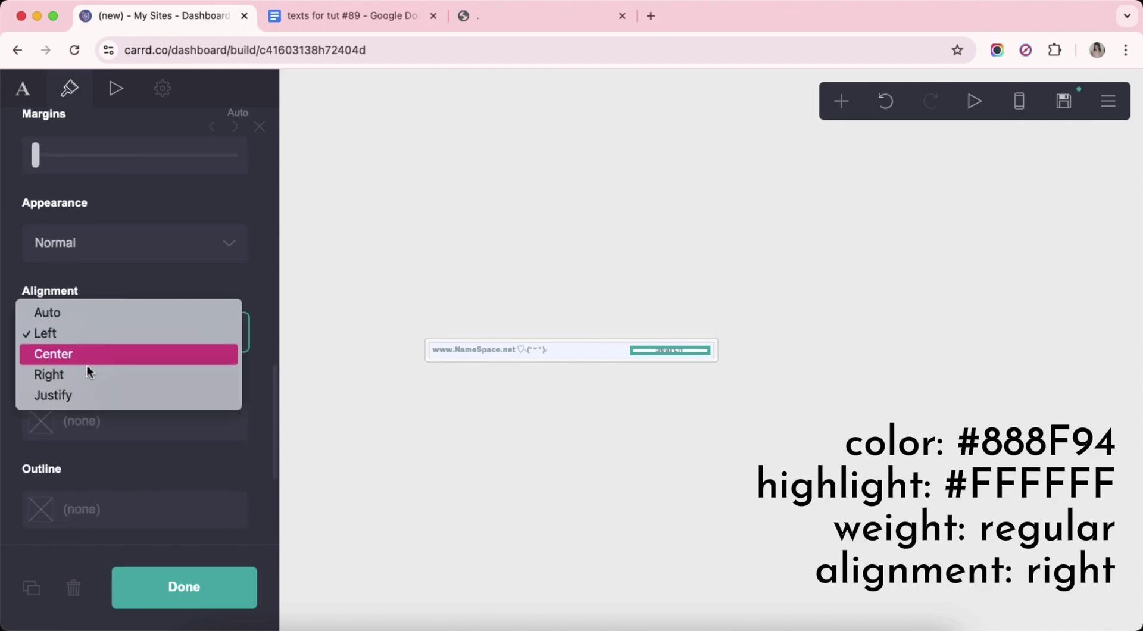
{"action": "left_click", "coordinate": [138, 373]}
{"action": "scroll", "coordinate": [143, 379], "scroll_direction": "down", "scroll_amount": 5}
{"action": "left_click", "coordinate": [547, 476]}
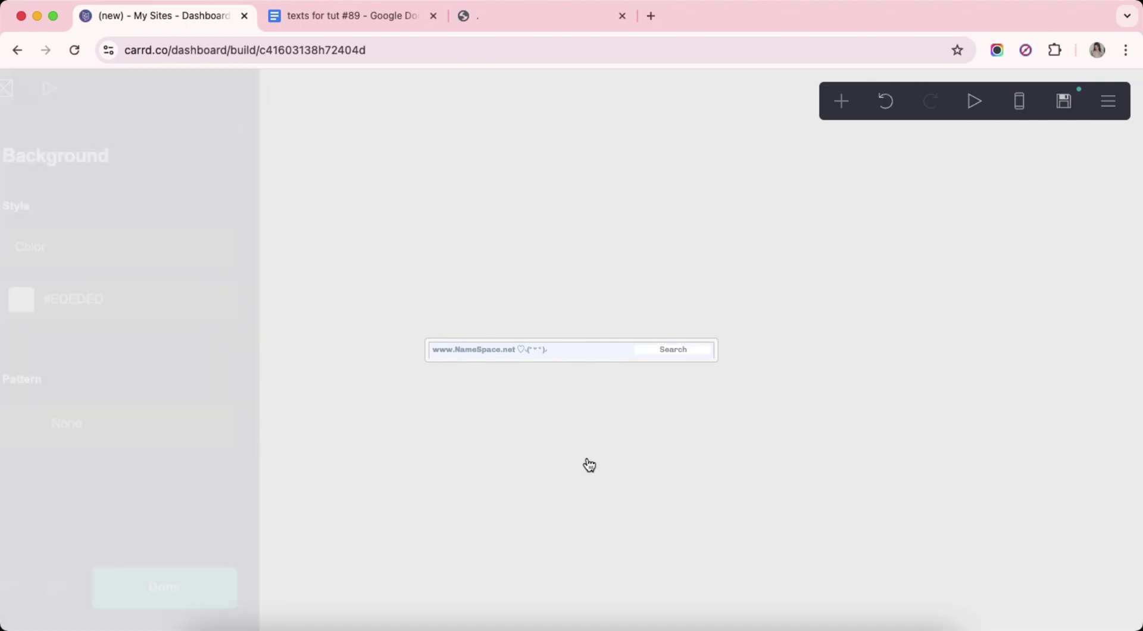
Add a container below the header and set its vertical padding to 0.625.
{"action": "left_click", "coordinate": [841, 101]}
{"action": "left_click", "coordinate": [647, 460]}
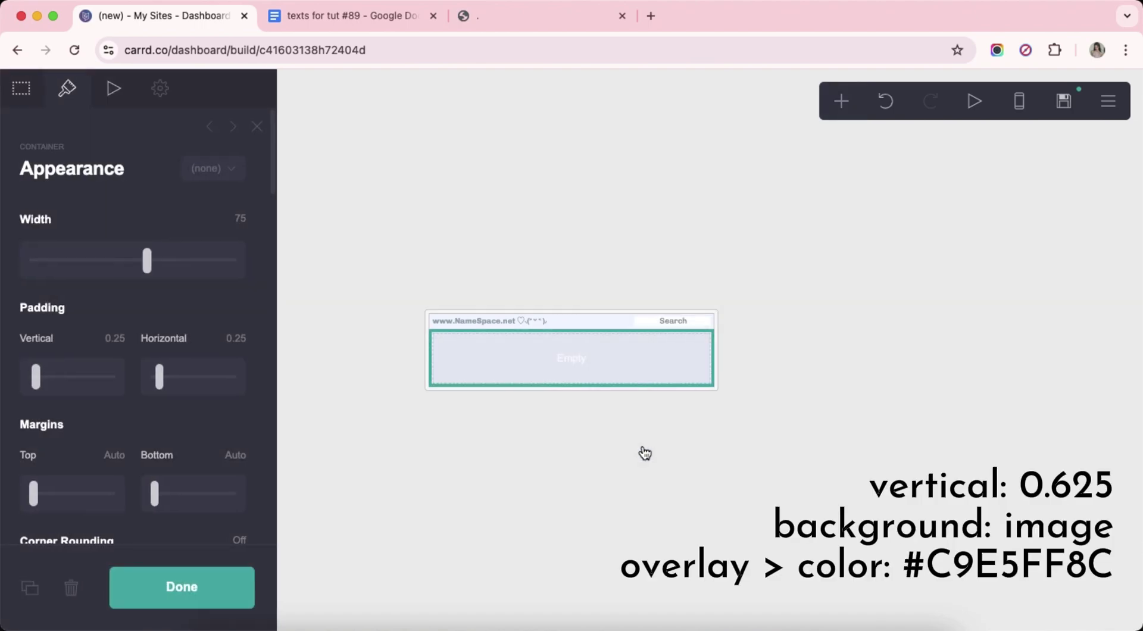
{"action": "type", "text": ".6"}
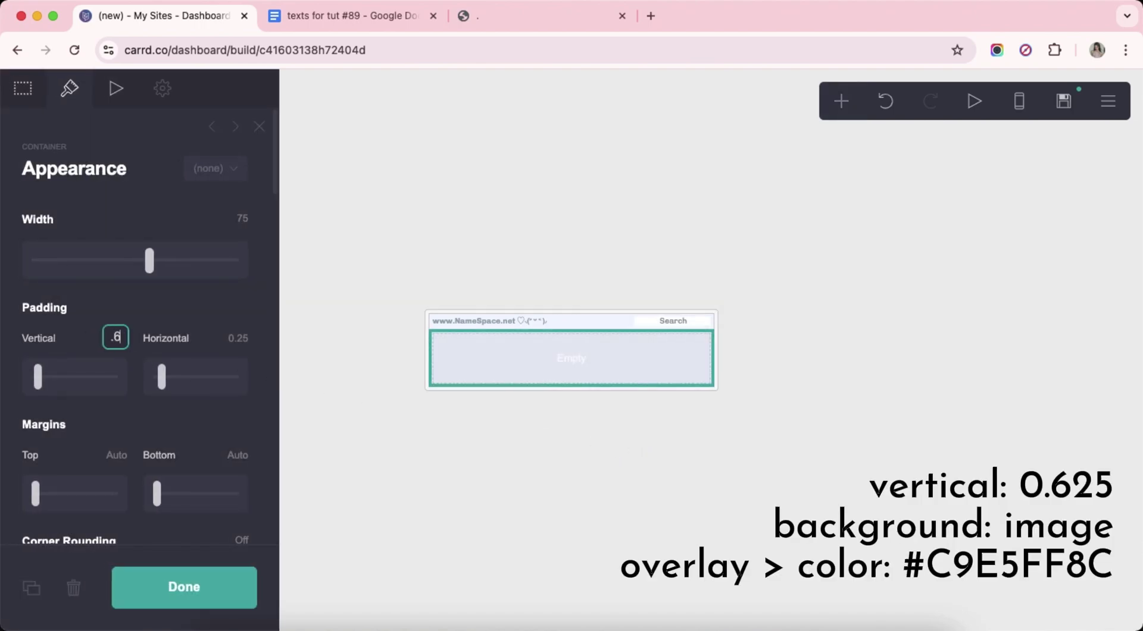
{"action": "type", "text": "25"}
{"action": "key", "text": "Return"}
Change the new container's background to an image and upload 1.gif from the Downloads folder.
{"action": "scroll", "coordinate": [148, 384], "scroll_direction": "down", "scroll_amount": 10}
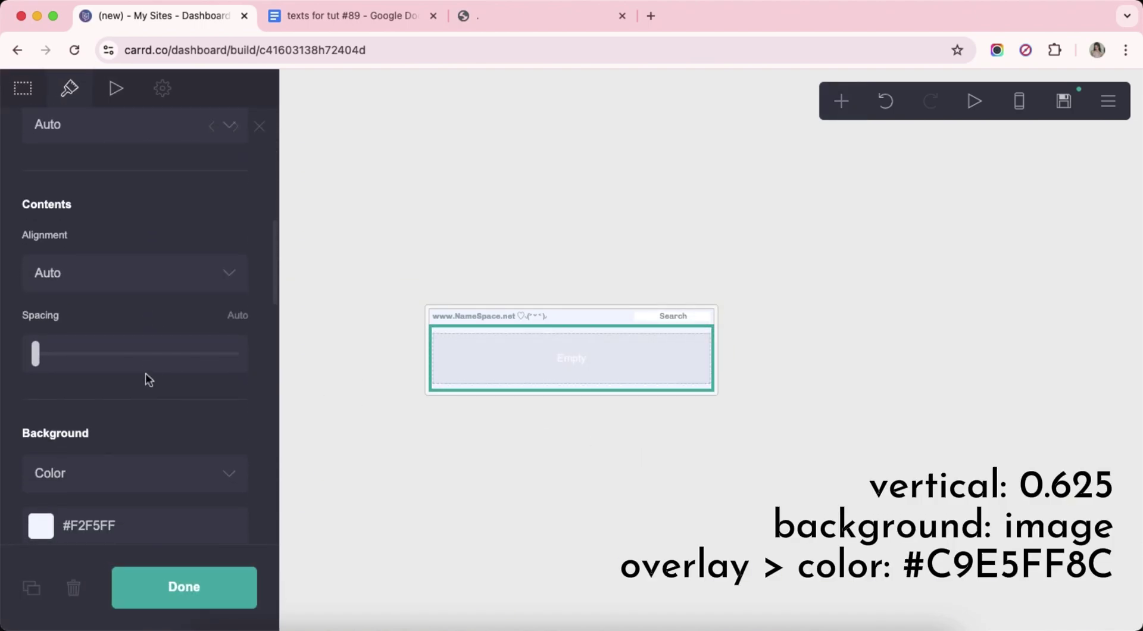
{"action": "scroll", "coordinate": [147, 375], "scroll_direction": "down", "scroll_amount": 5}
{"action": "left_click", "coordinate": [87, 306]}
{"action": "left_click", "coordinate": [83, 340]}
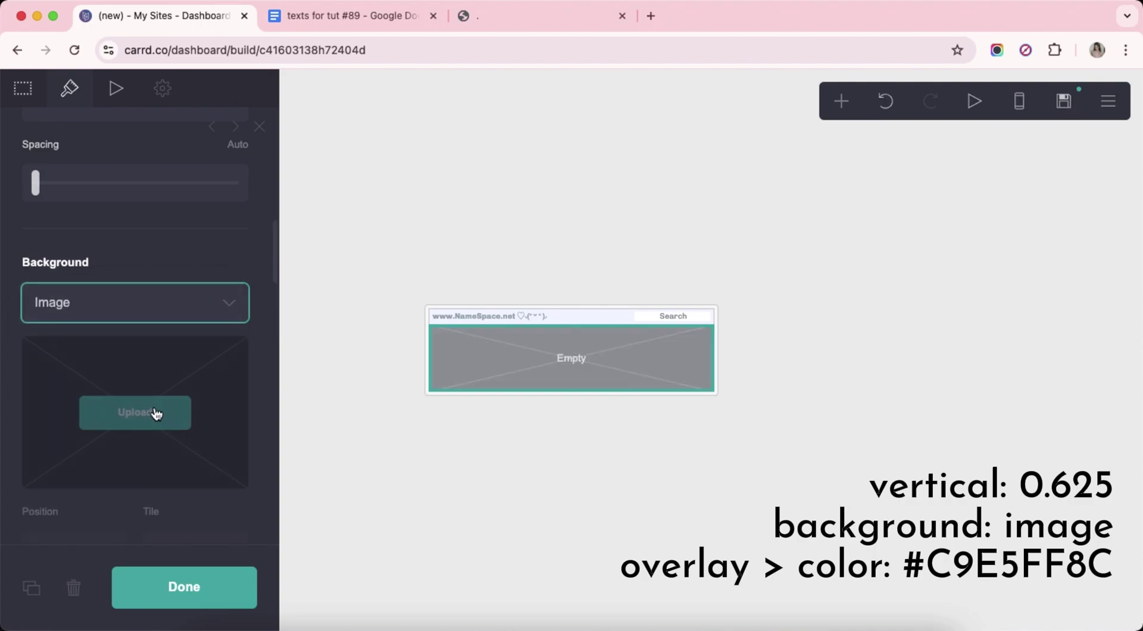
{"action": "left_click", "coordinate": [156, 413]}
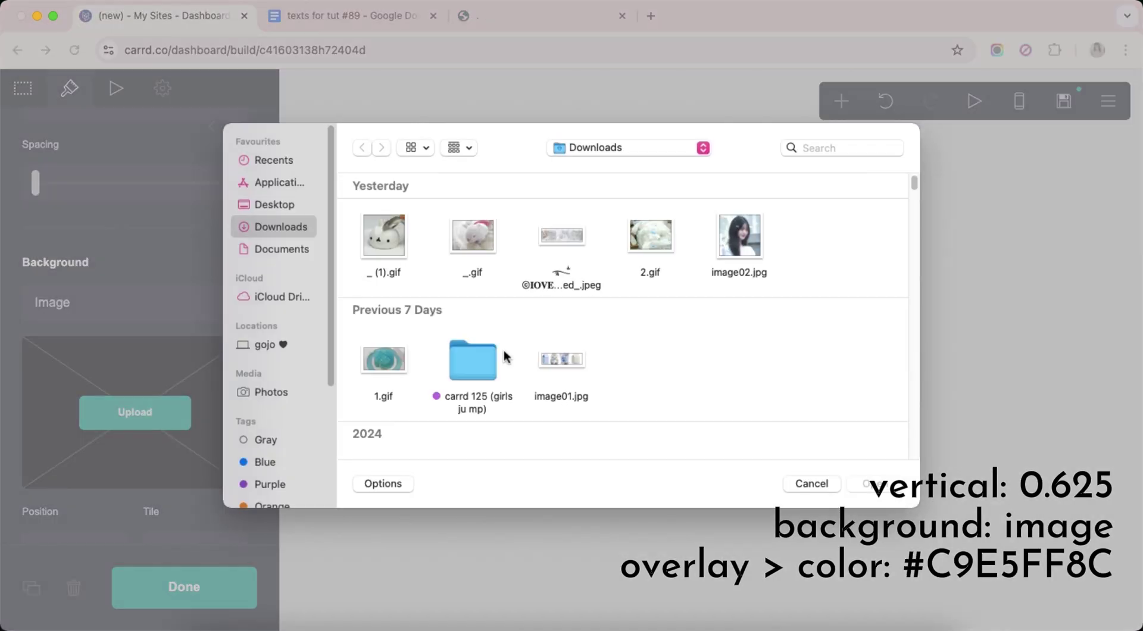
{"action": "left_click", "coordinate": [395, 357]}
{"action": "double_click", "coordinate": [395, 357]}
Give the container's background image a color overlay of #C9E5FF8C and finish editing the container.
{"action": "scroll", "coordinate": [171, 372], "scroll_direction": "down", "scroll_amount": 6}
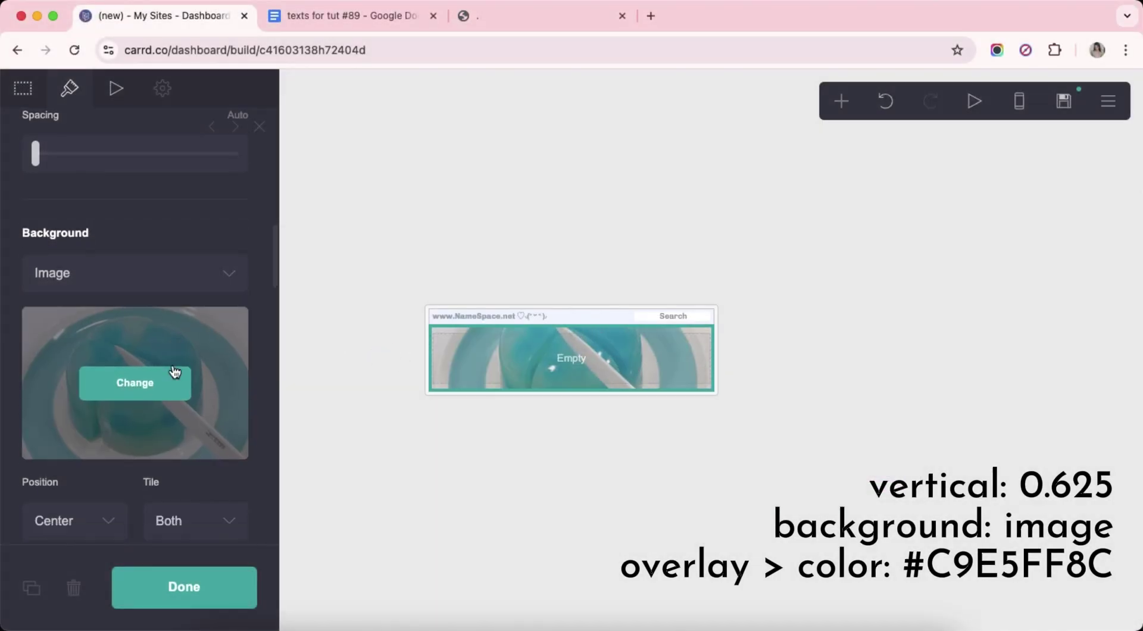
{"action": "scroll", "coordinate": [166, 370], "scroll_direction": "down", "scroll_amount": 6}
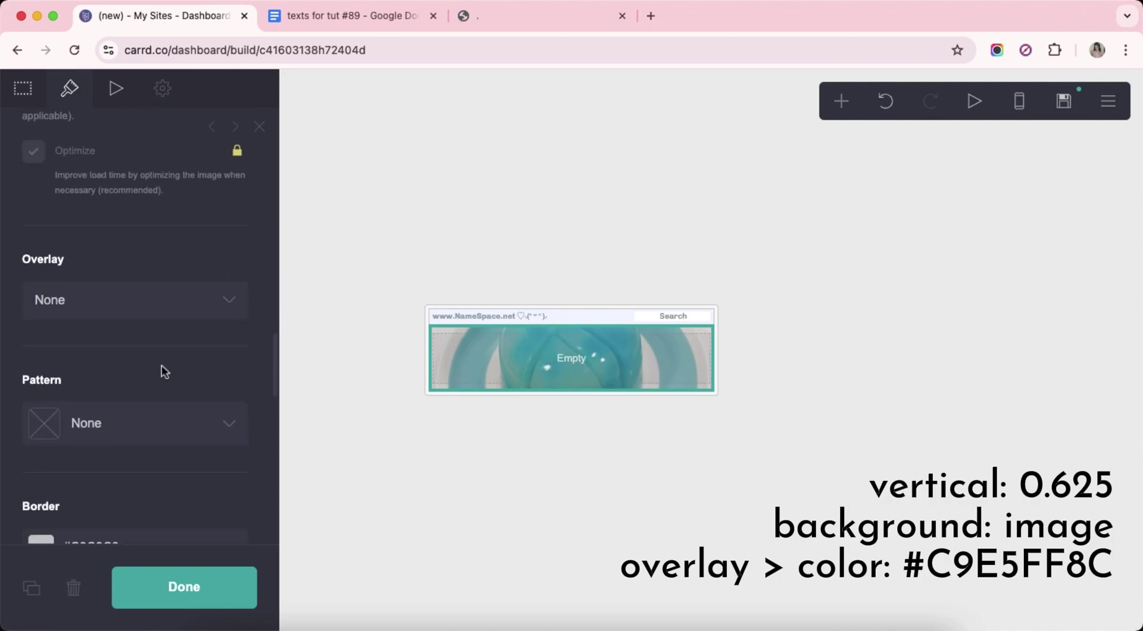
{"action": "left_click", "coordinate": [89, 273]}
{"action": "left_click", "coordinate": [91, 278]}
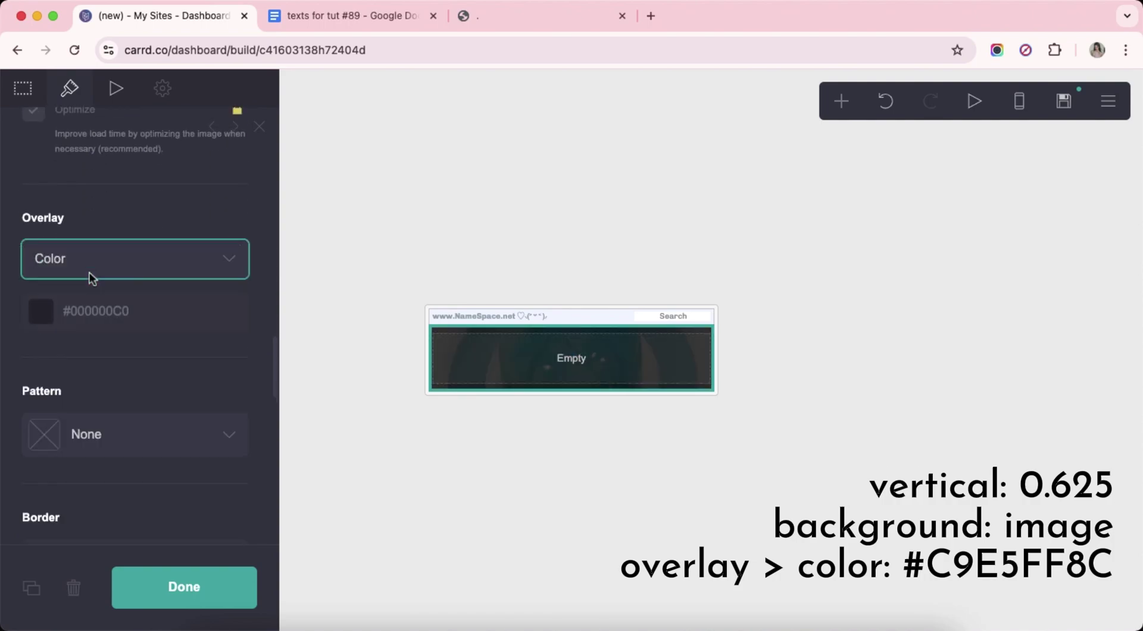
{"action": "left_click", "coordinate": [169, 311]}
{"action": "type", "text": "C9E5"}
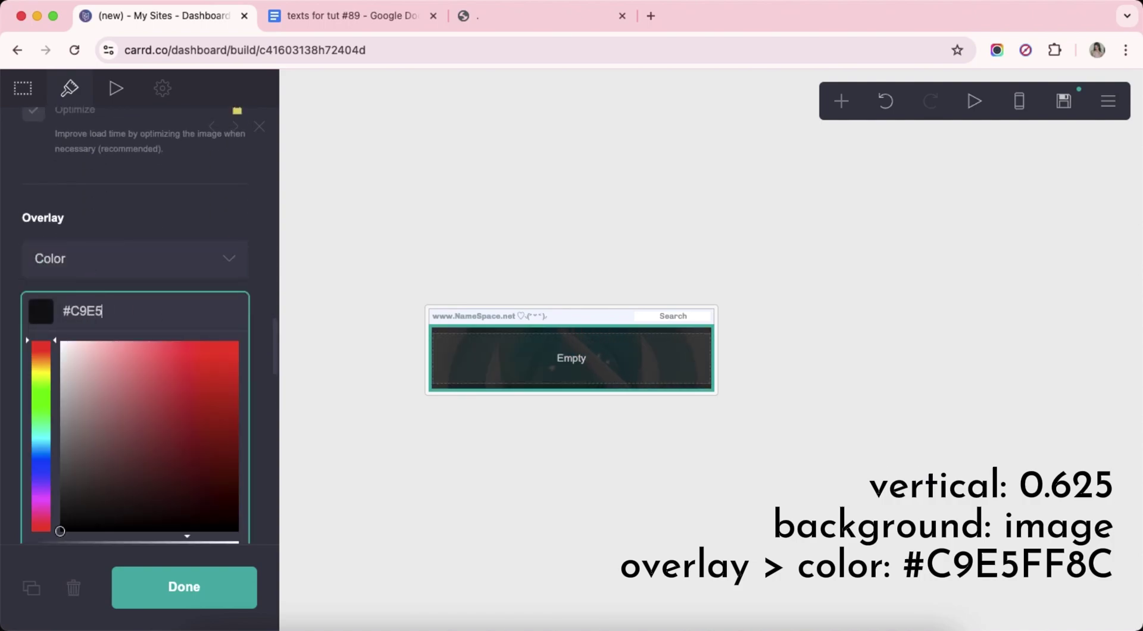
{"action": "type", "text": "FF8C"}
{"action": "key", "text": "Return"}
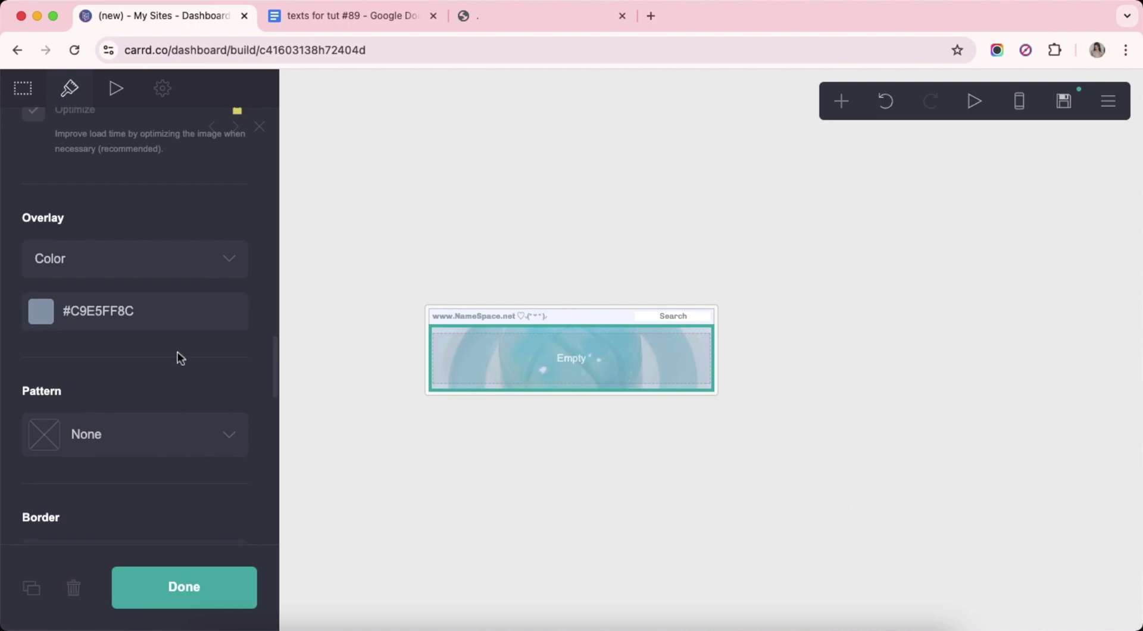
{"action": "scroll", "coordinate": [180, 357], "scroll_direction": "down", "scroll_amount": 10}
{"action": "left_click", "coordinate": [586, 498]}
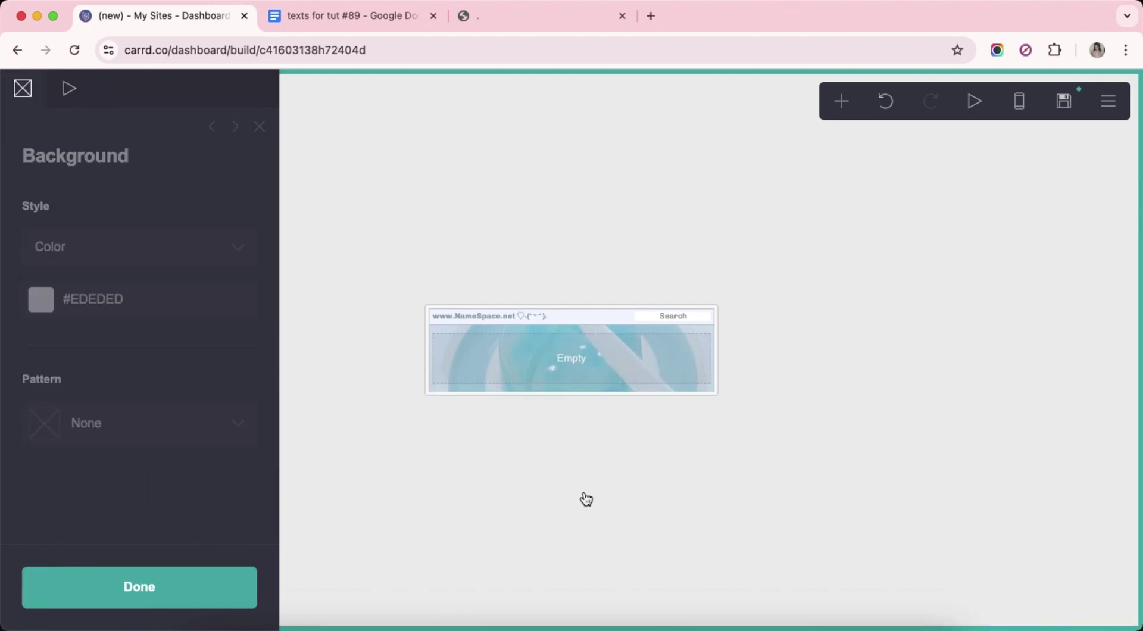
{"action": "left_click", "coordinate": [586, 498]}
Add a text element and place it inside the empty image-background container.
{"action": "left_click", "coordinate": [841, 101]}
{"action": "left_click", "coordinate": [678, 163]}
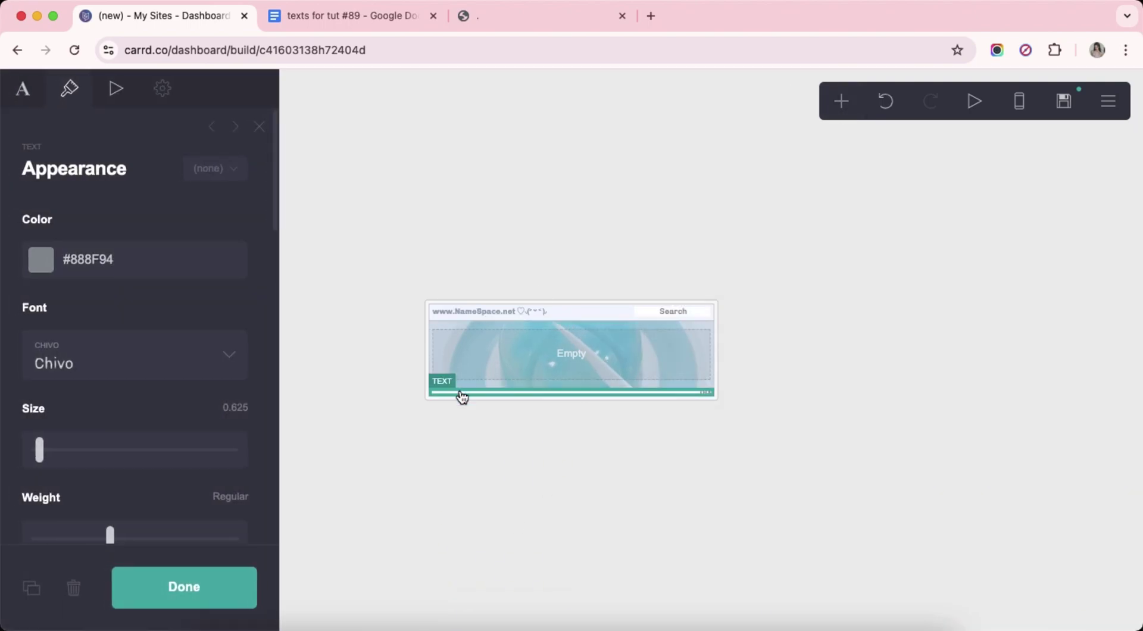
{"action": "left_click_drag", "start_coordinate": [461, 396], "coordinate": [508, 358]}
Copy the "\s" line from the Google Docs document and replace the new element's text with it in Carrd.
{"action": "left_click", "coordinate": [346, 19]}
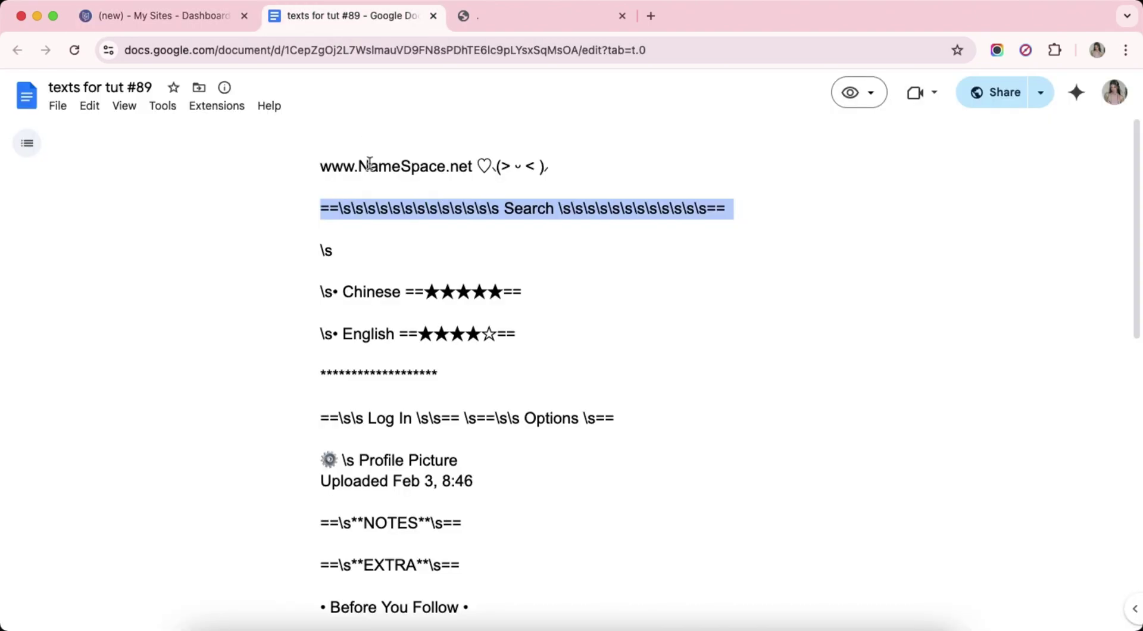
{"action": "left_click_drag", "start_coordinate": [320, 251], "coordinate": [328, 253]}
{"action": "key", "text": "super+c"}
{"action": "left_click", "coordinate": [129, 18]}
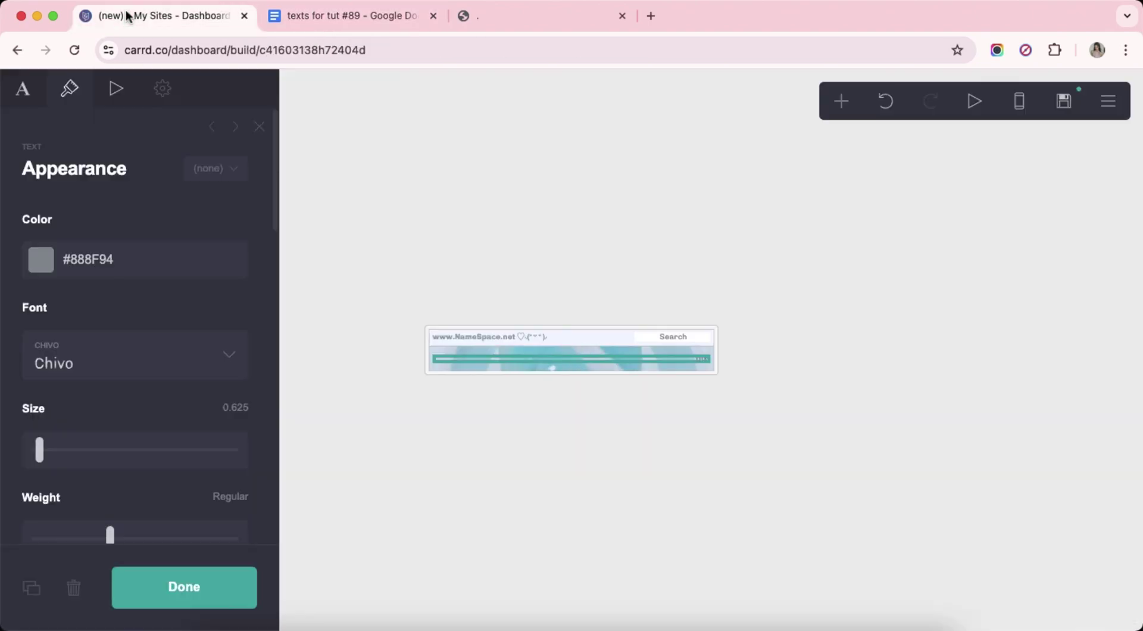
{"action": "left_click", "coordinate": [24, 89]}
{"action": "left_click", "coordinate": [63, 218]}
{"action": "right_click", "coordinate": [63, 218]}
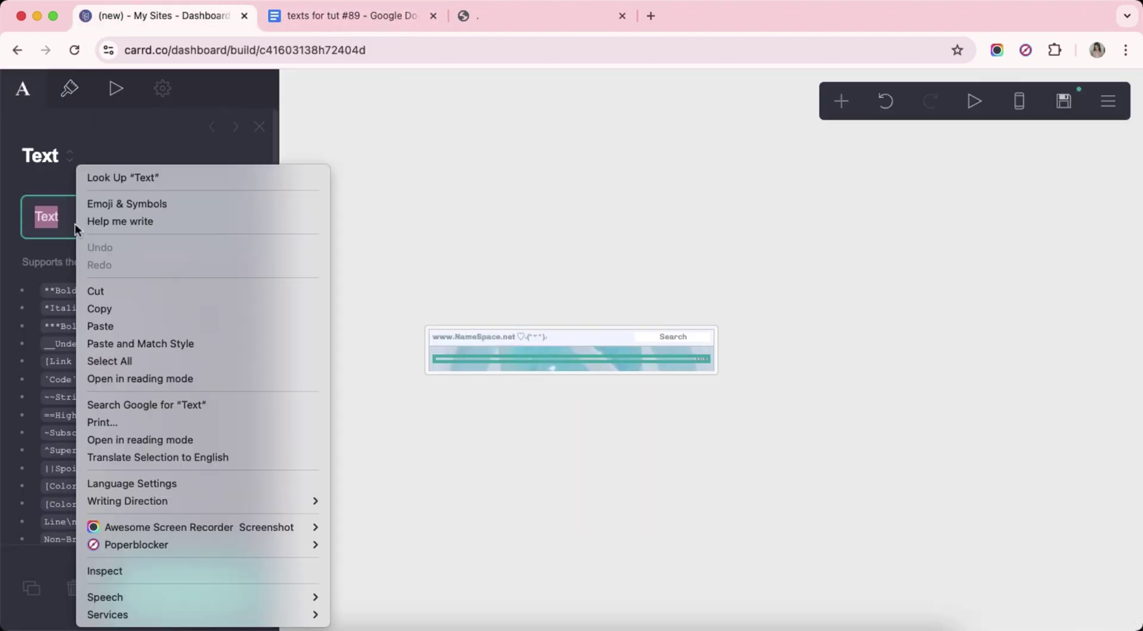
{"action": "left_click", "coordinate": [125, 326]}
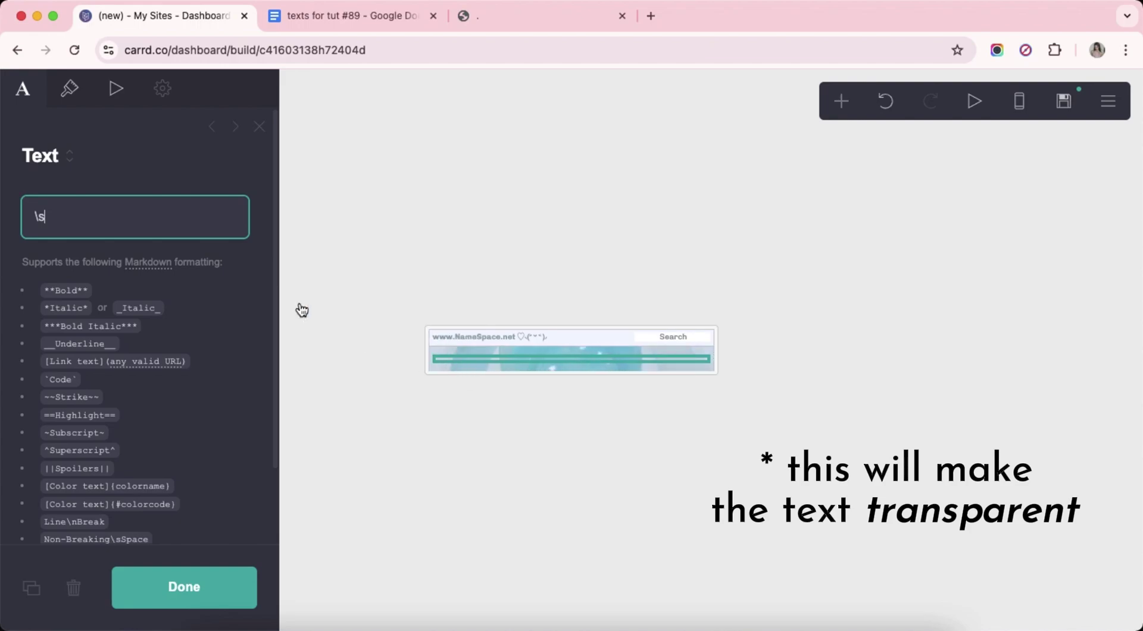
Set the line spacing of the blank "\s" text to 0.75.
{"action": "left_click", "coordinate": [70, 89]}
{"action": "scroll", "coordinate": [160, 332], "scroll_direction": "down", "scroll_amount": 5}
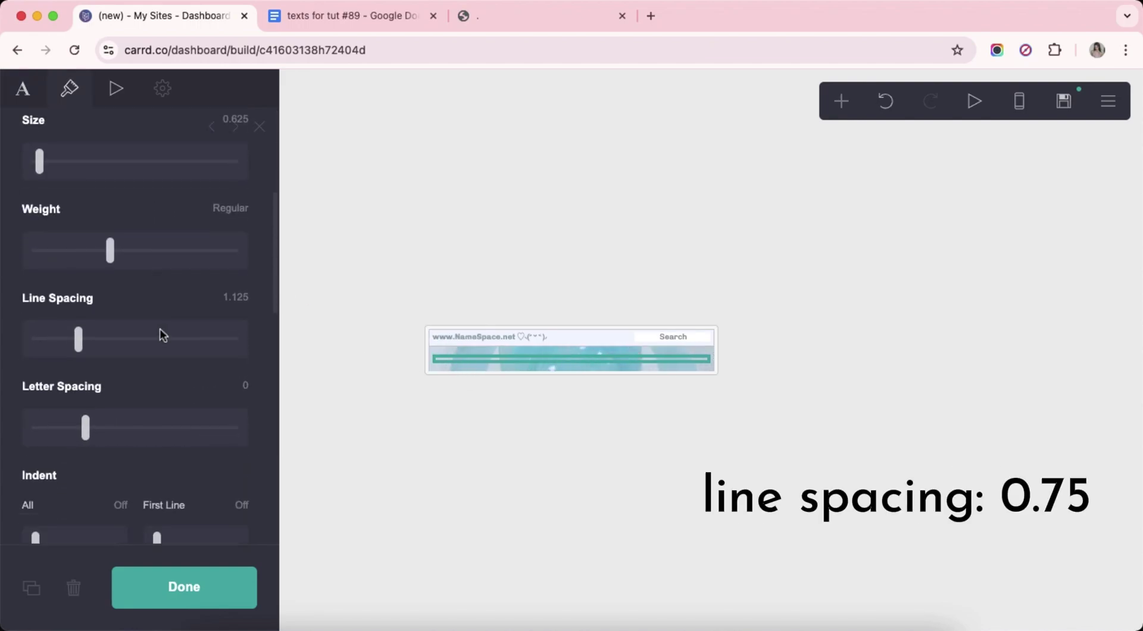
{"action": "left_click_drag", "start_coordinate": [78, 339], "coordinate": [33, 338]}
{"action": "scroll", "coordinate": [180, 366], "scroll_direction": "down", "scroll_amount": 8}
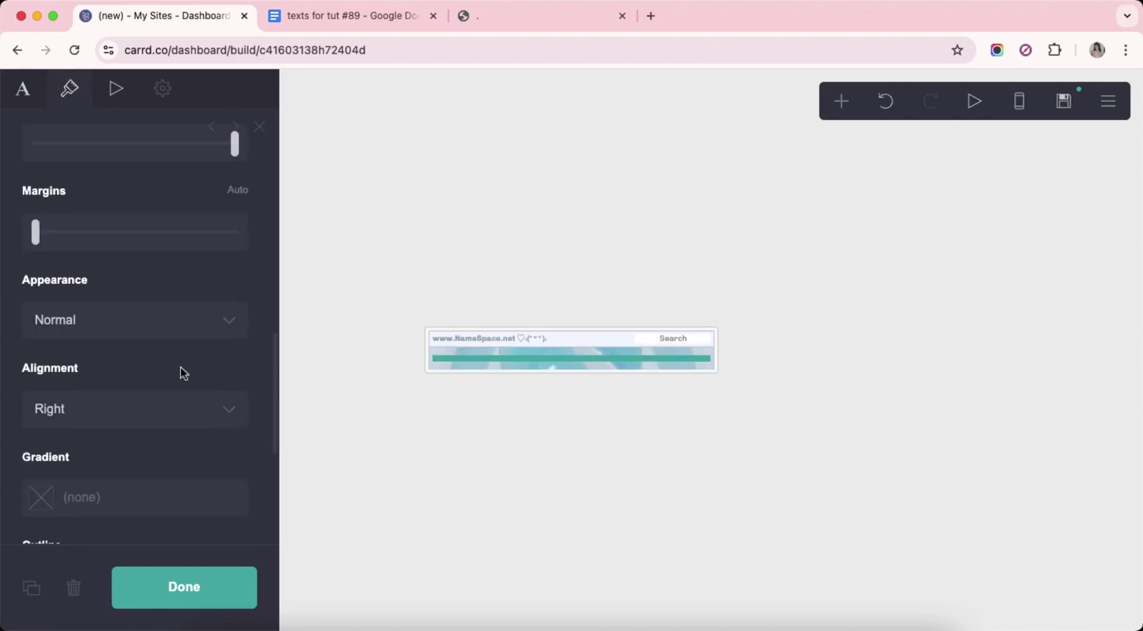
{"action": "scroll", "coordinate": [181, 367], "scroll_direction": "down", "scroll_amount": 3}
{"action": "scroll", "coordinate": [181, 366], "scroll_direction": "up", "scroll_amount": 15}
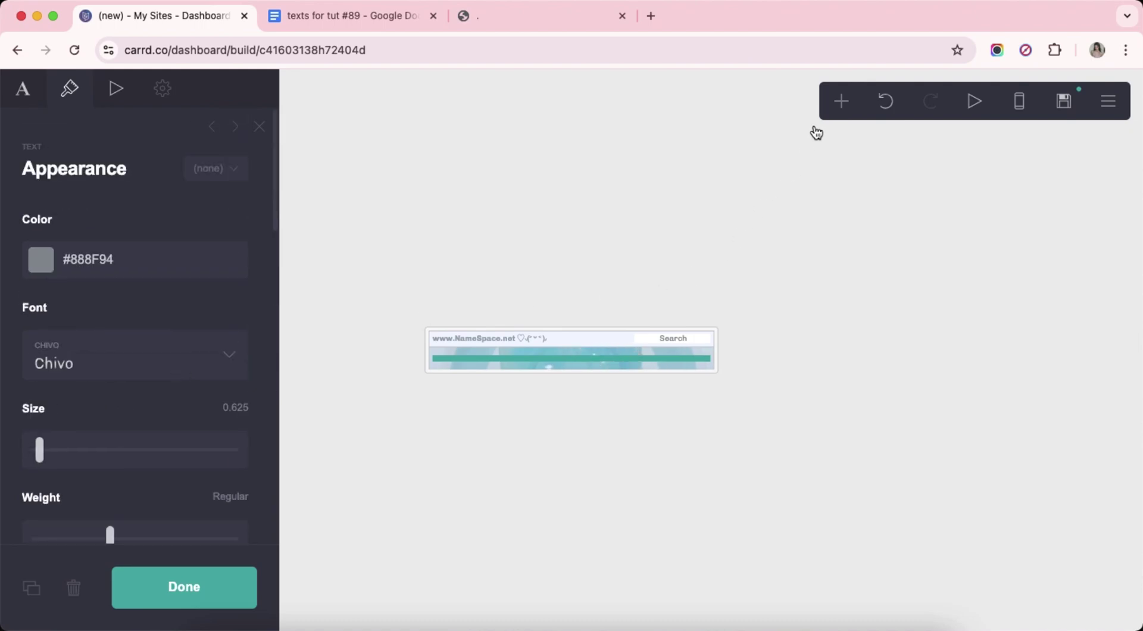
Add a buttons element below the blank text in the image-background container.
{"action": "left_click", "coordinate": [841, 101]}
{"action": "left_click", "coordinate": [784, 205]}
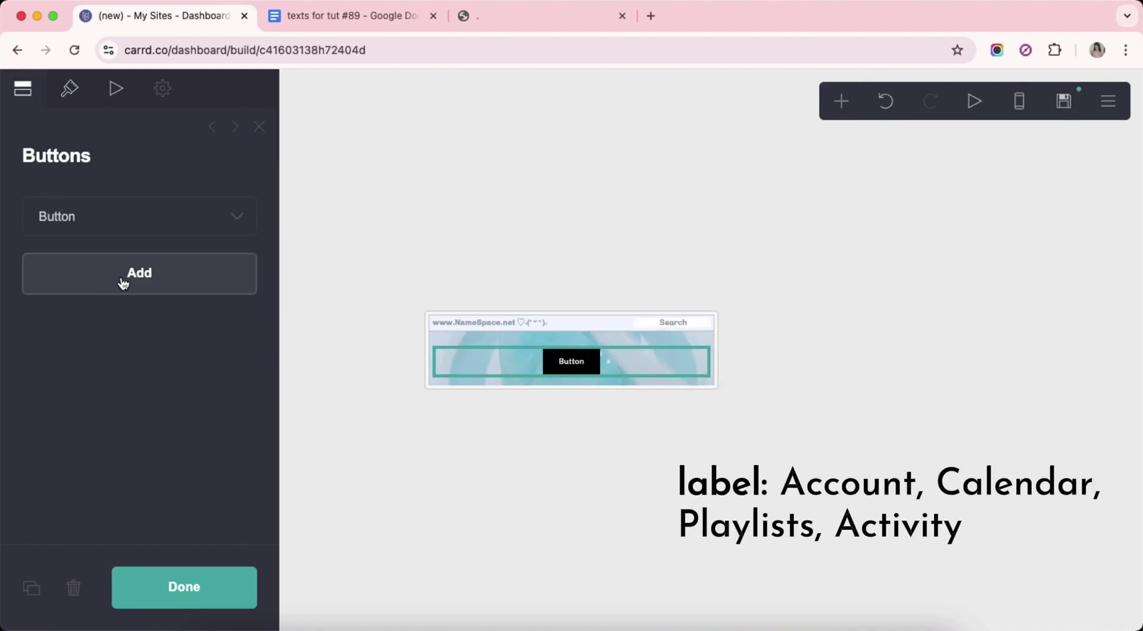
Add three more buttons to the buttons element for a total of four.
{"action": "left_click", "coordinate": [123, 283]}
{"action": "left_click", "coordinate": [141, 316]}
{"action": "left_click", "coordinate": [149, 368]}
Label the first button "Account" and the second button "Calendar".
{"action": "left_click", "coordinate": [105, 219]}
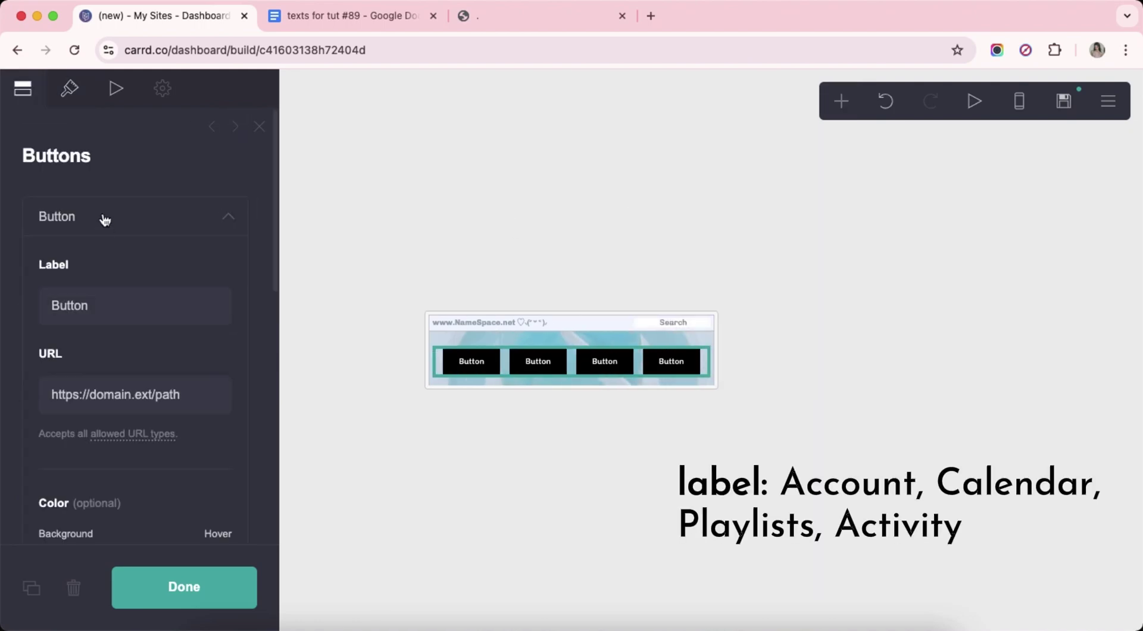
{"action": "double_click", "coordinate": [120, 297]}
{"action": "type", "text": "Accou"}
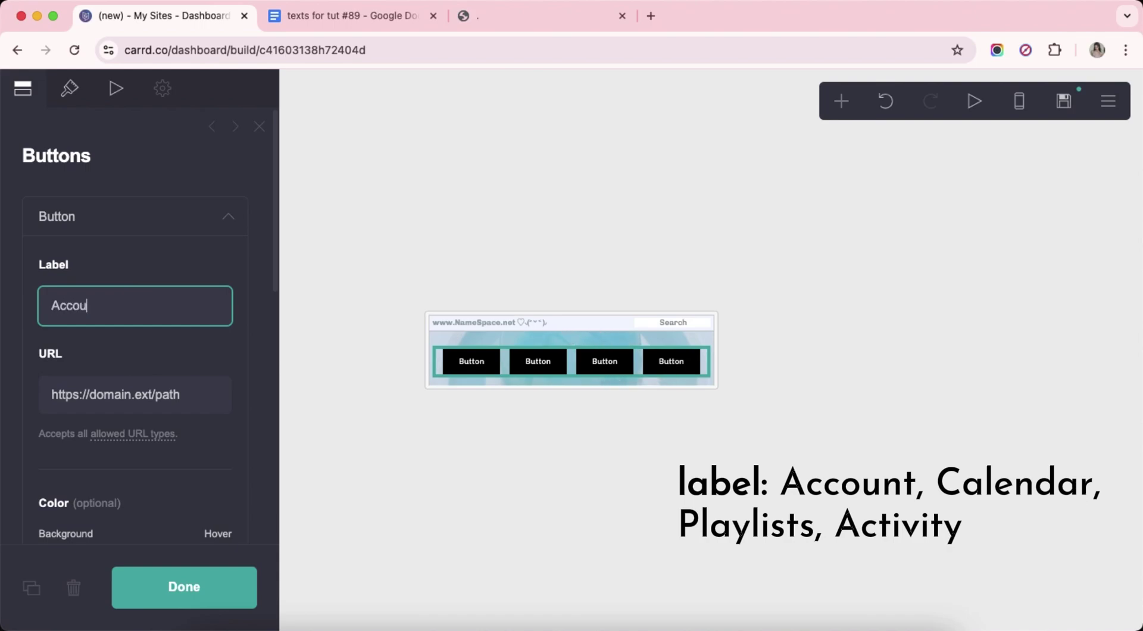
{"action": "type", "text": "nt"}
{"action": "key", "text": "Return"}
{"action": "left_click", "coordinate": [106, 226]}
{"action": "left_click", "coordinate": [104, 262]}
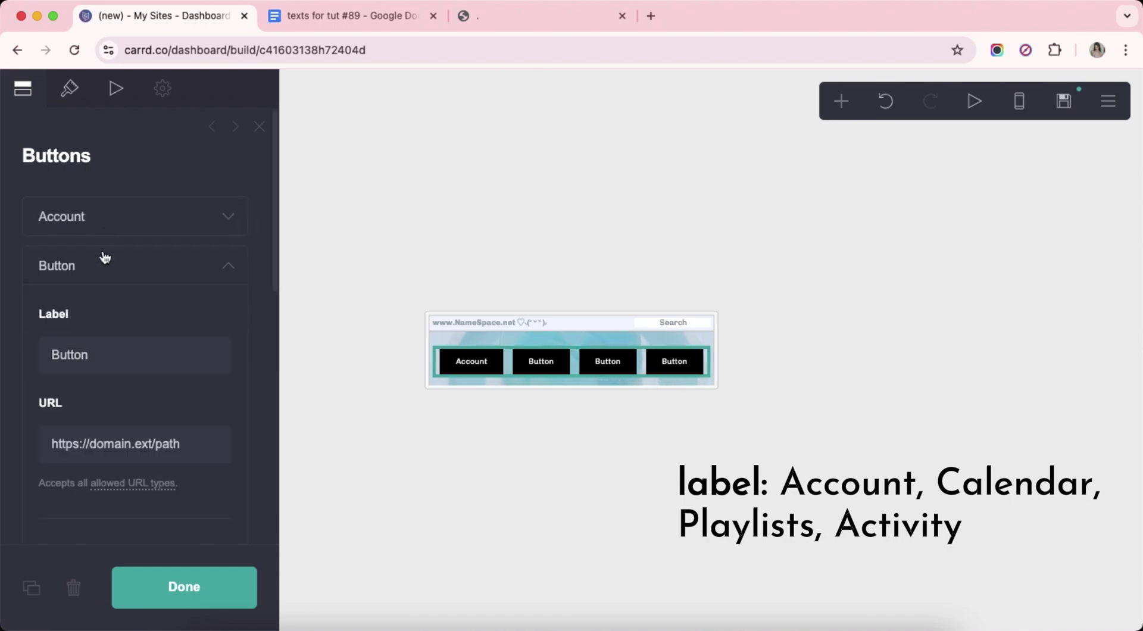
{"action": "double_click", "coordinate": [128, 353]}
{"action": "type", "text": "Calendar"}
{"action": "key", "text": "Return"}
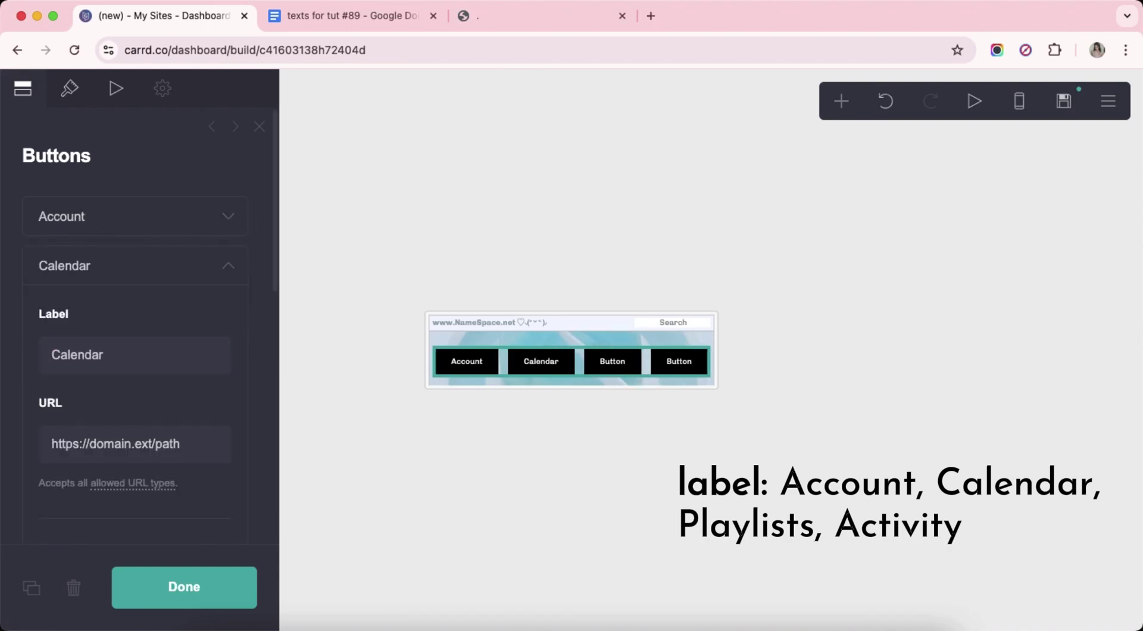
Label the third button "Playlists" and the fourth button "Activity".
{"action": "left_click", "coordinate": [95, 265]}
{"action": "double_click", "coordinate": [113, 406]}
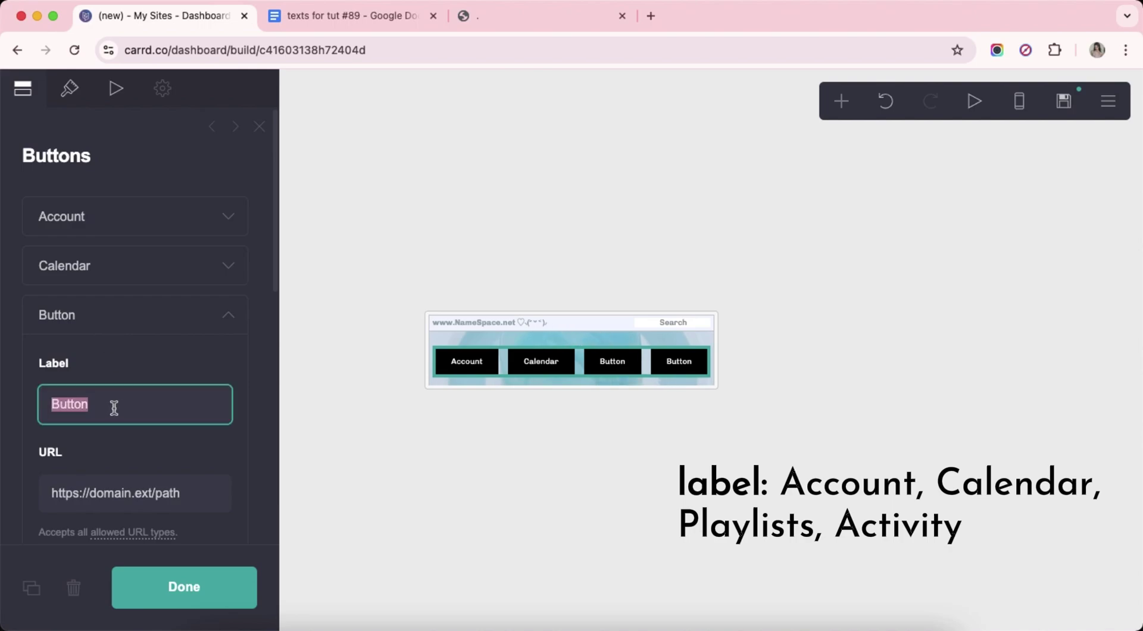
{"action": "type", "text": "Playlists"}
{"action": "key", "text": "Return"}
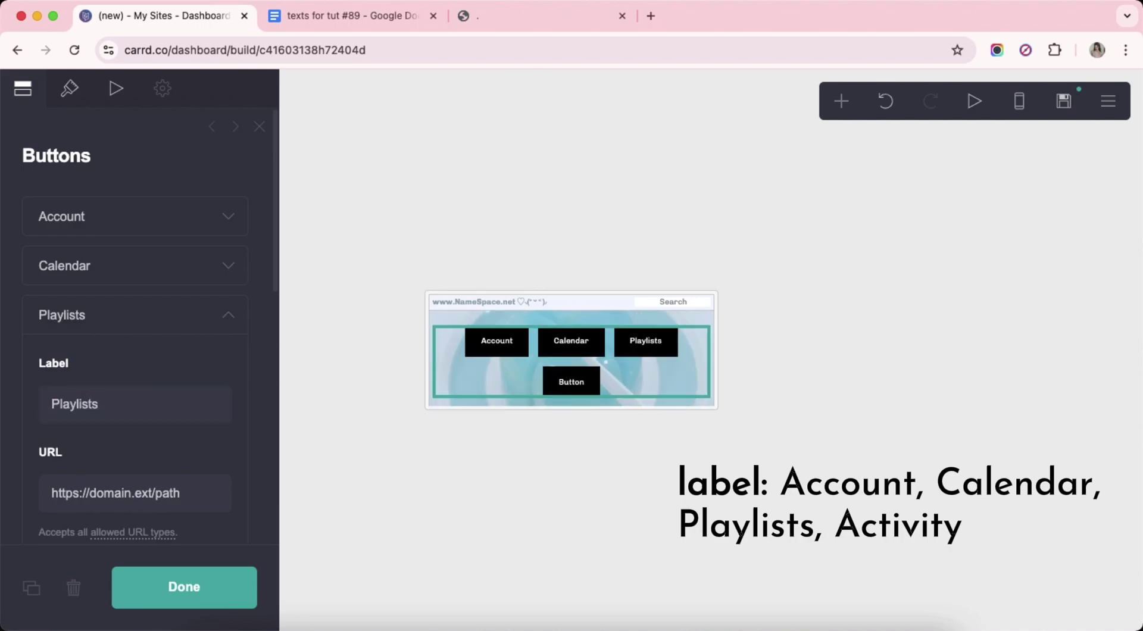
{"action": "left_click", "coordinate": [100, 332]}
{"action": "type", "text": "Ac"}
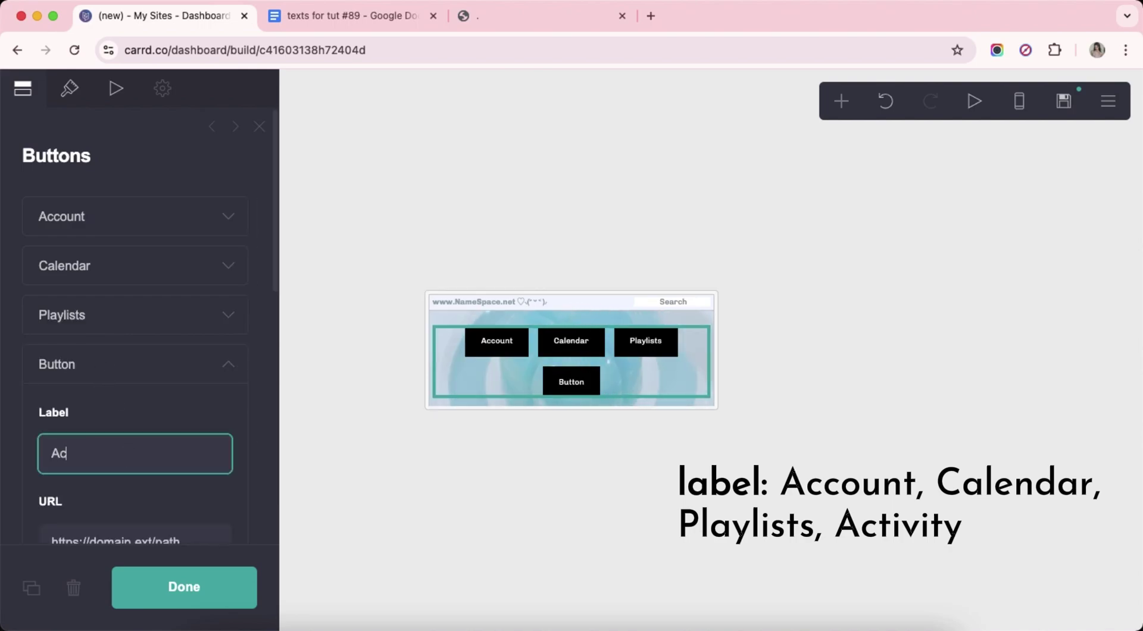
{"action": "type", "text": "tivity"}
{"action": "key", "text": "Return"}
{"action": "left_click", "coordinate": [110, 372]}
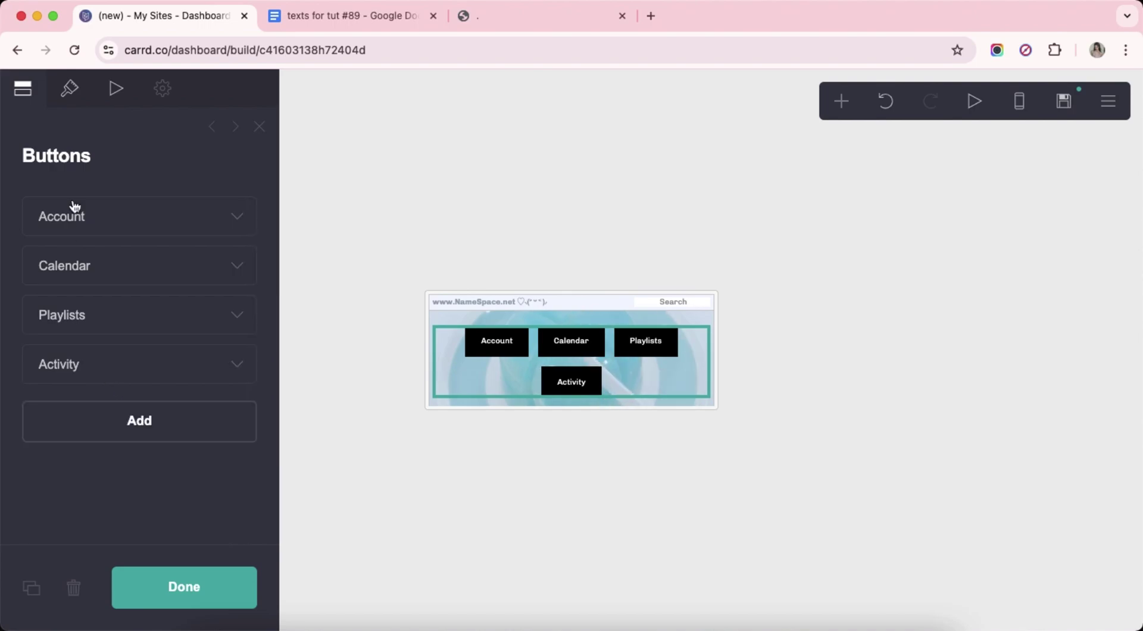
Set the buttons' background color to #FFFFFFC2 and their label color to #919191.
{"action": "left_click", "coordinate": [81, 89]}
{"action": "scroll", "coordinate": [153, 340], "scroll_direction": "down", "scroll_amount": 4}
{"action": "left_click", "coordinate": [114, 271]}
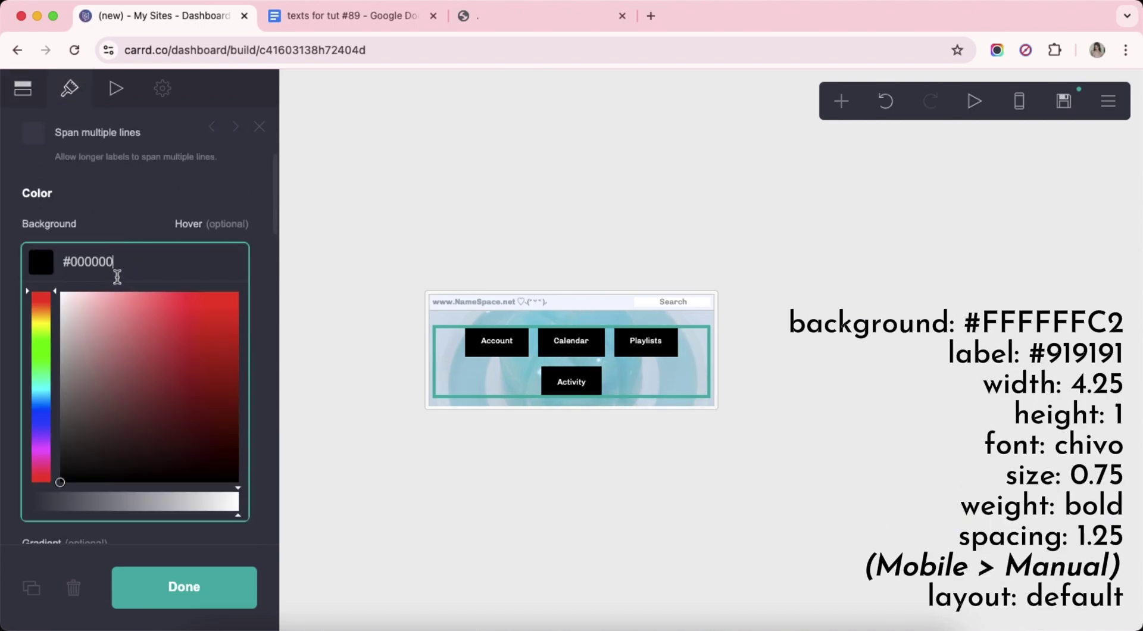
{"action": "left_click_drag", "start_coordinate": [115, 271], "coordinate": [16, 282]}
{"action": "type", "text": "#FFFFFF"}
{"action": "type", "text": "C2"}
{"action": "key", "text": "Return"}
{"action": "scroll", "coordinate": [165, 367], "scroll_direction": "down", "scroll_amount": 2}
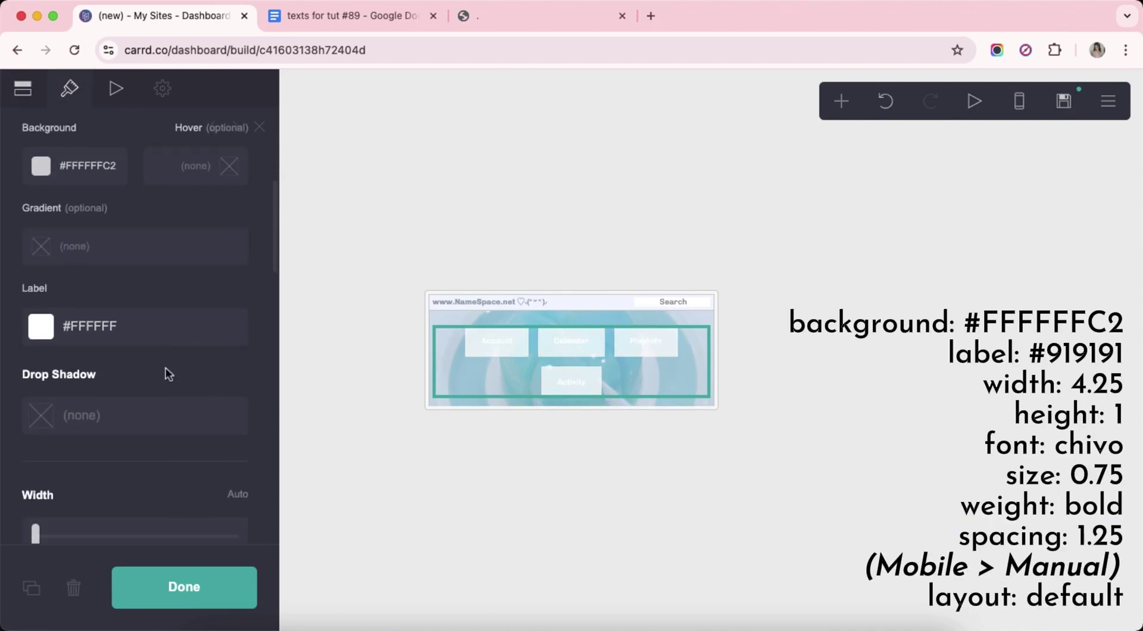
{"action": "left_click", "coordinate": [174, 322]}
{"action": "type", "text": "919191"}
{"action": "key", "text": "Return"}
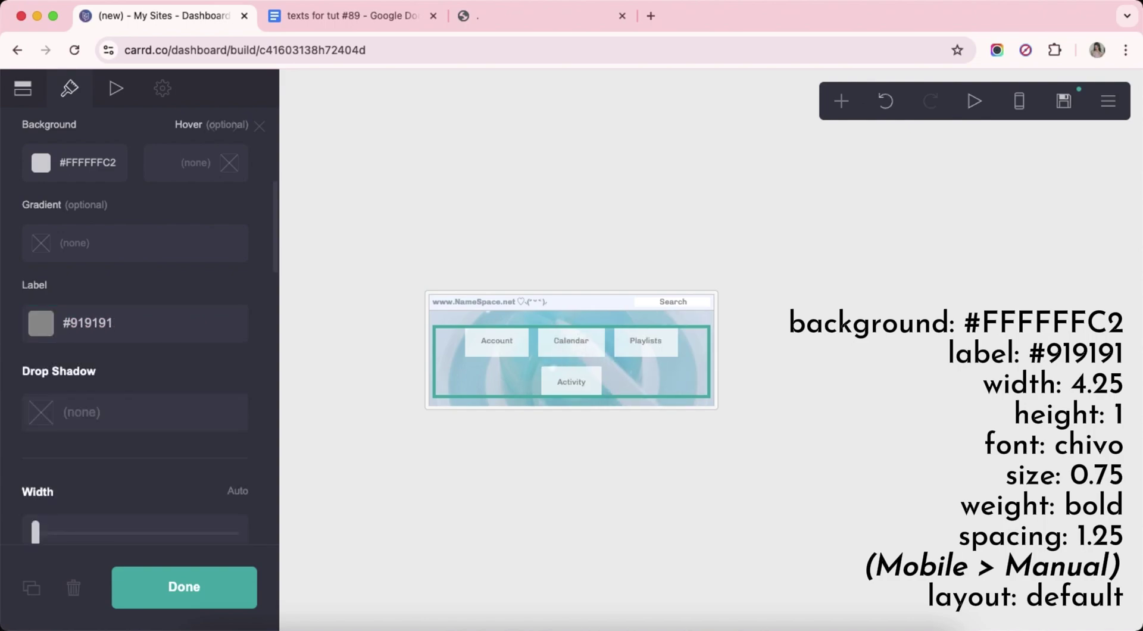
Set the navigation buttons' width to 4.25 and their height to 1.
{"action": "scroll", "coordinate": [260, 239], "scroll_direction": "down", "scroll_amount": 5}
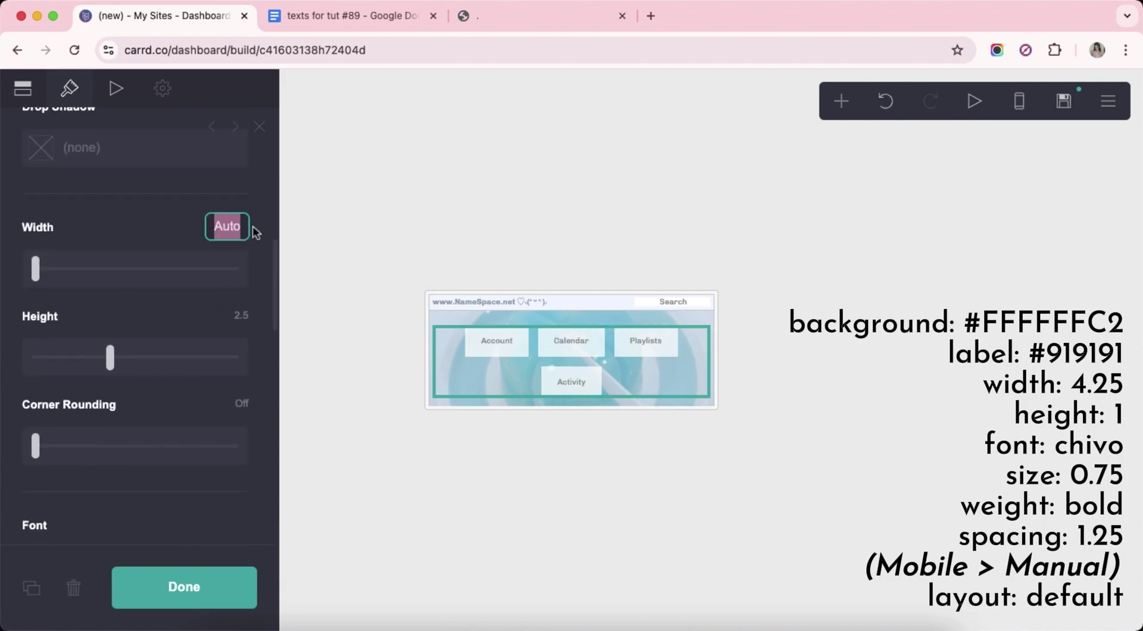
{"action": "type", "text": "4.25"}
{"action": "key", "text": "Return"}
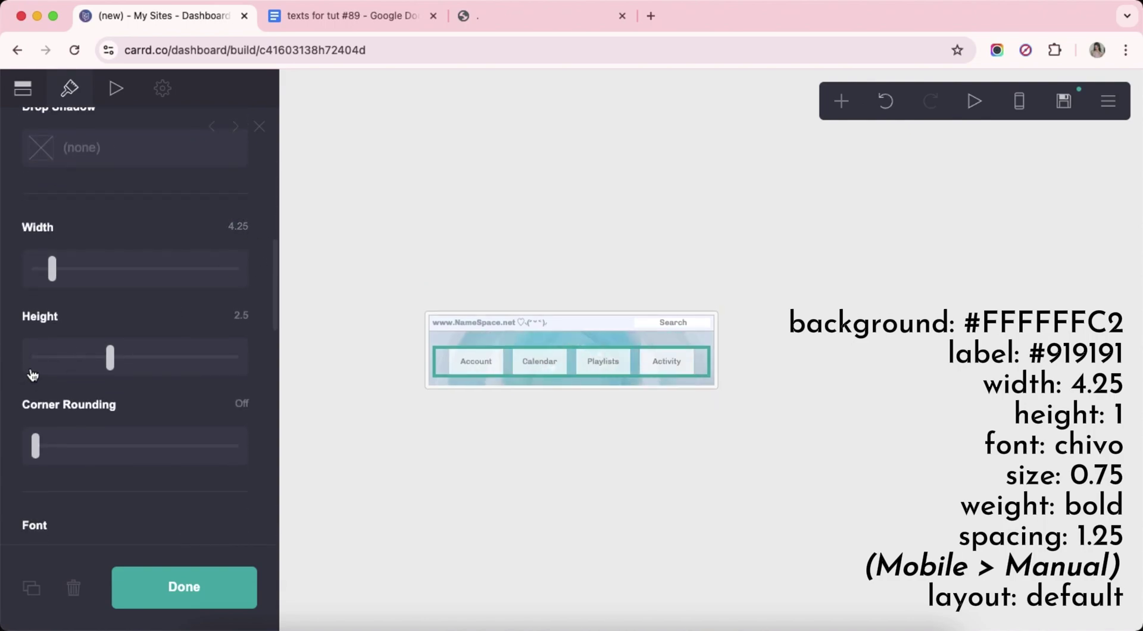
{"action": "left_click", "coordinate": [32, 373]}
Set the button labels' font size to 0.75 and their weight to bold.
{"action": "scroll", "coordinate": [166, 400], "scroll_direction": "down", "scroll_amount": 6}
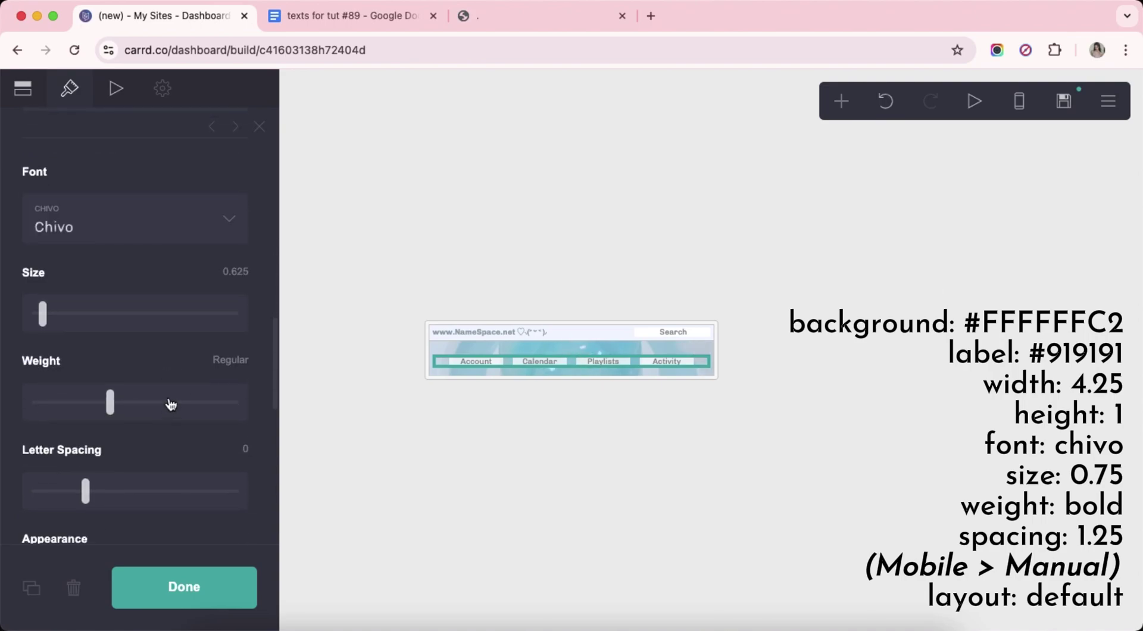
{"action": "left_click", "coordinate": [241, 277]}
{"action": "scroll", "coordinate": [197, 375], "scroll_direction": "down", "scroll_amount": 2}
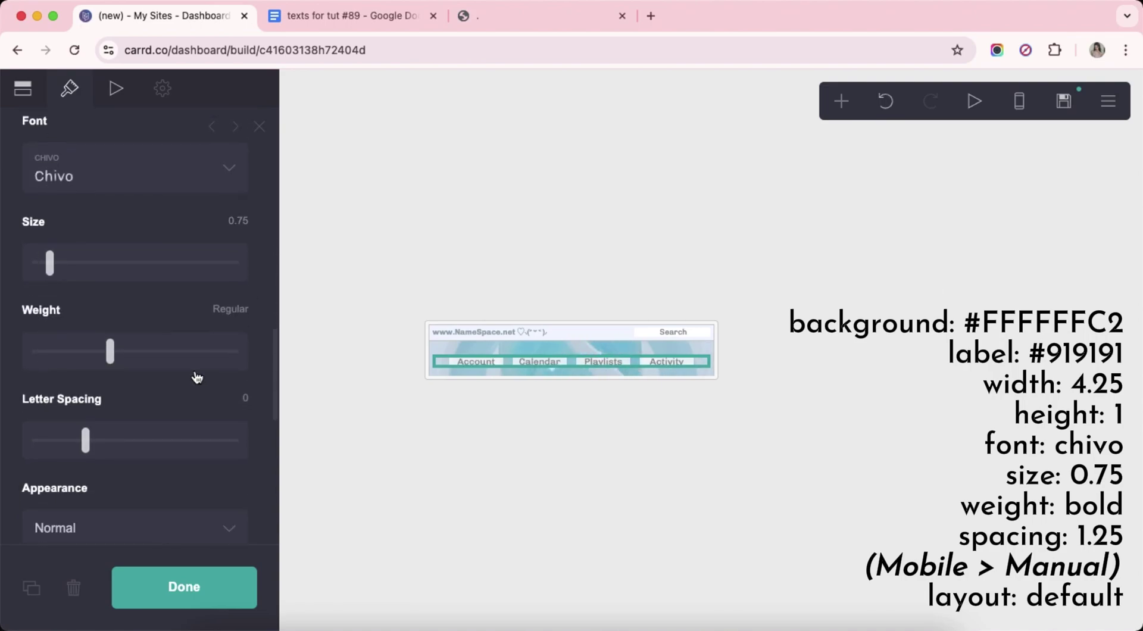
{"action": "left_click", "coordinate": [184, 351]}
Set the spacing between the navigation buttons to 1.25.
{"action": "scroll", "coordinate": [181, 396], "scroll_direction": "down", "scroll_amount": 5}
{"action": "scroll", "coordinate": [181, 395], "scroll_direction": "down", "scroll_amount": 5}
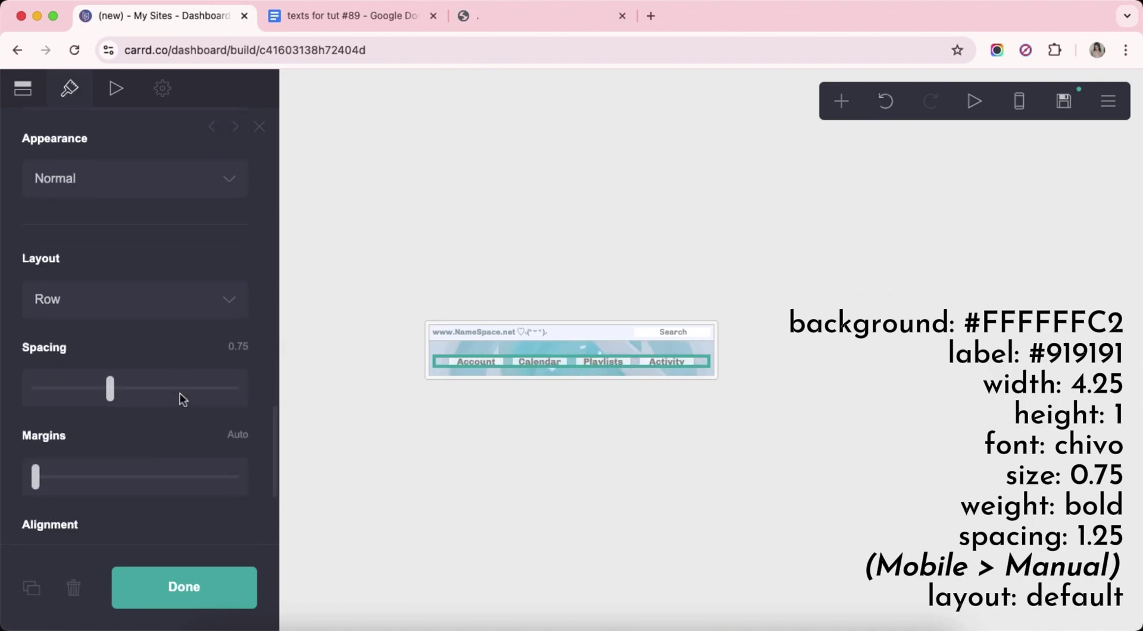
{"action": "left_click", "coordinate": [246, 329]}
{"action": "type", "text": "1.25"}
{"action": "key", "text": "Return"}
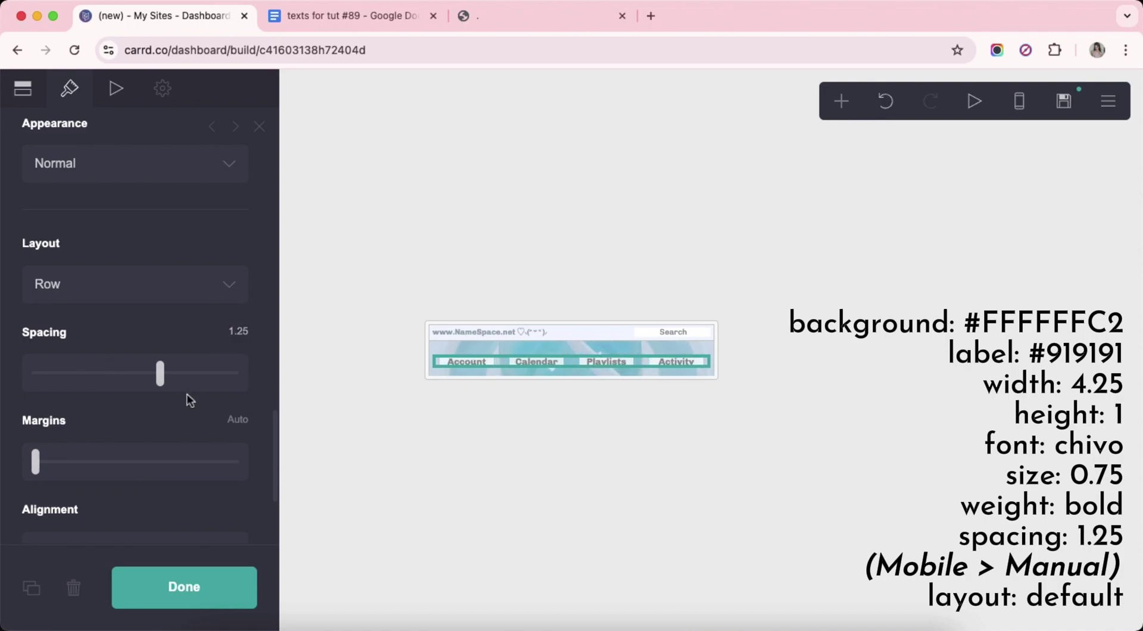
Switch the buttons' mobile appearance to manual with the Default layout, checking it in mobile view before returning to desktop view.
{"action": "scroll", "coordinate": [189, 399], "scroll_direction": "down", "scroll_amount": 3}
{"action": "left_click", "coordinate": [1018, 101]}
{"action": "left_click", "coordinate": [223, 450]}
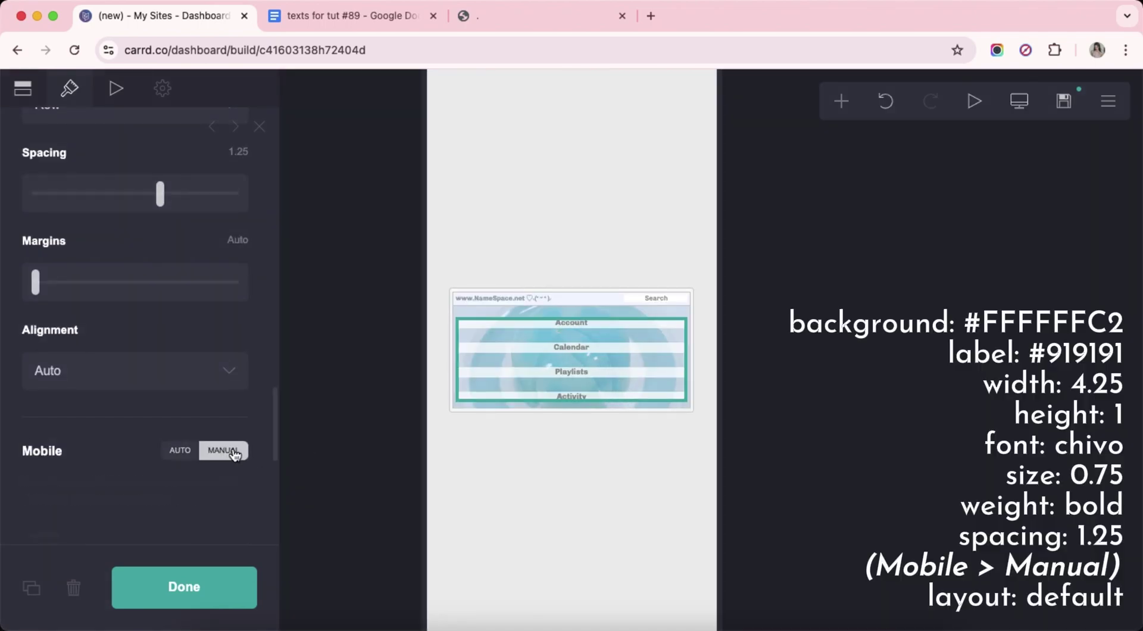
{"action": "scroll", "coordinate": [171, 416], "scroll_direction": "down", "scroll_amount": 4}
{"action": "left_click", "coordinate": [78, 345]}
{"action": "left_click", "coordinate": [114, 321]}
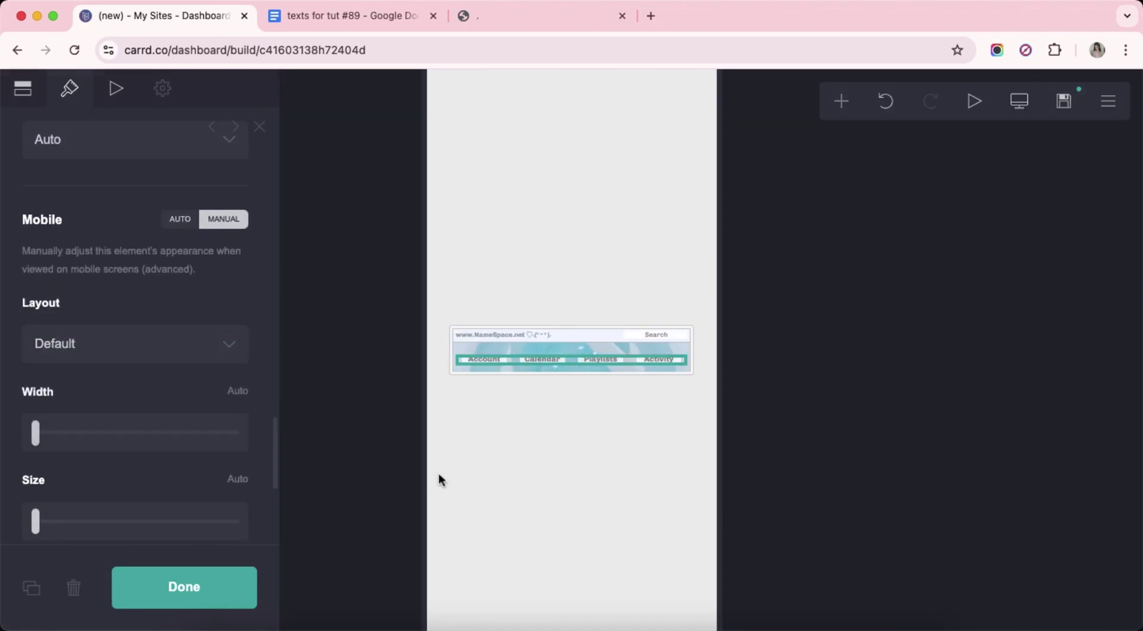
{"action": "left_click", "coordinate": [577, 467]}
{"action": "left_click", "coordinate": [577, 467]}
{"action": "left_click", "coordinate": [1018, 101]}
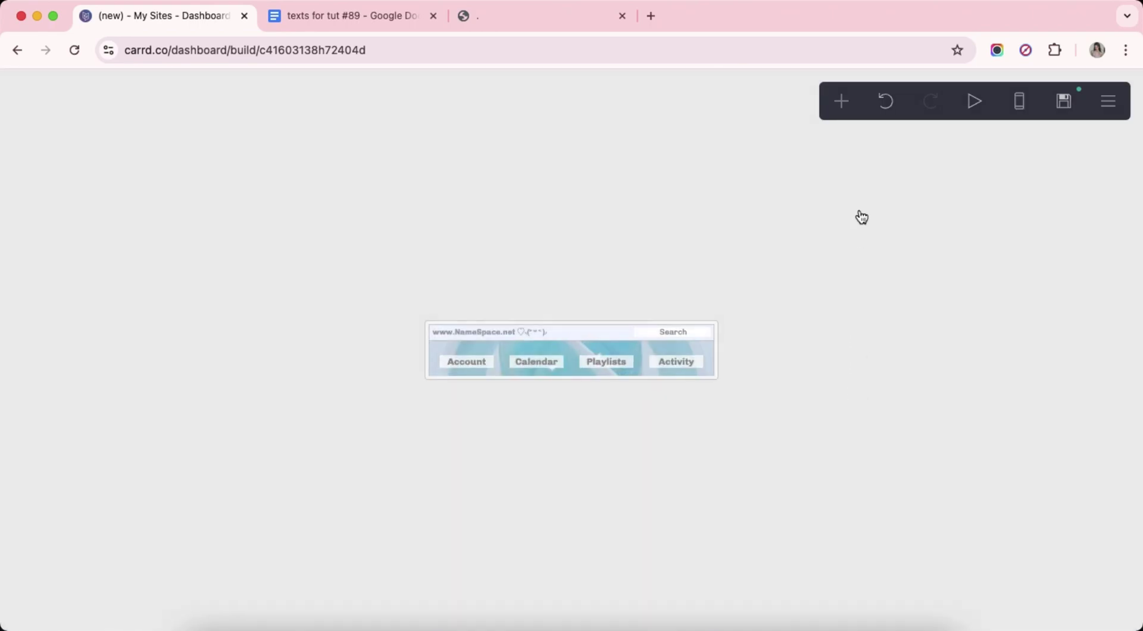
Add a container below the navigation banner and set its padding to 0.25 vertical and 0.125 horizontal.
{"action": "left_click", "coordinate": [841, 101]}
{"action": "left_click", "coordinate": [634, 472]}
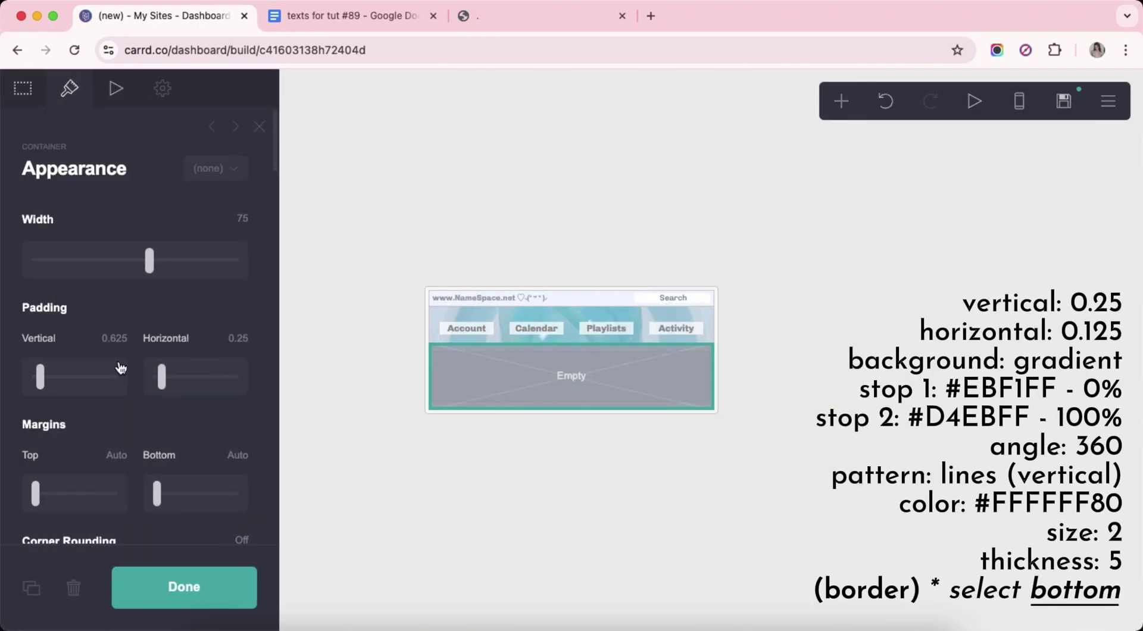
{"action": "left_click", "coordinate": [122, 338]}
{"action": "type", "text": ".25"}
{"action": "key", "text": "Return"}
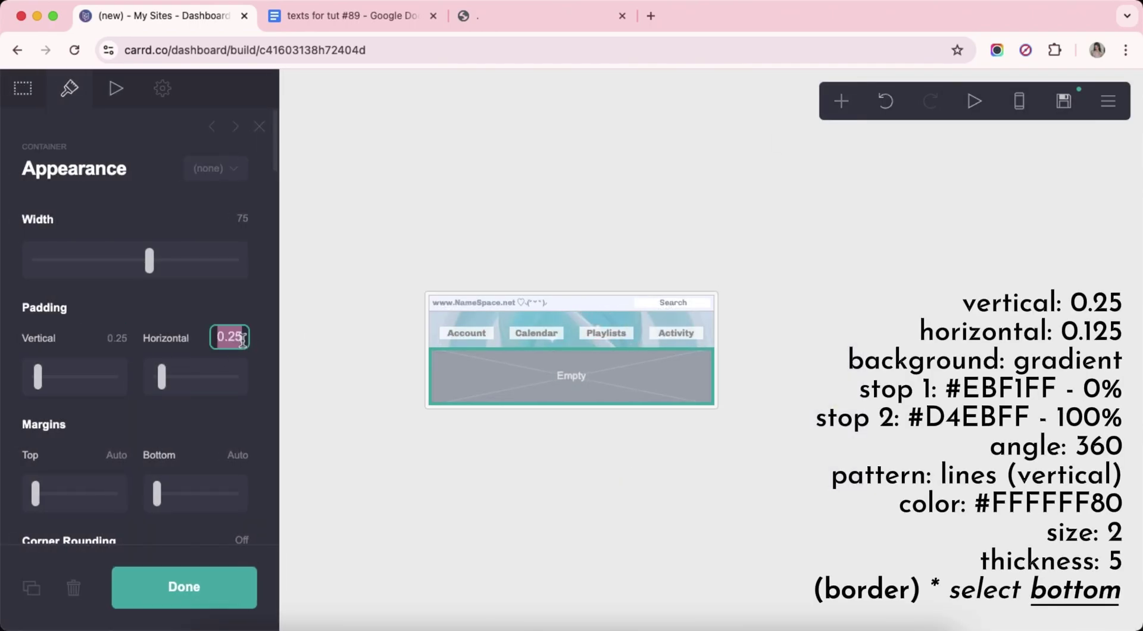
Change the new container's background style from image to gradient.
{"action": "scroll", "coordinate": [137, 357], "scroll_direction": "down", "scroll_amount": 10}
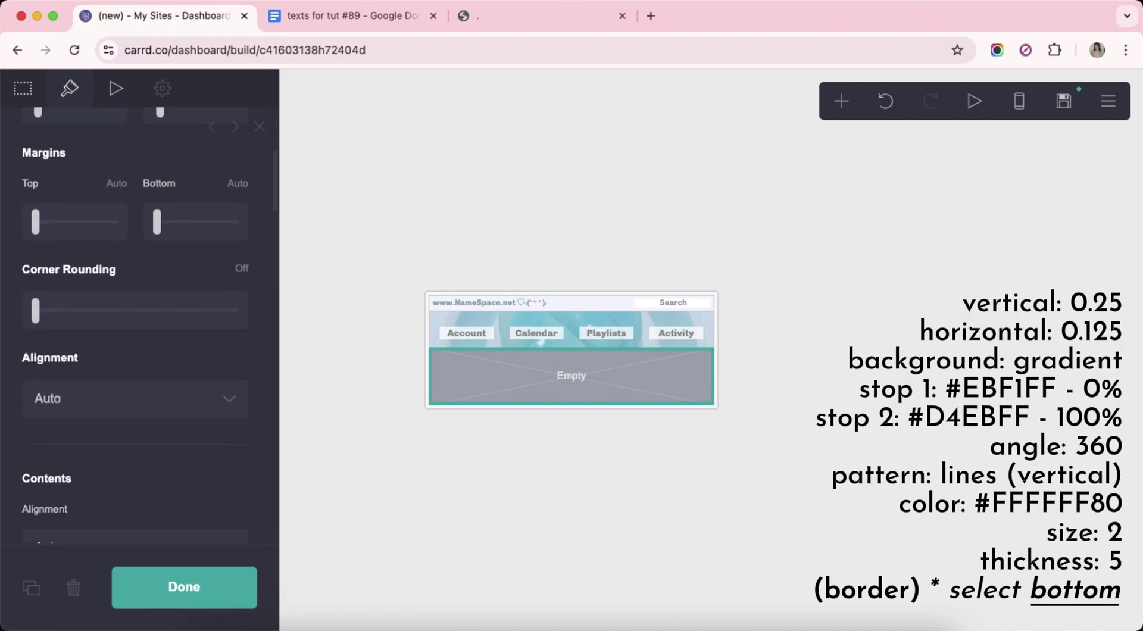
{"action": "scroll", "coordinate": [90, 281], "scroll_direction": "down", "scroll_amount": 2}
{"action": "left_click", "coordinate": [91, 279]}
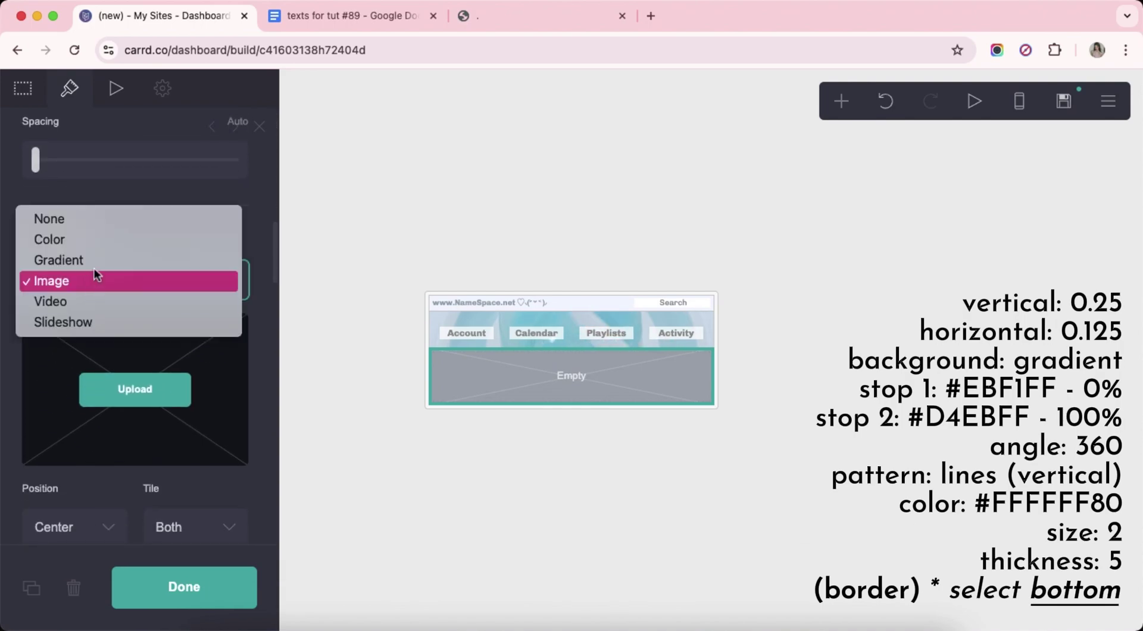
{"action": "left_click", "coordinate": [98, 258]}
Set the container gradient's first stop to #EBF1FF, its second stop to #D4EBFF at 100%, and its angle to 360°.
{"action": "scroll", "coordinate": [159, 306], "scroll_direction": "down", "scroll_amount": 5}
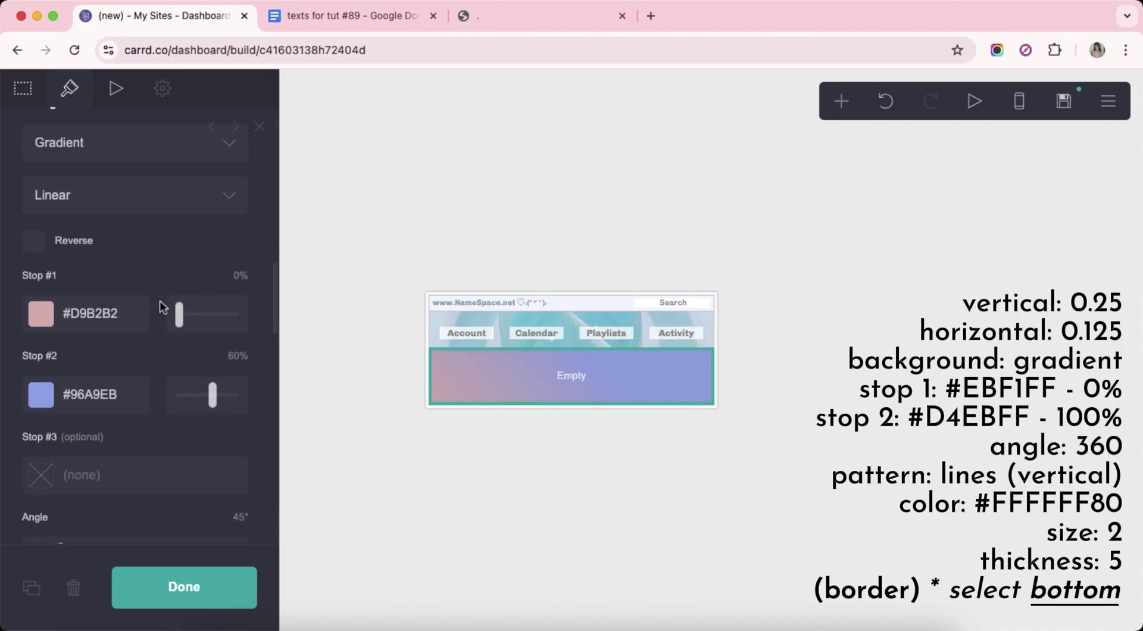
{"action": "left_click", "coordinate": [127, 246]}
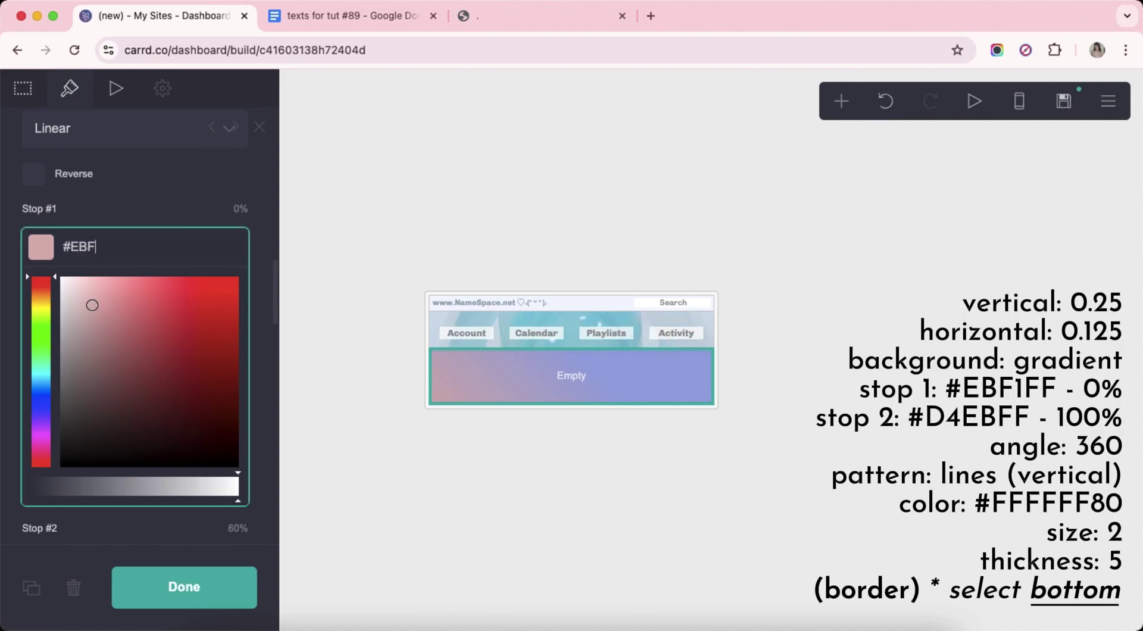
{"action": "type", "text": "EBF1FF"}
{"action": "key", "text": "Return"}
{"action": "left_click", "coordinate": [137, 335]}
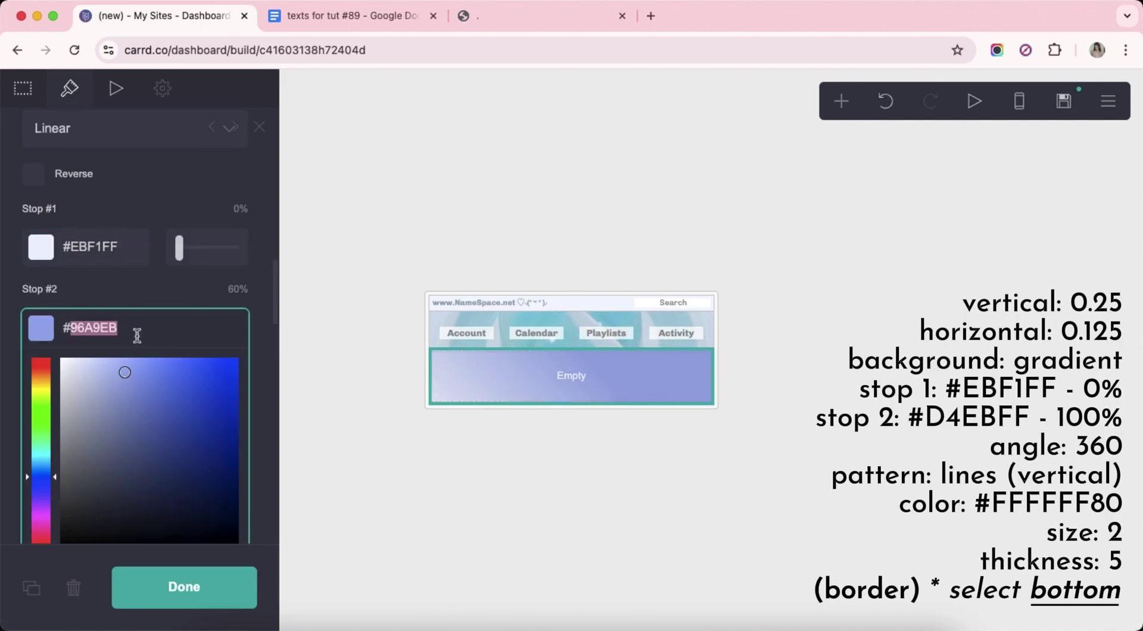
{"action": "key", "text": "Return"}
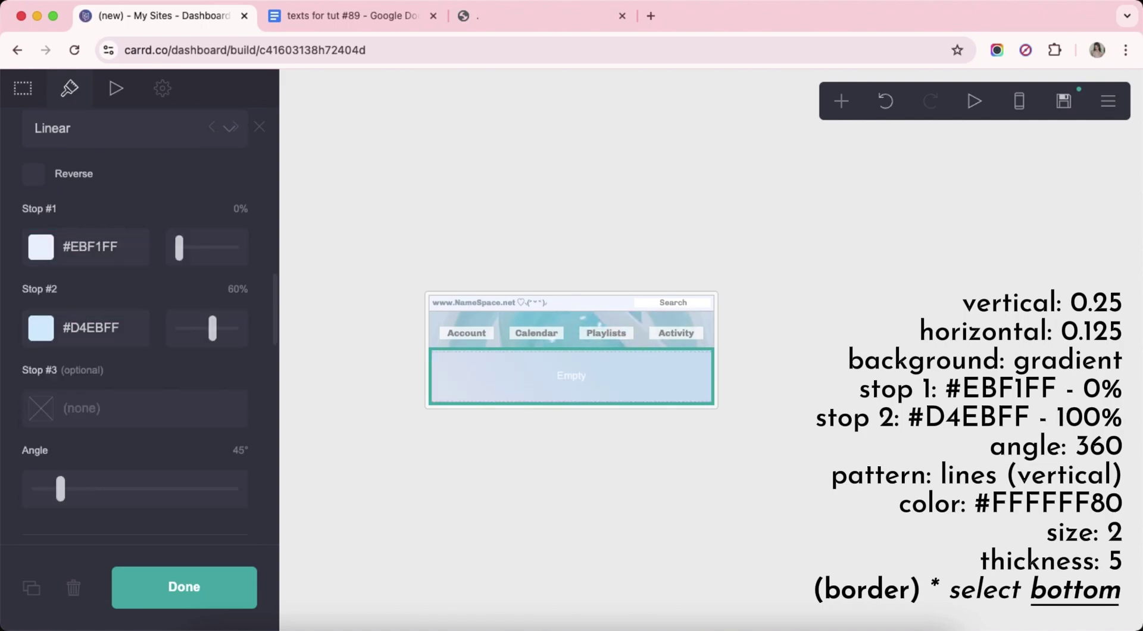
{"action": "scroll", "coordinate": [245, 370], "scroll_direction": "down", "scroll_amount": 2}
{"action": "left_click", "coordinate": [241, 405]}
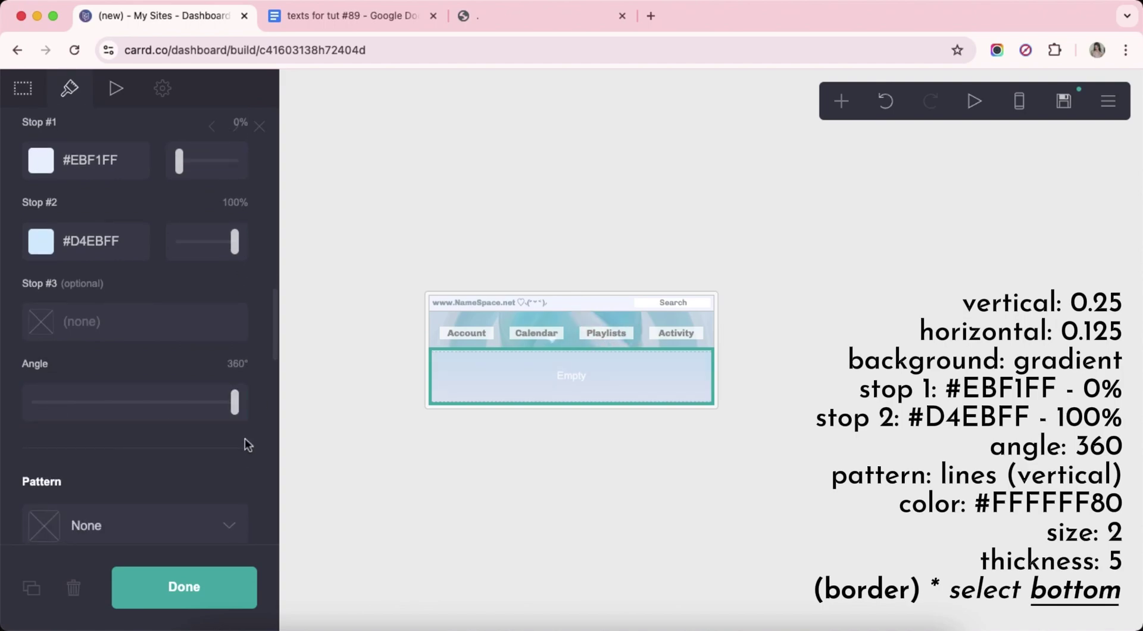
Apply the Lines (Vertical) pattern to the container's background.
{"action": "scroll", "coordinate": [226, 422], "scroll_direction": "down", "scroll_amount": 3}
{"action": "left_click", "coordinate": [176, 351]}
{"action": "scroll", "coordinate": [176, 356], "scroll_direction": "down", "scroll_amount": 10}
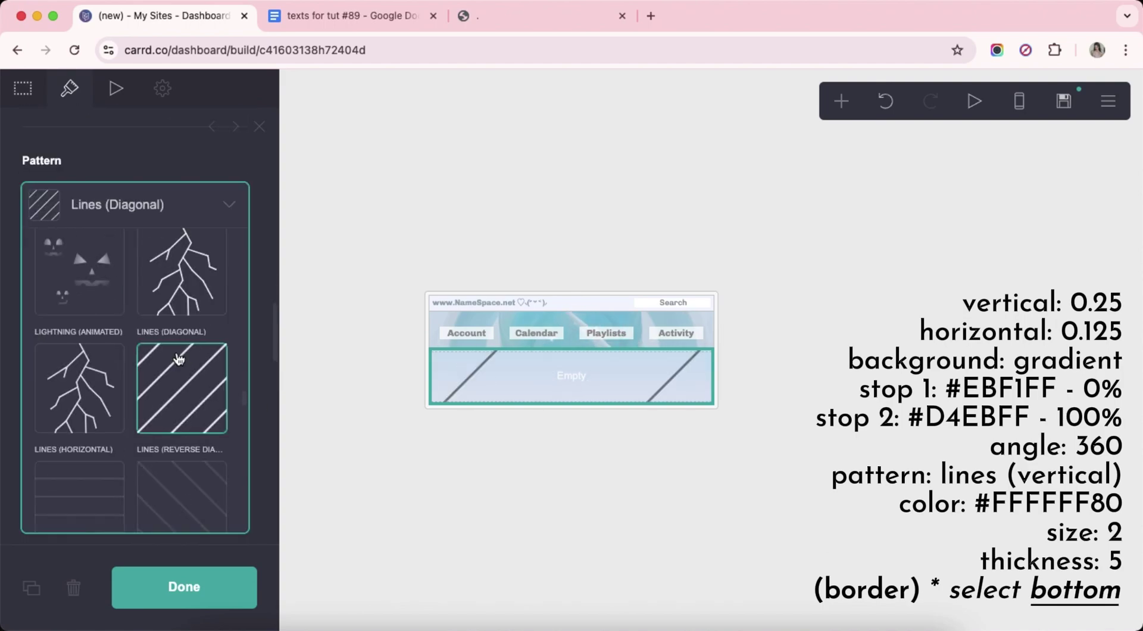
{"action": "left_click", "coordinate": [179, 358]}
Set the vertical line pattern's color to #FFFFFF80, its size to 2 and its thickness to 5.
{"action": "left_click", "coordinate": [150, 289]}
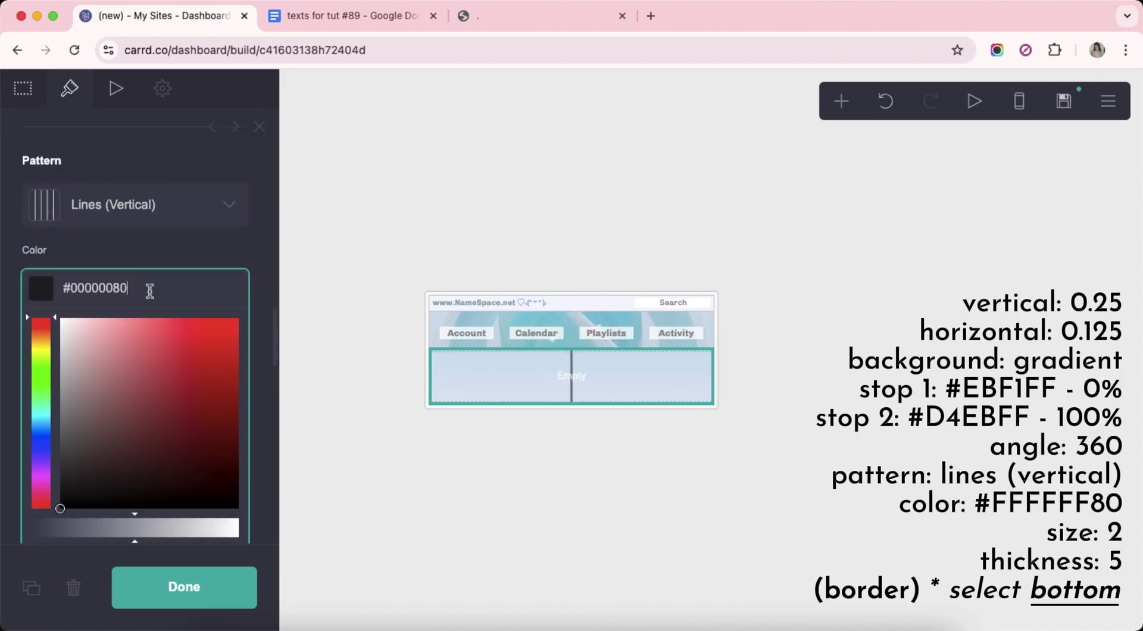
{"action": "key", "text": "super+a"}
{"action": "type", "text": "#FFFFFF80"}
{"action": "left_click", "coordinate": [132, 255]}
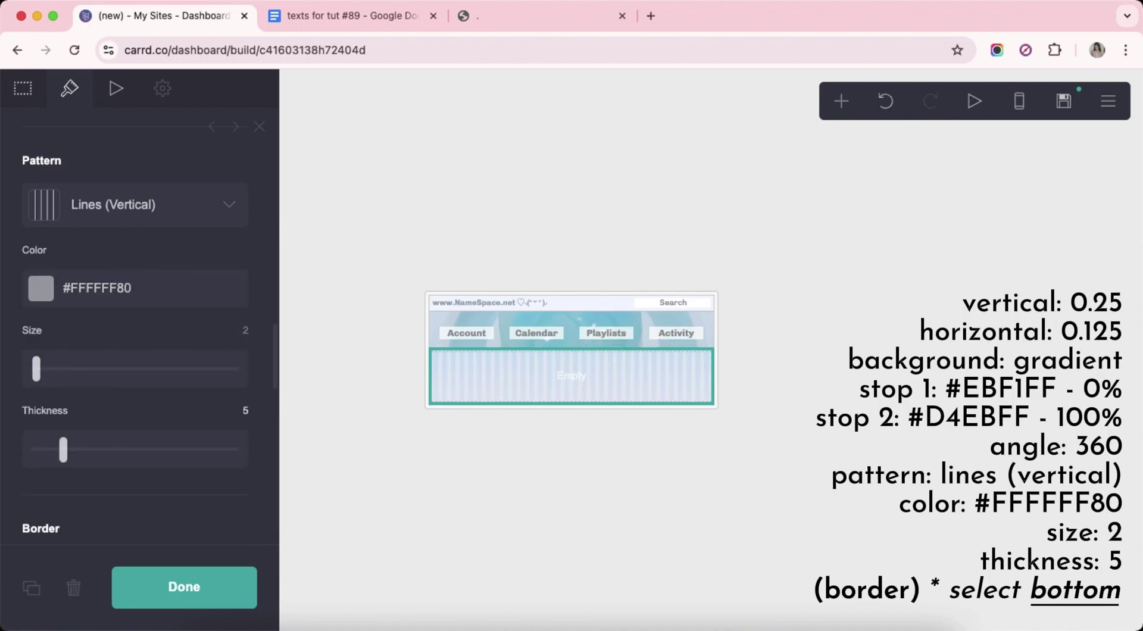
Enable the bottom side of the striped container's border and close its settings.
{"action": "scroll", "coordinate": [170, 400], "scroll_direction": "down", "scroll_amount": 5}
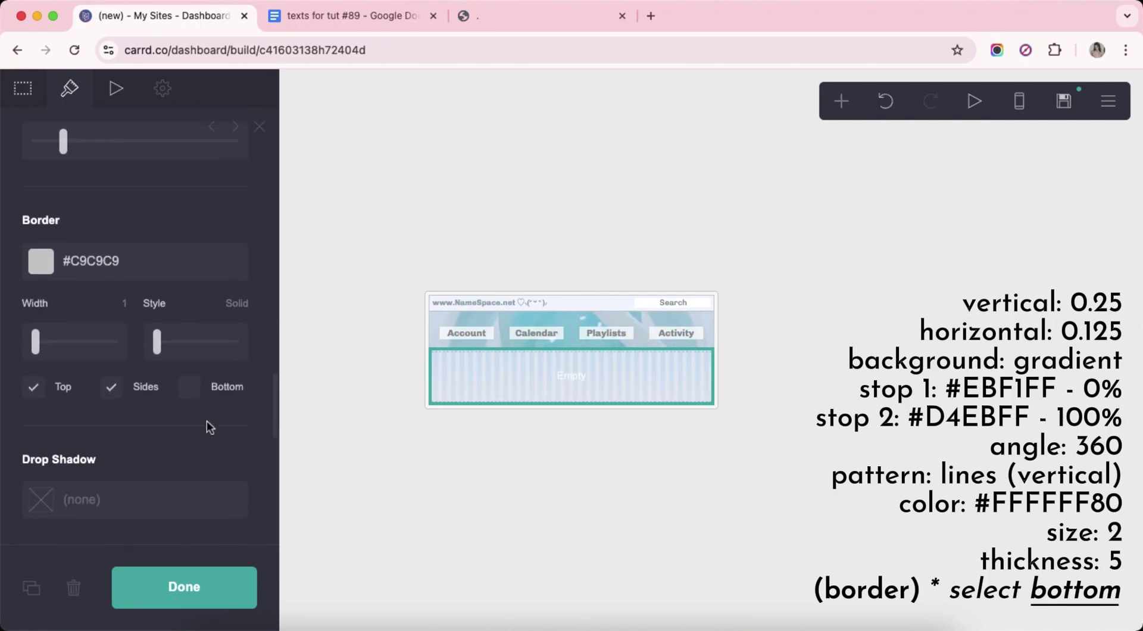
{"action": "scroll", "coordinate": [176, 434], "scroll_direction": "down", "scroll_amount": 2}
{"action": "left_click", "coordinate": [623, 495]}
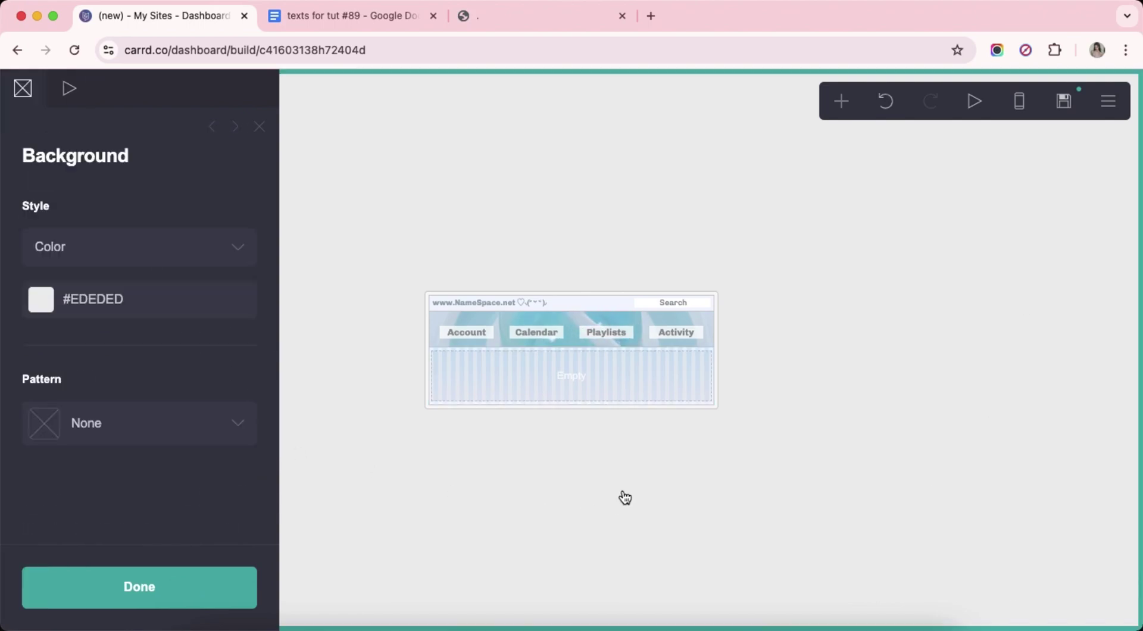
{"action": "left_click", "coordinate": [623, 495]}
Add a Buttons element inside the striped container and set its button style to Icon + Label.
{"action": "left_click", "coordinate": [841, 101]}
{"action": "left_click", "coordinate": [792, 191]}
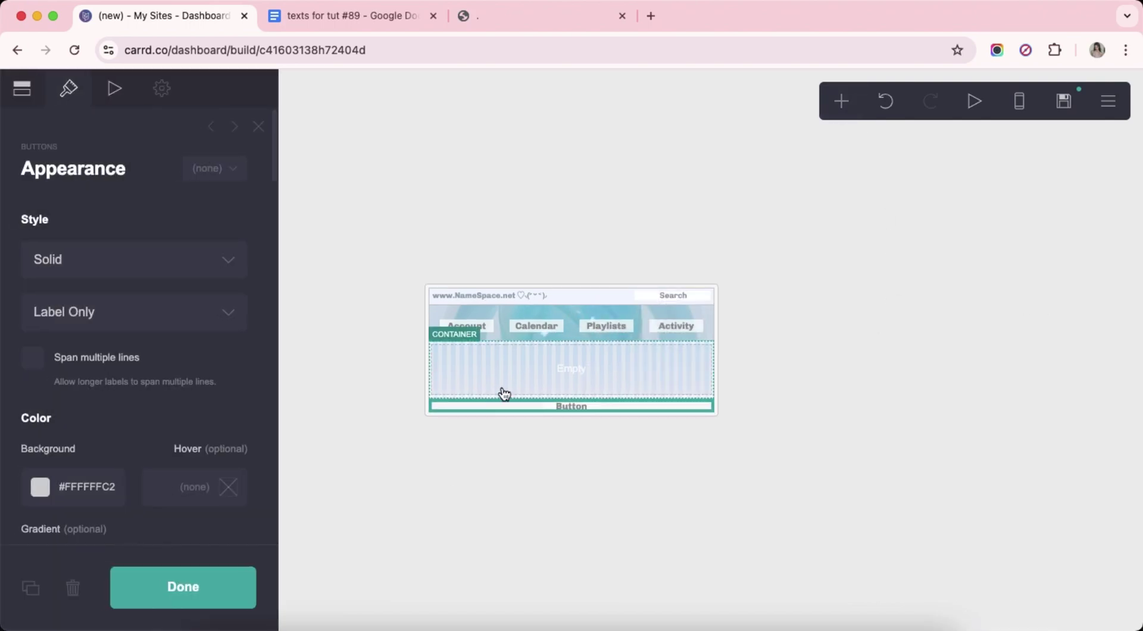
{"action": "left_click", "coordinate": [98, 310]}
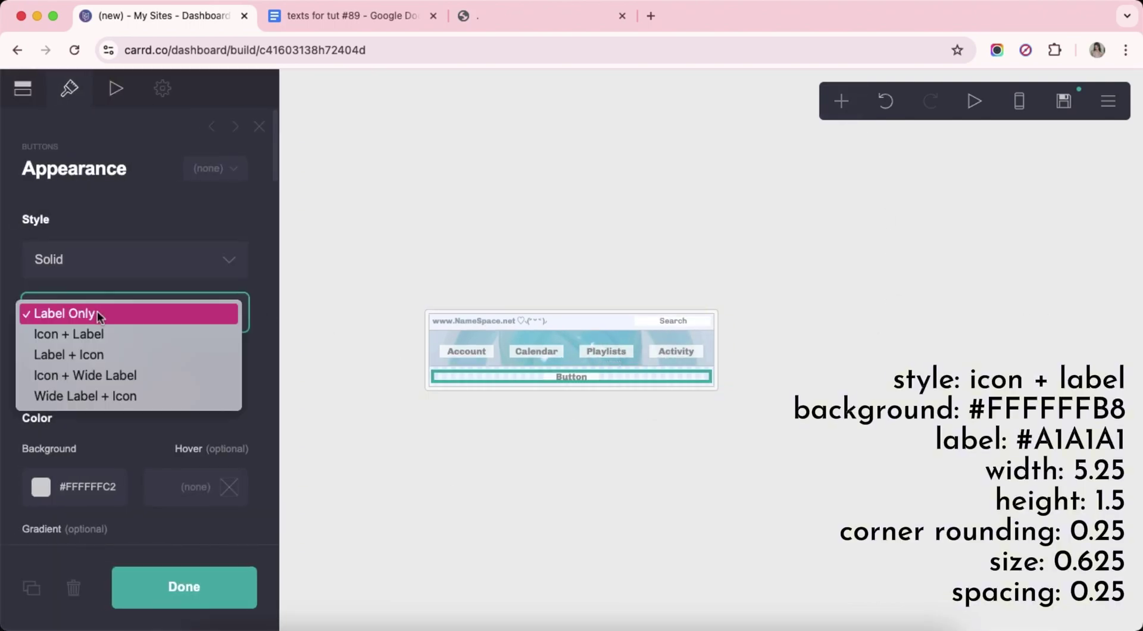
{"action": "left_click", "coordinate": [103, 334]}
Set the new buttons' background color to #FFFFFFB8 and their label color to #A1A1A1.
{"action": "scroll", "coordinate": [141, 408], "scroll_direction": "down", "scroll_amount": 5}
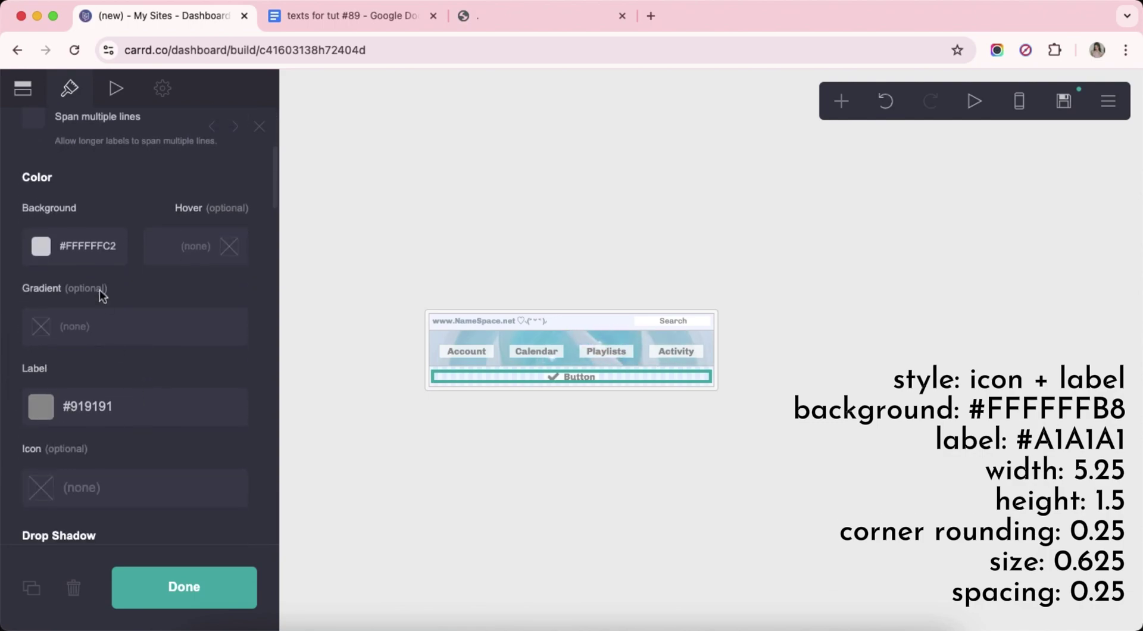
{"action": "left_click", "coordinate": [116, 256]}
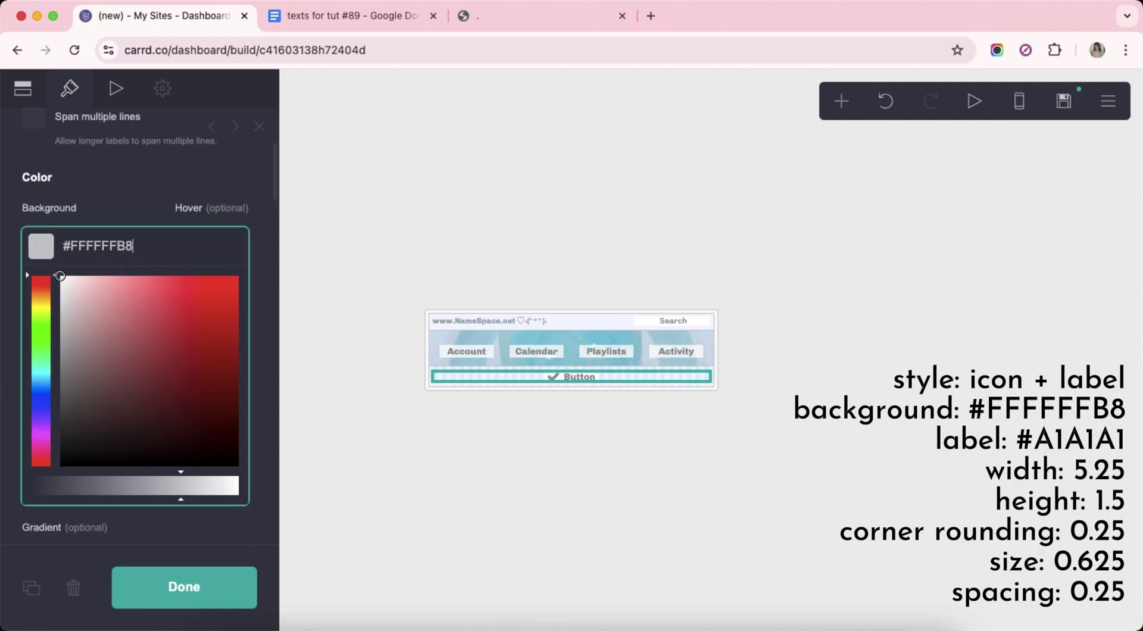
{"action": "key", "text": "Return"}
{"action": "scroll", "coordinate": [161, 349], "scroll_direction": "down", "scroll_amount": 2}
{"action": "left_click", "coordinate": [172, 349]}
{"action": "type", "text": "A1A1A"}
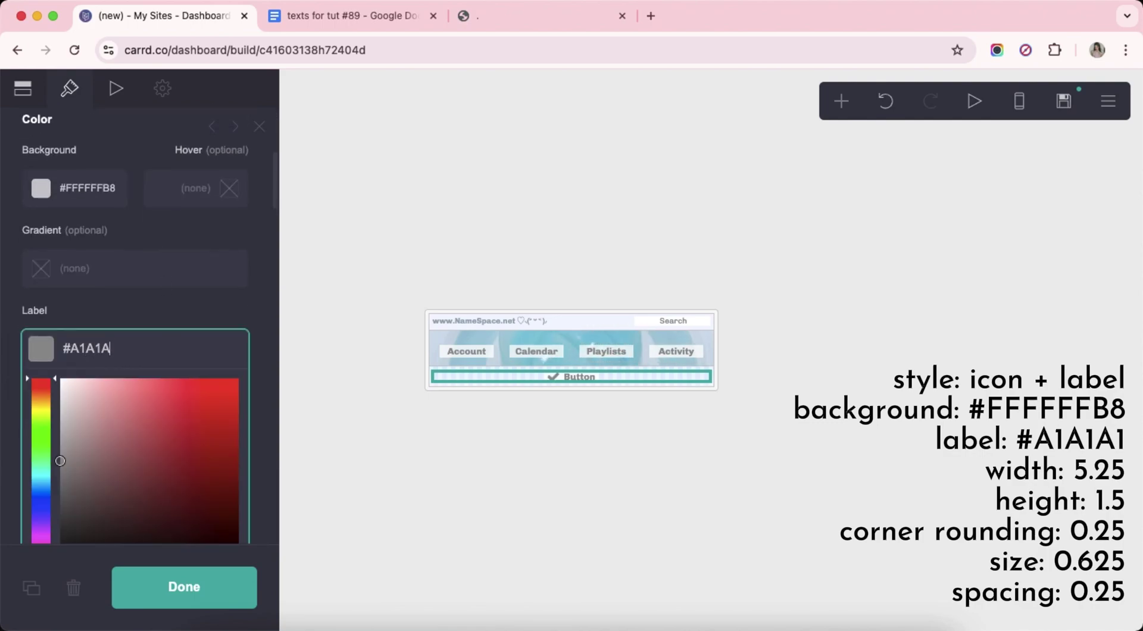
{"action": "type", "text": "1"}
{"action": "key", "text": "Return"}
Set the new buttons' width to 5.25, height to 1.5 and corner rounding to 0.25.
{"action": "scroll", "coordinate": [244, 268], "scroll_direction": "down", "scroll_amount": 4}
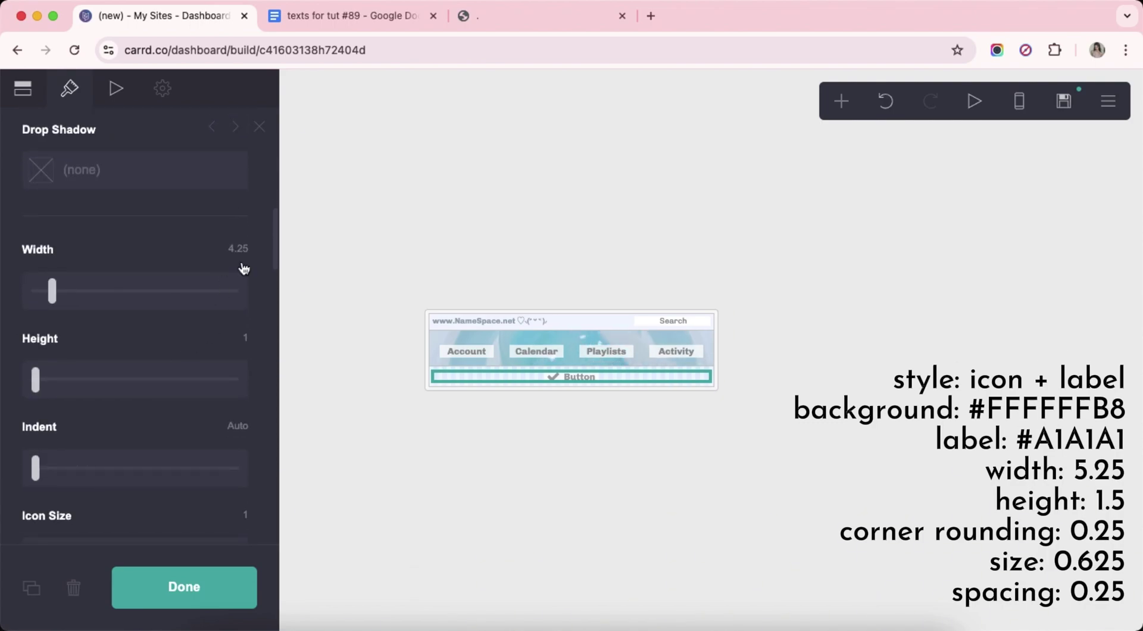
{"action": "left_click", "coordinate": [238, 249]}
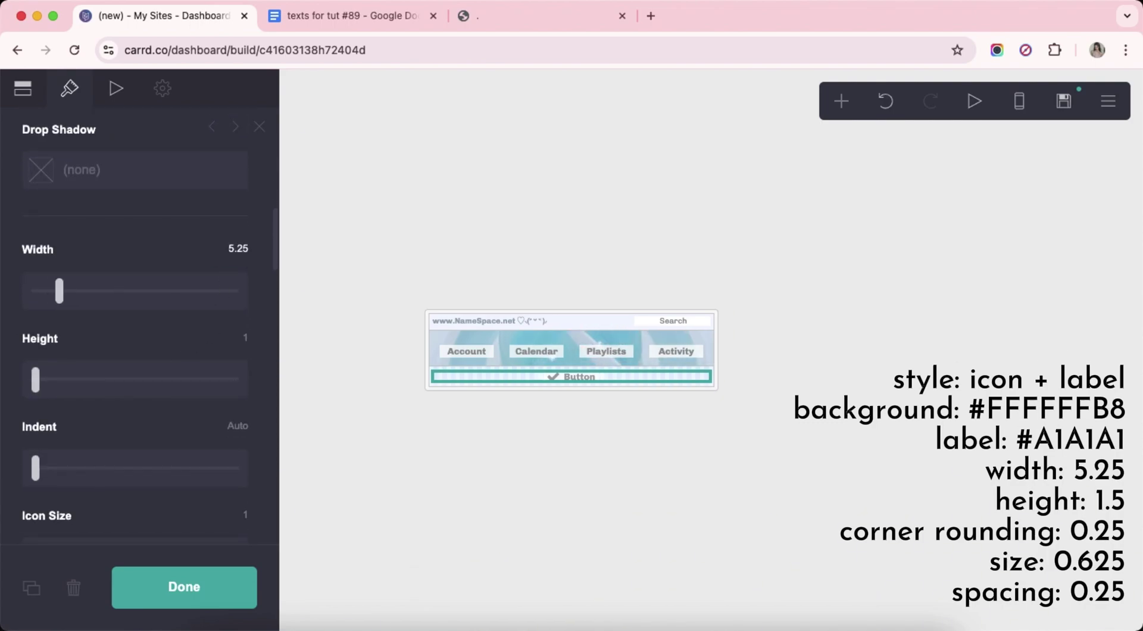
{"action": "type", "text": "1.5"}
{"action": "key", "text": "Return"}
{"action": "scroll", "coordinate": [251, 369], "scroll_direction": "down", "scroll_amount": 4}
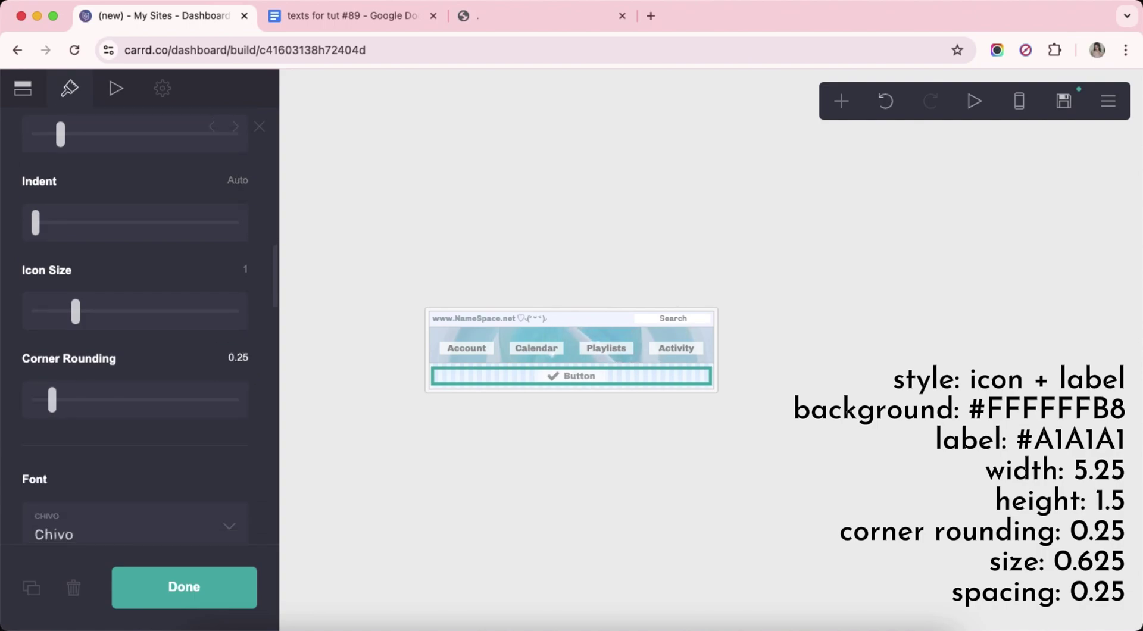
Set the new buttons' font size to 0.625 and the spacing between them to 0.25.
{"action": "scroll", "coordinate": [143, 327], "scroll_direction": "down", "scroll_amount": 5}
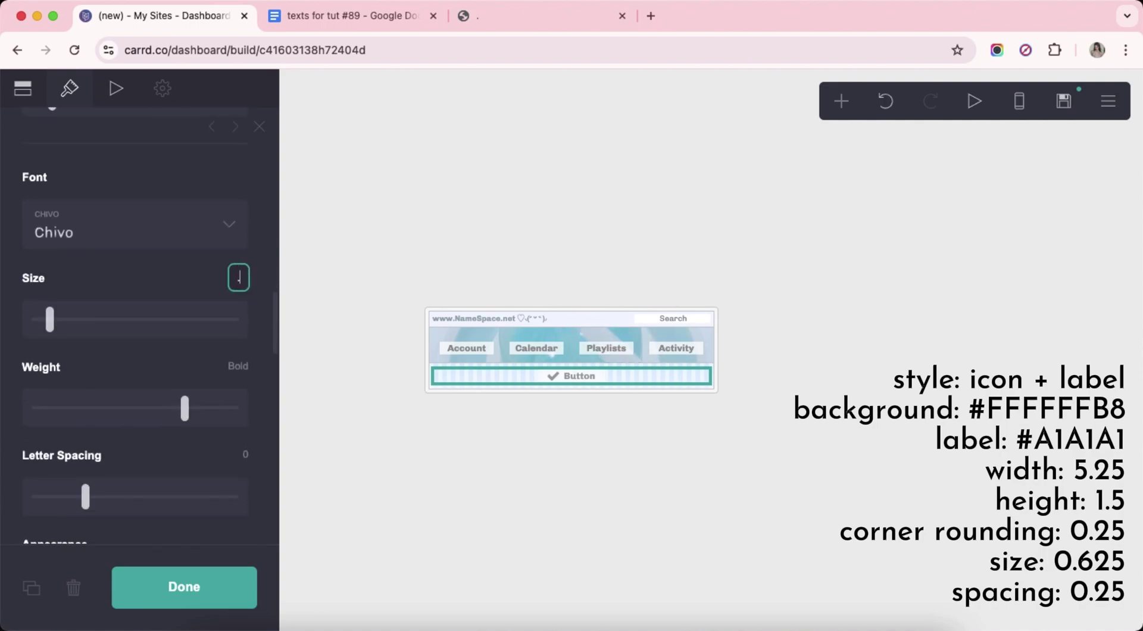
{"action": "type", "text": ".625"}
{"action": "key", "text": "Return"}
{"action": "scroll", "coordinate": [248, 272], "scroll_direction": "down", "scroll_amount": 10}
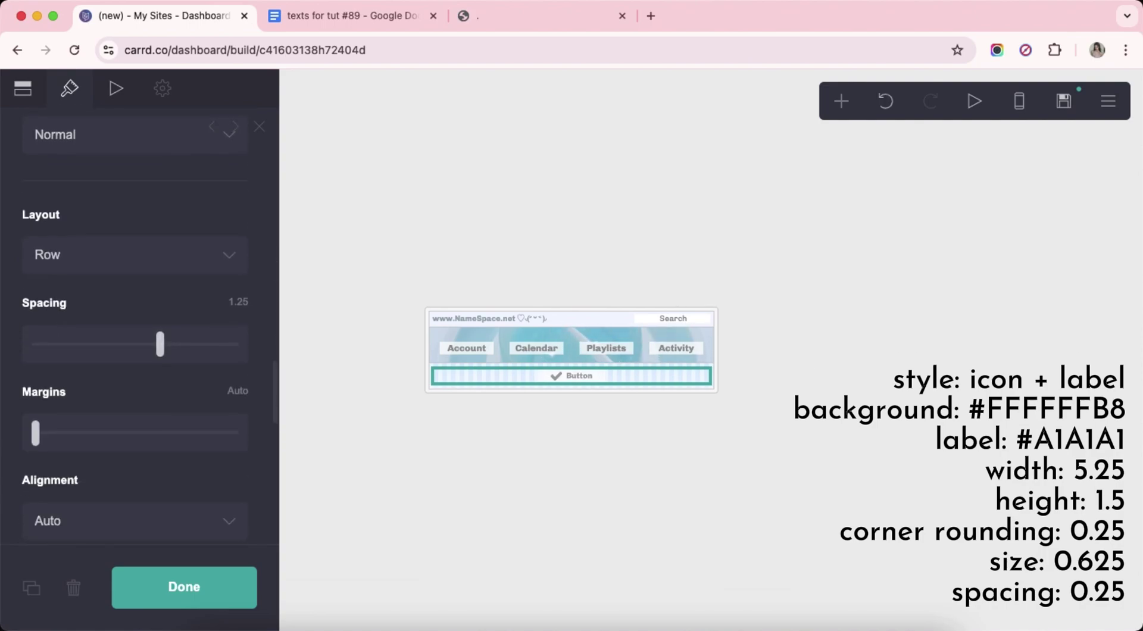
{"action": "left_click", "coordinate": [244, 261]}
{"action": "type", "text": ".25"}
{"action": "key", "text": "Return"}
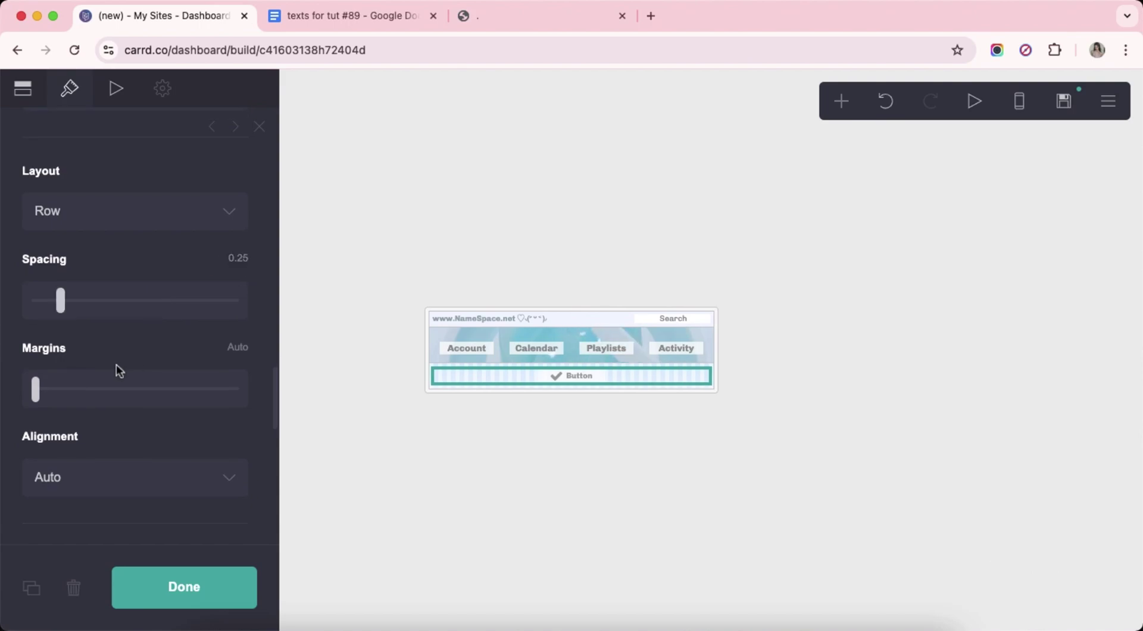
Add three more buttons to the Buttons element in the striped container.
{"action": "scroll", "coordinate": [116, 365], "scroll_direction": "down", "scroll_amount": 3}
{"action": "scroll", "coordinate": [116, 364], "scroll_direction": "up", "scroll_amount": 10}
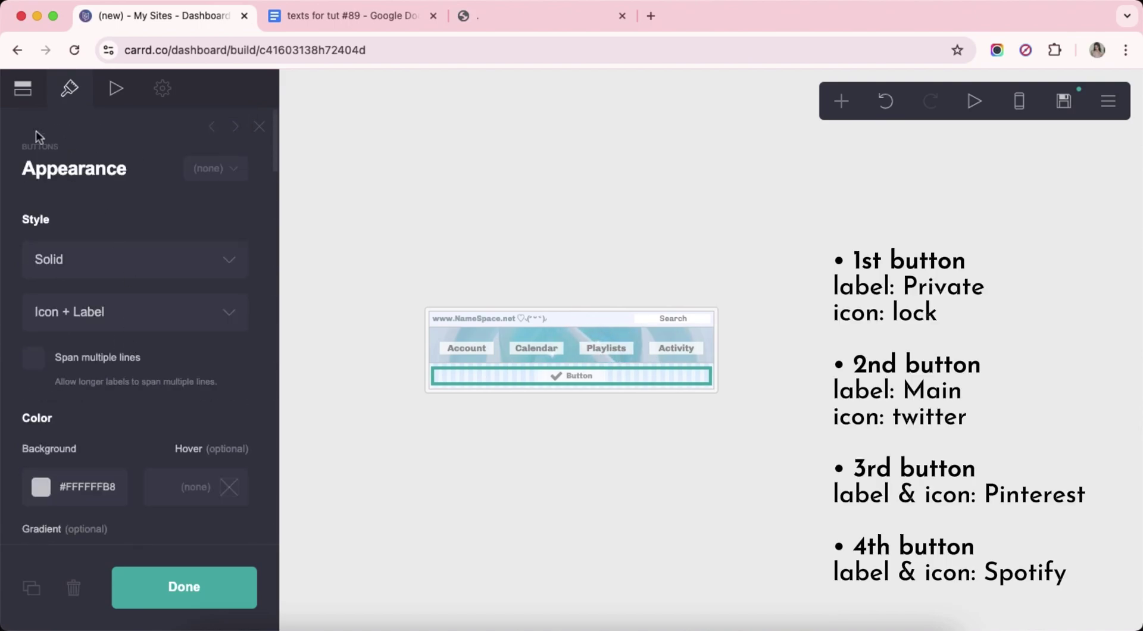
{"action": "left_click", "coordinate": [23, 88]}
{"action": "left_click", "coordinate": [113, 271]}
{"action": "left_click", "coordinate": [127, 320]}
{"action": "left_click", "coordinate": [126, 315]}
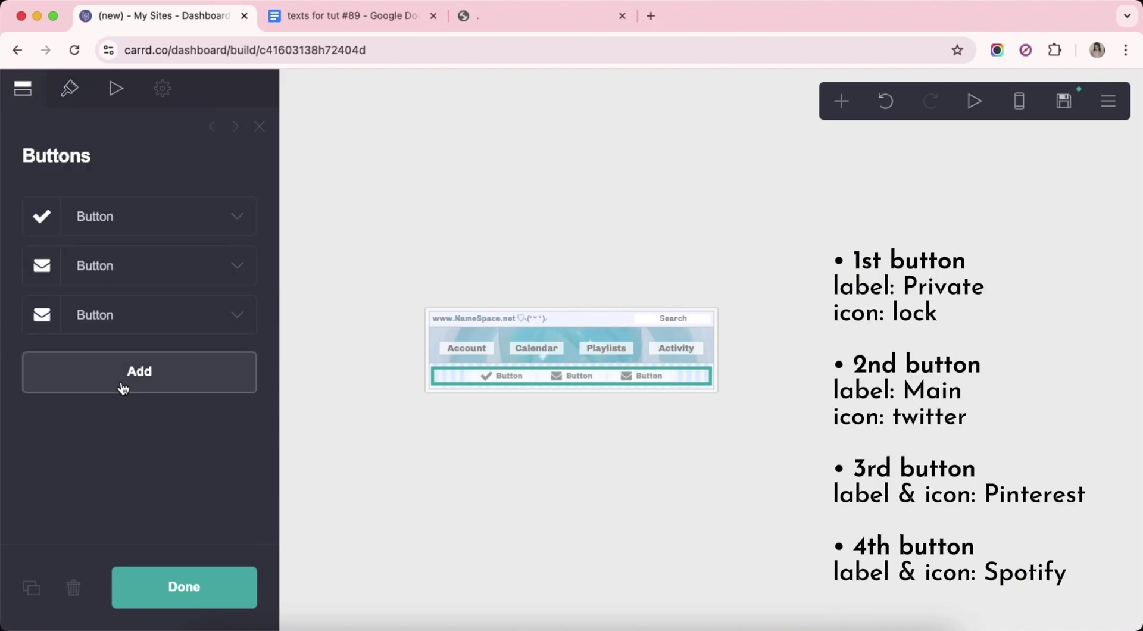
{"action": "left_click", "coordinate": [125, 372]}
Label the first button Private and give it the Lock icon.
{"action": "left_click", "coordinate": [127, 216]}
{"action": "double_click", "coordinate": [132, 303]}
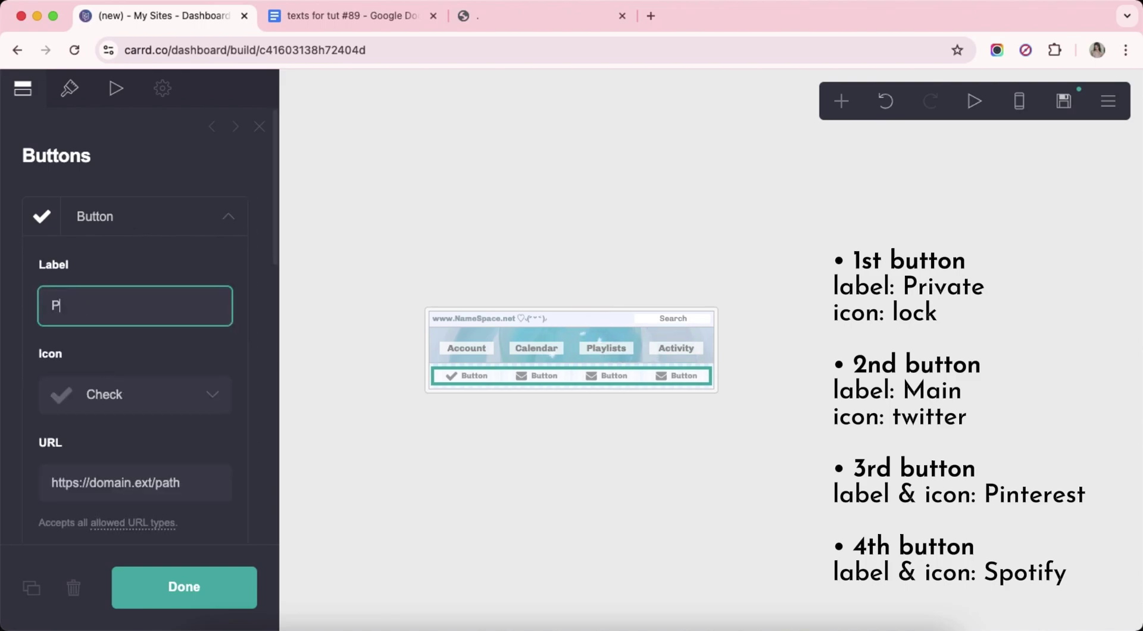
{"action": "type", "text": "Private"}
{"action": "key", "text": "Return"}
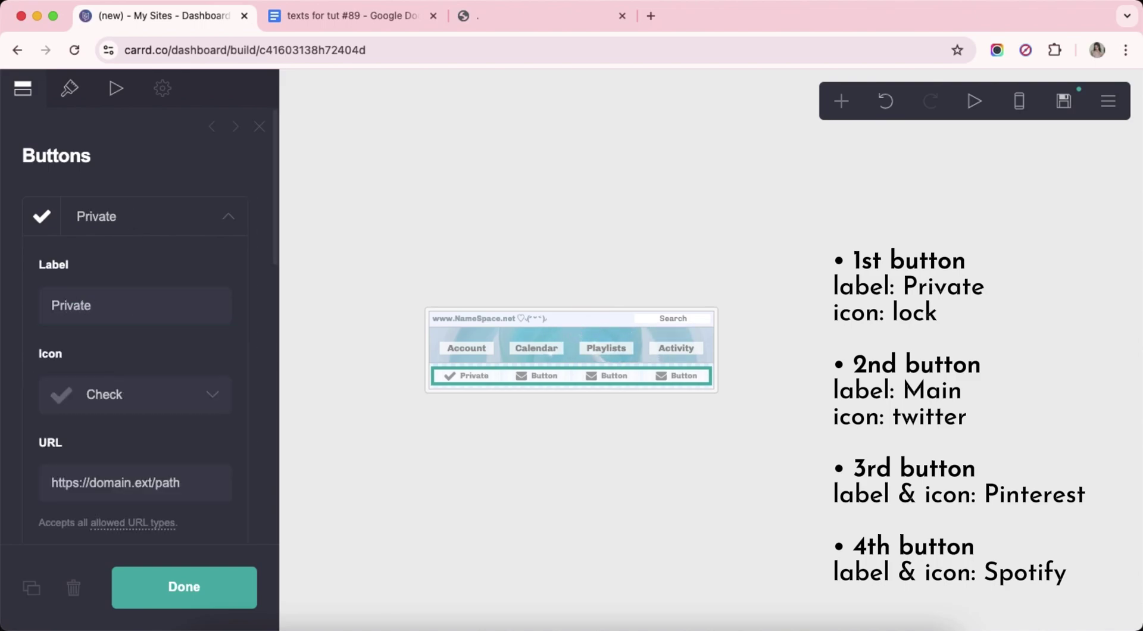
{"action": "left_click", "coordinate": [165, 394]}
{"action": "type", "text": "lock"}
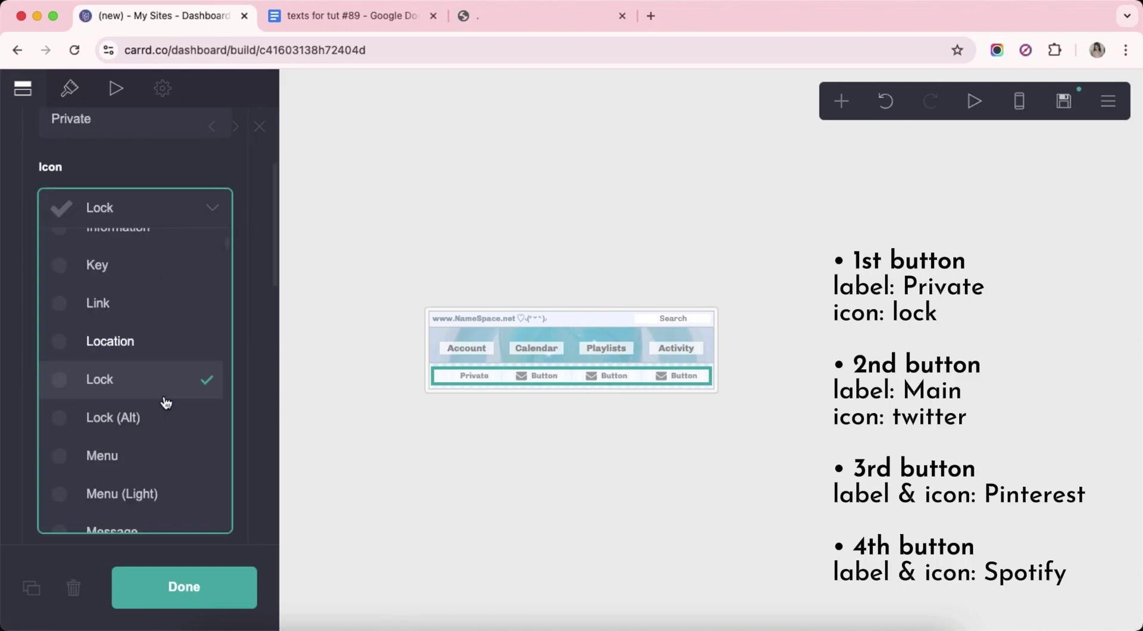
{"action": "left_click", "coordinate": [166, 397]}
{"action": "scroll", "coordinate": [163, 400], "scroll_direction": "up", "scroll_amount": 3}
{"action": "left_click", "coordinate": [115, 229]}
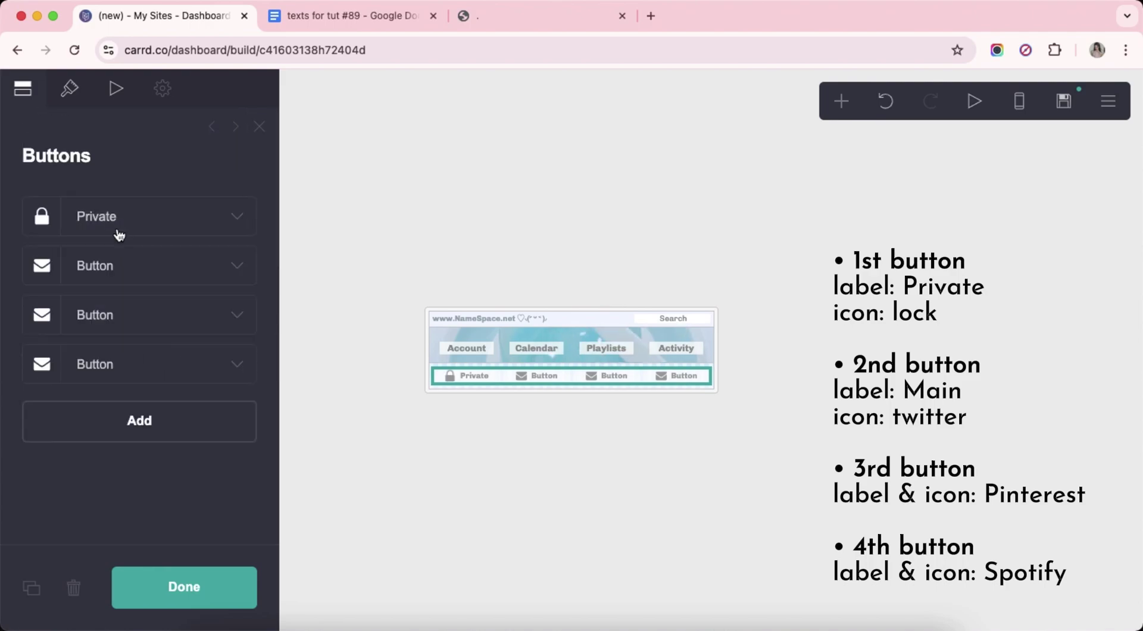
Label the second button Main and give it the Twitter icon.
{"action": "left_click", "coordinate": [125, 271]}
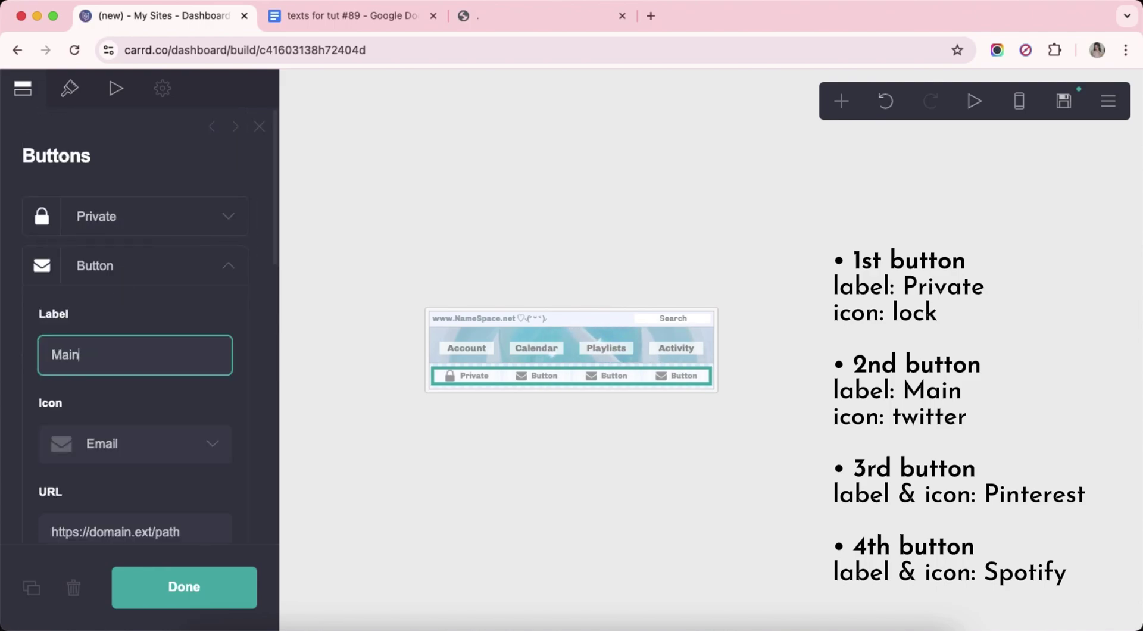
{"action": "left_click", "coordinate": [155, 448]}
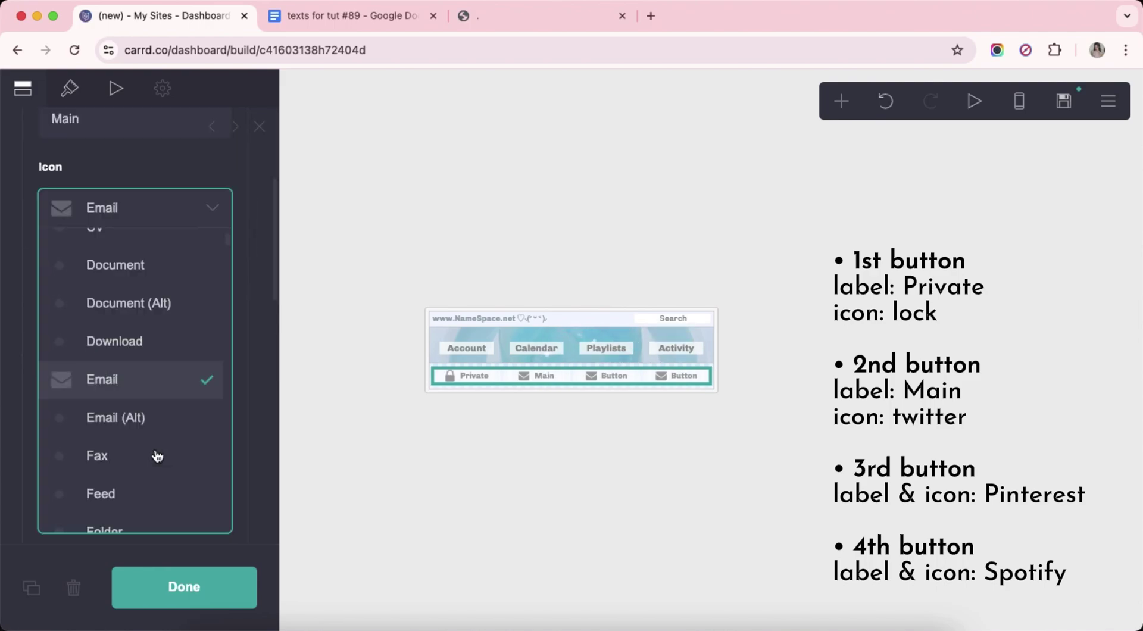
{"action": "type", "text": "twitter"}
{"action": "key", "text": "Return"}
{"action": "scroll", "coordinate": [113, 289], "scroll_direction": "up", "scroll_amount": 3}
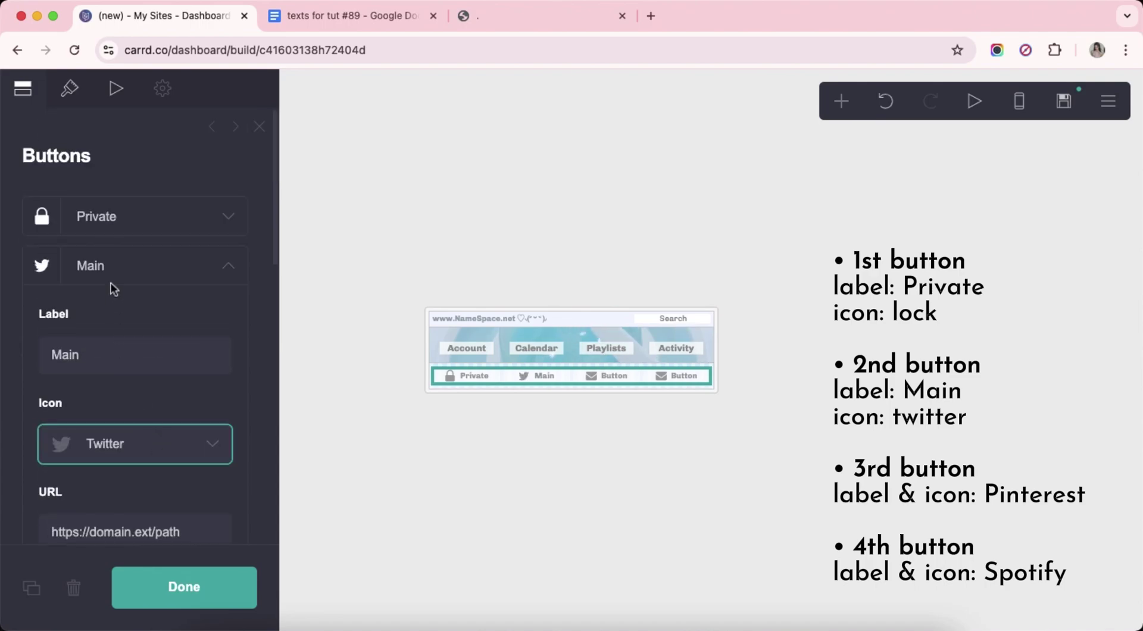
{"action": "left_click", "coordinate": [113, 273]}
Label the third button Pinterest and give it the Pinterest icon.
{"action": "left_click", "coordinate": [119, 318]}
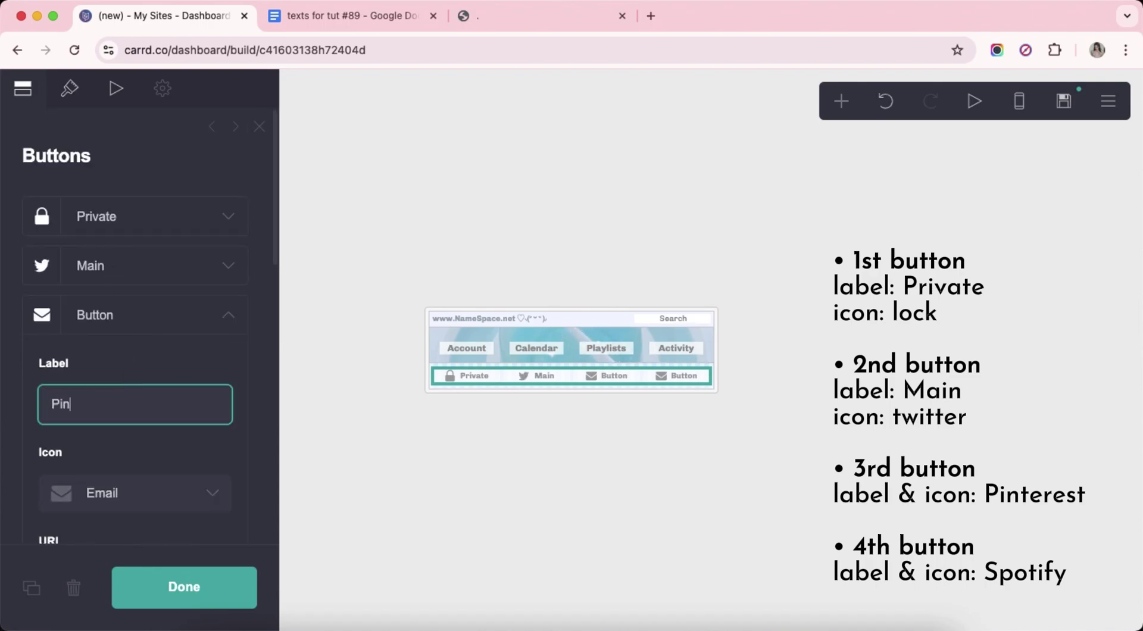
{"action": "type", "text": "Pinterest"}
{"action": "key", "text": "Tab"}
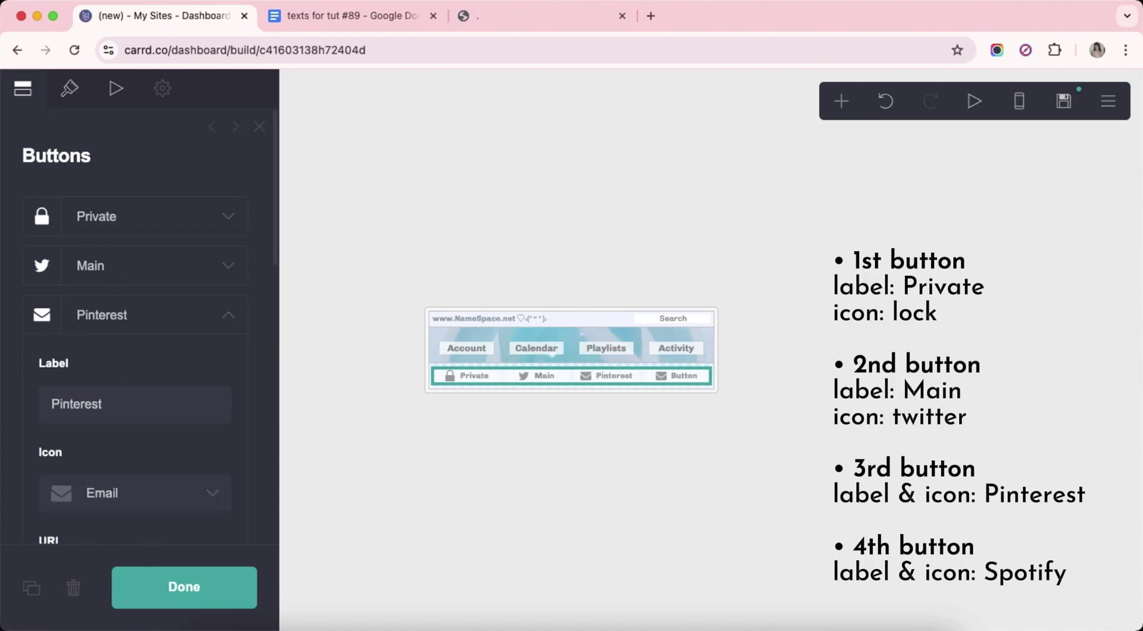
{"action": "left_click", "coordinate": [148, 501]}
{"action": "type", "text": "pi"}
{"action": "key", "text": "Return"}
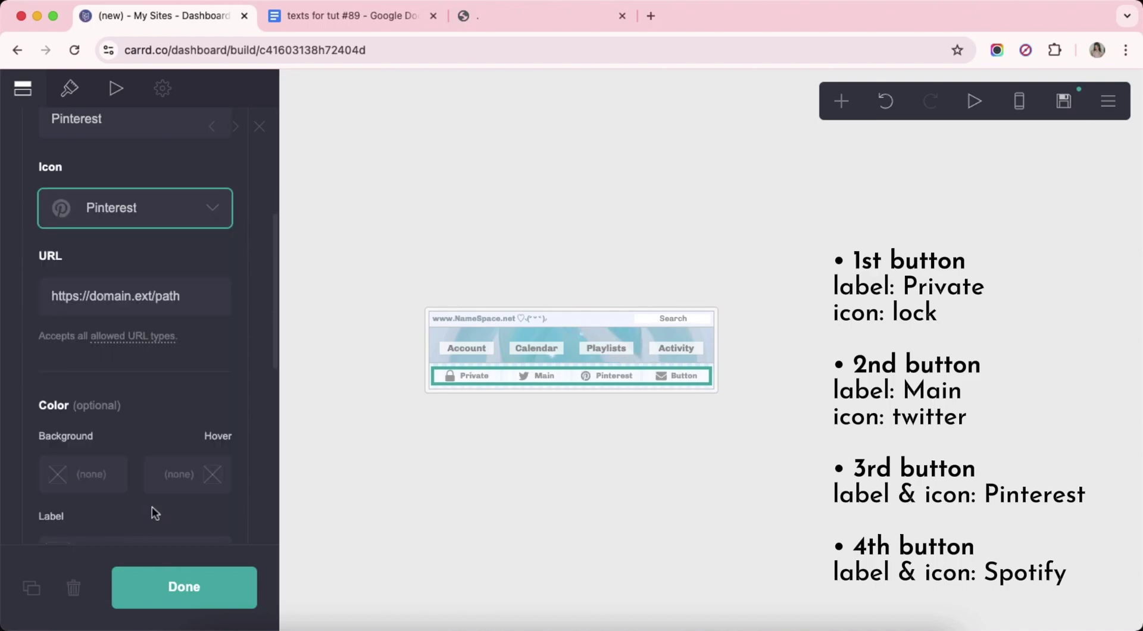
{"action": "scroll", "coordinate": [153, 403], "scroll_direction": "up", "scroll_amount": 5}
{"action": "left_click", "coordinate": [119, 312]}
Label the fourth button Spotify and give it the Spotify icon.
{"action": "left_click", "coordinate": [119, 363]}
{"action": "double_click", "coordinate": [146, 458]}
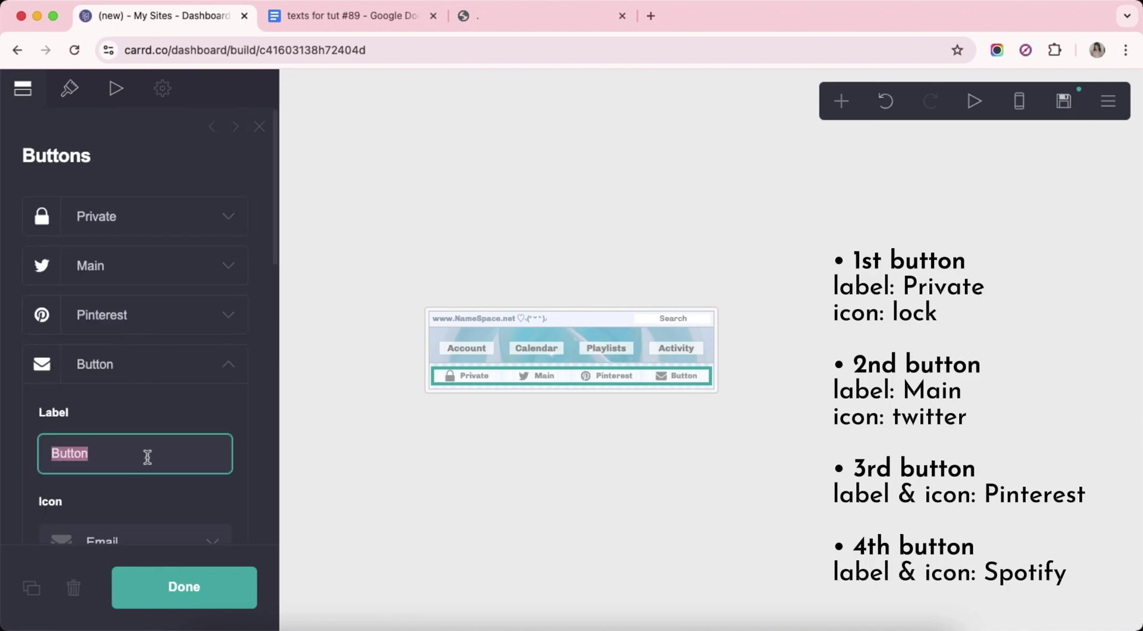
{"action": "scroll", "coordinate": [146, 459], "scroll_direction": "down", "scroll_amount": 3}
{"action": "type", "text": "S"}
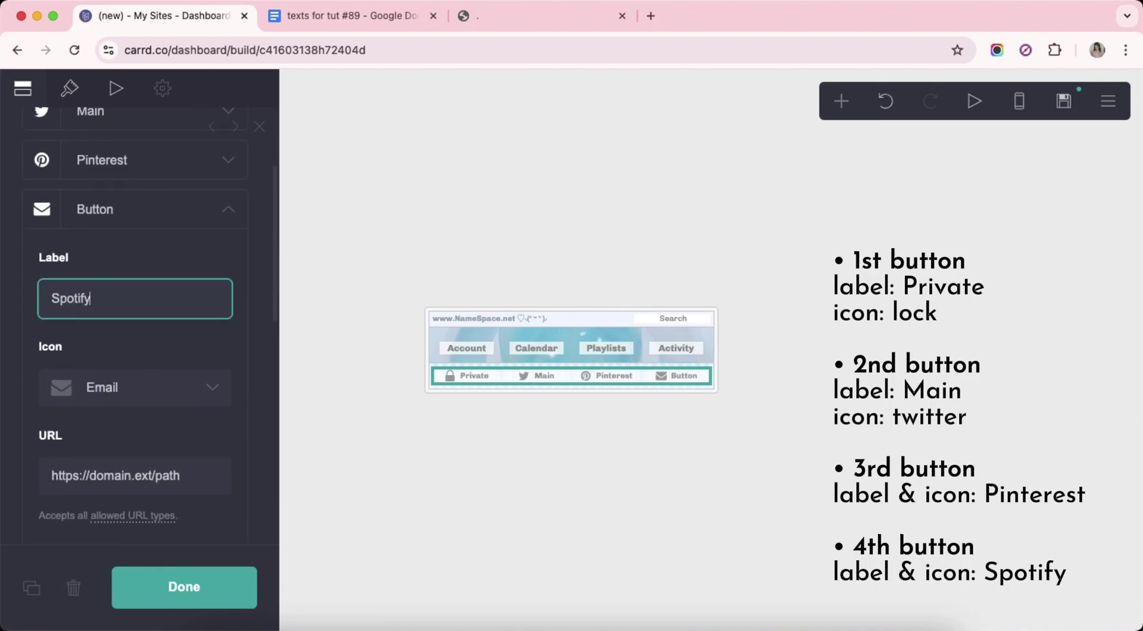
{"action": "type", "text": "potify"}
{"action": "left_click", "coordinate": [150, 429]}
{"action": "left_click", "coordinate": [149, 390]}
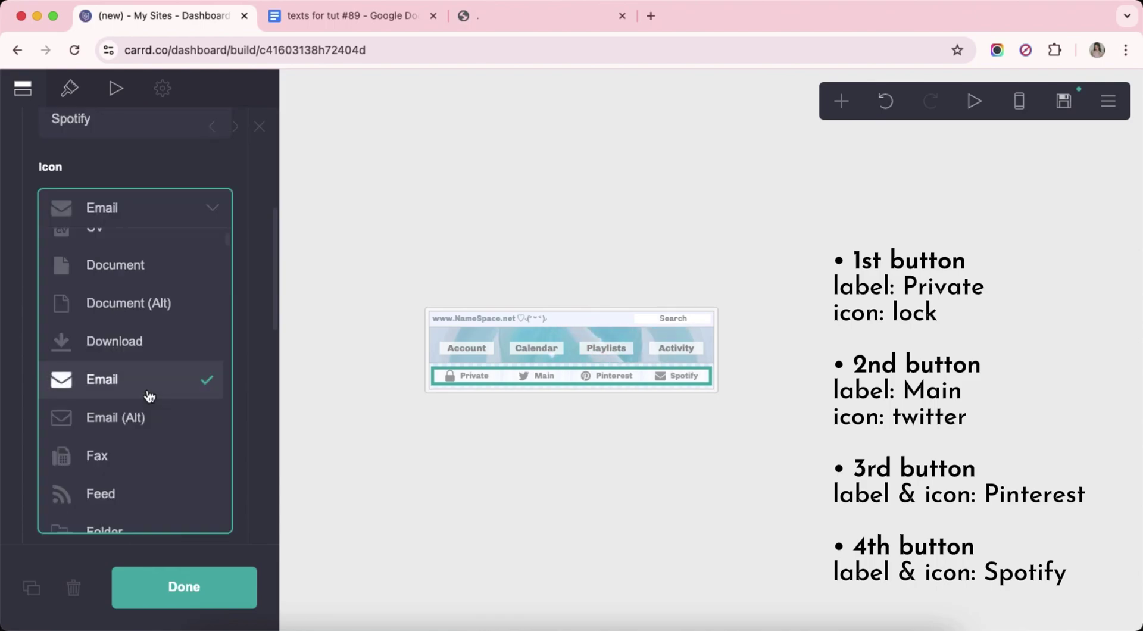
{"action": "type", "text": "spot"}
{"action": "key", "text": "Return"}
{"action": "scroll", "coordinate": [147, 393], "scroll_direction": "up", "scroll_amount": 6}
{"action": "left_click", "coordinate": [100, 372]}
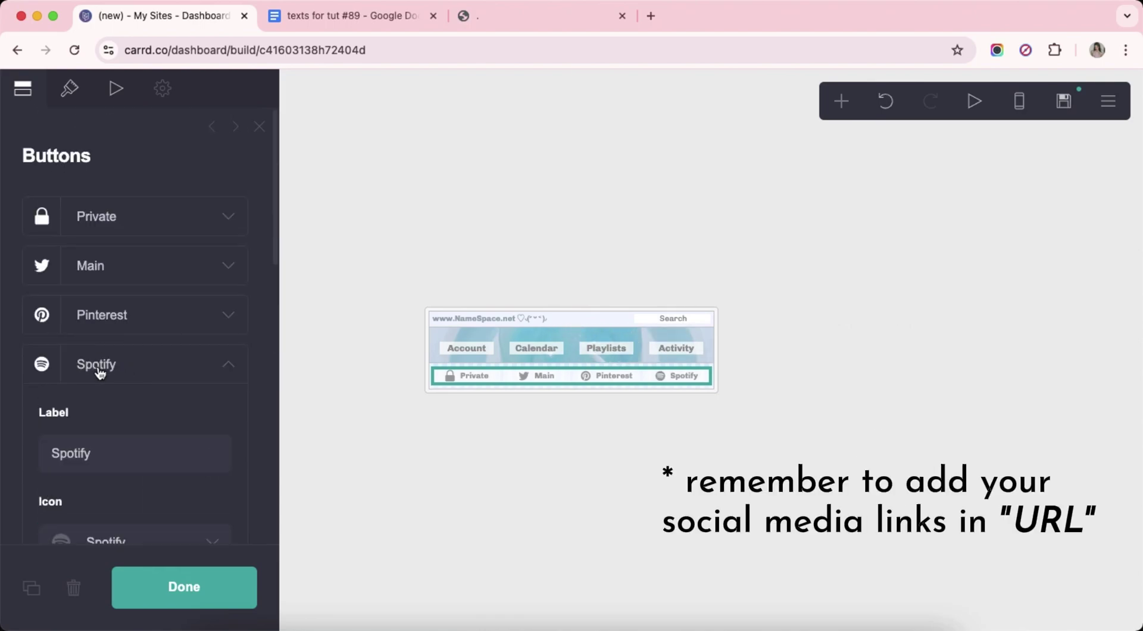
Check where the Private button's link URL is entered, and close the button settings.
{"action": "left_click", "coordinate": [120, 216]}
{"action": "scroll", "coordinate": [122, 417], "scroll_direction": "down", "scroll_amount": 1}
{"action": "left_click", "coordinate": [118, 412]}
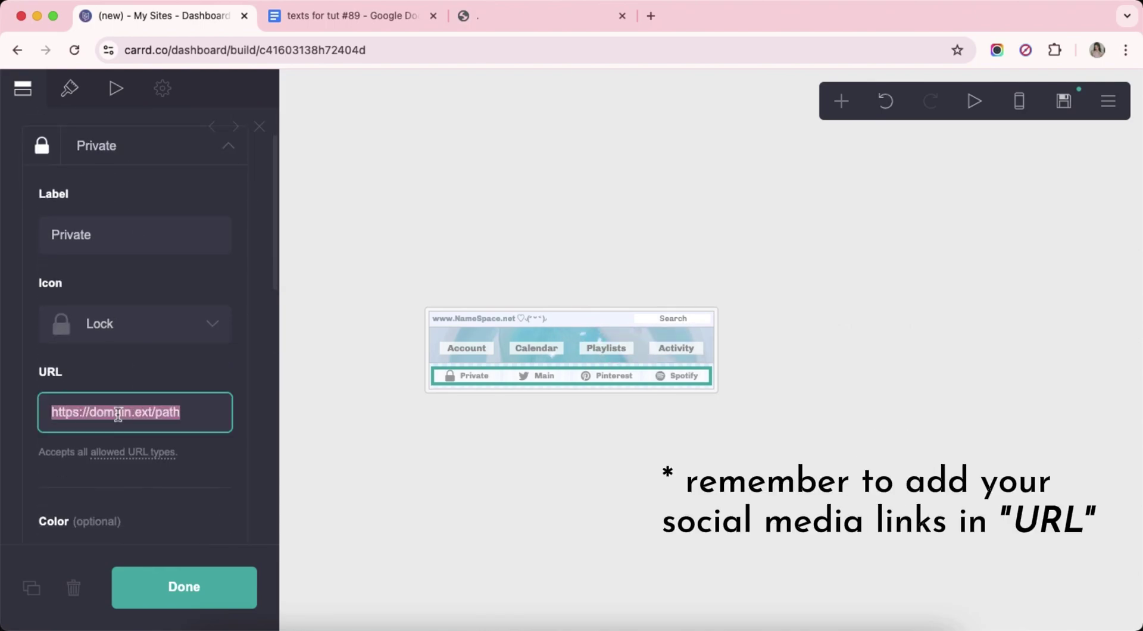
{"action": "left_click", "coordinate": [126, 374]}
{"action": "scroll", "coordinate": [127, 357], "scroll_direction": "up", "scroll_amount": 1}
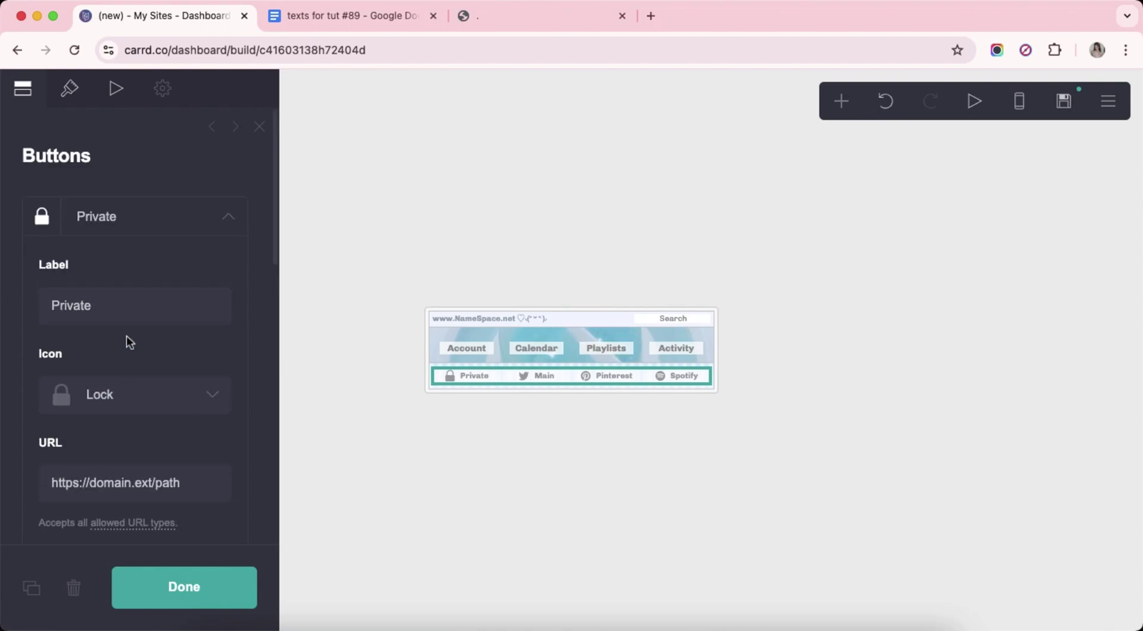
{"action": "left_click", "coordinate": [119, 217]}
{"action": "left_click", "coordinate": [593, 476]}
{"action": "left_click", "coordinate": [594, 476]}
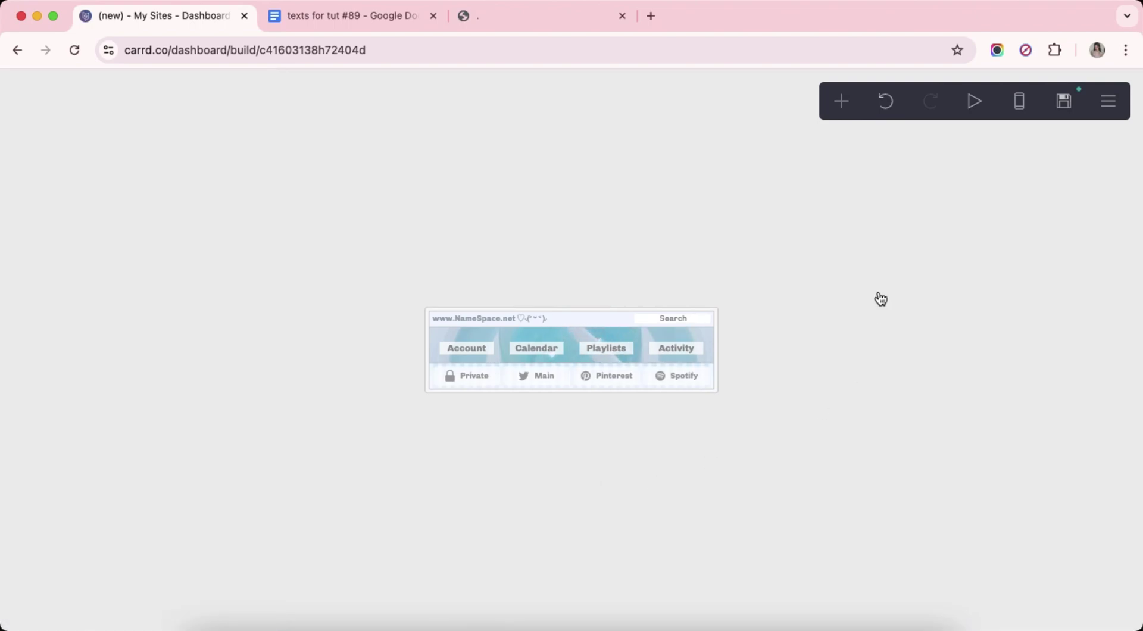
Add a Control element below the icon buttons and set its type to Header Marker.
{"action": "left_click", "coordinate": [841, 101]}
{"action": "left_click", "coordinate": [779, 457]}
{"action": "left_click", "coordinate": [139, 249]}
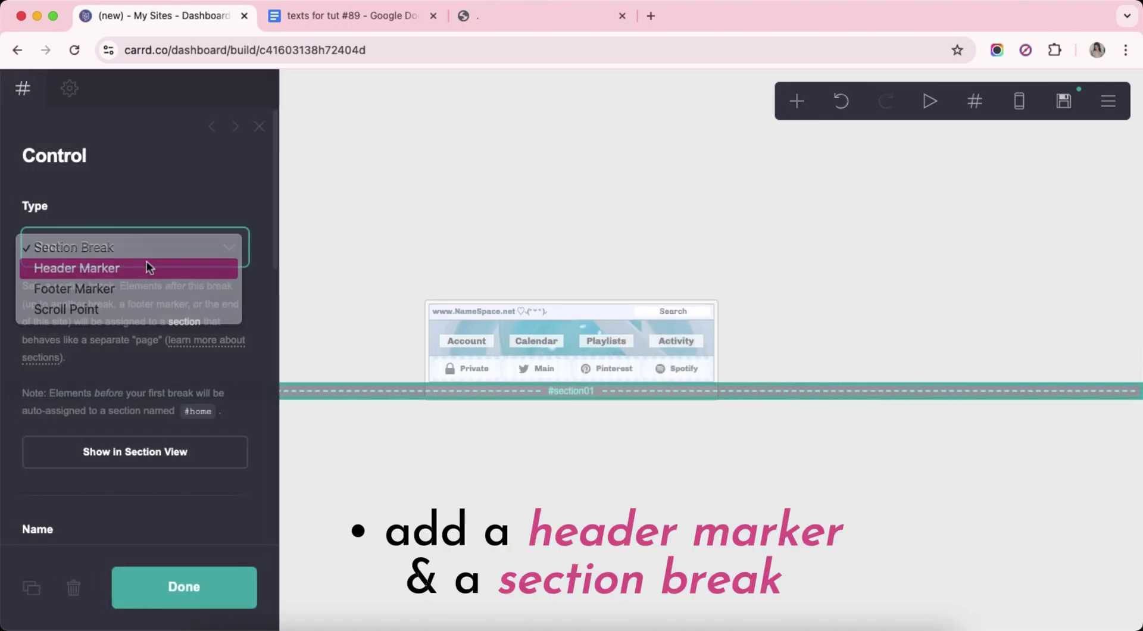
{"action": "left_click", "coordinate": [148, 262]}
{"action": "left_click", "coordinate": [582, 500]}
Add a Section Break control directly below the header marker.
{"action": "left_click", "coordinate": [840, 101]}
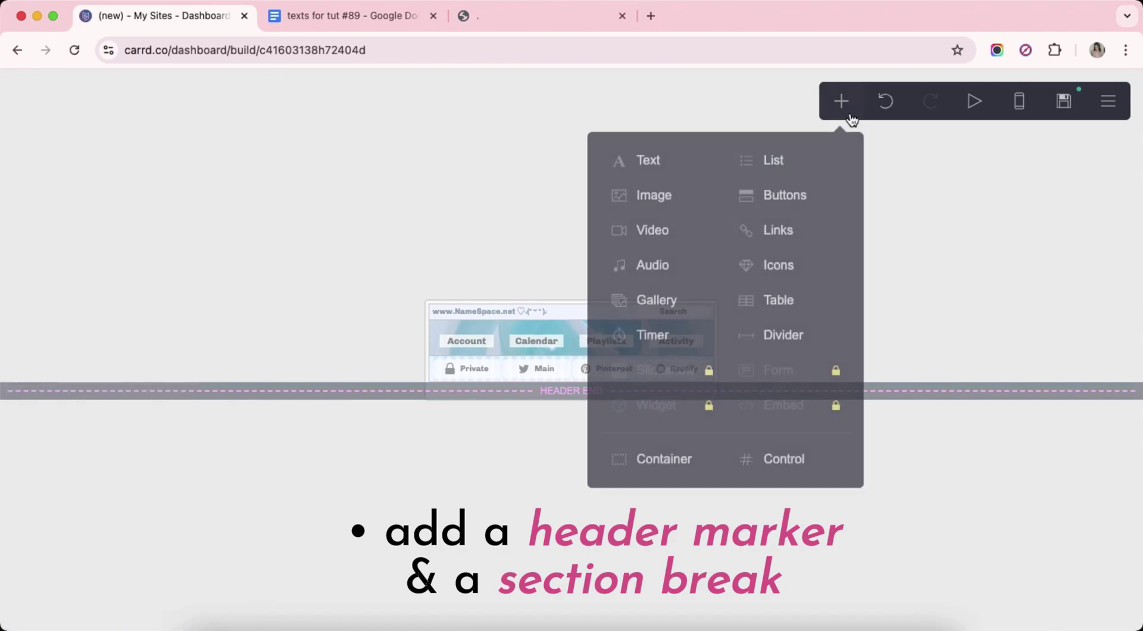
{"action": "left_click", "coordinate": [780, 460]}
{"action": "left_click", "coordinate": [577, 501]}
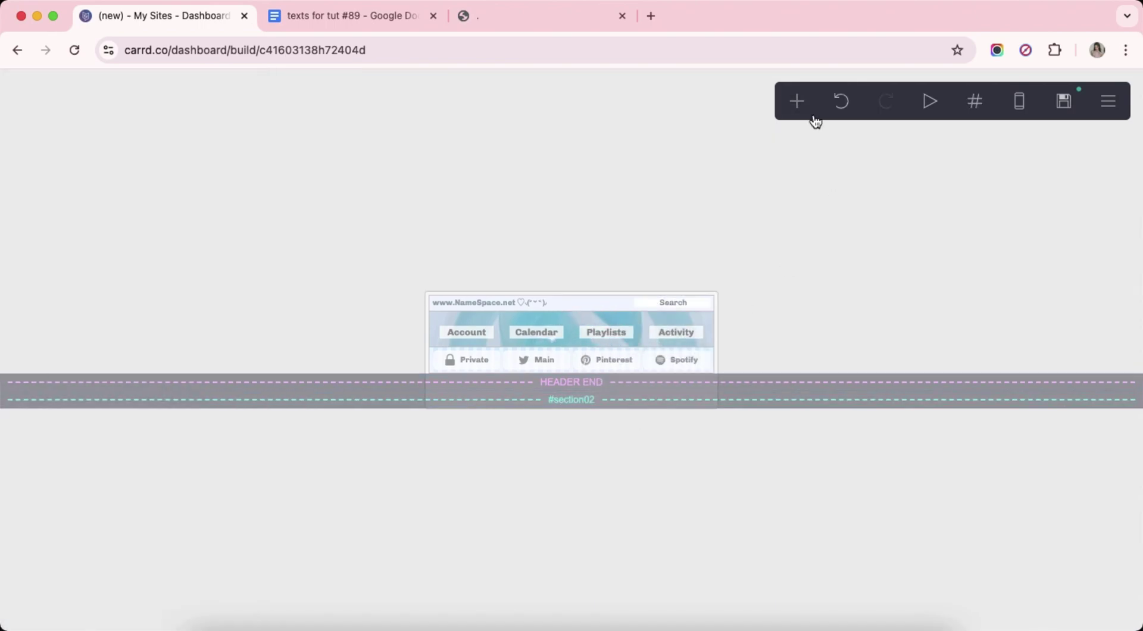
Add a container below the section break and set its type to Columns.
{"action": "left_click", "coordinate": [797, 102]}
{"action": "left_click", "coordinate": [560, 460]}
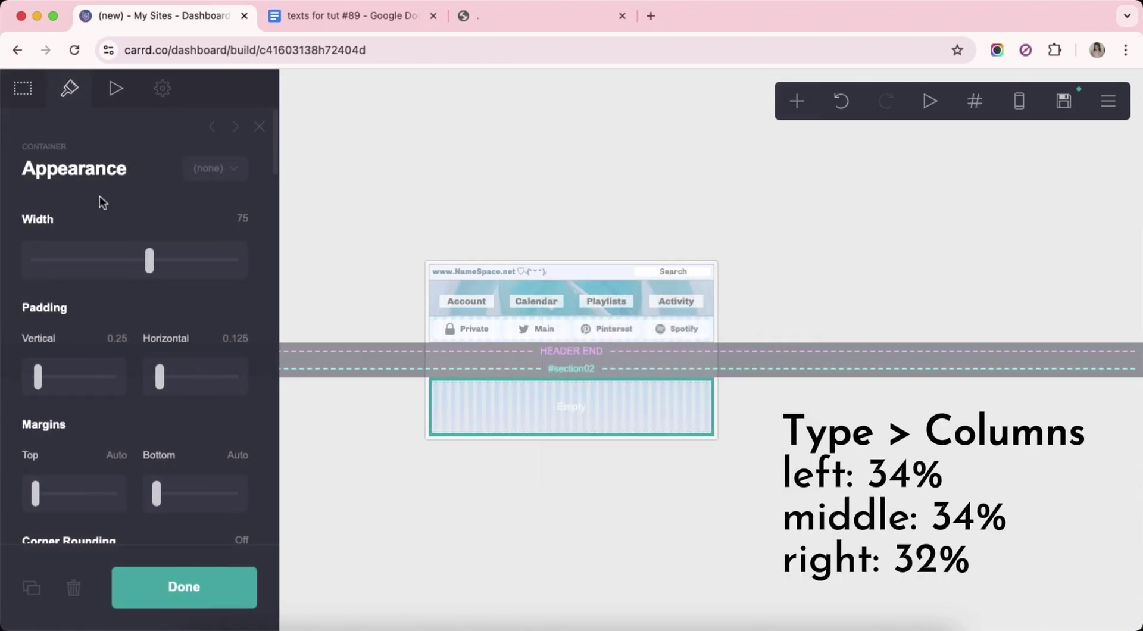
{"action": "left_click", "coordinate": [36, 89]}
{"action": "left_click", "coordinate": [98, 243]}
{"action": "left_click", "coordinate": [105, 263]}
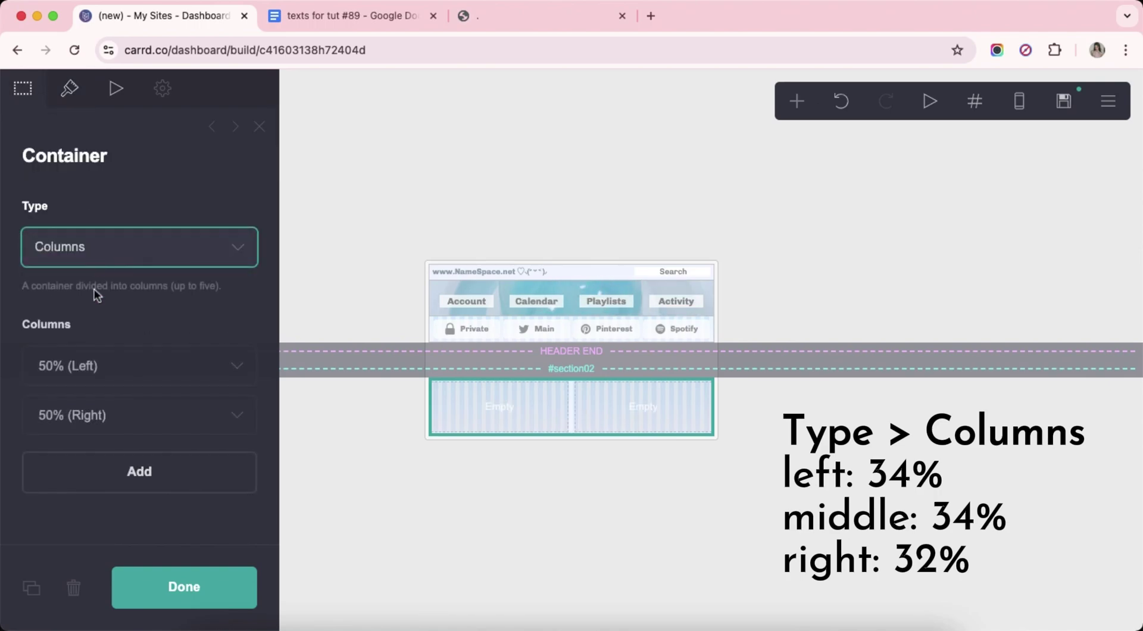
Add a third column to the container and set the widths to 34% left, 34% middle and 32% right.
{"action": "left_click", "coordinate": [109, 463]}
{"action": "scroll", "coordinate": [109, 463], "scroll_direction": "down", "scroll_amount": 1}
{"action": "left_click", "coordinate": [74, 484]}
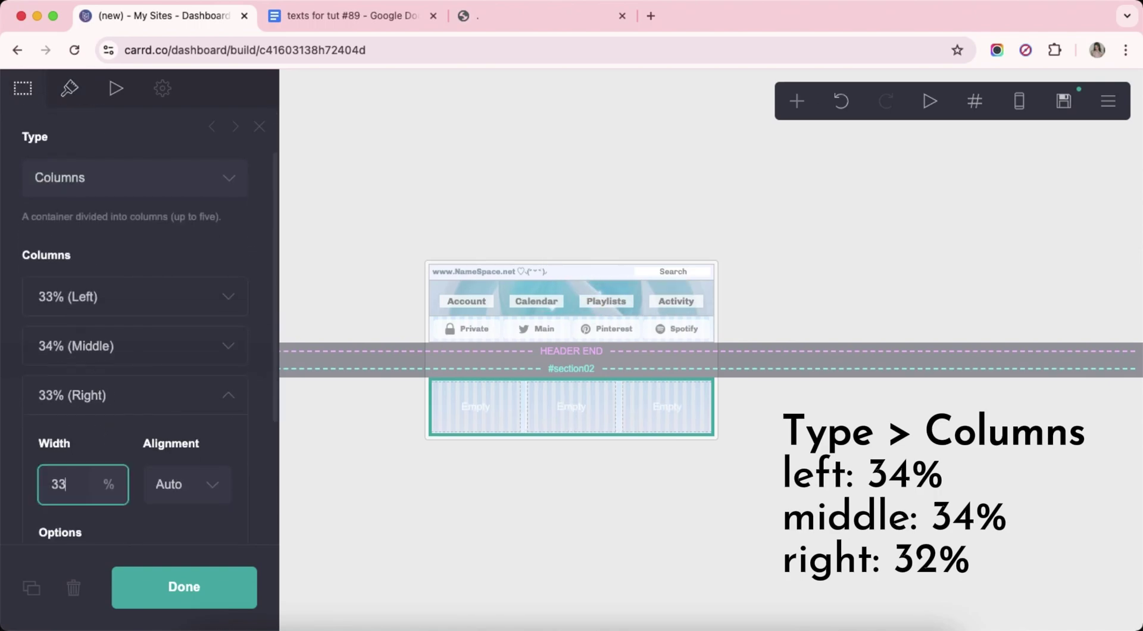
{"action": "key", "text": "BackSpace"}
{"action": "type", "text": "2"}
{"action": "key", "text": "Return"}
{"action": "left_click", "coordinate": [61, 364]}
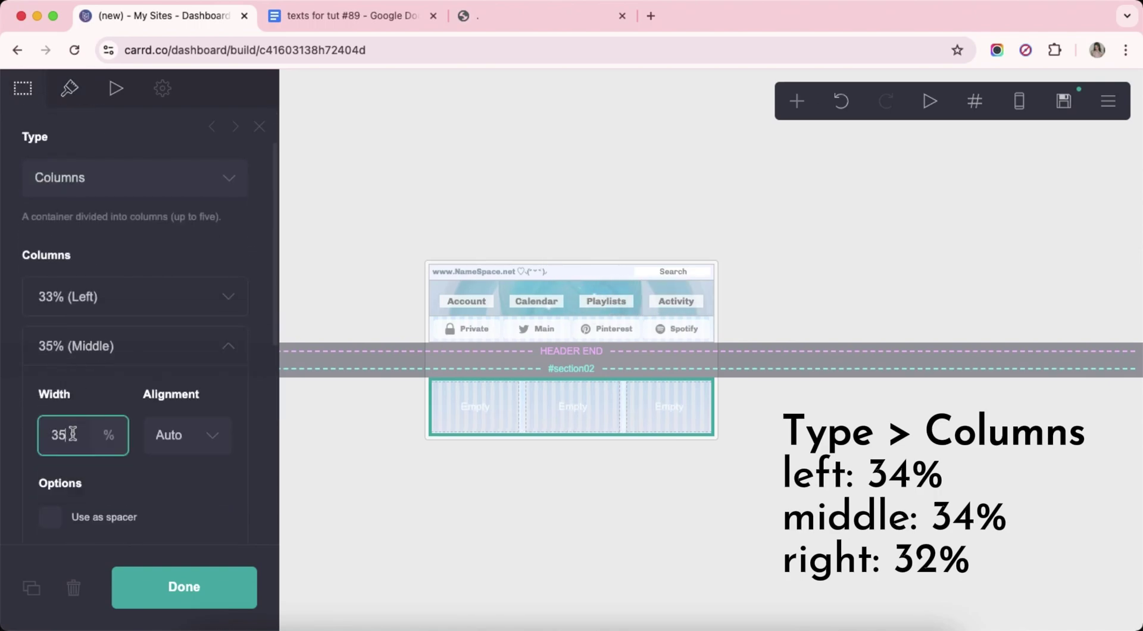
{"action": "key", "text": "Return"}
{"action": "left_click", "coordinate": [82, 355]}
{"action": "left_click", "coordinate": [98, 404]}
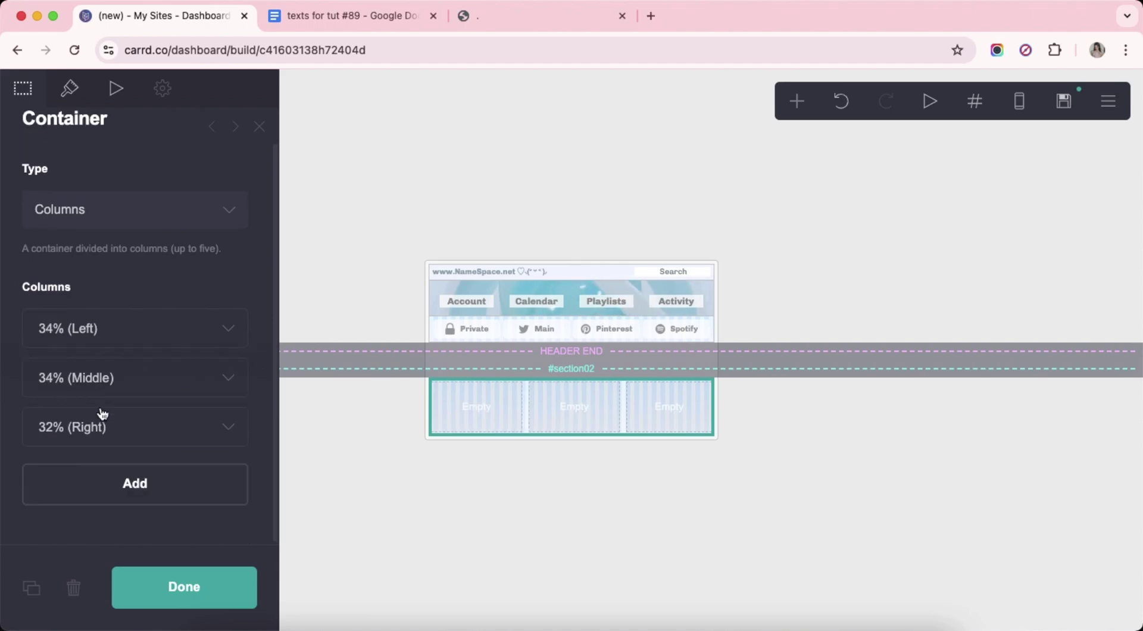
{"action": "scroll", "coordinate": [102, 412], "scroll_direction": "up", "scroll_amount": 1}
Set the container's horizontal padding to 0.25 and its first background gradient stop to #FFFFFF.
{"action": "left_click", "coordinate": [70, 89]}
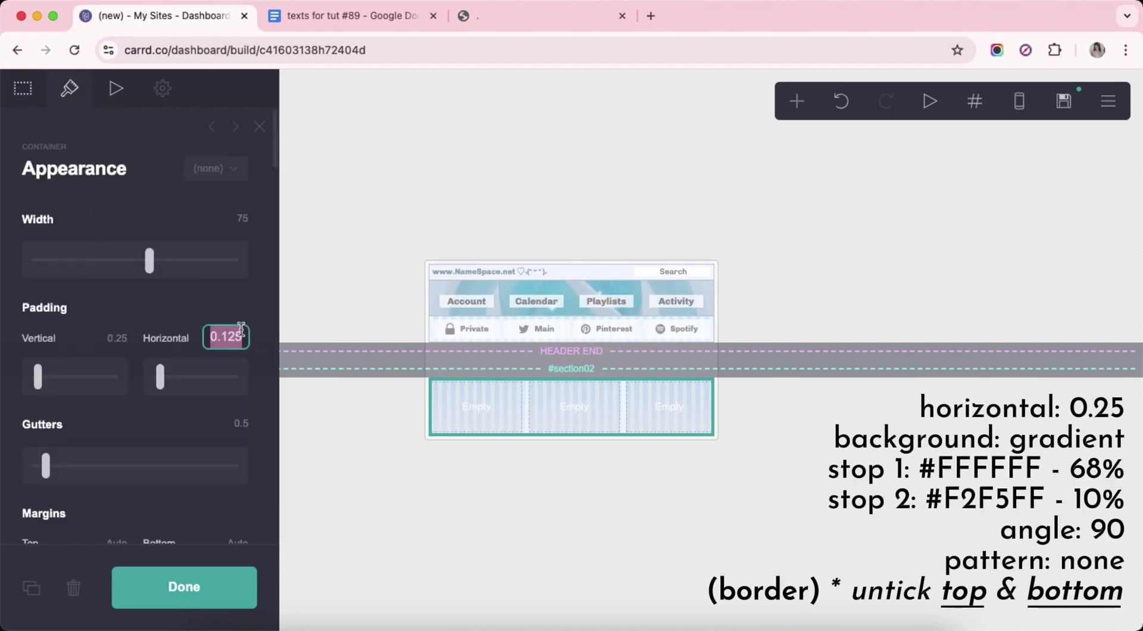
{"action": "scroll", "coordinate": [137, 328], "scroll_direction": "down", "scroll_amount": 10}
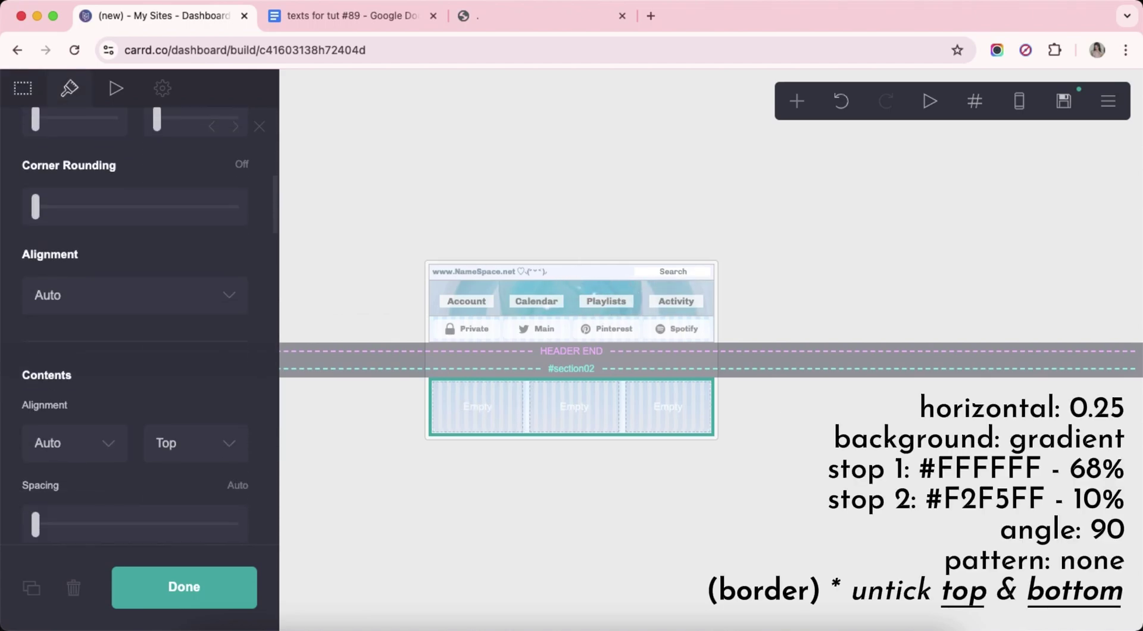
{"action": "scroll", "coordinate": [140, 339], "scroll_direction": "down", "scroll_amount": 4}
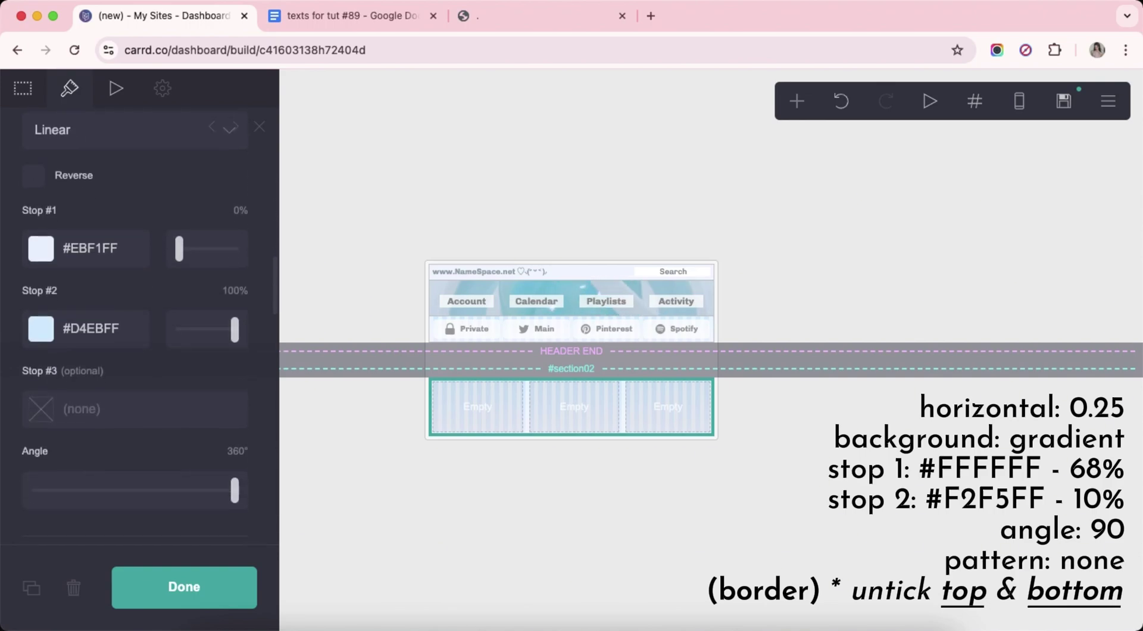
{"action": "left_click", "coordinate": [116, 250]}
{"action": "left_click_drag", "start_coordinate": [74, 263], "coordinate": [18, 246]}
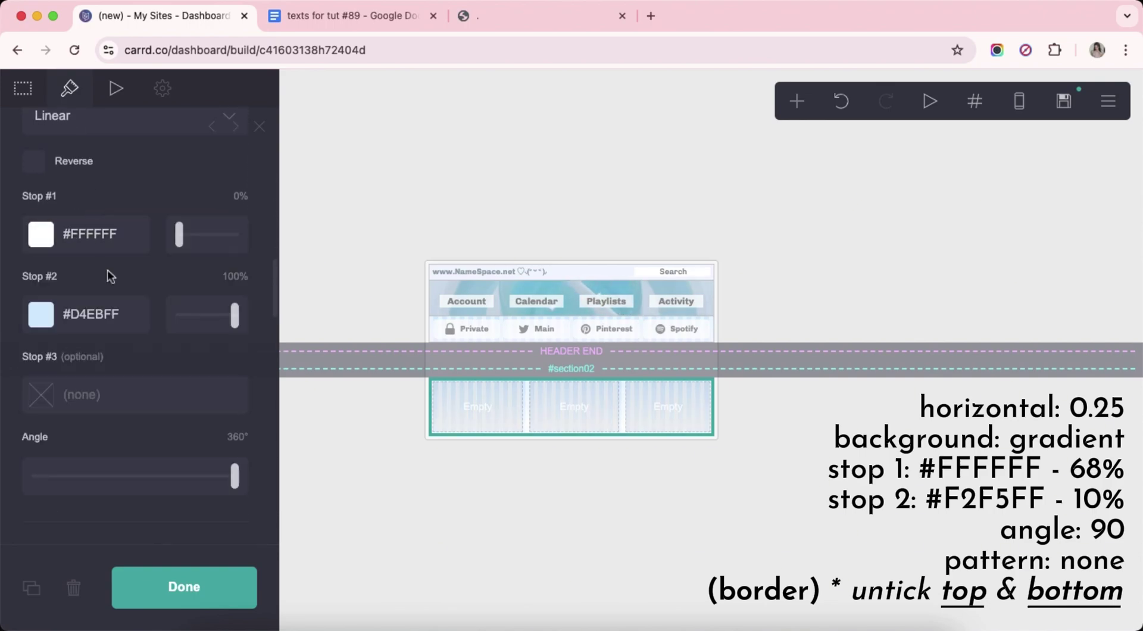
Set the second gradient stop to #F2F5FF, with the first stop positioned at 68% and the second at 10%.
{"action": "double_click", "coordinate": [132, 309]}
{"action": "type", "text": "F2F5"}
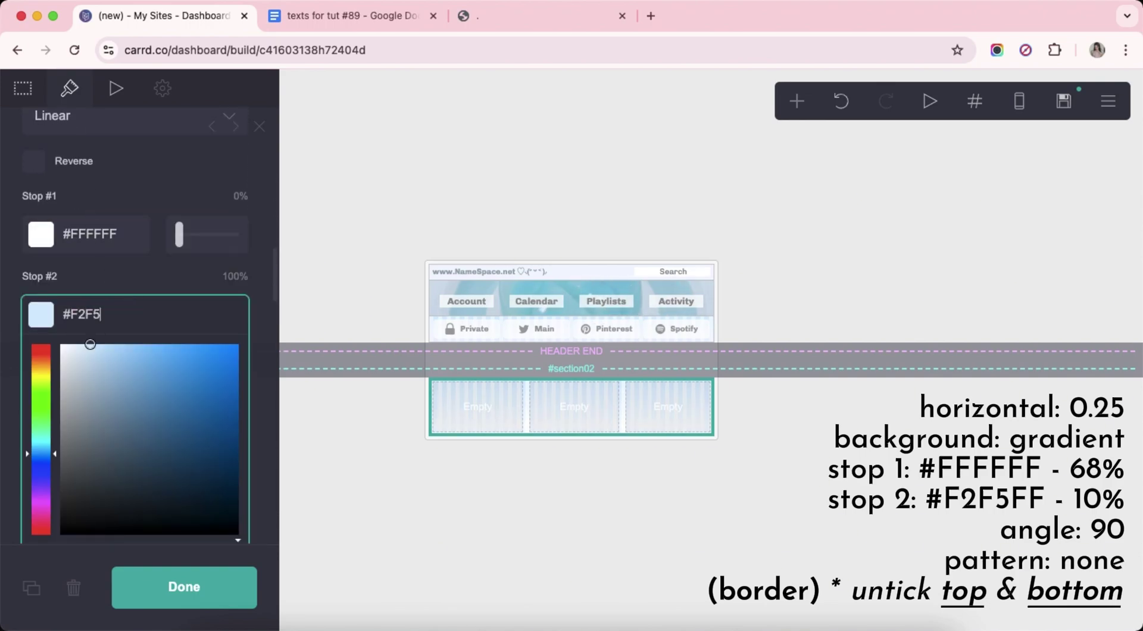
{"action": "type", "text": "FF"}
{"action": "key", "text": "Return"}
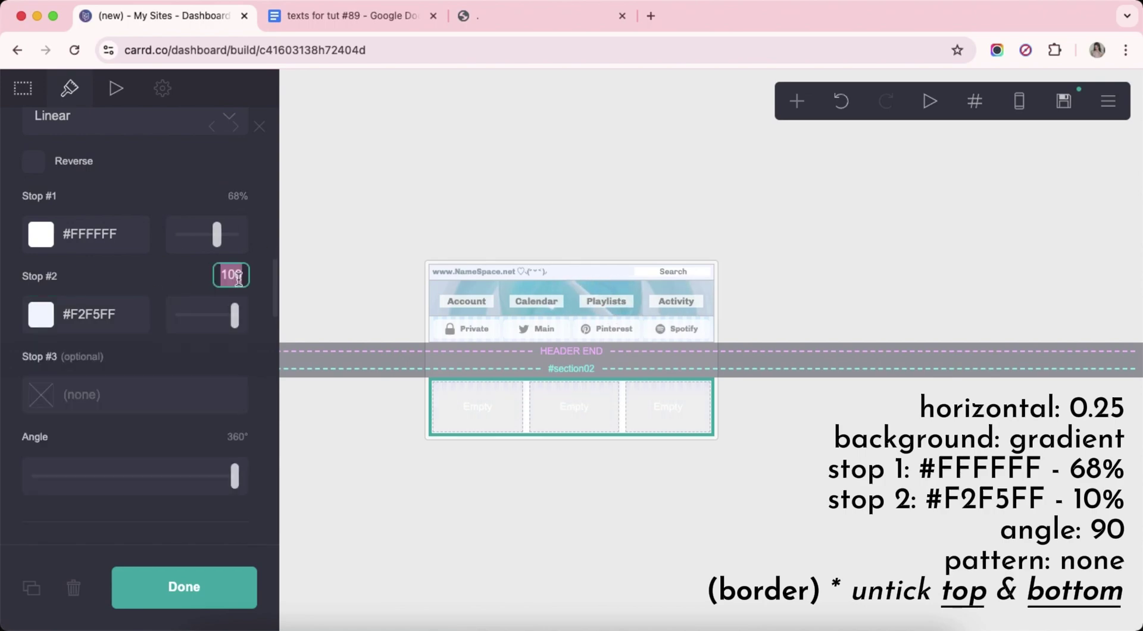
{"action": "key", "text": "Return"}
Set the container's gradient angle to 90° and its background pattern to None.
{"action": "scroll", "coordinate": [135, 321], "scroll_direction": "down", "scroll_amount": 1}
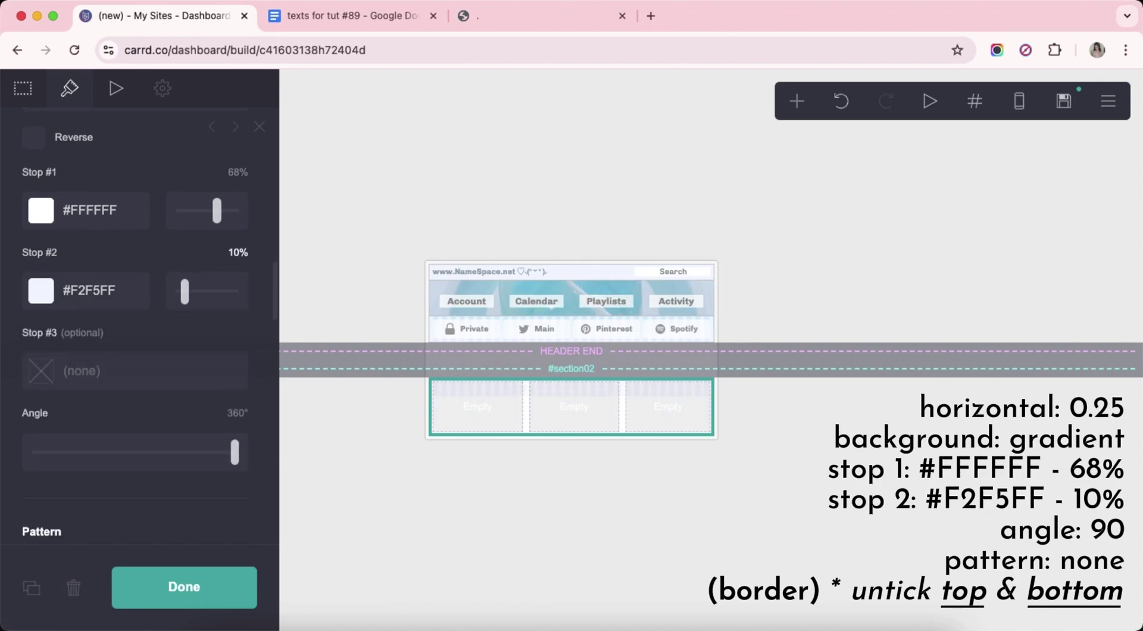
{"action": "left_click", "coordinate": [238, 413]}
{"action": "type", "text": "90"}
{"action": "key", "text": "Return"}
{"action": "scroll", "coordinate": [148, 414], "scroll_direction": "down", "scroll_amount": 3}
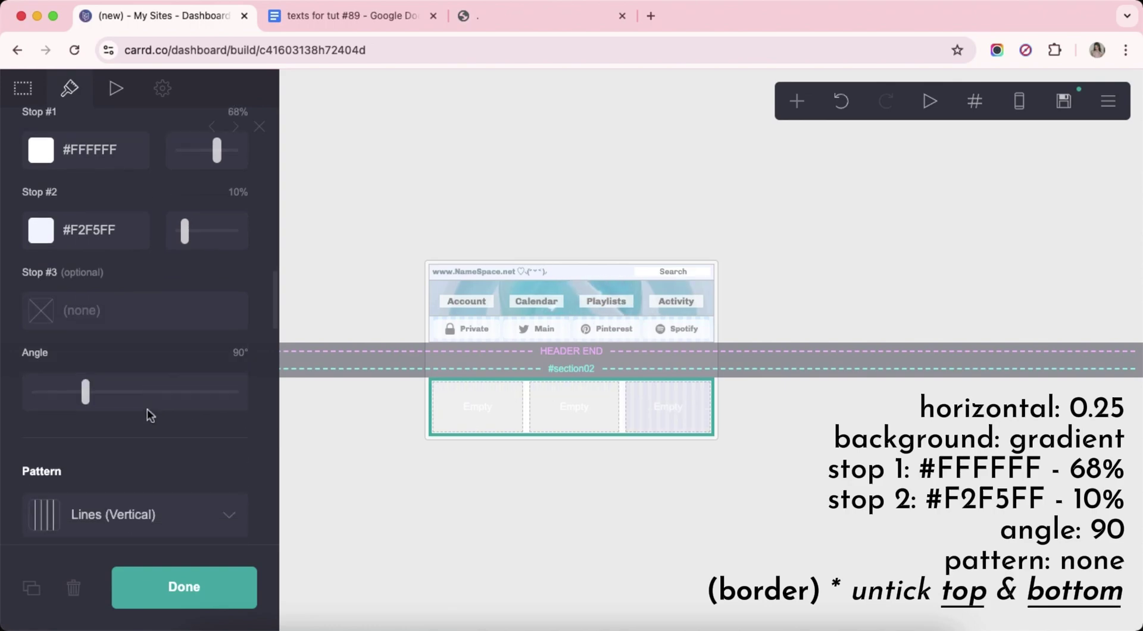
{"action": "left_click", "coordinate": [146, 415]}
{"action": "key", "text": "n"}
{"action": "key", "text": "Return"}
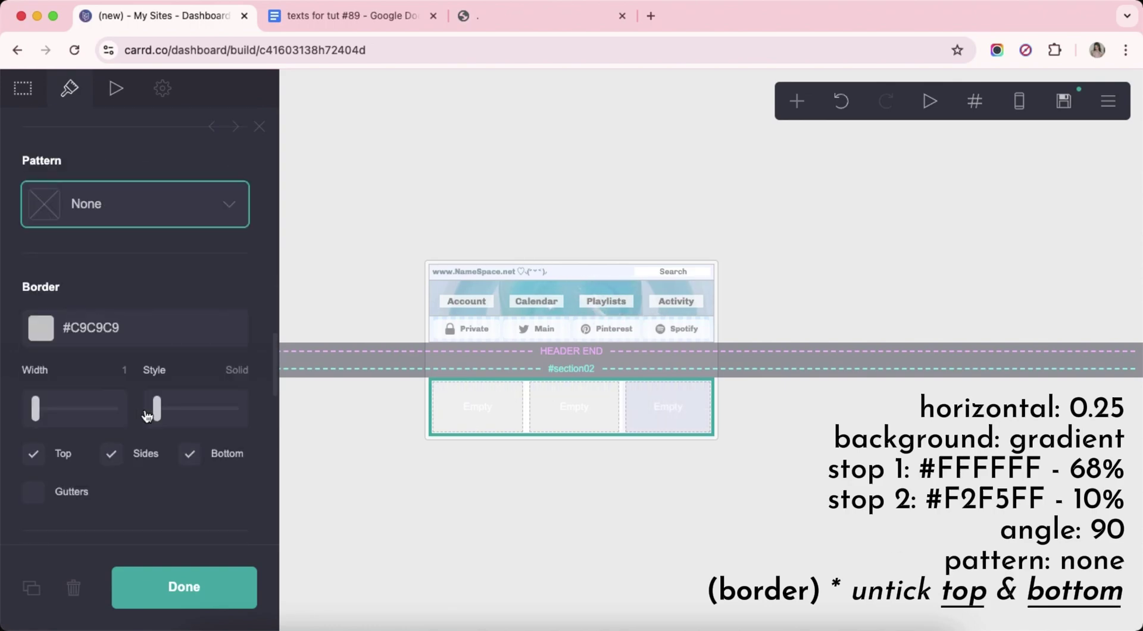
Turn off the container's top and bottom borders, keeping only the sides, and close its settings.
{"action": "scroll", "coordinate": [143, 423], "scroll_direction": "down", "scroll_amount": 2}
{"action": "left_click", "coordinate": [65, 400]}
{"action": "left_click", "coordinate": [191, 403]}
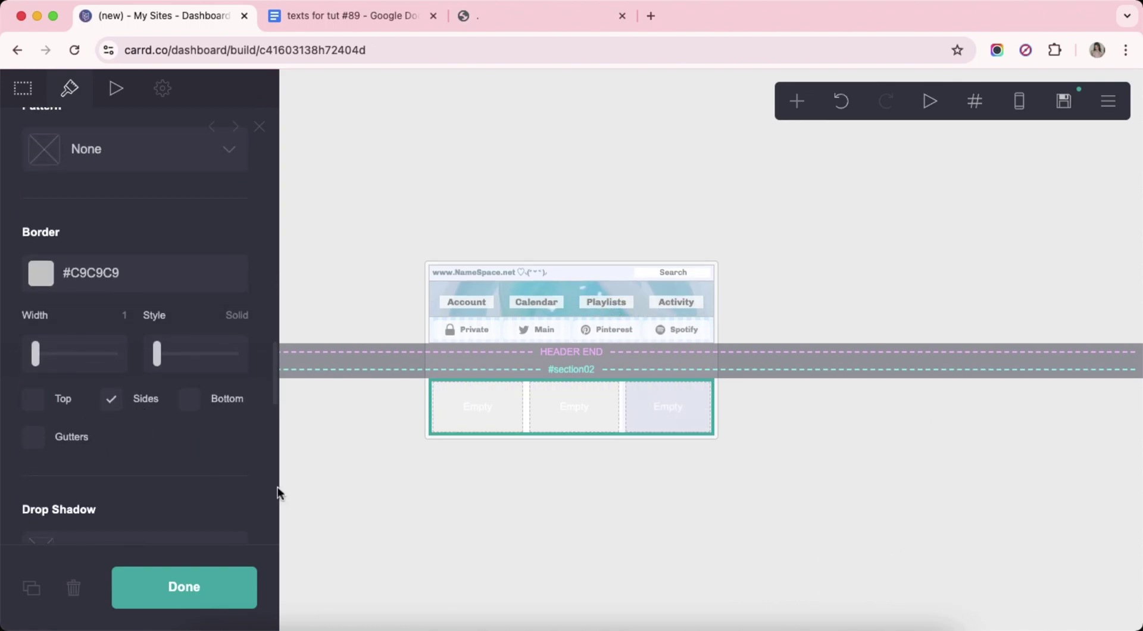
{"action": "left_click", "coordinate": [548, 543]}
Add a Text element reading "Languages" in the container's left column.
{"action": "left_click", "coordinate": [798, 111]}
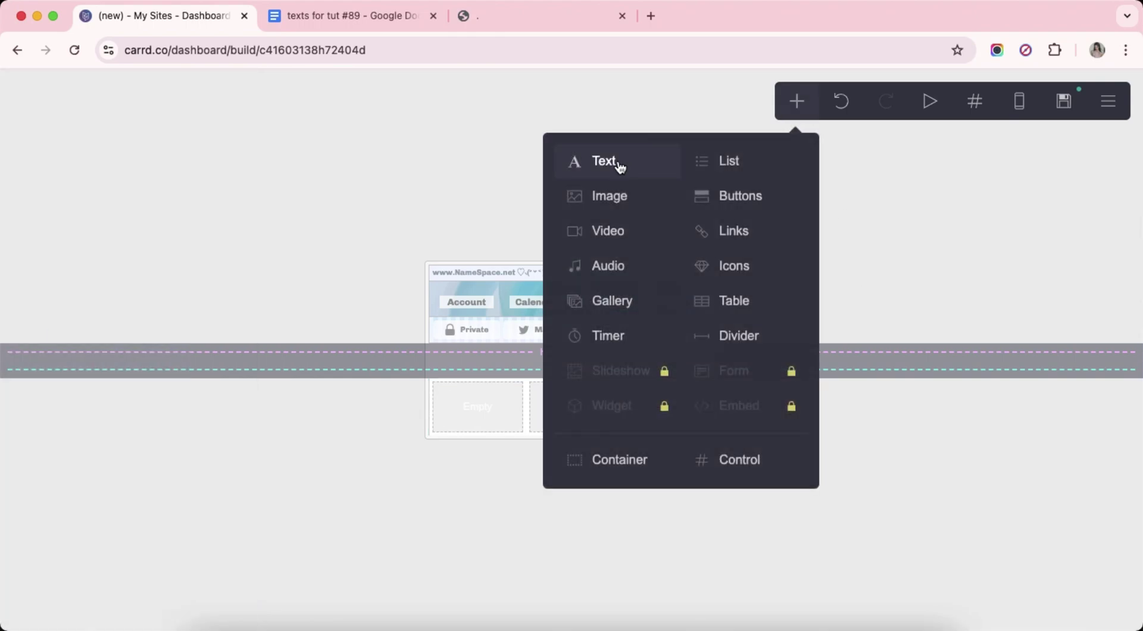
{"action": "left_click", "coordinate": [619, 165]}
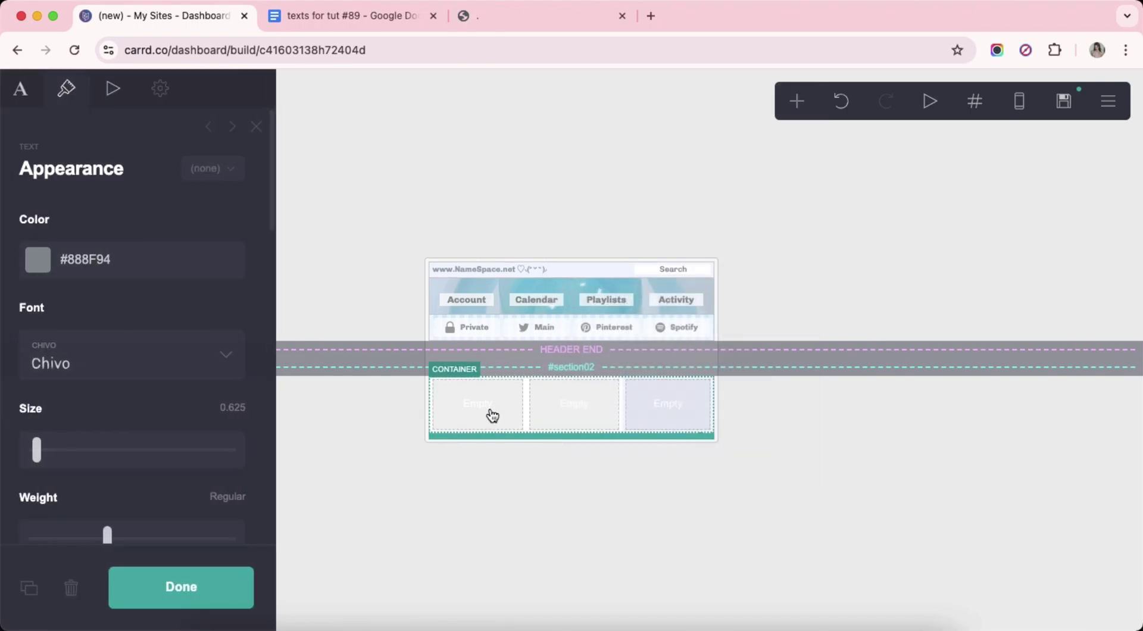
{"action": "left_click", "coordinate": [33, 96]}
{"action": "type", "text": "Language"}
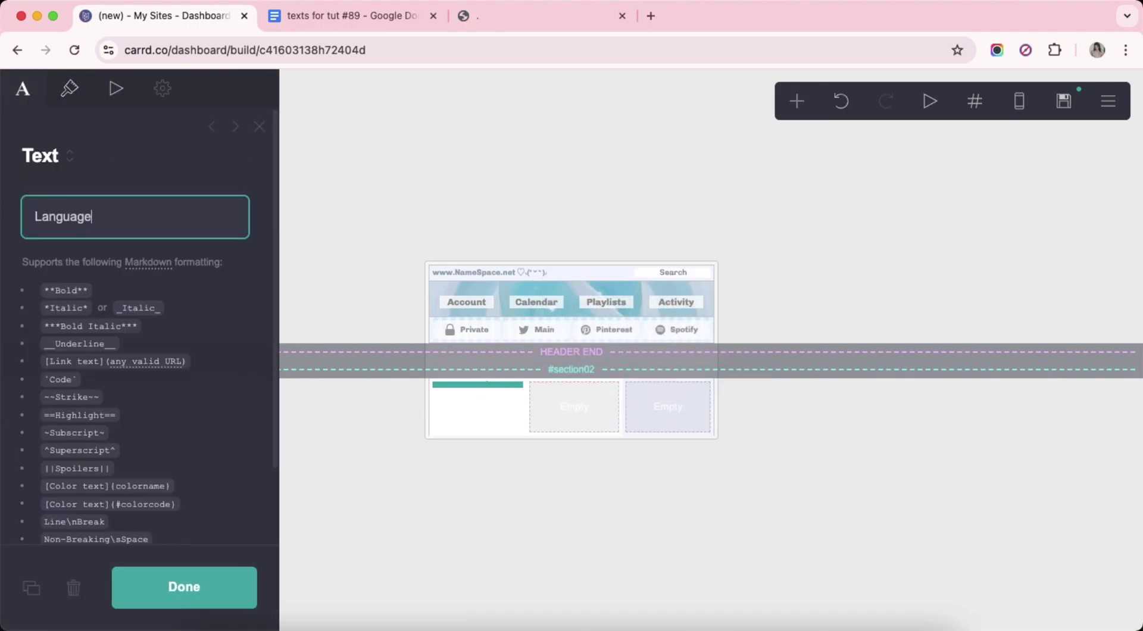
{"action": "type", "text": "s"}
Set the Languages text color to #91A9BA and its size to 0.75.
{"action": "left_click", "coordinate": [70, 88]}
{"action": "left_click", "coordinate": [178, 268]}
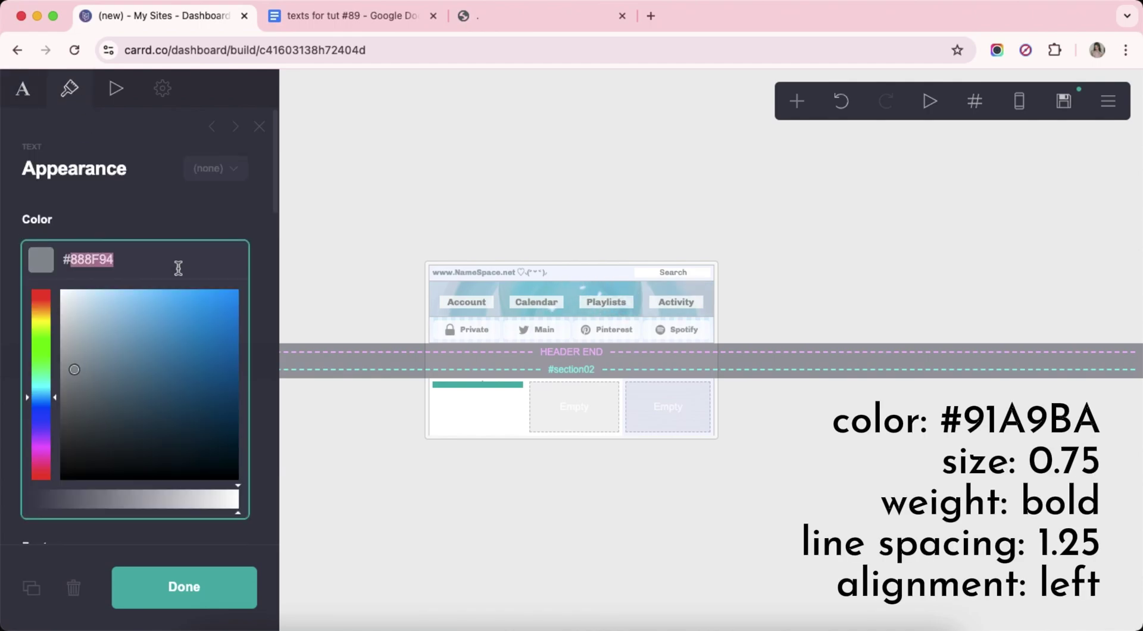
{"action": "key", "text": "Return"}
{"action": "scroll", "coordinate": [178, 268], "scroll_direction": "down", "scroll_amount": 3}
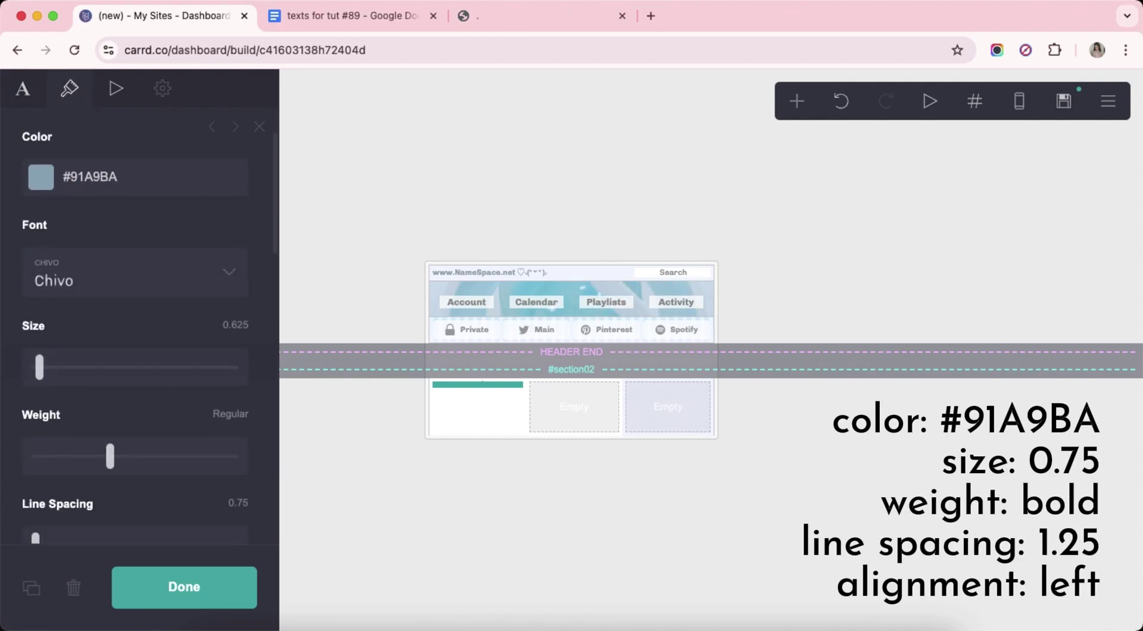
{"action": "left_click", "coordinate": [242, 262]}
{"action": "type", "text": ".75"}
{"action": "key", "text": "Return"}
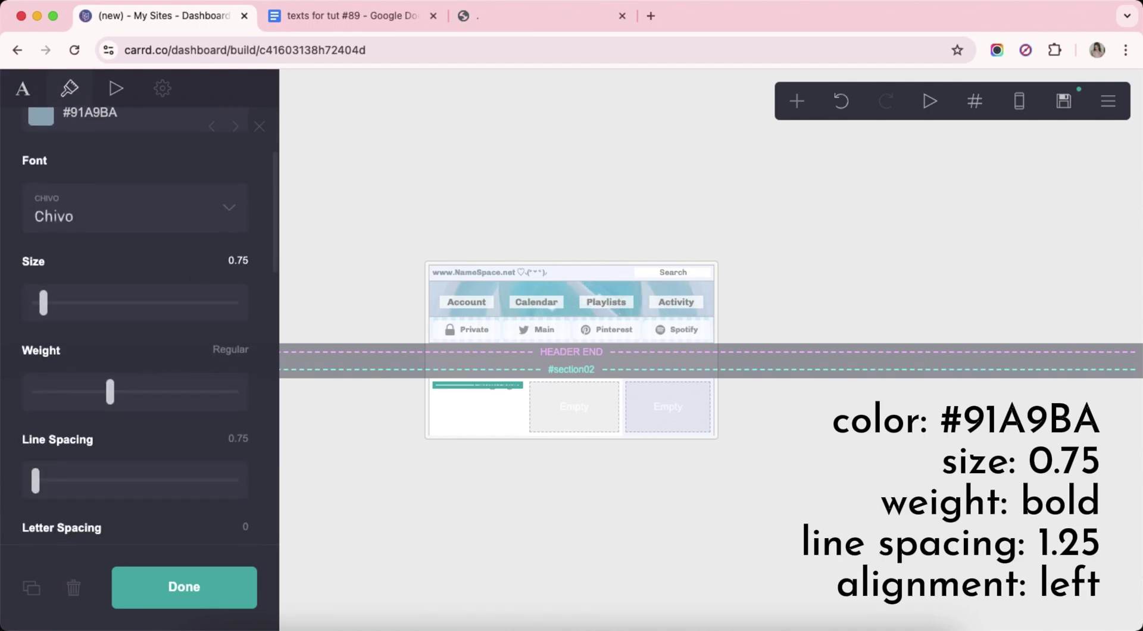
Set the Languages text weight to Bold and its line spacing to 1.25.
{"action": "scroll", "coordinate": [178, 373], "scroll_direction": "down", "scroll_amount": 1}
{"action": "left_click", "coordinate": [183, 354]}
{"action": "left_click", "coordinate": [243, 400]}
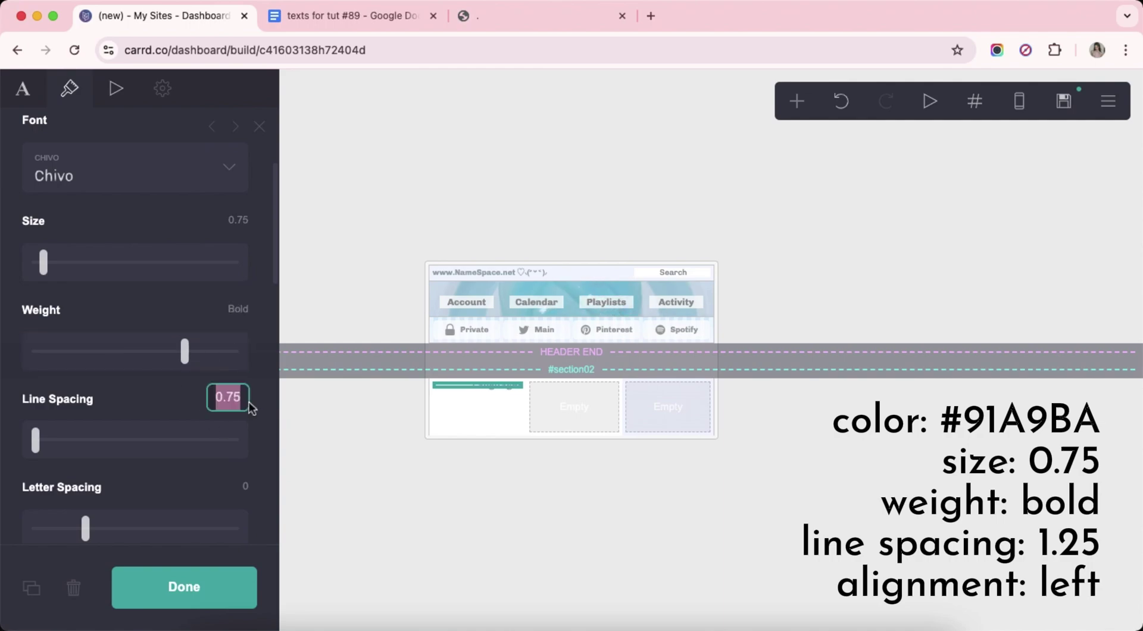
{"action": "type", "text": "1.25"}
{"action": "key", "text": "Return"}
Align the Languages text to the left and close its settings.
{"action": "scroll", "coordinate": [153, 398], "scroll_direction": "down", "scroll_amount": 3}
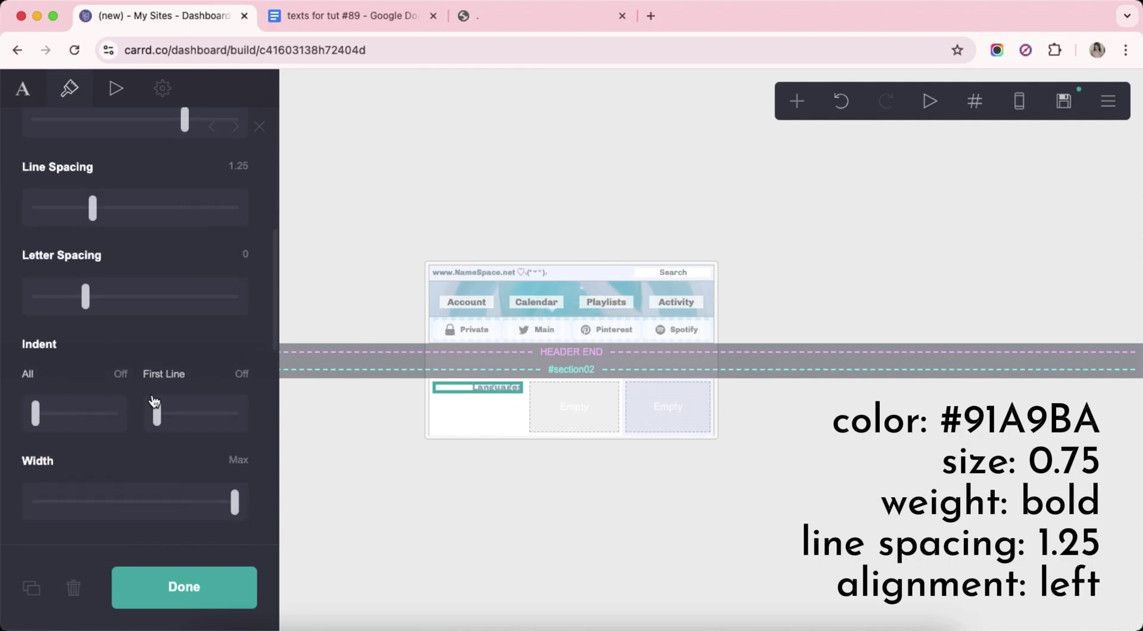
{"action": "scroll", "coordinate": [154, 403], "scroll_direction": "down", "scroll_amount": 6}
{"action": "left_click", "coordinate": [74, 336]}
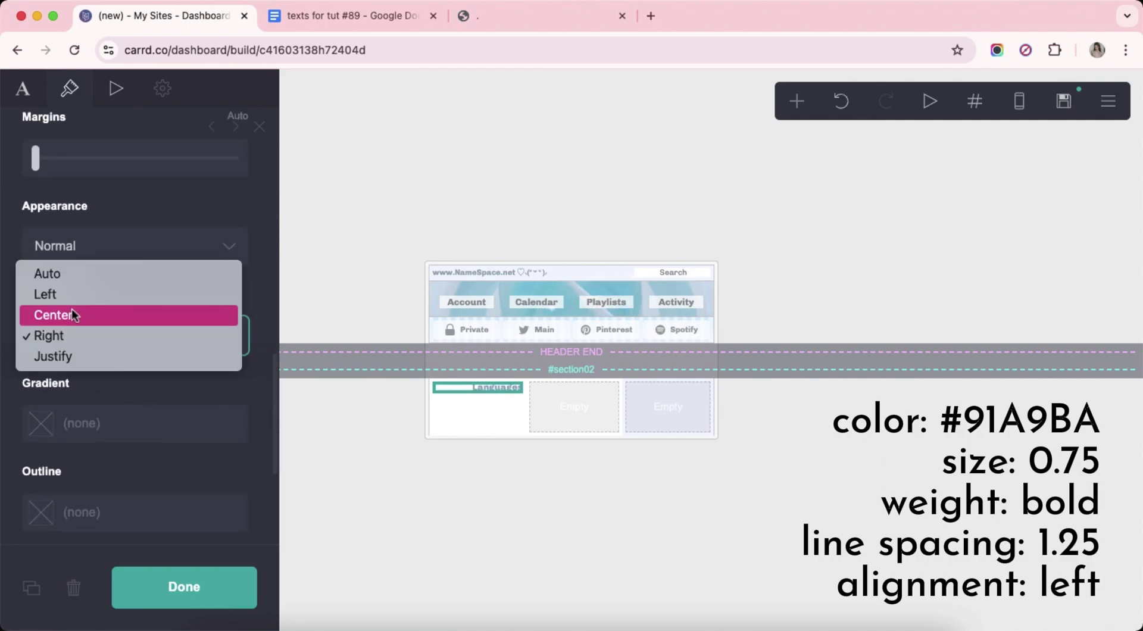
{"action": "left_click", "coordinate": [72, 294]}
{"action": "scroll", "coordinate": [153, 399], "scroll_direction": "down", "scroll_amount": 4}
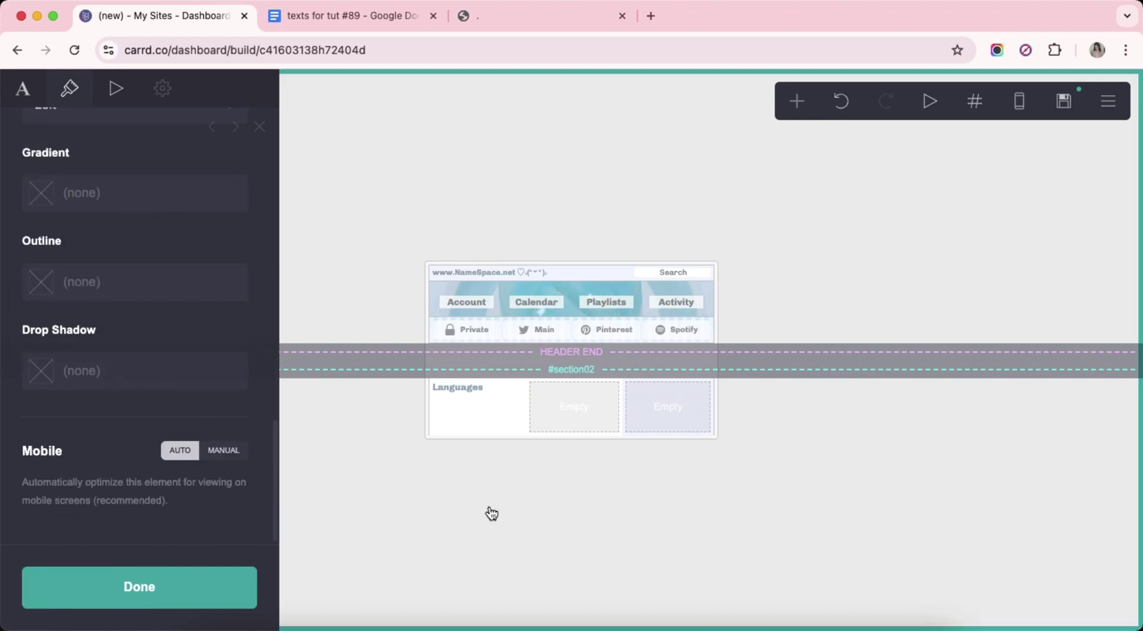
{"action": "left_click", "coordinate": [492, 513]}
Add a Table element below the Languages text and clear its default headings.
{"action": "left_click", "coordinate": [492, 391]}
{"action": "left_click", "coordinate": [798, 103]}
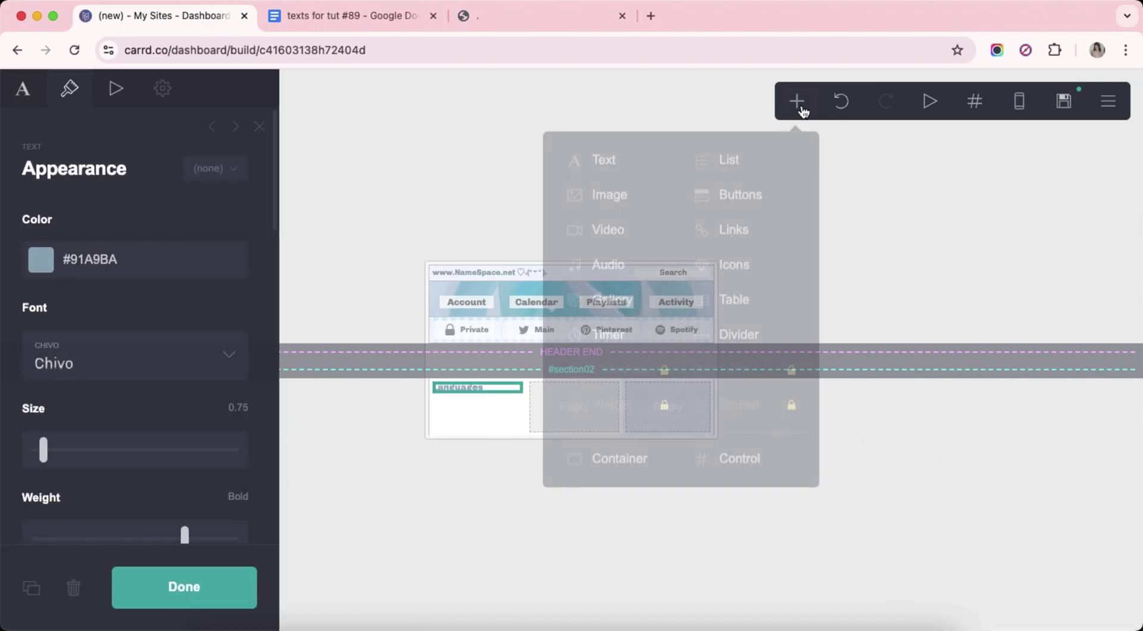
{"action": "left_click", "coordinate": [773, 299]}
{"action": "left_click_drag", "start_coordinate": [81, 325], "coordinate": [4, 230]}
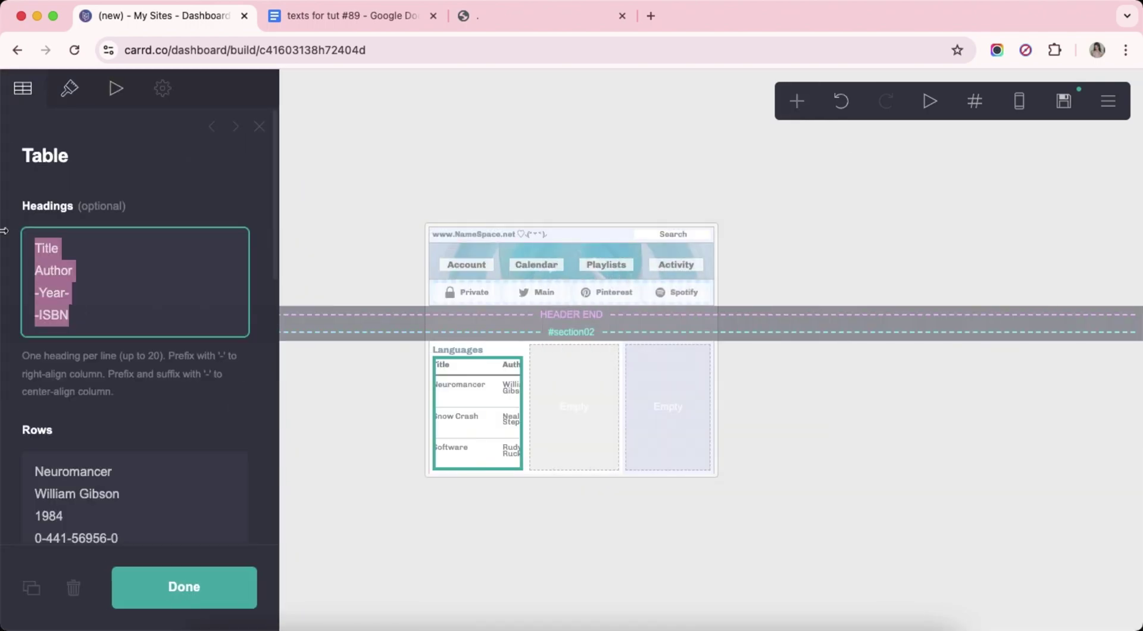
{"action": "key", "text": "BackSpace"}
Switch to the "texts for tut #89" Google Doc and copy the Chinese and English star rating lines.
{"action": "left_click", "coordinate": [324, 21]}
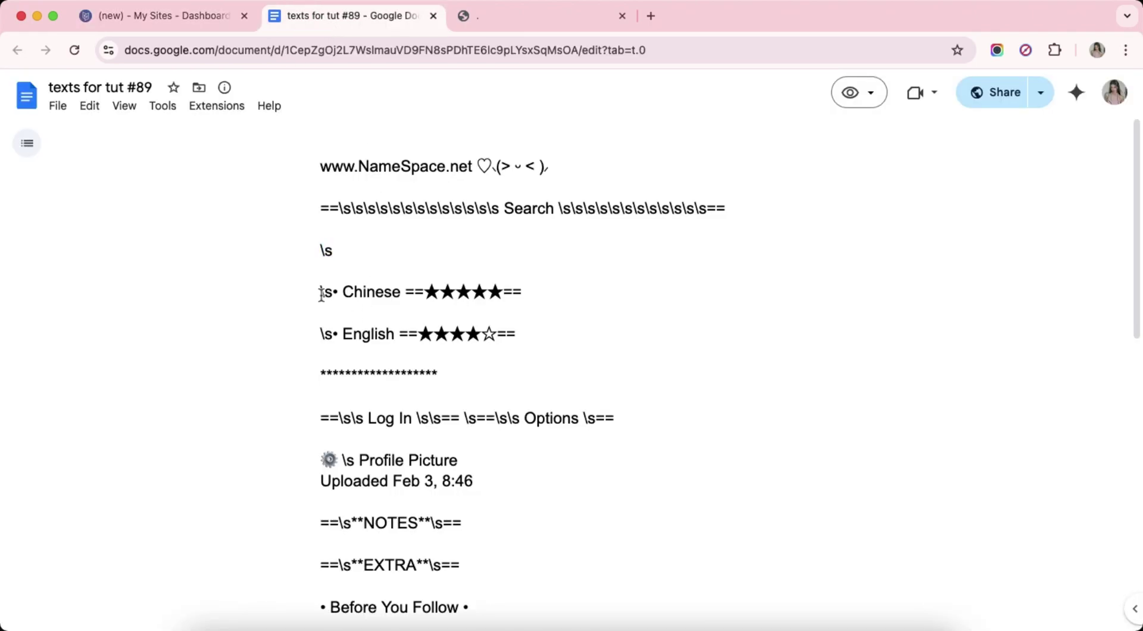
{"action": "left_click_drag", "start_coordinate": [321, 293], "coordinate": [533, 327]}
{"action": "right_click", "coordinate": [533, 327]}
{"action": "left_click", "coordinate": [566, 334]}
Switch back to Carrd and replace the table's default rows with the copied Chinese and English rating lines.
{"action": "left_click", "coordinate": [160, 17]}
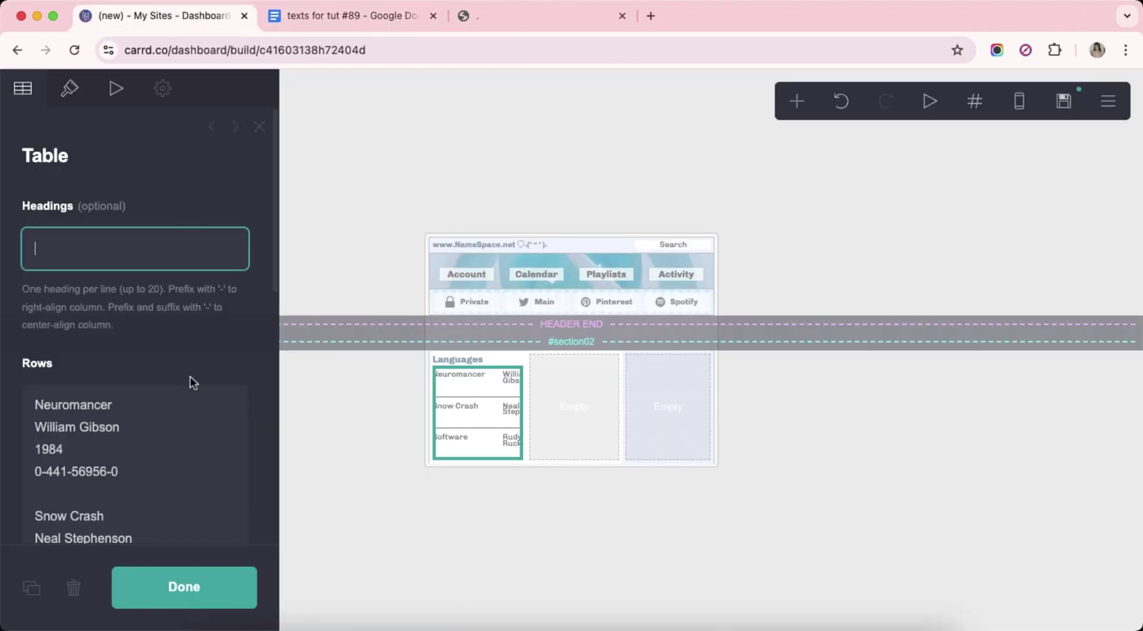
{"action": "right_click", "coordinate": [190, 390]}
{"action": "left_click", "coordinate": [177, 420]}
{"action": "right_click", "coordinate": [150, 432]}
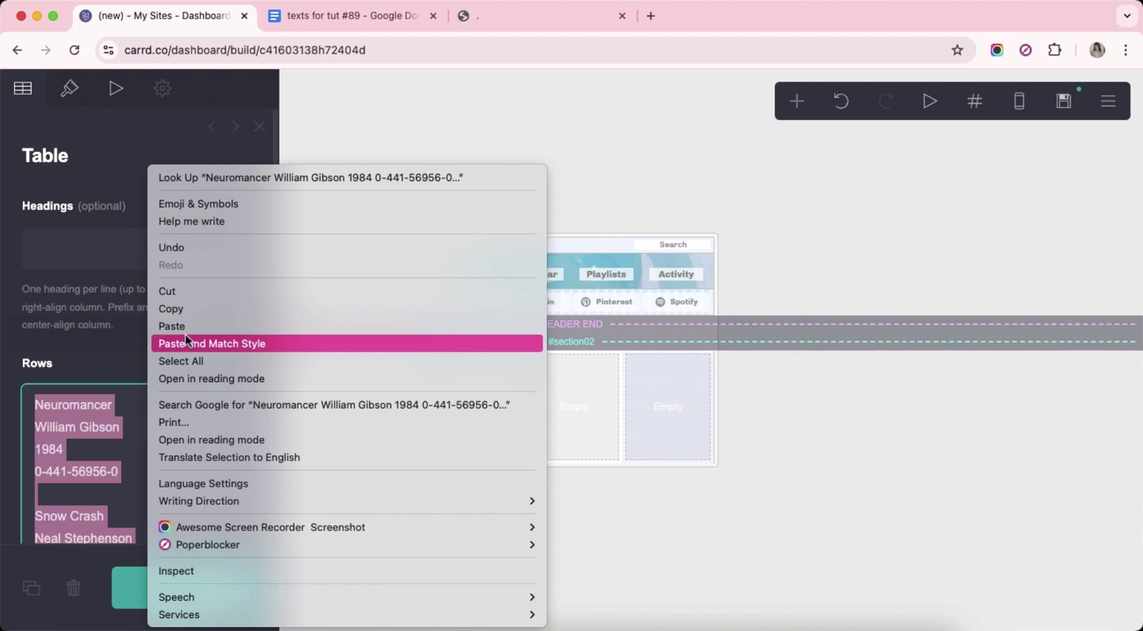
{"action": "left_click", "coordinate": [186, 340]}
Set the table's border color to #C4C4C4 and its padding to 0.125.
{"action": "left_click", "coordinate": [69, 88]}
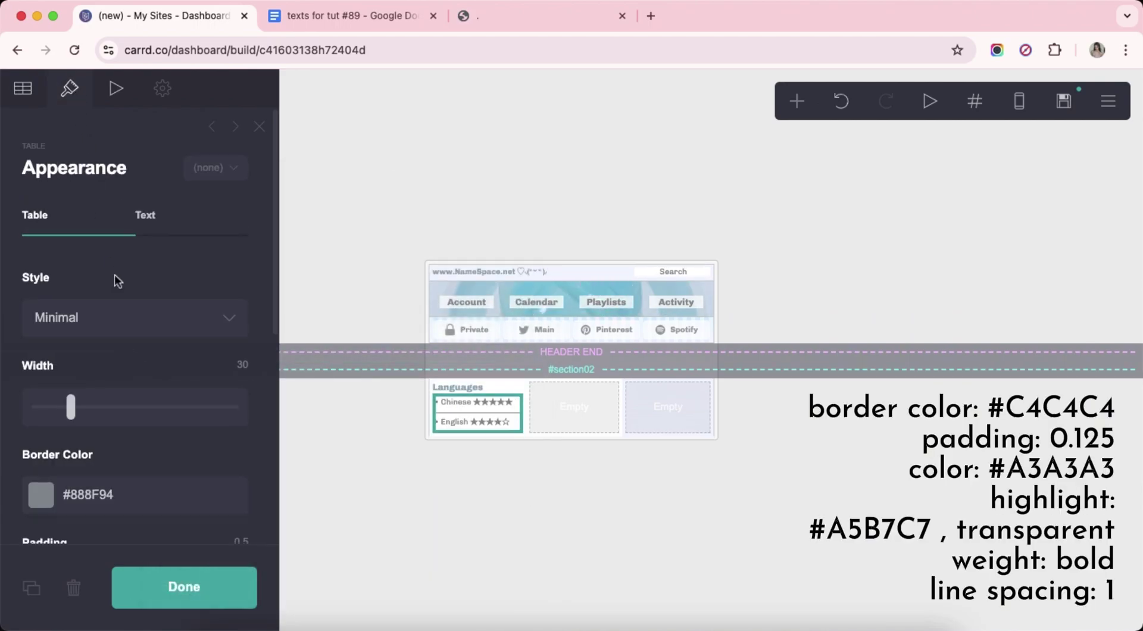
{"action": "scroll", "coordinate": [118, 281], "scroll_direction": "down", "scroll_amount": 4}
{"action": "left_click", "coordinate": [168, 288]}
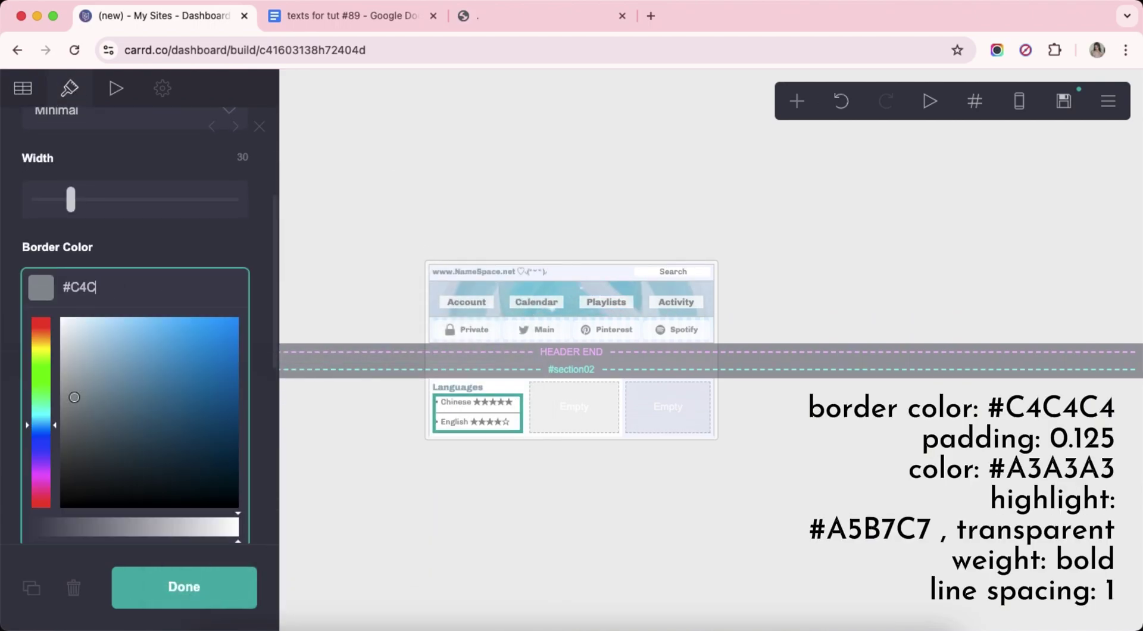
{"action": "type", "text": "C4C4C4"}
{"action": "key", "text": "Return"}
{"action": "left_click", "coordinate": [55, 393]}
{"action": "scroll", "coordinate": [127, 406], "scroll_direction": "down", "scroll_amount": 3}
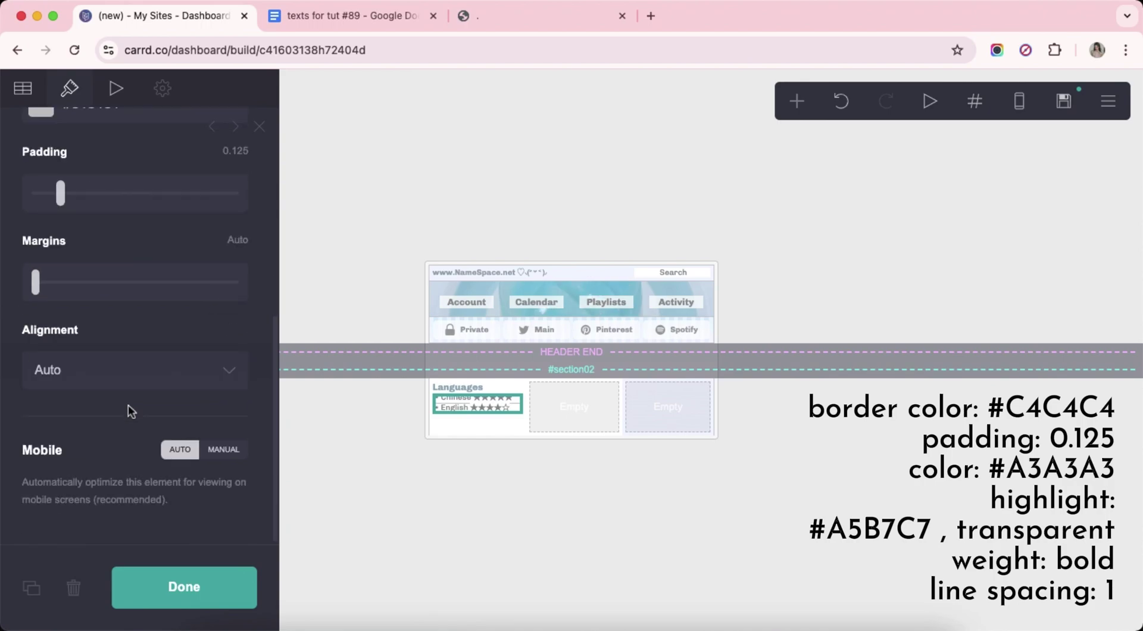
Set the table's text color to #A3A3A3.
{"action": "scroll", "coordinate": [128, 405], "scroll_direction": "up", "scroll_amount": 6}
{"action": "left_click", "coordinate": [167, 222]}
{"action": "left_click", "coordinate": [174, 320]}
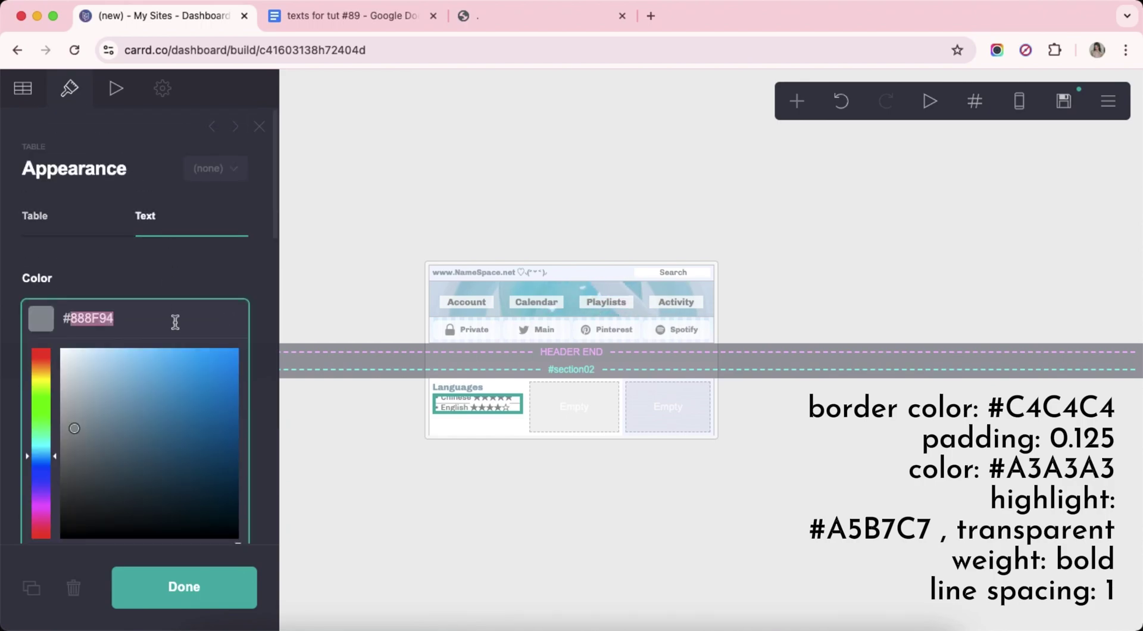
{"action": "type", "text": "A3A3A3"}
{"action": "key", "text": "Return"}
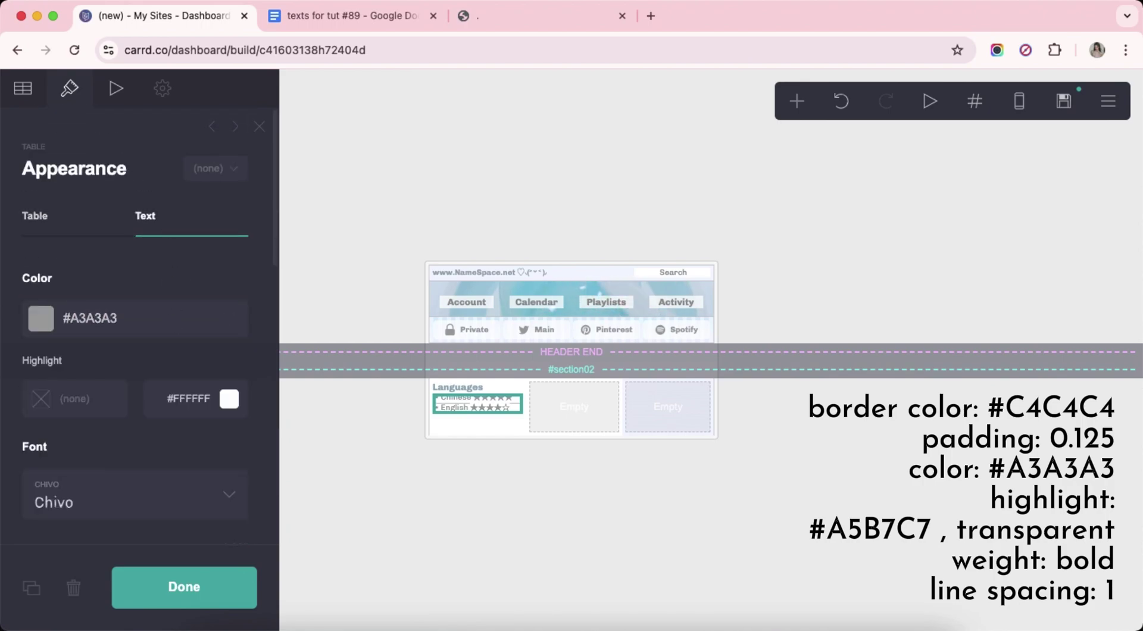
Set the first highlight color of the table text to #A5B7C7.
{"action": "scroll", "coordinate": [93, 349], "scroll_direction": "down", "scroll_amount": 2}
{"action": "left_click", "coordinate": [92, 349]}
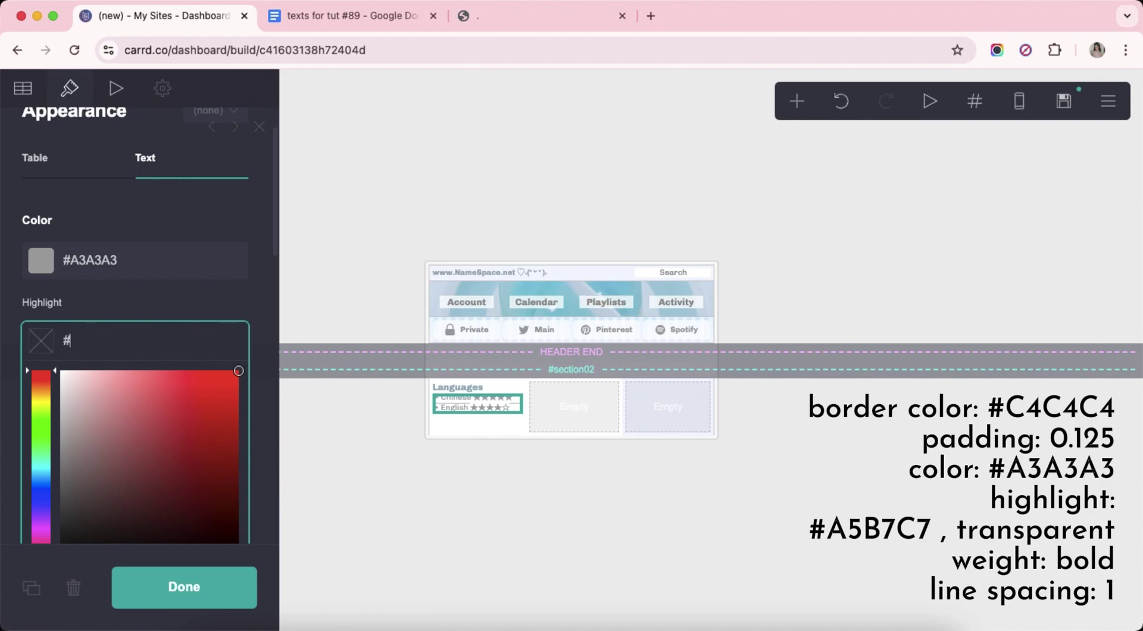
{"action": "type", "text": "A5B7C7"}
{"action": "key", "text": "Return"}
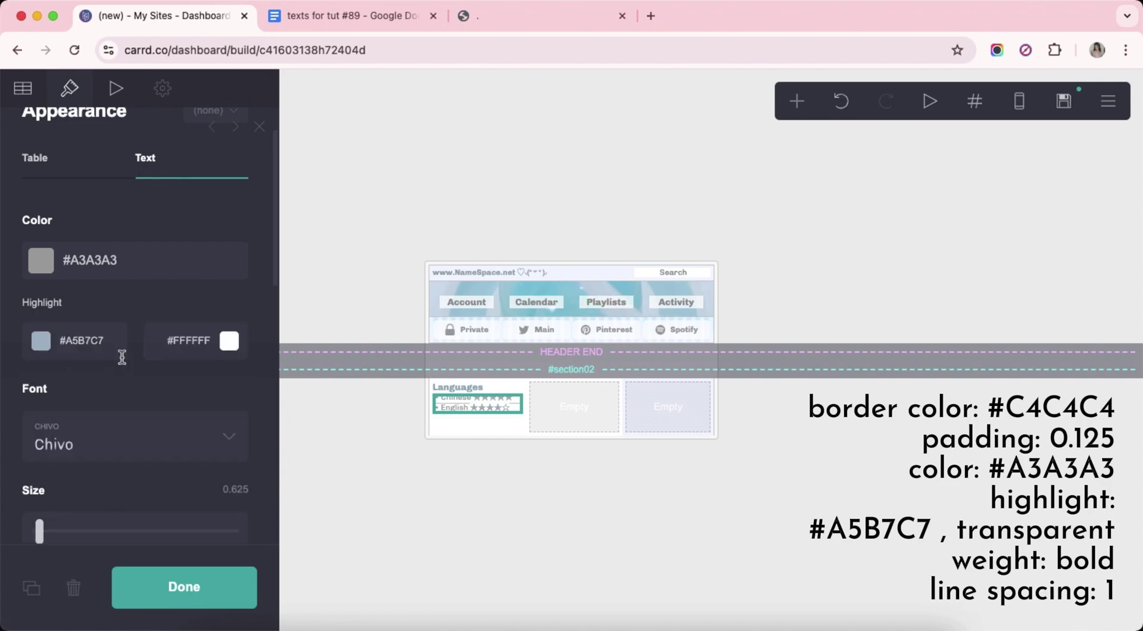
Make the second highlight color of the table text transparent with #FFFFFF00.
{"action": "left_click", "coordinate": [182, 341]}
{"action": "scroll", "coordinate": [119, 411], "scroll_direction": "down", "scroll_amount": 2}
{"action": "type", "text": "00"}
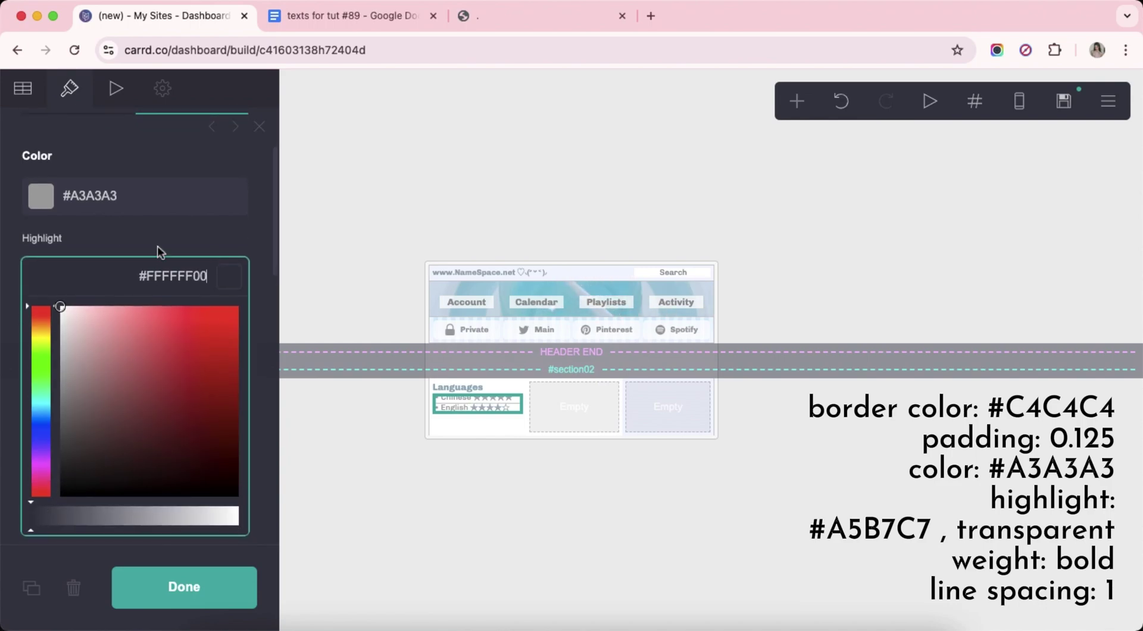
{"action": "key", "text": "Return"}
Set the Languages table text's weight to Bold and its line spacing to 1.
{"action": "scroll", "coordinate": [158, 351], "scroll_direction": "down", "scroll_amount": 5}
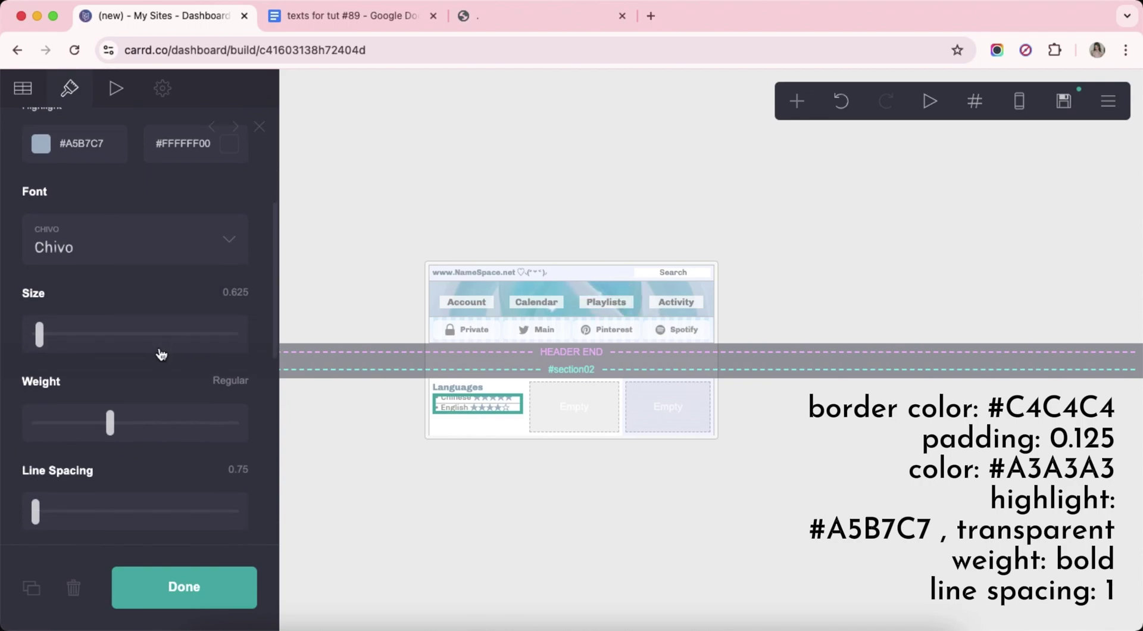
{"action": "left_click", "coordinate": [182, 357]}
{"action": "left_click", "coordinate": [241, 402]}
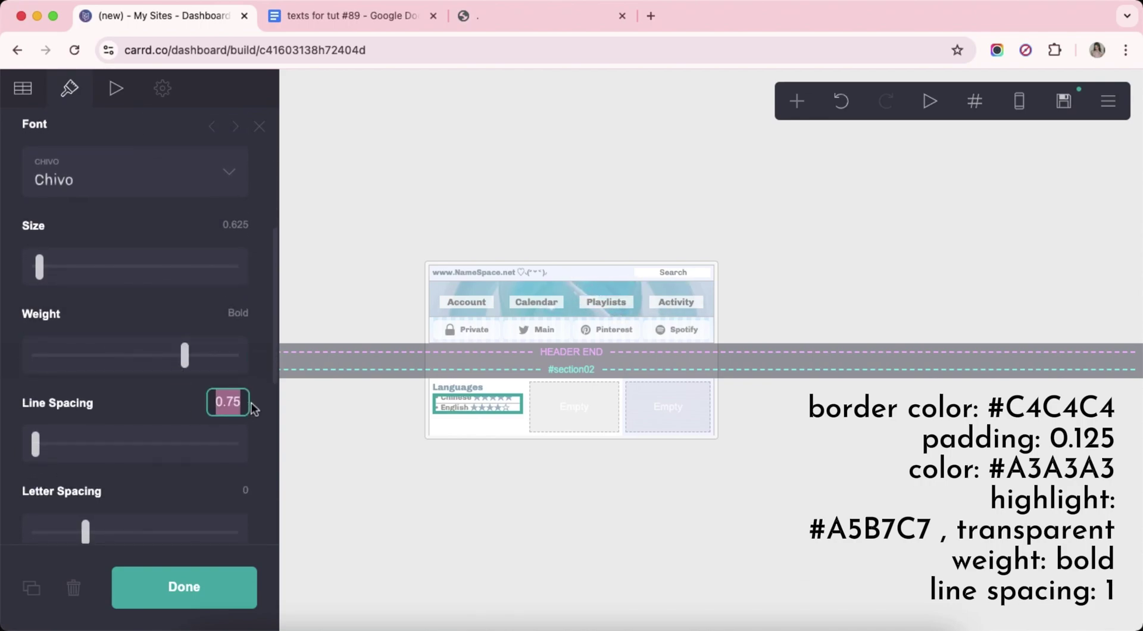
{"action": "key", "text": "Return"}
{"action": "scroll", "coordinate": [158, 410], "scroll_direction": "down", "scroll_amount": 7}
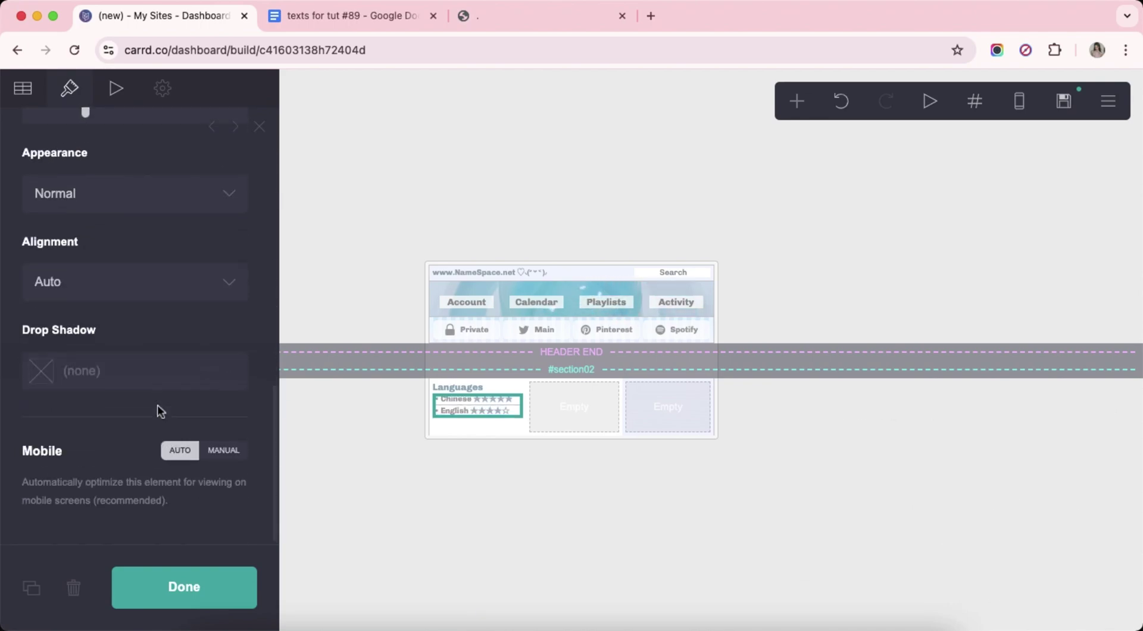
{"action": "left_click", "coordinate": [522, 502]}
Add a text element reading "User ID" below the Languages table.
{"action": "left_click", "coordinate": [506, 402]}
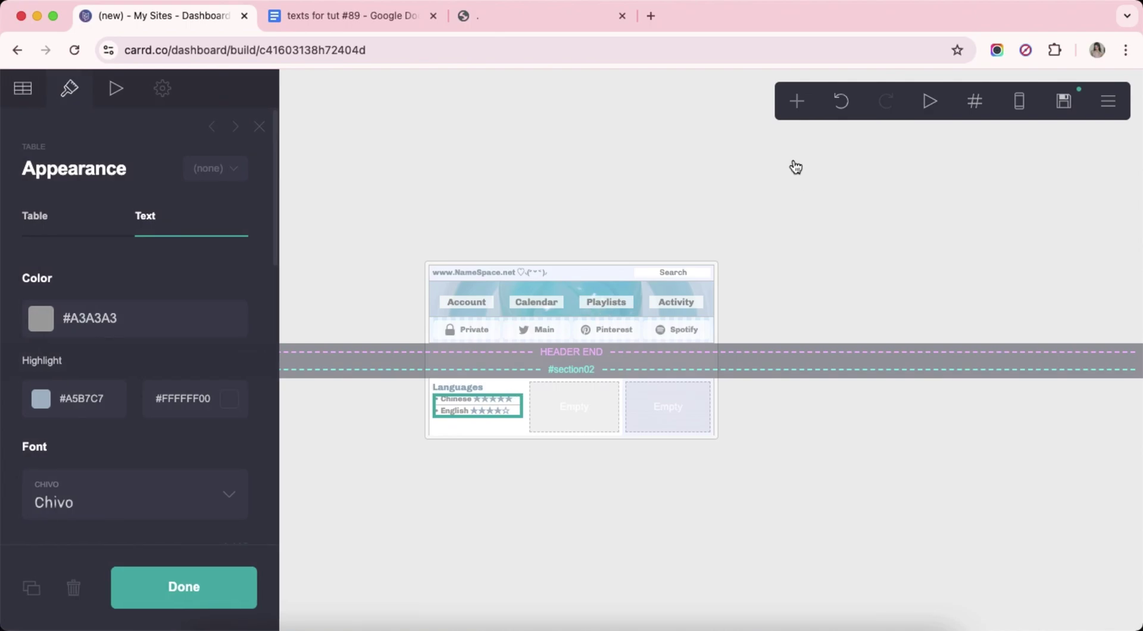
{"action": "left_click", "coordinate": [789, 111]}
{"action": "left_click", "coordinate": [605, 159]}
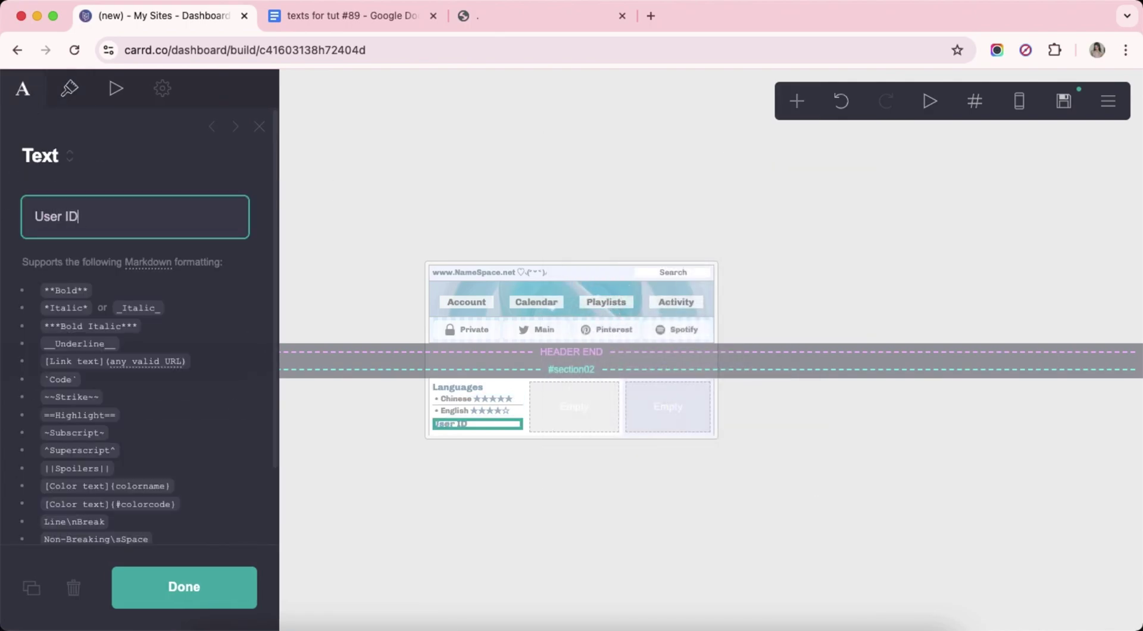
Set the User ID text's line spacing to 1.
{"action": "left_click", "coordinate": [69, 88]}
{"action": "scroll", "coordinate": [155, 301], "scroll_direction": "down", "scroll_amount": 3}
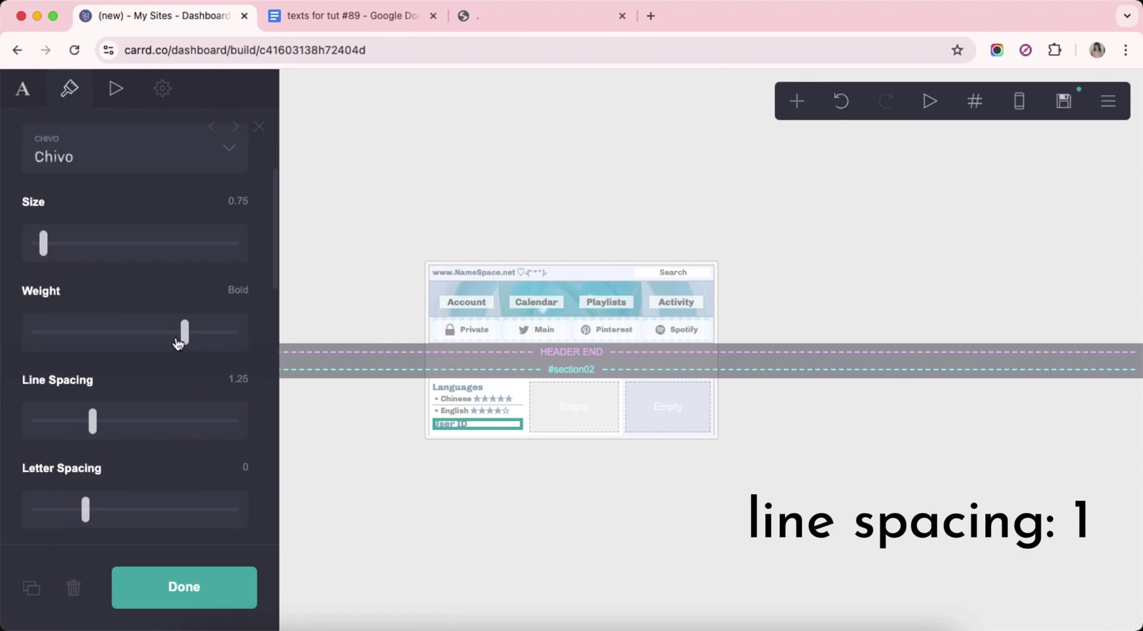
{"action": "left_click", "coordinate": [238, 378]}
{"action": "type", "text": "1"}
{"action": "key", "text": "Return"}
{"action": "scroll", "coordinate": [238, 379], "scroll_direction": "down", "scroll_amount": 5}
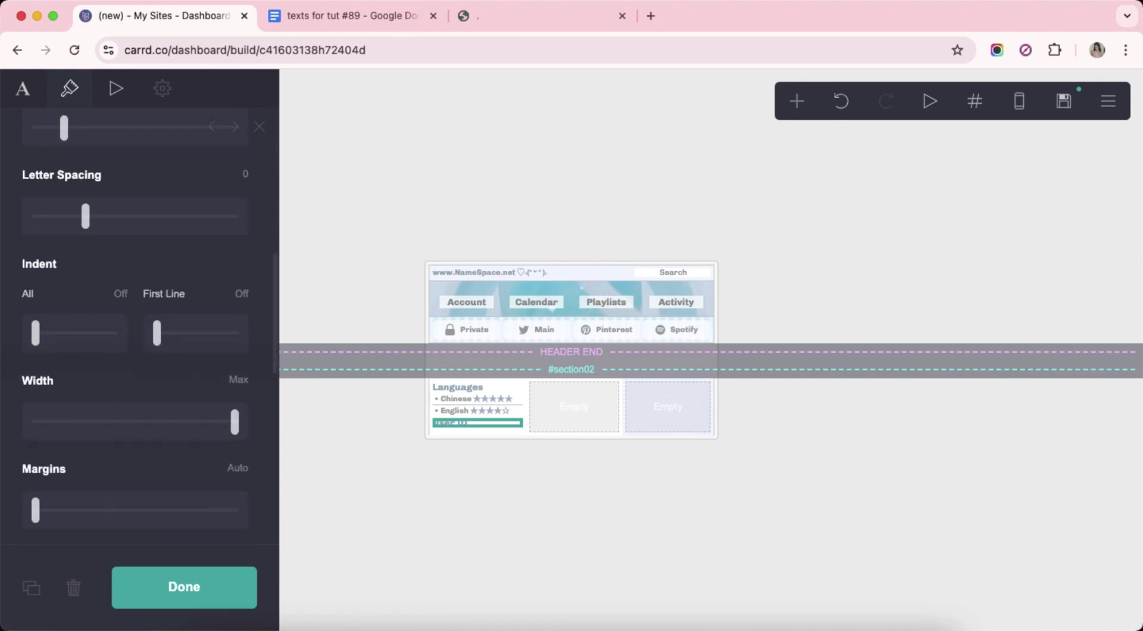
{"action": "scroll", "coordinate": [140, 357], "scroll_direction": "down", "scroll_amount": 5}
{"action": "left_click", "coordinate": [490, 523]}
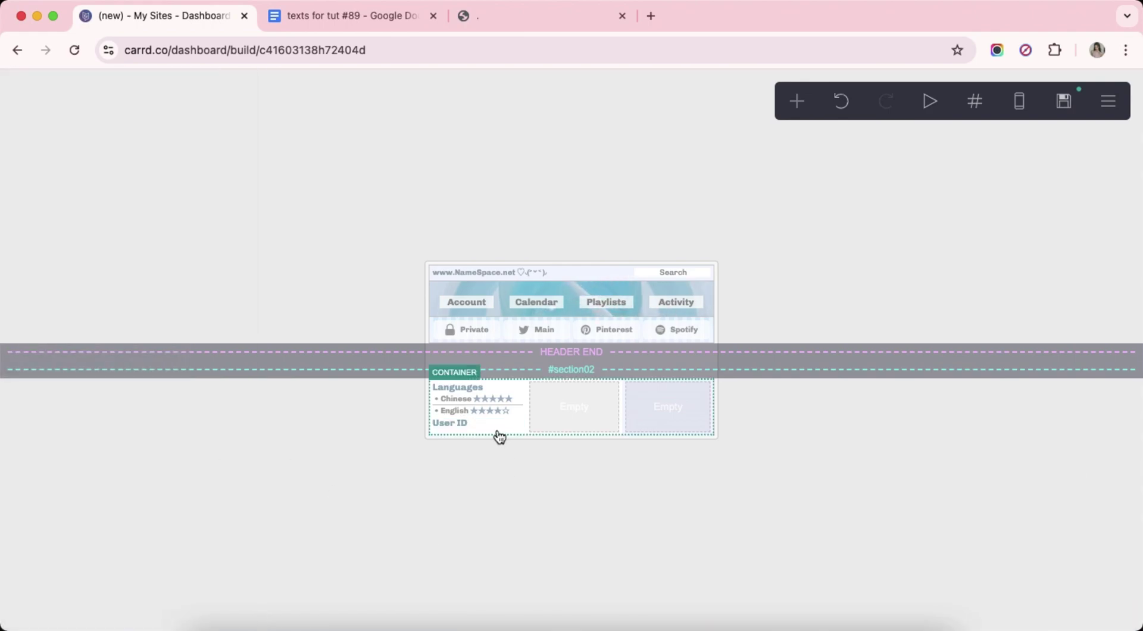
Add a table below the User ID text and clear its default column headings.
{"action": "left_click", "coordinate": [499, 436]}
{"action": "left_click", "coordinate": [797, 101]}
{"action": "left_click", "coordinate": [729, 299]}
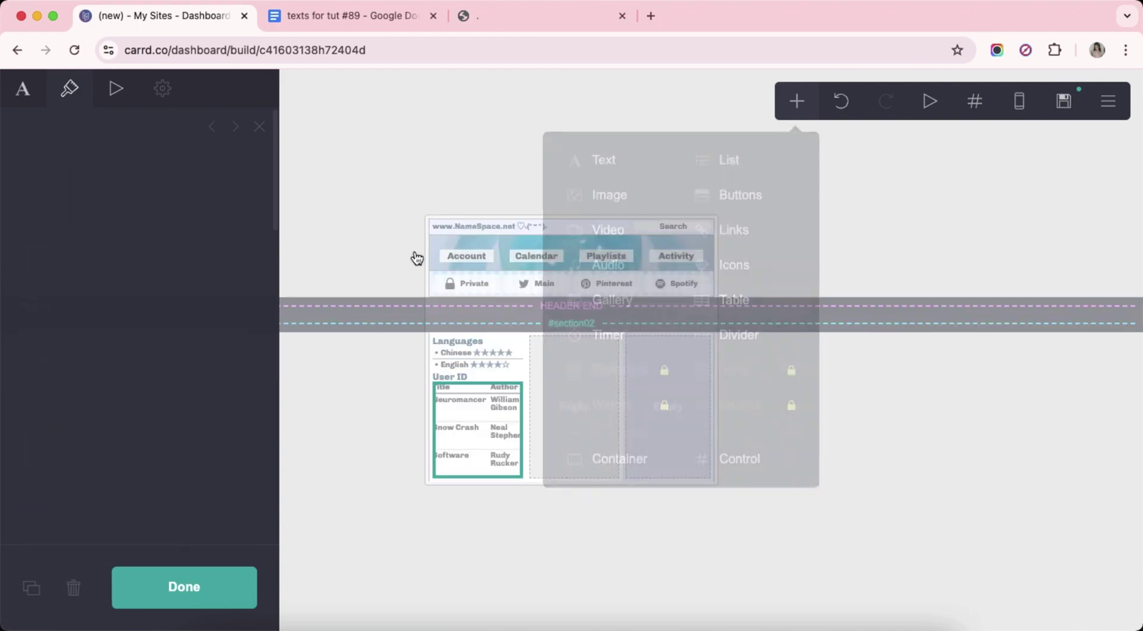
{"action": "left_click", "coordinate": [23, 89]}
{"action": "left_click_drag", "start_coordinate": [84, 306], "coordinate": [34, 238]}
{"action": "key", "text": "BackSpace"}
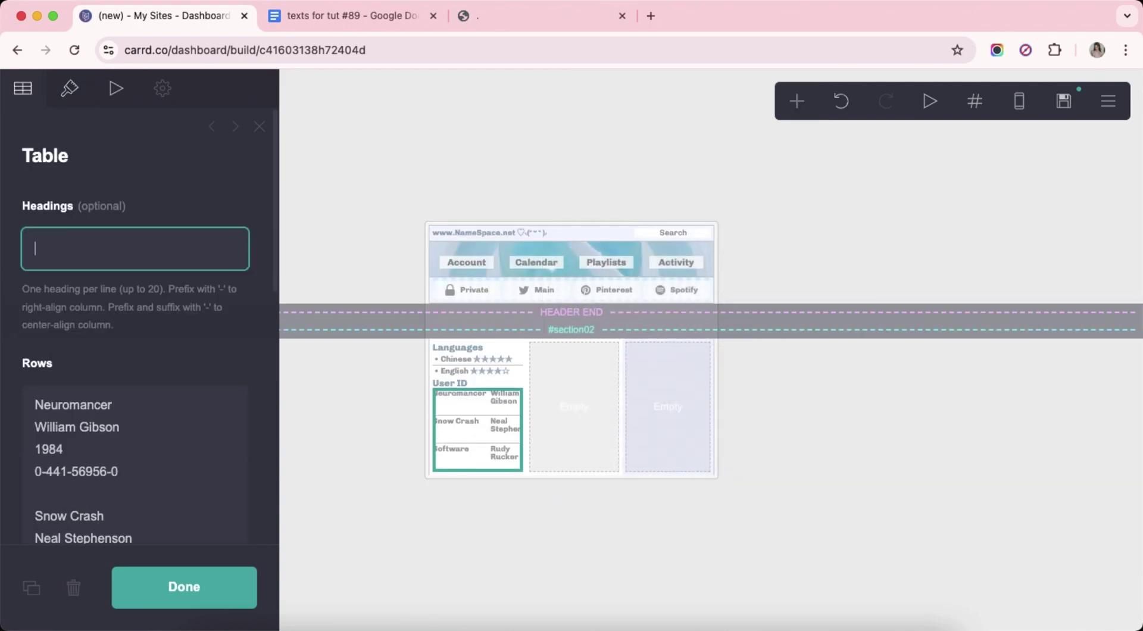
Replace the new table's default rows with the single entry "Username".
{"action": "right_click", "coordinate": [162, 393]}
{"action": "left_click", "coordinate": [199, 423]}
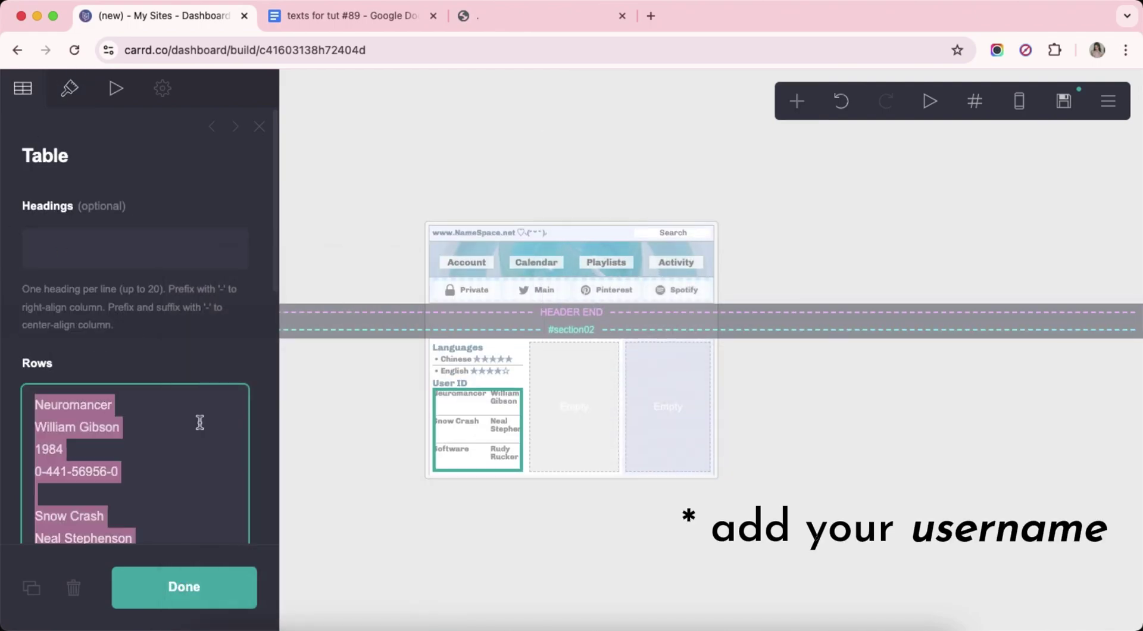
{"action": "type", "text": "Username"}
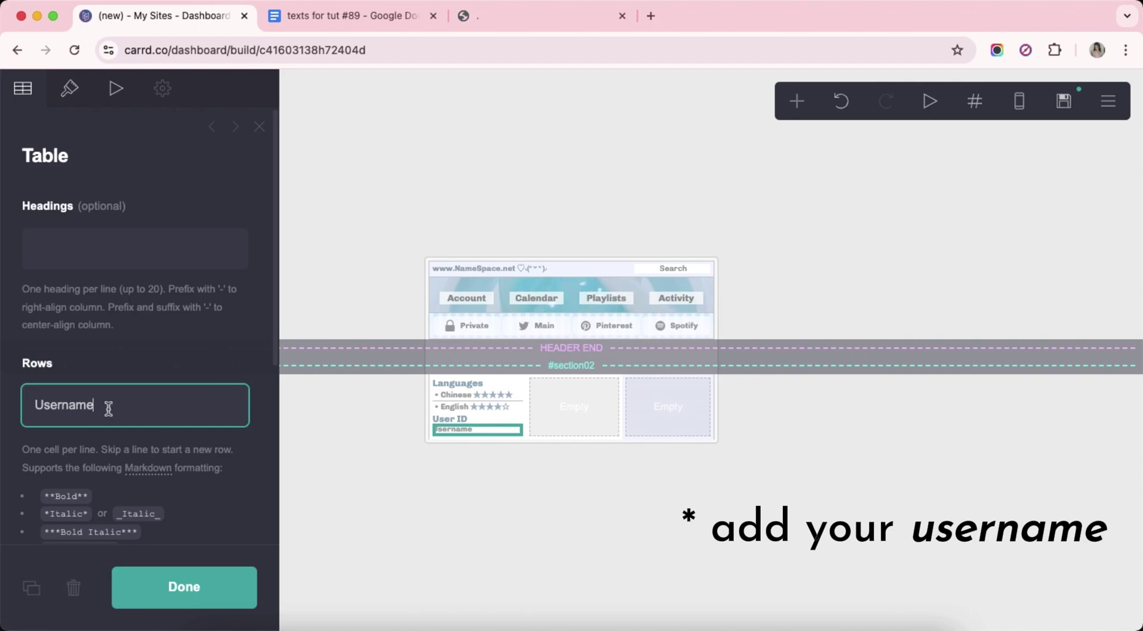
{"action": "double_click", "coordinate": [78, 408]}
{"action": "left_click", "coordinate": [101, 281]}
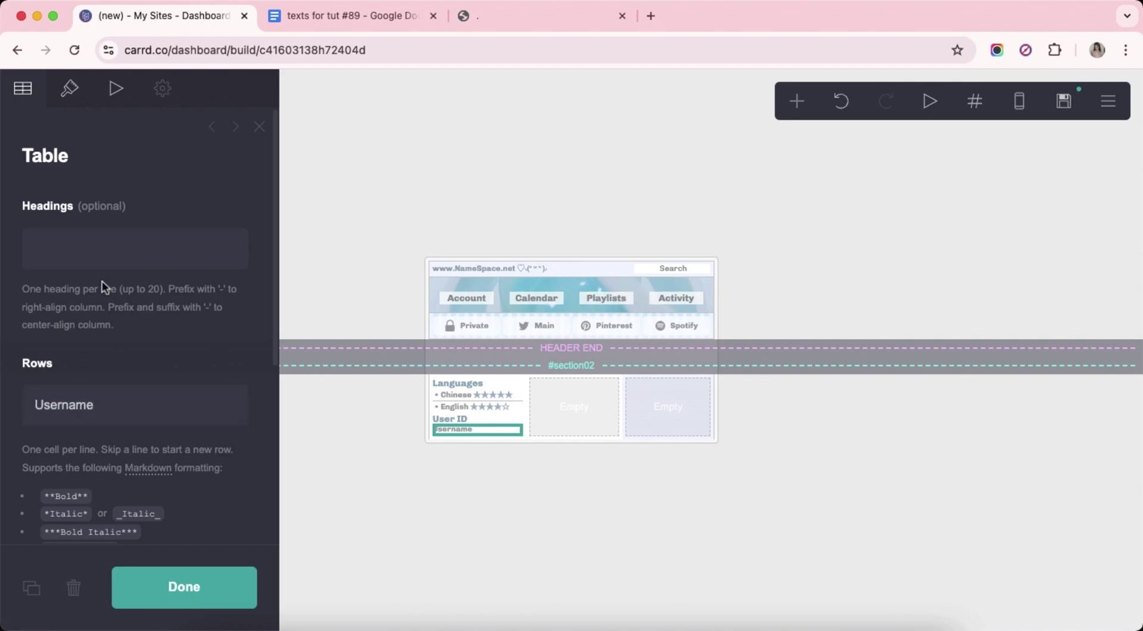
Change the Username table's style to Grid.
{"action": "left_click", "coordinate": [83, 98]}
{"action": "left_click", "coordinate": [77, 222]}
{"action": "left_click", "coordinate": [84, 319]}
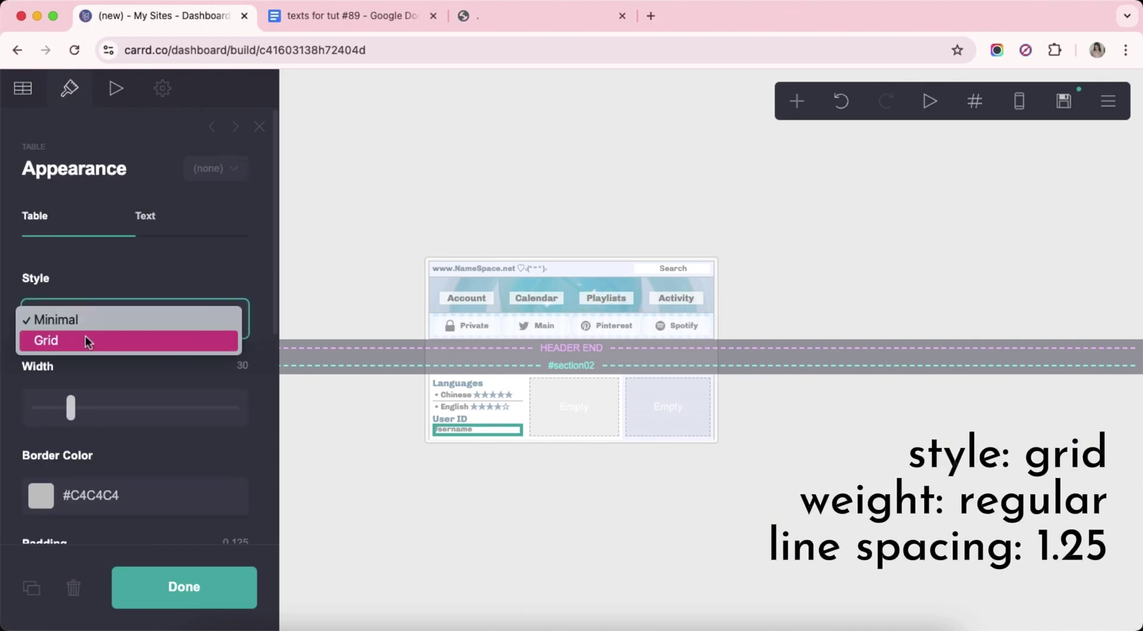
{"action": "left_click", "coordinate": [85, 336]}
{"action": "scroll", "coordinate": [122, 361], "scroll_direction": "down", "scroll_amount": 5}
{"action": "scroll", "coordinate": [119, 362], "scroll_direction": "up", "scroll_amount": 5}
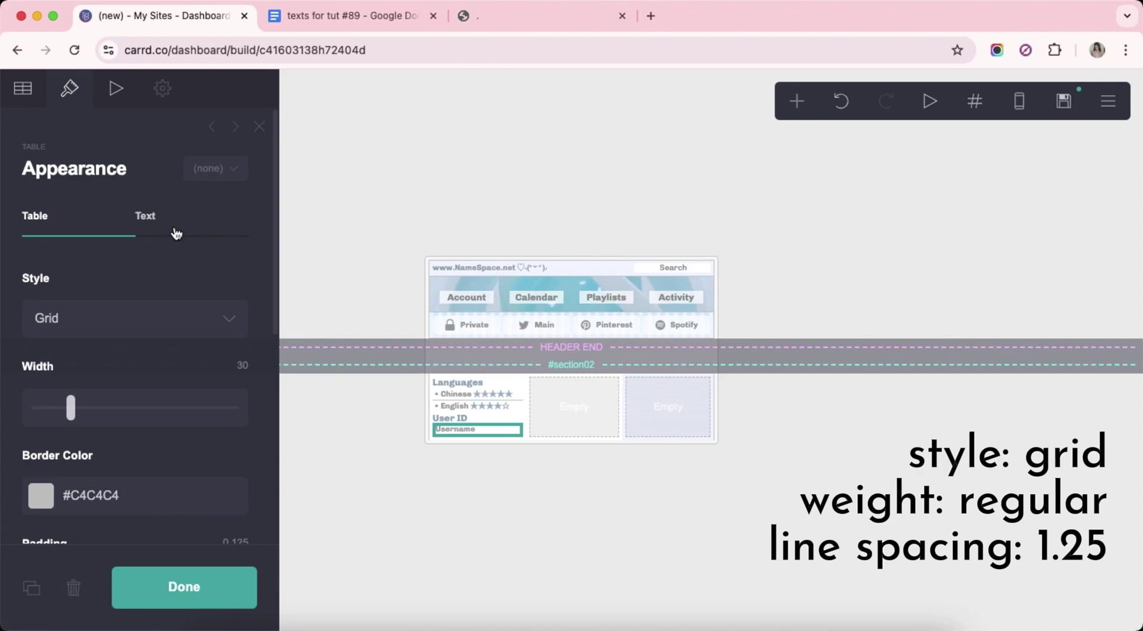
Set the Username table text's weight to Regular and its line spacing to 1.25.
{"action": "left_click", "coordinate": [172, 225]}
{"action": "scroll", "coordinate": [169, 326], "scroll_direction": "down", "scroll_amount": 4}
{"action": "left_click", "coordinate": [109, 348]}
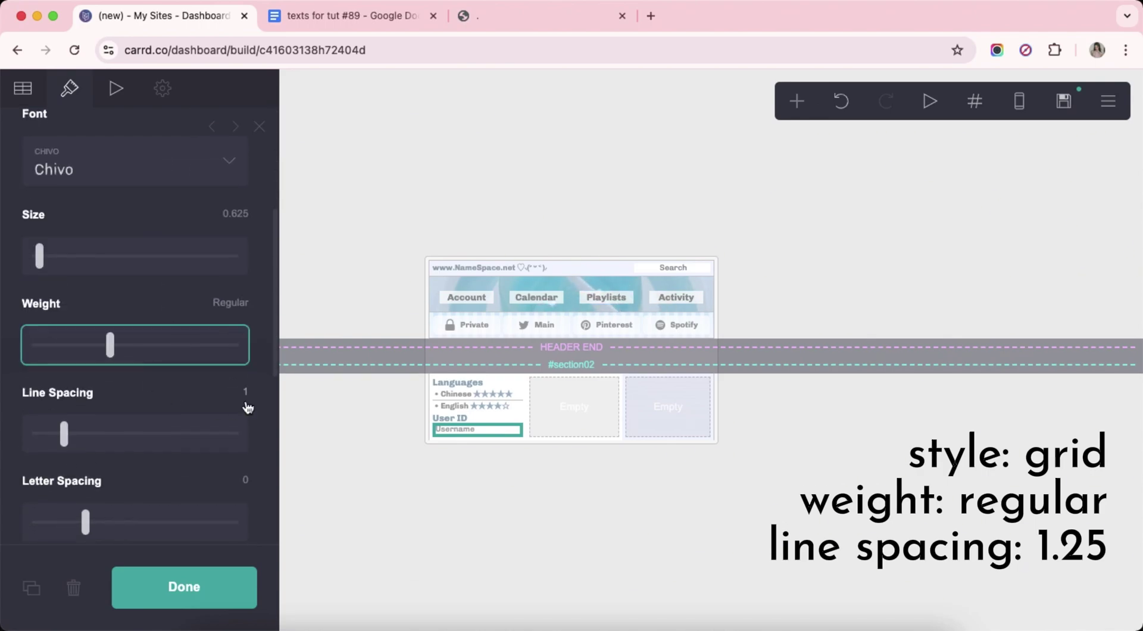
{"action": "left_click", "coordinate": [241, 393]}
{"action": "type", "text": ".25"}
{"action": "key", "text": "Return"}
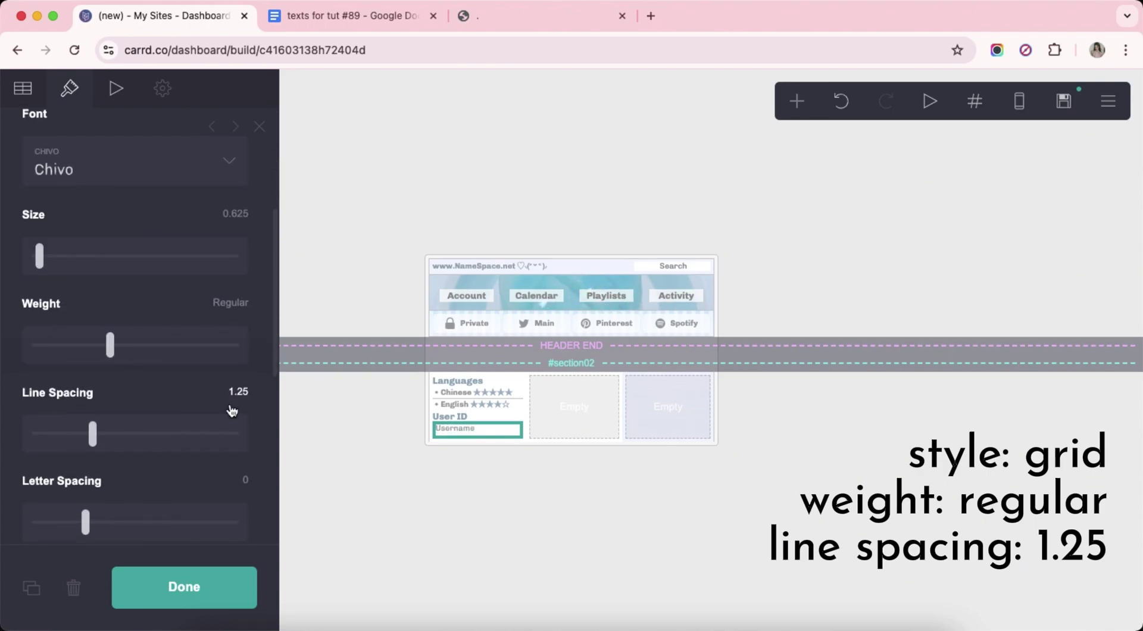
{"action": "scroll", "coordinate": [158, 391], "scroll_direction": "down", "scroll_amount": 7}
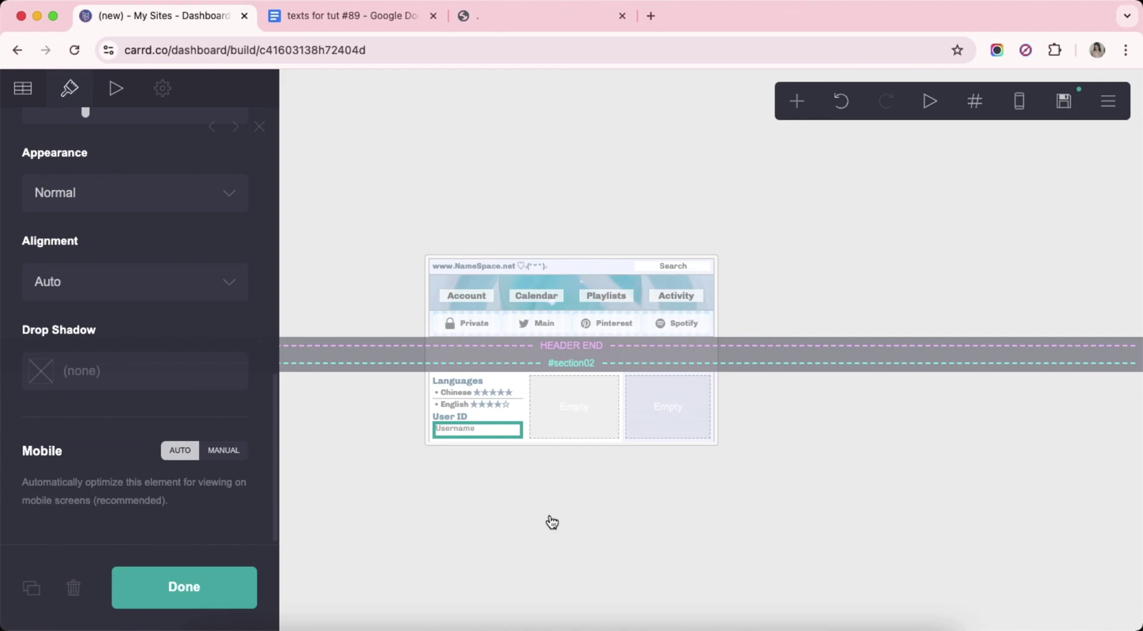
{"action": "left_click", "coordinate": [552, 522]}
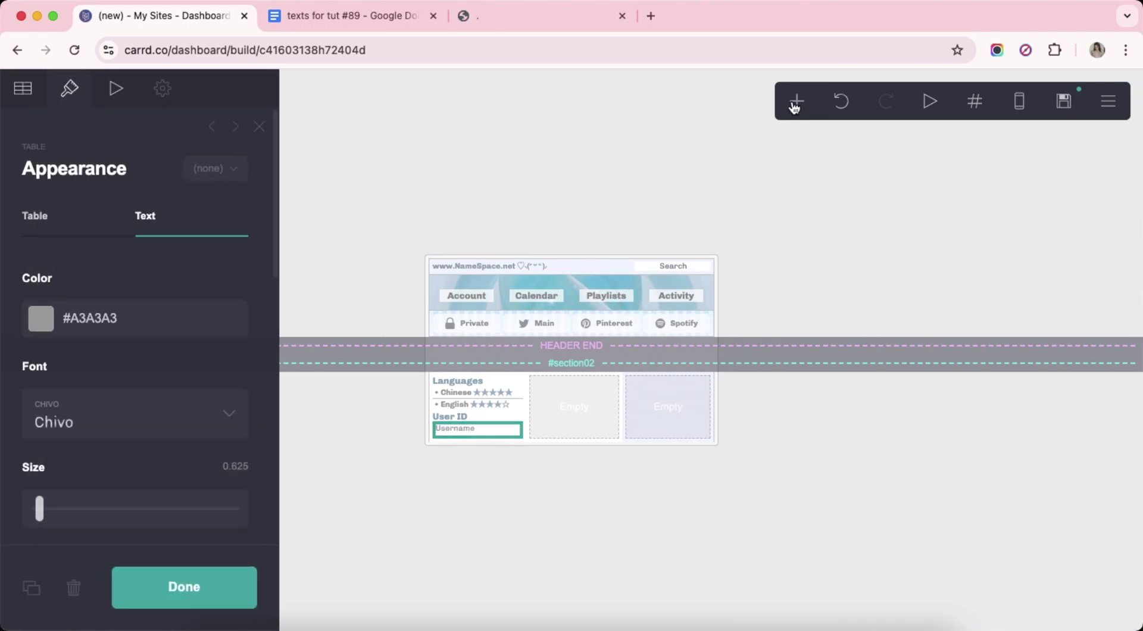
Add a text element reading "Password" below the Username table.
{"action": "left_click", "coordinate": [796, 102]}
{"action": "left_click", "coordinate": [633, 162]}
{"action": "left_click", "coordinate": [22, 89]}
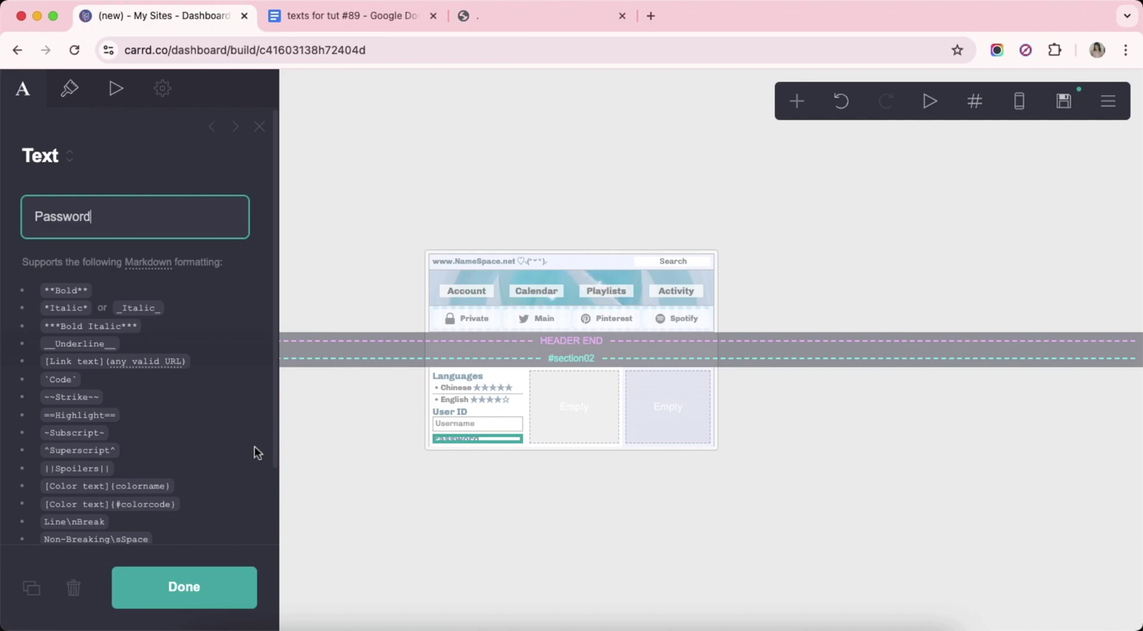
{"action": "left_click", "coordinate": [452, 492]}
Add a table below the Password text and clear its default column headings.
{"action": "left_click", "coordinate": [470, 439]}
{"action": "left_click", "coordinate": [784, 108]}
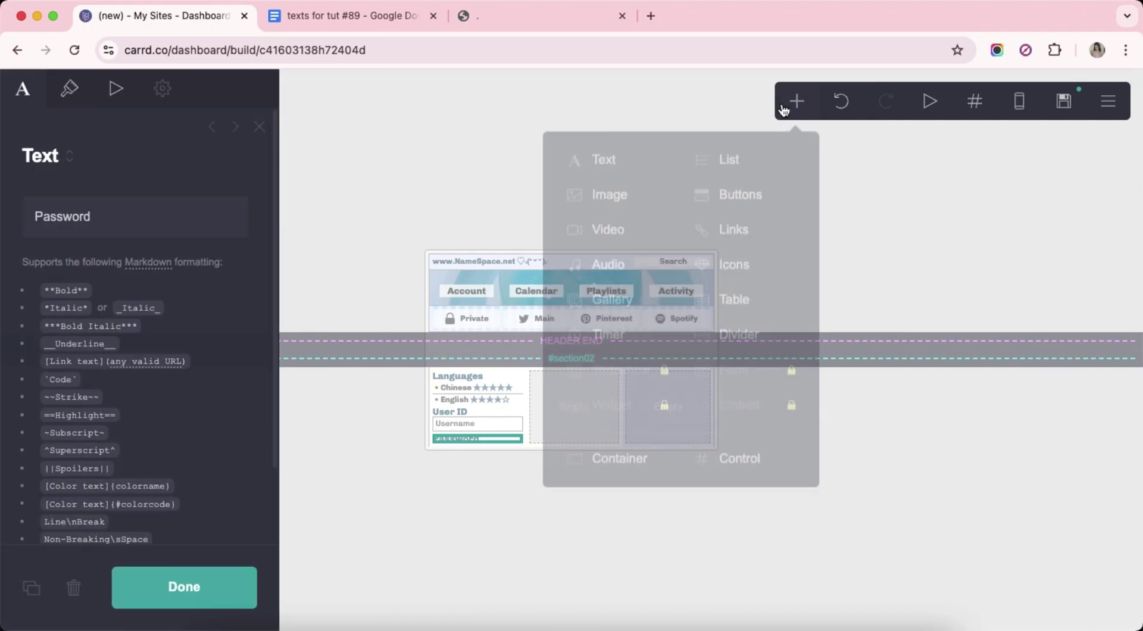
{"action": "left_click", "coordinate": [753, 300]}
{"action": "left_click", "coordinate": [22, 90]}
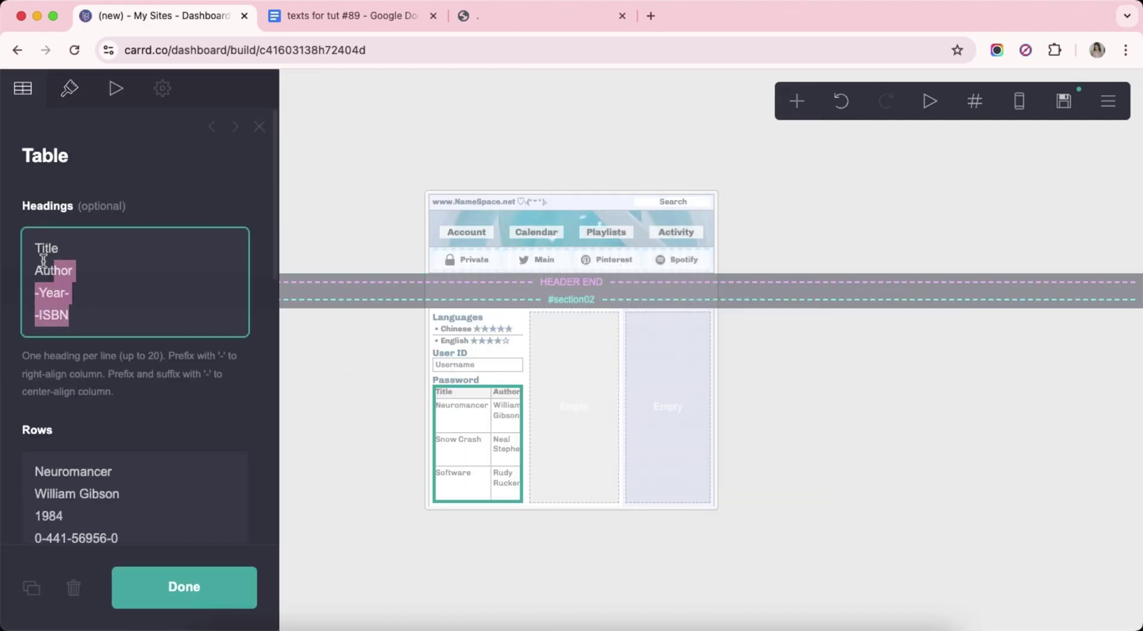
{"action": "key", "text": "BackSpace"}
Switch to the Google Docs text document and copy the line of asterisks.
{"action": "key", "text": "ctrl+Tab"}
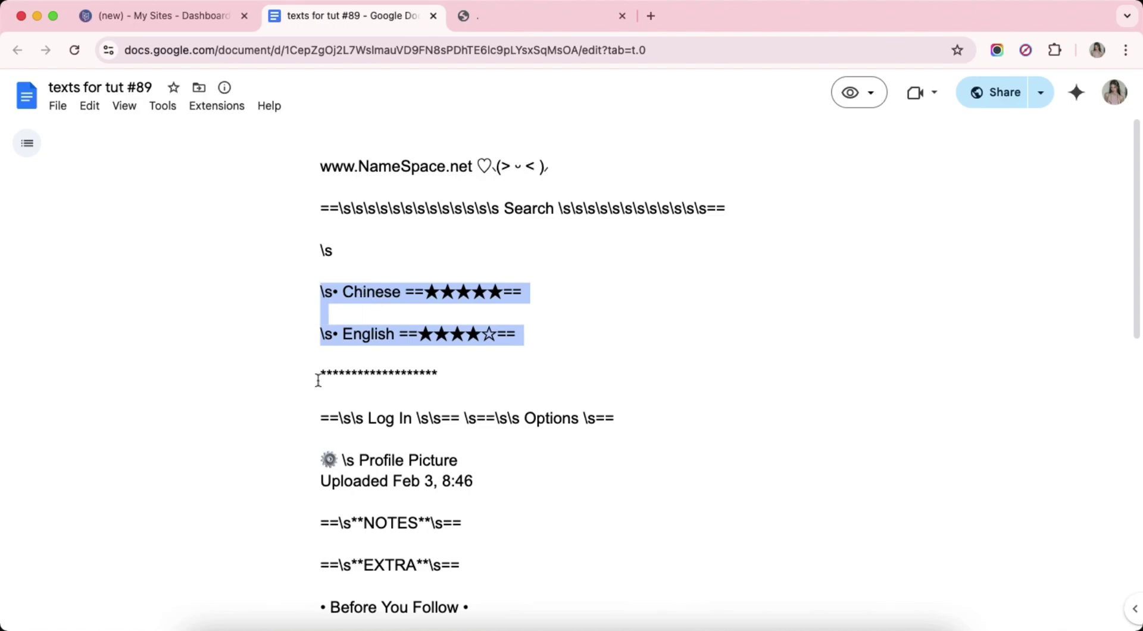
{"action": "left_click_drag", "start_coordinate": [316, 375], "coordinate": [439, 387]}
{"action": "key", "text": "super+c"}
Switch back to Carrd and replace the table's default rows with the copied asterisks, pasted without source formatting.
{"action": "key", "text": "ctrl+shift+Tab"}
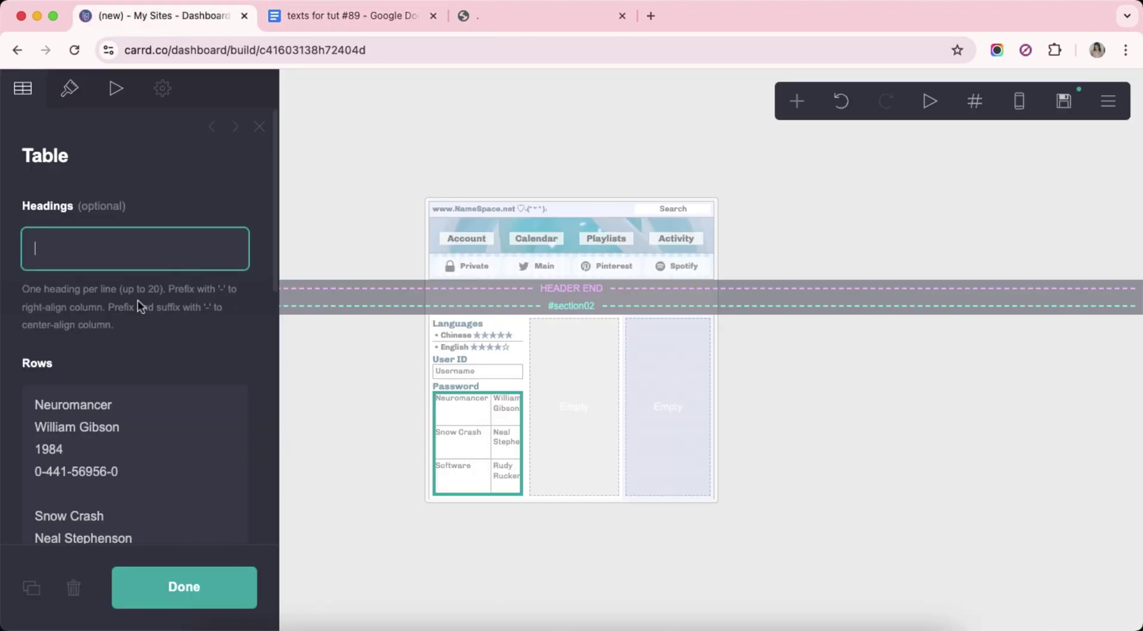
{"action": "right_click", "coordinate": [136, 420]}
{"action": "left_click", "coordinate": [156, 420]}
{"action": "right_click", "coordinate": [156, 417]}
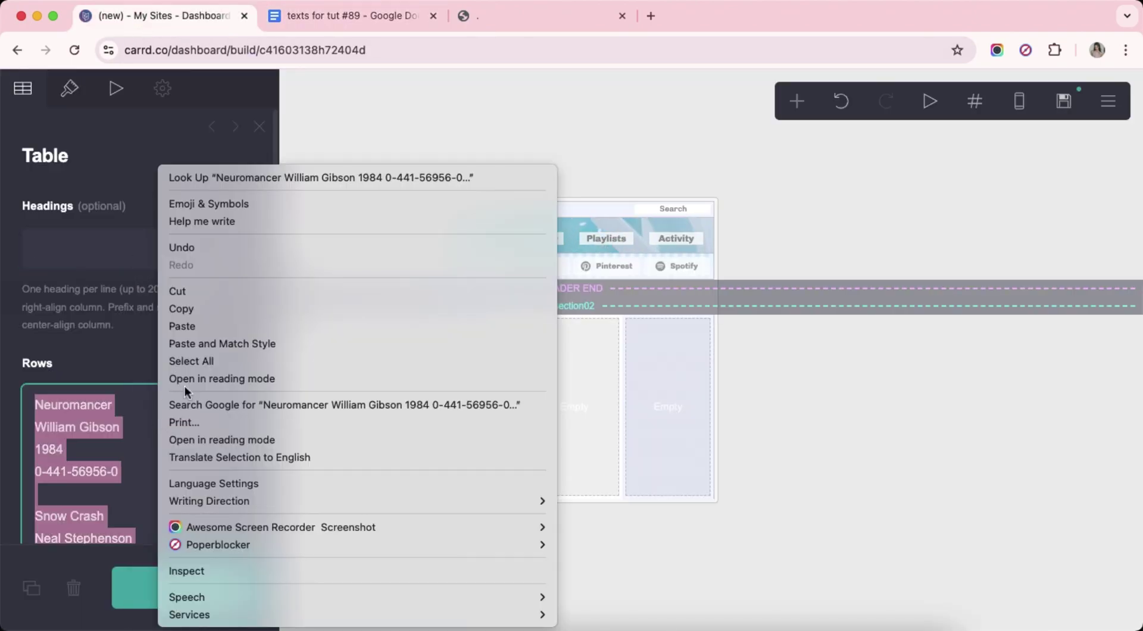
{"action": "left_click", "coordinate": [202, 343]}
Set the asterisk table text's line spacing to 1.125.
{"action": "left_click", "coordinate": [70, 97]}
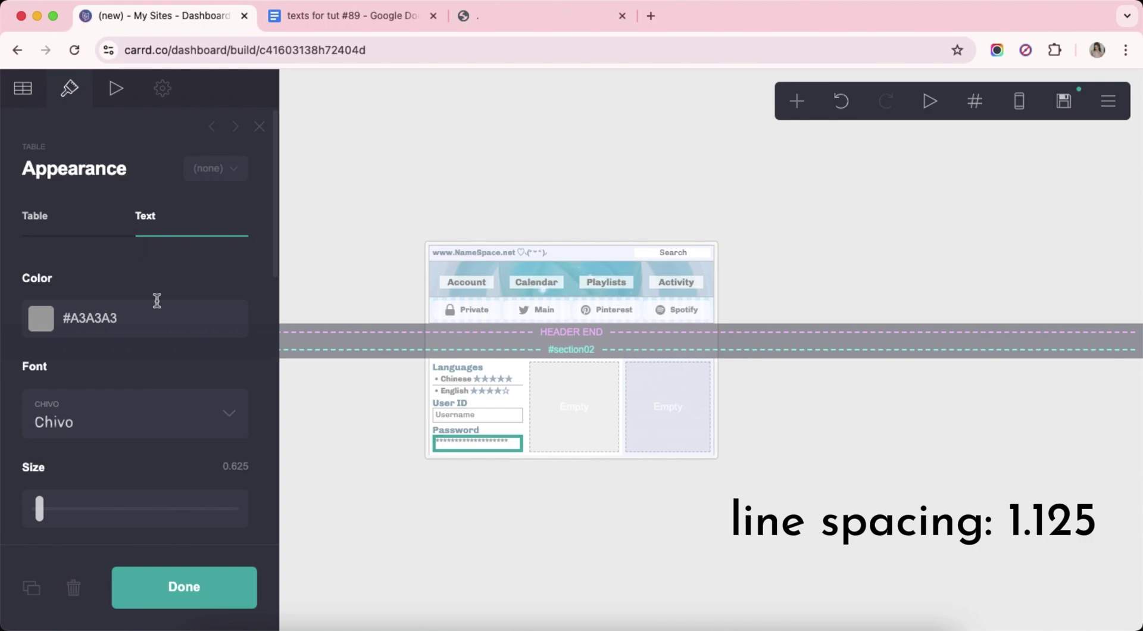
{"action": "scroll", "coordinate": [157, 302], "scroll_direction": "down", "scroll_amount": 5}
{"action": "left_click", "coordinate": [246, 327]}
{"action": "type", "text": "1"}
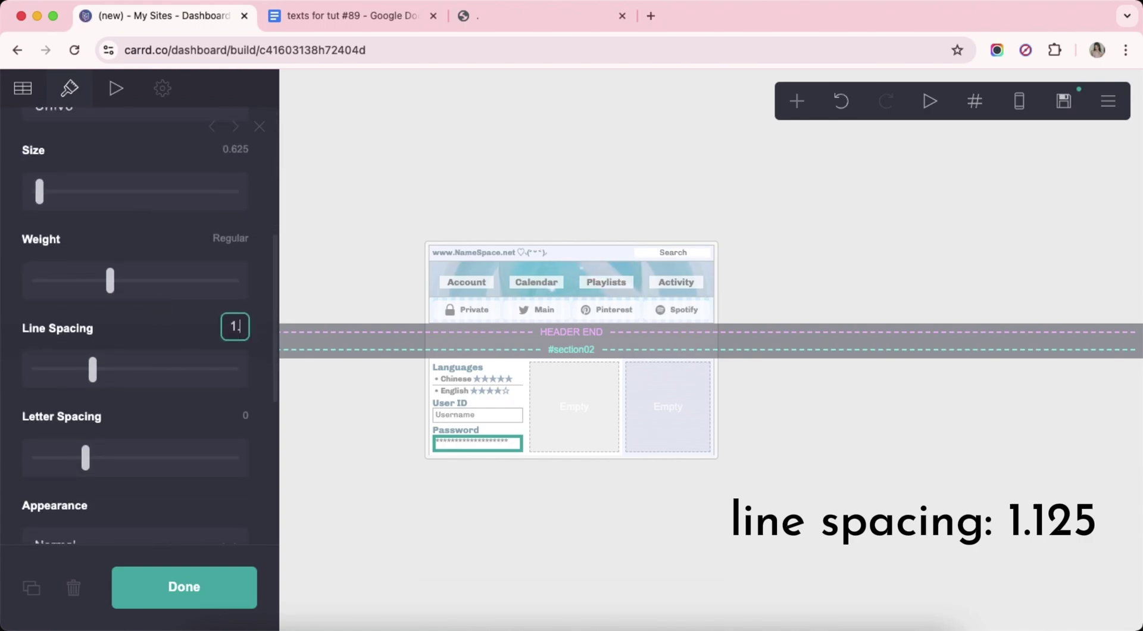
{"action": "type", "text": ".125"}
{"action": "scroll", "coordinate": [199, 424], "scroll_direction": "down", "scroll_amount": 6}
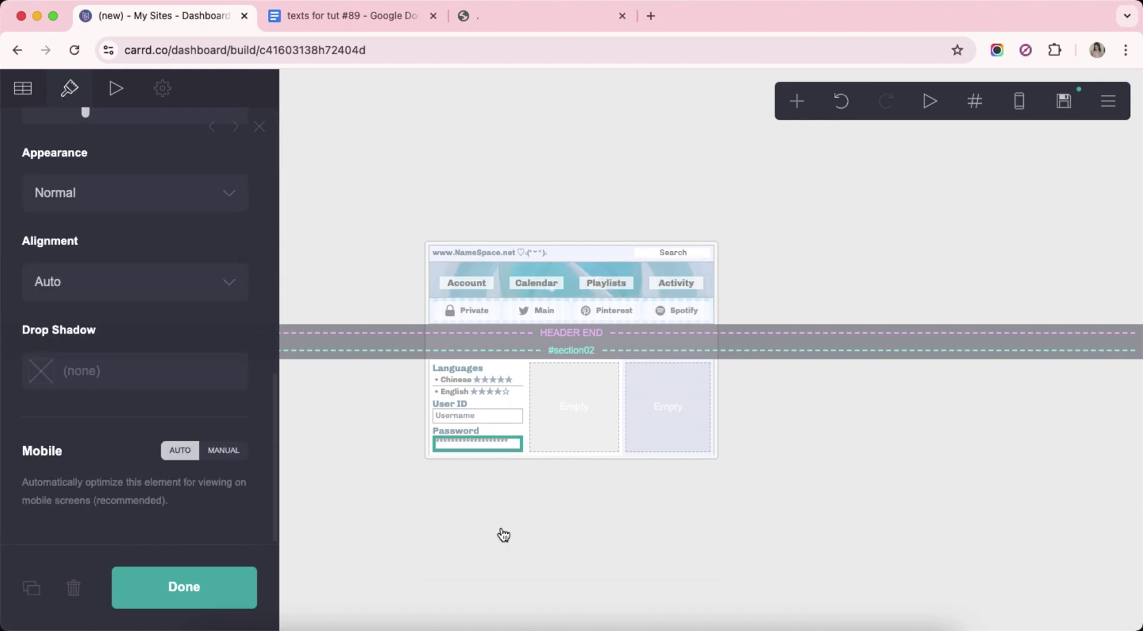
{"action": "left_click", "coordinate": [504, 534]}
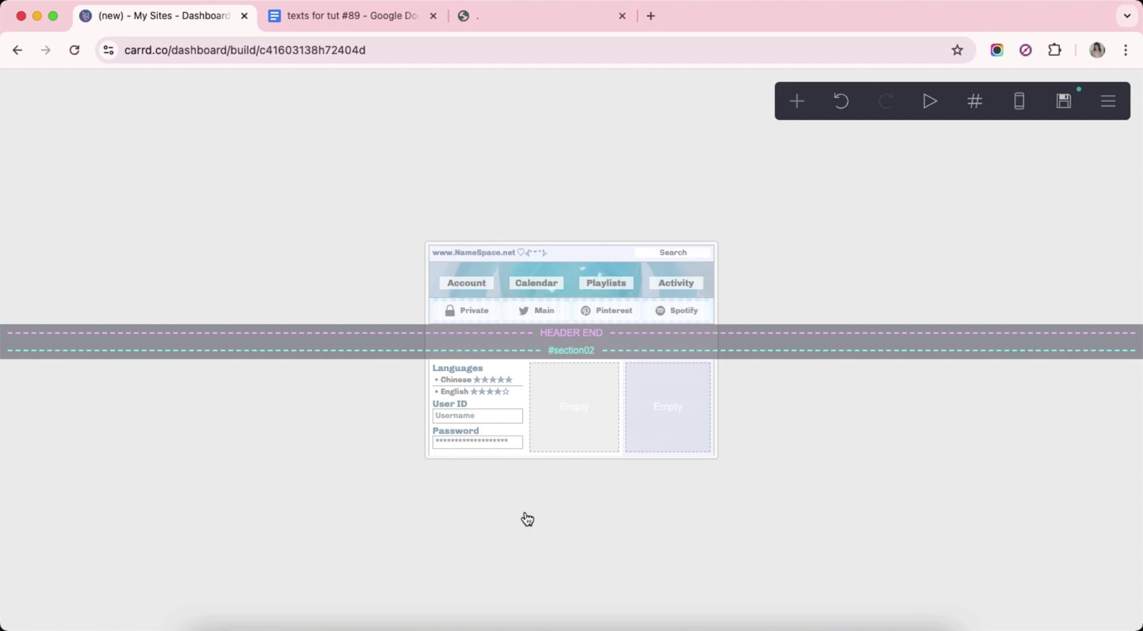
Add a text element below the asterisk table.
{"action": "left_click", "coordinate": [511, 447]}
{"action": "left_click", "coordinate": [797, 102]}
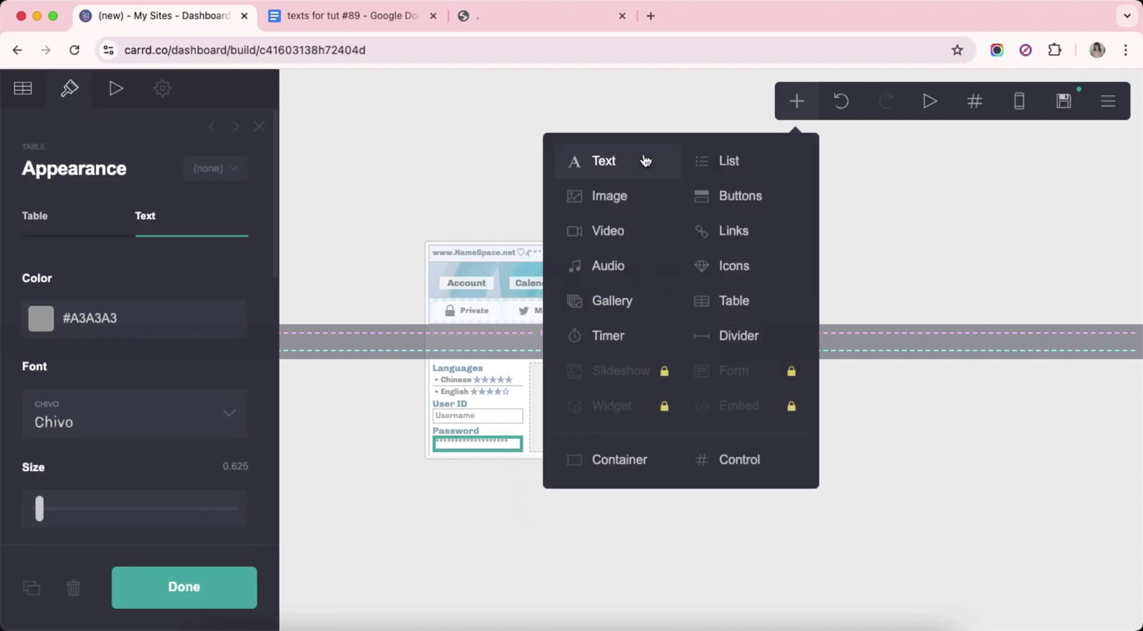
{"action": "left_click", "coordinate": [640, 160]}
Switch to the Google Docs text document and copy the formatted "Log In" and "Options" line.
{"action": "left_click", "coordinate": [342, 15]}
{"action": "scroll", "coordinate": [377, 349], "scroll_direction": "down", "scroll_amount": 3}
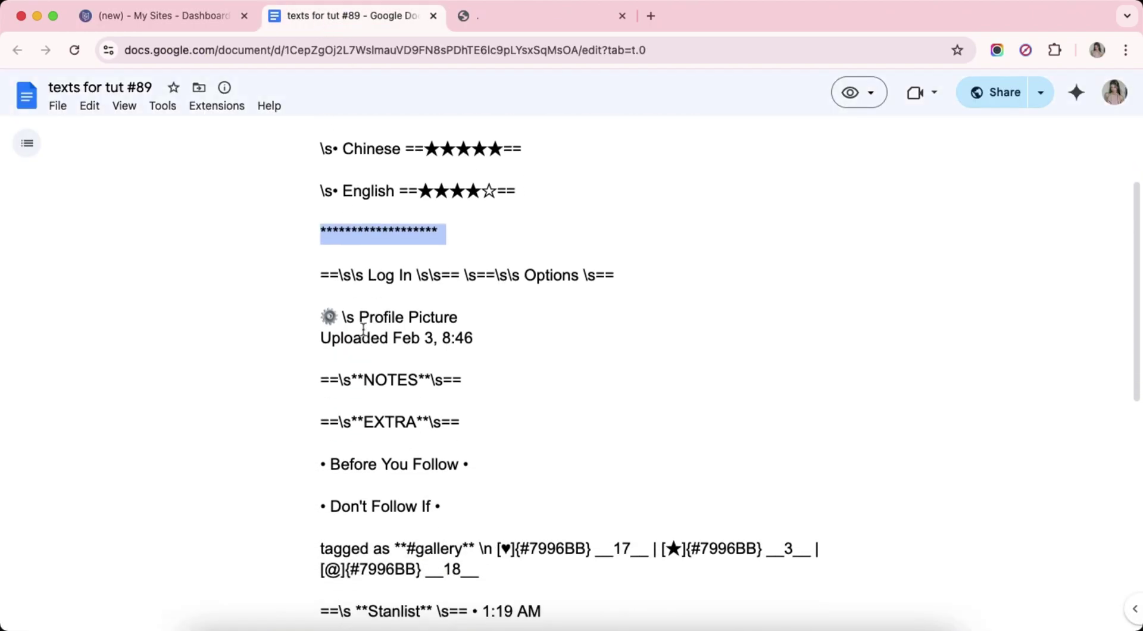
{"action": "left_click_drag", "start_coordinate": [322, 275], "coordinate": [360, 275]}
{"action": "triple_click", "coordinate": [513, 274]}
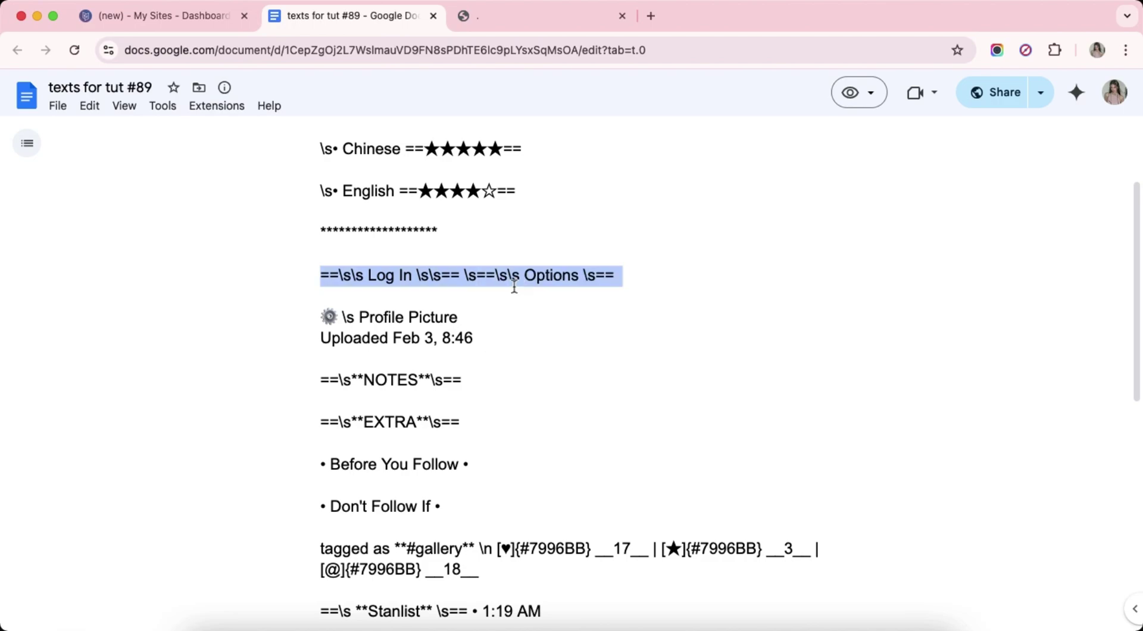
Switch back to Carrd and replace the new element's placeholder text with the copied Log In and Options line.
{"action": "left_click", "coordinate": [122, 18]}
{"action": "right_click", "coordinate": [60, 218]}
{"action": "left_click", "coordinate": [95, 324]}
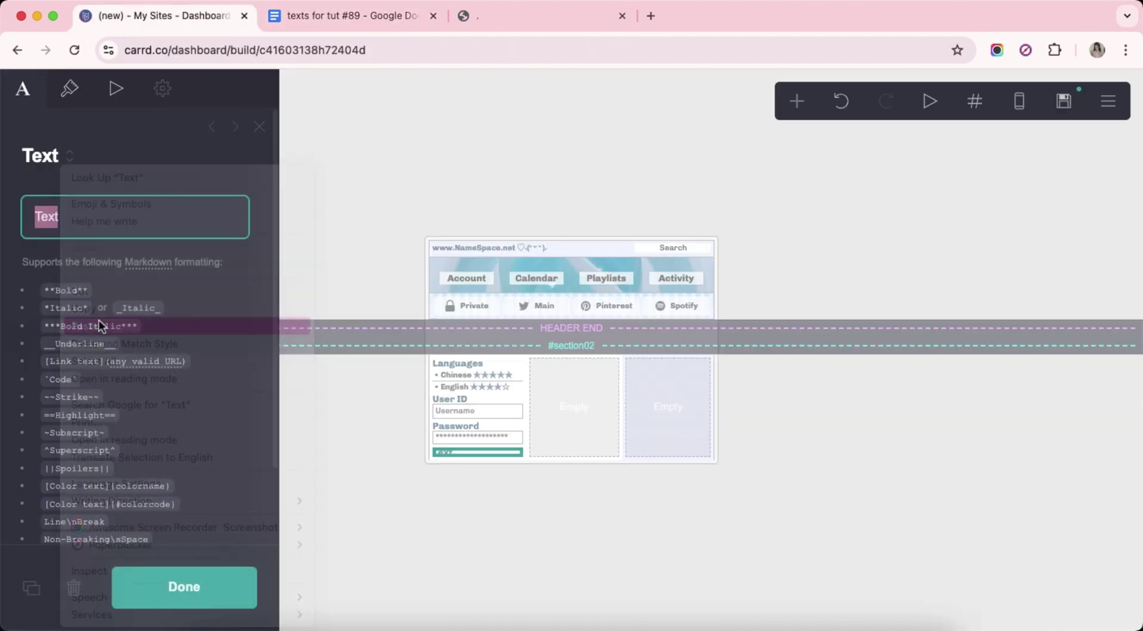
Set the Log In and Options text's color to #8390A3 and its highlight to #EBF0FF.
{"action": "left_click", "coordinate": [82, 89]}
{"action": "double_click", "coordinate": [166, 262]}
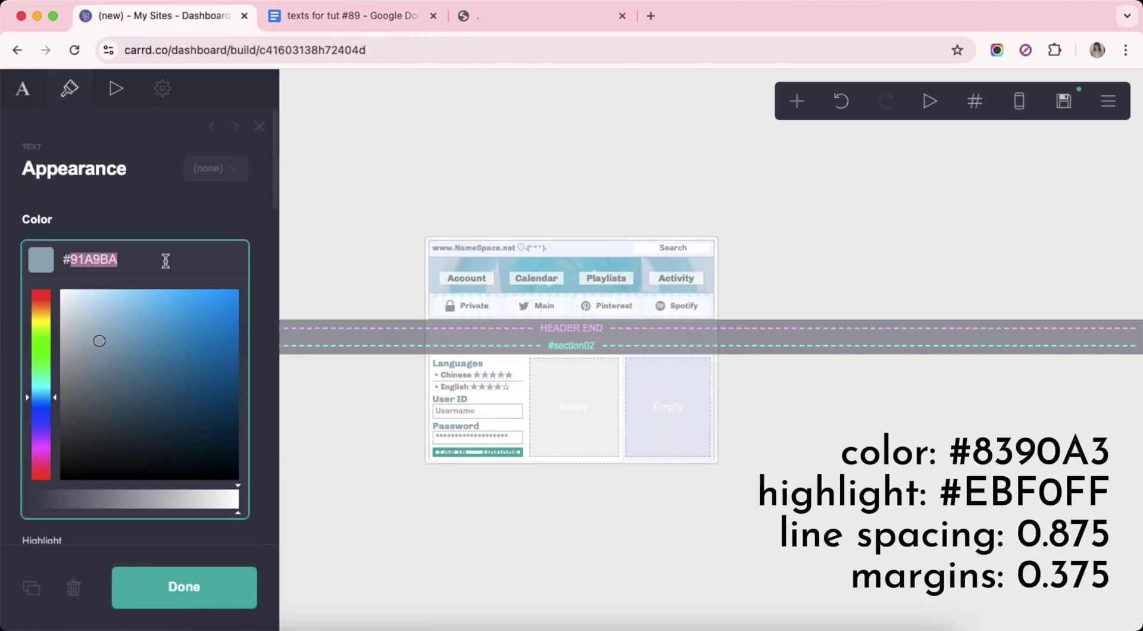
{"action": "type", "text": "8390A3"}
{"action": "key", "text": "Return"}
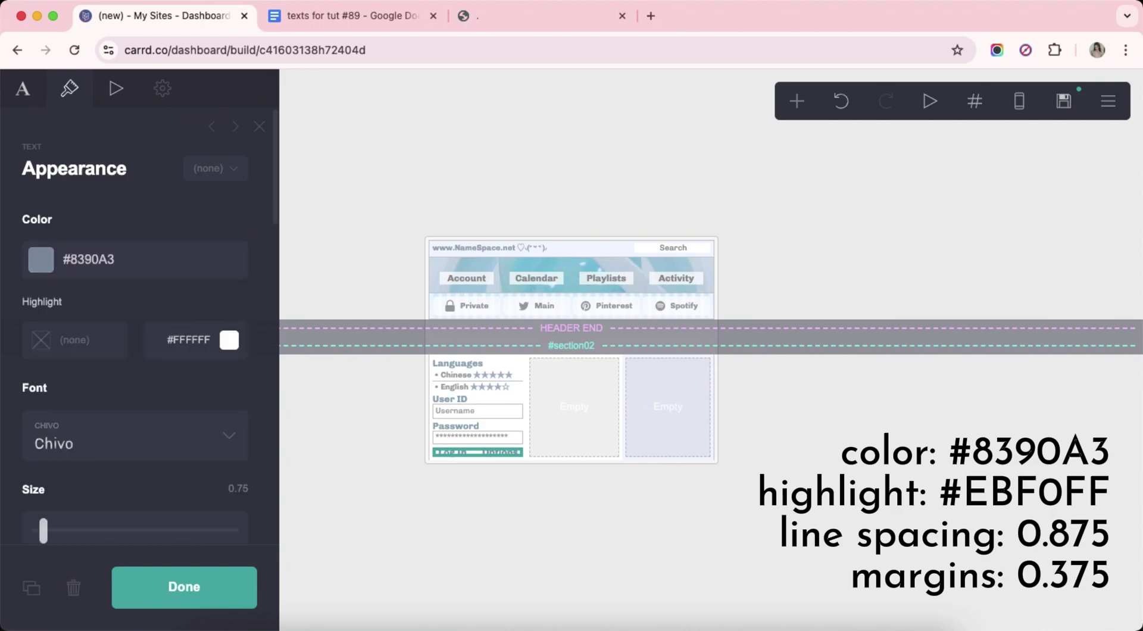
{"action": "double_click", "coordinate": [191, 344]}
{"action": "type", "text": "EBF0FF"}
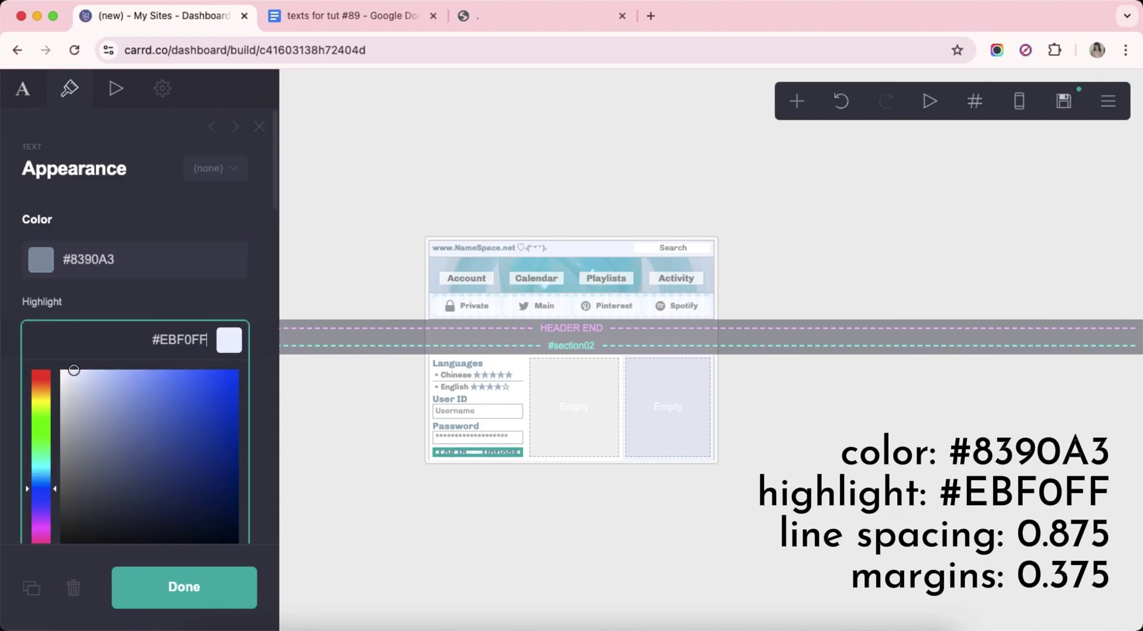
{"action": "key", "text": "Return"}
Set the Log In and Options text's line spacing to 0.875 and its margins to 0.375.
{"action": "scroll", "coordinate": [193, 345], "scroll_direction": "down", "scroll_amount": 2}
{"action": "scroll", "coordinate": [193, 345], "scroll_direction": "down", "scroll_amount": 4}
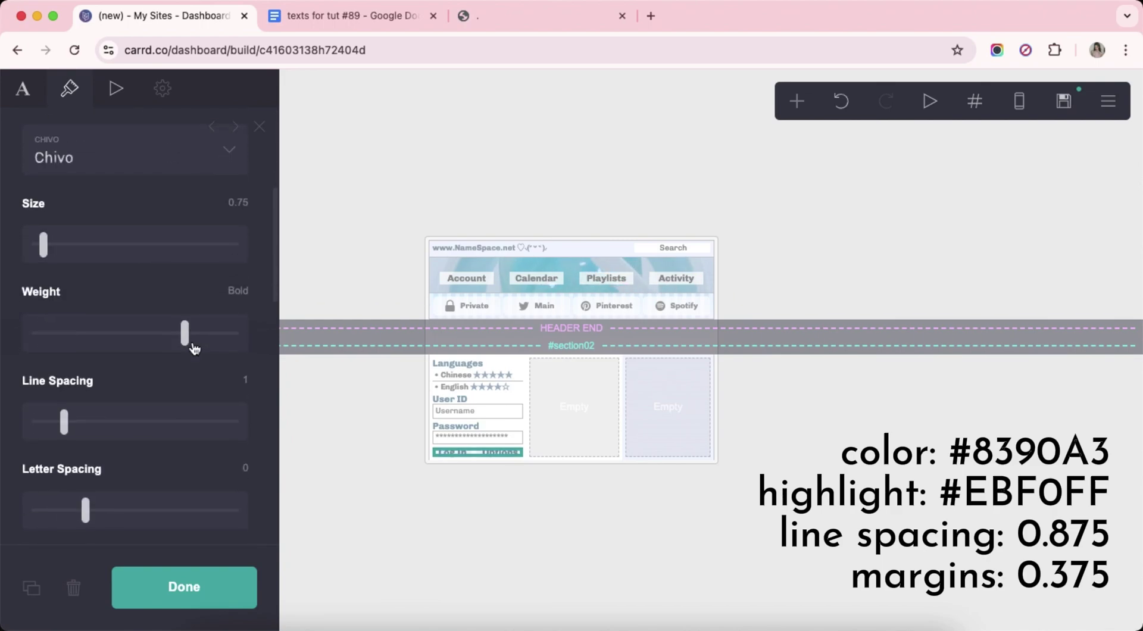
{"action": "key", "text": "Return"}
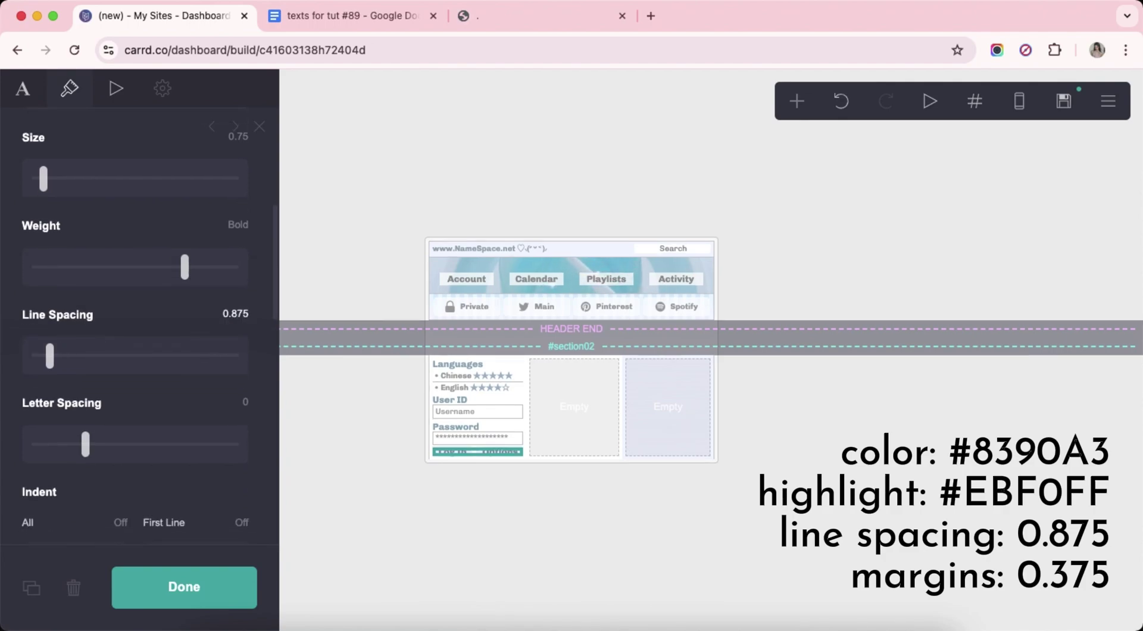
{"action": "scroll", "coordinate": [194, 345], "scroll_direction": "down", "scroll_amount": 6}
{"action": "left_click", "coordinate": [243, 276]}
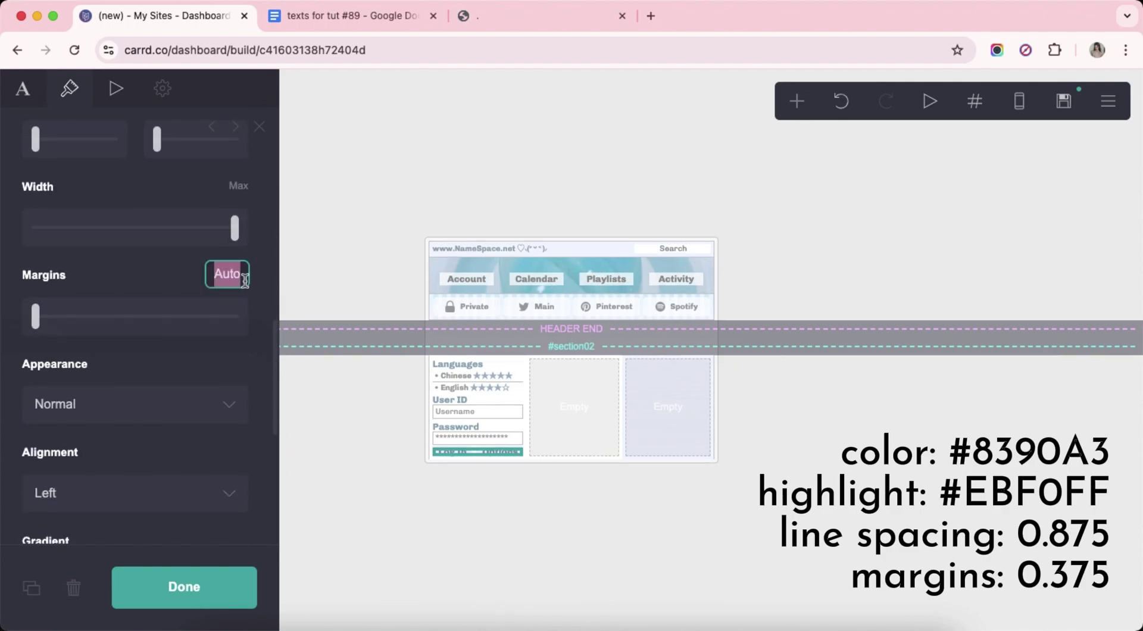
{"action": "type", "text": "0.375"}
{"action": "key", "text": "Return"}
{"action": "scroll", "coordinate": [212, 340], "scroll_direction": "down", "scroll_amount": 6}
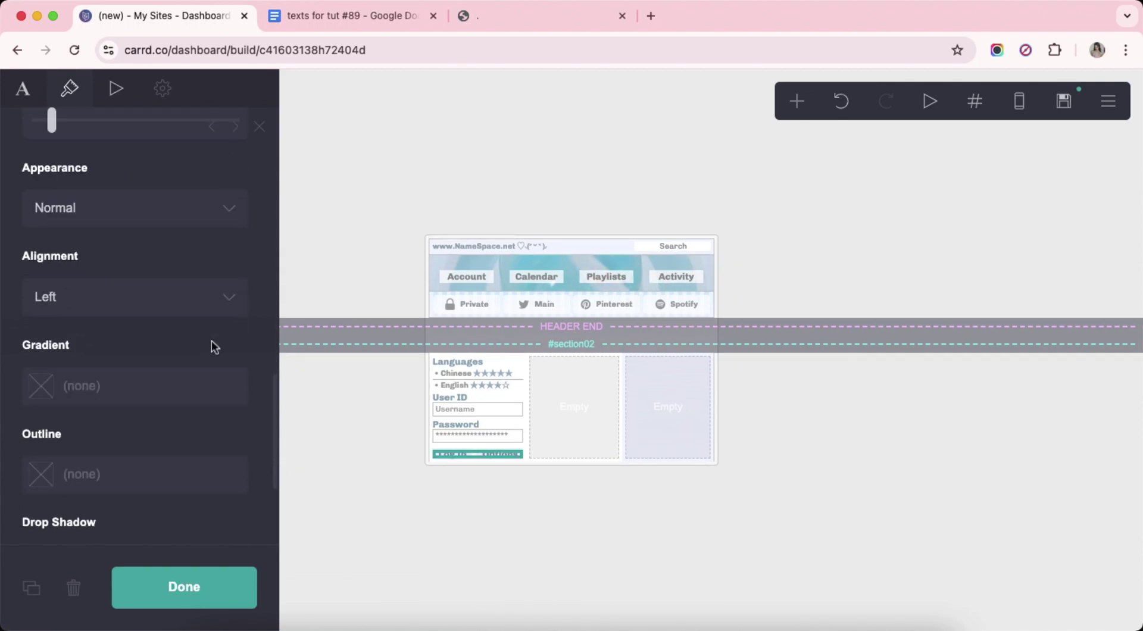
{"action": "left_click", "coordinate": [559, 542]}
Add a text element and place it in the empty middle column.
{"action": "left_click", "coordinate": [796, 101]}
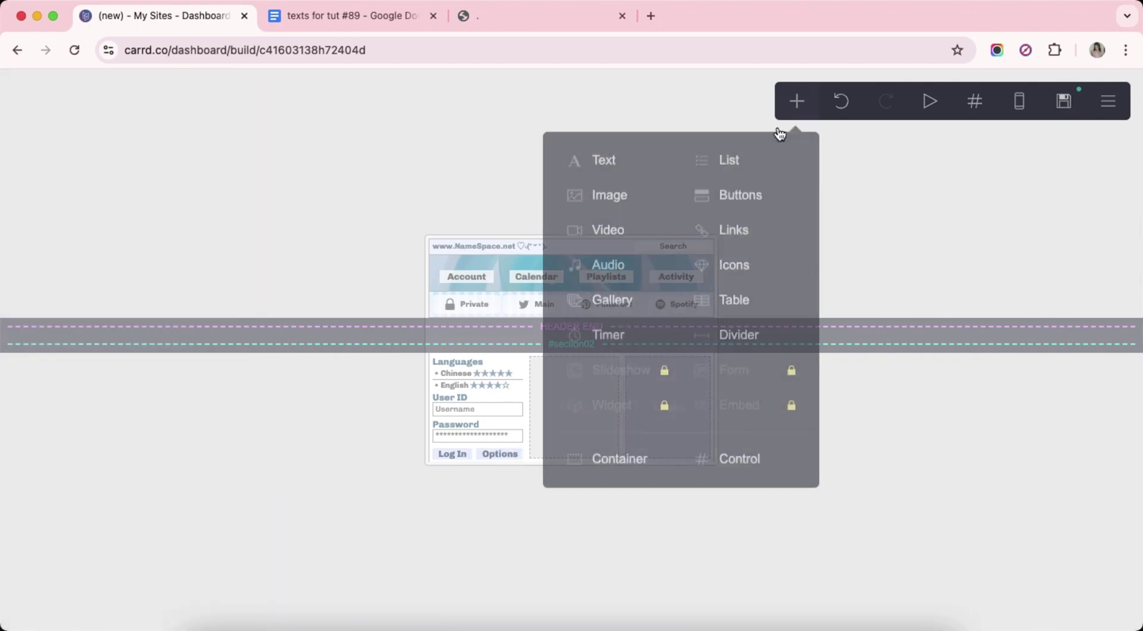
{"action": "left_click", "coordinate": [616, 169]}
{"action": "left_click_drag", "start_coordinate": [452, 472], "coordinate": [584, 395]}
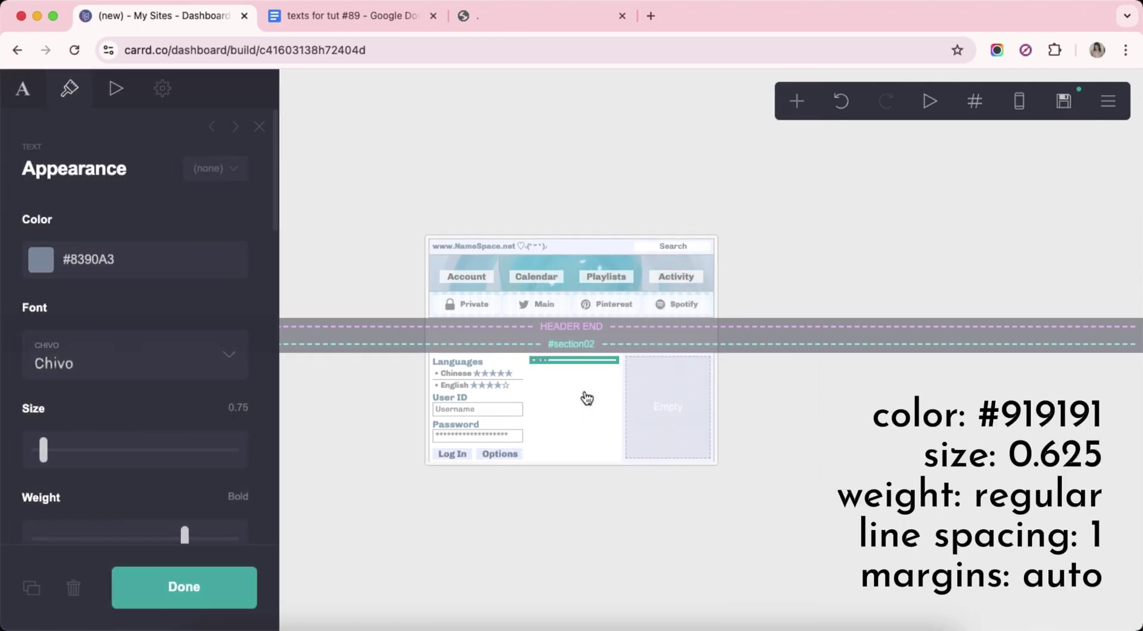
Set the middle column text's color to #919191, size to 0.625 and weight to Regular.
{"action": "left_click", "coordinate": [153, 259]}
{"action": "type", "text": "91919"}
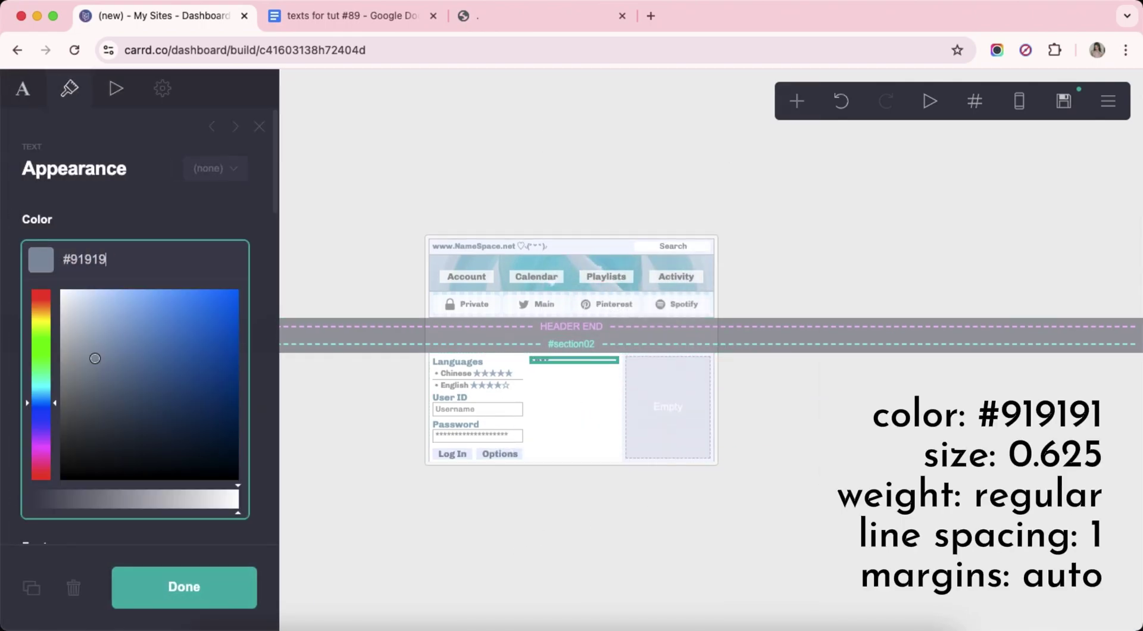
{"action": "type", "text": "1"}
{"action": "key", "text": "Return"}
{"action": "scroll", "coordinate": [176, 266], "scroll_direction": "down", "scroll_amount": 3}
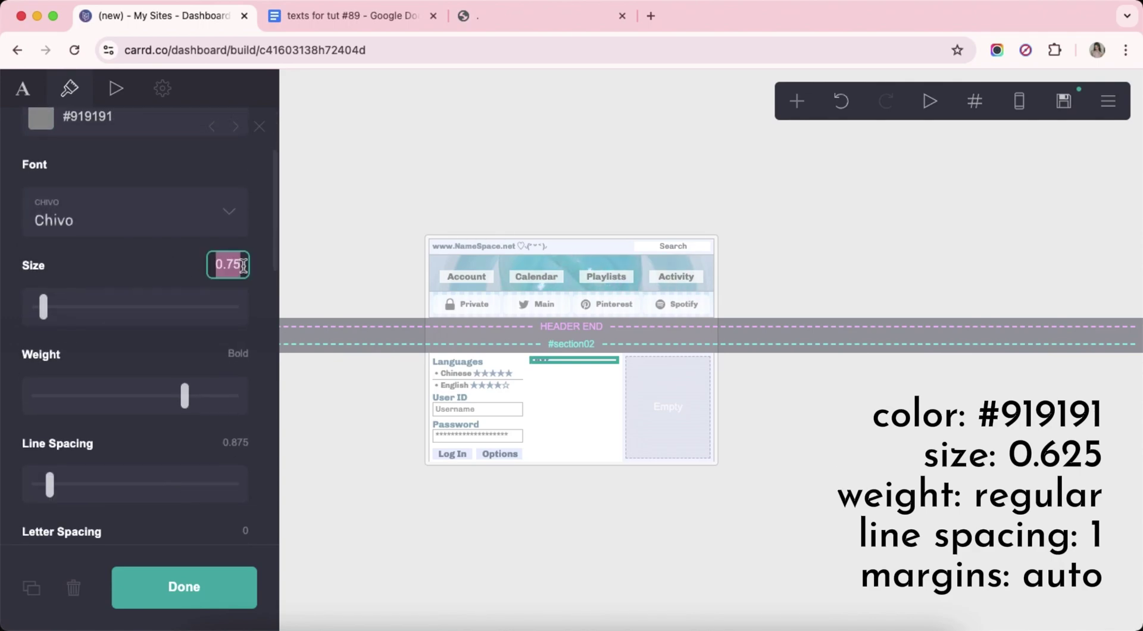
{"action": "scroll", "coordinate": [184, 358], "scroll_direction": "down", "scroll_amount": 1}
{"action": "left_click_drag", "start_coordinate": [184, 358], "coordinate": [110, 358]}
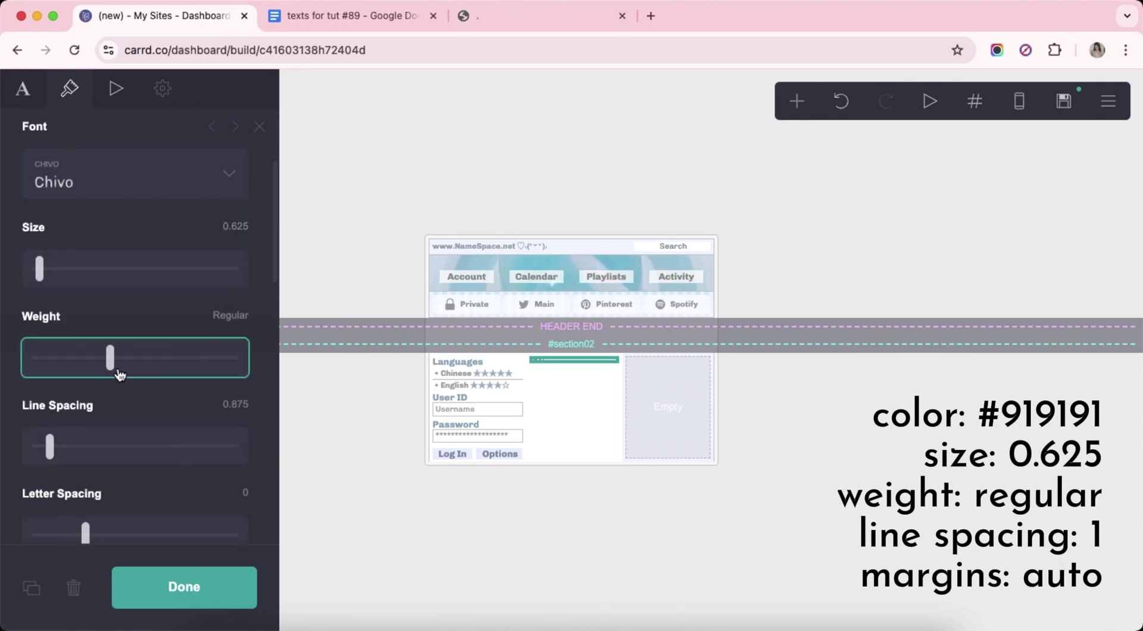
Set the middle column text's line spacing to 1 and its margins to Auto.
{"action": "scroll", "coordinate": [173, 401], "scroll_direction": "down", "scroll_amount": 2}
{"action": "left_click", "coordinate": [241, 334]}
{"action": "type", "text": "1"}
{"action": "key", "text": "Return"}
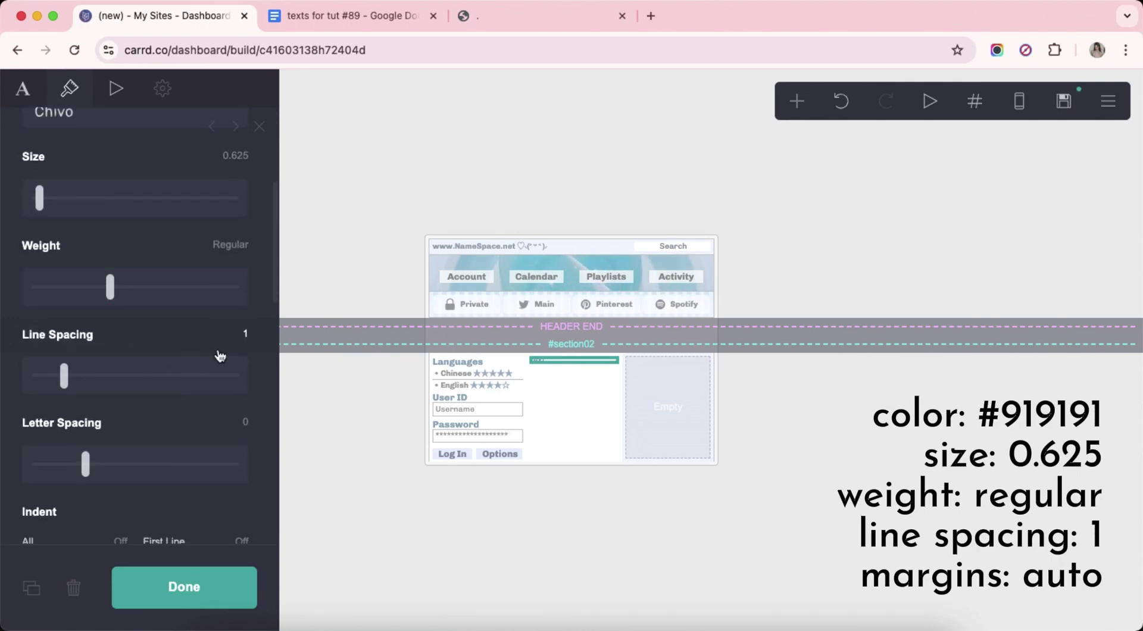
{"action": "scroll", "coordinate": [155, 350], "scroll_direction": "down", "scroll_amount": 7}
{"action": "left_click", "coordinate": [30, 346]}
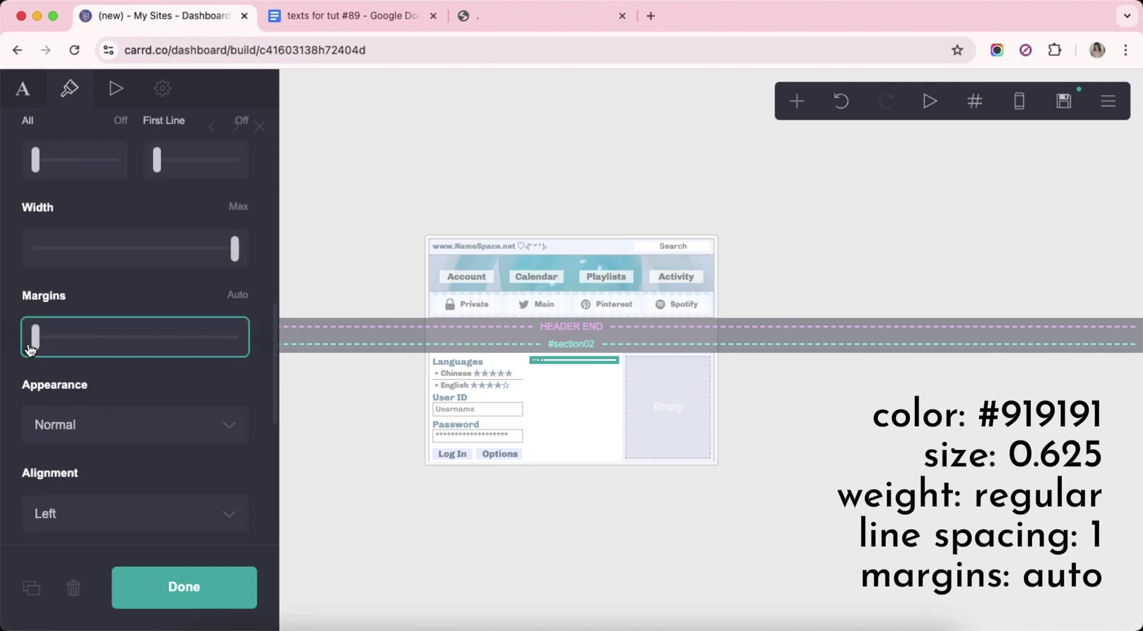
{"action": "scroll", "coordinate": [140, 381], "scroll_direction": "down", "scroll_amount": 4}
{"action": "scroll", "coordinate": [89, 238], "scroll_direction": "up", "scroll_amount": 10}
Replace the middle column's text with "name age pronouns basic info" followed by repeated "info" filler, trimmed to about six lines in the column.
{"action": "left_click", "coordinate": [23, 88]}
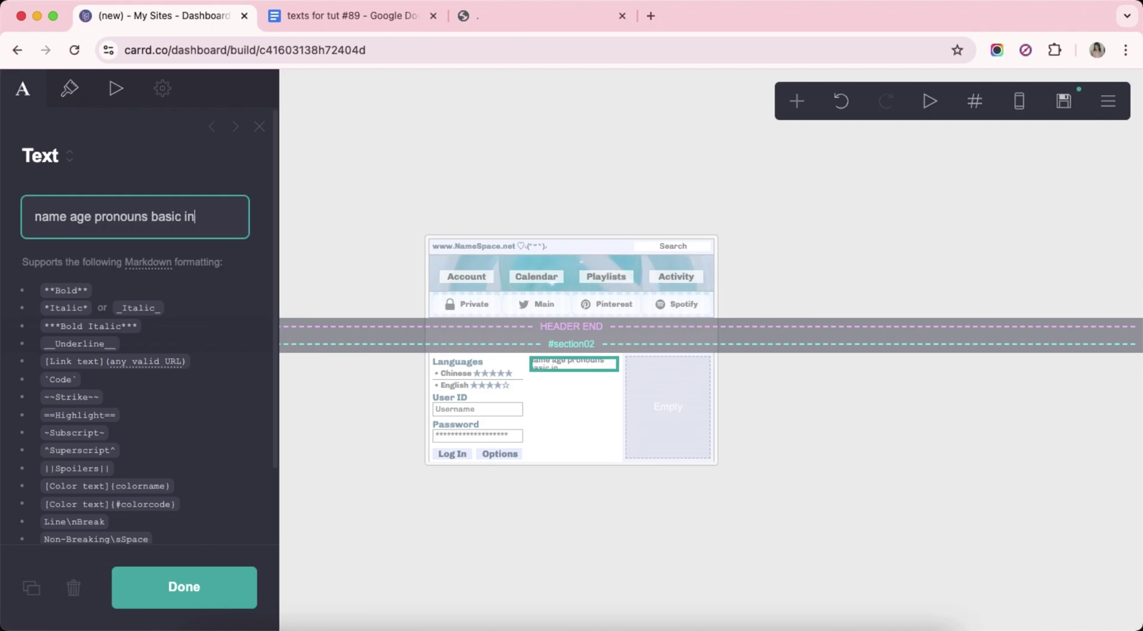
{"action": "type", "text": "fo info info info info info info info info info info info info info info info info info info info info info info info info info info info info info info info info"}
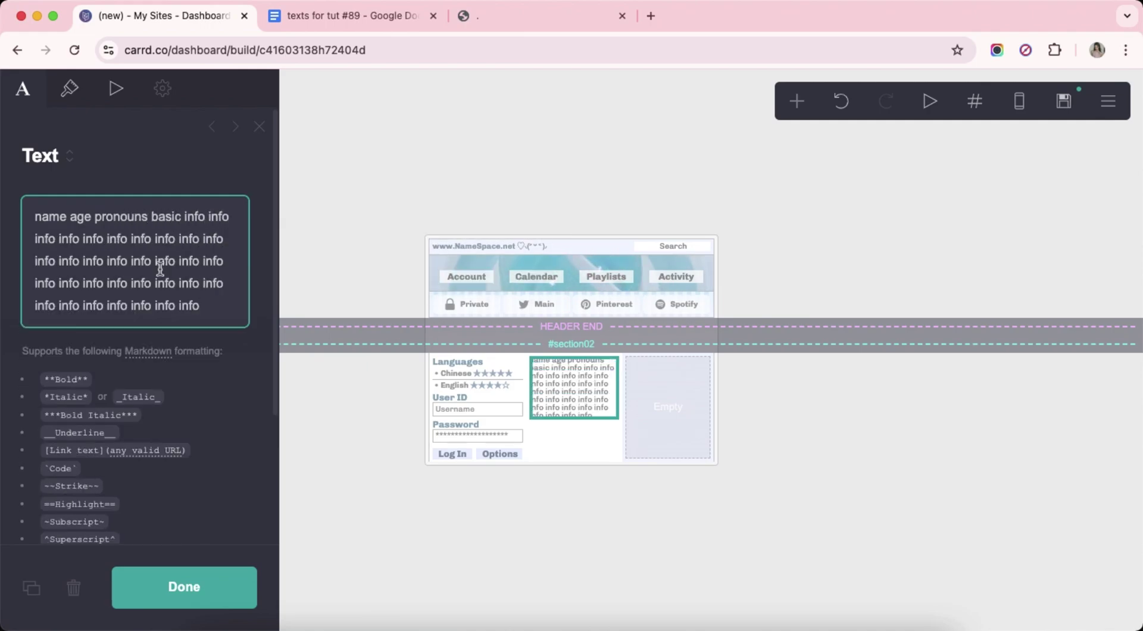
{"action": "left_click_drag", "start_coordinate": [176, 286], "coordinate": [217, 322]}
{"action": "key", "text": "BackSpace"}
{"action": "left_click", "coordinate": [553, 541]}
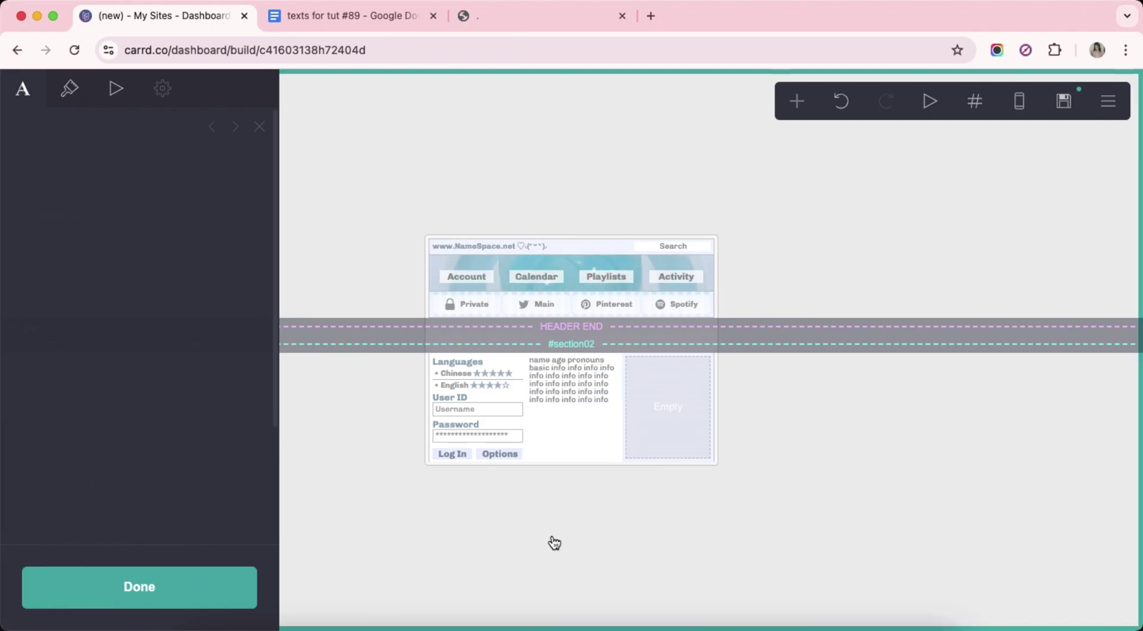
Add a buttons element below the info text in the middle column.
{"action": "left_click", "coordinate": [588, 397]}
{"action": "left_click", "coordinate": [796, 101]}
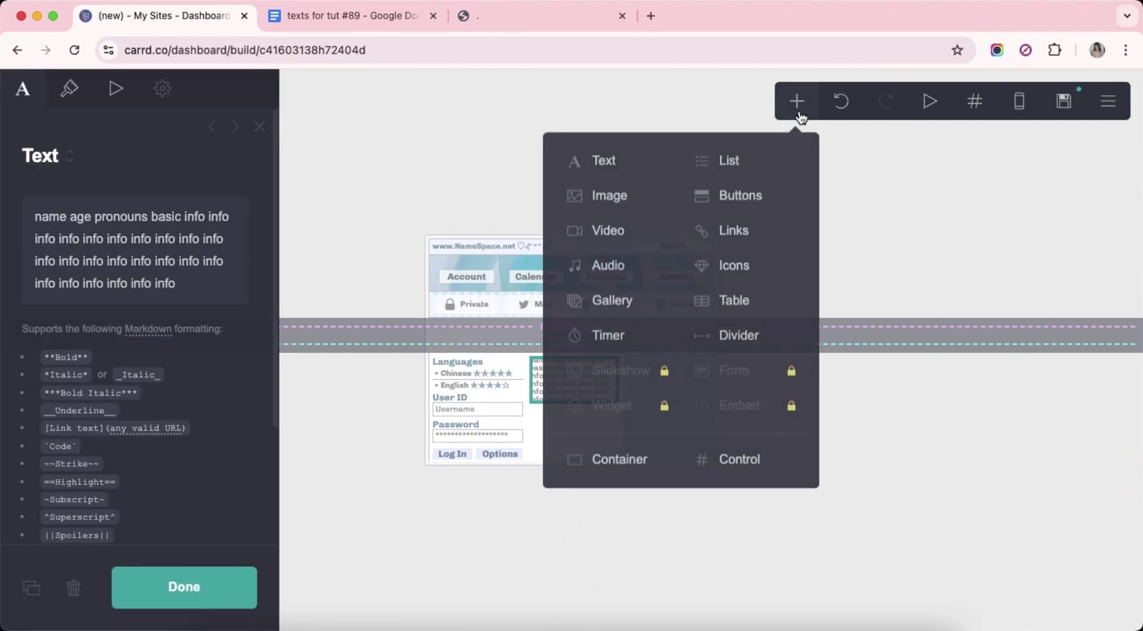
{"action": "left_click", "coordinate": [769, 191]}
Label the two new buttons Request and Block.
{"action": "left_click", "coordinate": [173, 298]}
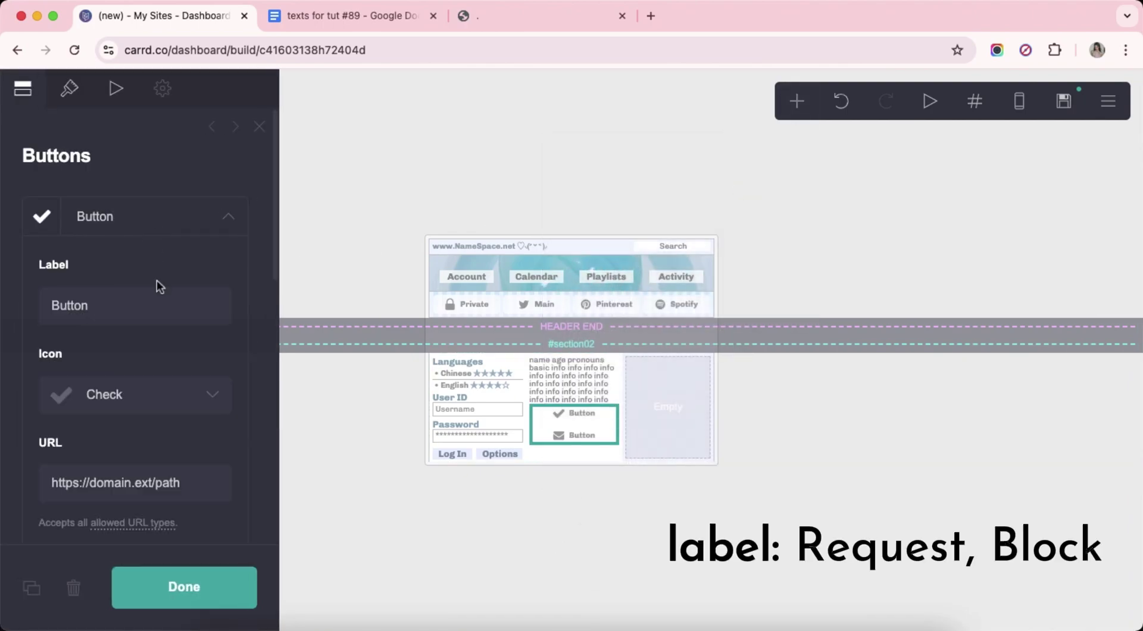
{"action": "type", "text": "Req"}
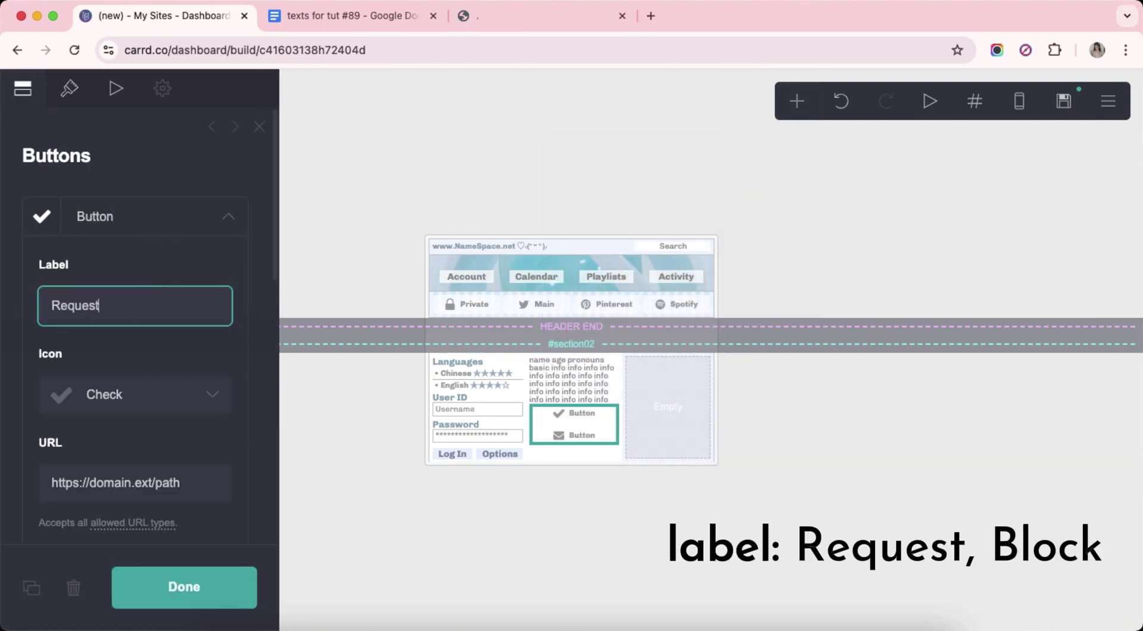
{"action": "type", "text": "uest"}
{"action": "left_click", "coordinate": [136, 220]}
{"action": "left_click", "coordinate": [133, 266]}
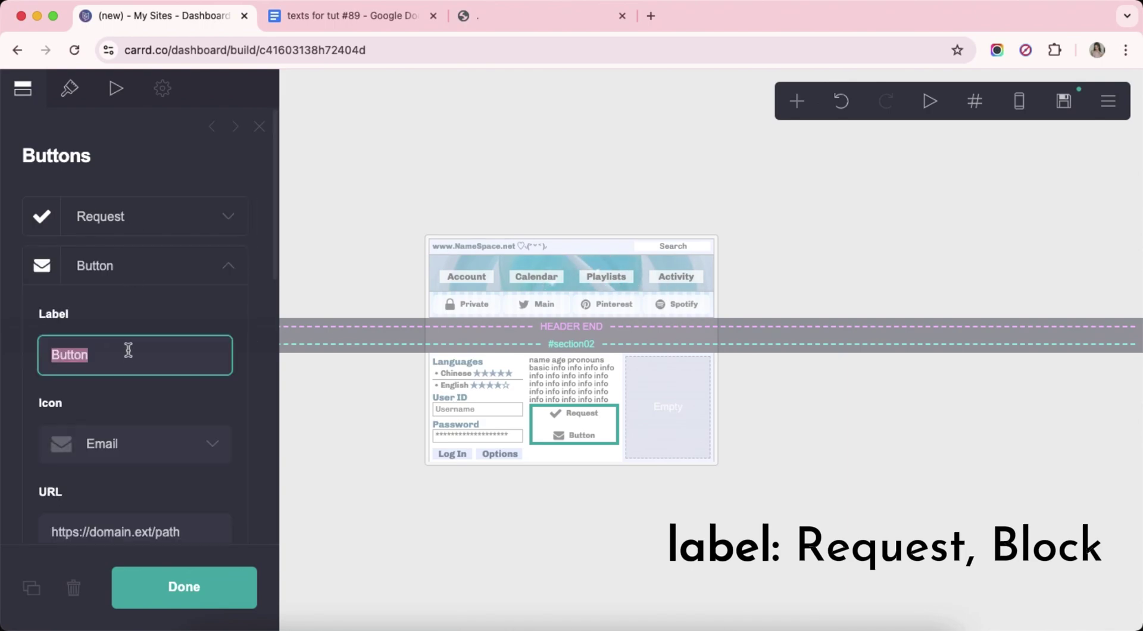
{"action": "type", "text": "Block"}
{"action": "left_click", "coordinate": [127, 312]}
{"action": "left_click", "coordinate": [131, 265]}
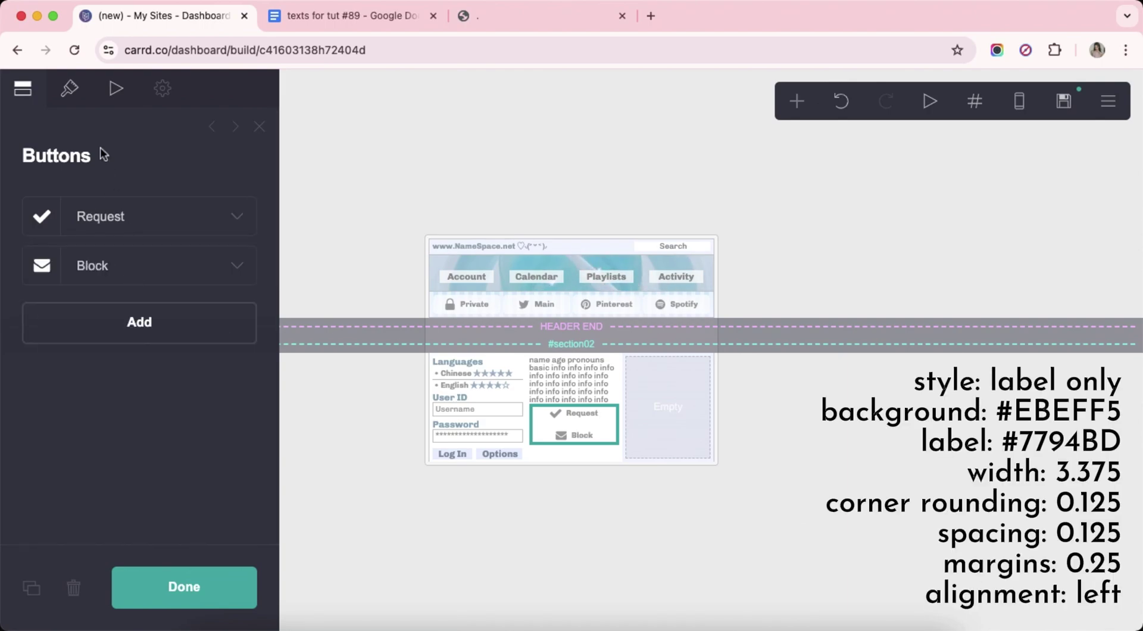
Set the Request and Block buttons to the Label Only style with background color #EBEFF5.
{"action": "left_click", "coordinate": [70, 88]}
{"action": "left_click", "coordinate": [81, 311]}
{"action": "left_click", "coordinate": [84, 292]}
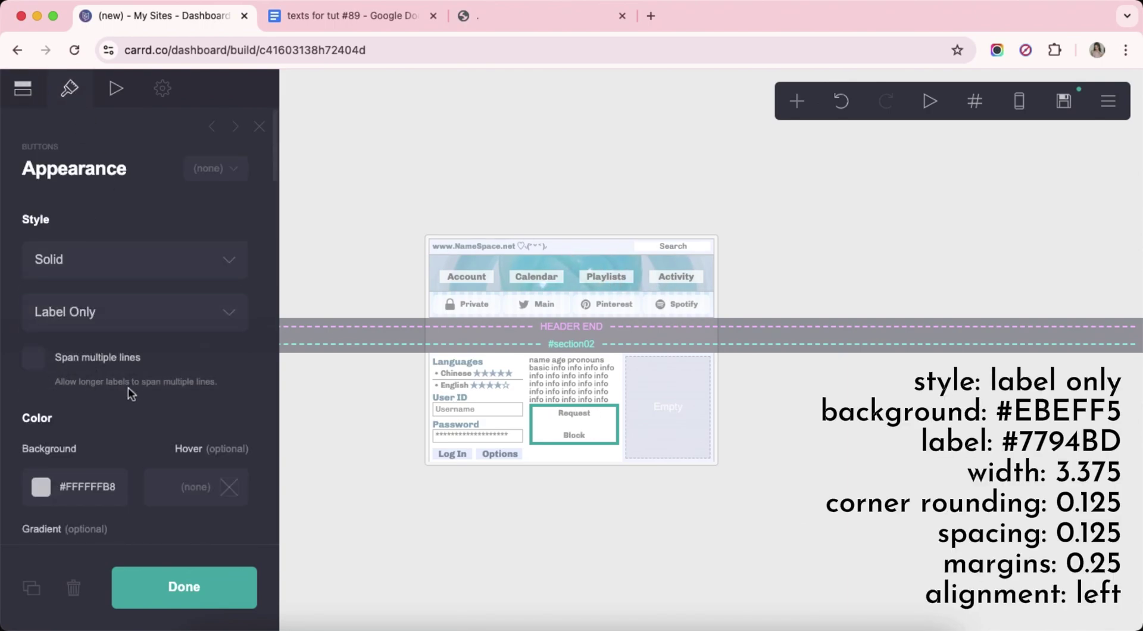
{"action": "scroll", "coordinate": [127, 387], "scroll_direction": "down", "scroll_amount": 4}
{"action": "left_click", "coordinate": [122, 267]}
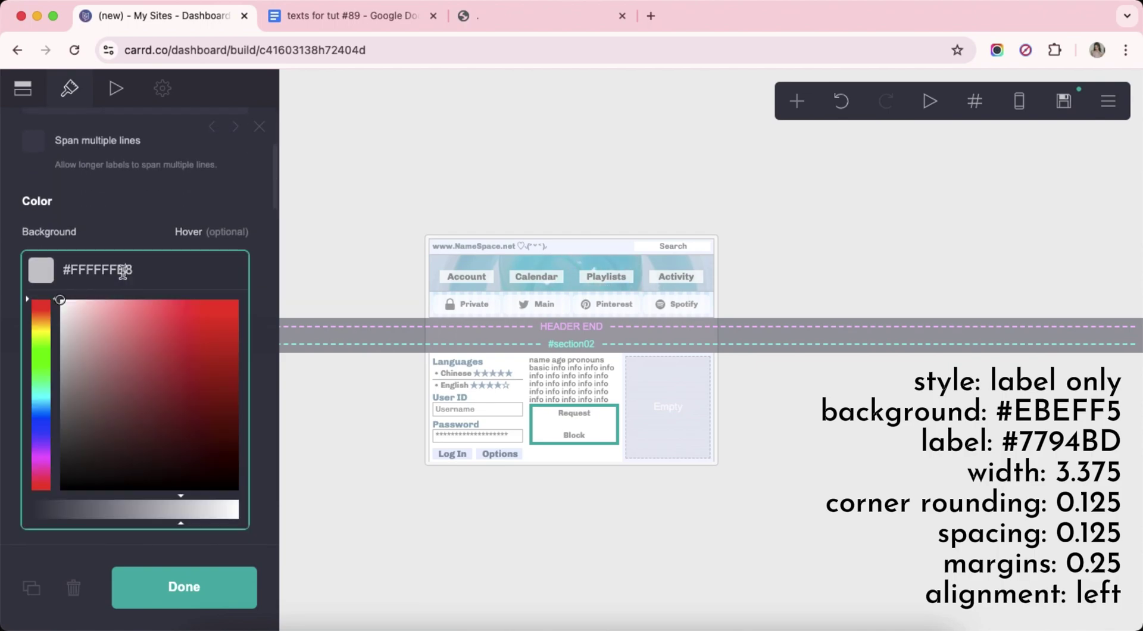
{"action": "key", "text": "ctrl+a"}
{"action": "type", "text": "#EBEFF5"}
{"action": "key", "text": "Return"}
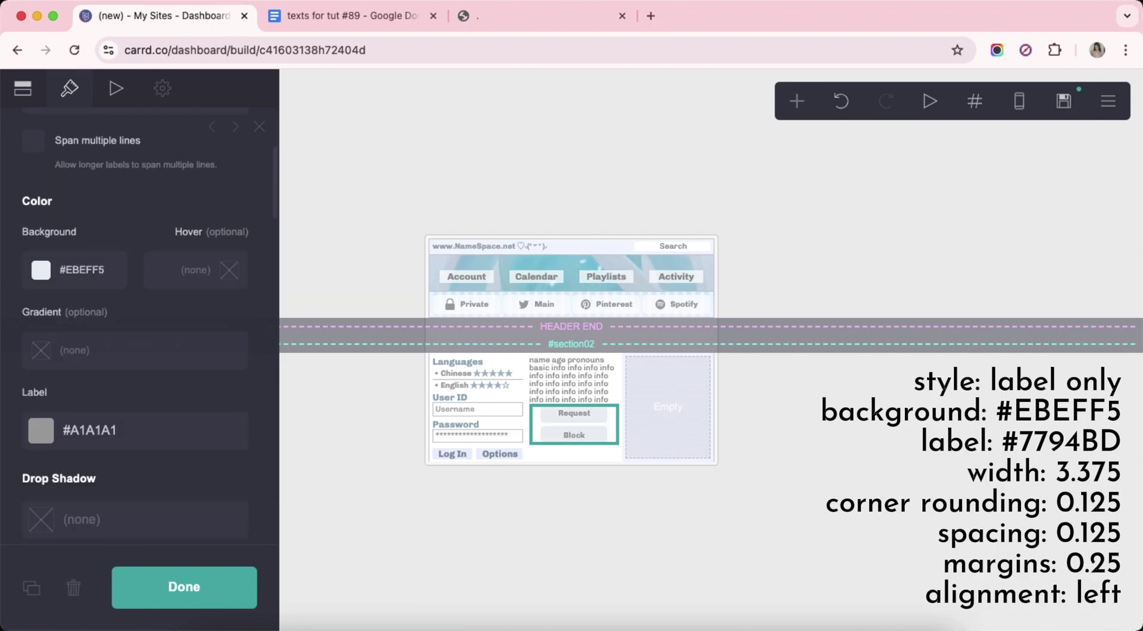
Set the label color of the Request and Block buttons to #7794BD.
{"action": "scroll", "coordinate": [155, 286], "scroll_direction": "down", "scroll_amount": 3}
{"action": "left_click", "coordinate": [165, 292]}
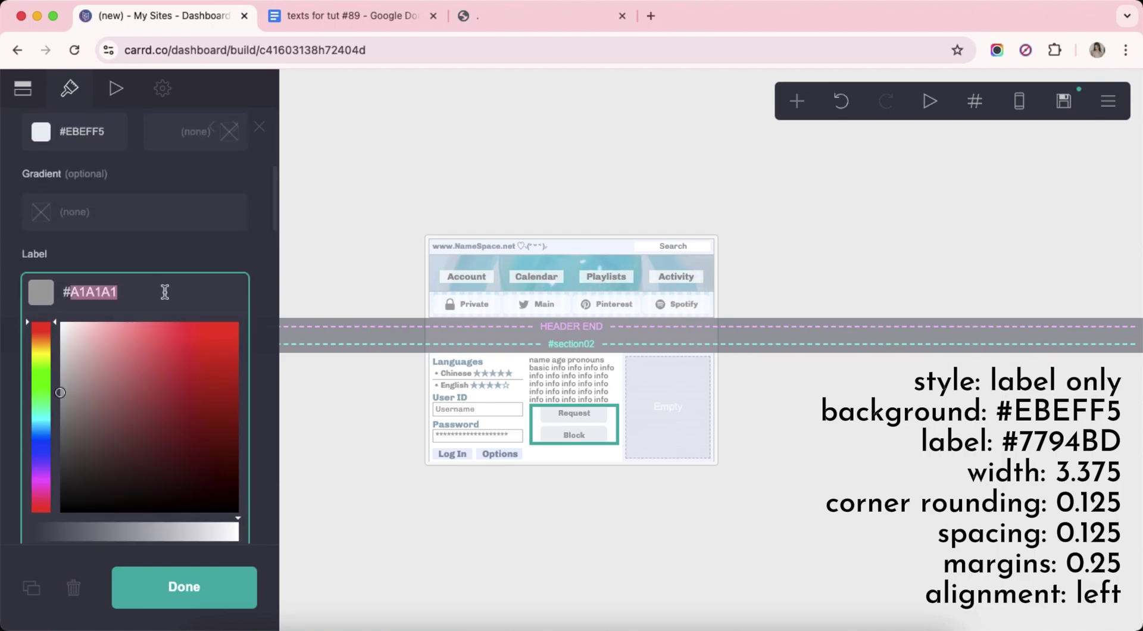
{"action": "type", "text": "#7794BD"}
{"action": "key", "text": "Return"}
Set the Request and Block buttons' width to 3.375 and corner rounding to 0.125.
{"action": "scroll", "coordinate": [137, 357], "scroll_direction": "down", "scroll_amount": 5}
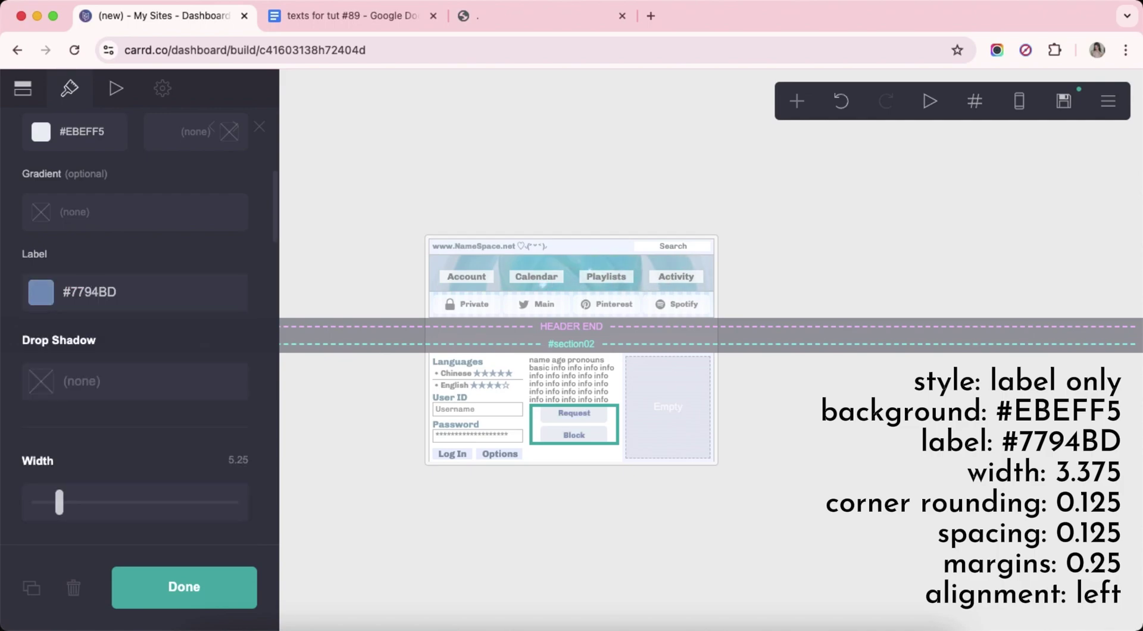
{"action": "type", "text": "3."}
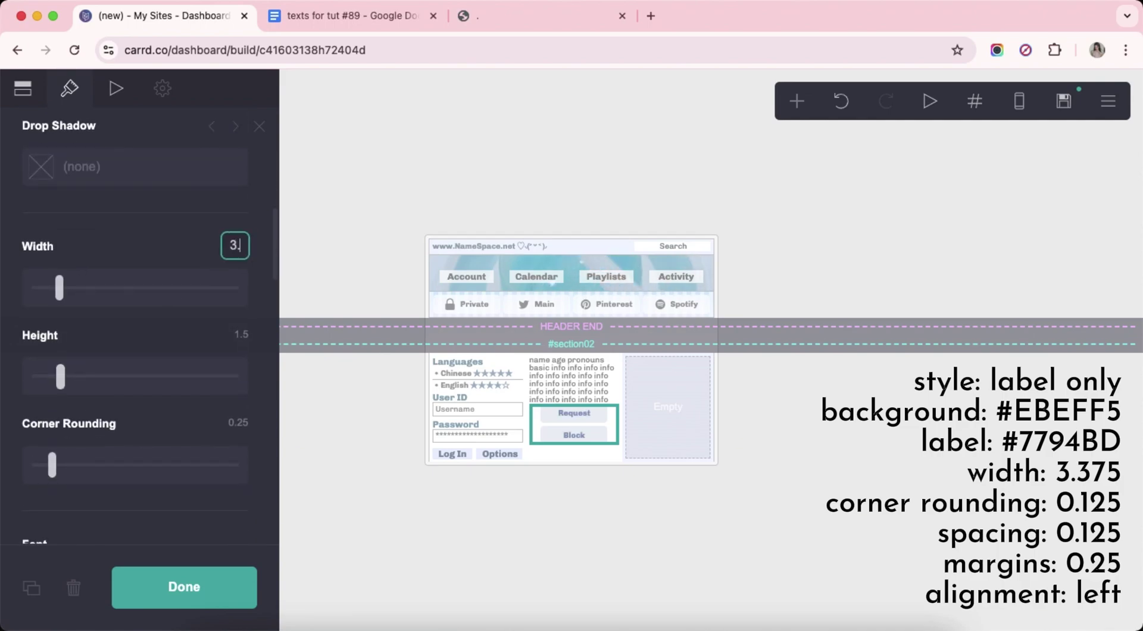
{"action": "type", "text": "375"}
{"action": "key", "text": "Return"}
{"action": "scroll", "coordinate": [253, 346], "scroll_direction": "down", "scroll_amount": 2}
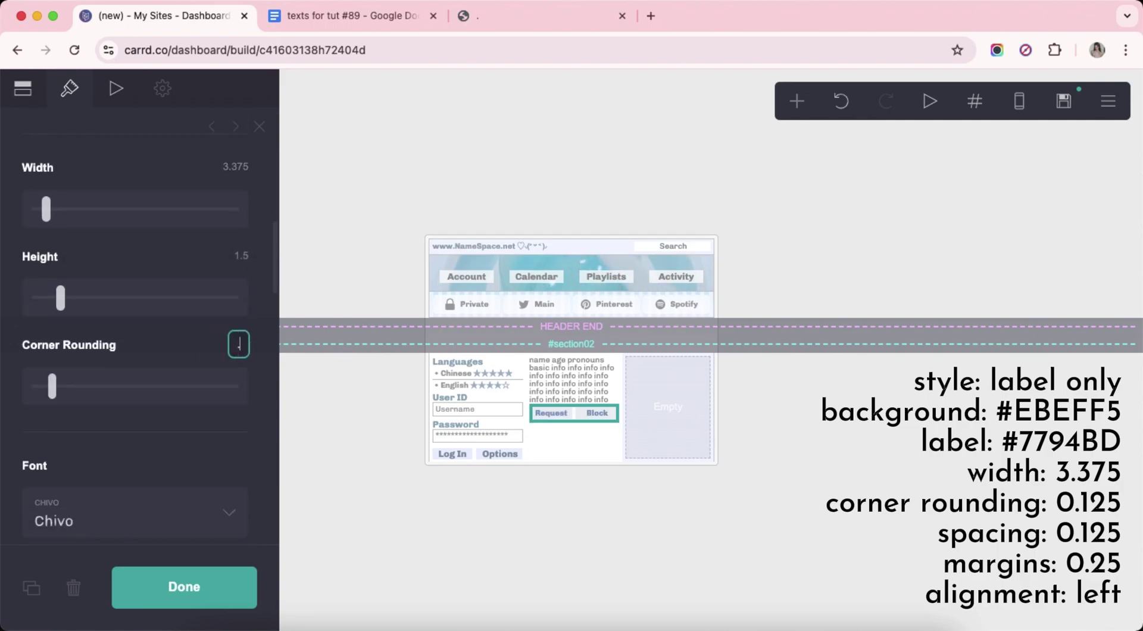
{"action": "scroll", "coordinate": [153, 356], "scroll_direction": "down", "scroll_amount": 6}
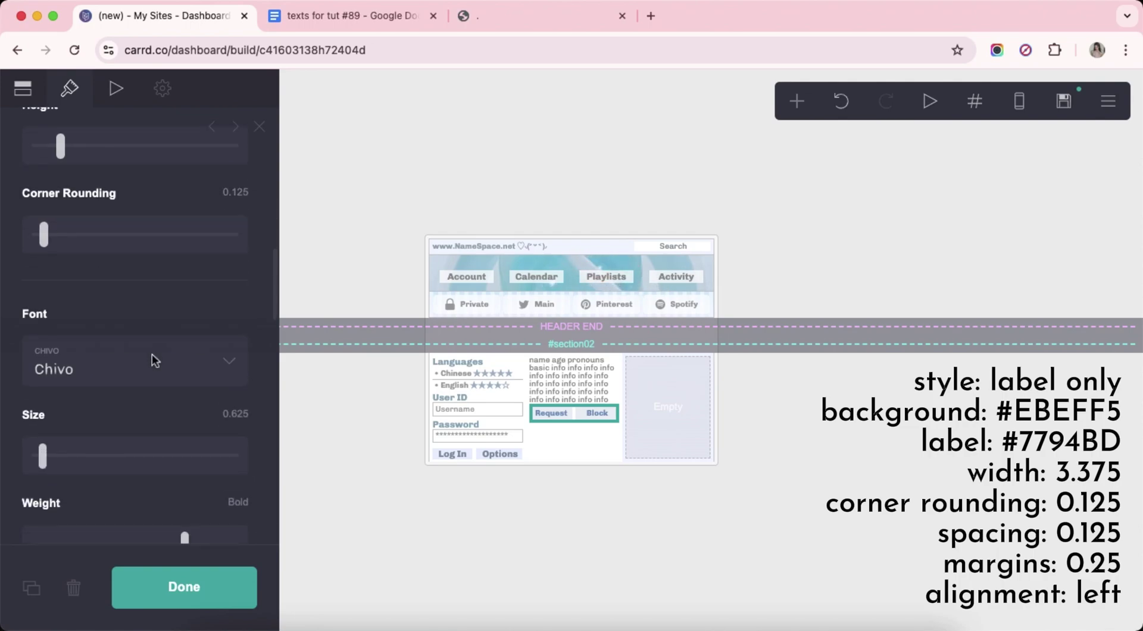
Set the Request and Block buttons' spacing to 0.125 and margins to 0.25.
{"action": "scroll", "coordinate": [151, 353], "scroll_direction": "down", "scroll_amount": 5}
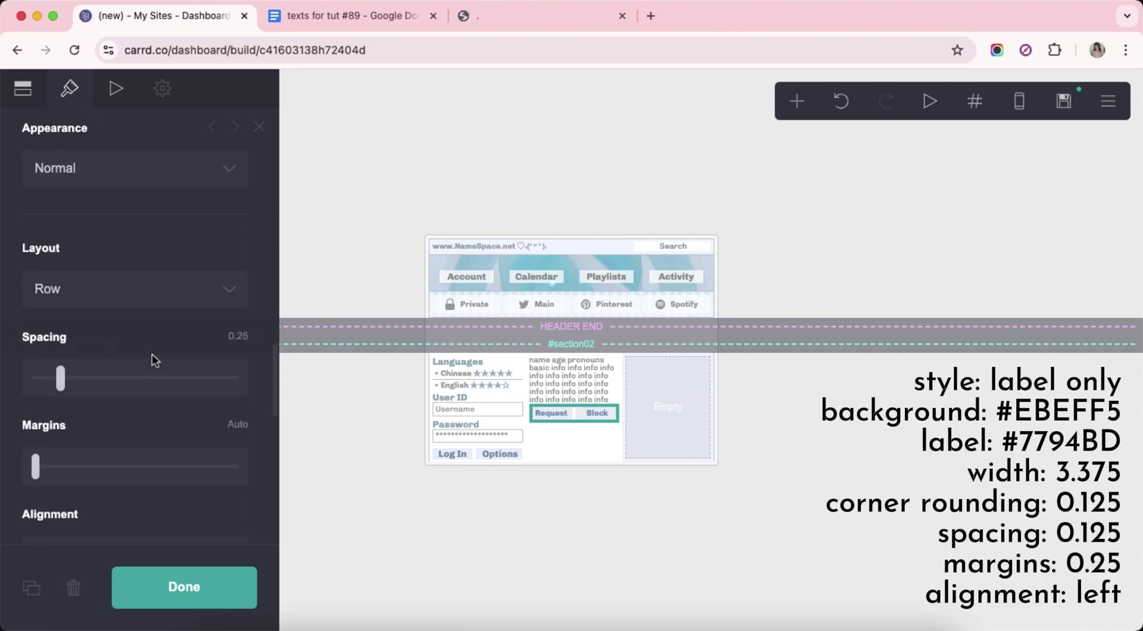
{"action": "left_click", "coordinate": [245, 263]}
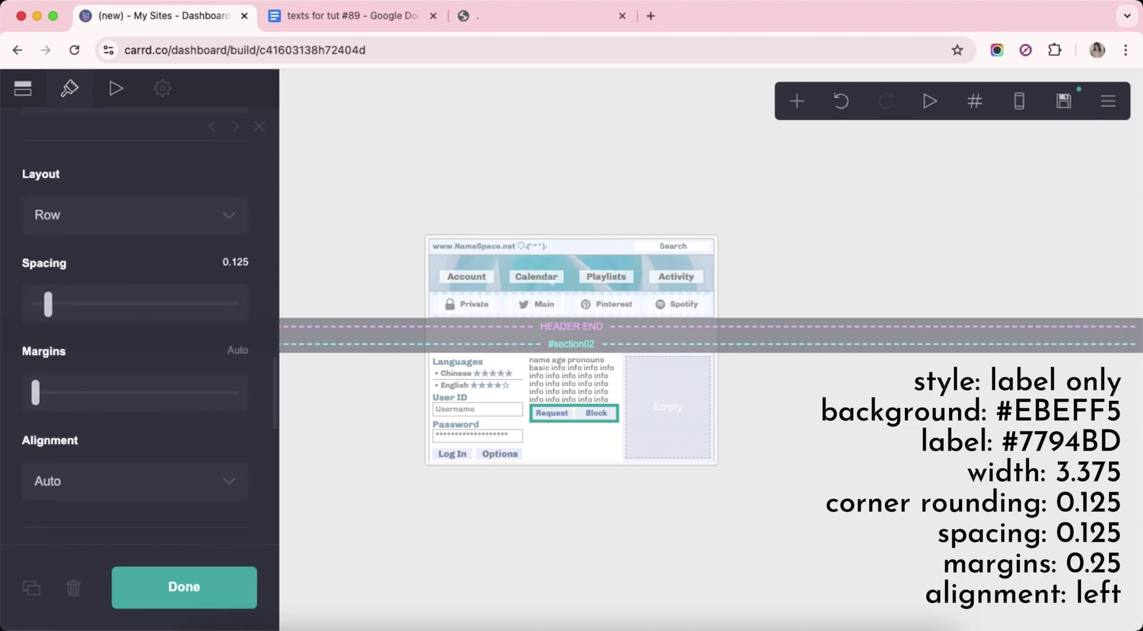
{"action": "key", "text": "Return"}
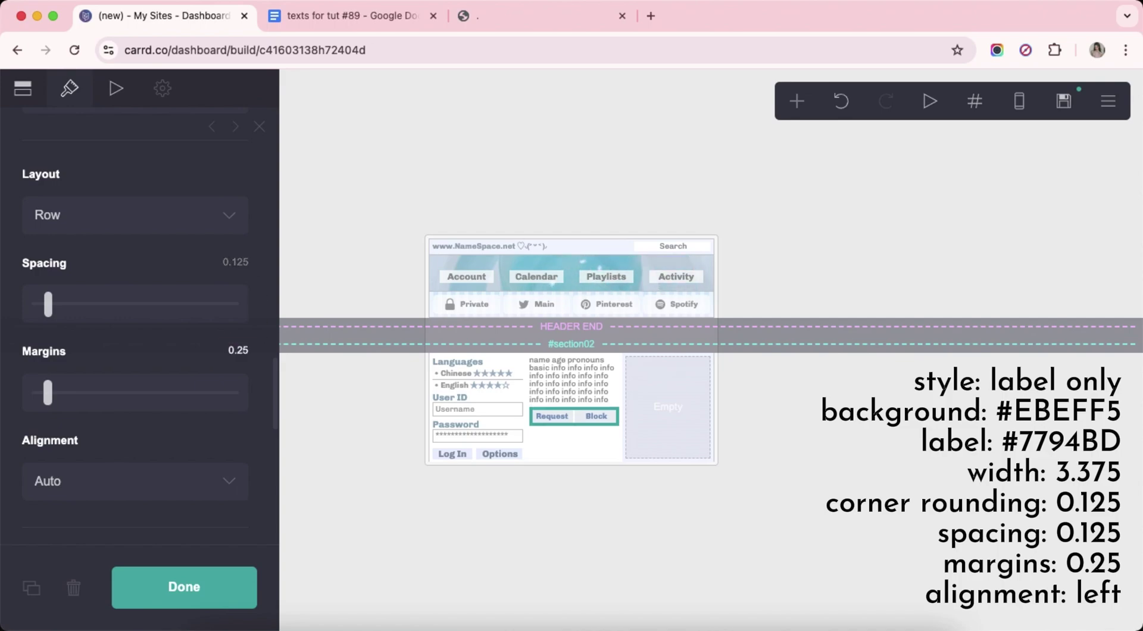
Align the Request and Block buttons to the left and close their settings.
{"action": "scroll", "coordinate": [169, 381], "scroll_direction": "down", "scroll_amount": 3}
{"action": "left_click", "coordinate": [140, 381]}
{"action": "left_click", "coordinate": [171, 419]}
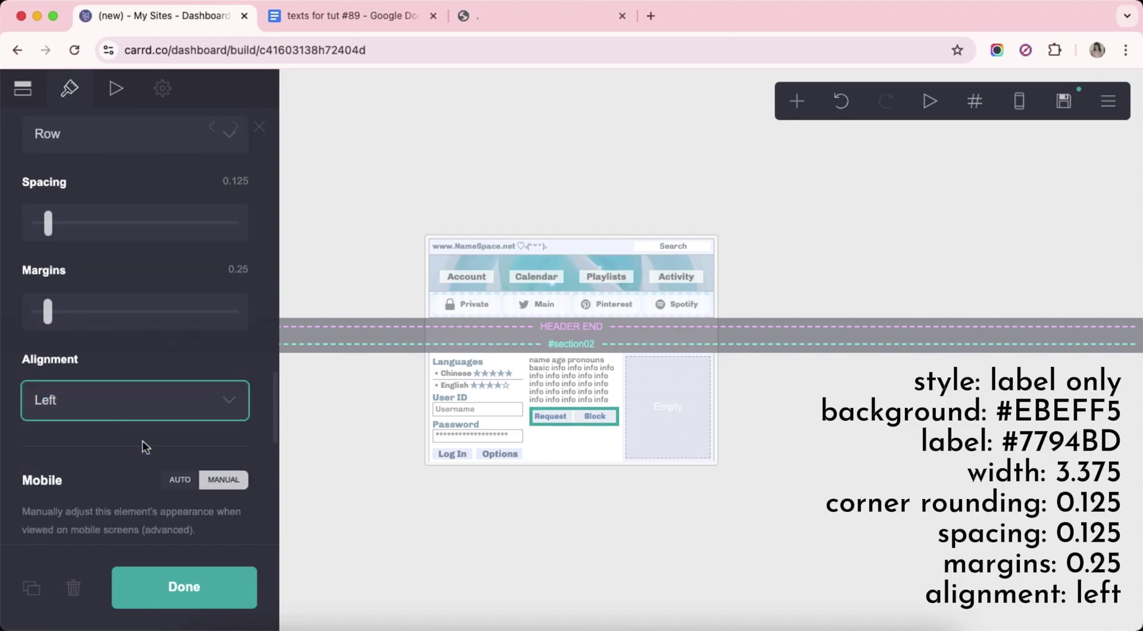
{"action": "scroll", "coordinate": [140, 438], "scroll_direction": "down", "scroll_amount": 1}
{"action": "scroll", "coordinate": [141, 438], "scroll_direction": "down", "scroll_amount": 6}
{"action": "left_click", "coordinate": [557, 549]}
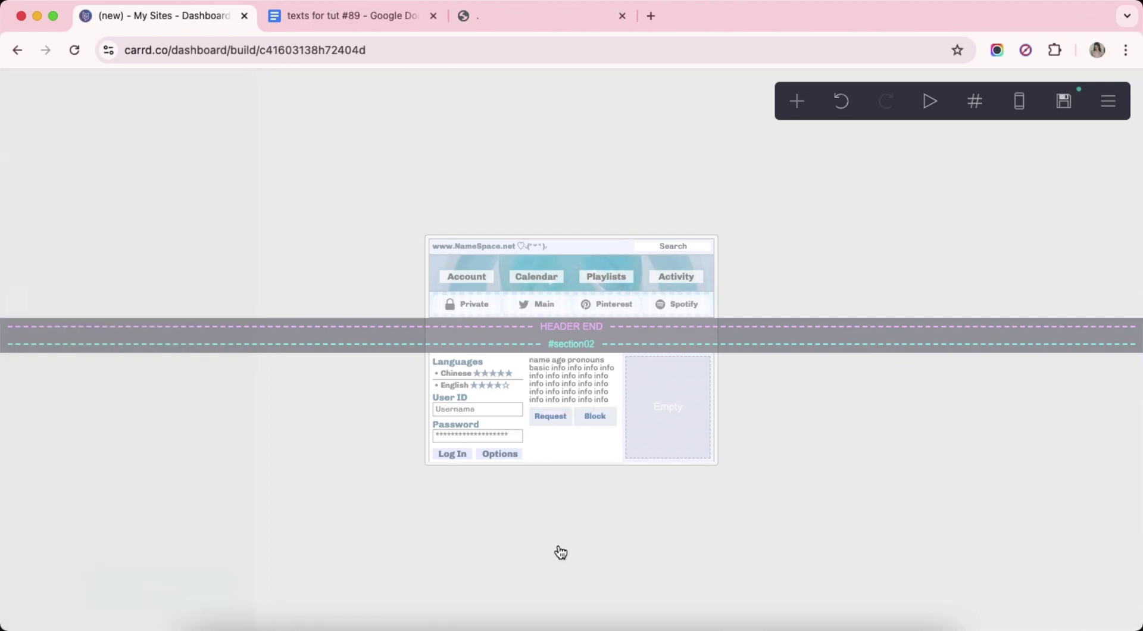
Add a gallery below the Request and Block buttons and upload image01.jpg to it.
{"action": "left_click", "coordinate": [593, 424]}
{"action": "left_click", "coordinate": [796, 101]}
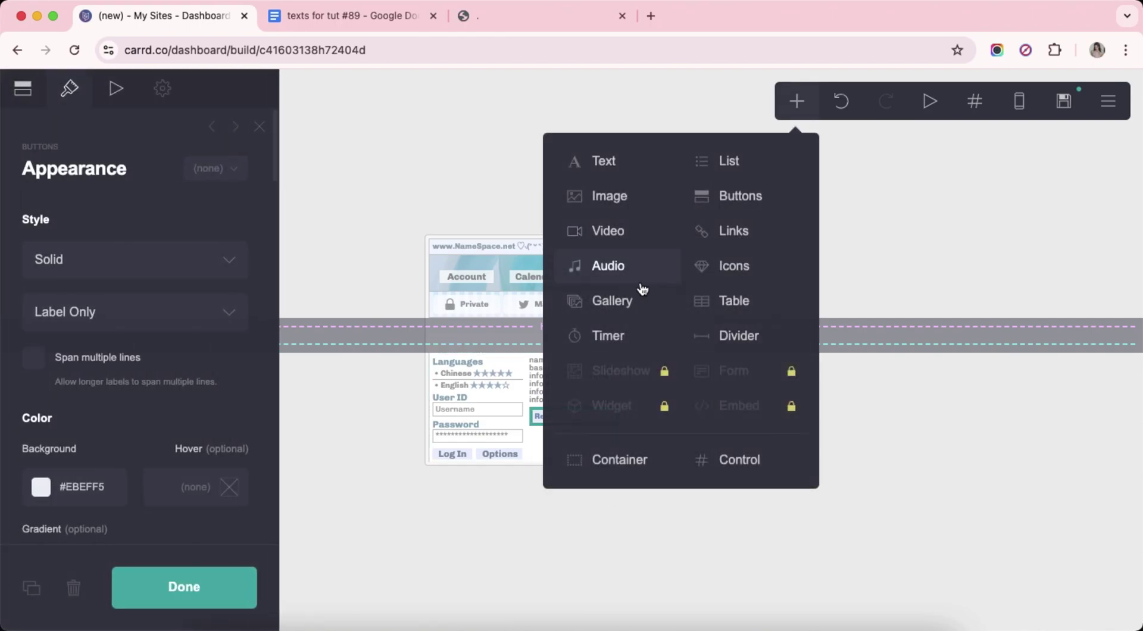
{"action": "left_click", "coordinate": [637, 303]}
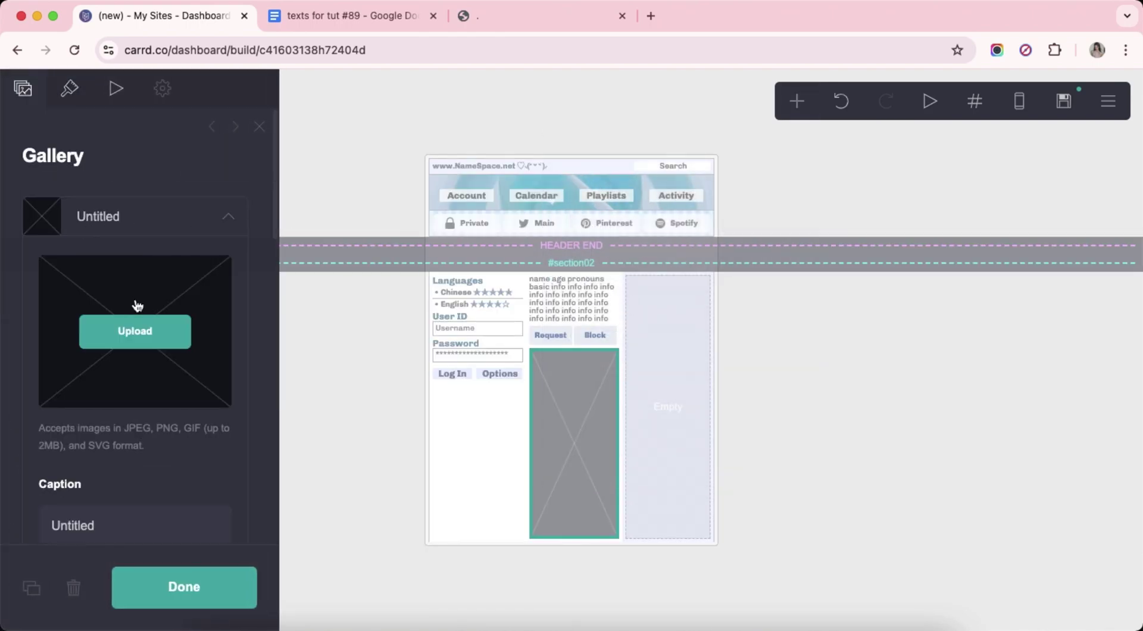
{"action": "left_click", "coordinate": [136, 322]}
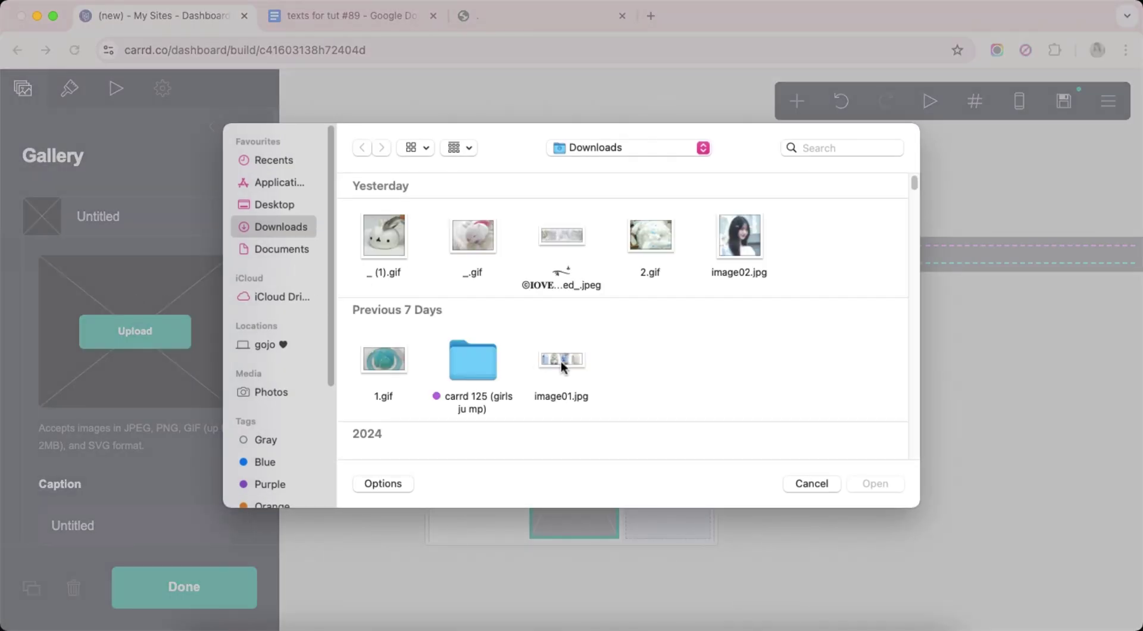
{"action": "double_click", "coordinate": [562, 360]}
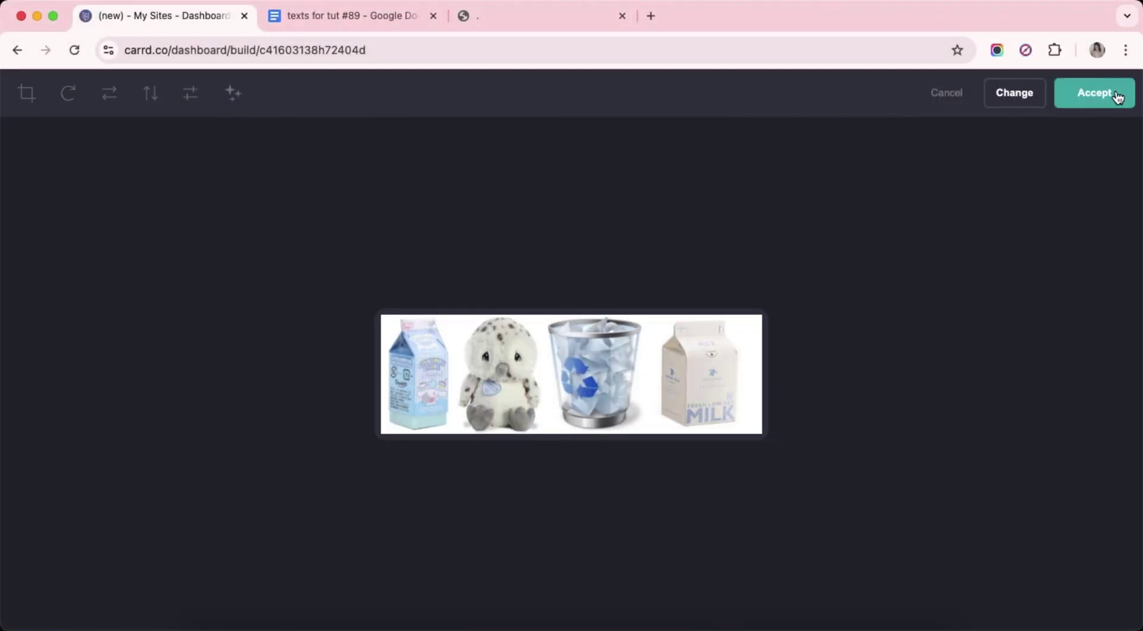
{"action": "left_click", "coordinate": [1117, 97]}
Set the gallery's style to Fit and its margins to 0.375.
{"action": "left_click", "coordinate": [76, 92]}
{"action": "left_click", "coordinate": [80, 315]}
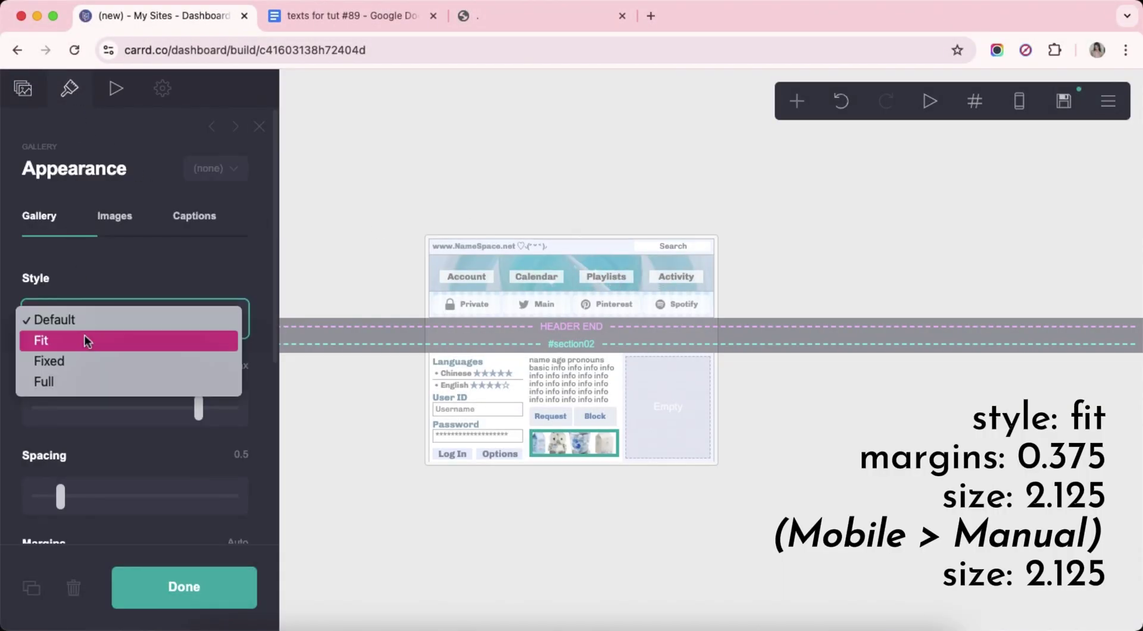
{"action": "left_click", "coordinate": [84, 336]}
{"action": "scroll", "coordinate": [127, 357], "scroll_direction": "down", "scroll_amount": 4}
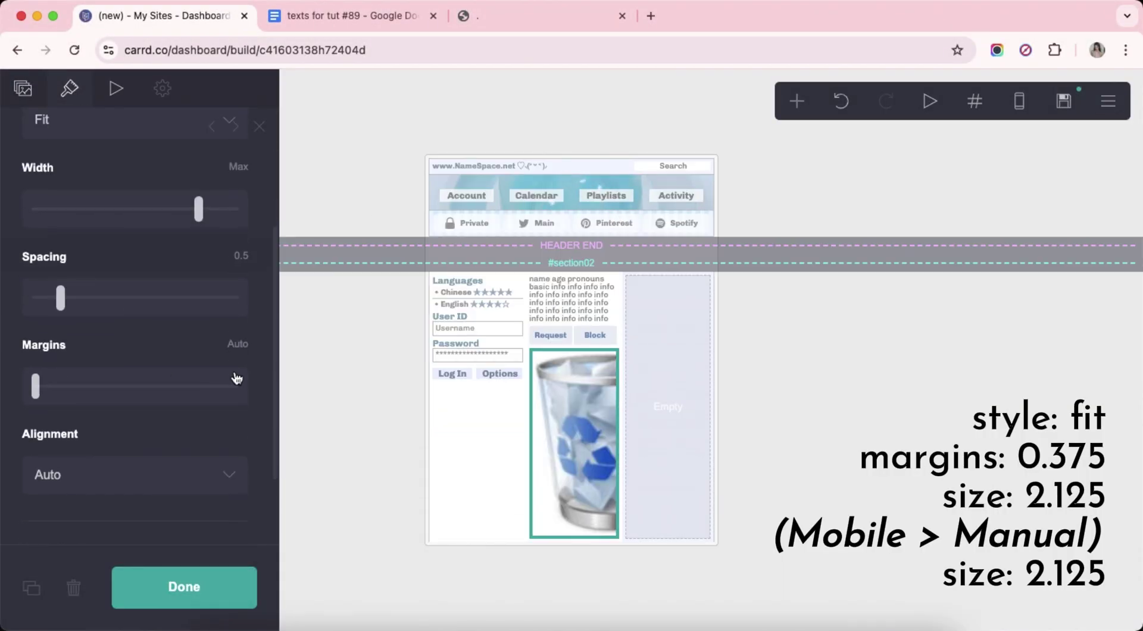
{"action": "left_click", "coordinate": [241, 349]}
{"action": "type", "text": ".4"}
{"action": "key", "text": "Return"}
{"action": "scroll", "coordinate": [138, 344], "scroll_direction": "down", "scroll_amount": 2}
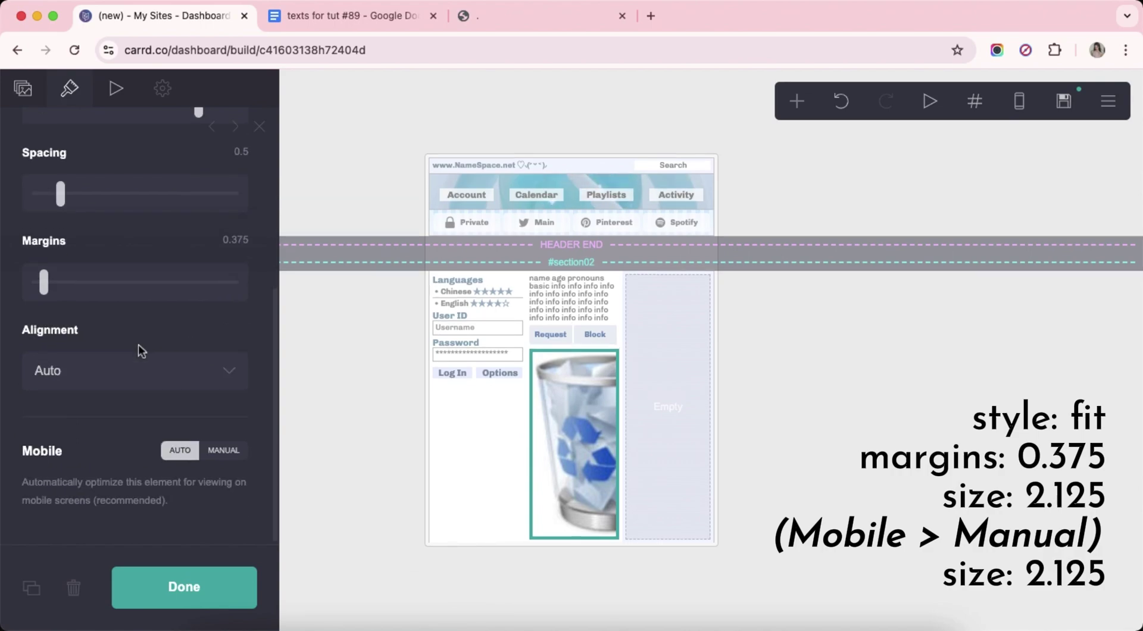
Set the gallery's image size to 2.125.
{"action": "scroll", "coordinate": [134, 316], "scroll_direction": "up", "scroll_amount": 6}
{"action": "left_click", "coordinate": [115, 218]}
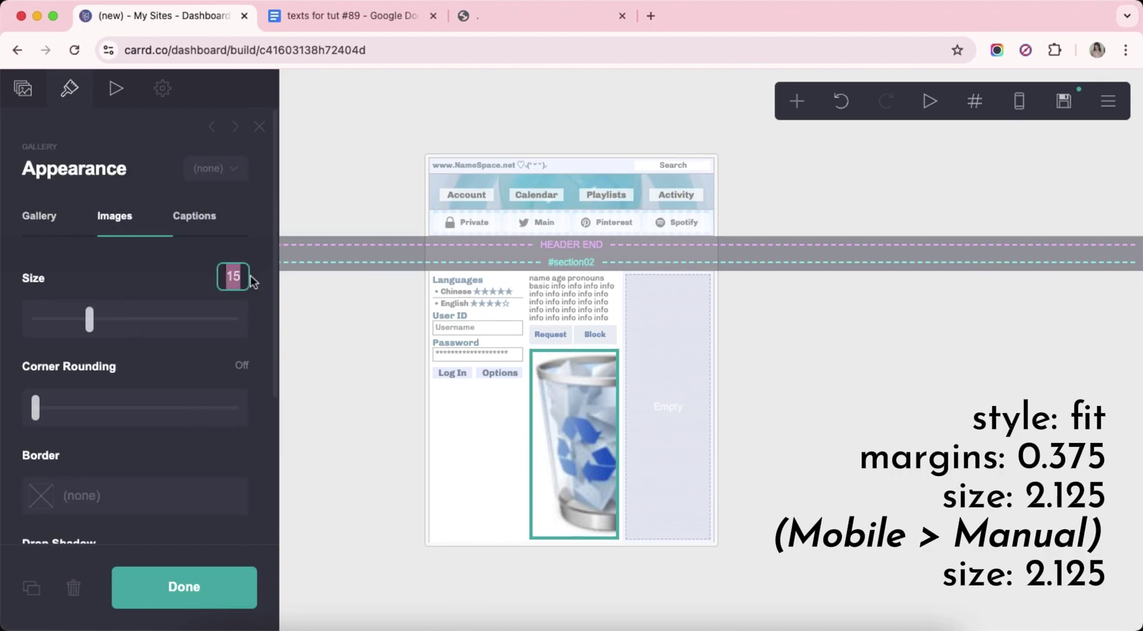
{"action": "type", "text": "2.1"}
{"action": "key", "text": "Return"}
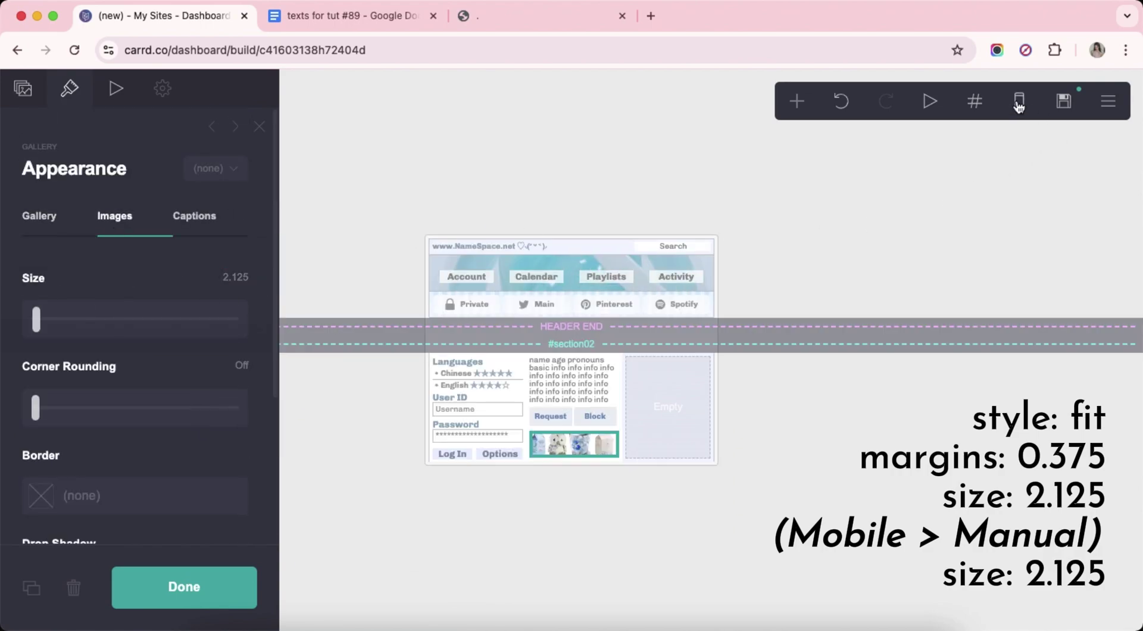
Set the gallery's mobile appearance to Manual with image size 2.125, close its settings and return to the desktop view.
{"action": "left_click", "coordinate": [1019, 106]}
{"action": "scroll", "coordinate": [220, 385], "scroll_direction": "down", "scroll_amount": 5}
{"action": "left_click", "coordinate": [225, 447]}
{"action": "scroll", "coordinate": [244, 484], "scroll_direction": "down", "scroll_amount": 2}
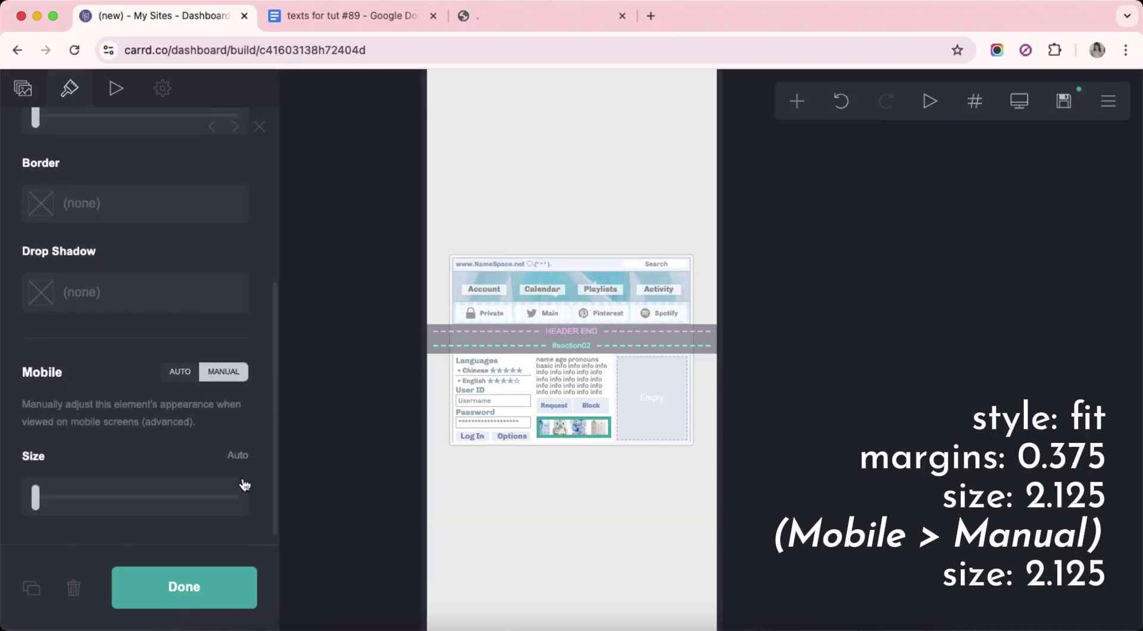
{"action": "left_click", "coordinate": [245, 452]}
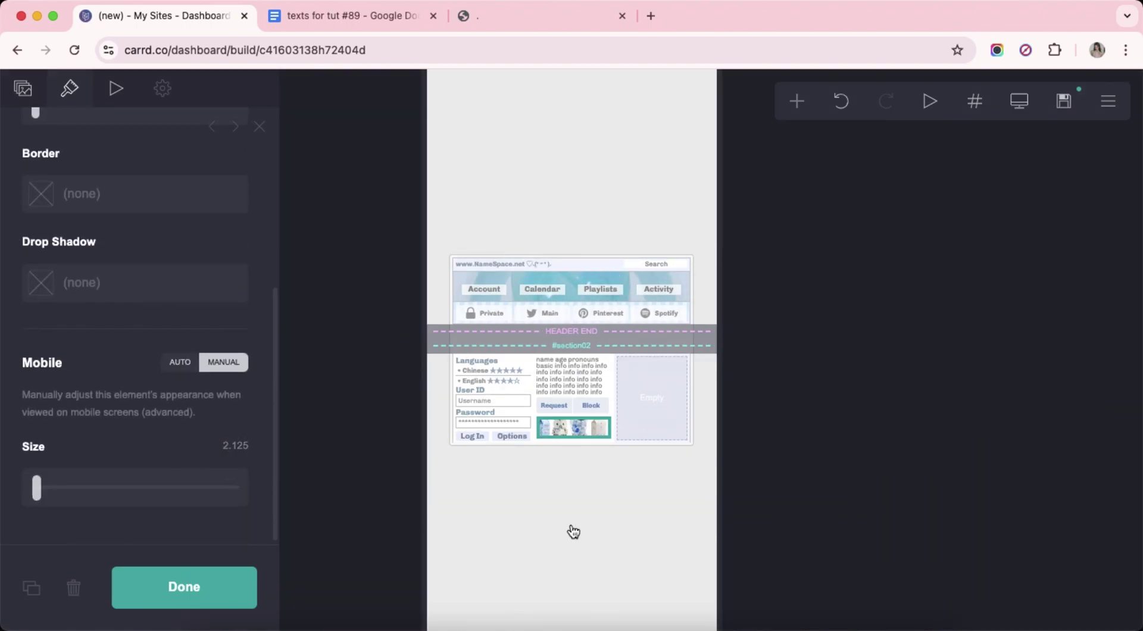
{"action": "left_click", "coordinate": [573, 530]}
{"action": "left_click", "coordinate": [1017, 107]}
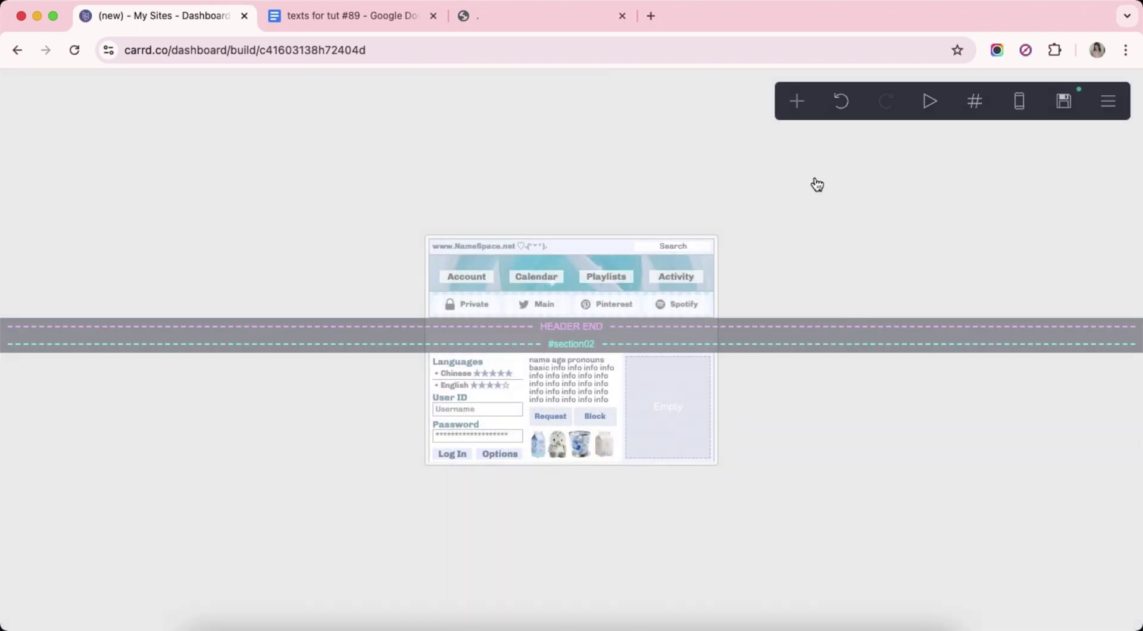
Add a text element in the empty third column and copy the "Profile Picture / Uploaded Feb 3, 8:46" lines from the Google Doc.
{"action": "left_click", "coordinate": [791, 106]}
{"action": "left_click", "coordinate": [635, 182]}
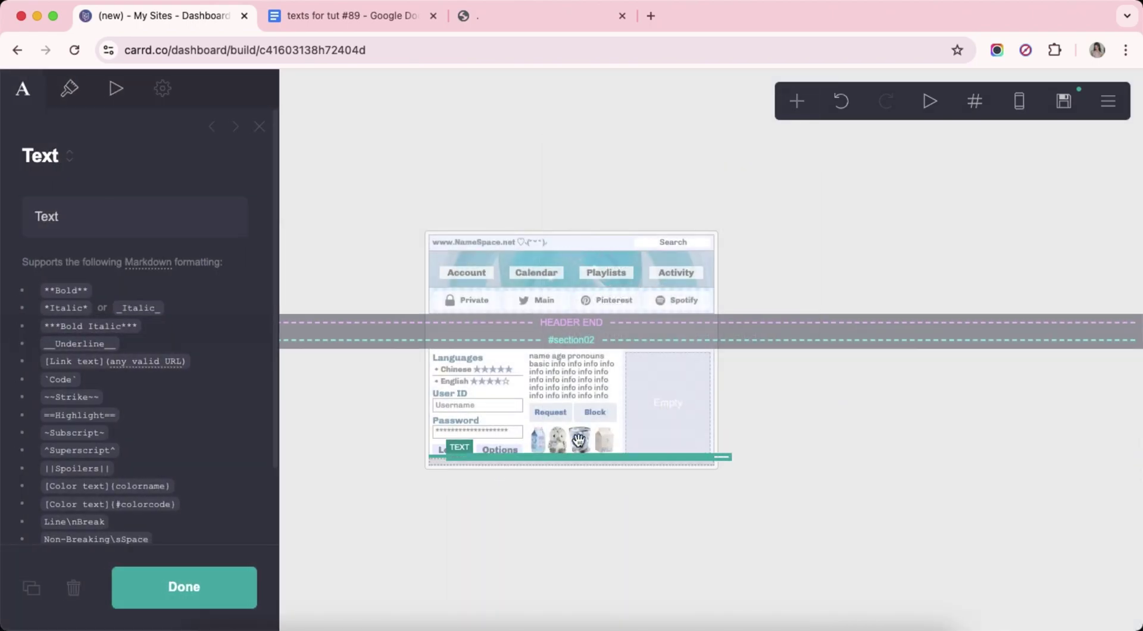
{"action": "left_click", "coordinate": [352, 16]}
{"action": "left_click_drag", "start_coordinate": [320, 313], "coordinate": [476, 336]}
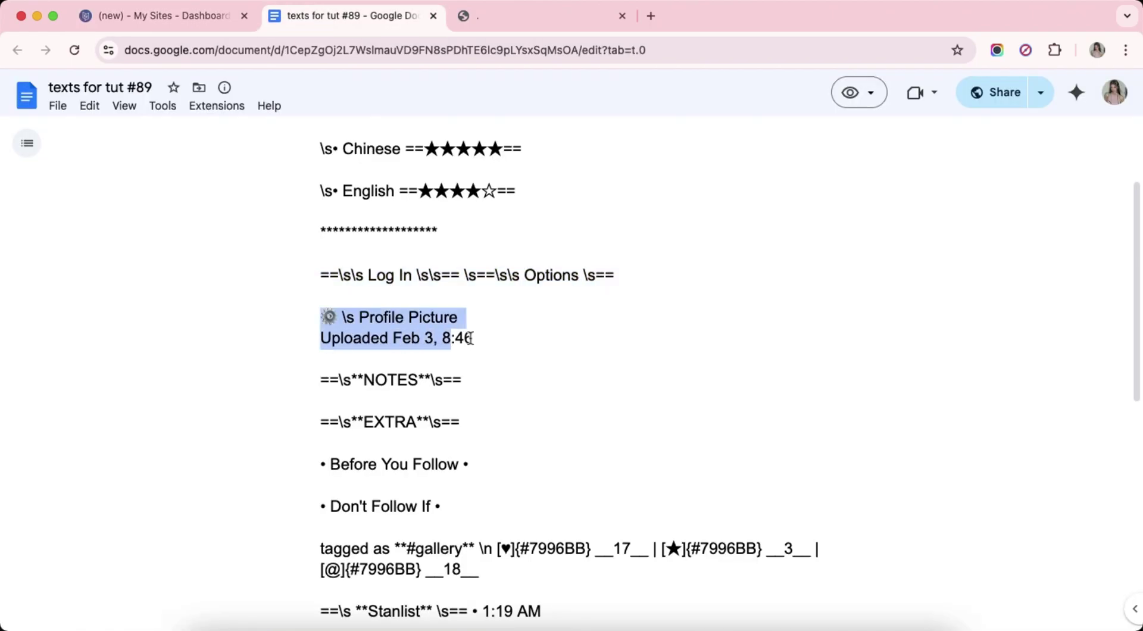
{"action": "right_click", "coordinate": [477, 333]}
{"action": "left_click", "coordinate": [509, 337]}
Back in Carrd, replace the new text element's placeholder with the copied "Profile Picture" and "Uploaded Feb 3, 8:46" lines.
{"action": "left_click", "coordinate": [158, 15]}
{"action": "left_click", "coordinate": [67, 216]}
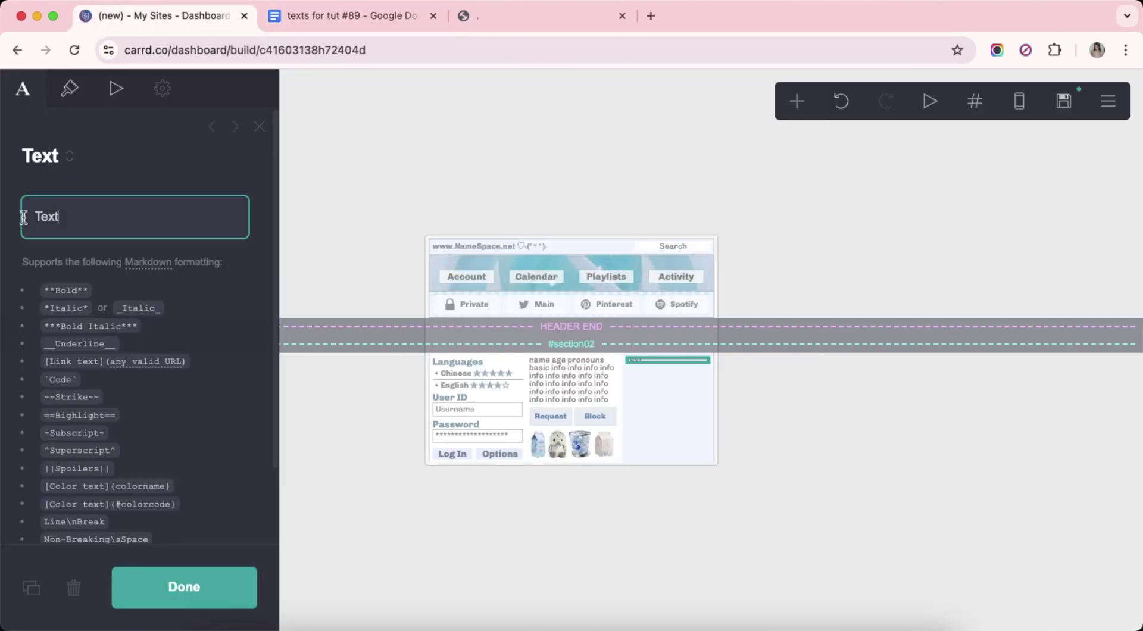
{"action": "right_click", "coordinate": [74, 219]}
{"action": "left_click", "coordinate": [117, 326]}
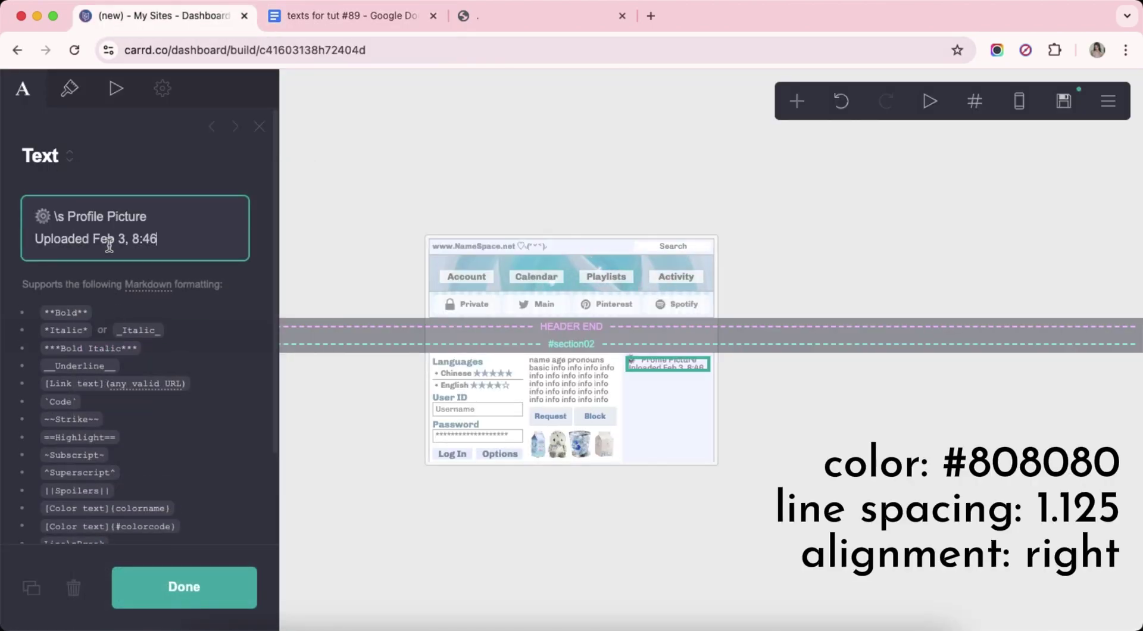
Set the Profile Picture text's color to #808080 and its line spacing to 1.125.
{"action": "left_click", "coordinate": [69, 88]}
{"action": "left_click", "coordinate": [153, 268]}
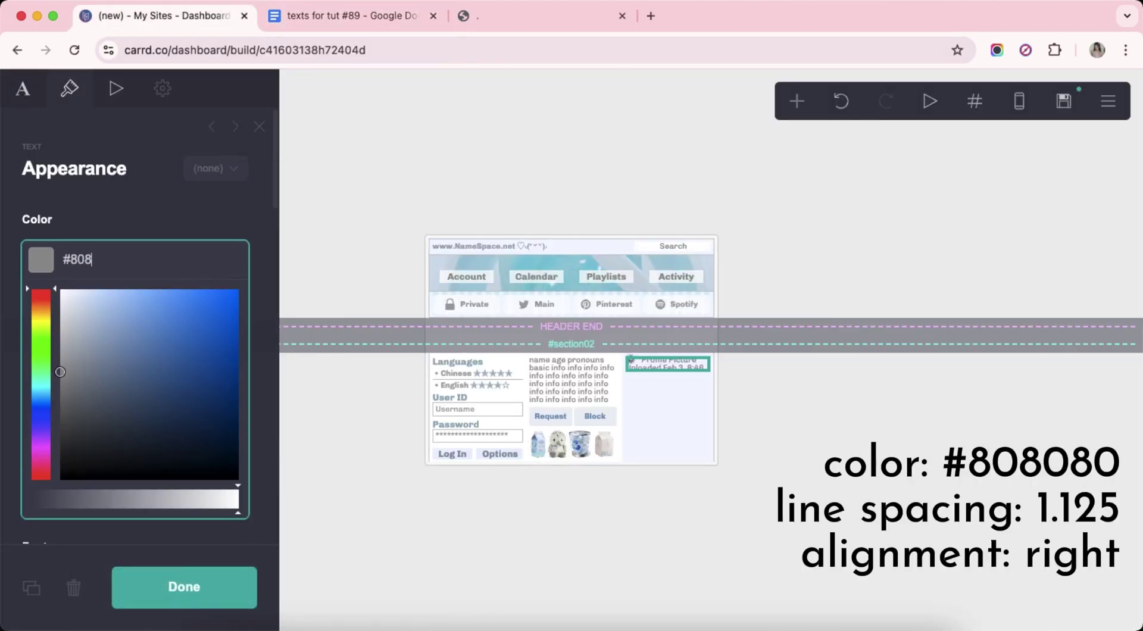
{"action": "key", "text": "Return"}
{"action": "scroll", "coordinate": [204, 342], "scroll_direction": "down", "scroll_amount": 4}
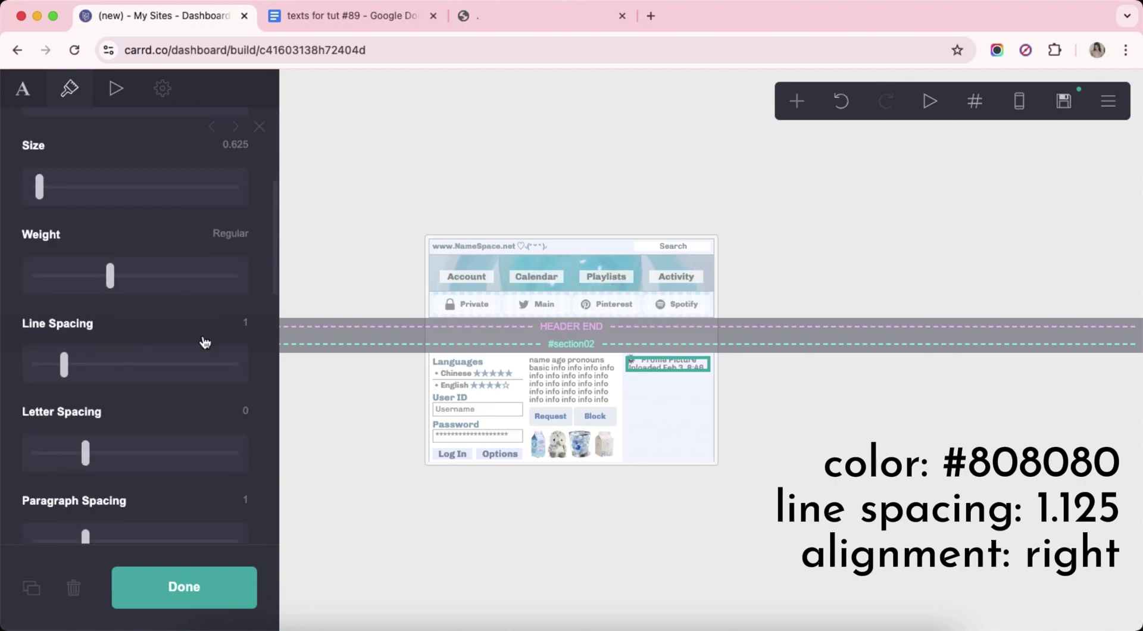
{"action": "type", "text": "1.125"}
{"action": "key", "text": "Return"}
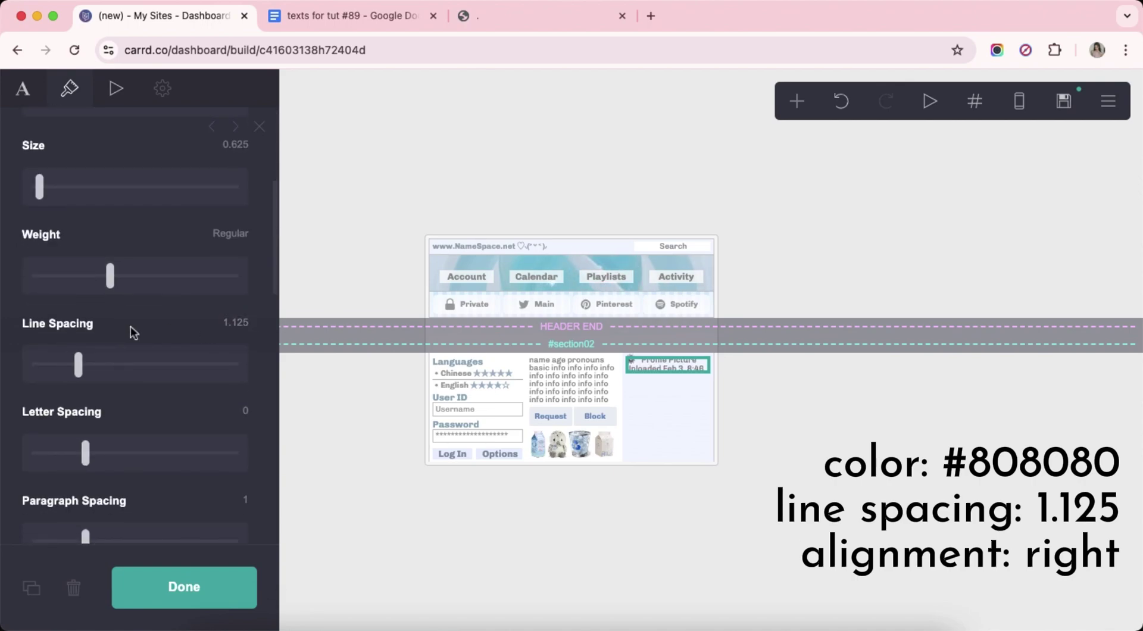
Align the Profile Picture text to the right and close its settings.
{"action": "scroll", "coordinate": [131, 330], "scroll_direction": "down", "scroll_amount": 10}
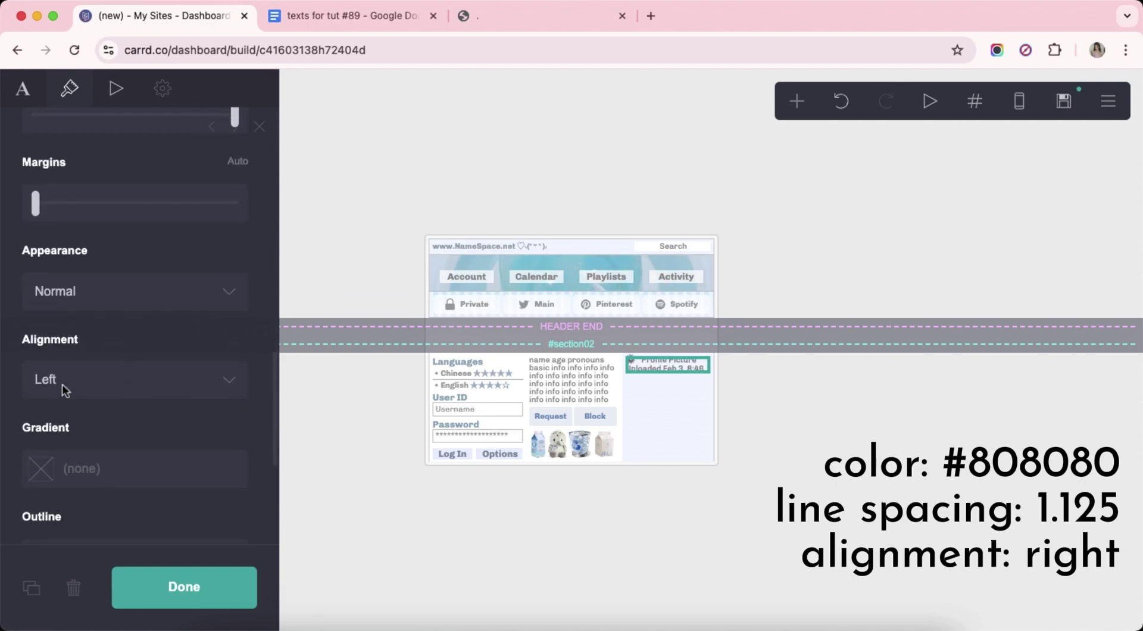
{"action": "left_click", "coordinate": [62, 383]}
{"action": "left_click", "coordinate": [69, 418]}
{"action": "scroll", "coordinate": [135, 414], "scroll_direction": "down", "scroll_amount": 5}
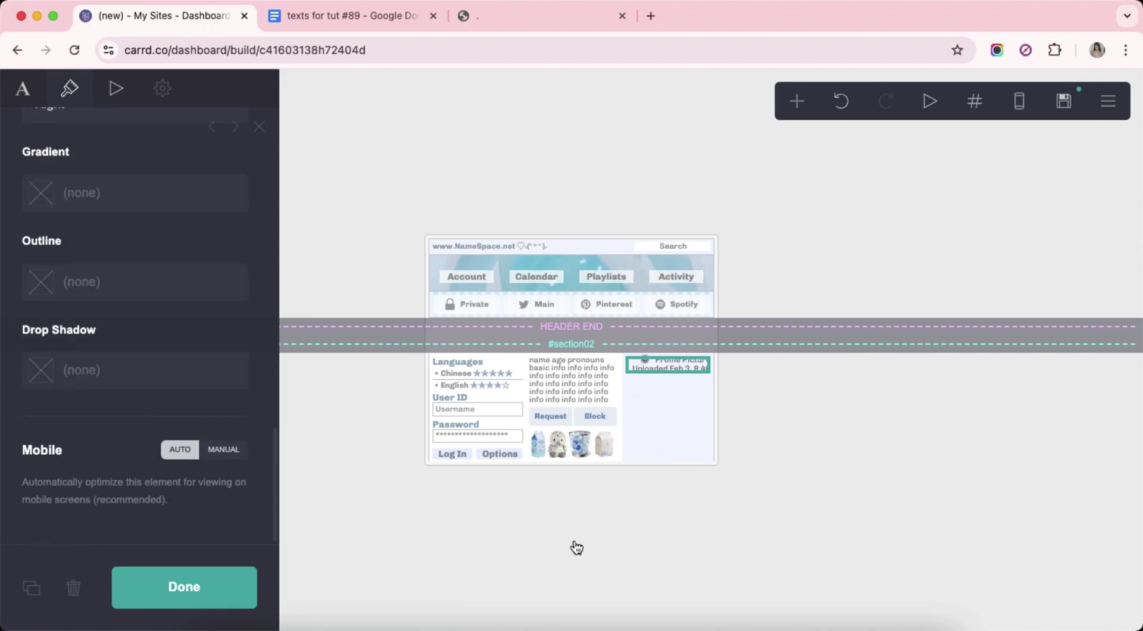
{"action": "left_click", "coordinate": [576, 546]}
Add an image below the Profile Picture text and choose image02.jpg for it.
{"action": "left_click", "coordinate": [689, 373]}
{"action": "left_click", "coordinate": [796, 101]}
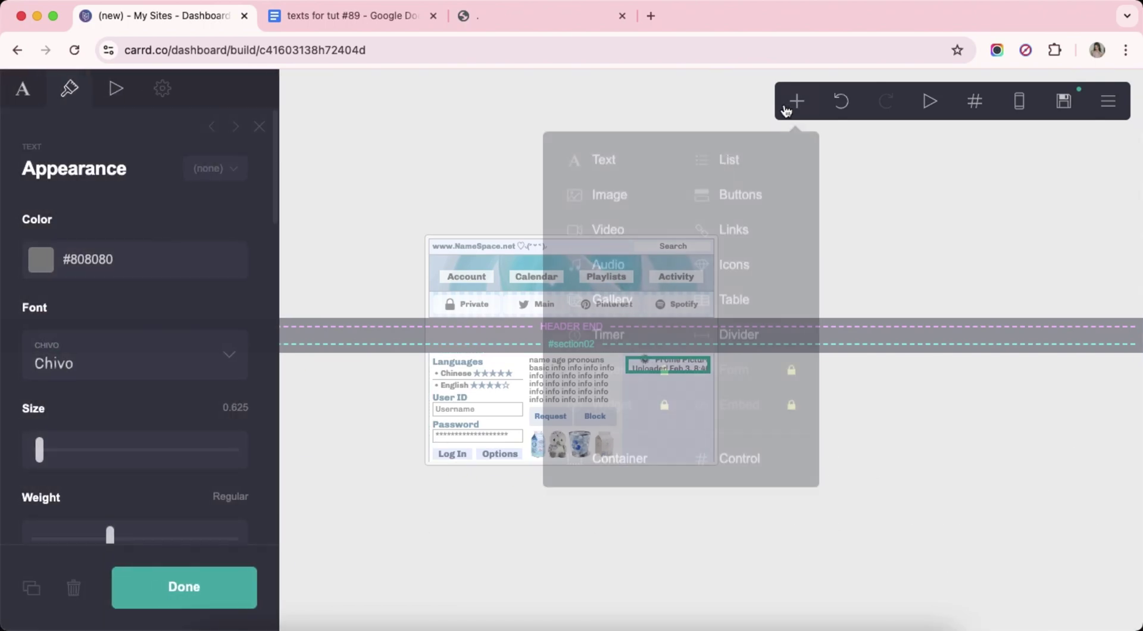
{"action": "left_click", "coordinate": [622, 199]}
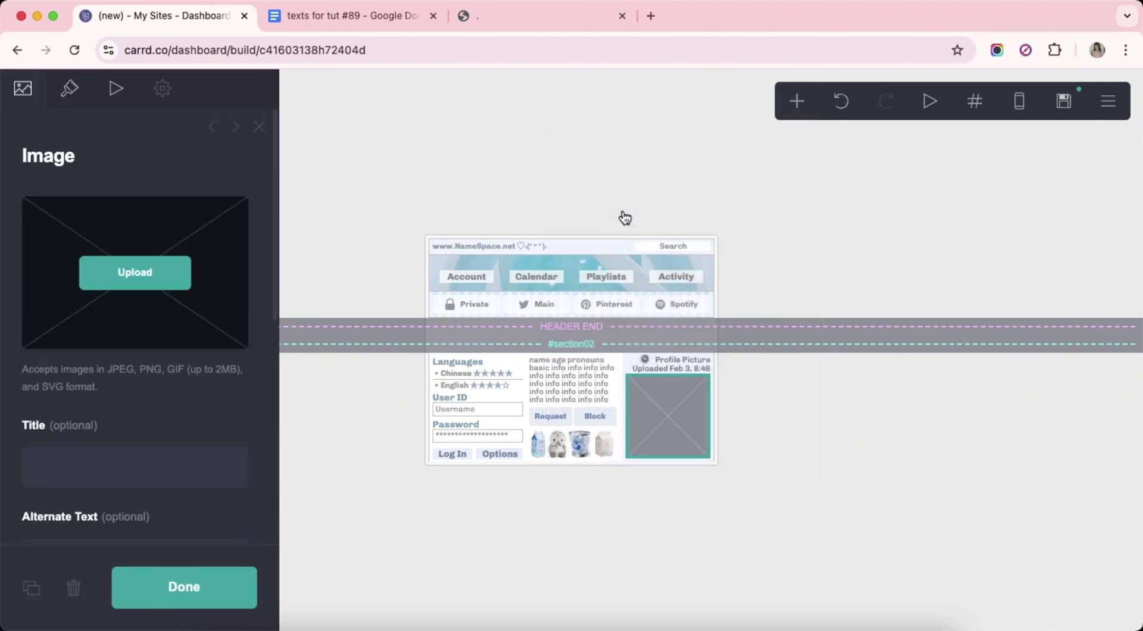
{"action": "left_click", "coordinate": [131, 273]}
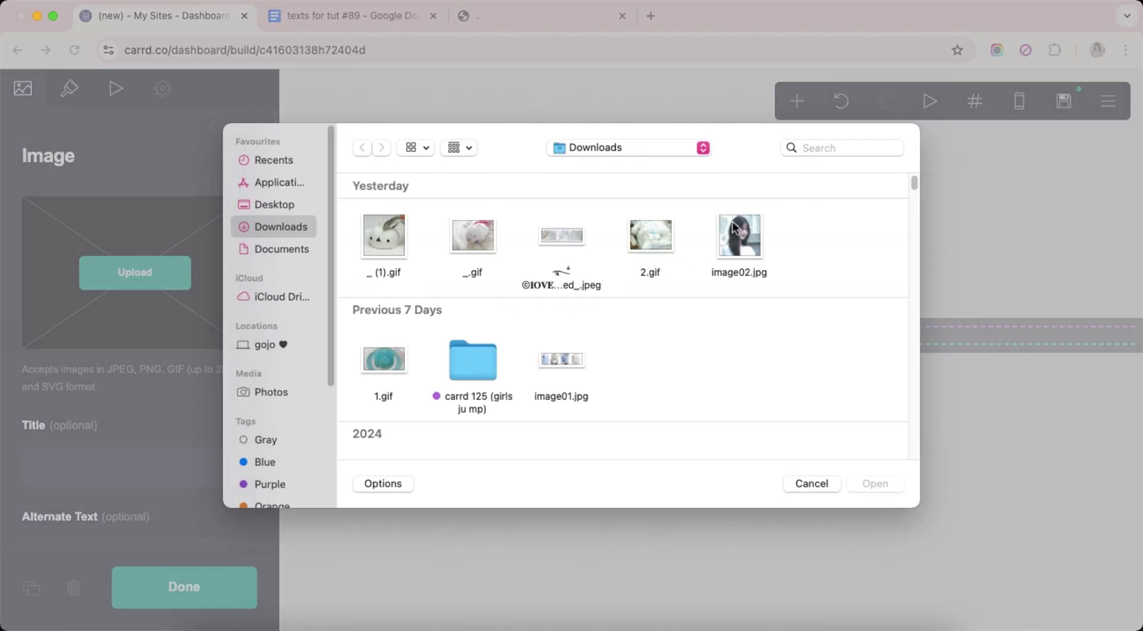
{"action": "double_click", "coordinate": [733, 227]}
Extend the crop frame over the whole portrait photo and accept the image.
{"action": "left_click_drag", "start_coordinate": [515, 350], "coordinate": [413, 224]}
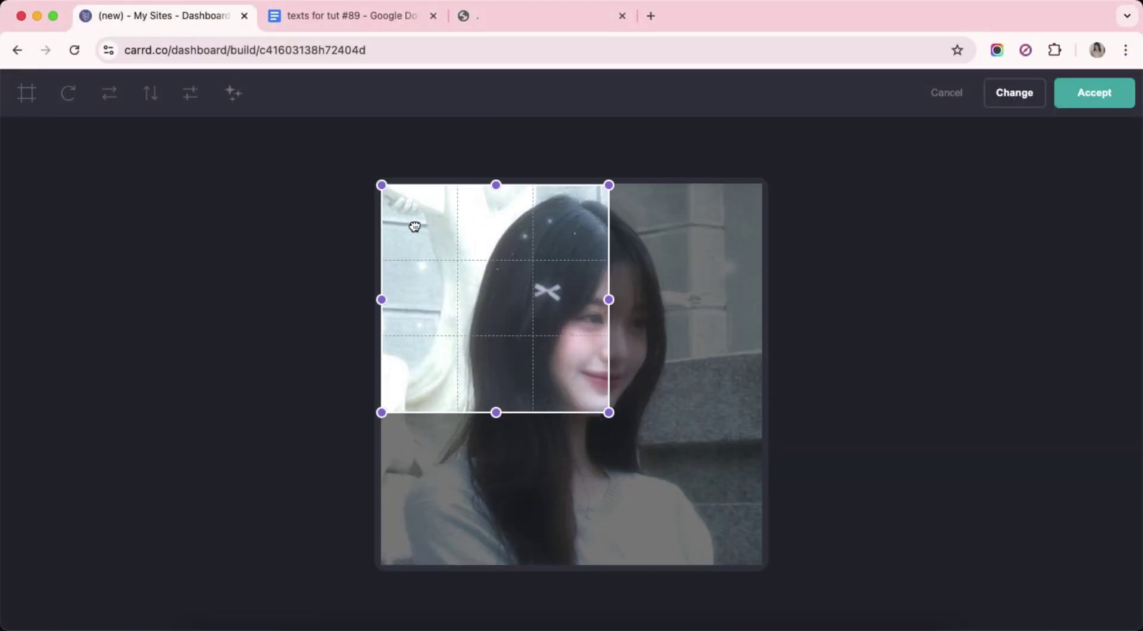
{"action": "left_click_drag", "start_coordinate": [595, 405], "coordinate": [754, 554]}
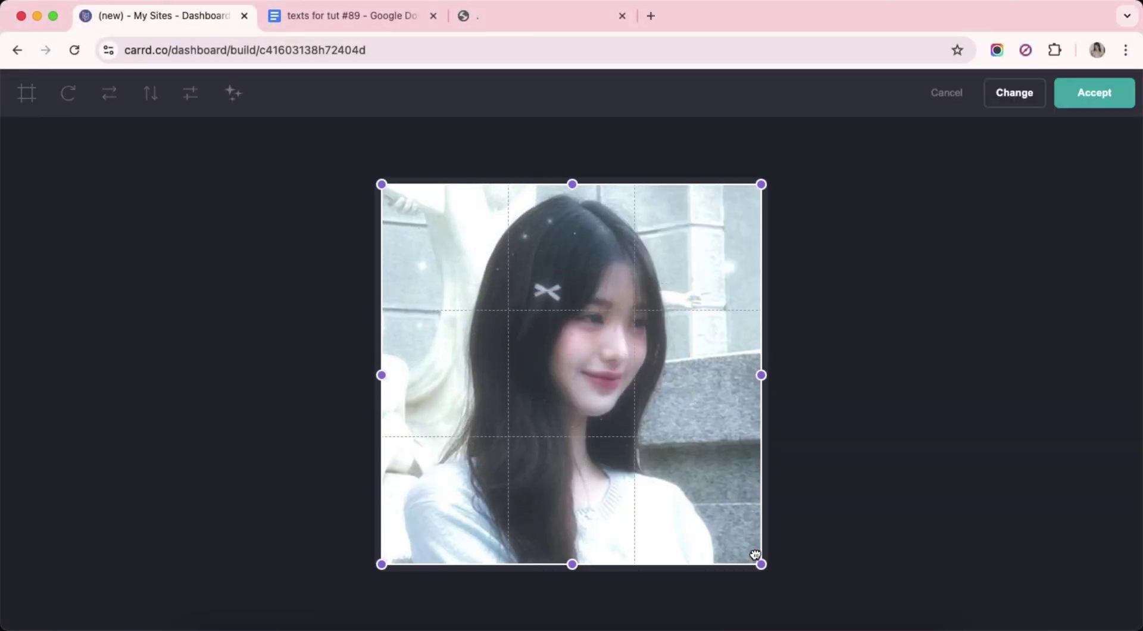
{"action": "left_click", "coordinate": [1078, 94]}
Set the portrait image's margins to 0.125 and close its settings.
{"action": "left_click", "coordinate": [70, 88]}
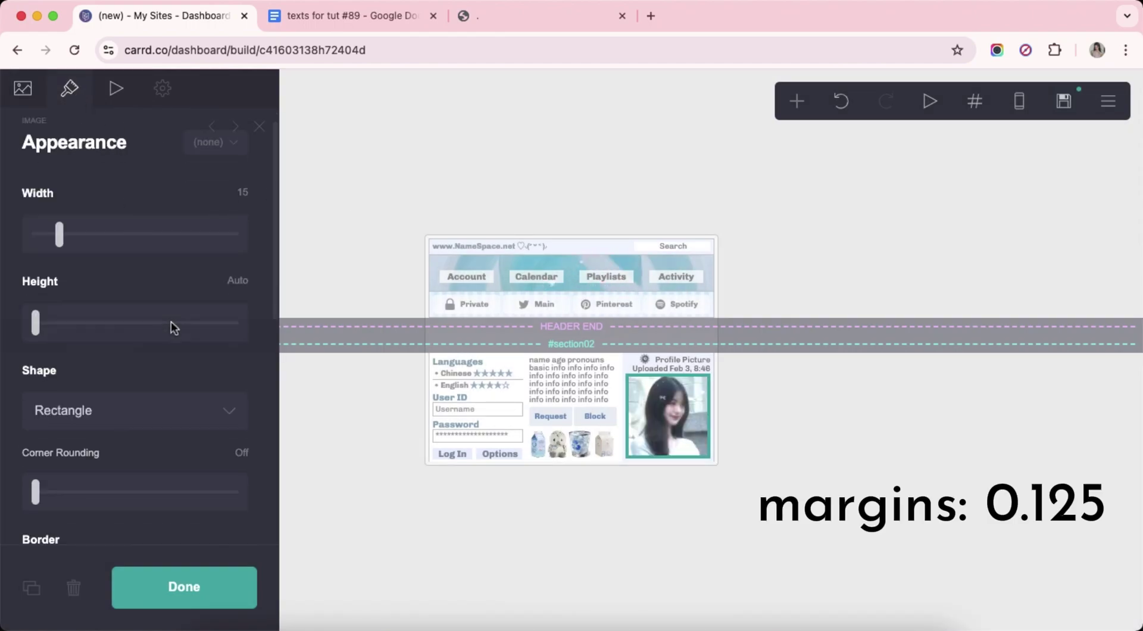
{"action": "scroll", "coordinate": [170, 324], "scroll_direction": "down", "scroll_amount": 10}
{"action": "left_click", "coordinate": [242, 260]}
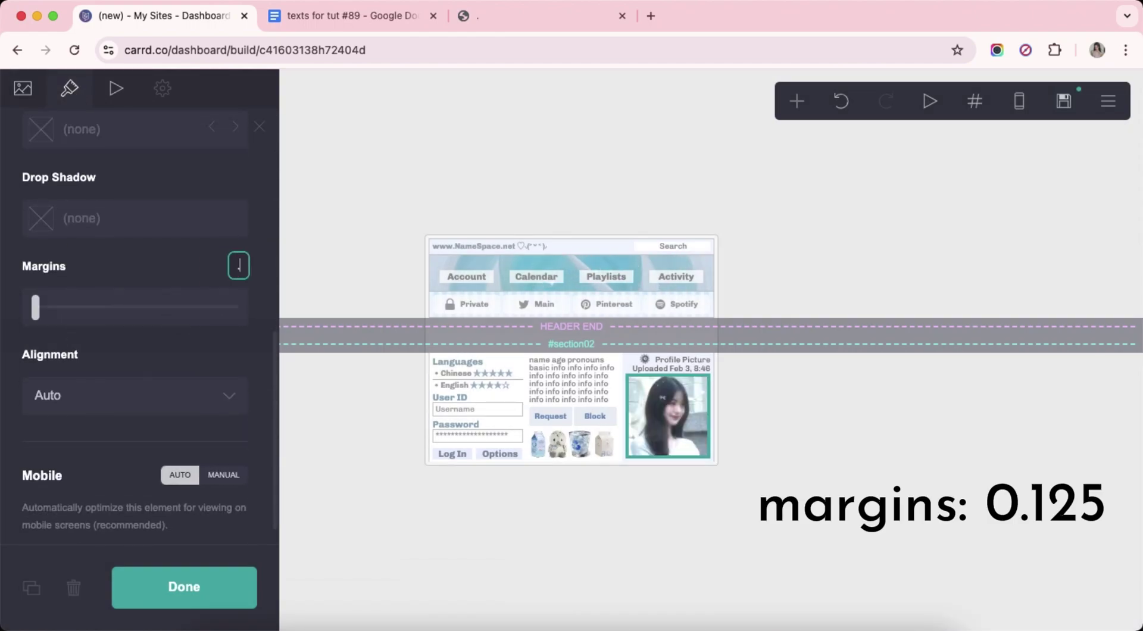
{"action": "type", "text": "0.125"}
{"action": "left_click", "coordinate": [605, 518]}
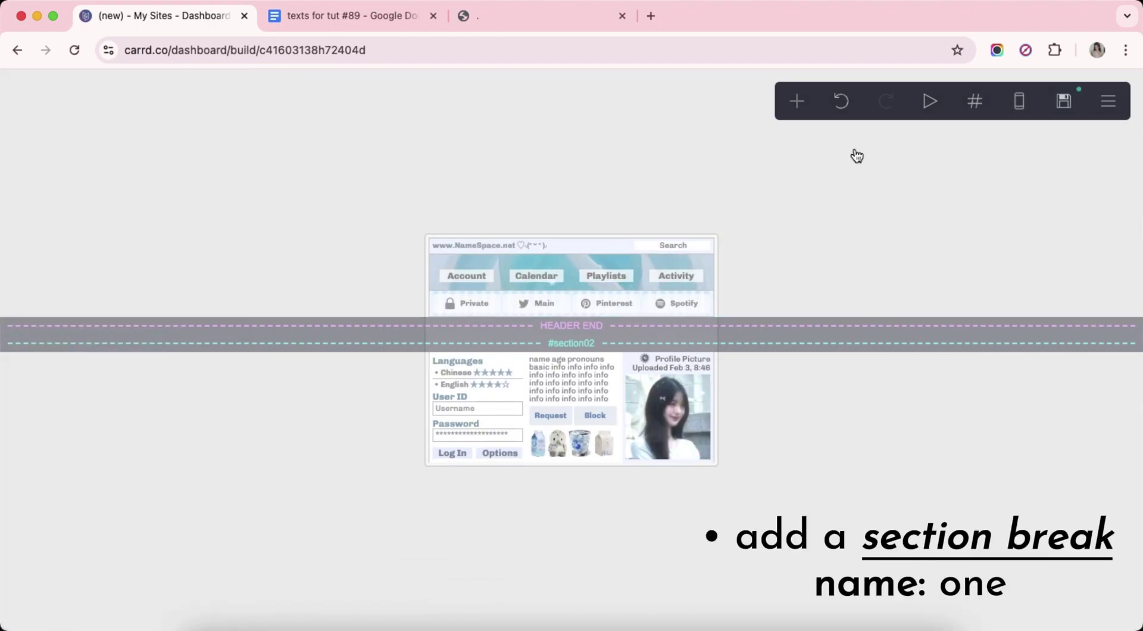
Add a section break below the three-column container, name it "one" and close its settings.
{"action": "left_click", "coordinate": [796, 101]}
{"action": "left_click", "coordinate": [757, 459]}
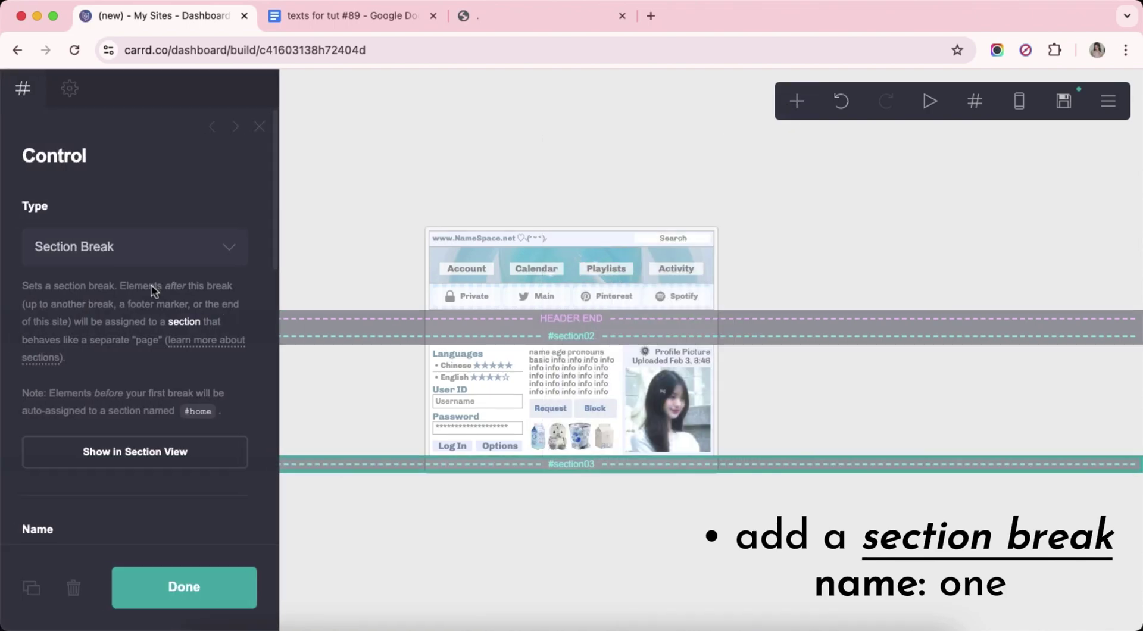
{"action": "scroll", "coordinate": [156, 345], "scroll_direction": "down", "scroll_amount": 5}
{"action": "double_click", "coordinate": [159, 327]}
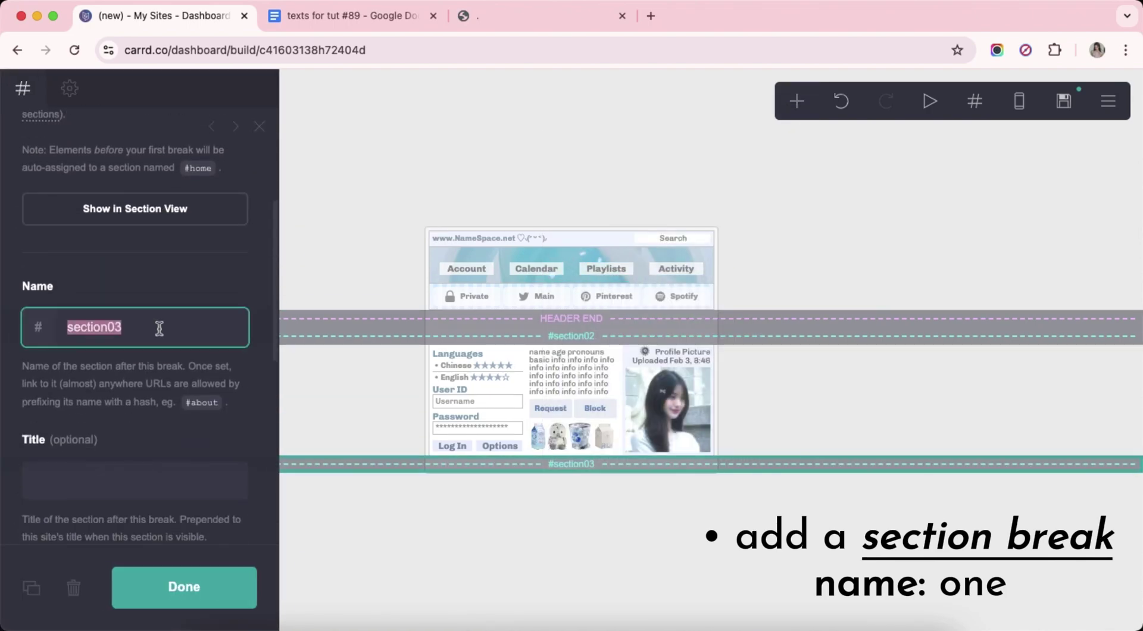
{"action": "type", "text": "one"}
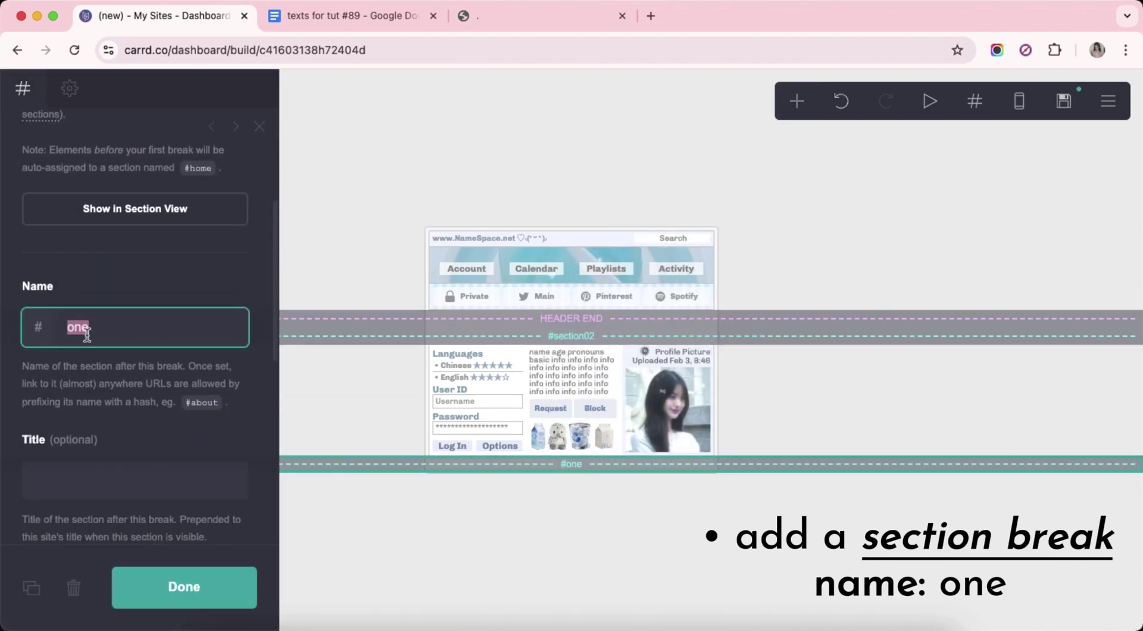
{"action": "left_click", "coordinate": [128, 294]}
{"action": "left_click", "coordinate": [610, 545]}
{"action": "left_click", "coordinate": [610, 545]}
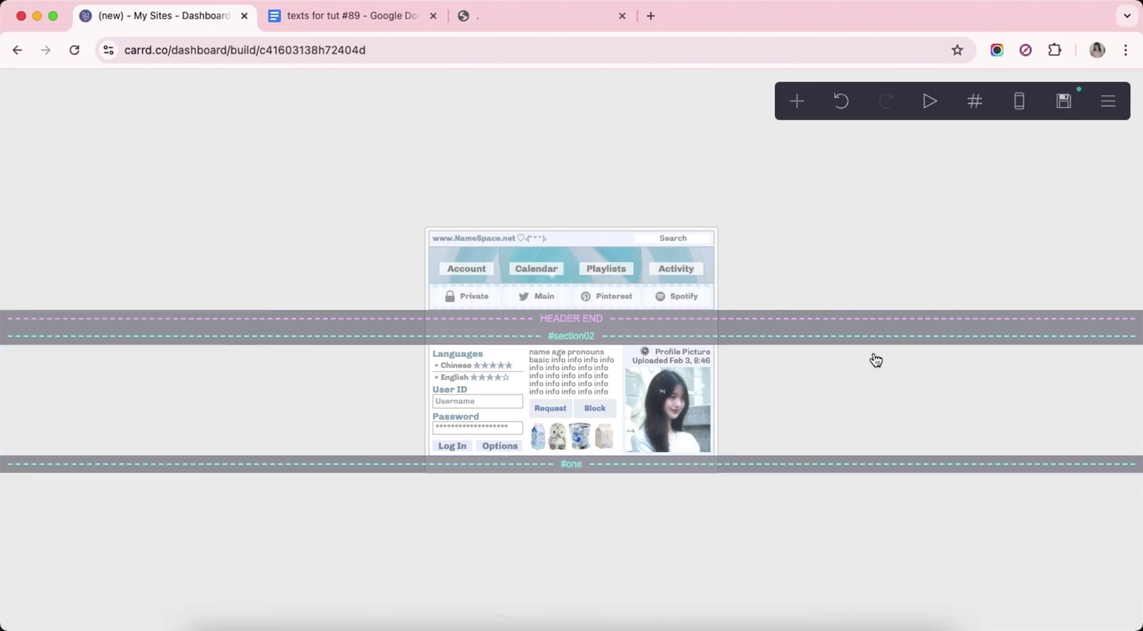
Add a container below the #one section break and set its type to Columns.
{"action": "left_click", "coordinate": [797, 109]}
{"action": "left_click", "coordinate": [609, 466]}
{"action": "left_click", "coordinate": [23, 88]}
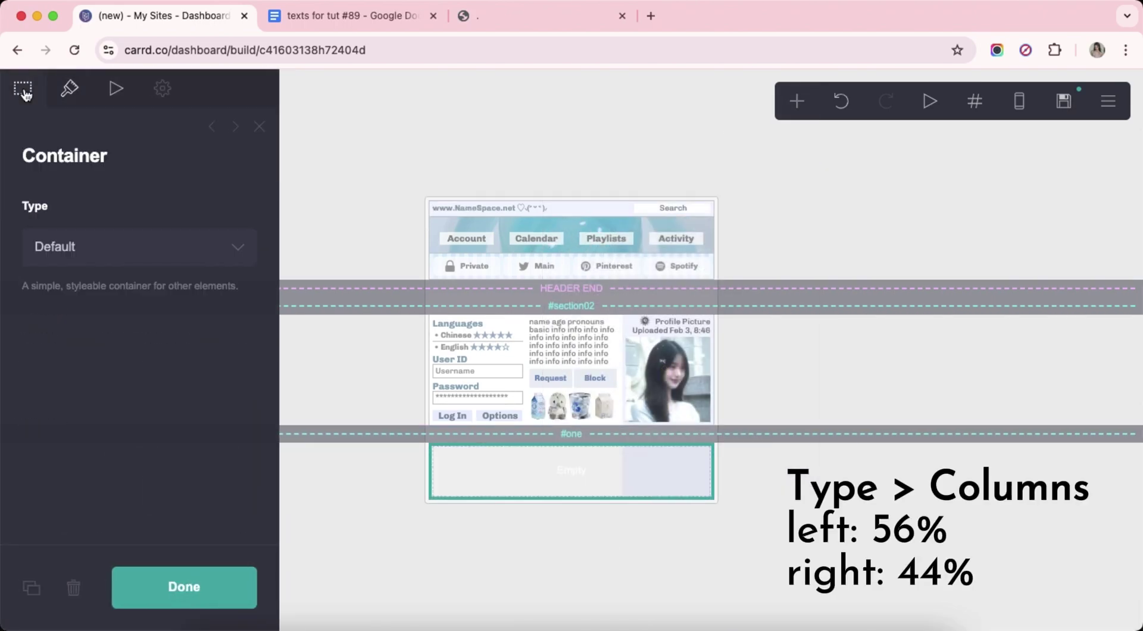
{"action": "left_click", "coordinate": [96, 250]}
{"action": "left_click", "coordinate": [98, 262]}
Set the new container's left column width to 56%.
{"action": "left_click", "coordinate": [112, 365]}
{"action": "left_click", "coordinate": [75, 453]}
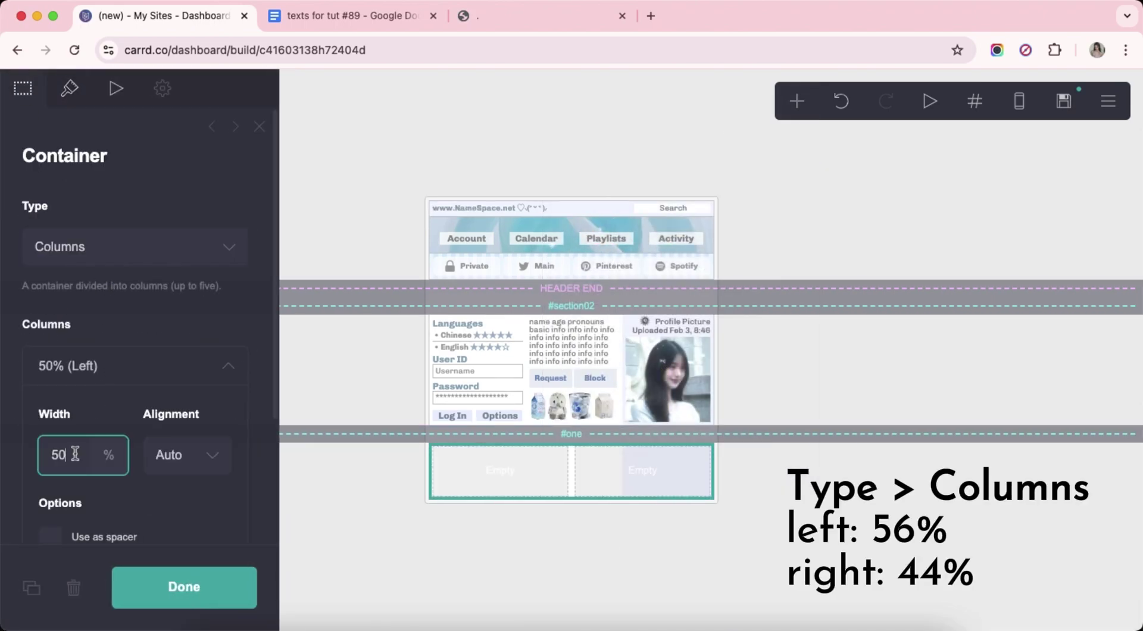
{"action": "type", "text": "6"}
{"action": "key", "text": "Return"}
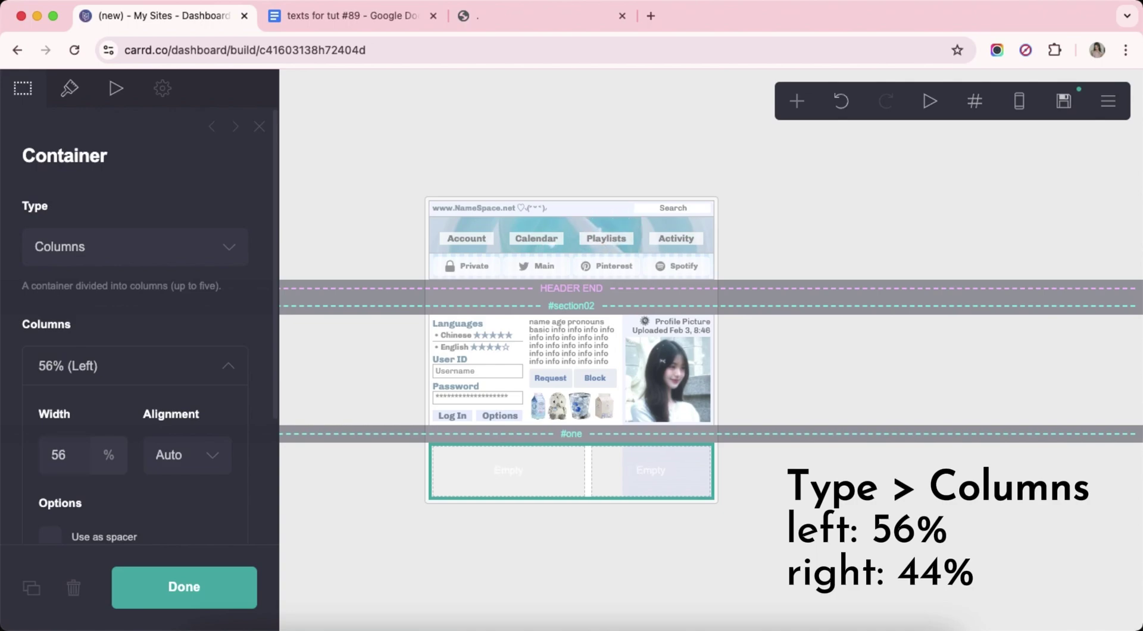
{"action": "left_click", "coordinate": [87, 366]}
Set the two-column container's gutters to 0.375 and its background gradient's first stop to 55%.
{"action": "left_click", "coordinate": [70, 90]}
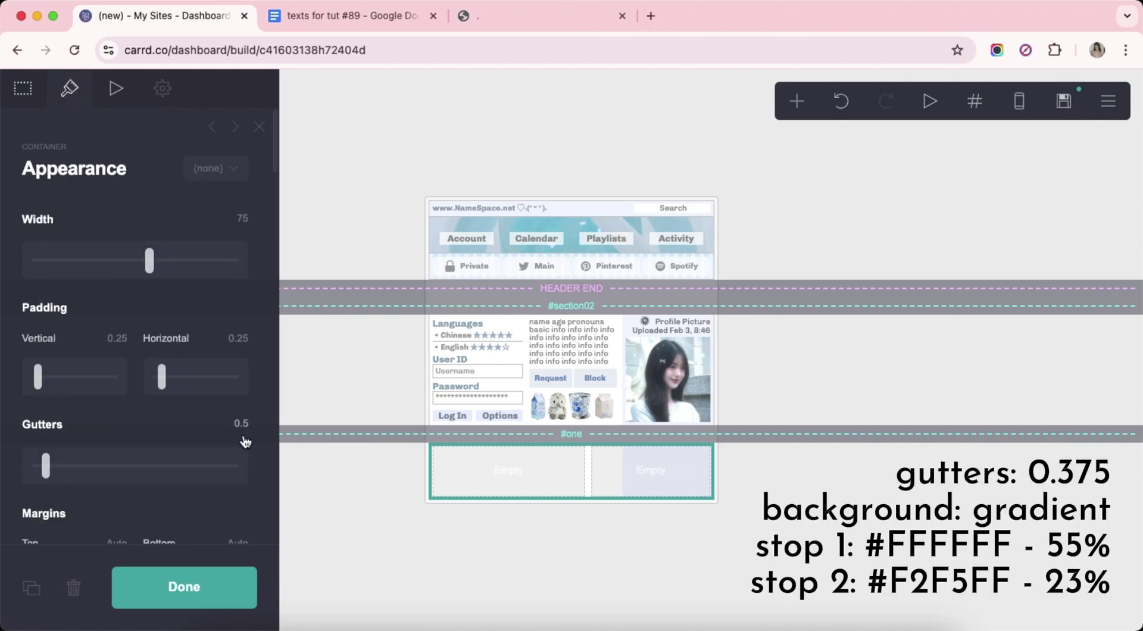
{"action": "key", "text": "Return"}
{"action": "scroll", "coordinate": [136, 312], "scroll_direction": "down", "scroll_amount": 15}
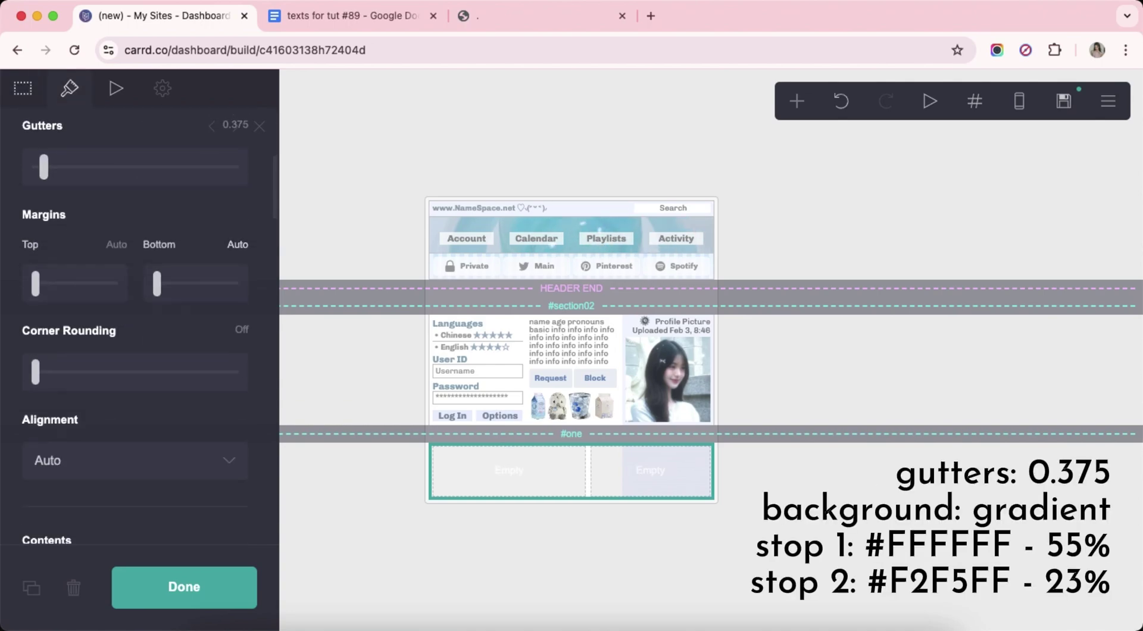
{"action": "scroll", "coordinate": [136, 324], "scroll_direction": "down", "scroll_amount": 10}
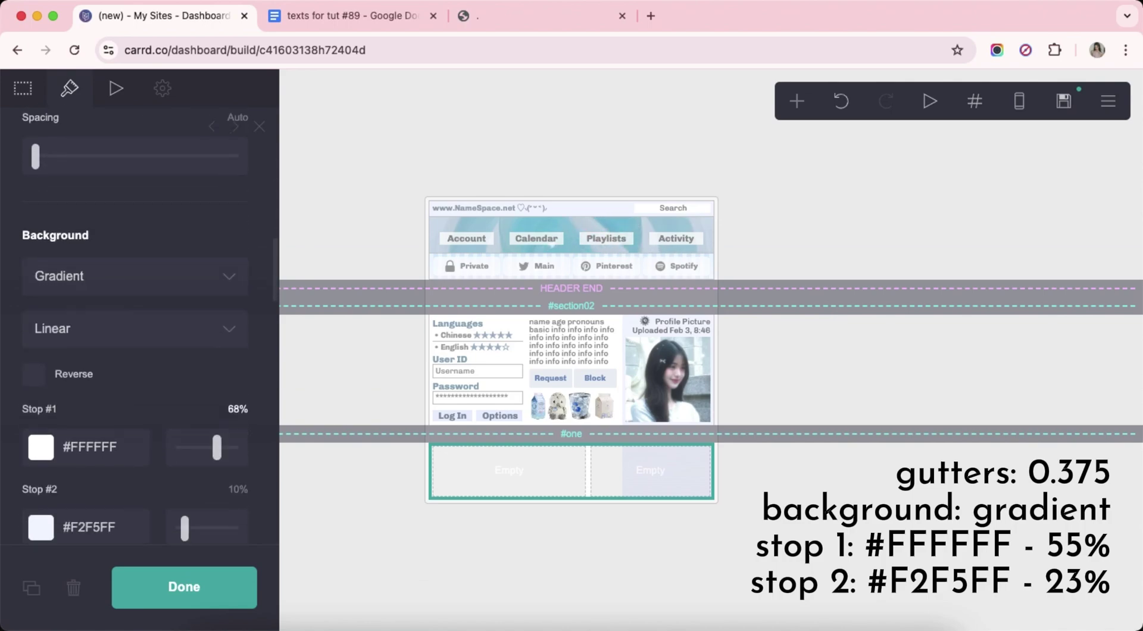
{"action": "scroll", "coordinate": [244, 352], "scroll_direction": "down", "scroll_amount": 2}
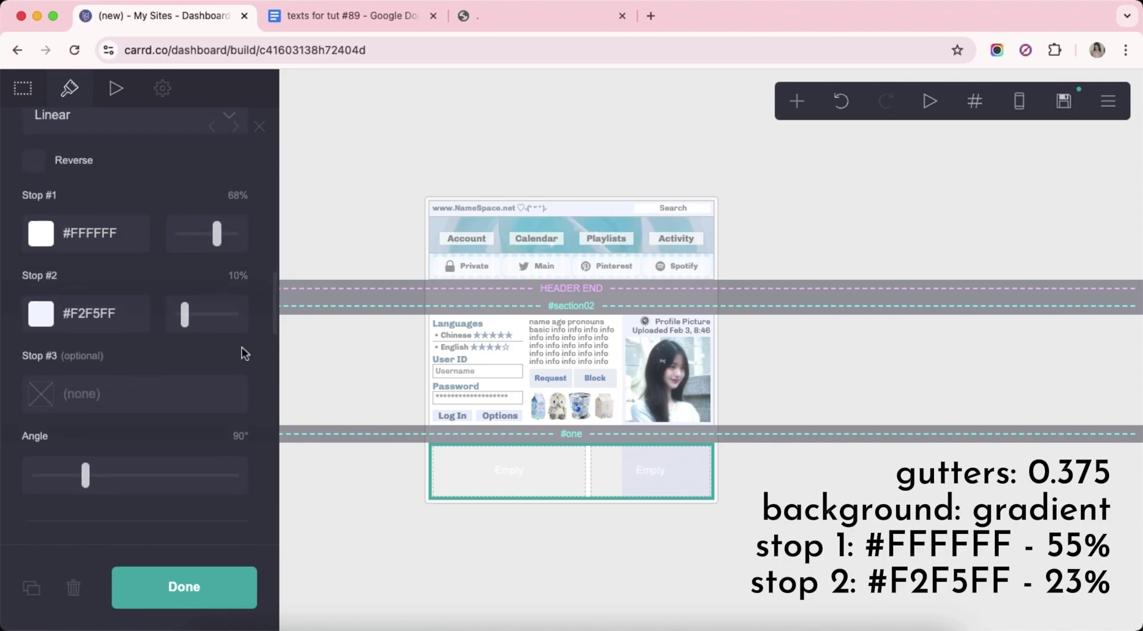
{"action": "type", "text": "55"}
{"action": "key", "text": "Return"}
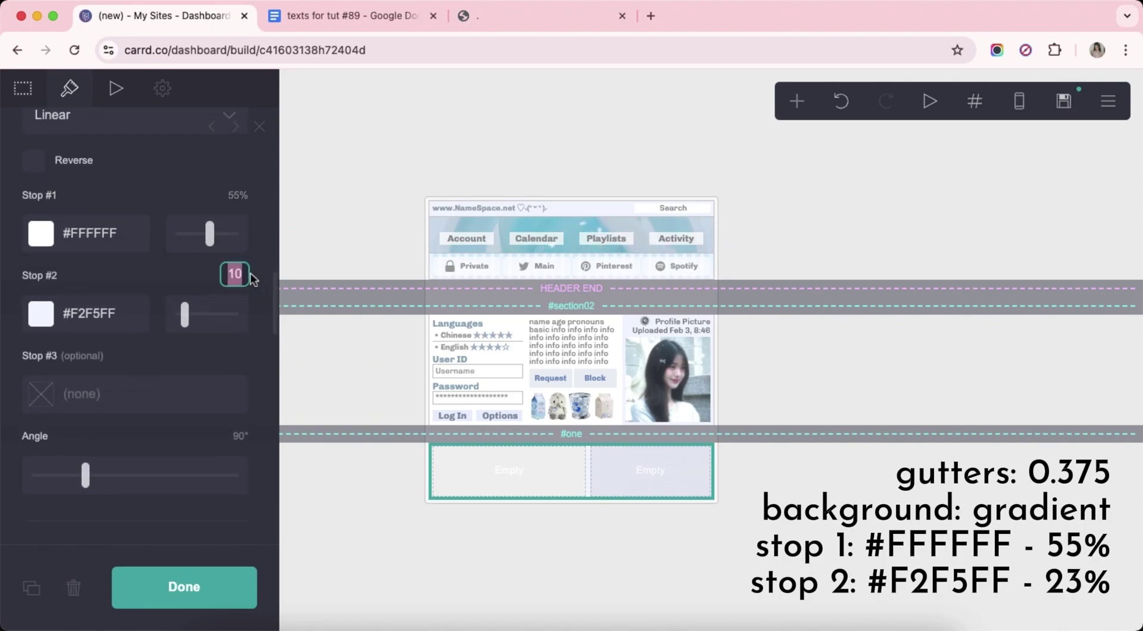
Set the position of the container's second gradient stop to 23% and finish editing the container.
{"action": "scroll", "coordinate": [205, 361], "scroll_direction": "down", "scroll_amount": 15}
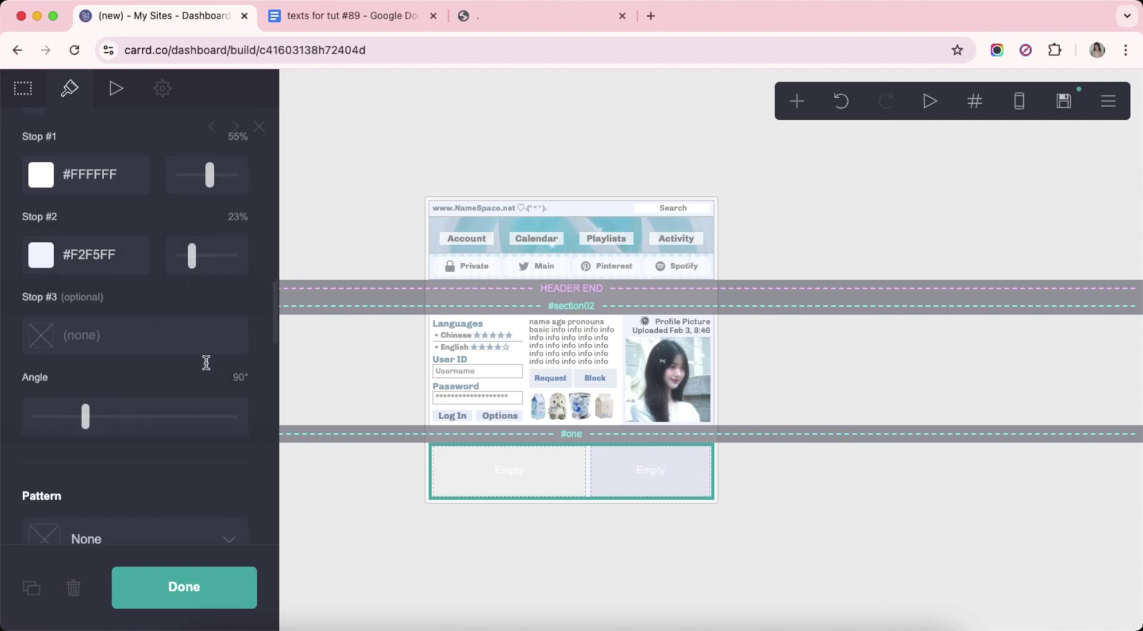
{"action": "scroll", "coordinate": [205, 360], "scroll_direction": "down", "scroll_amount": 5}
{"action": "left_click", "coordinate": [559, 538]}
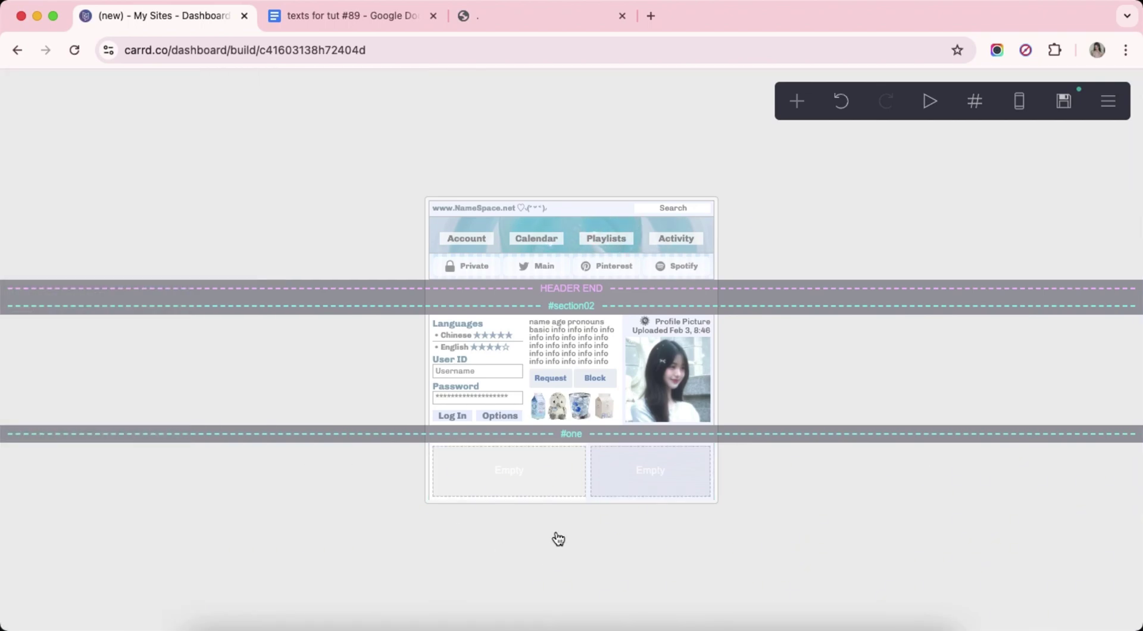
Add a table to the empty left column of the bottom container and clear its headings.
{"action": "left_click", "coordinate": [796, 102]}
{"action": "left_click", "coordinate": [758, 301]}
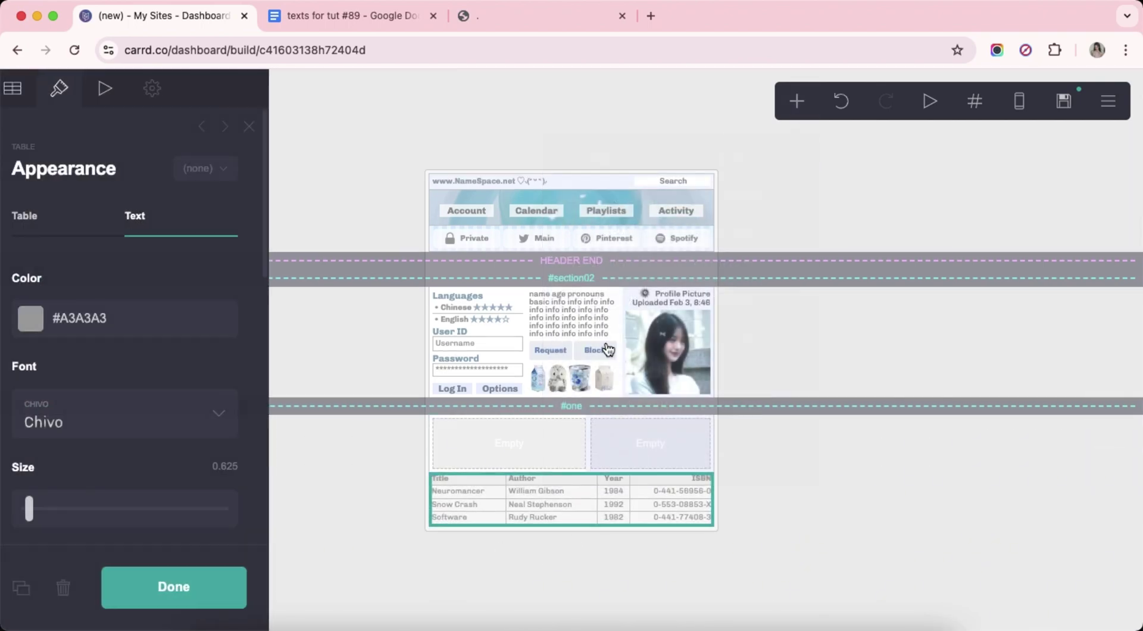
{"action": "left_click", "coordinate": [20, 97]}
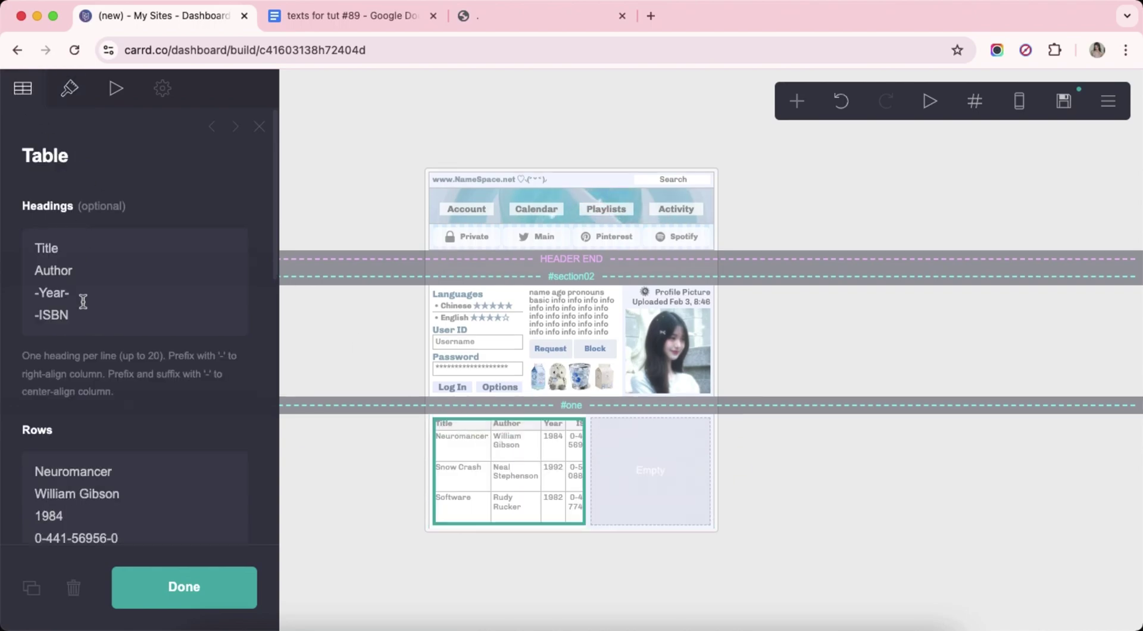
{"action": "left_click", "coordinate": [84, 302]}
{"action": "key", "text": "super+a"}
{"action": "key", "text": "BackSpace"}
Copy the line ==\s**NOTES**\s== from the "texts for tut #89" Google Doc and replace the table's sample rows with it.
{"action": "left_click", "coordinate": [351, 16]}
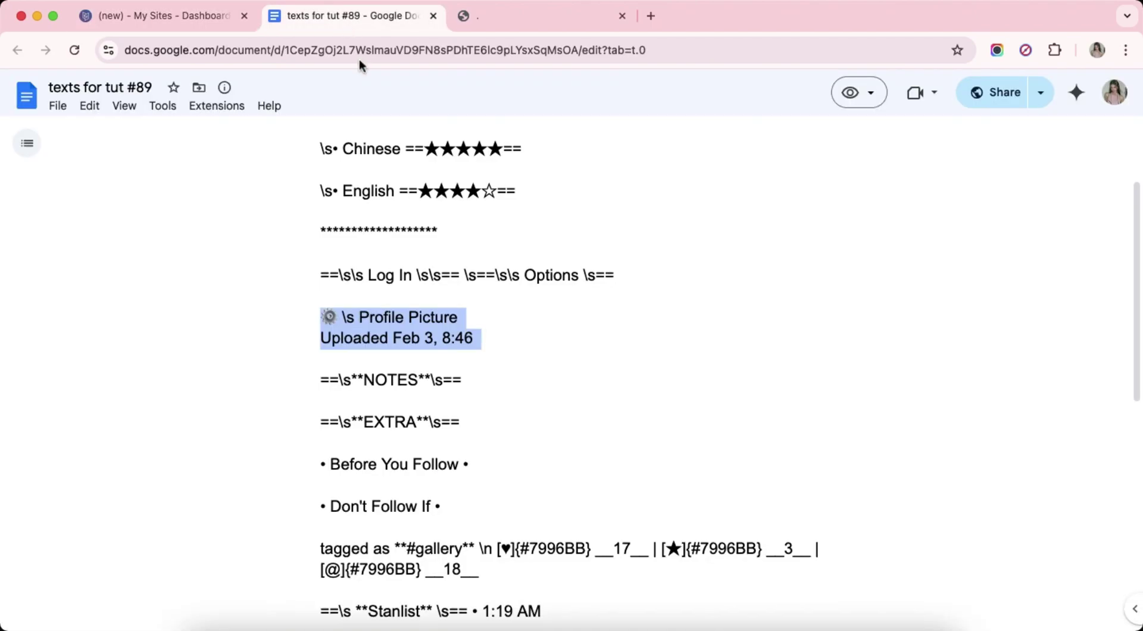
{"action": "scroll", "coordinate": [369, 345], "scroll_direction": "down", "scroll_amount": 2}
{"action": "left_click_drag", "start_coordinate": [325, 317], "coordinate": [482, 316]}
{"action": "right_click", "coordinate": [421, 318]}
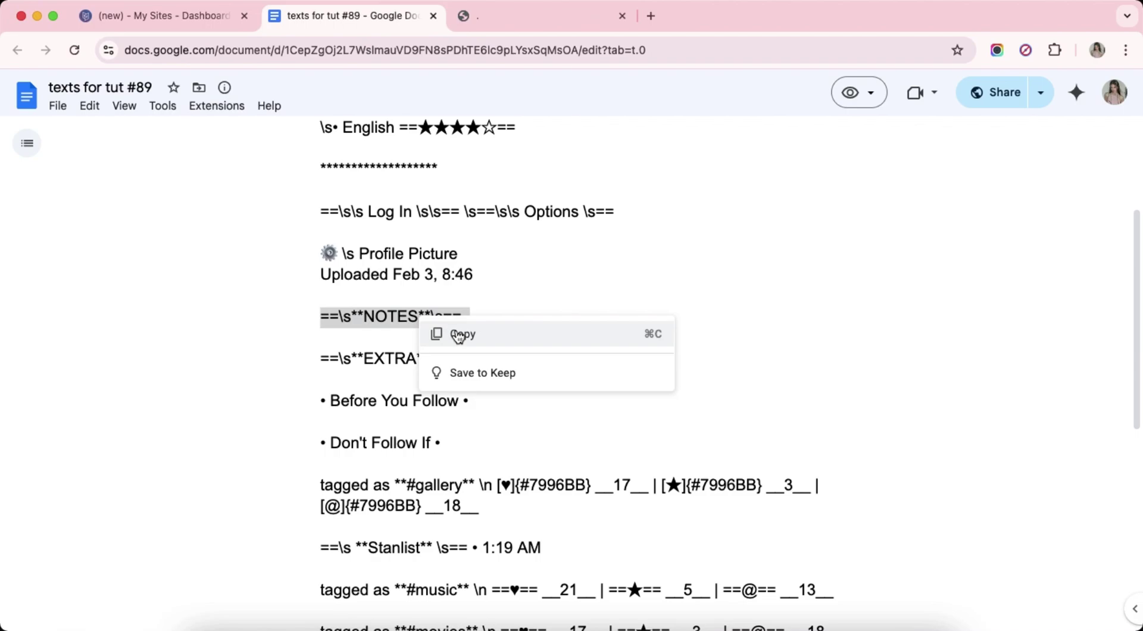
{"action": "left_click", "coordinate": [462, 331]}
{"action": "left_click", "coordinate": [167, 16]}
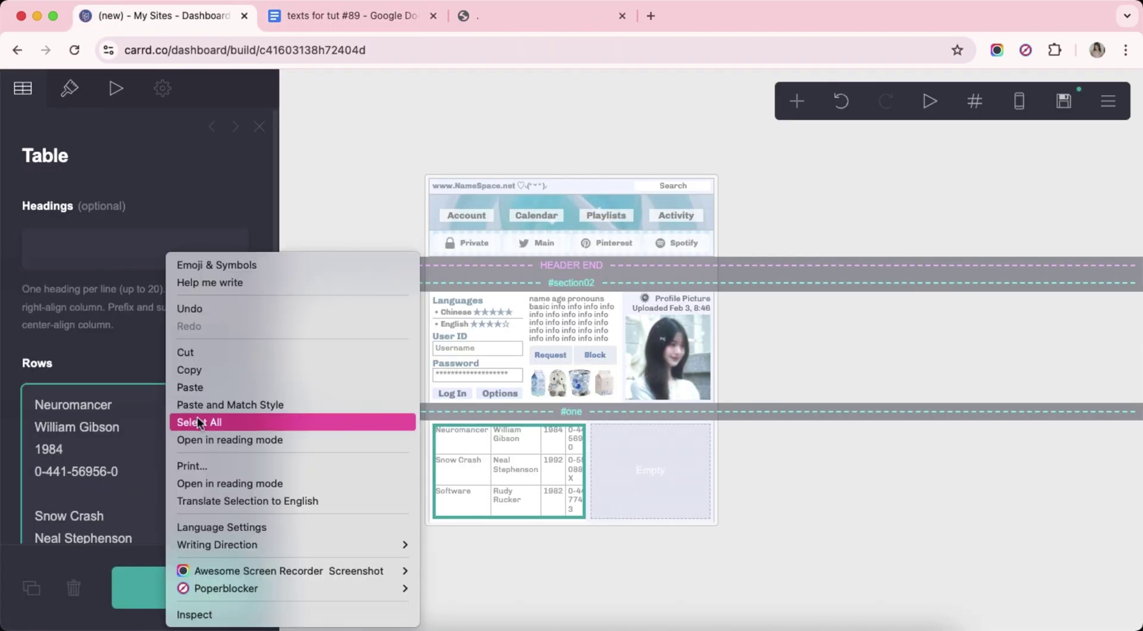
{"action": "left_click", "coordinate": [197, 422]}
{"action": "right_click", "coordinate": [160, 429]}
{"action": "left_click", "coordinate": [211, 348]}
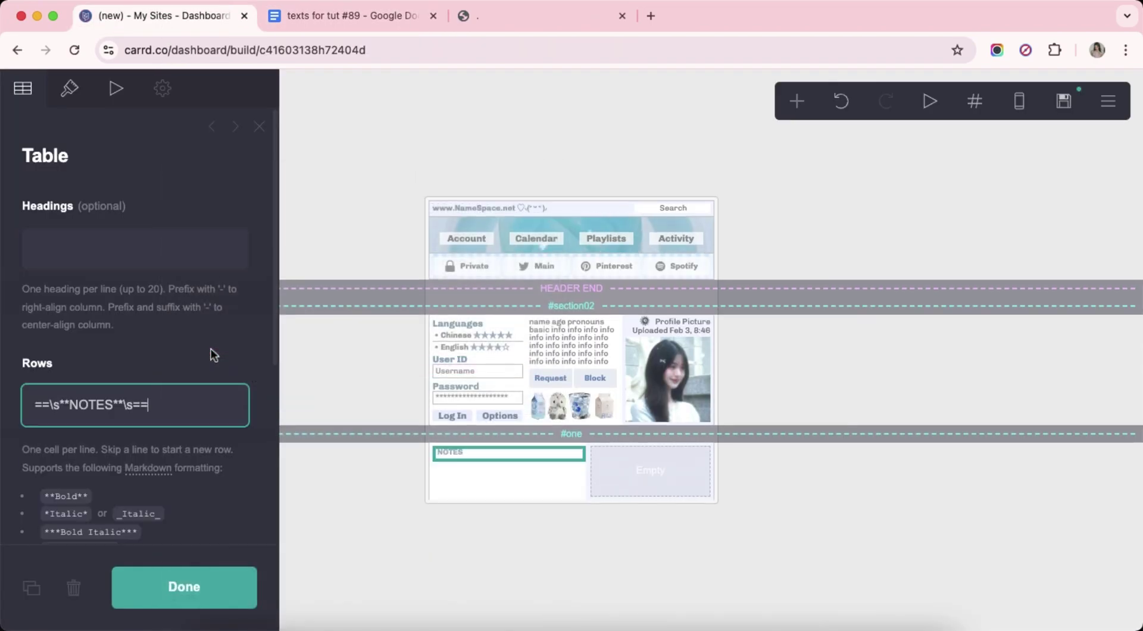
Add a placeholder paragraph of repeated "info" words after the NOTES label and delete the surplus words at its end.
{"action": "type", "text": "info info info info info info info info info info info info info info info info info info info info info info info info info info info info info info info info"}
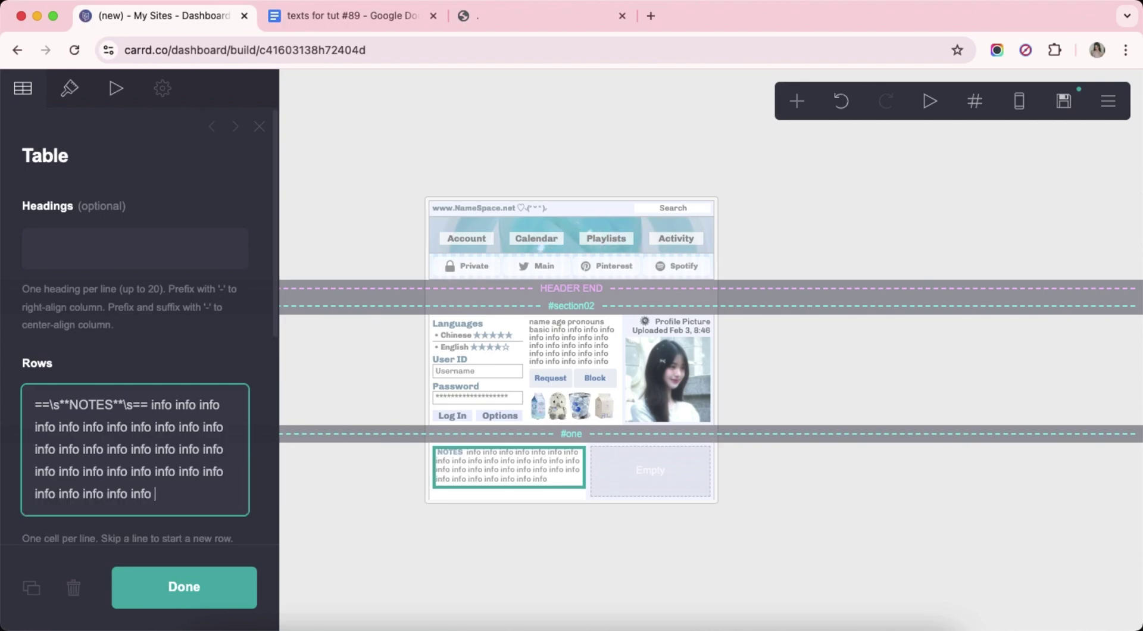
{"action": "scroll", "coordinate": [217, 449], "scroll_direction": "down", "scroll_amount": 1}
{"action": "left_click_drag", "start_coordinate": [178, 433], "coordinate": [214, 482]}
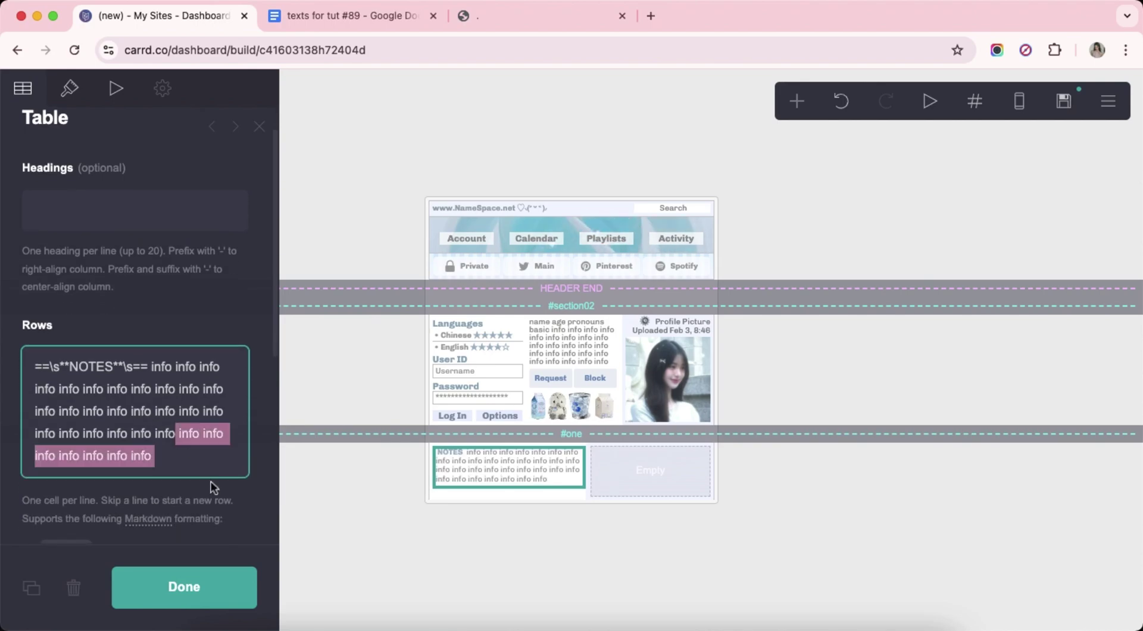
{"action": "key", "text": "BackSpace"}
Copy the line ==\s**EXTRA**\s== from the Google Doc and paste it as a new table row below NOTES.
{"action": "left_click", "coordinate": [337, 25]}
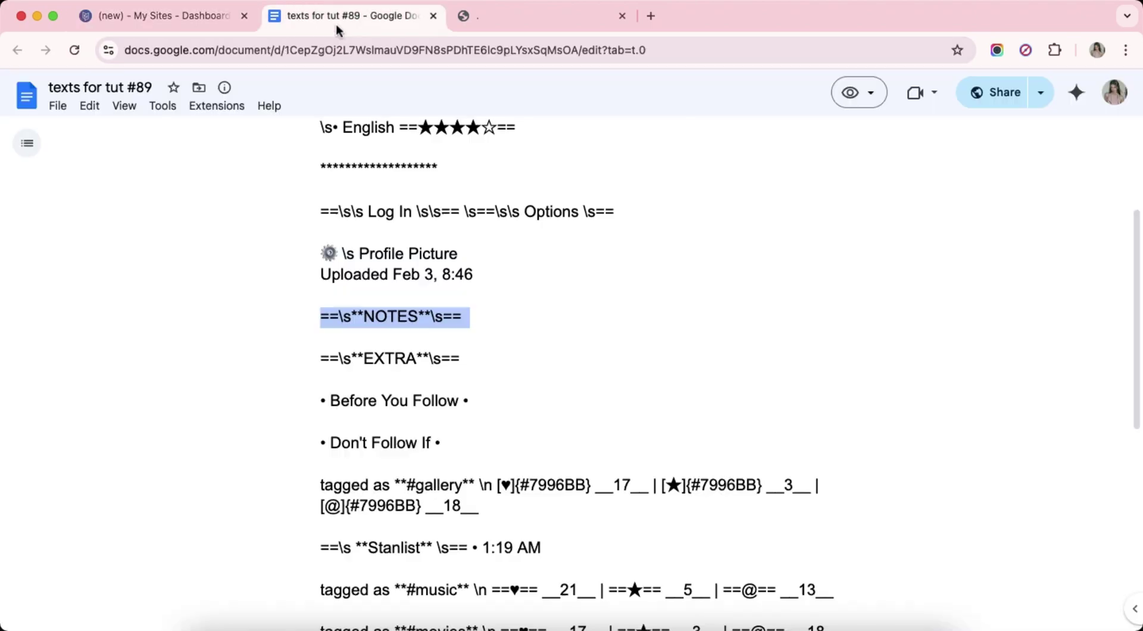
{"action": "left_click_drag", "start_coordinate": [324, 359], "coordinate": [480, 357]}
{"action": "right_click", "coordinate": [424, 361]}
{"action": "left_click", "coordinate": [439, 376]}
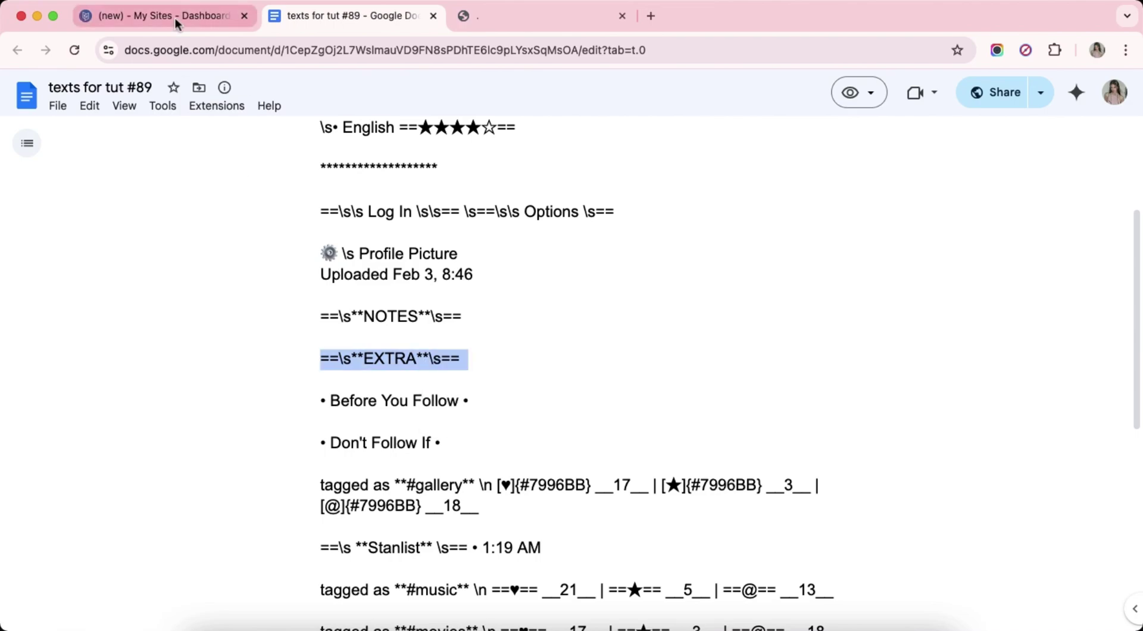
{"action": "left_click", "coordinate": [173, 17]}
{"action": "key", "text": "Return"}
{"action": "key", "text": "Return"}
{"action": "scroll", "coordinate": [196, 441], "scroll_direction": "down", "scroll_amount": 1}
{"action": "right_click", "coordinate": [178, 438]}
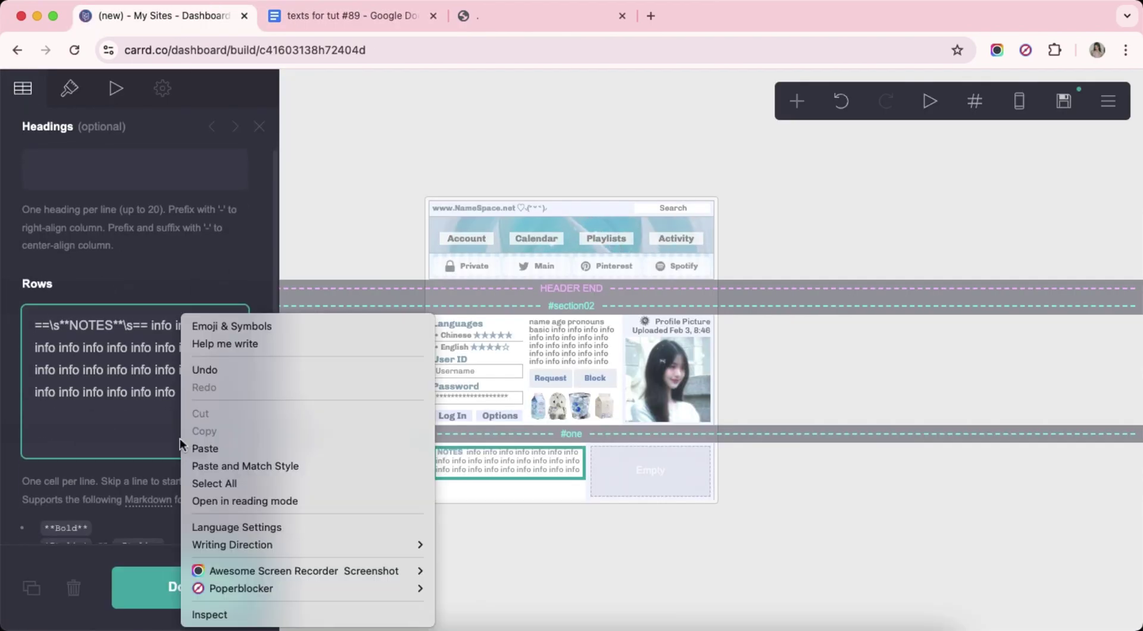
{"action": "left_click", "coordinate": [226, 460]}
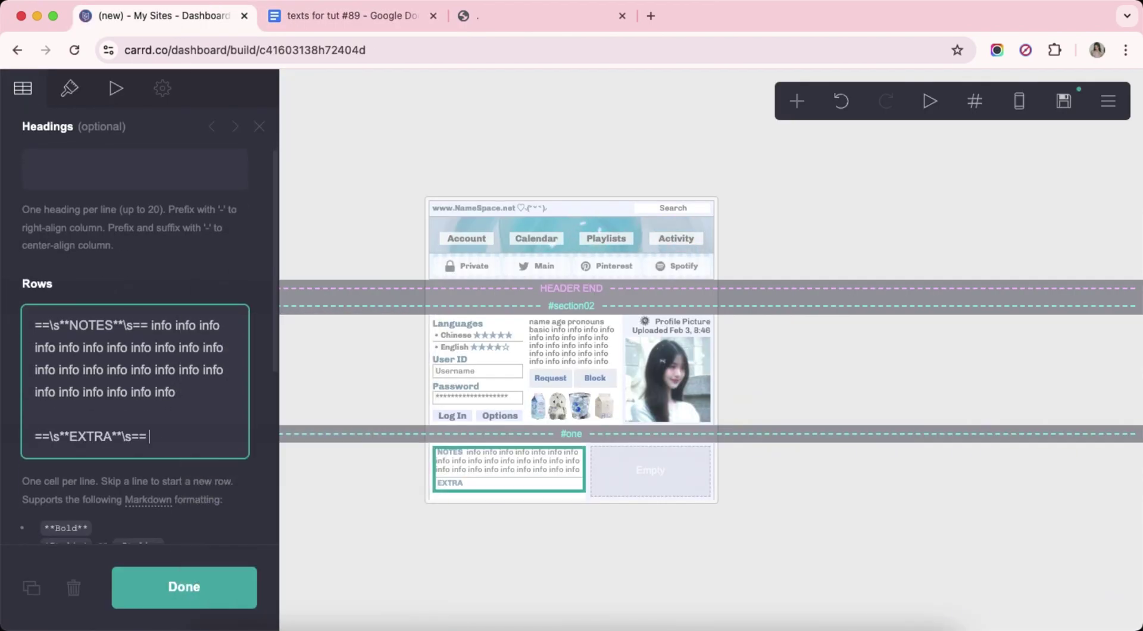
Add placeholder text of repeated "info" words after the EXTRA label in the table's second row.
{"action": "key", "text": "super+v"}
{"action": "scroll", "coordinate": [129, 433], "scroll_direction": "down", "scroll_amount": 1}
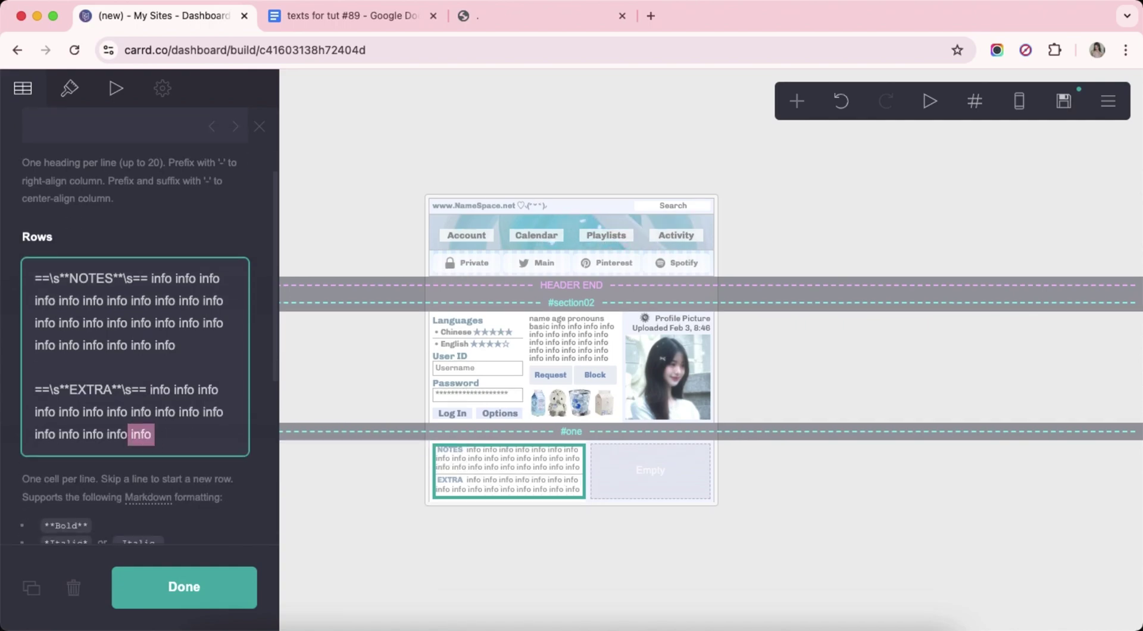
{"action": "left_click", "coordinate": [229, 476]}
{"action": "scroll", "coordinate": [231, 460], "scroll_direction": "up", "scroll_amount": 2}
Change the table's appearance style to Minimal.
{"action": "left_click", "coordinate": [72, 90]}
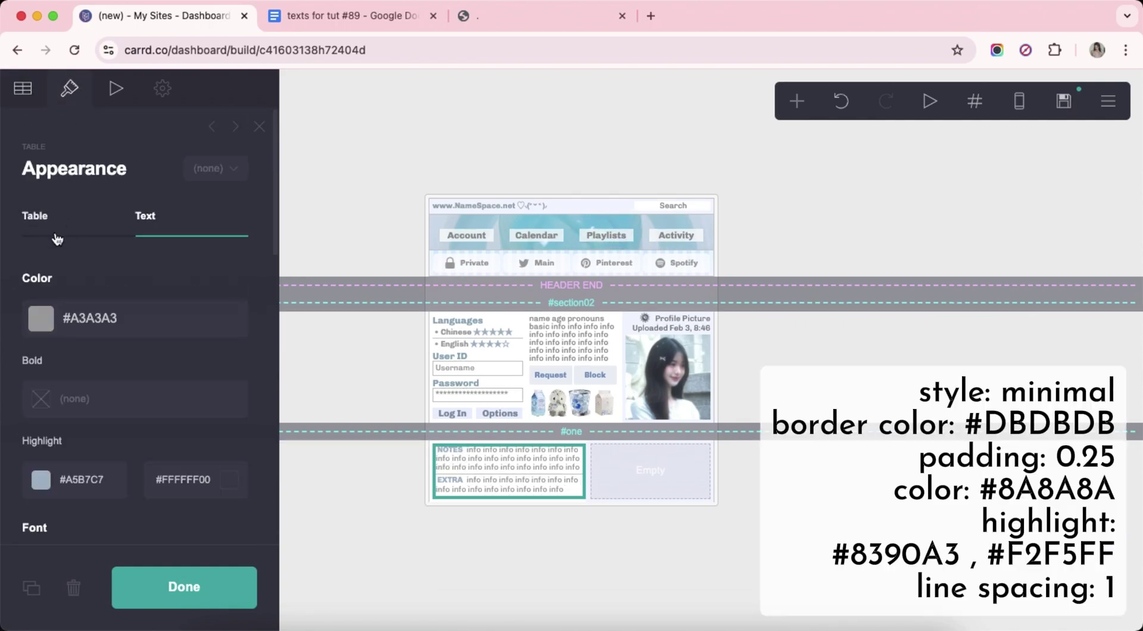
{"action": "left_click", "coordinate": [52, 233]}
{"action": "left_click", "coordinate": [86, 310]}
{"action": "left_click", "coordinate": [88, 302]}
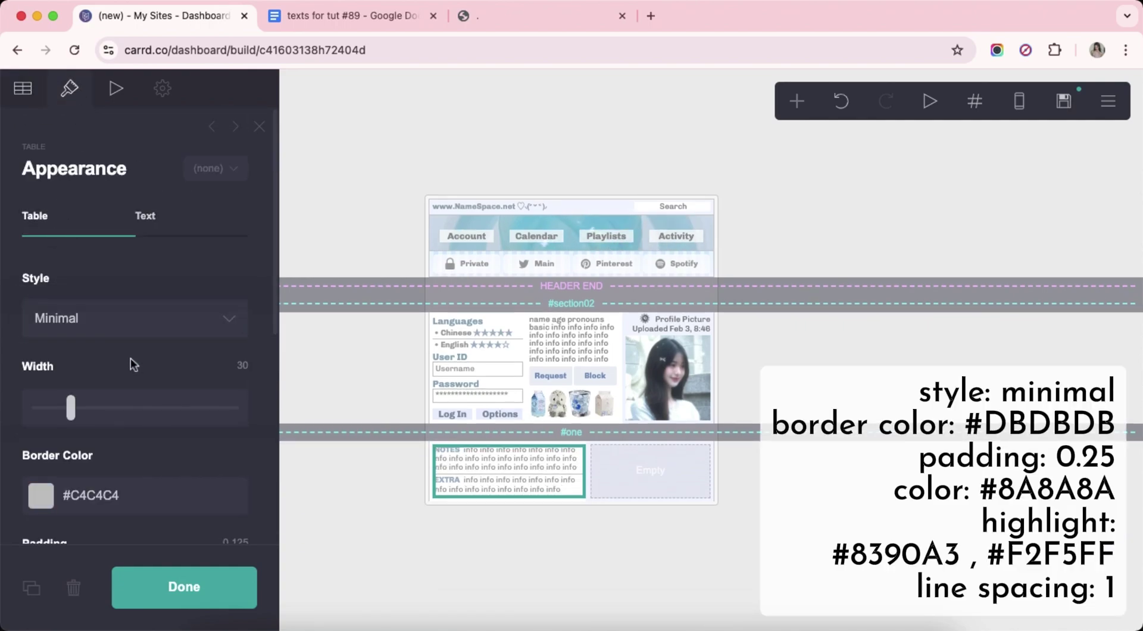
Set the table's border color to #DBDBDB and its padding to 0.25.
{"action": "scroll", "coordinate": [131, 360], "scroll_direction": "down", "scroll_amount": 3}
{"action": "left_click", "coordinate": [168, 348]}
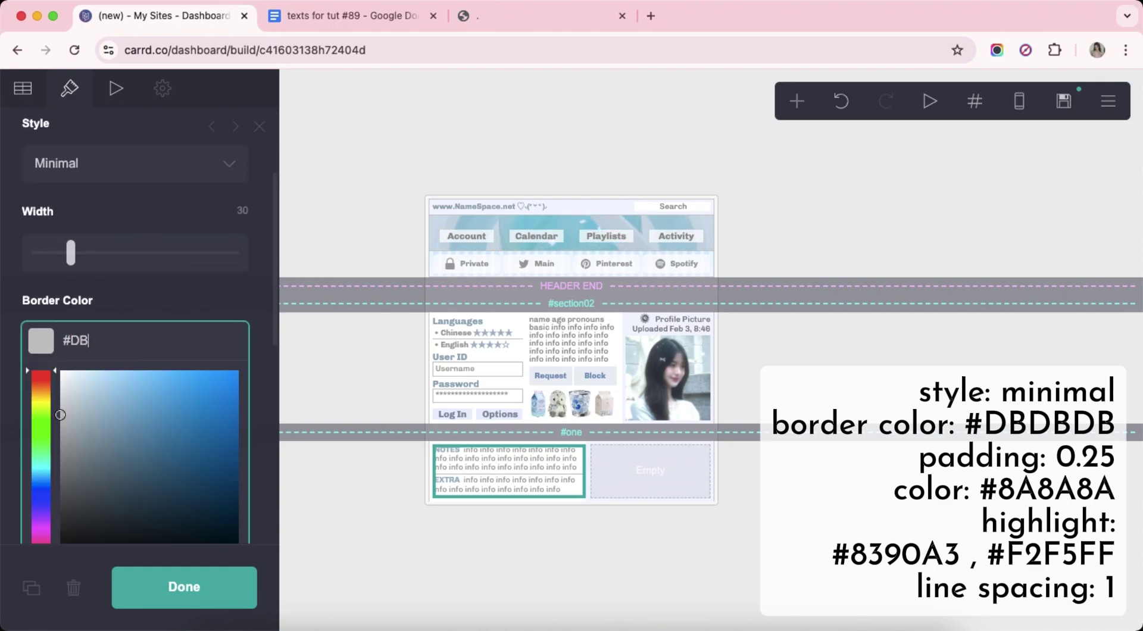
{"action": "type", "text": "#DBDBDB"}
{"action": "key", "text": "Return"}
{"action": "scroll", "coordinate": [84, 363], "scroll_direction": "down", "scroll_amount": 2}
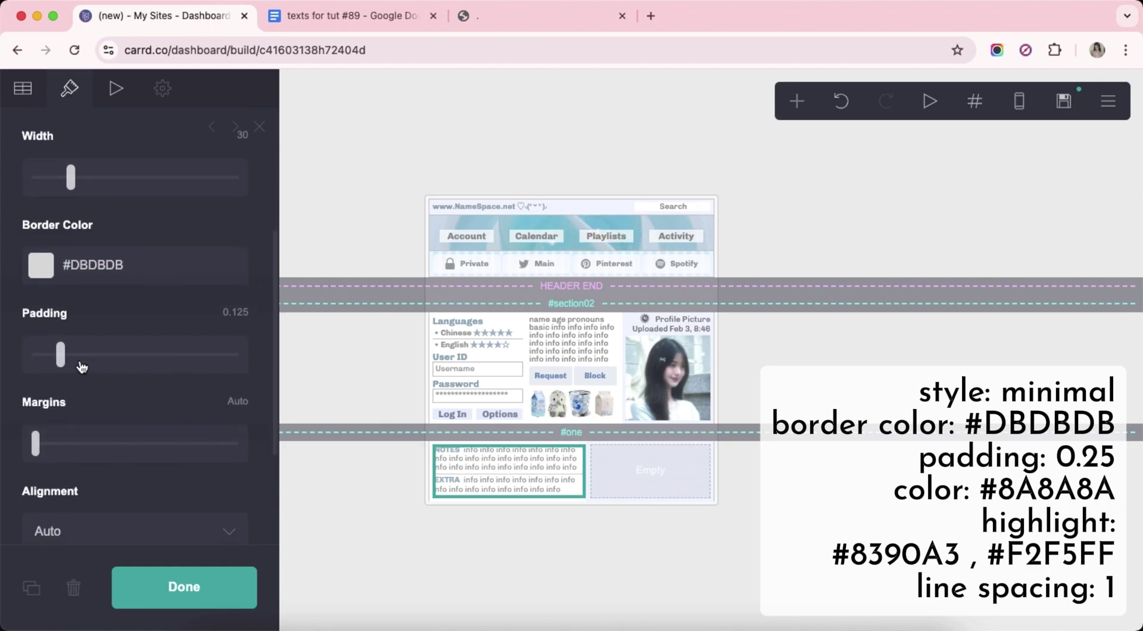
{"action": "scroll", "coordinate": [154, 405], "scroll_direction": "down", "scroll_amount": 3}
{"action": "scroll", "coordinate": [152, 402], "scroll_direction": "up", "scroll_amount": 7}
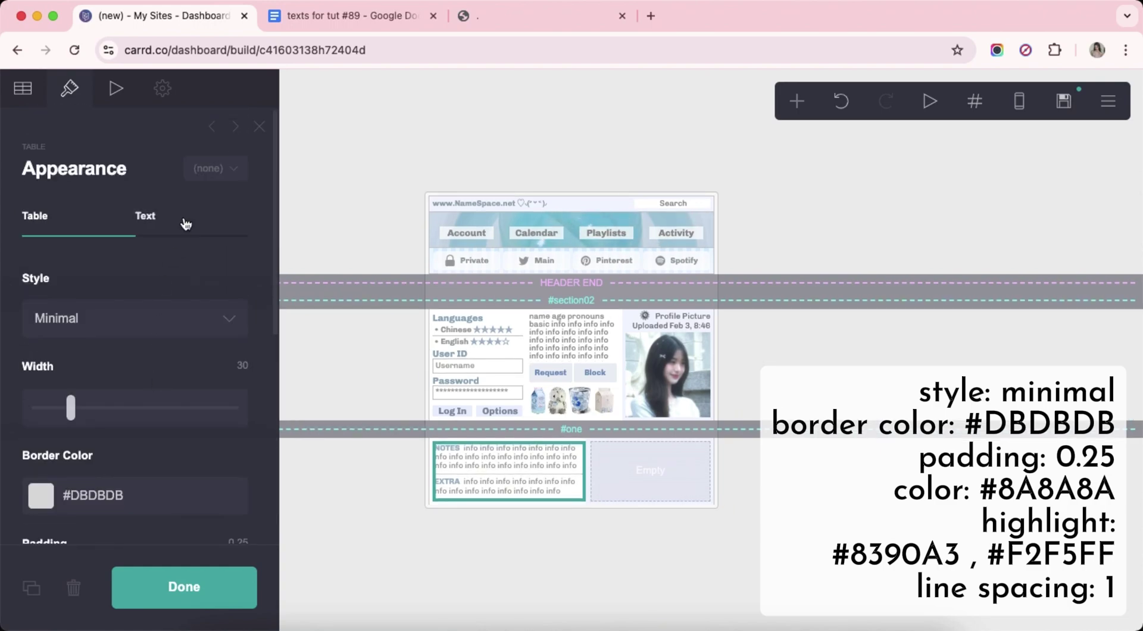
Set the table's text color to #8A8A8A.
{"action": "left_click", "coordinate": [182, 225]}
{"action": "left_click", "coordinate": [175, 323]}
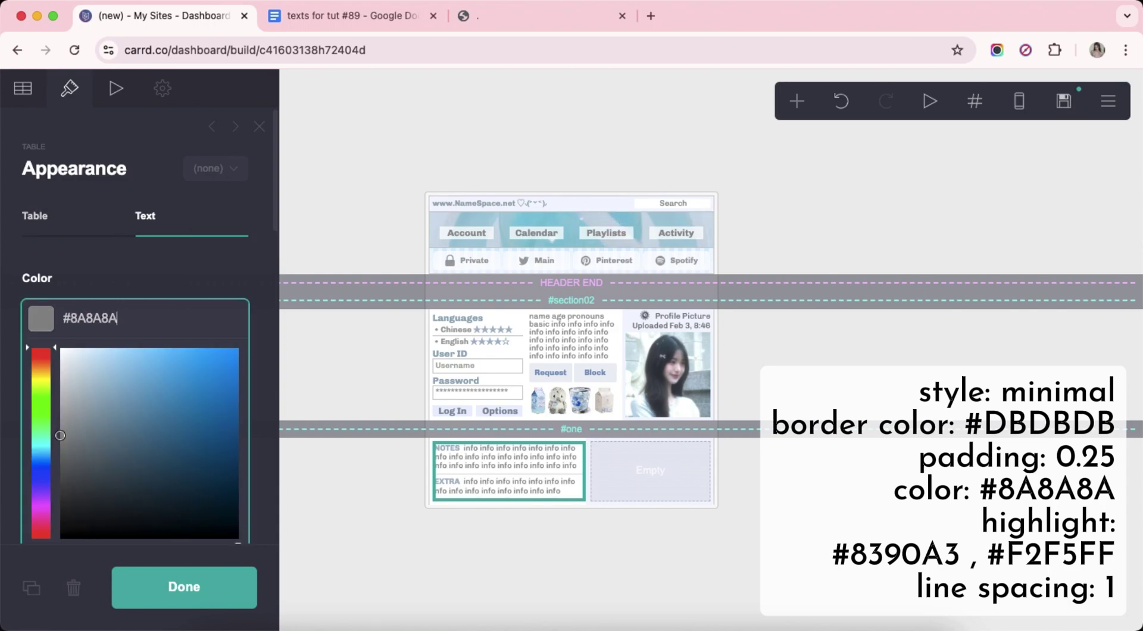
{"action": "key", "text": "Return"}
Set the table text's highlight colors to #8390A3 for the text and #F2F5FF for the background.
{"action": "scroll", "coordinate": [127, 372], "scroll_direction": "down", "scroll_amount": 3}
{"action": "left_click", "coordinate": [120, 329]}
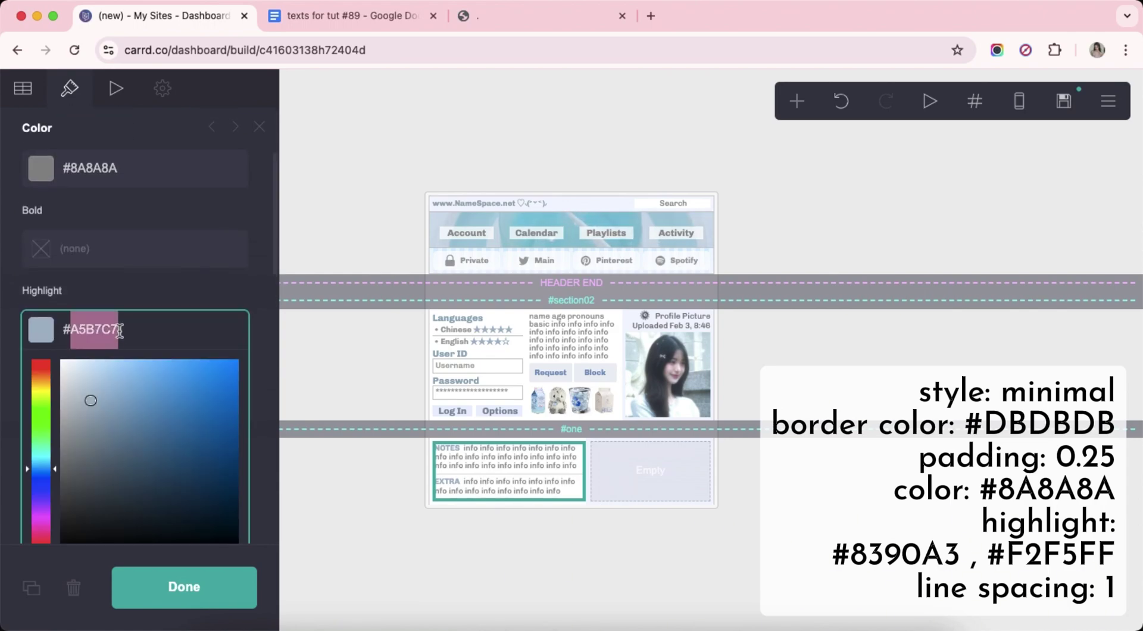
{"action": "type", "text": "8390A3"}
{"action": "key", "text": "Return"}
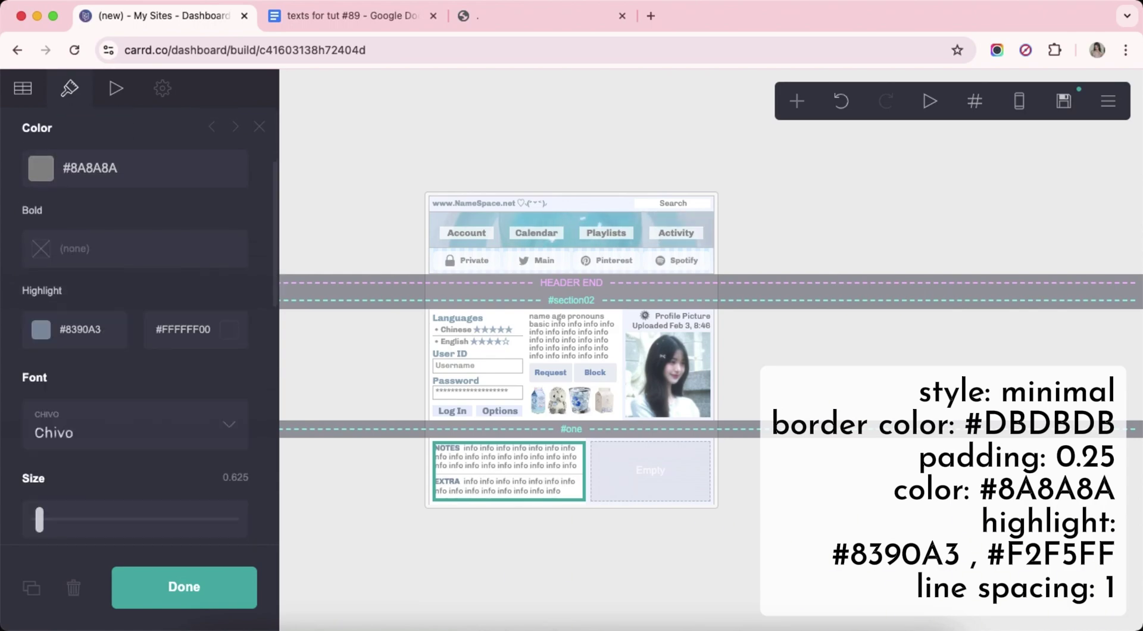
{"action": "left_click", "coordinate": [190, 325]}
{"action": "type", "text": "F2F5F"}
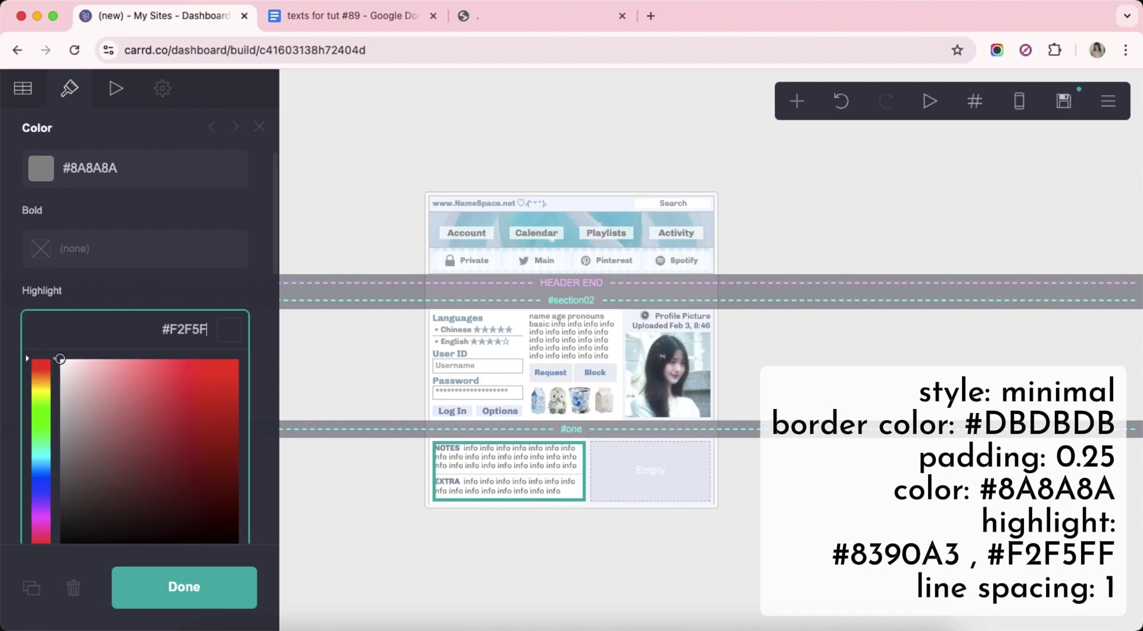
{"action": "type", "text": "F"}
{"action": "key", "text": "Return"}
Set the table text's line spacing to 1 and finish editing the table.
{"action": "scroll", "coordinate": [136, 334], "scroll_direction": "down", "scroll_amount": 5}
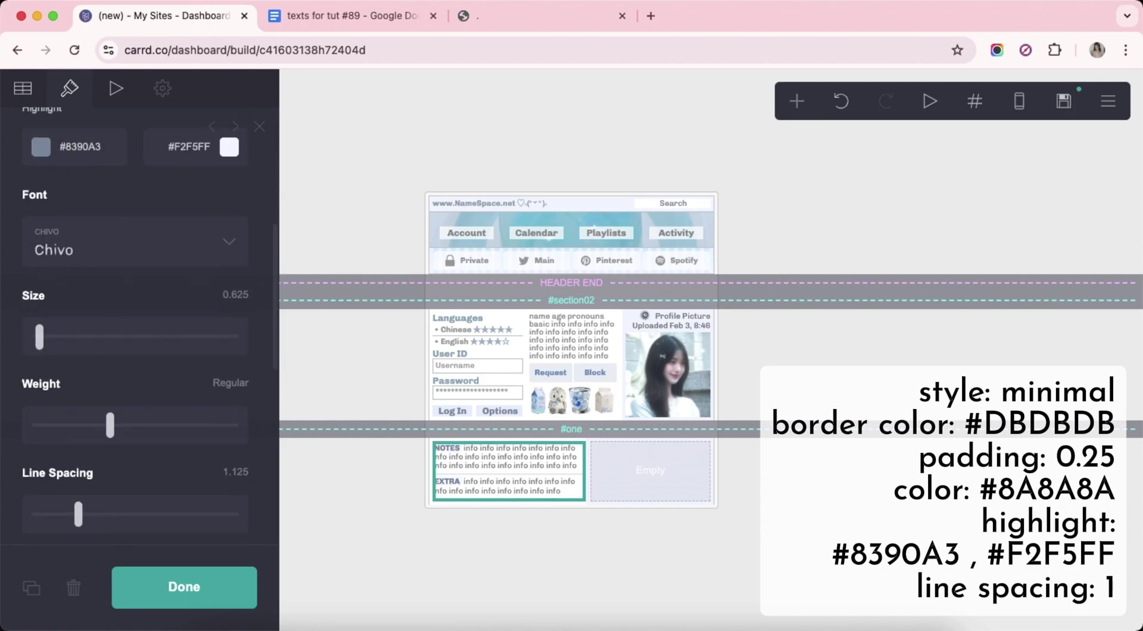
{"action": "type", "text": "1"}
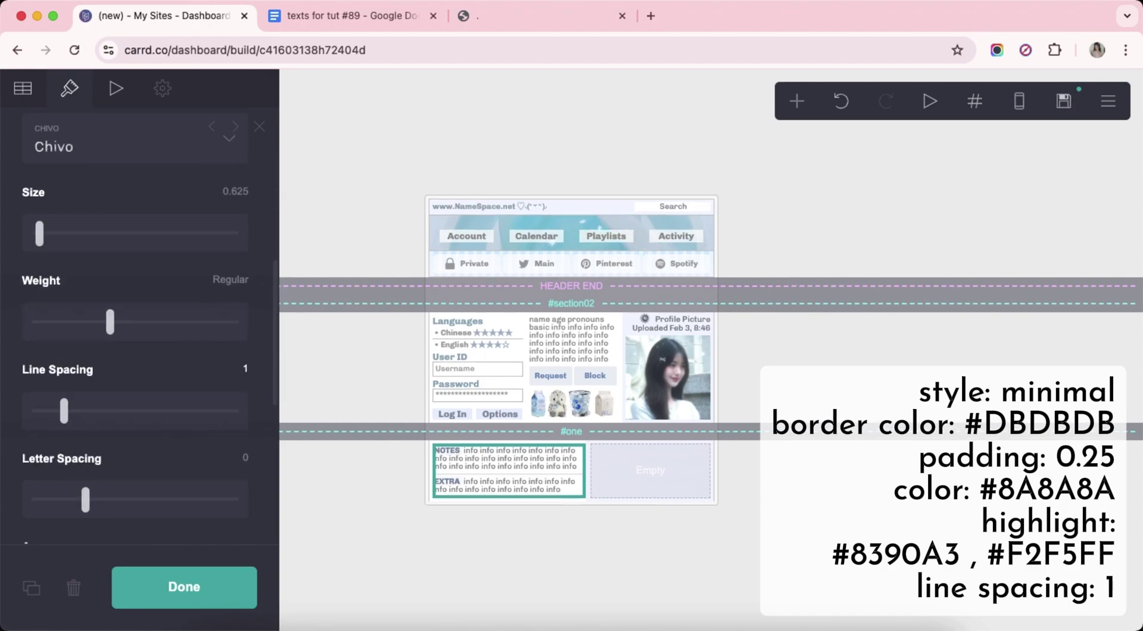
{"action": "scroll", "coordinate": [148, 358], "scroll_direction": "down", "scroll_amount": 6}
{"action": "left_click", "coordinate": [526, 552]}
{"action": "key", "text": "Escape"}
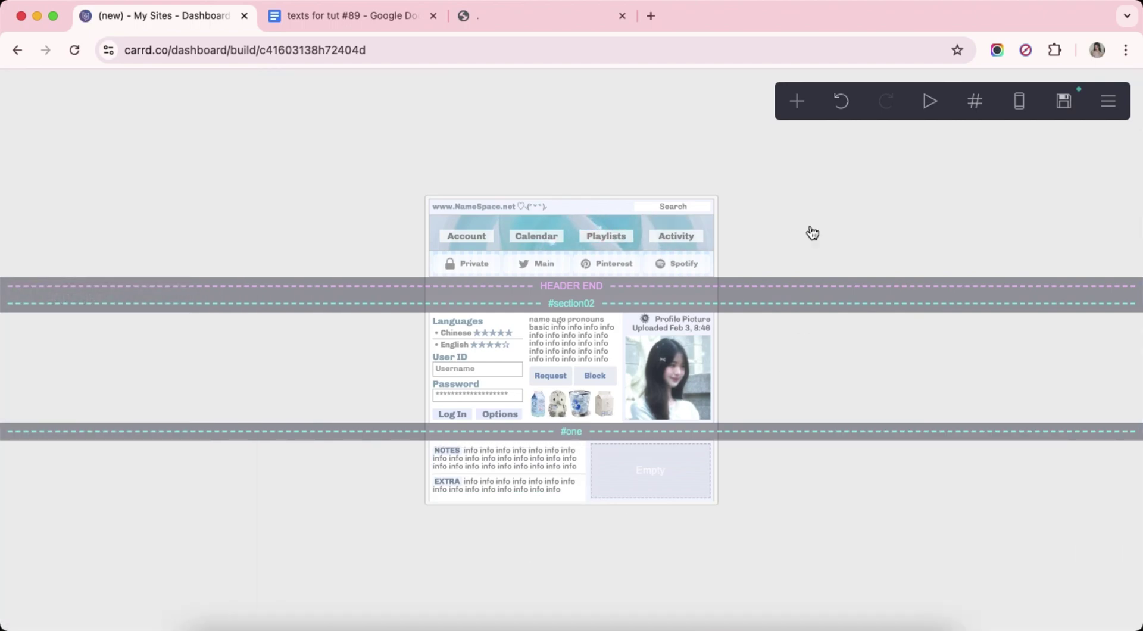
Add a gallery to the empty right column beside the notes table and upload 2.gif as its image.
{"action": "left_click", "coordinate": [796, 100]}
{"action": "left_click", "coordinate": [625, 302]}
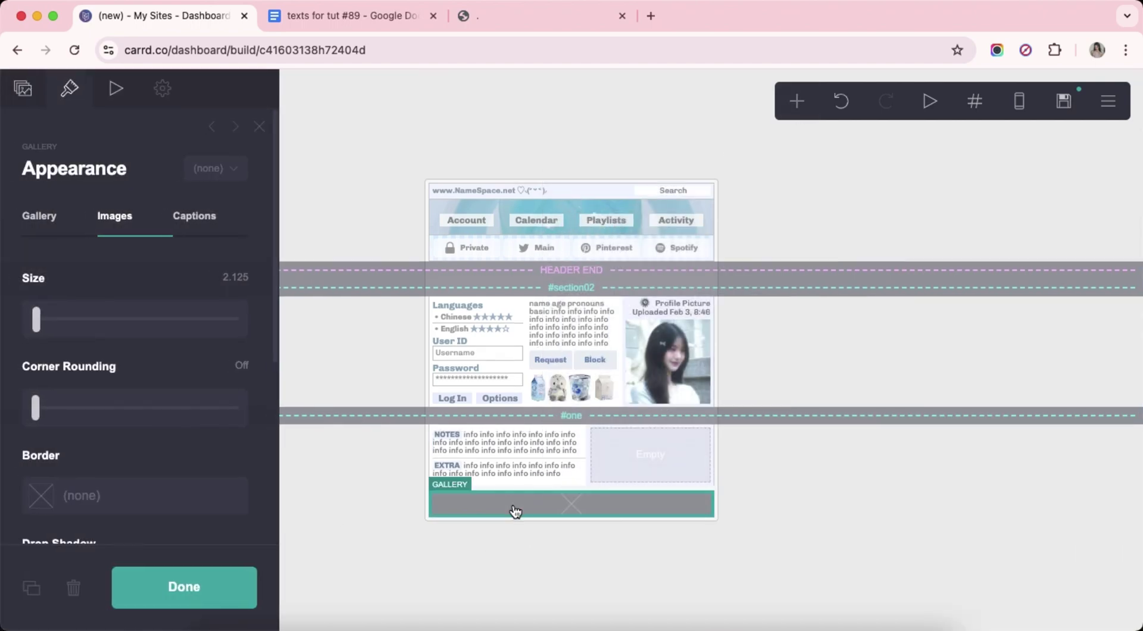
{"action": "left_click", "coordinate": [14, 105]}
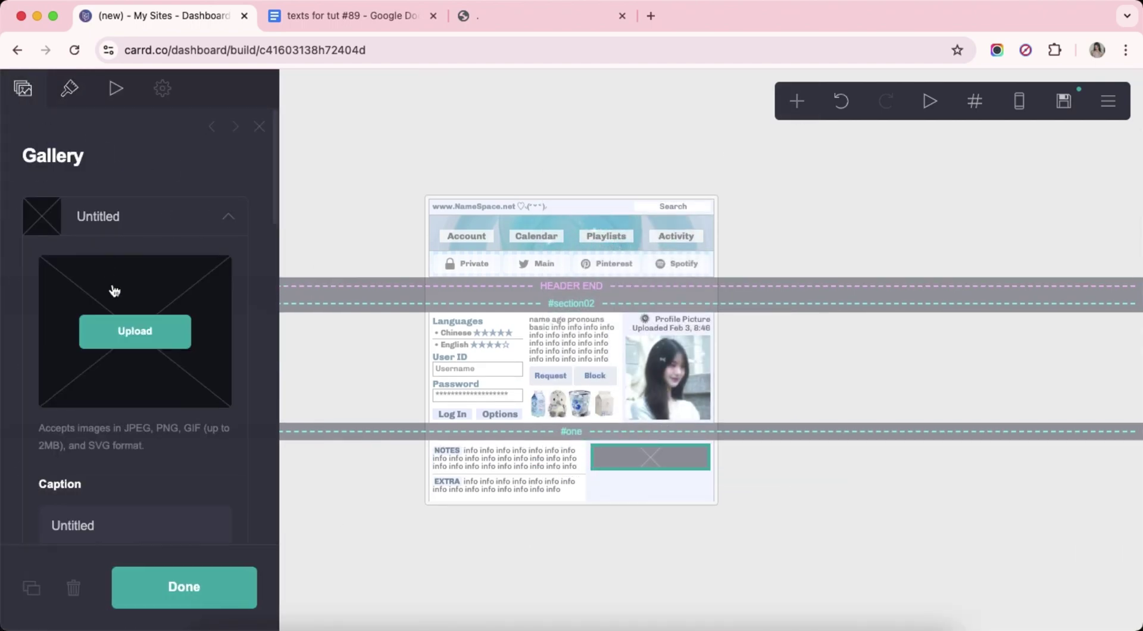
{"action": "left_click", "coordinate": [128, 319]}
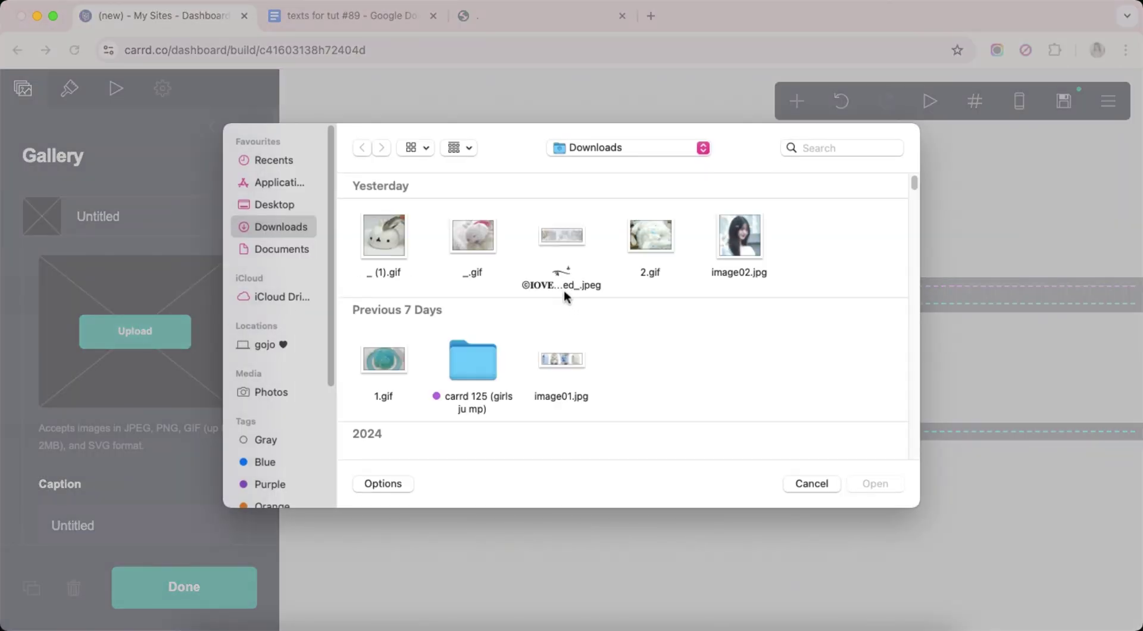
{"action": "left_click", "coordinate": [652, 238]}
{"action": "double_click", "coordinate": [652, 238]}
Set the gallery image size to 4.25 on desktop and, using manual mobile settings, 4.25 on mobile.
{"action": "left_click", "coordinate": [69, 88]}
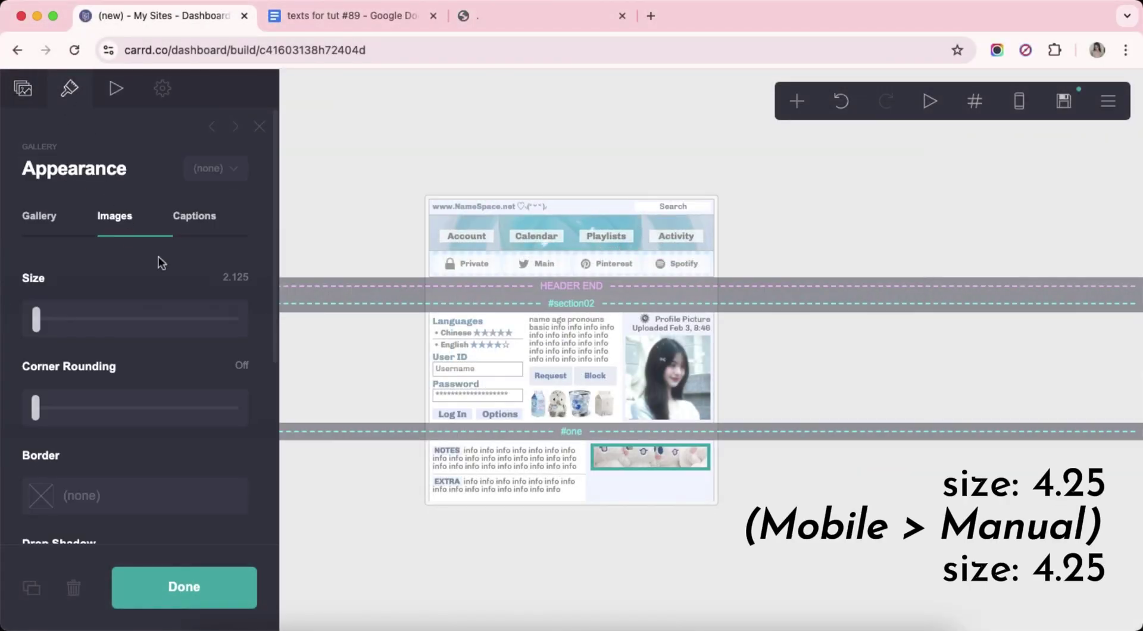
{"action": "double_click", "coordinate": [241, 276]}
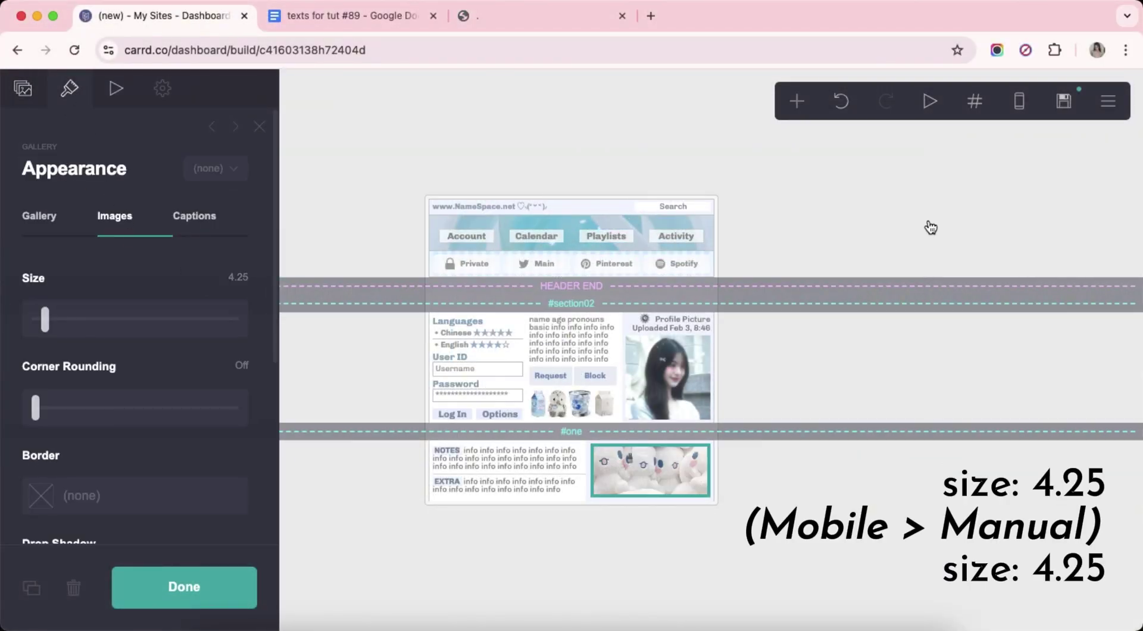
{"action": "left_click", "coordinate": [1022, 113]}
{"action": "scroll", "coordinate": [238, 393], "scroll_direction": "down", "scroll_amount": 5}
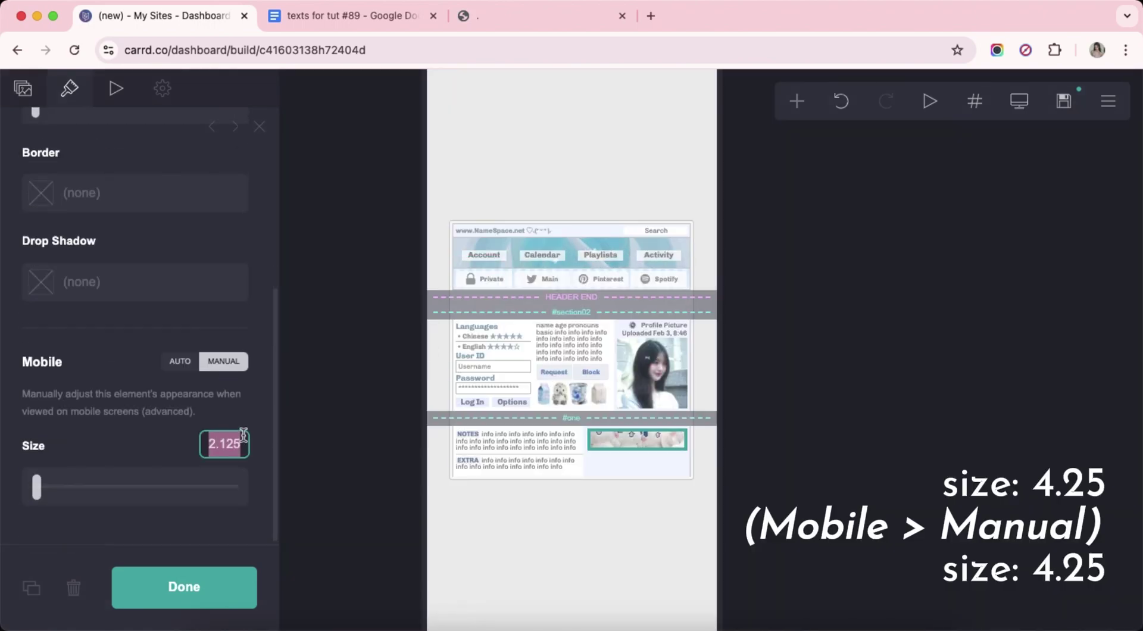
{"action": "type", "text": "5"}
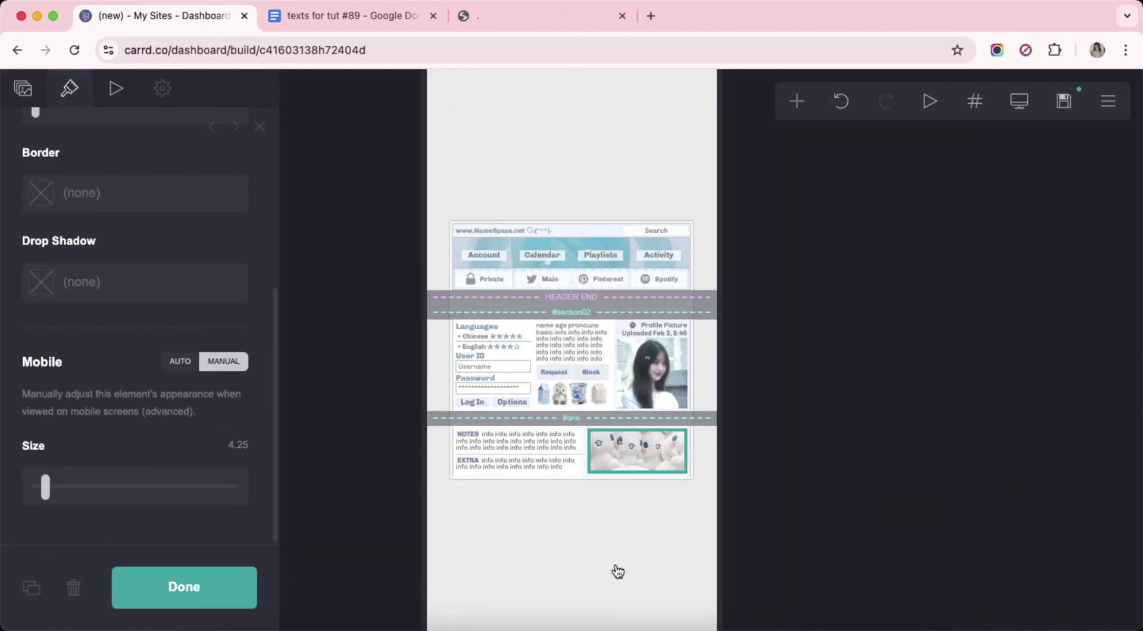
{"action": "left_click", "coordinate": [612, 567]}
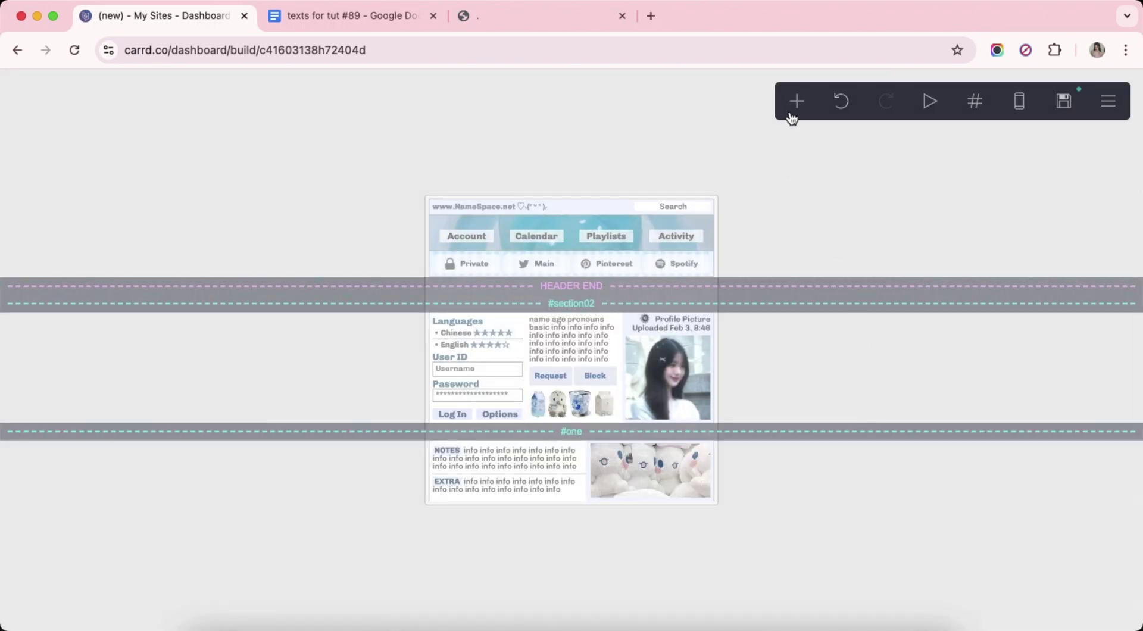
Add a container below the notes and gallery row, split into two columns of 55% left and 45% right.
{"action": "left_click", "coordinate": [796, 102]}
{"action": "left_click", "coordinate": [596, 457]}
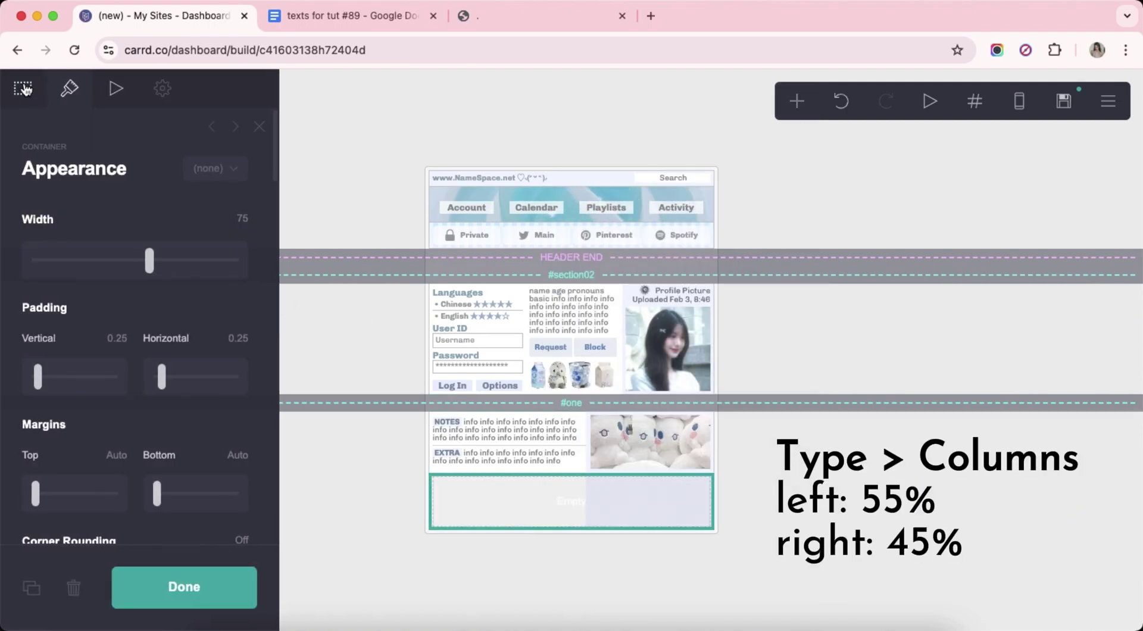
{"action": "left_click", "coordinate": [24, 88]}
{"action": "left_click", "coordinate": [80, 247]}
{"action": "left_click", "coordinate": [65, 266]}
{"action": "left_click", "coordinate": [57, 367]}
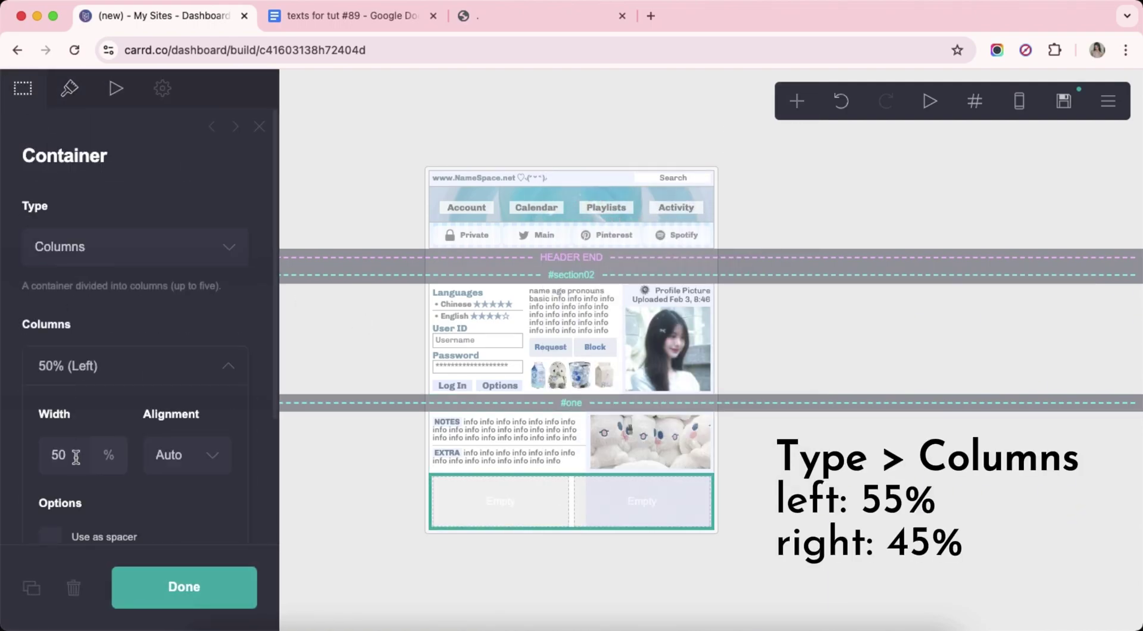
{"action": "left_click", "coordinate": [69, 379]}
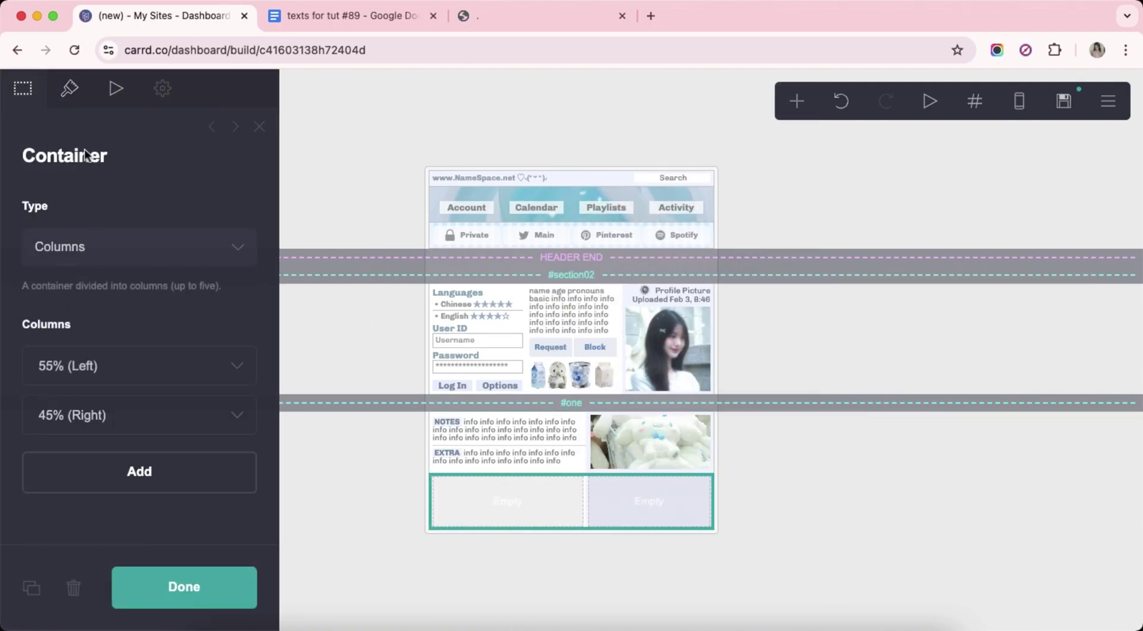
Set the new container's horizontal padding to 0.125 and its gutters to 0.25.
{"action": "left_click", "coordinate": [82, 95]}
{"action": "left_click", "coordinate": [238, 337]}
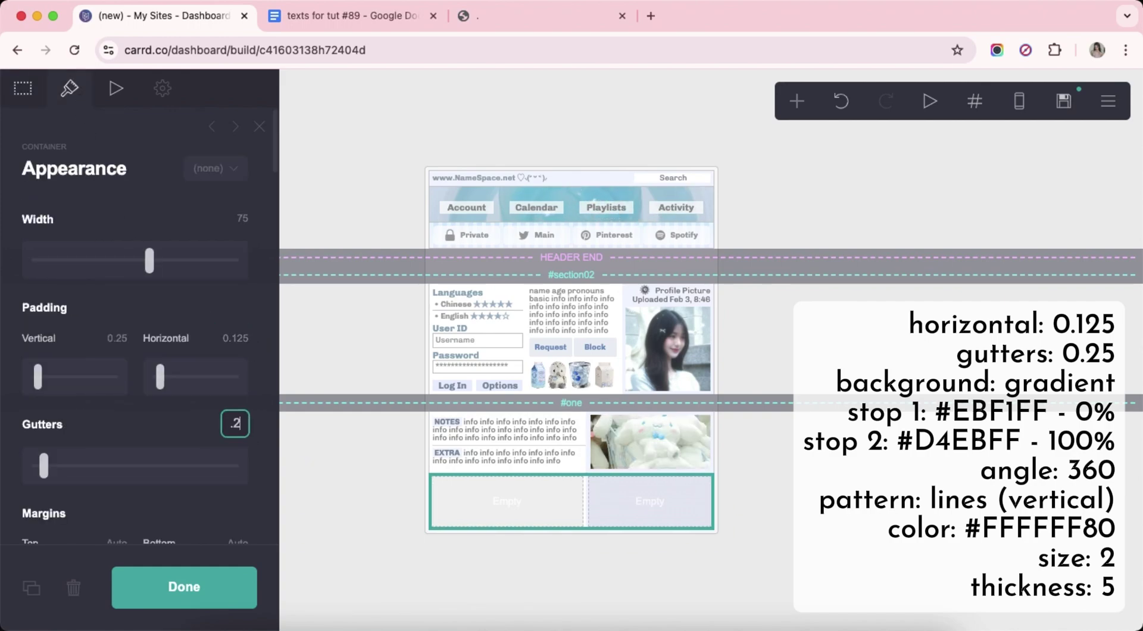
Set the container's background gradient colors to #EBF1FF for stop 1 and #D4EBFF for stop 2.
{"action": "scroll", "coordinate": [189, 419], "scroll_direction": "down", "scroll_amount": 10}
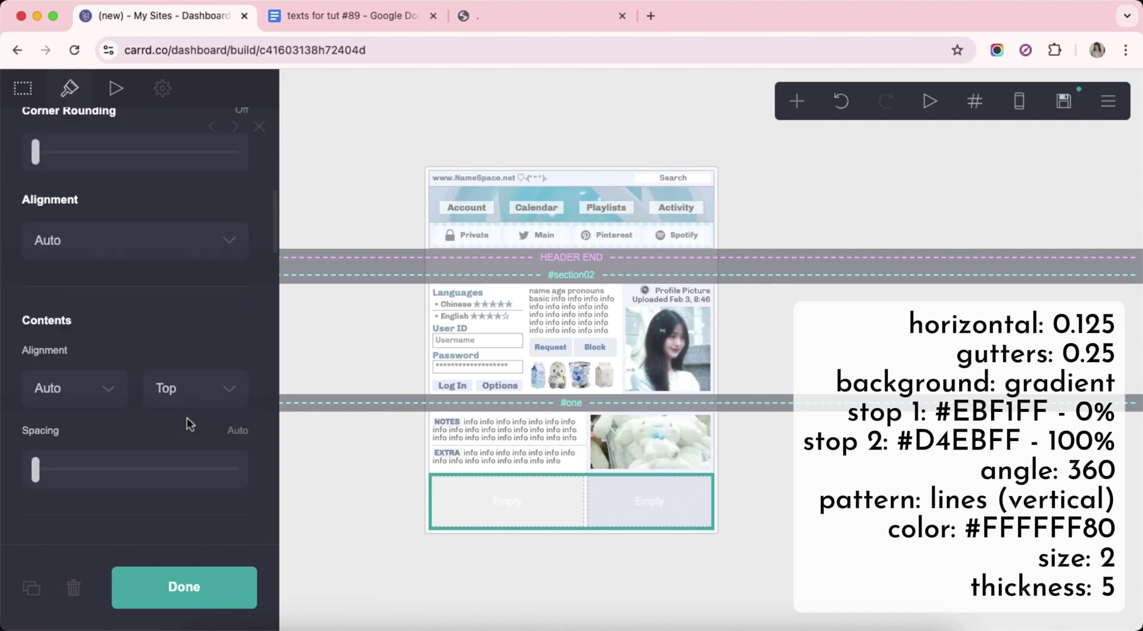
{"action": "scroll", "coordinate": [187, 417], "scroll_direction": "down", "scroll_amount": 5}
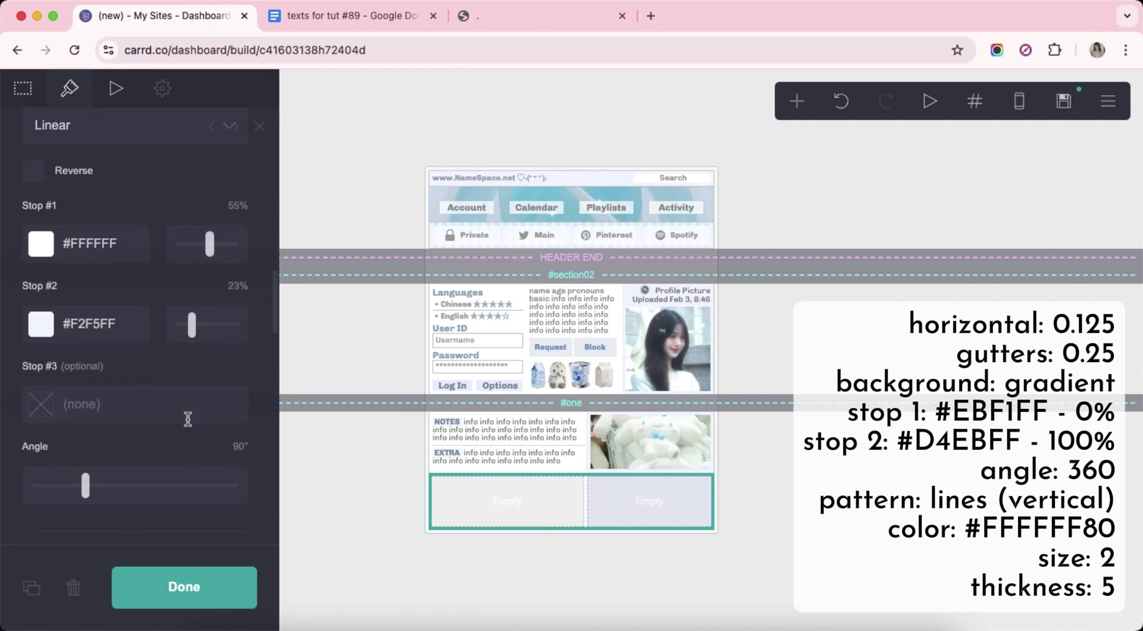
{"action": "left_click", "coordinate": [123, 237]}
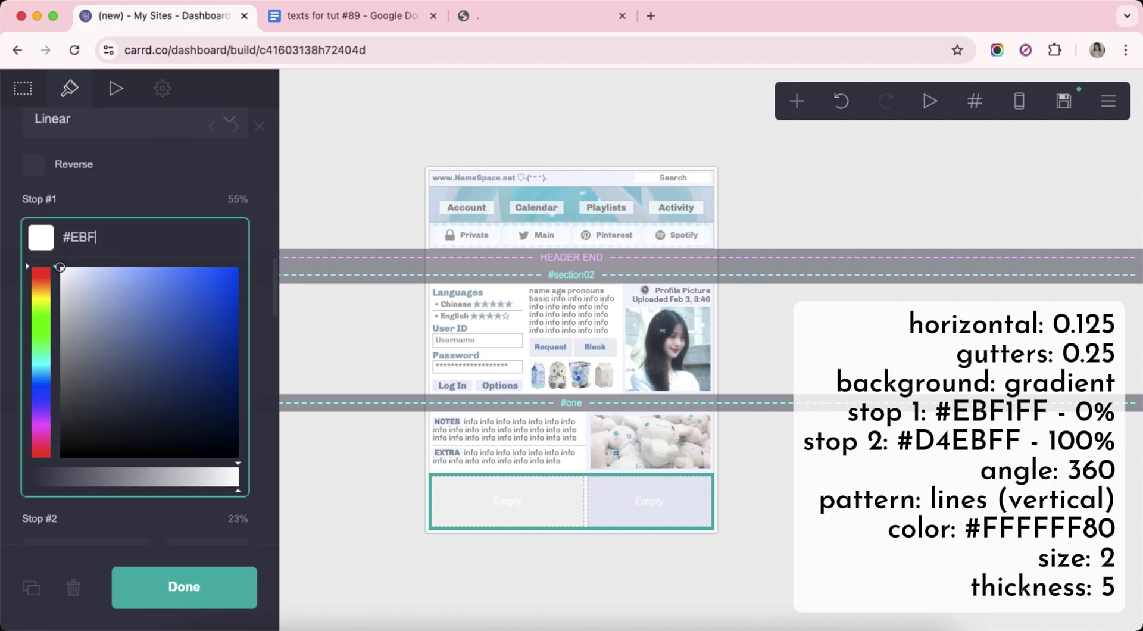
{"action": "type", "text": "EBF1FF"}
{"action": "key", "text": "Return"}
{"action": "left_click", "coordinate": [129, 315]}
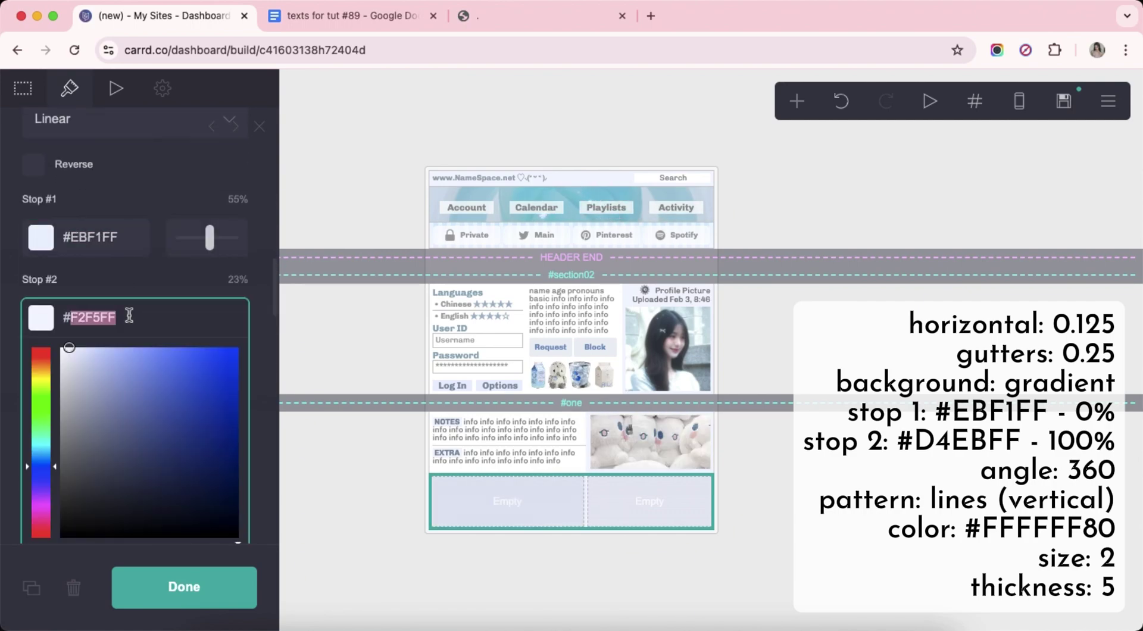
{"action": "type", "text": "D4EBFF"}
{"action": "key", "text": "Return"}
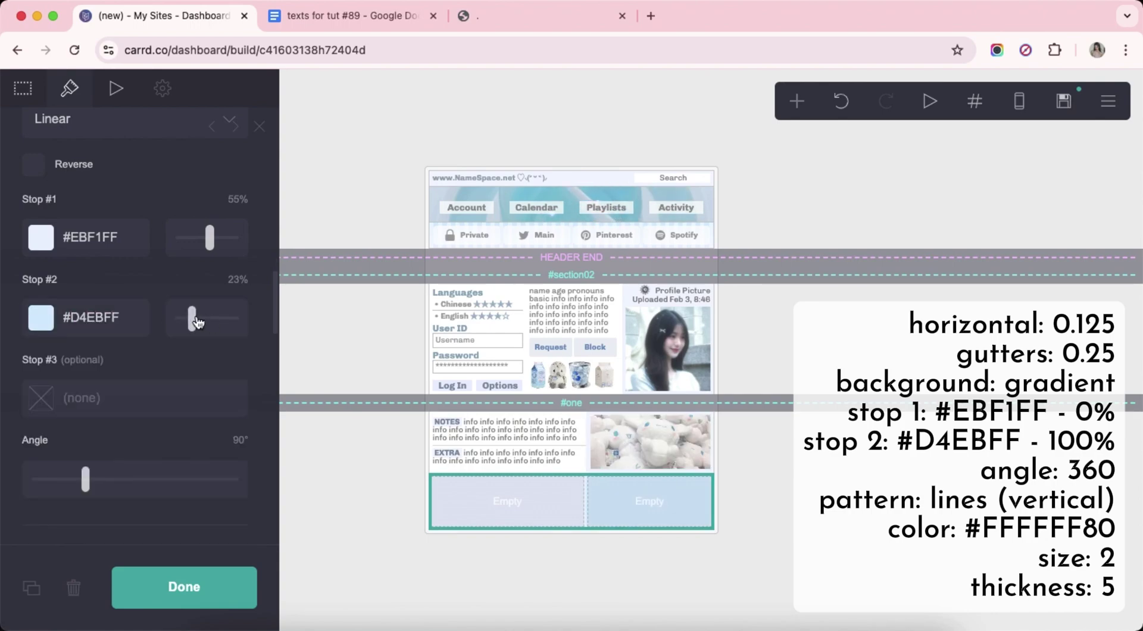
Set the gradient's stop positions to 0% and 100% and its angle to 360.
{"action": "left_click", "coordinate": [174, 248]}
{"action": "left_click", "coordinate": [245, 332]}
{"action": "scroll", "coordinate": [223, 366], "scroll_direction": "down", "scroll_amount": 2}
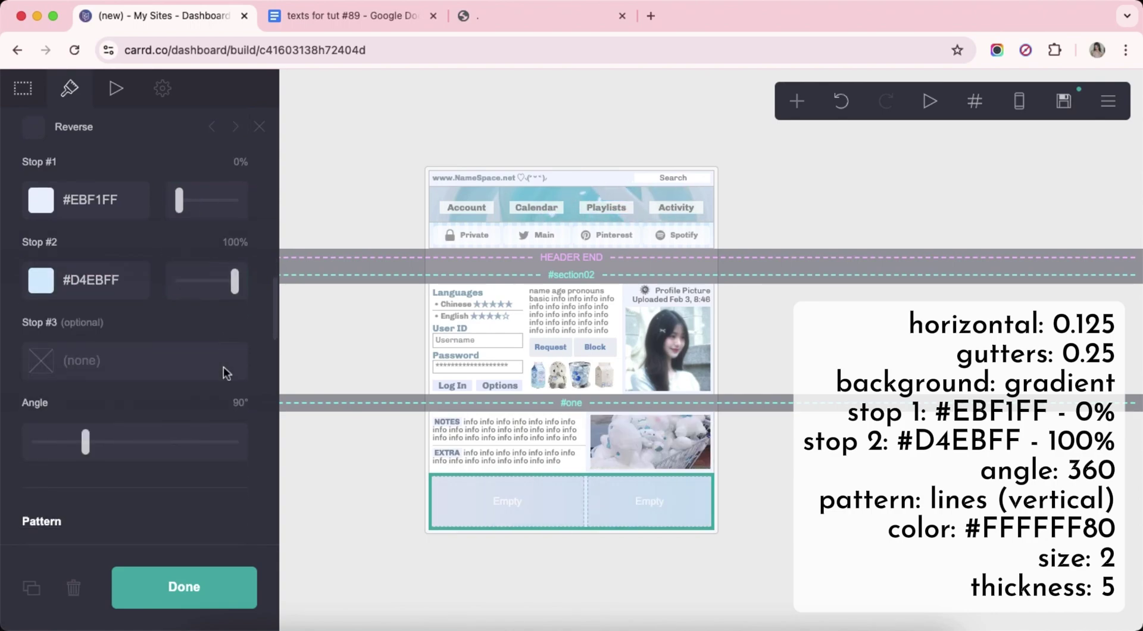
{"action": "left_click", "coordinate": [247, 433]}
Apply the Lines (Vertical) pattern to the container's background and finish editing the container.
{"action": "scroll", "coordinate": [228, 466], "scroll_direction": "down", "scroll_amount": 3}
{"action": "scroll", "coordinate": [228, 467], "scroll_direction": "down", "scroll_amount": 2}
{"action": "left_click", "coordinate": [146, 336]}
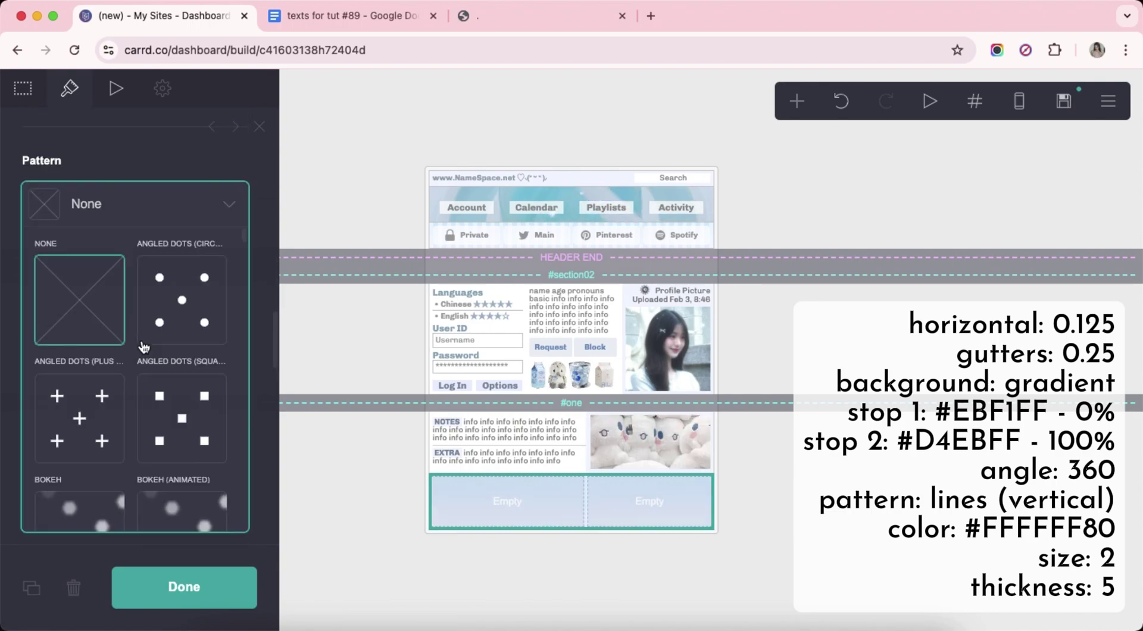
{"action": "scroll", "coordinate": [143, 347], "scroll_direction": "down", "scroll_amount": 5}
{"action": "key", "text": "Down"}
{"action": "key", "text": "Down"}
{"action": "key", "text": "Left"}
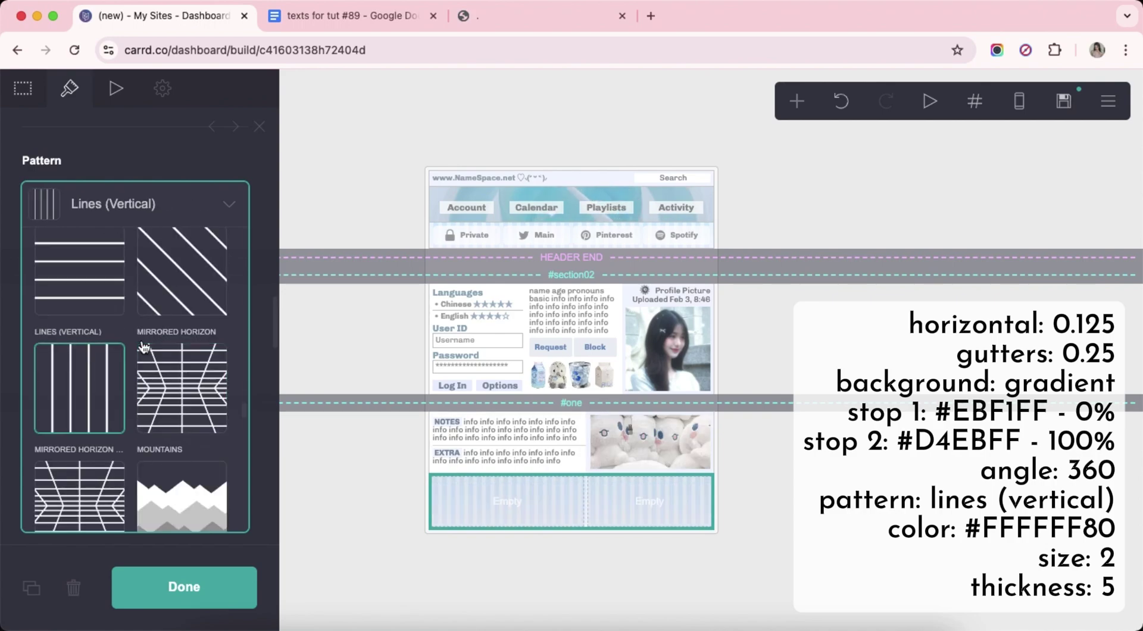
{"action": "key", "text": "Return"}
{"action": "scroll", "coordinate": [143, 345], "scroll_direction": "down", "scroll_amount": 3}
{"action": "scroll", "coordinate": [141, 344], "scroll_direction": "down", "scroll_amount": 5}
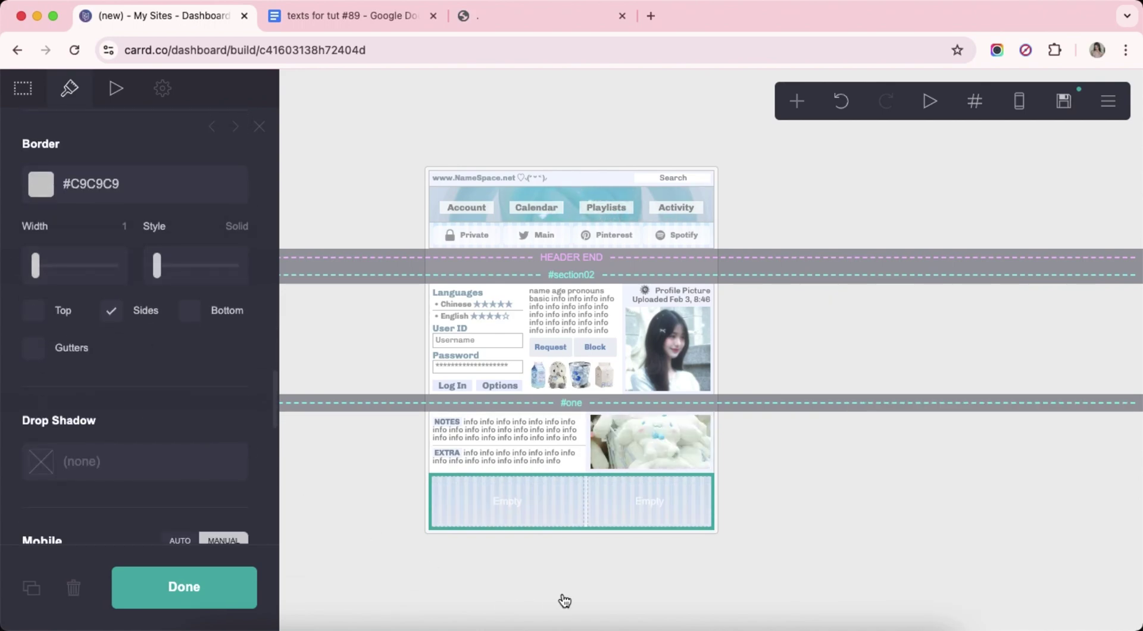
{"action": "left_click", "coordinate": [569, 596]}
Add a buttons element to the left column of the striped container.
{"action": "left_click", "coordinate": [796, 101]}
{"action": "left_click", "coordinate": [737, 197]}
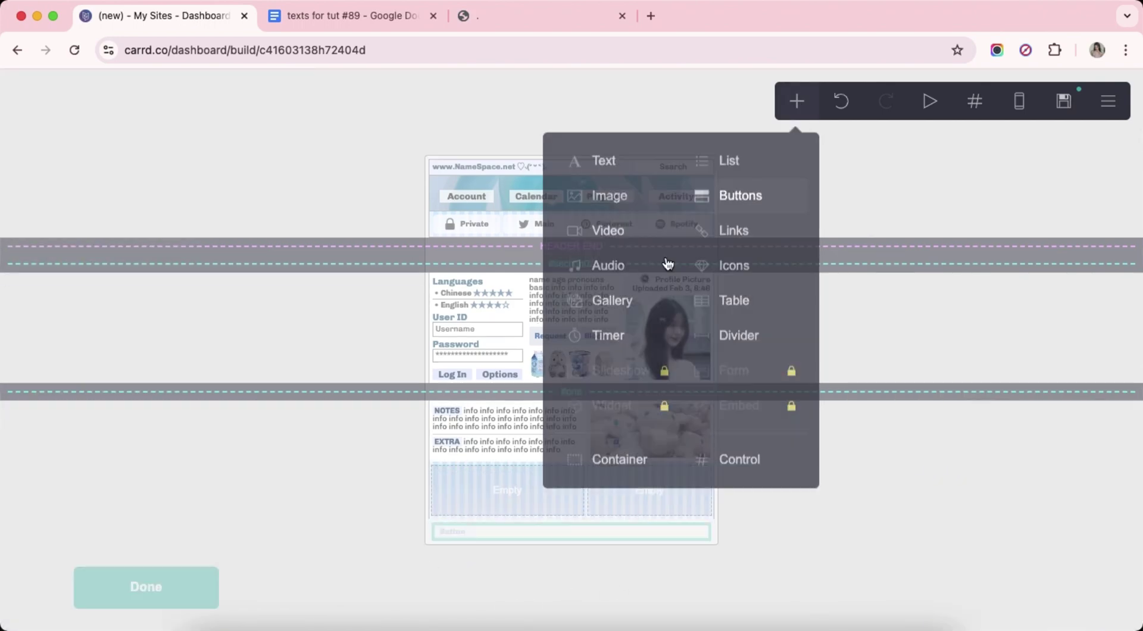
{"action": "left_click", "coordinate": [22, 88]}
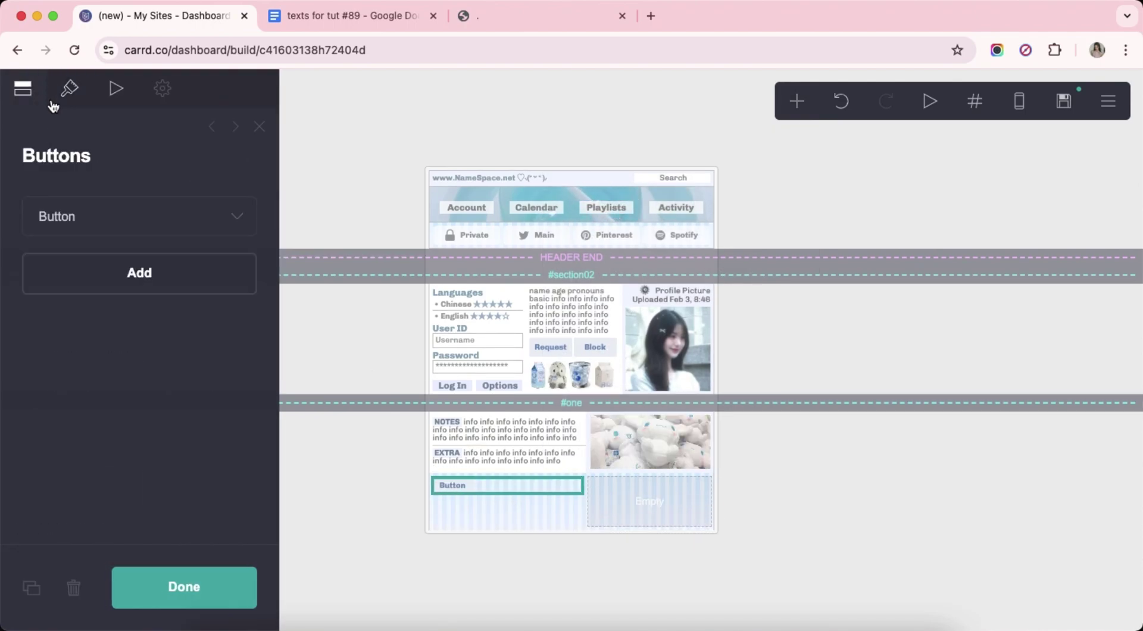
Label the left button "• Before You Follow •" with the text copied from the "texts for tut #89" Google Doc.
{"action": "left_click", "coordinate": [160, 204]}
{"action": "left_click", "coordinate": [333, 28]}
{"action": "scroll", "coordinate": [345, 357], "scroll_direction": "down", "scroll_amount": 3}
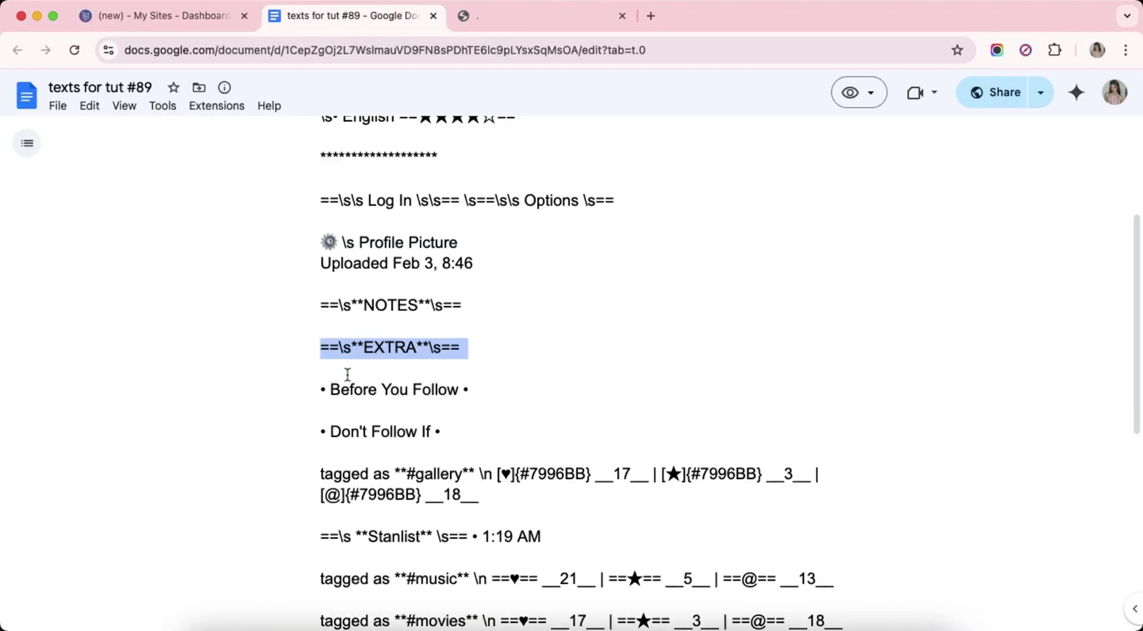
{"action": "left_click", "coordinate": [322, 257]}
{"action": "left_click_drag", "start_coordinate": [321, 257], "coordinate": [499, 259]}
{"action": "key", "text": "super+c"}
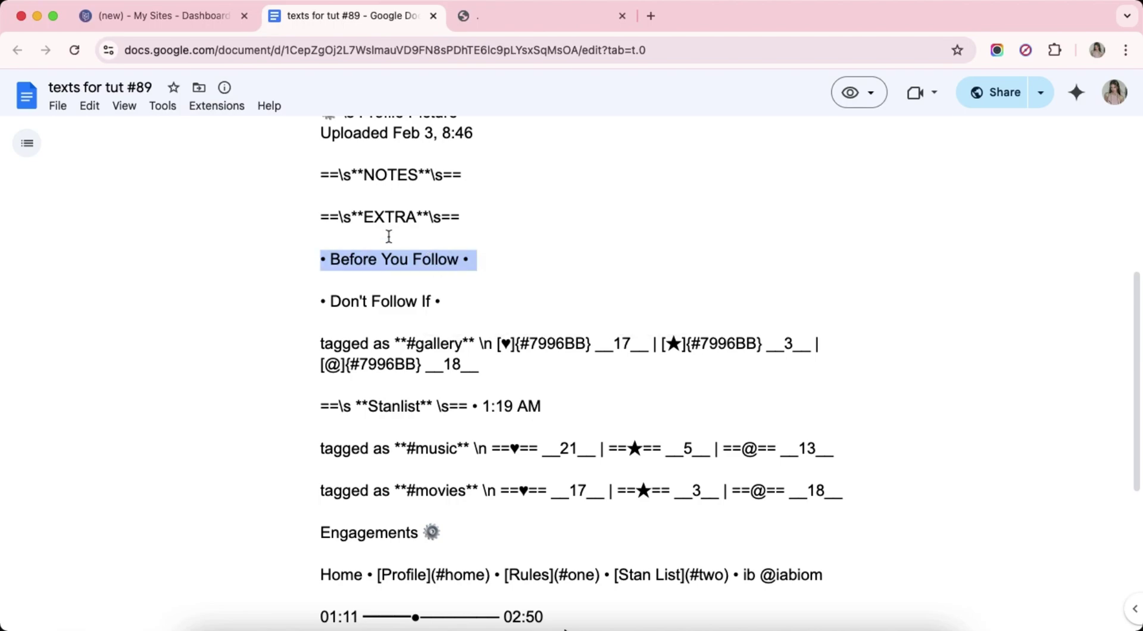
{"action": "left_click", "coordinate": [136, 28]}
{"action": "right_click", "coordinate": [108, 306]}
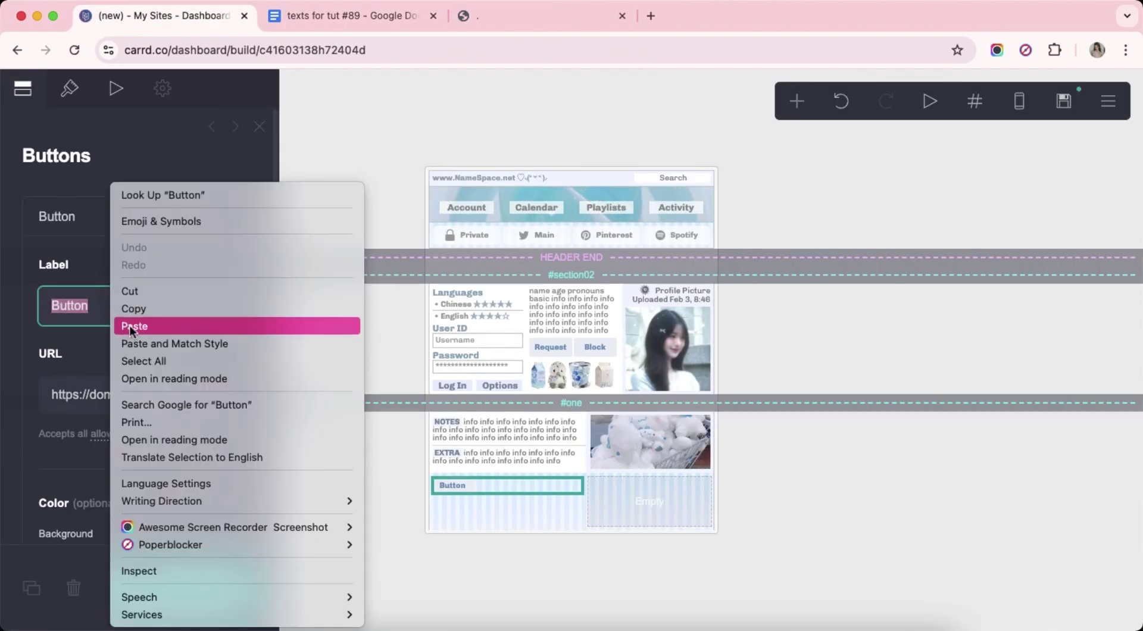
{"action": "left_click", "coordinate": [131, 324]}
{"action": "left_click", "coordinate": [98, 217]}
Set the left button's background color to #FFFFFFB8 and its label color to #A1A1A1.
{"action": "left_click", "coordinate": [70, 89]}
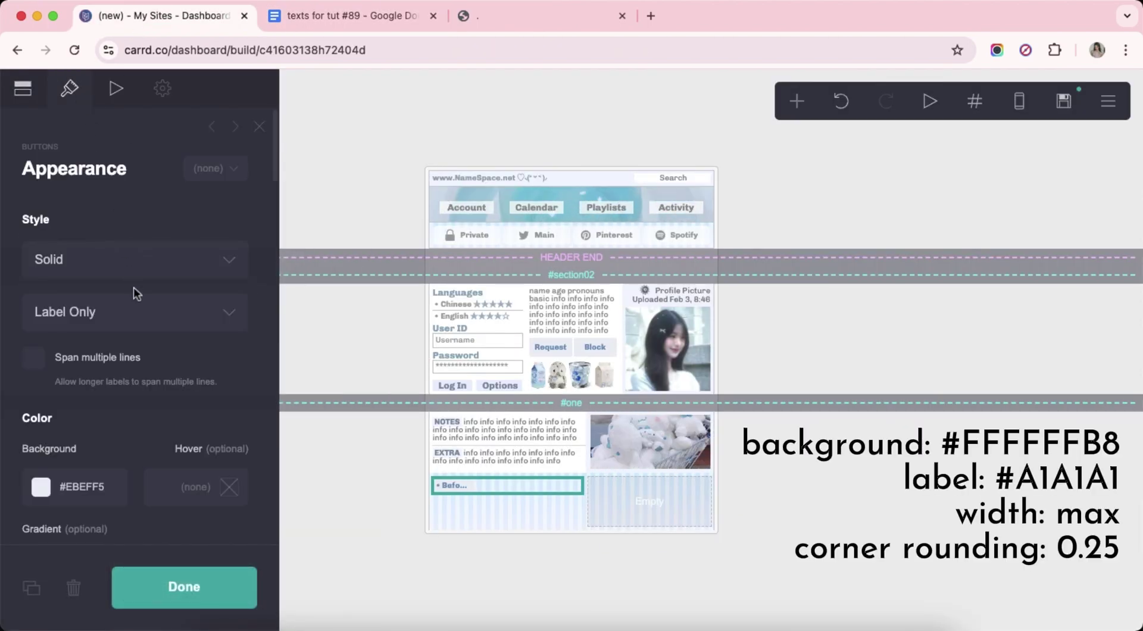
{"action": "scroll", "coordinate": [133, 287], "scroll_direction": "down", "scroll_amount": 4}
{"action": "left_click", "coordinate": [89, 274]}
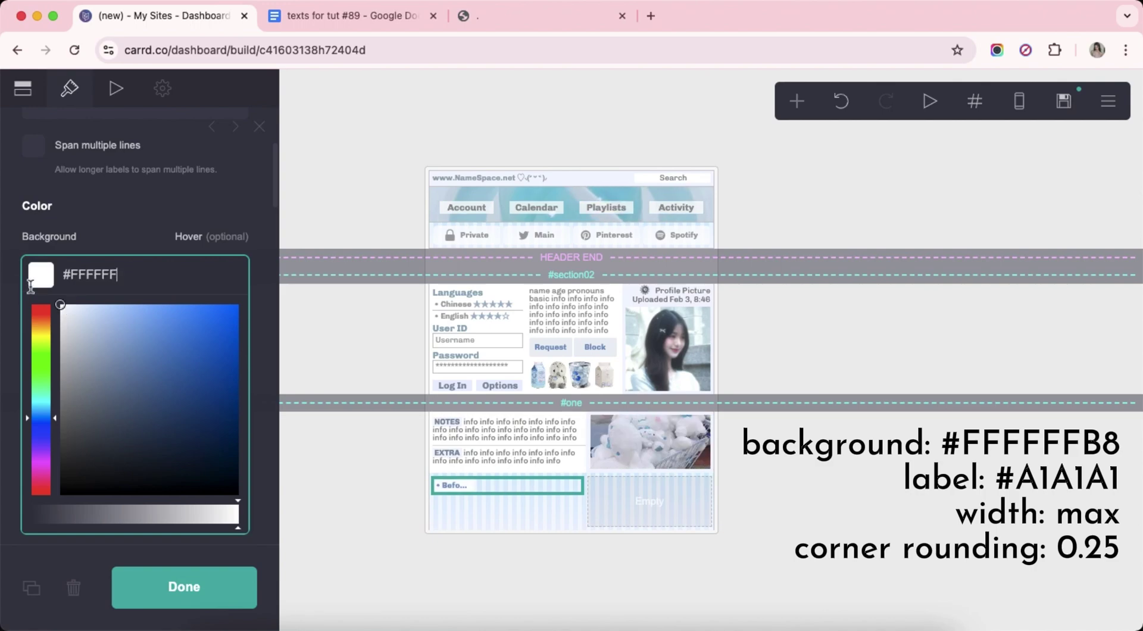
{"action": "key", "text": "Return"}
{"action": "scroll", "coordinate": [134, 357], "scroll_direction": "down", "scroll_amount": 2}
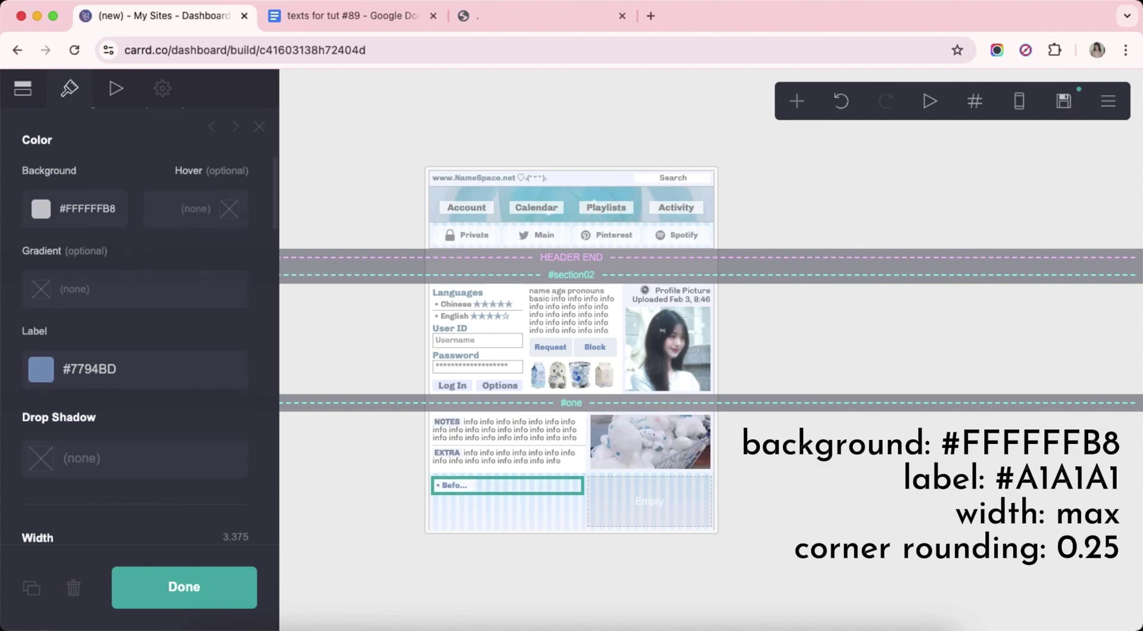
{"action": "left_click", "coordinate": [166, 373]}
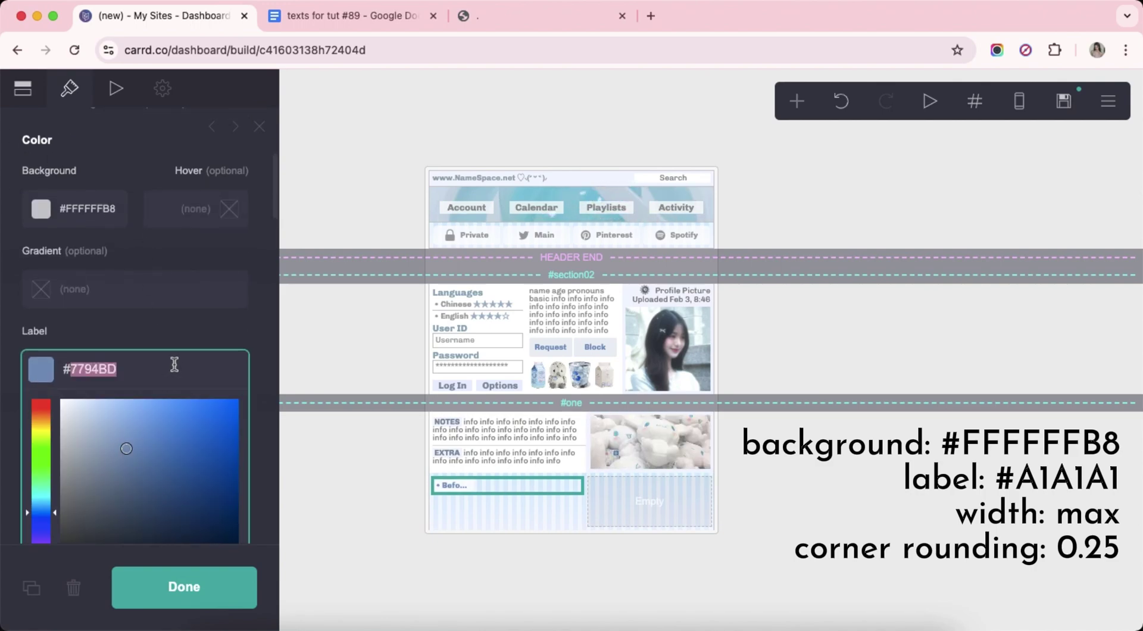
{"action": "type", "text": "A1A1A1"}
{"action": "key", "text": "Return"}
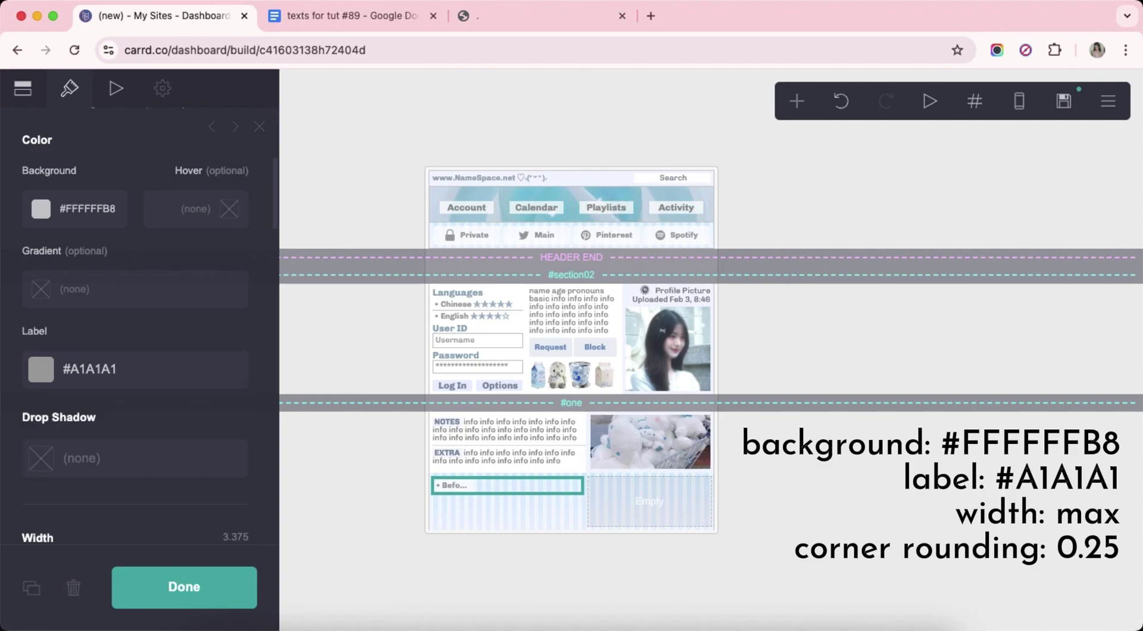
Set the left button's width to Max and corner rounding to 0.25, and finish editing it.
{"action": "scroll", "coordinate": [238, 303], "scroll_direction": "down", "scroll_amount": 10}
{"action": "left_click", "coordinate": [235, 276]}
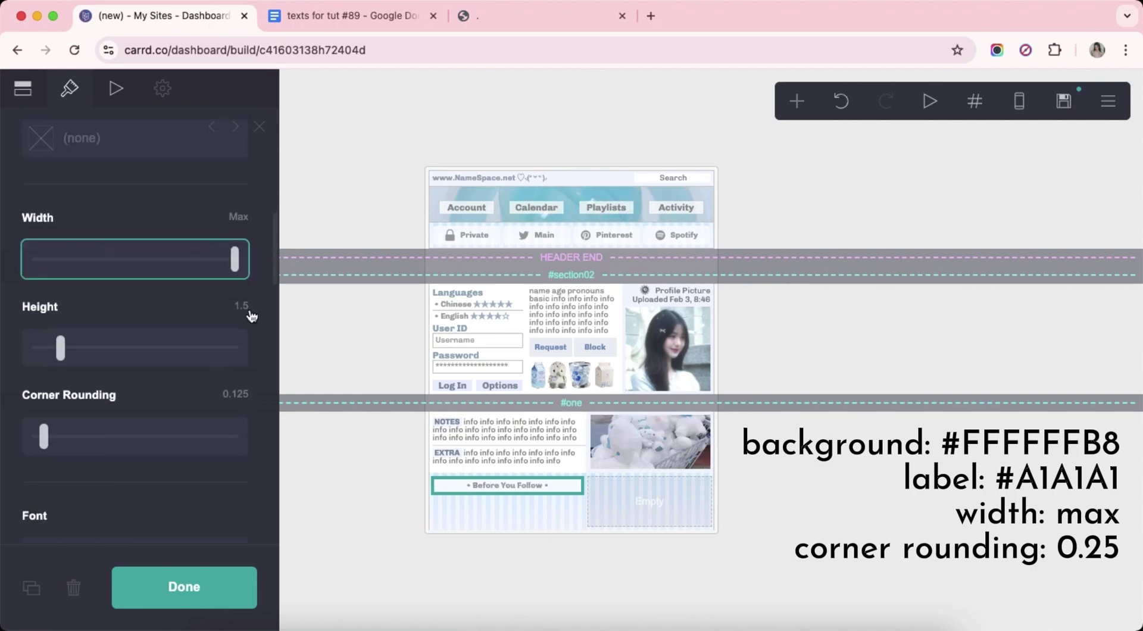
{"action": "scroll", "coordinate": [250, 334], "scroll_direction": "down", "scroll_amount": 1}
{"action": "left_click", "coordinate": [246, 351]}
{"action": "scroll", "coordinate": [257, 395], "scroll_direction": "down", "scroll_amount": 20}
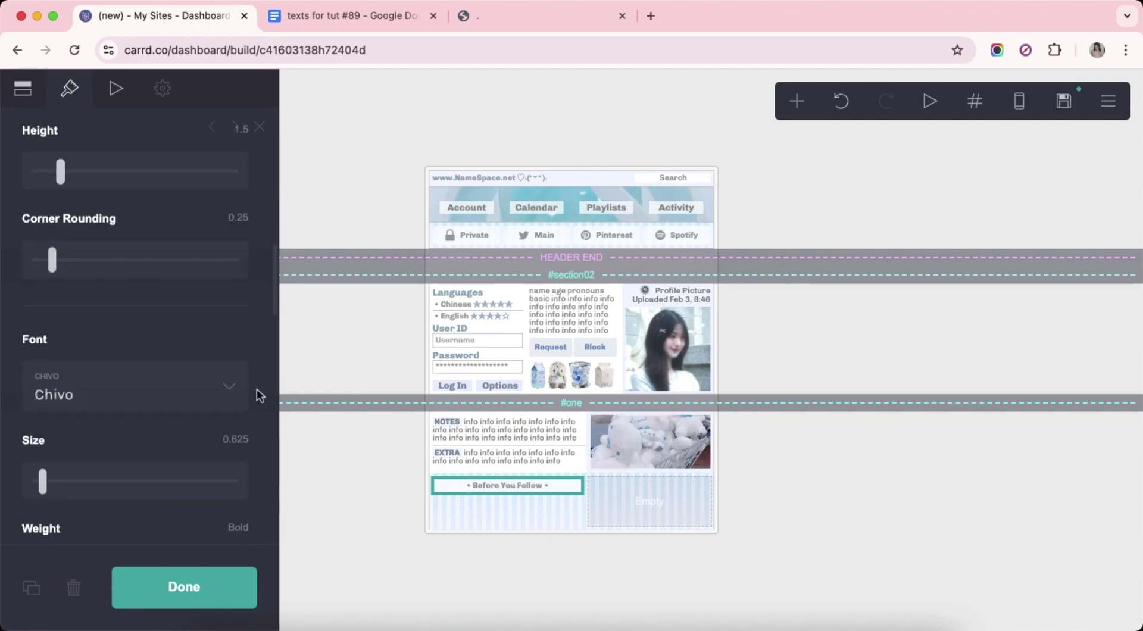
{"action": "scroll", "coordinate": [257, 395], "scroll_direction": "down", "scroll_amount": 20}
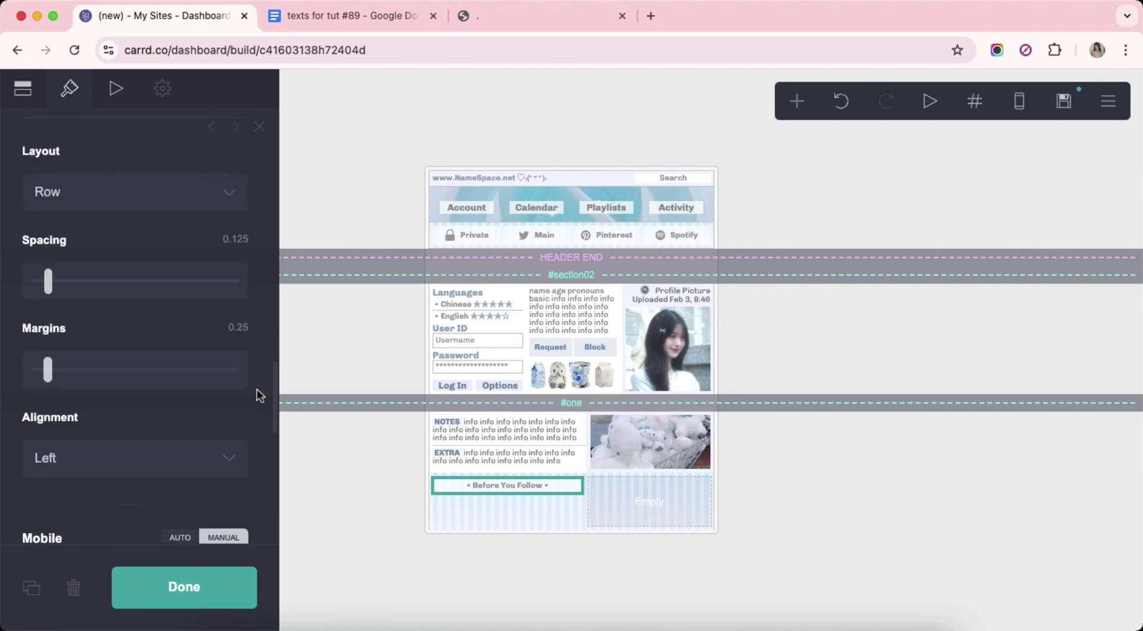
{"action": "left_click", "coordinate": [522, 556]}
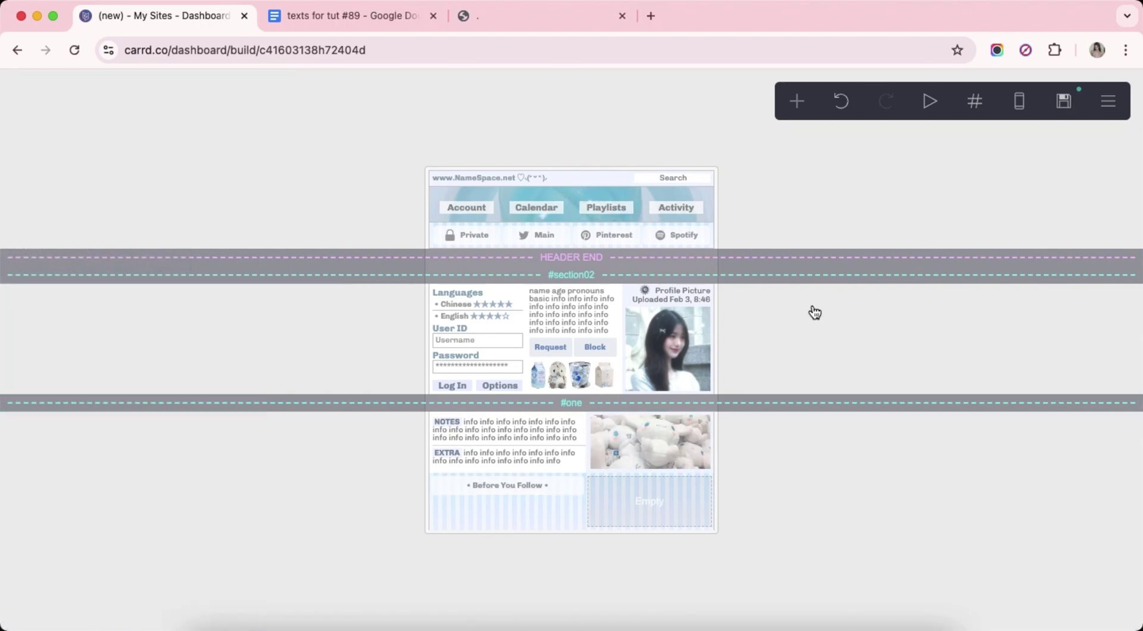
Add a second buttons element and place it in the empty right column of the striped container.
{"action": "left_click", "coordinate": [790, 110]}
{"action": "left_click", "coordinate": [753, 198]}
{"action": "left_click_drag", "start_coordinate": [562, 526], "coordinate": [672, 490]}
Label the right button "• Don't Follow If •" with the text copied from the Google Doc, and finish editing it.
{"action": "left_click", "coordinate": [312, 20]}
{"action": "left_click_drag", "start_coordinate": [326, 309], "coordinate": [443, 305]}
{"action": "key", "text": "super+c"}
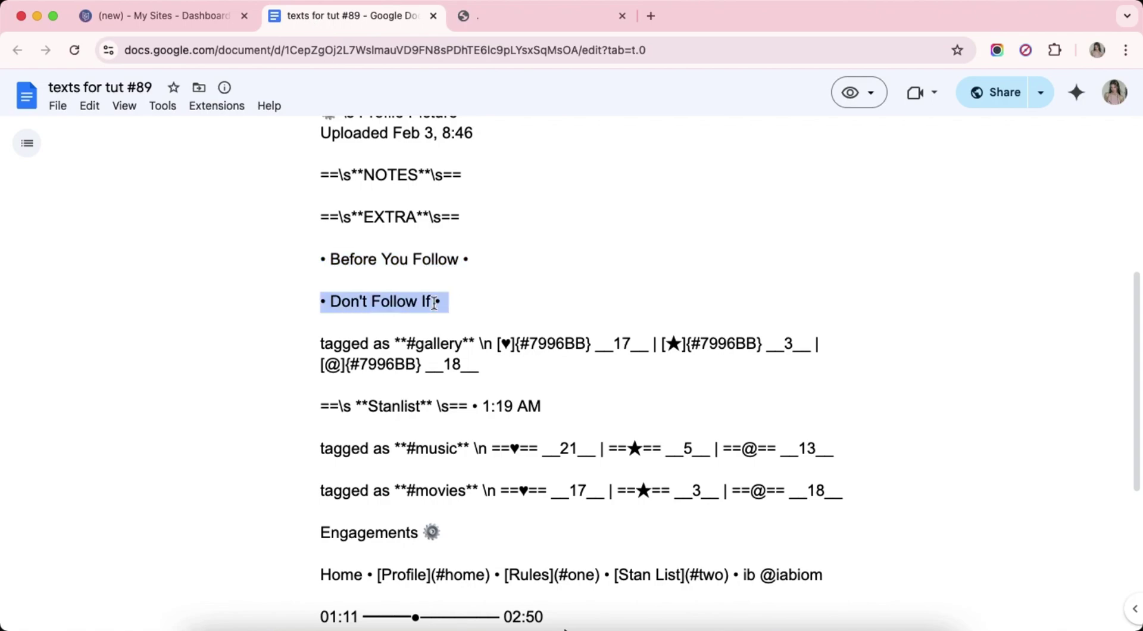
{"action": "left_click", "coordinate": [136, 19]}
{"action": "left_click", "coordinate": [22, 89]}
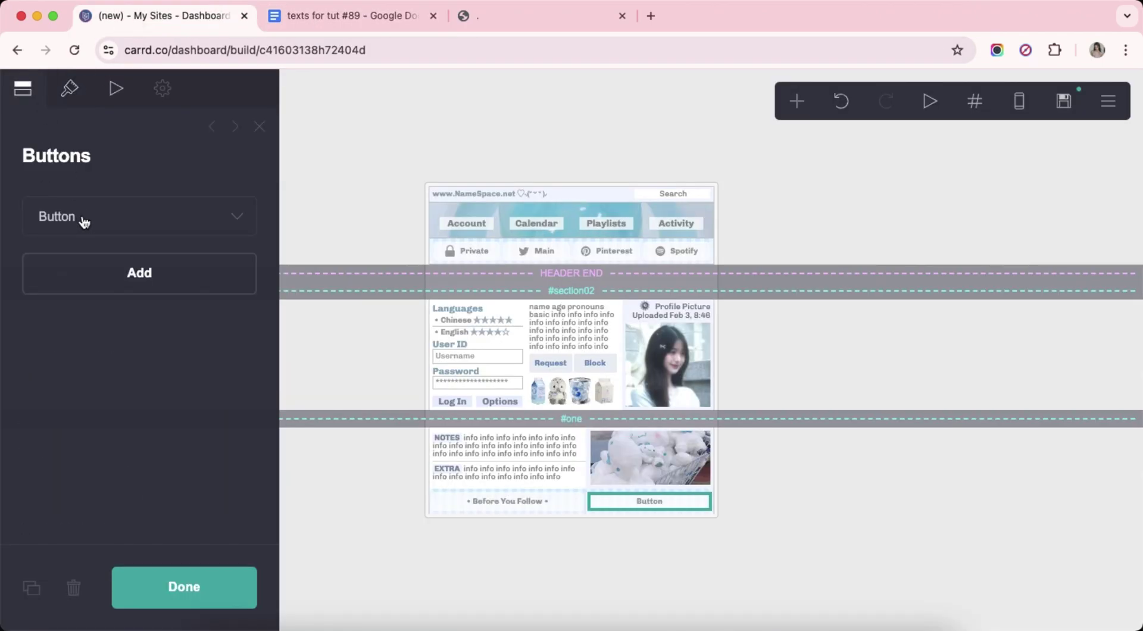
{"action": "left_click", "coordinate": [81, 217]}
{"action": "right_click", "coordinate": [105, 303]}
{"action": "left_click", "coordinate": [135, 326]}
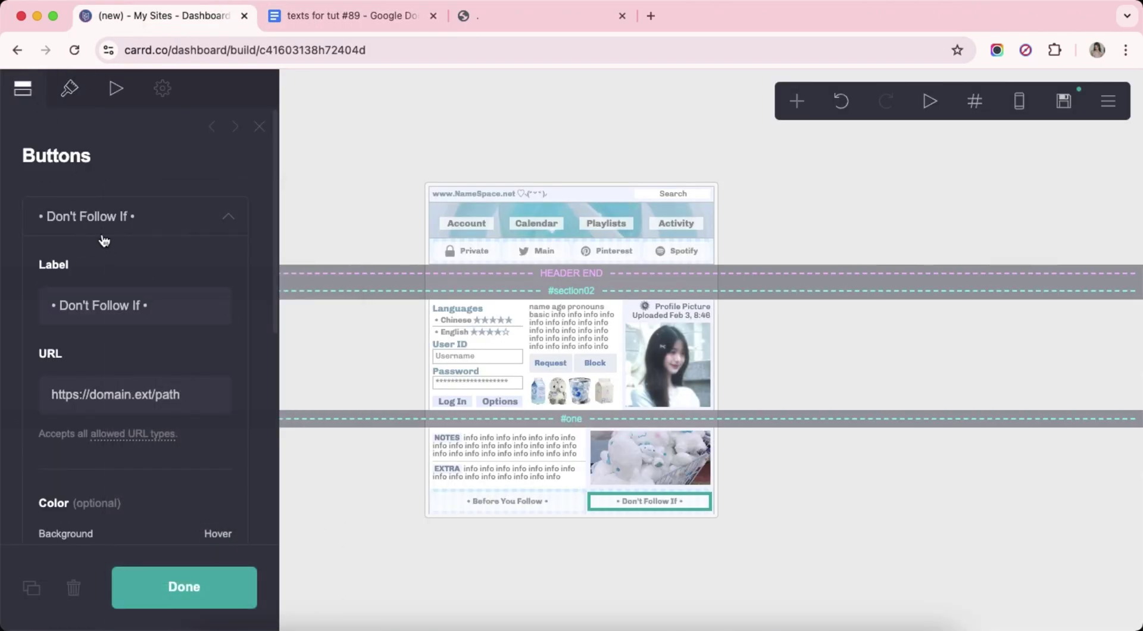
{"action": "left_click", "coordinate": [101, 236]}
{"action": "left_click", "coordinate": [543, 581]}
Add another container below the button row with two columns, 55% left and 45% right.
{"action": "left_click", "coordinate": [797, 101]}
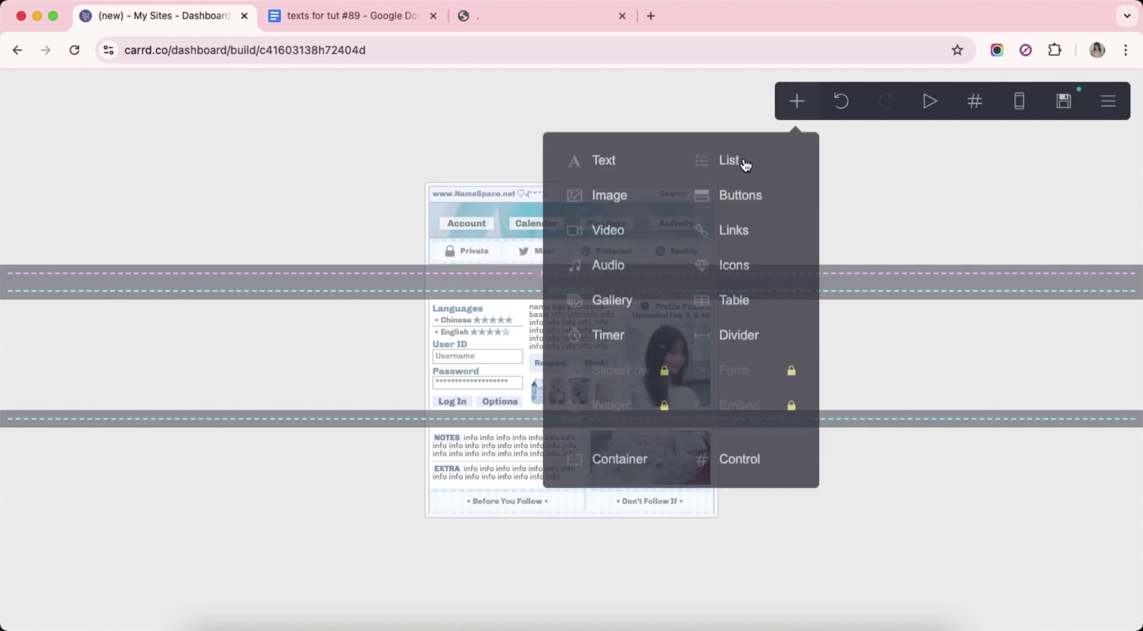
{"action": "left_click", "coordinate": [613, 458]}
{"action": "left_click", "coordinate": [23, 88]}
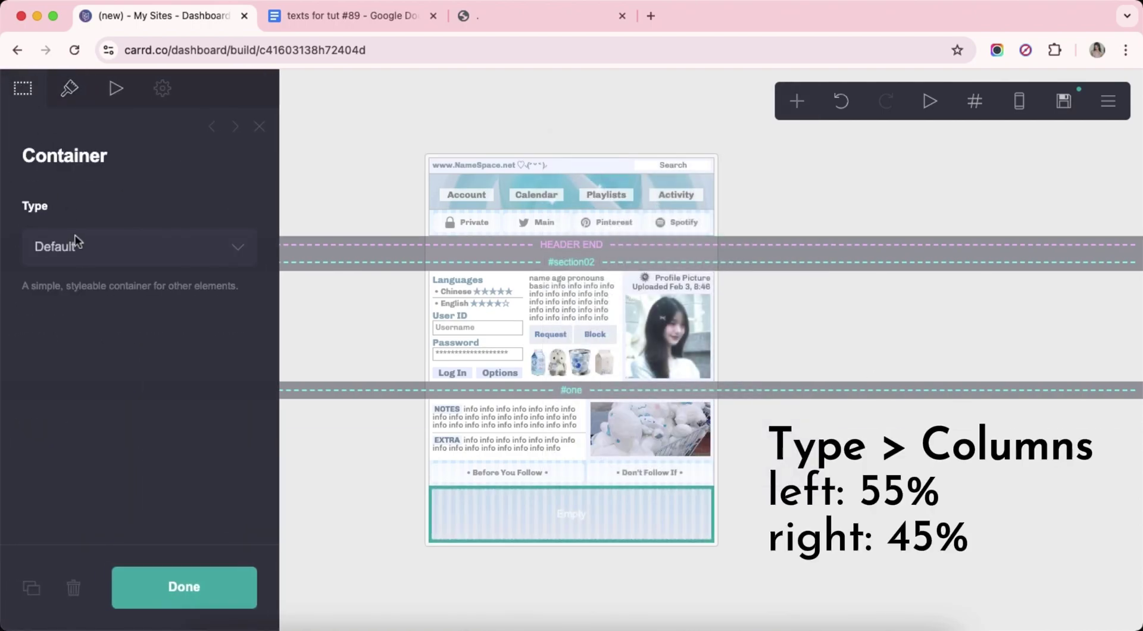
{"action": "left_click", "coordinate": [77, 248]}
{"action": "left_click", "coordinate": [77, 266]}
{"action": "left_click", "coordinate": [107, 370]}
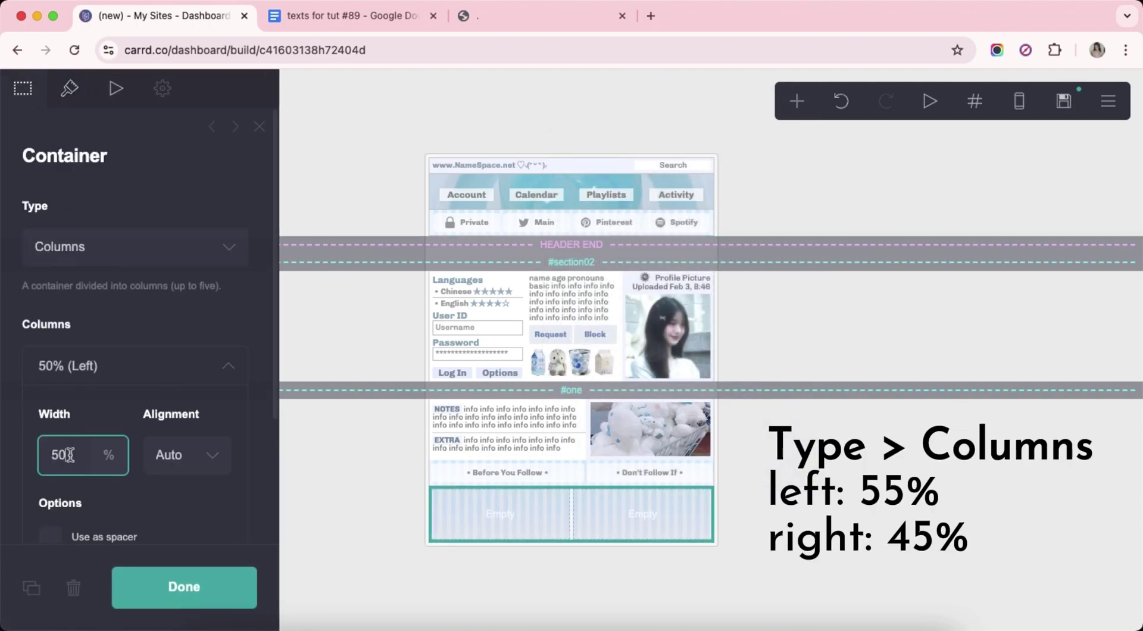
{"action": "left_click", "coordinate": [107, 367]}
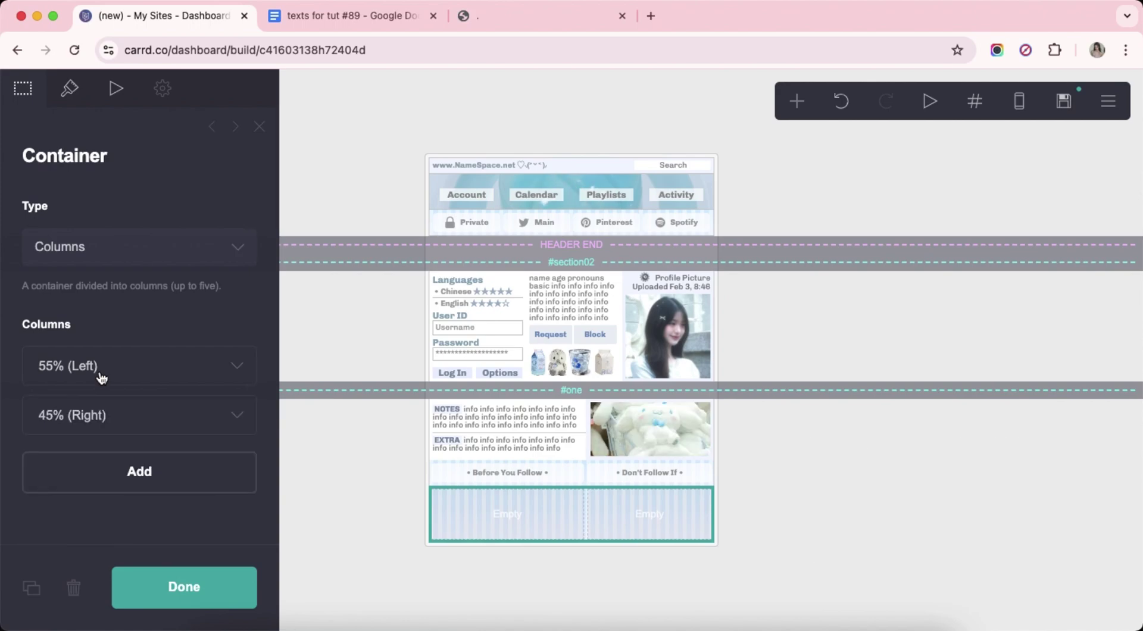
Set the new two-column container's horizontal padding to 0.25.
{"action": "left_click", "coordinate": [70, 97]}
{"action": "type", "text": ".2"}
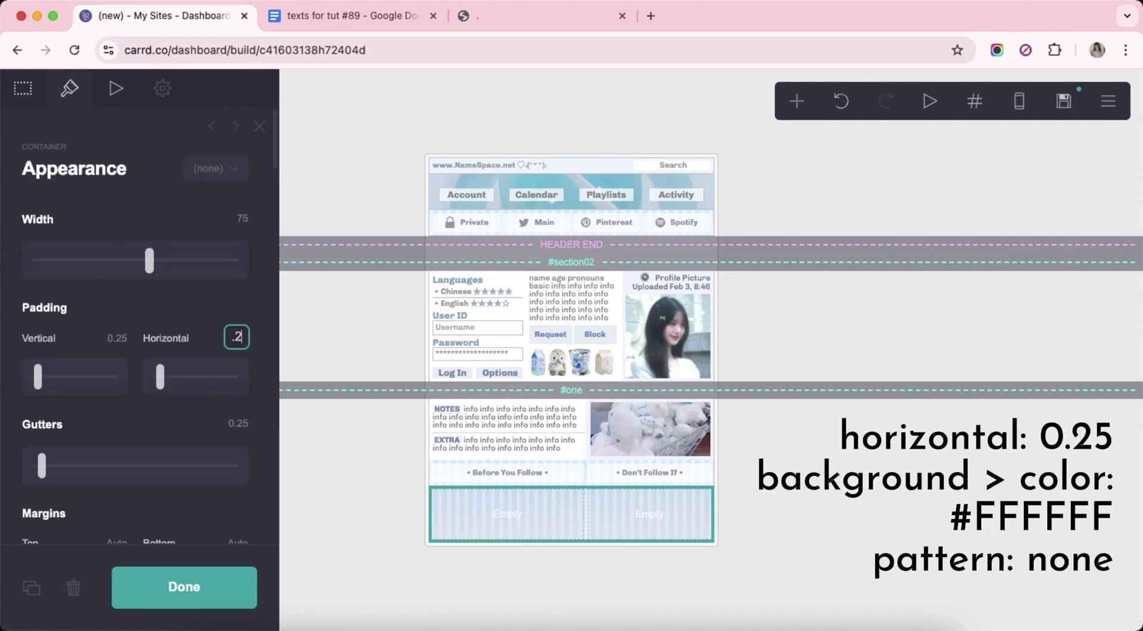
{"action": "type", "text": "5"}
{"action": "key", "text": "Return"}
Change the two-column container's background from a gradient to the solid color #FFFFFF.
{"action": "scroll", "coordinate": [173, 356], "scroll_direction": "down", "scroll_amount": 12}
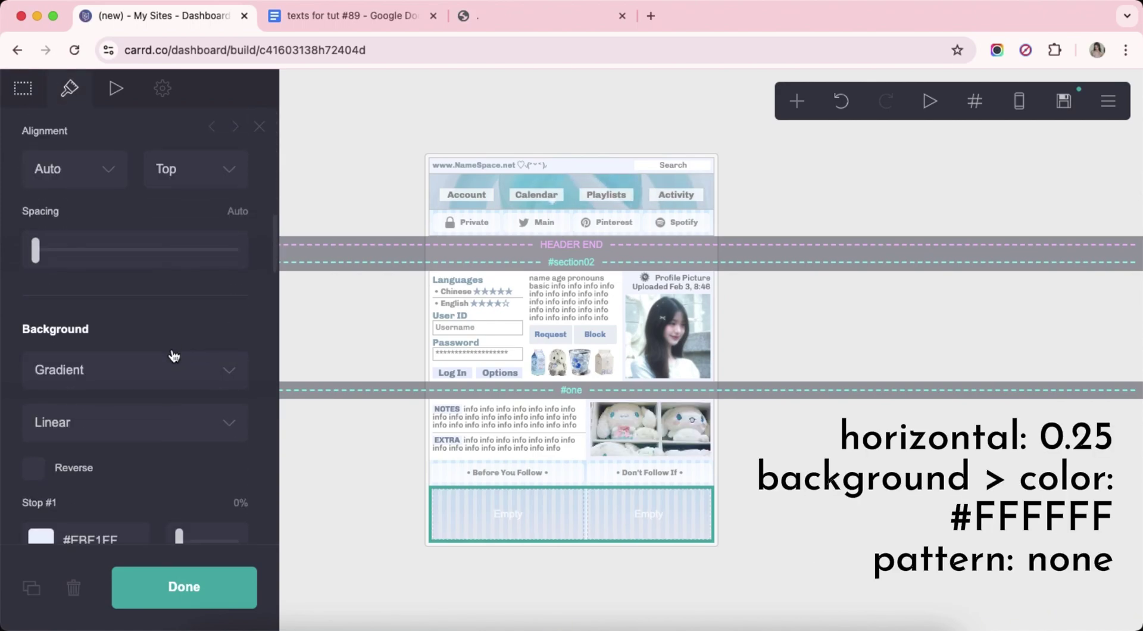
{"action": "left_click", "coordinate": [76, 284]}
{"action": "left_click", "coordinate": [76, 266]}
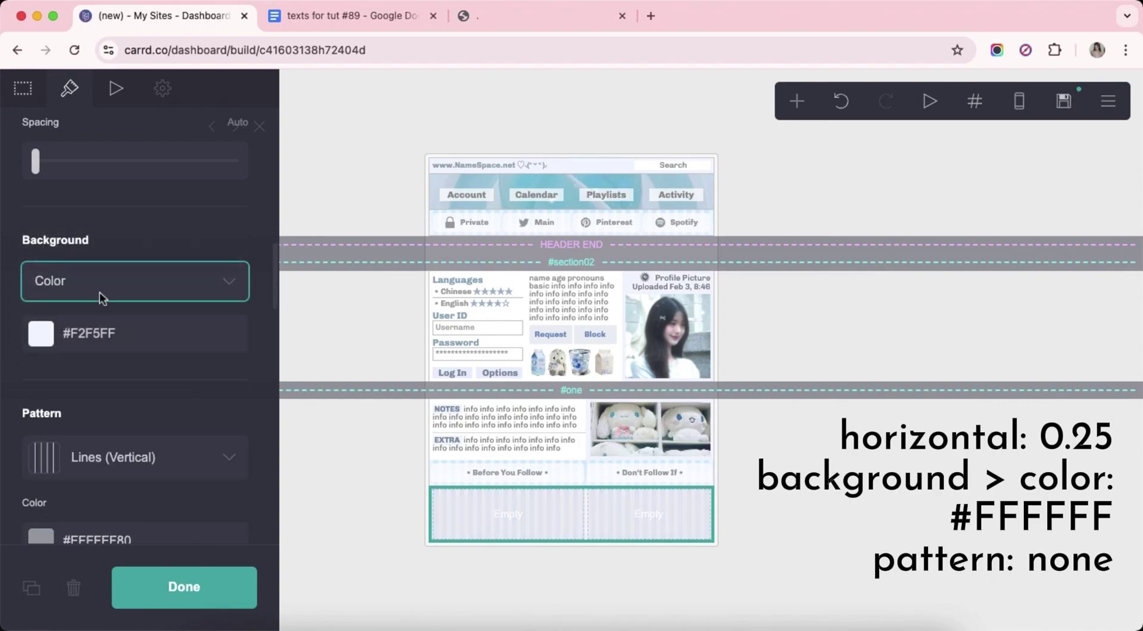
{"action": "left_click", "coordinate": [96, 333]}
{"action": "left_click", "coordinate": [59, 362]}
{"action": "left_click", "coordinate": [120, 250]}
{"action": "scroll", "coordinate": [135, 363], "scroll_direction": "down", "scroll_amount": 3}
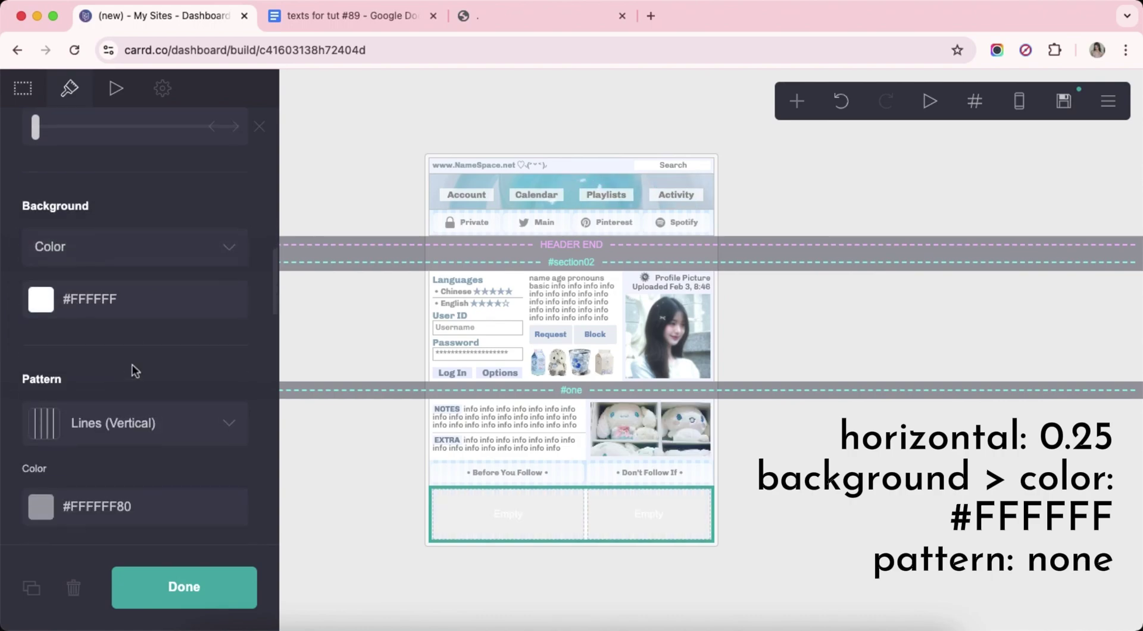
Set the container's background pattern to None and finish editing the container.
{"action": "left_click", "coordinate": [140, 347]}
{"action": "key", "text": "n"}
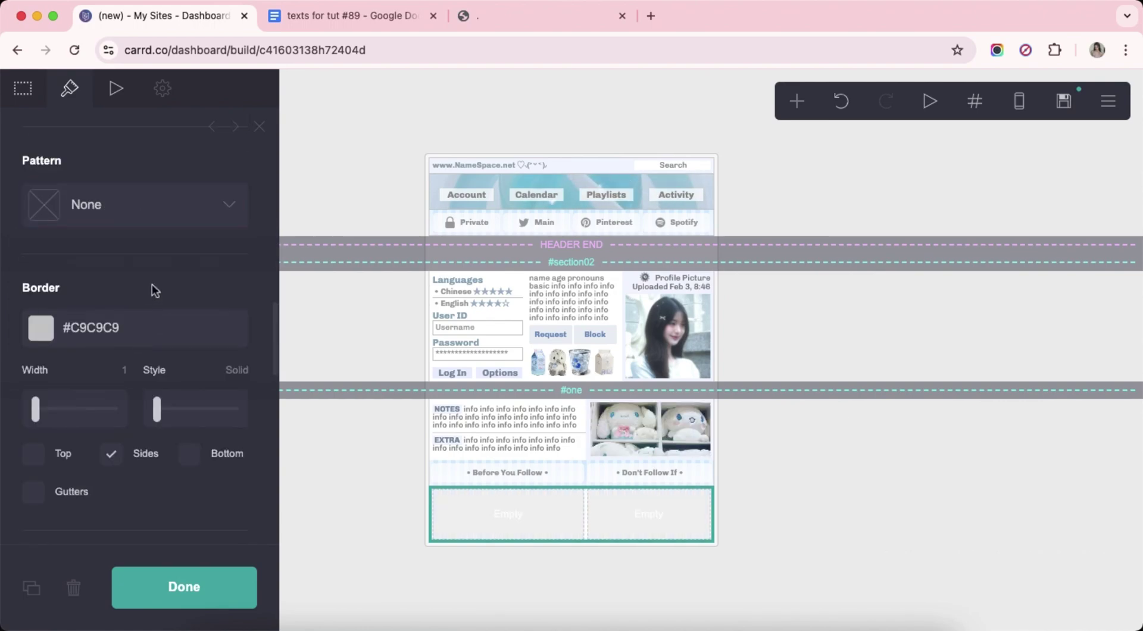
{"action": "scroll", "coordinate": [152, 285], "scroll_direction": "down", "scroll_amount": 4}
{"action": "left_click", "coordinate": [563, 591]}
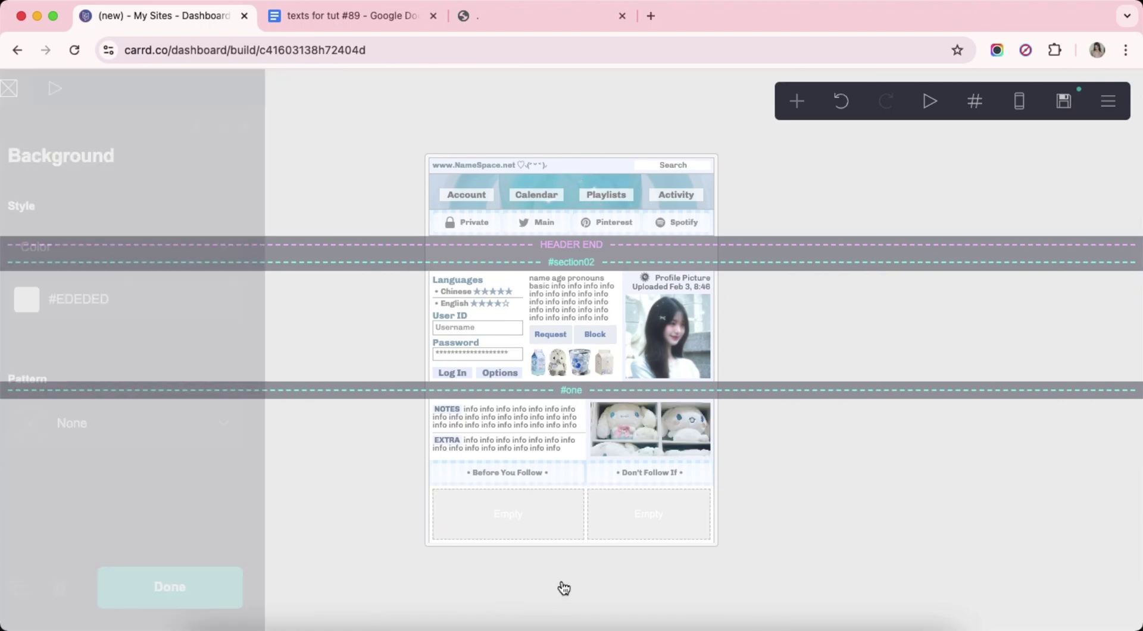
Add a table in the container's left column, under "• Before You Follow •", and clear its headings.
{"action": "left_click", "coordinate": [798, 109]}
{"action": "left_click", "coordinate": [753, 297]}
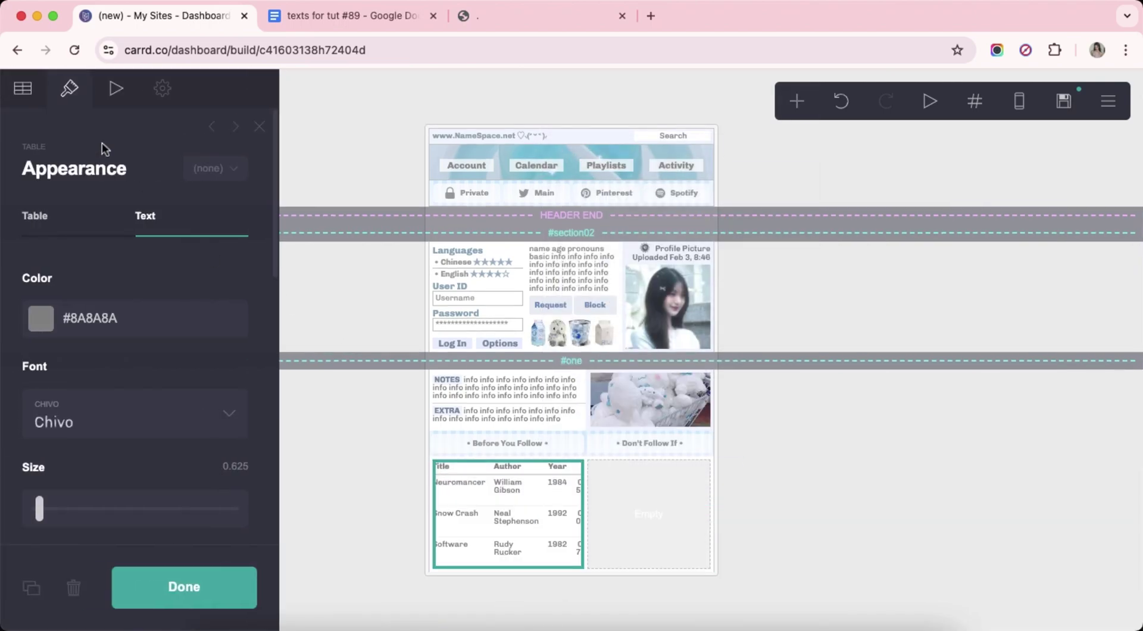
{"action": "left_click", "coordinate": [22, 88]}
{"action": "left_click_drag", "start_coordinate": [75, 311], "coordinate": [33, 246]}
{"action": "key", "text": "BackSpace"}
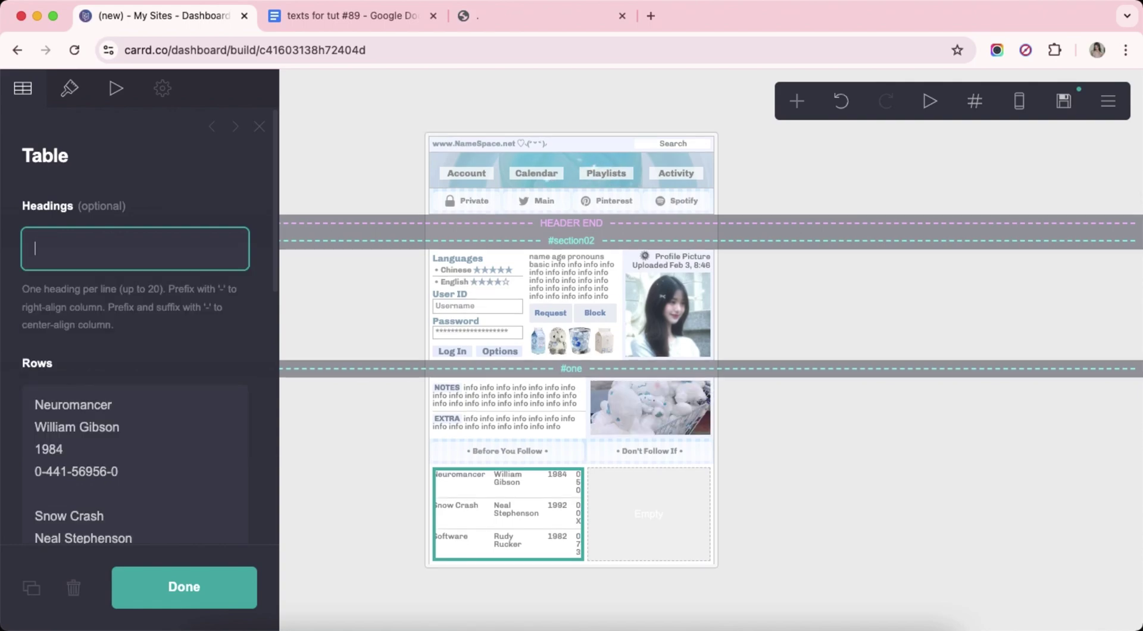
Replace the left table's sample rows with one cell of repeated "info" text, trimmed to six full lines on the page.
{"action": "left_click", "coordinate": [183, 462]}
{"action": "right_click", "coordinate": [183, 461]}
{"action": "left_click", "coordinate": [219, 421]}
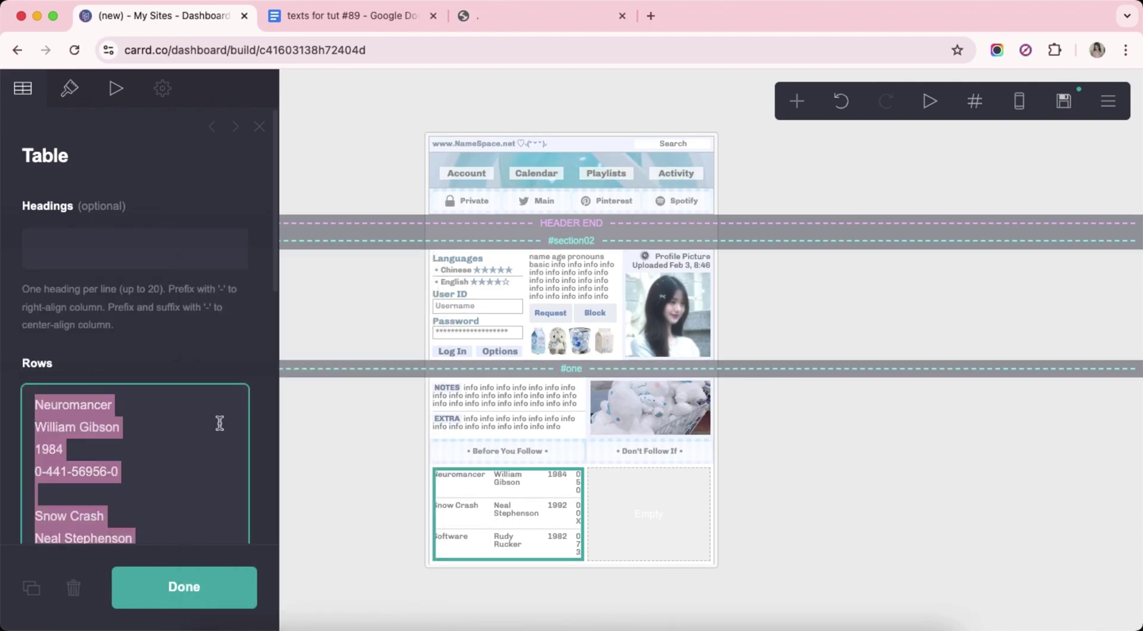
{"action": "type", "text": "info info info info info info info info info info info info info info info info info info info info info info info info info info info info info info info info info info info info info info info info info info info info info info info info"}
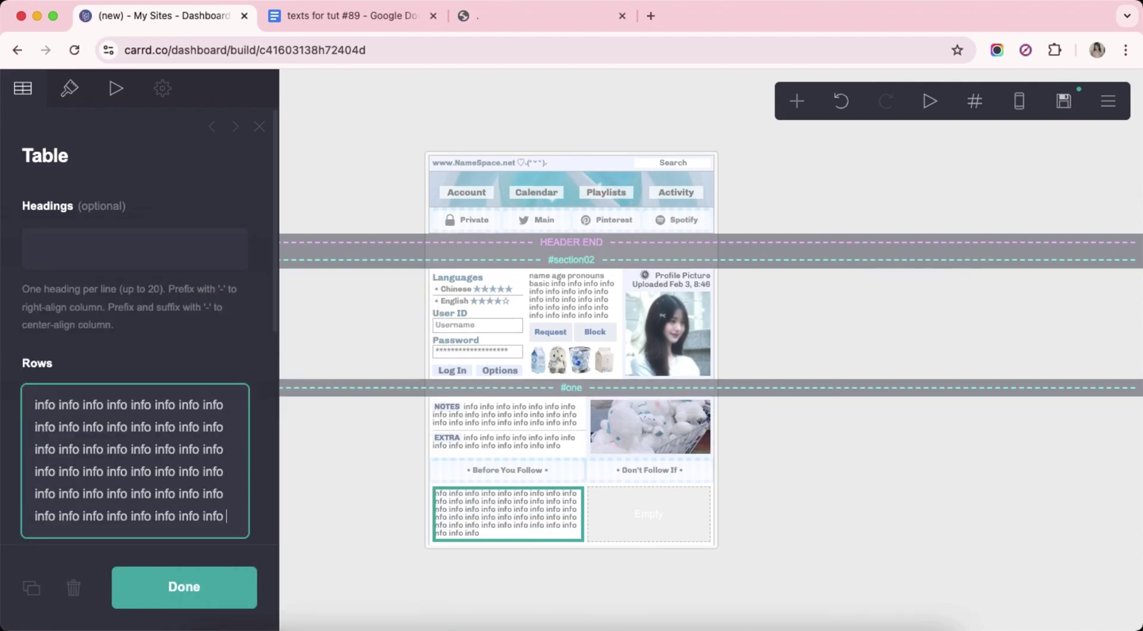
{"action": "left_click_drag", "start_coordinate": [177, 454], "coordinate": [230, 476]}
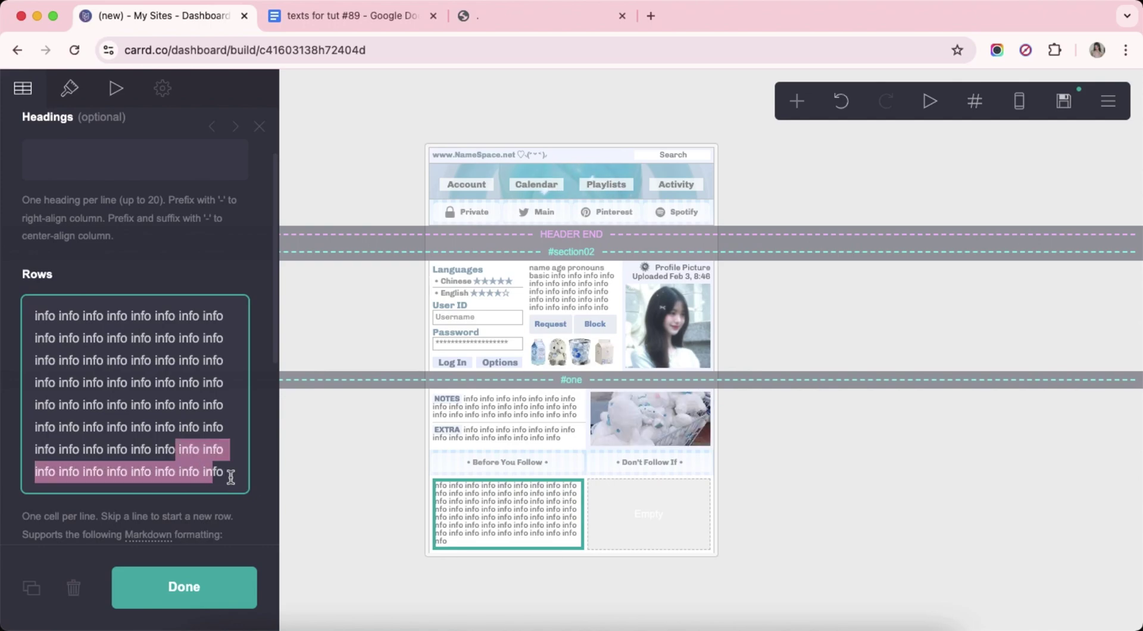
{"action": "key", "text": "BackSpace"}
{"action": "left_click", "coordinate": [251, 494]}
{"action": "scroll", "coordinate": [252, 493], "scroll_direction": "up", "scroll_amount": 3}
Set the left table's style to Grid.
{"action": "left_click", "coordinate": [83, 109]}
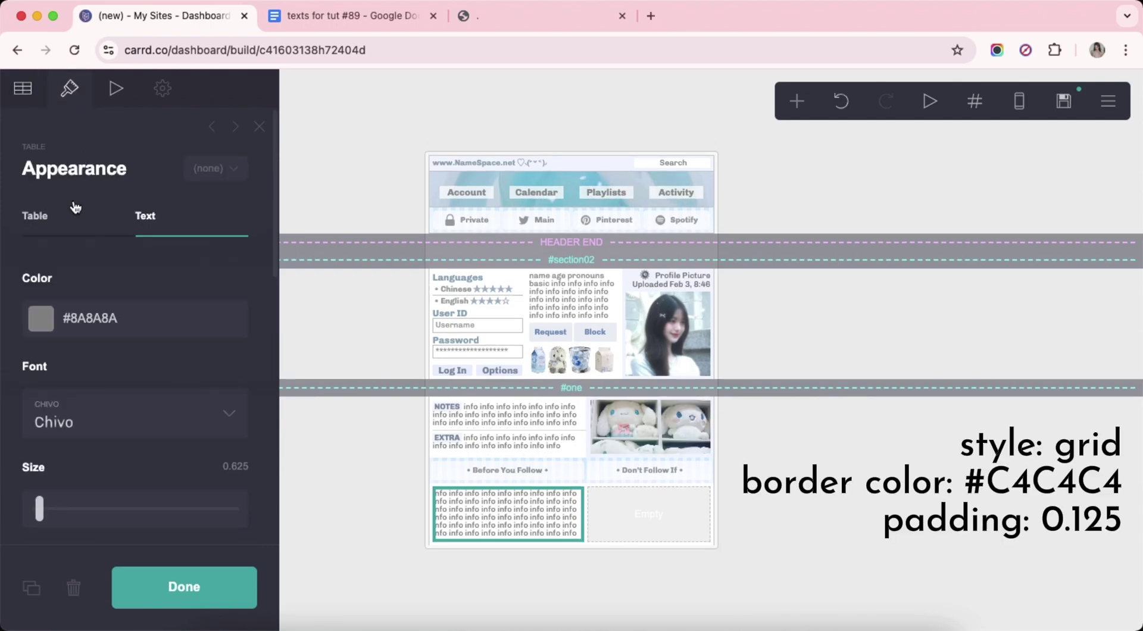
{"action": "left_click", "coordinate": [75, 214]}
{"action": "left_click", "coordinate": [89, 318]}
{"action": "left_click", "coordinate": [93, 332]}
Set the left table's border color to #C4C4C4 and its padding to 0.125.
{"action": "scroll", "coordinate": [126, 365], "scroll_direction": "down", "scroll_amount": 3}
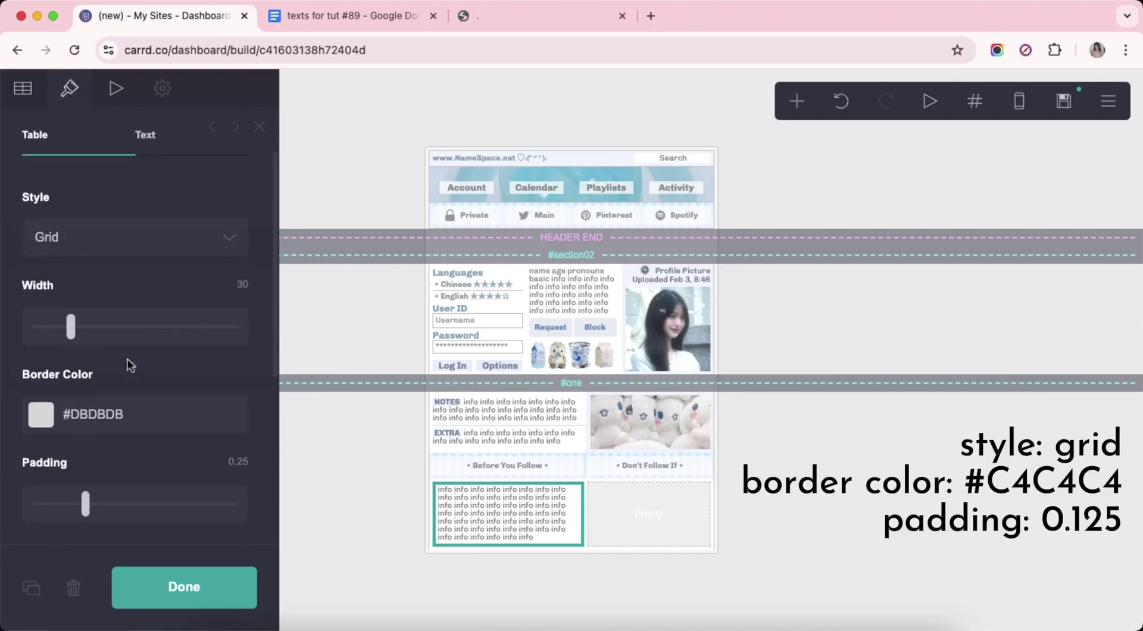
{"action": "left_click", "coordinate": [178, 353]}
{"action": "type", "text": "#C4C4C"}
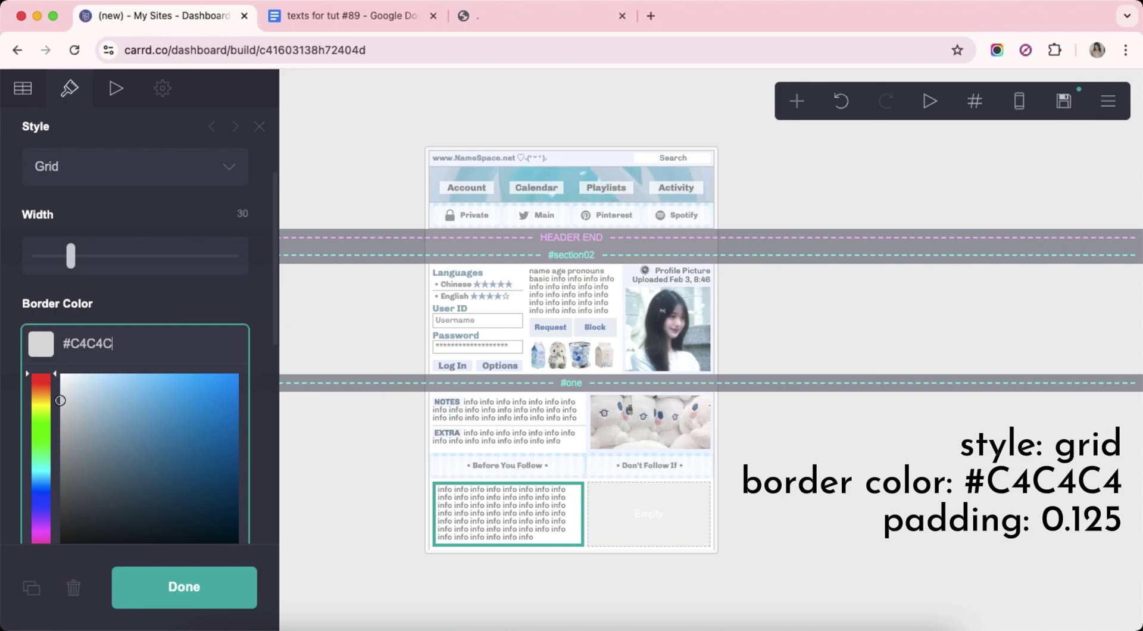
{"action": "type", "text": "4"}
{"action": "key", "text": "Return"}
{"action": "scroll", "coordinate": [166, 370], "scroll_direction": "down", "scroll_amount": 1}
{"action": "left_click", "coordinate": [61, 412]}
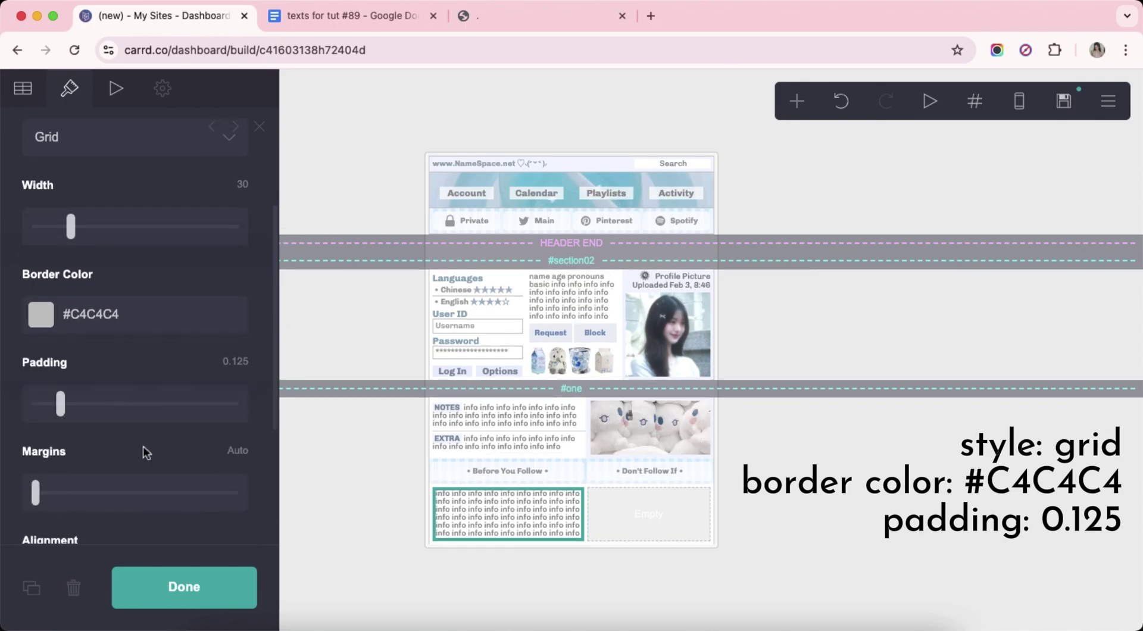
Review the left table's remaining table and text appearance settings, and finish editing it.
{"action": "scroll", "coordinate": [143, 446], "scroll_direction": "down", "scroll_amount": 4}
{"action": "scroll", "coordinate": [142, 445], "scroll_direction": "up", "scroll_amount": 4}
{"action": "scroll", "coordinate": [145, 453], "scroll_direction": "up", "scroll_amount": 2}
{"action": "left_click", "coordinate": [167, 237]}
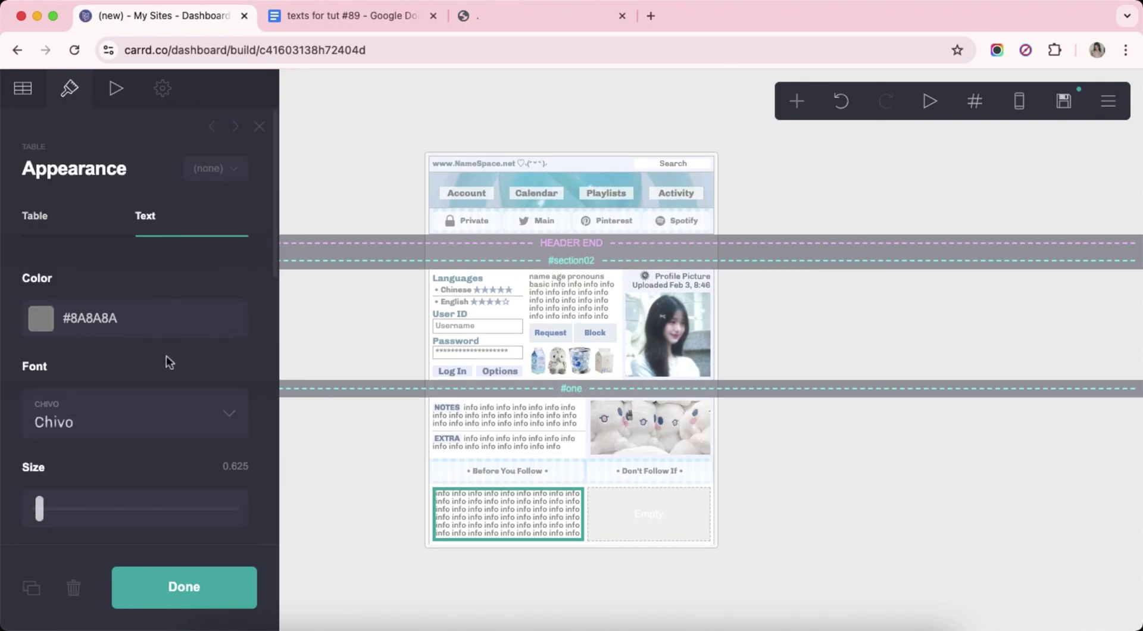
{"action": "scroll", "coordinate": [169, 362], "scroll_direction": "down", "scroll_amount": 5}
{"action": "scroll", "coordinate": [168, 362], "scroll_direction": "down", "scroll_amount": 5}
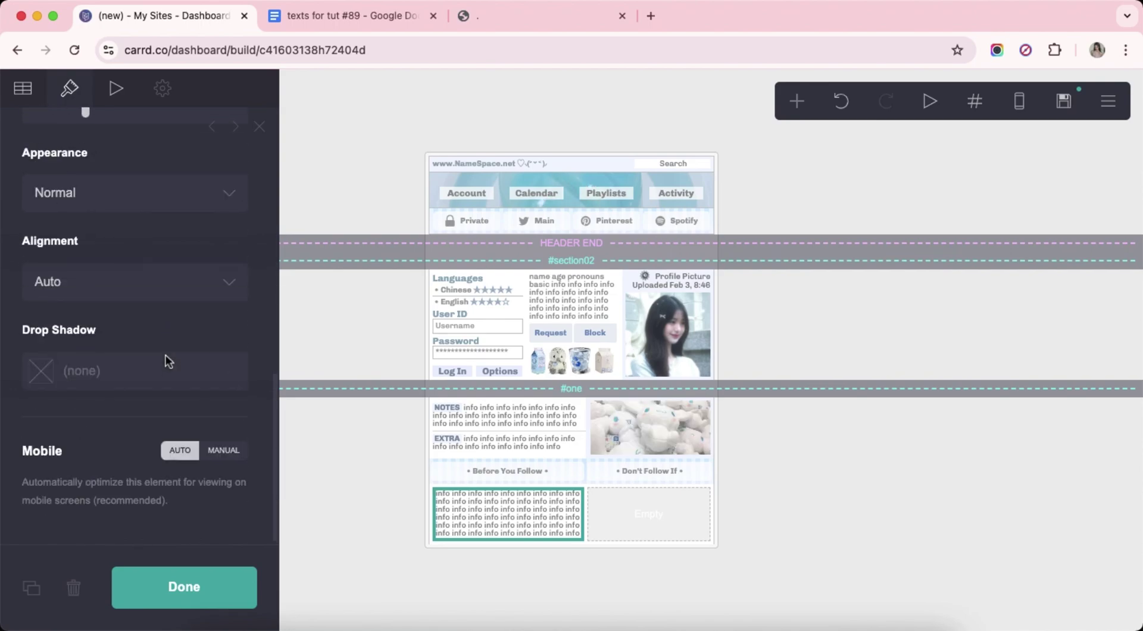
{"action": "left_click", "coordinate": [507, 585]}
Add a second table in the container's right column, under "• Don't Follow If •", and clear its headings.
{"action": "left_click", "coordinate": [796, 101]}
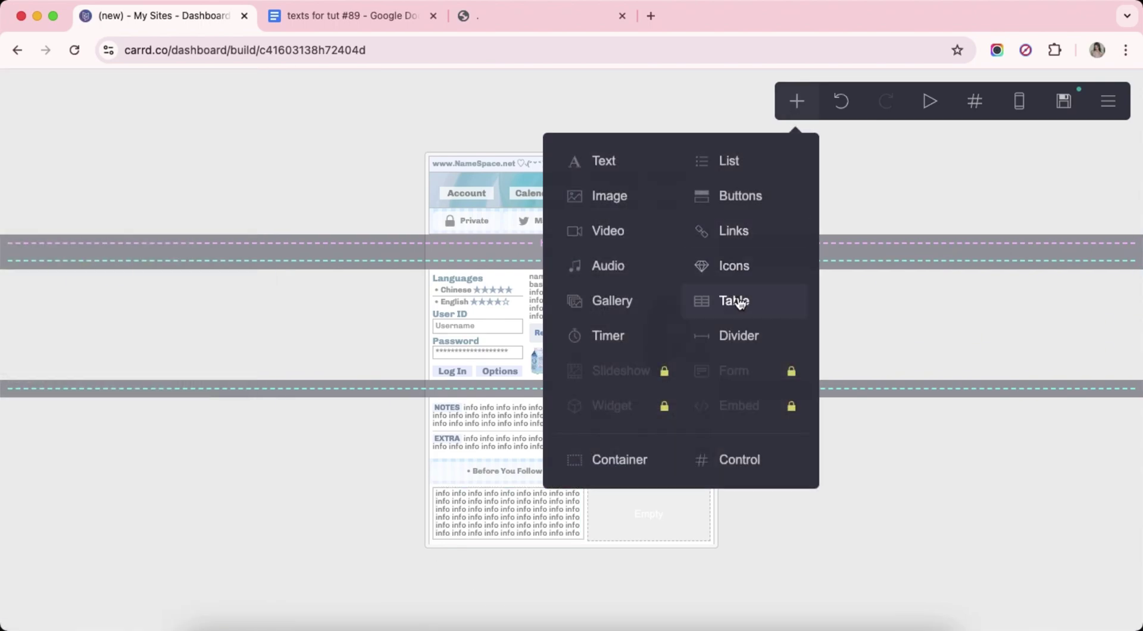
{"action": "left_click", "coordinate": [733, 301]}
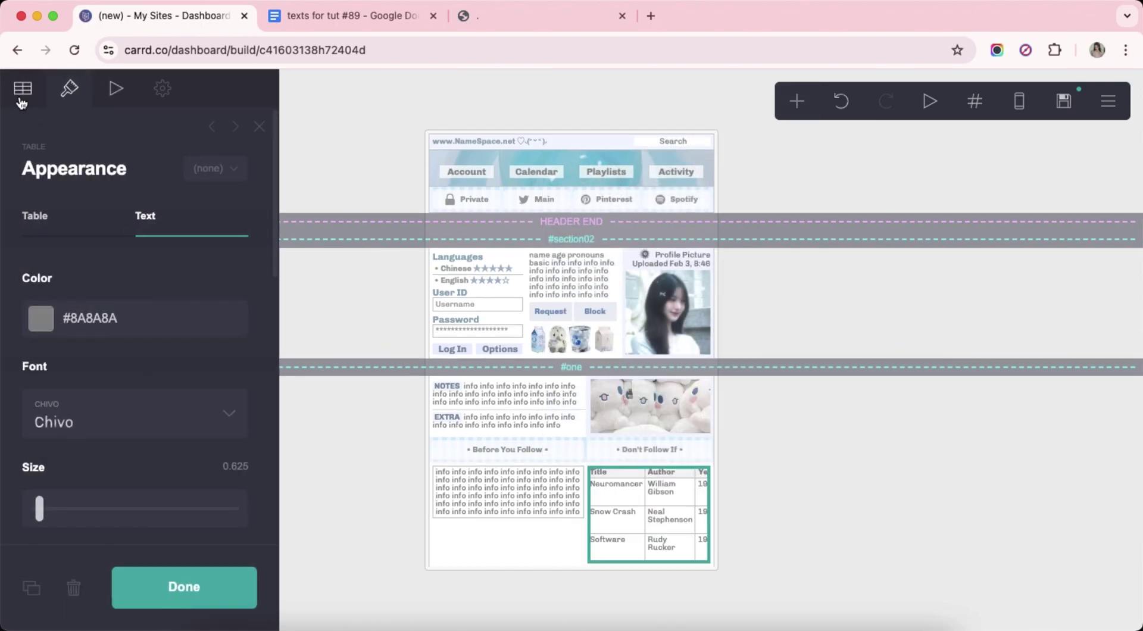
{"action": "left_click", "coordinate": [22, 89]}
{"action": "left_click_drag", "start_coordinate": [36, 245], "coordinate": [57, 314]}
{"action": "key", "text": "BackSpace"}
Replace the right table's sample rows with repeated "info" text filling as many lines as the left table, and finish editing it.
{"action": "right_click", "coordinate": [126, 428]}
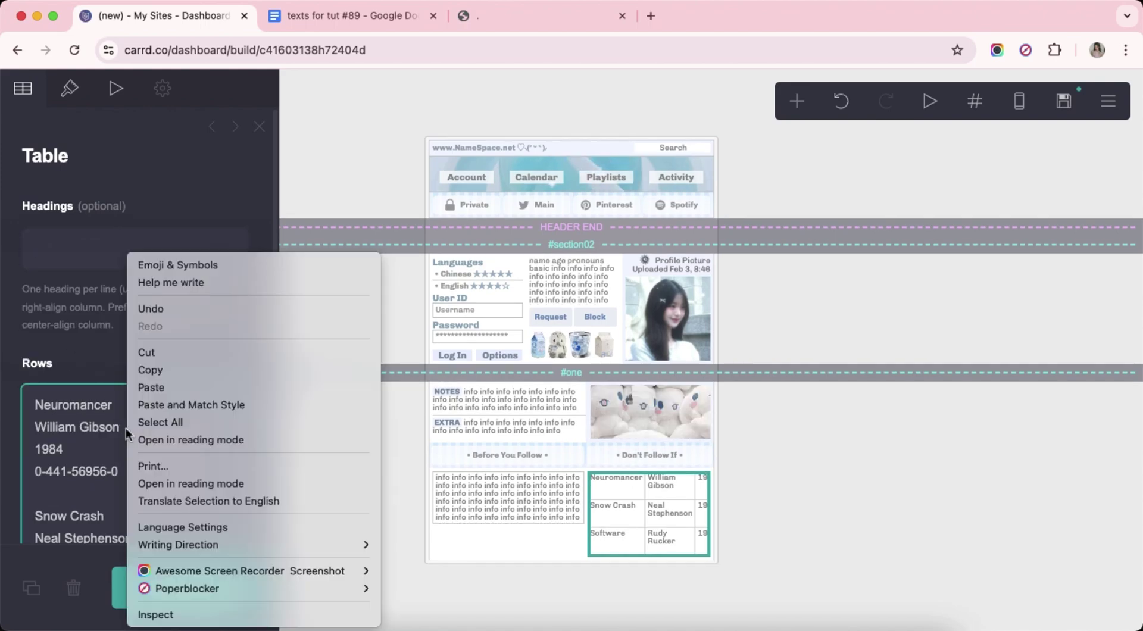
{"action": "left_click", "coordinate": [160, 422]}
{"action": "type", "text": "info info info info info info info info info info info info info info info info info info info info info info info info info info info info x"}
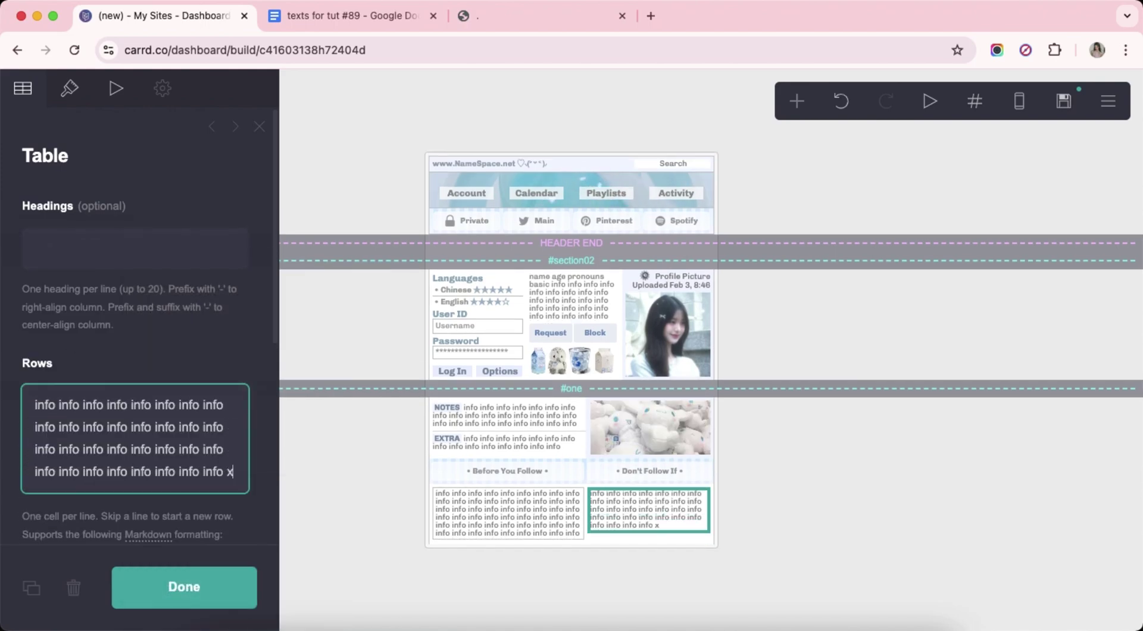
{"action": "key", "text": "BackSpace"}
{"action": "type", "text": "info info info info info info info info info info info info info info info info x"}
{"action": "key", "text": "BackSpace"}
{"action": "scroll", "coordinate": [159, 431], "scroll_direction": "down", "scroll_amount": 1}
{"action": "left_click_drag", "start_coordinate": [82, 468], "coordinate": [226, 468]}
{"action": "key", "text": "BackSpace"}
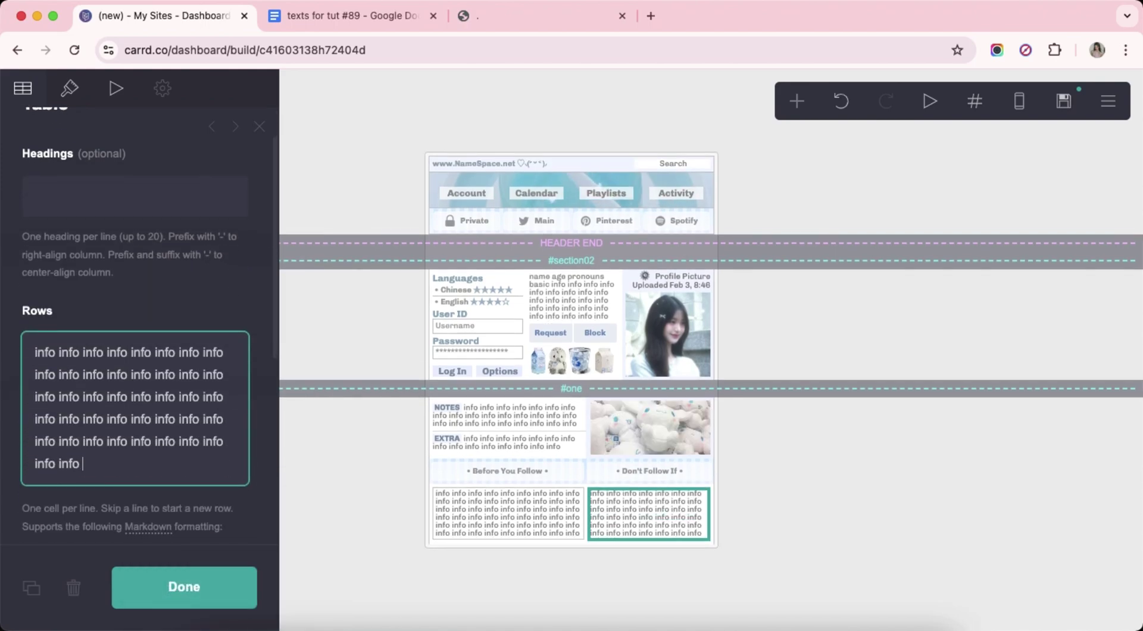
{"action": "left_click", "coordinate": [895, 521]}
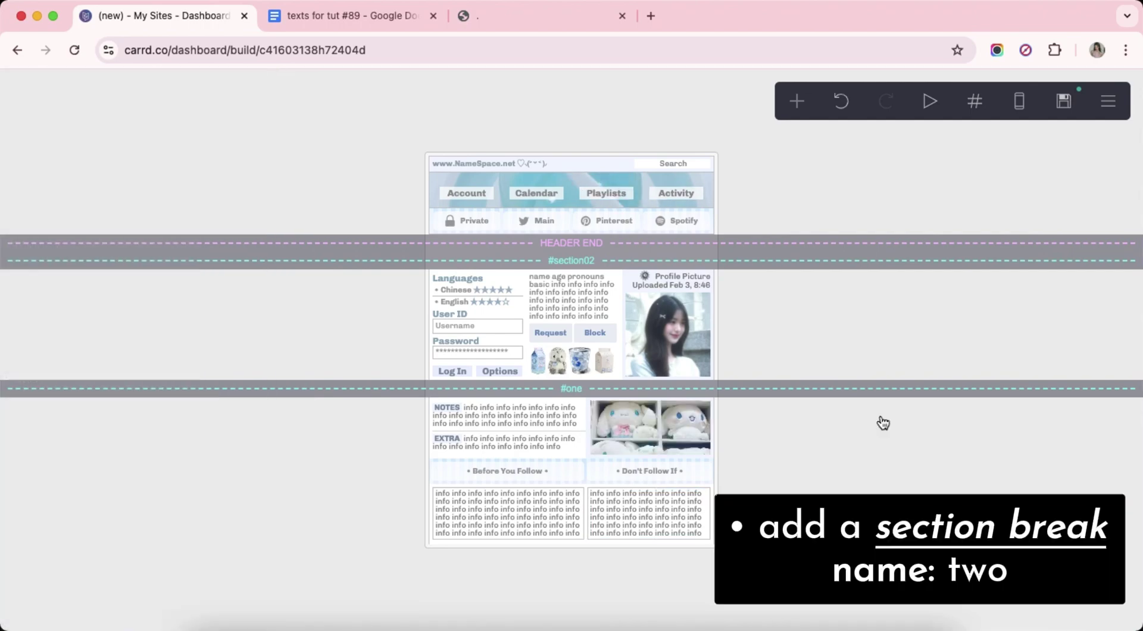
Add a section break below the two tables and name it "two".
{"action": "left_click", "coordinate": [784, 111]}
{"action": "left_click", "coordinate": [757, 463]}
{"action": "scroll", "coordinate": [153, 347], "scroll_direction": "down", "scroll_amount": 4}
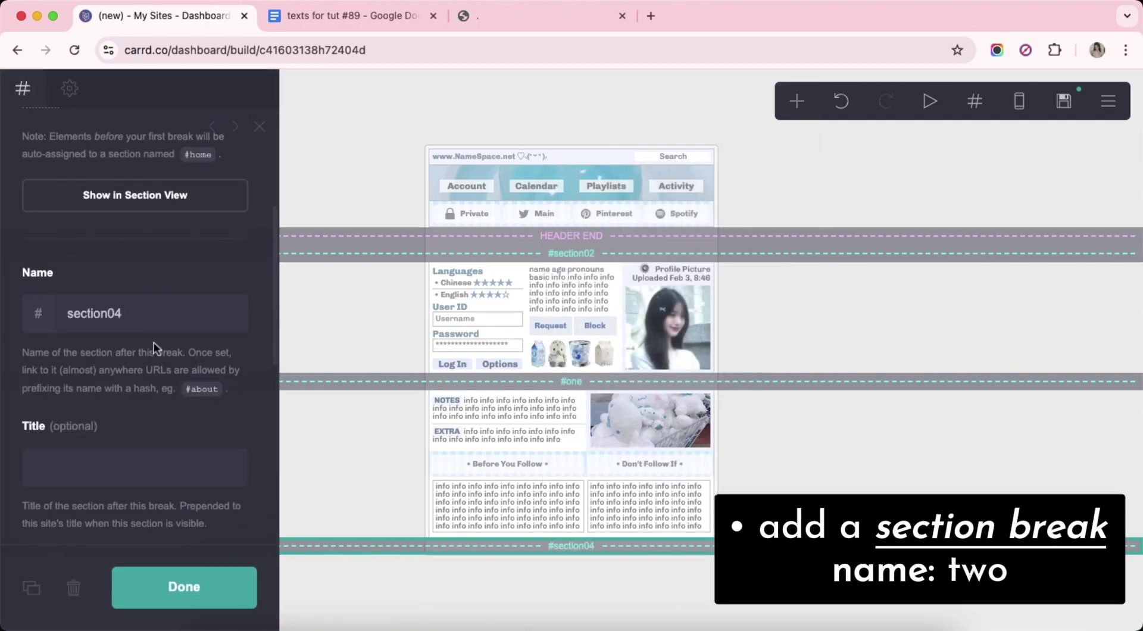
{"action": "double_click", "coordinate": [144, 306]}
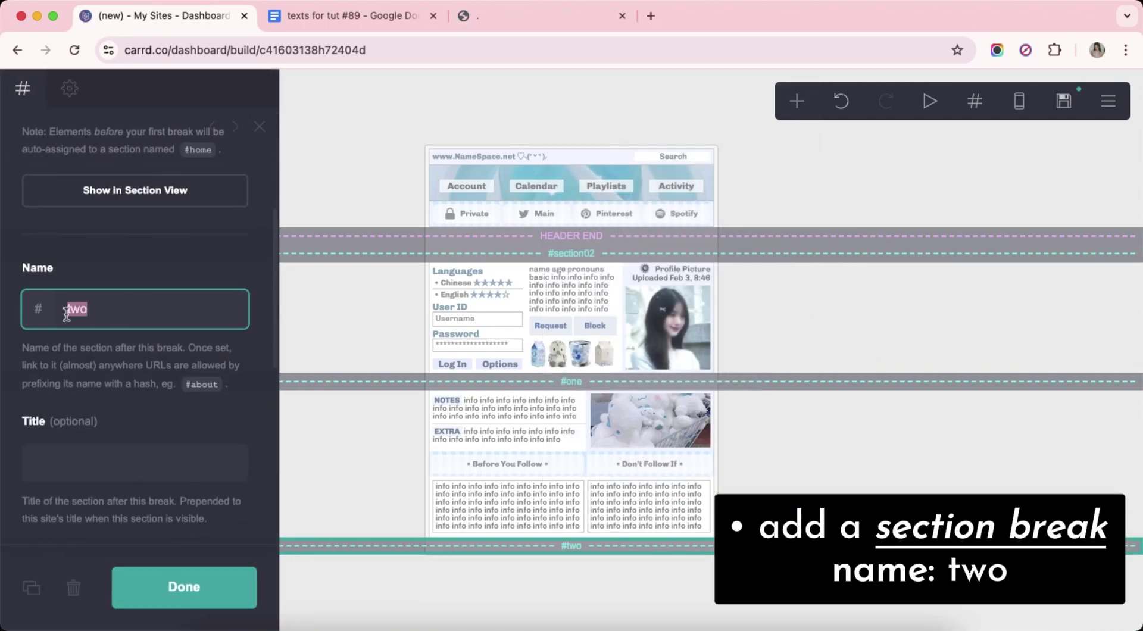
{"action": "left_click", "coordinate": [543, 580]}
{"action": "left_click", "coordinate": [783, 463]}
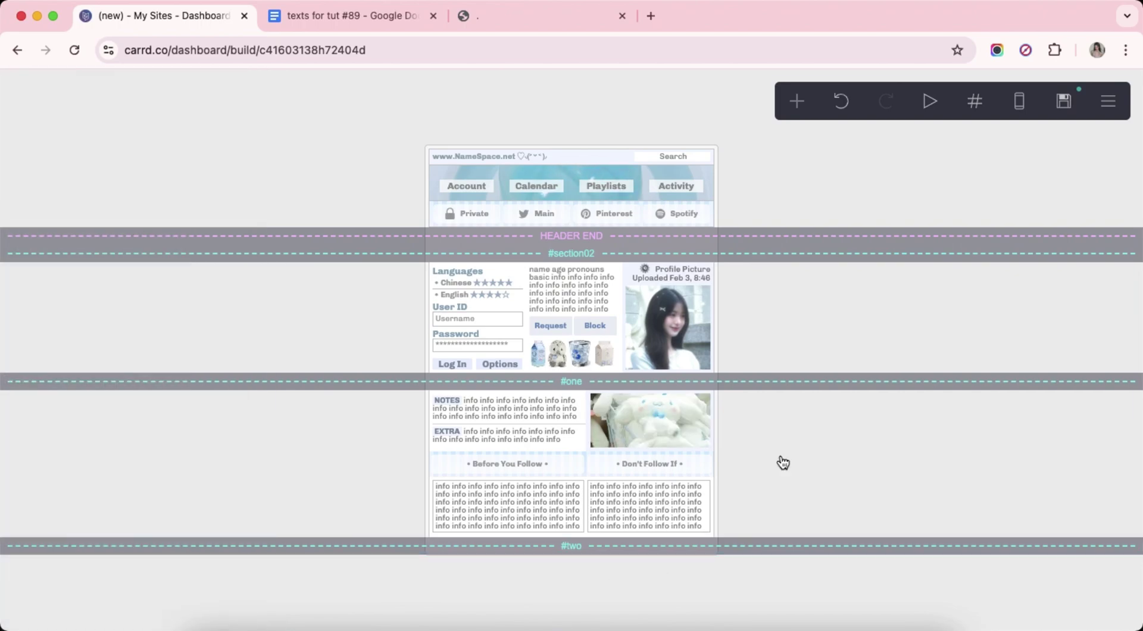
Add a container below the #two section break and divide it into three columns.
{"action": "left_click", "coordinate": [787, 115]}
{"action": "left_click", "coordinate": [622, 459]}
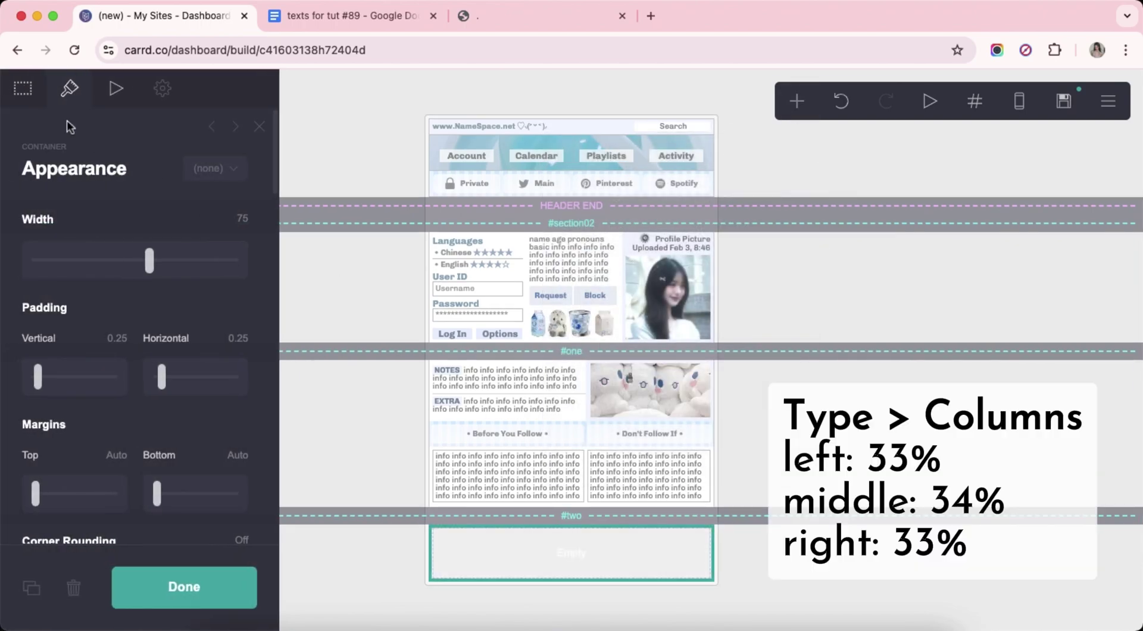
{"action": "left_click", "coordinate": [95, 247]}
{"action": "left_click", "coordinate": [97, 266]}
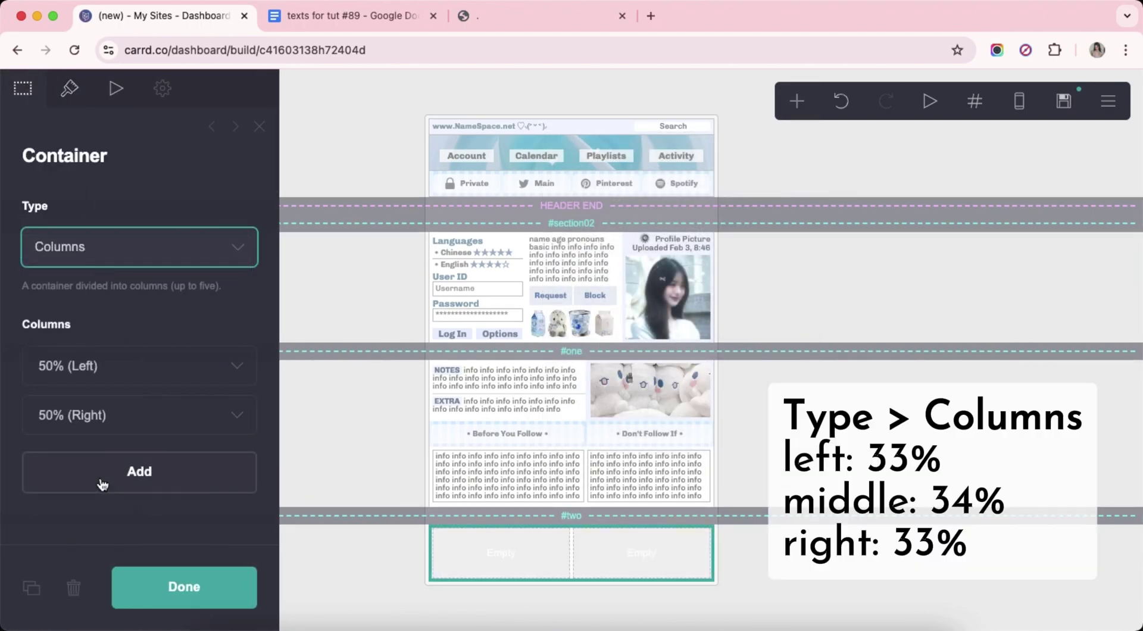
{"action": "left_click", "coordinate": [102, 476]}
Set the three-column container's gutters to 0.375 and switch its background to a gradient.
{"action": "left_click", "coordinate": [77, 93]}
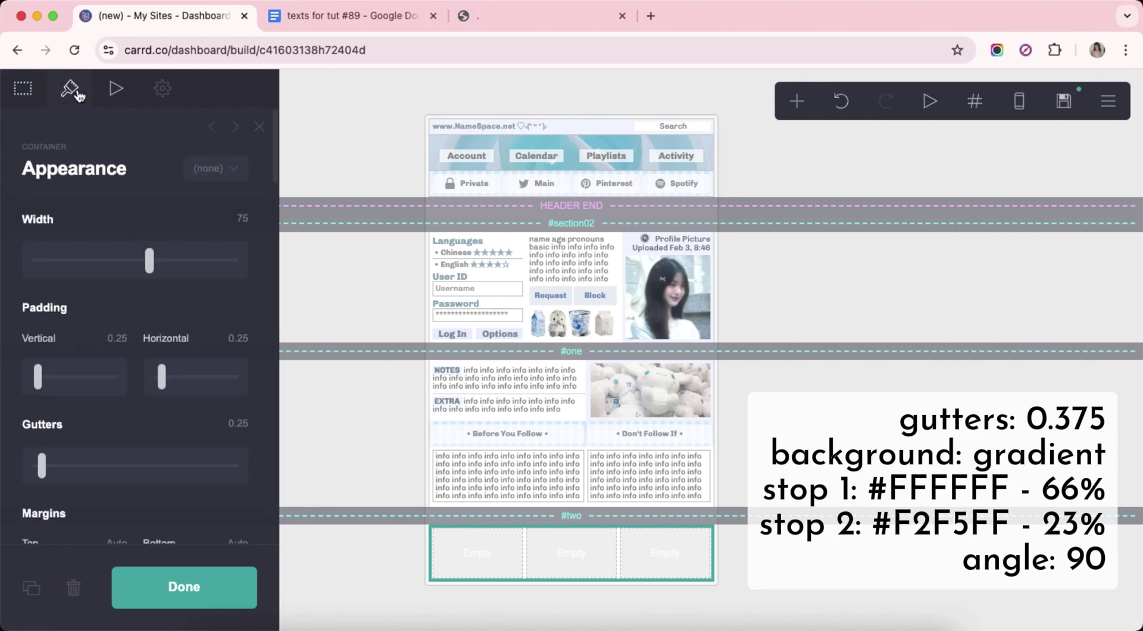
{"action": "left_click", "coordinate": [243, 416]}
{"action": "scroll", "coordinate": [135, 322], "scroll_direction": "down", "scroll_amount": 10}
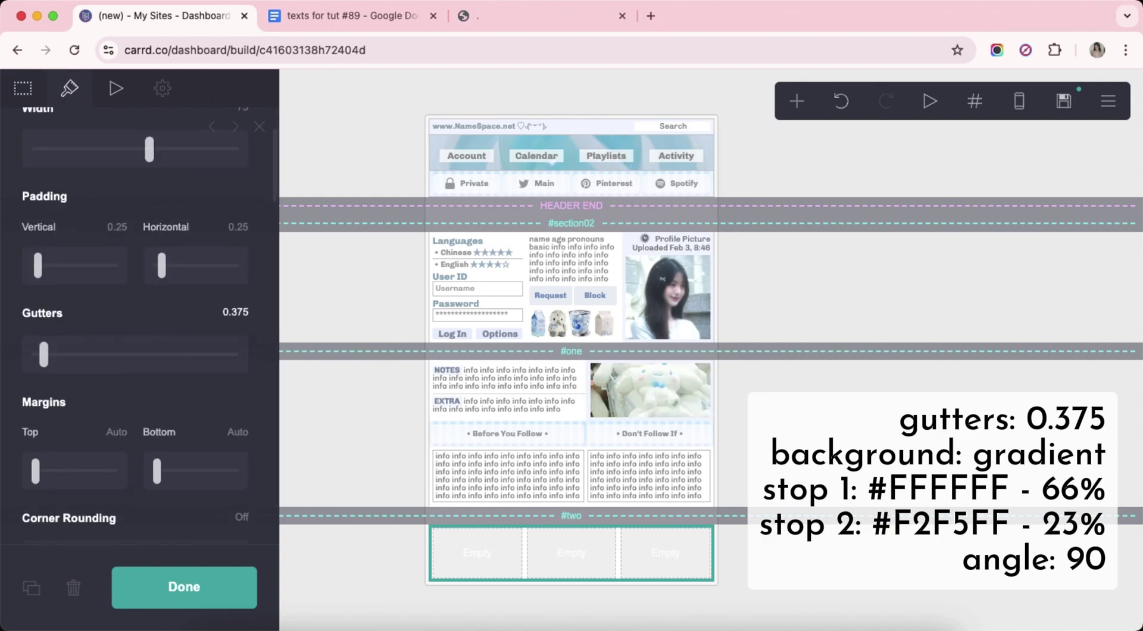
{"action": "scroll", "coordinate": [217, 408], "scroll_direction": "down", "scroll_amount": 3}
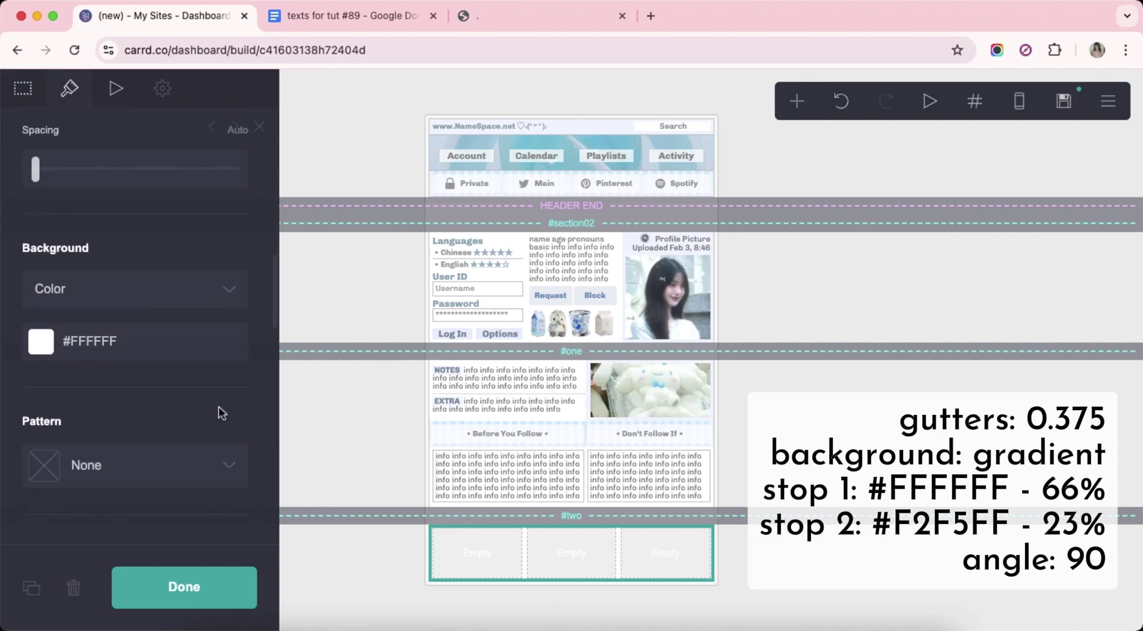
{"action": "left_click", "coordinate": [102, 296]}
{"action": "left_click", "coordinate": [103, 311]}
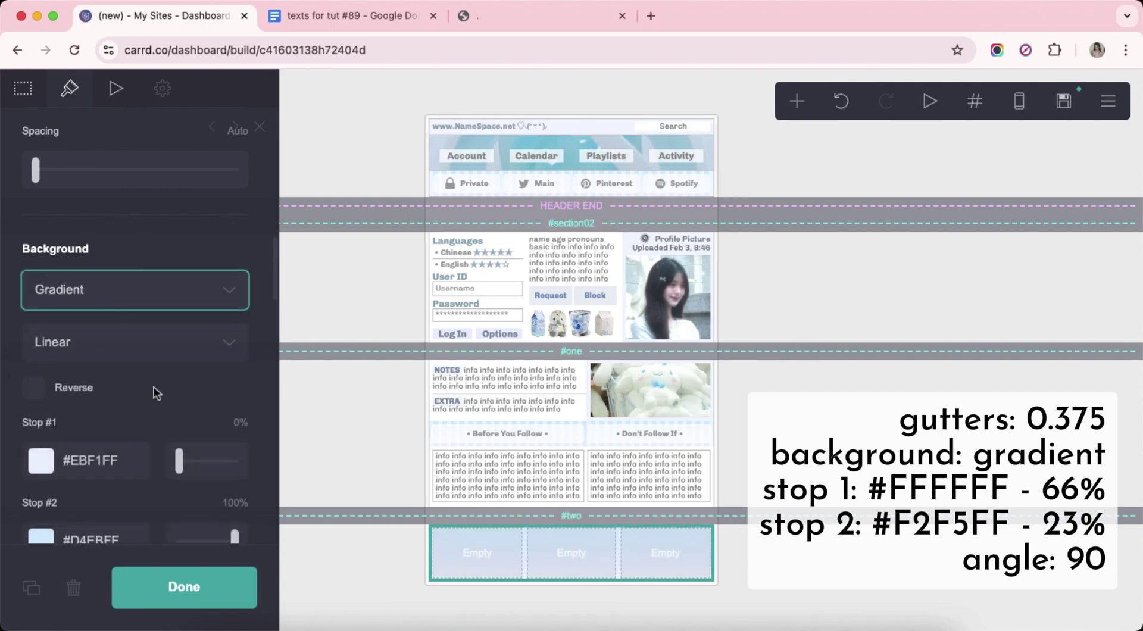
Set the gradient's first stop to #FFFFFF at 66% and the second stop's color to #F2F5FF.
{"action": "scroll", "coordinate": [152, 386], "scroll_direction": "down", "scroll_amount": 5}
{"action": "left_click", "coordinate": [136, 277]}
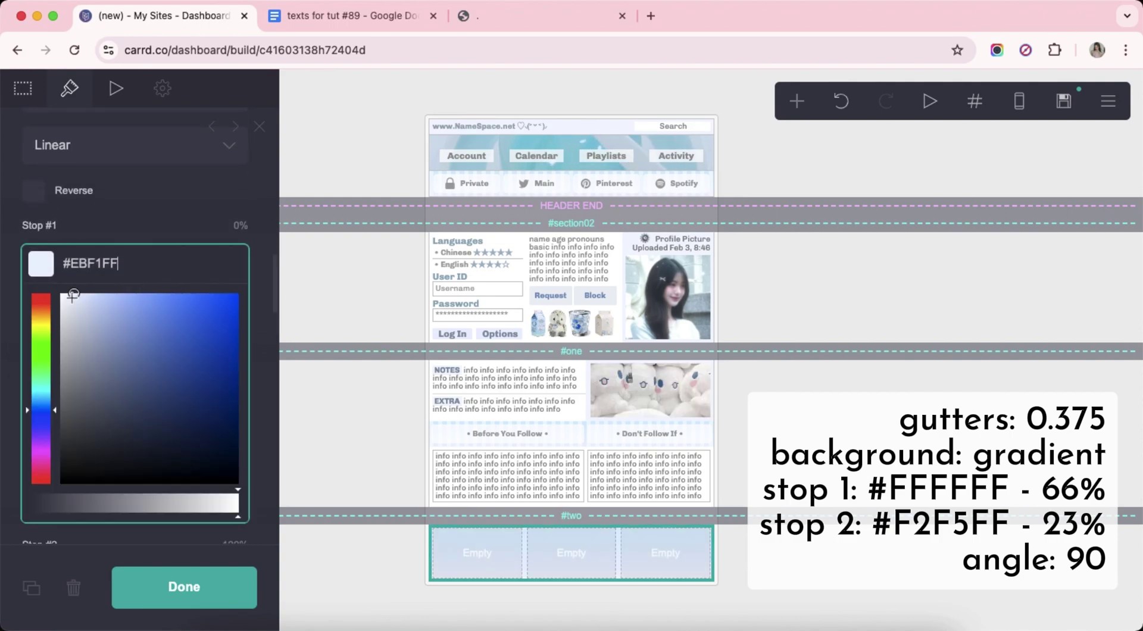
{"action": "type", "text": "FFFFFF"}
{"action": "left_click", "coordinate": [93, 237]}
{"action": "left_click", "coordinate": [139, 348]}
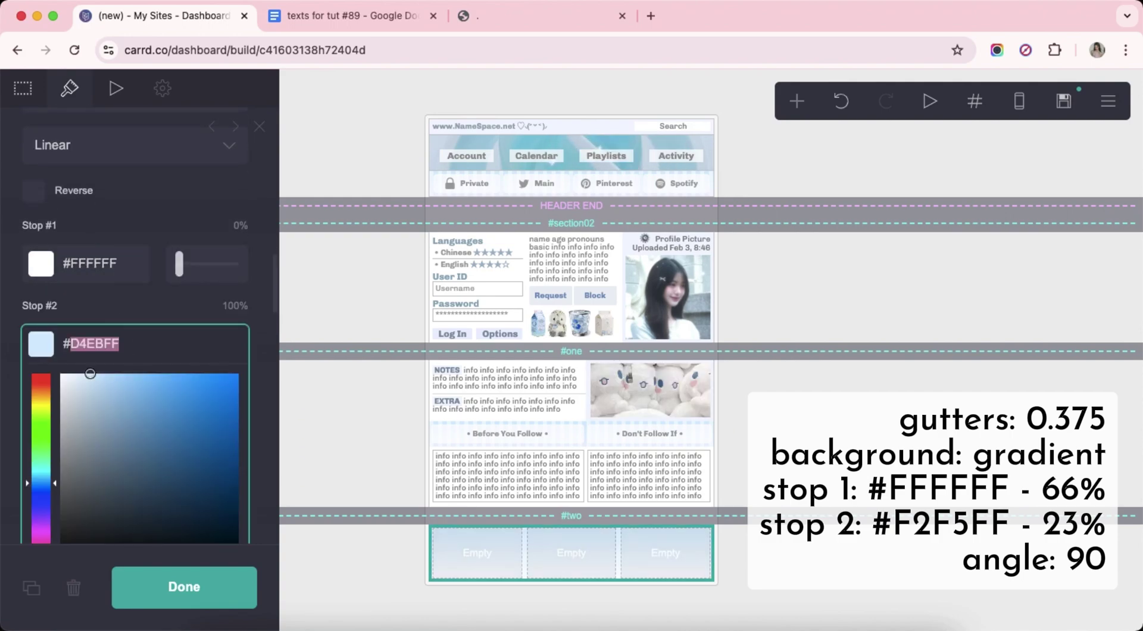
{"action": "key", "text": "Return"}
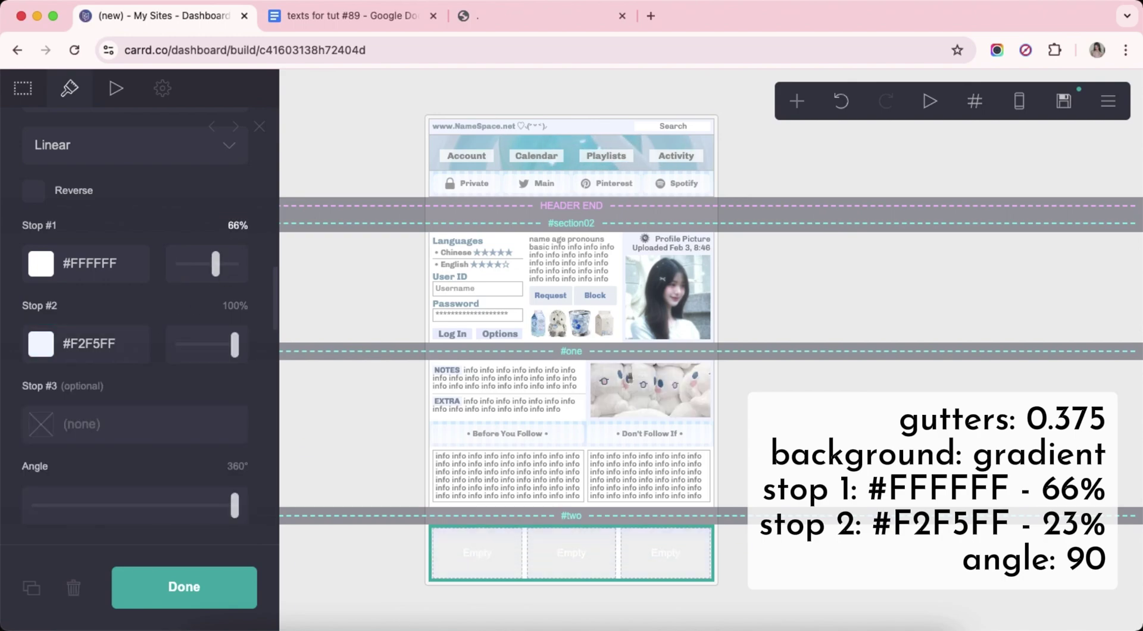
Set the gradient's second stop to 23% and its angle to 90°.
{"action": "key", "text": "Return"}
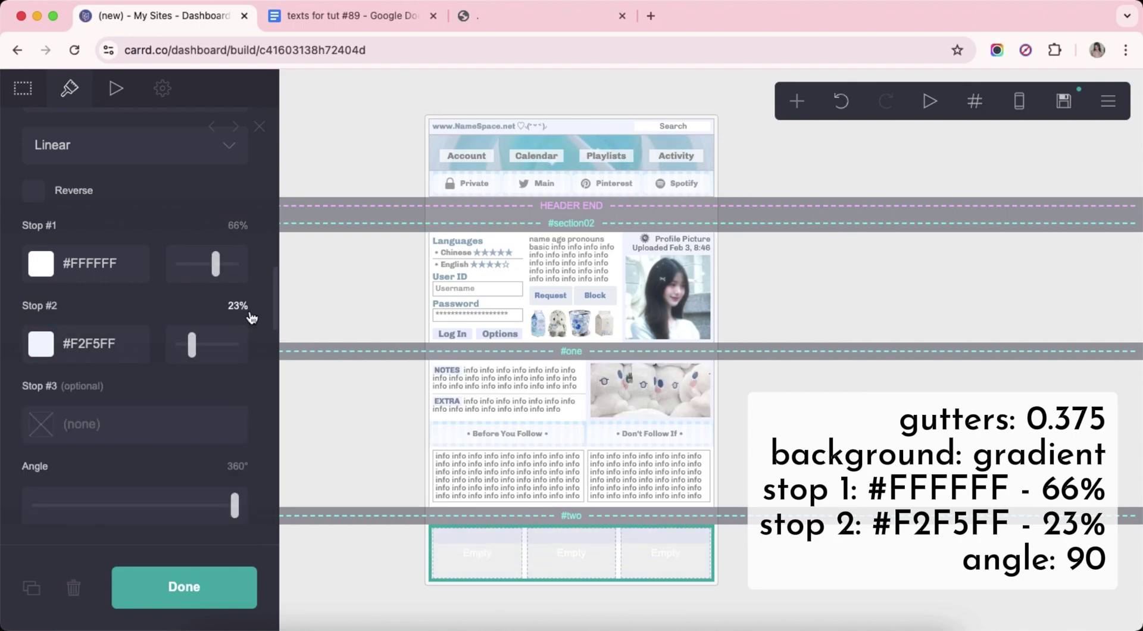
{"action": "type", "text": "90"}
{"action": "key", "text": "Return"}
{"action": "scroll", "coordinate": [139, 357], "scroll_direction": "down", "scroll_amount": 5}
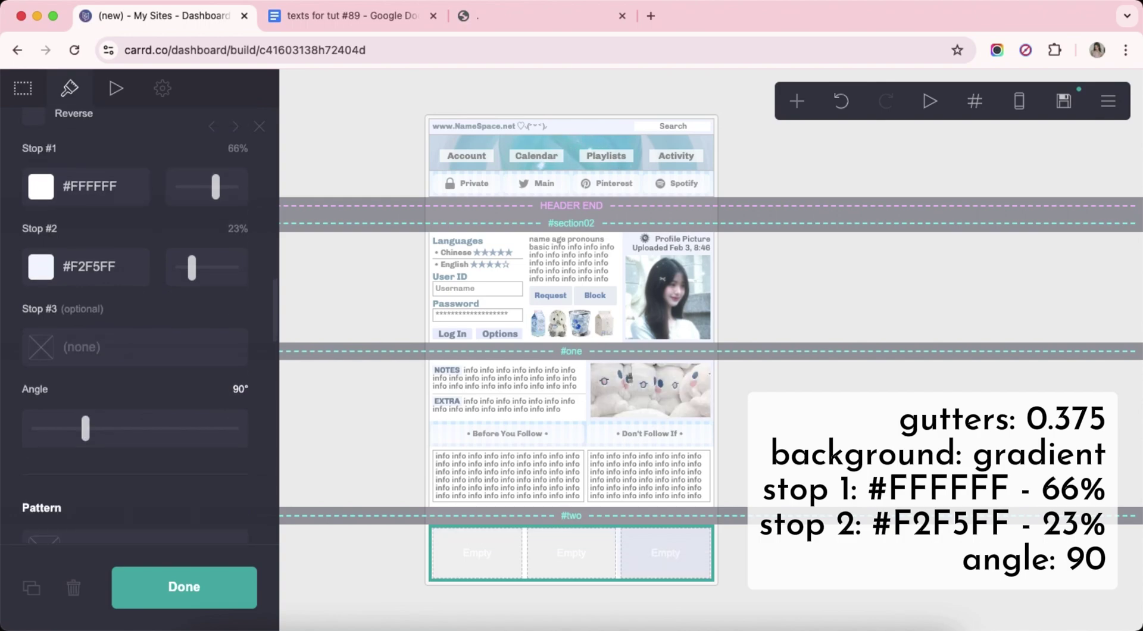
{"action": "scroll", "coordinate": [139, 357], "scroll_direction": "down", "scroll_amount": 4}
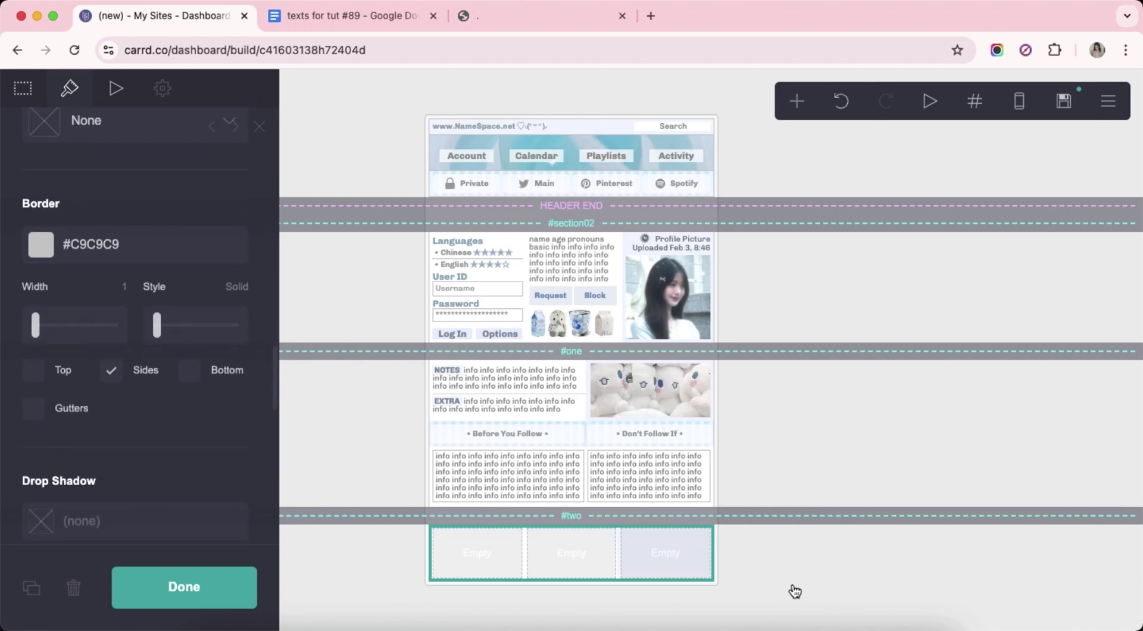
{"action": "left_click", "coordinate": [798, 552]}
Add a gallery to the first column of the #two container and upload the pale blue lace-and-bows image to it.
{"action": "left_click", "coordinate": [796, 100]}
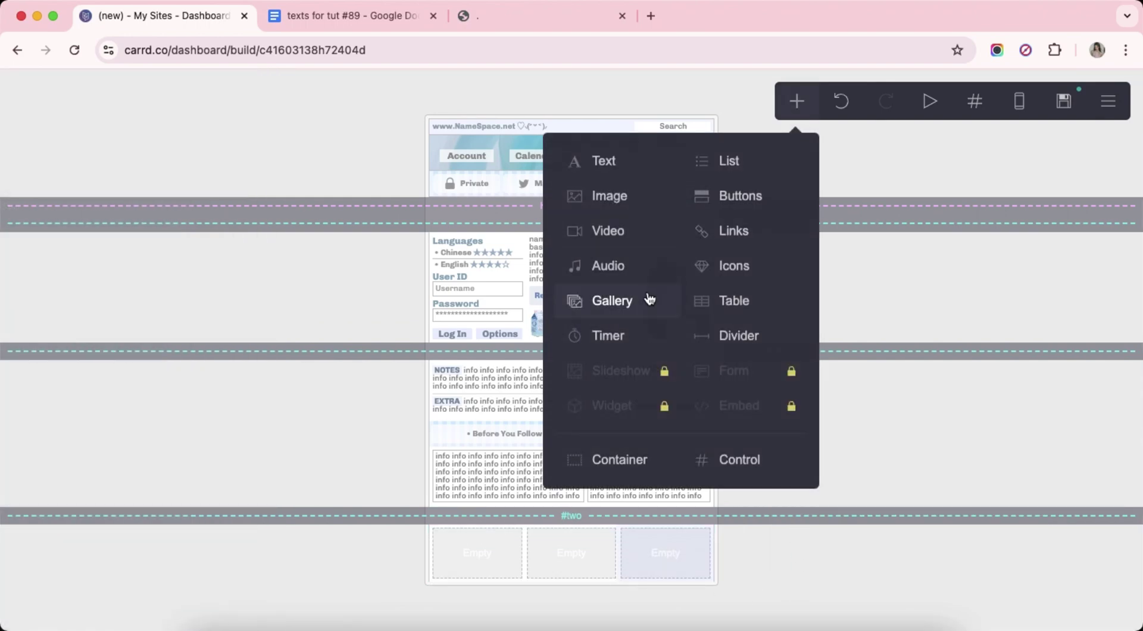
{"action": "left_click", "coordinate": [649, 298]}
{"action": "left_click_drag", "start_coordinate": [477, 577], "coordinate": [468, 517]}
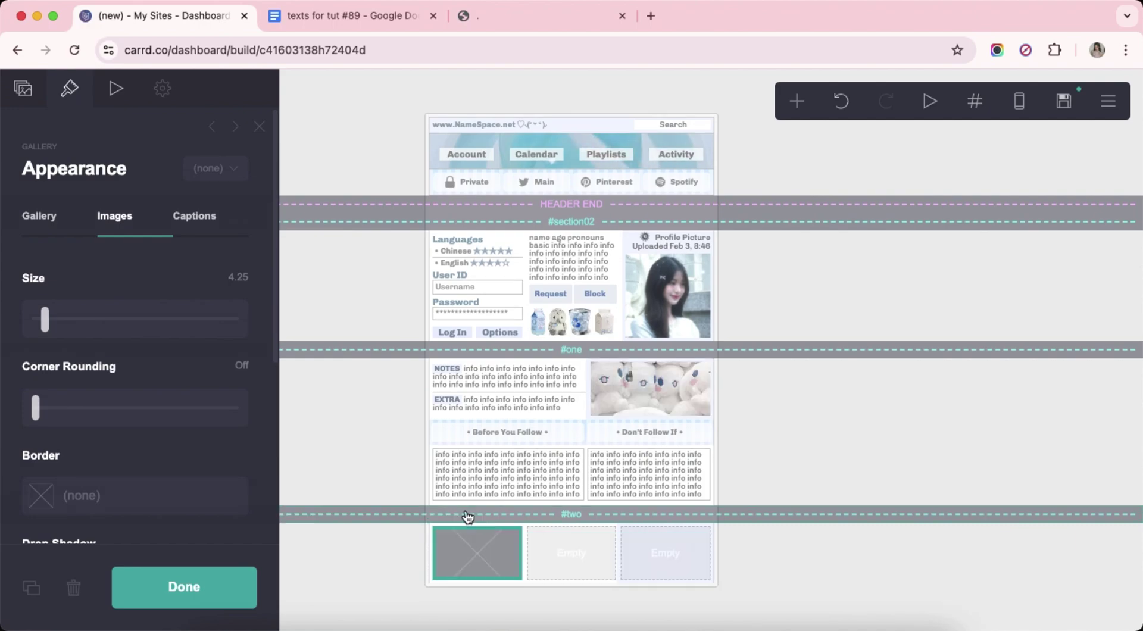
{"action": "left_click", "coordinate": [15, 99]}
{"action": "left_click", "coordinate": [146, 330]}
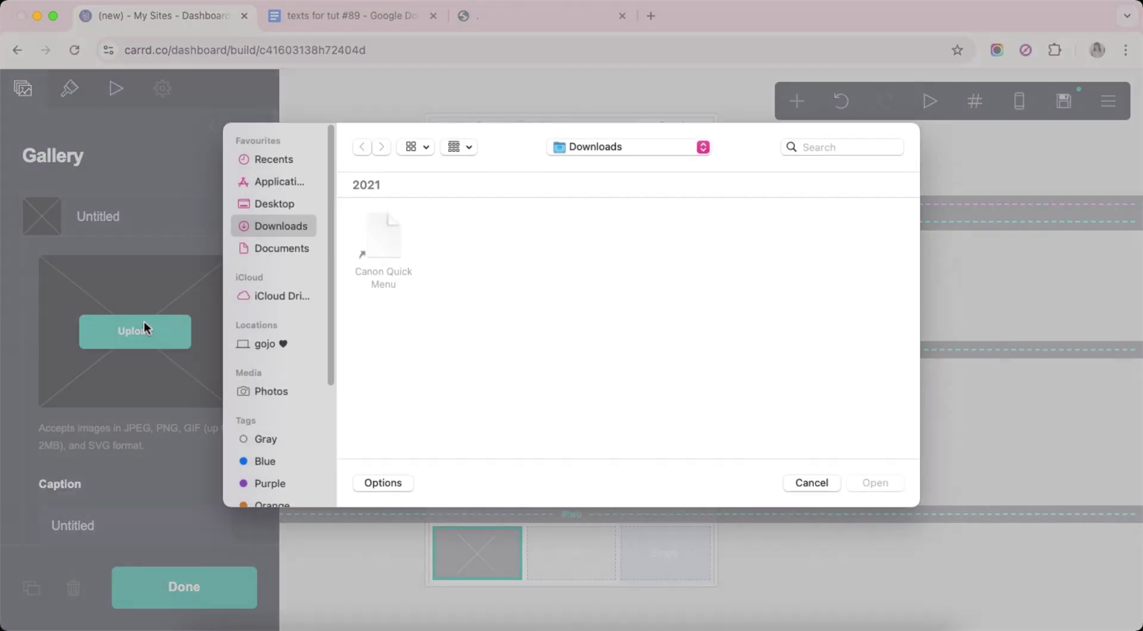
{"action": "double_click", "coordinate": [565, 287]}
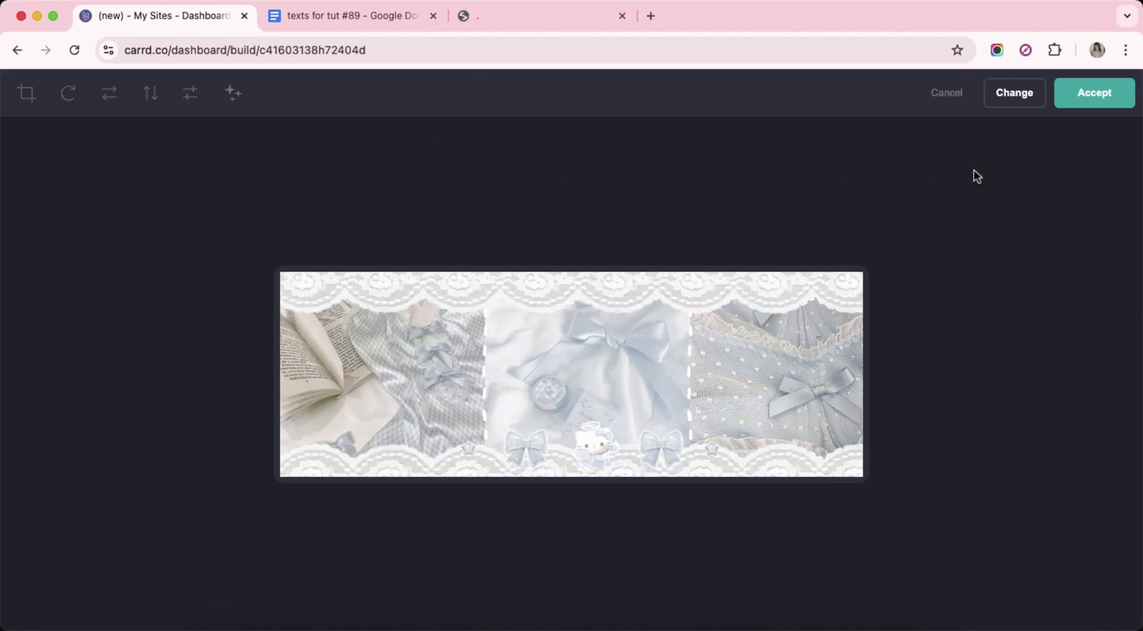
{"action": "left_click", "coordinate": [1094, 93]}
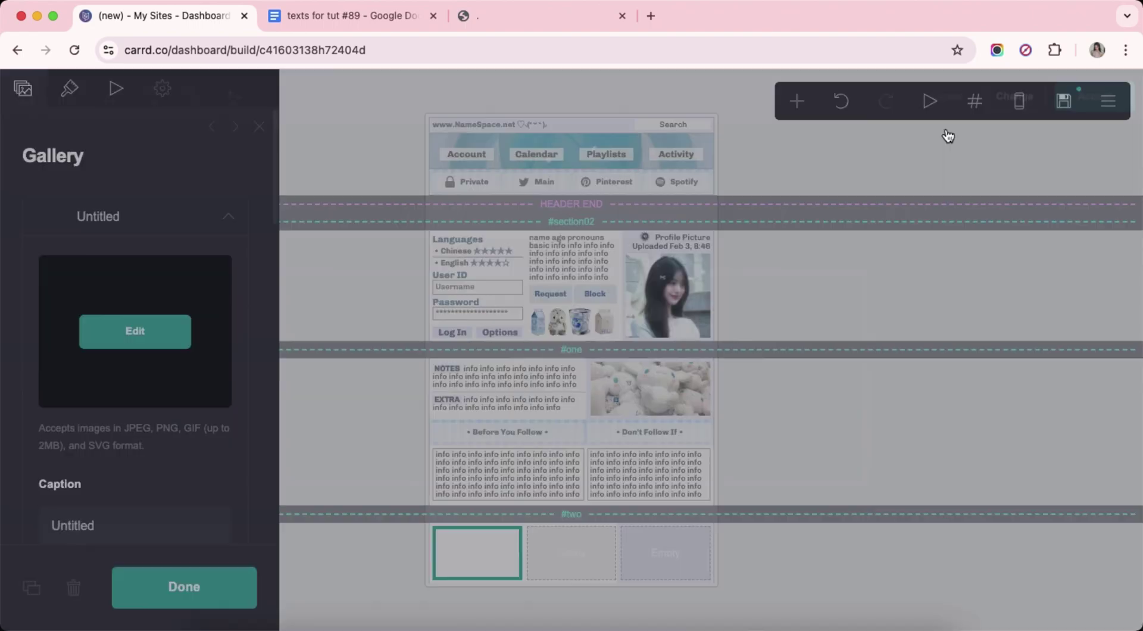
Copy the "tagged as **#gallery**" caption line from the "texts for tut #89" document in Google Docs.
{"action": "scroll", "coordinate": [147, 331], "scroll_direction": "down", "scroll_amount": 2}
{"action": "left_click", "coordinate": [355, 20]}
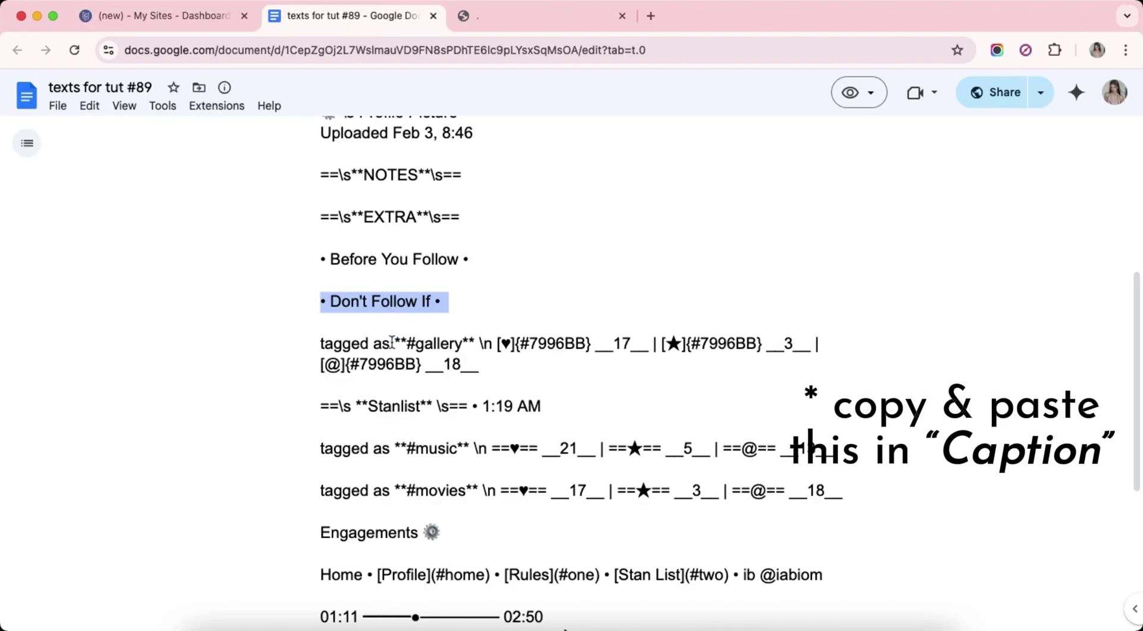
{"action": "scroll", "coordinate": [535, 357], "scroll_direction": "down", "scroll_amount": 2}
{"action": "left_click_drag", "start_coordinate": [320, 292], "coordinate": [487, 314]}
{"action": "right_click", "coordinate": [499, 322]}
{"action": "left_click", "coordinate": [529, 328]}
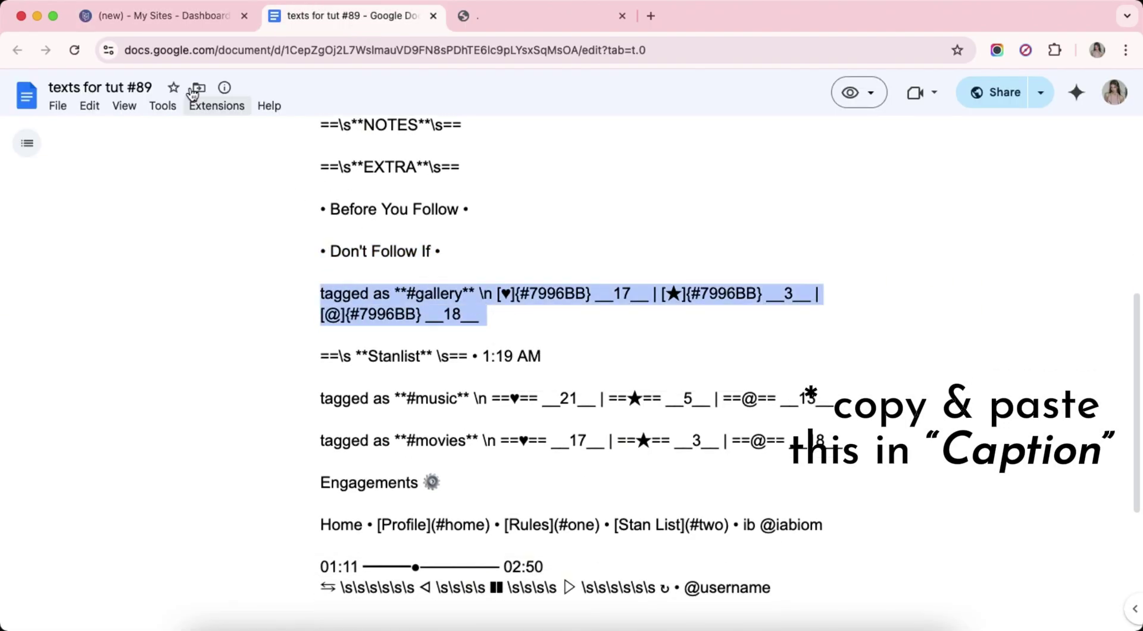
Return to Carrd and replace the gallery image's "Untitled" caption with the copied "tagged as **#gallery**" text.
{"action": "left_click", "coordinate": [173, 16]}
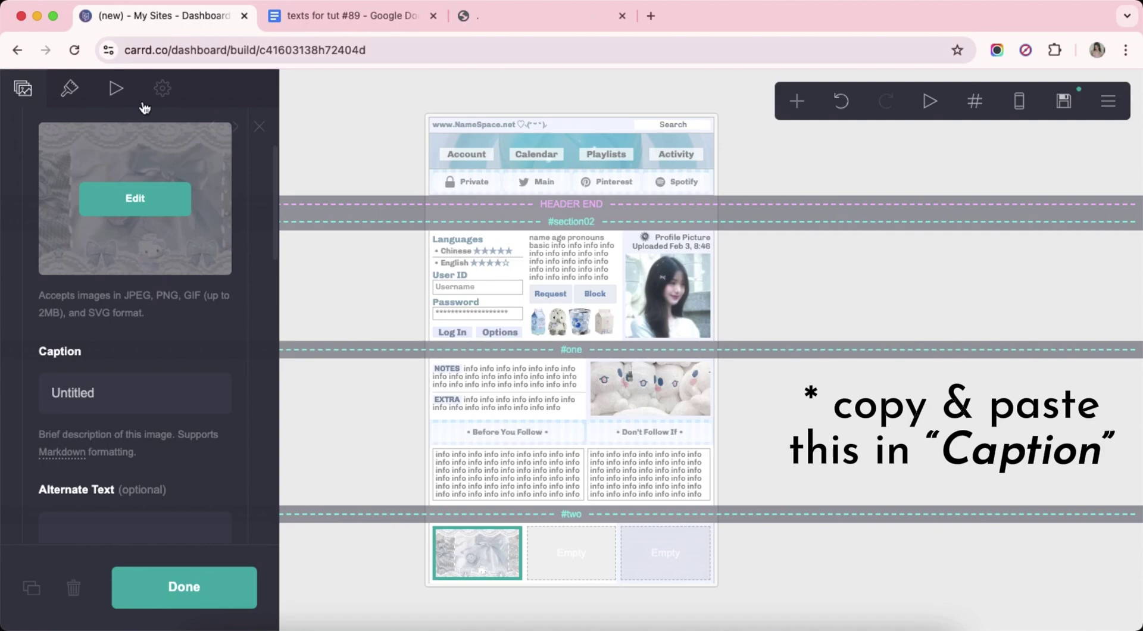
{"action": "double_click", "coordinate": [93, 396]}
{"action": "right_click", "coordinate": [62, 394]}
{"action": "left_click", "coordinate": [105, 342]}
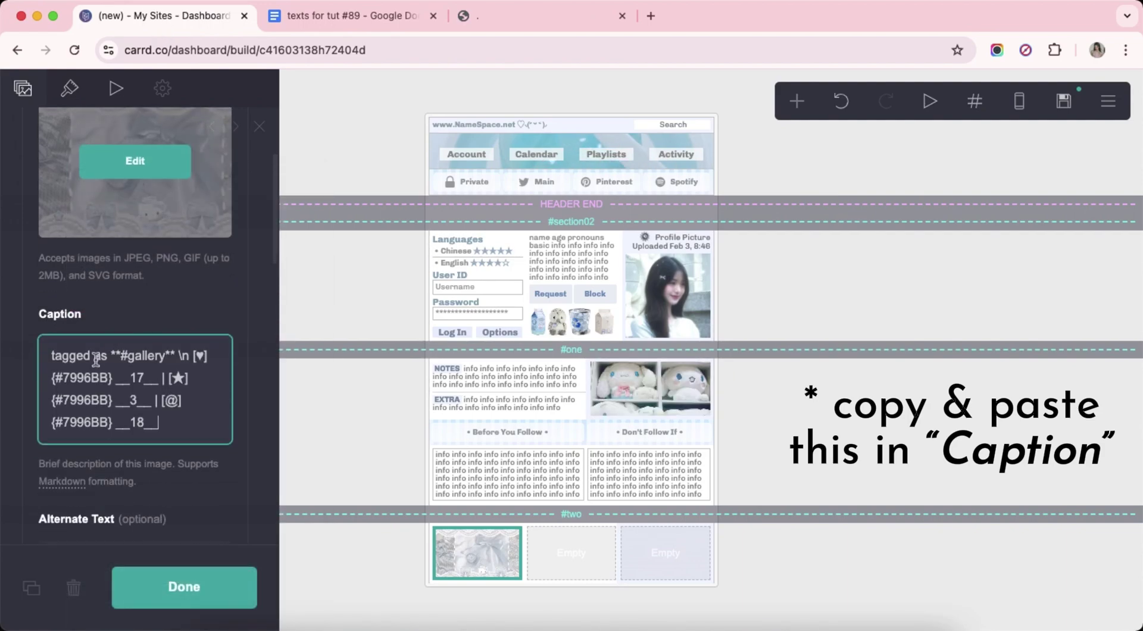
{"action": "left_click_drag", "start_coordinate": [51, 355], "coordinate": [166, 420]}
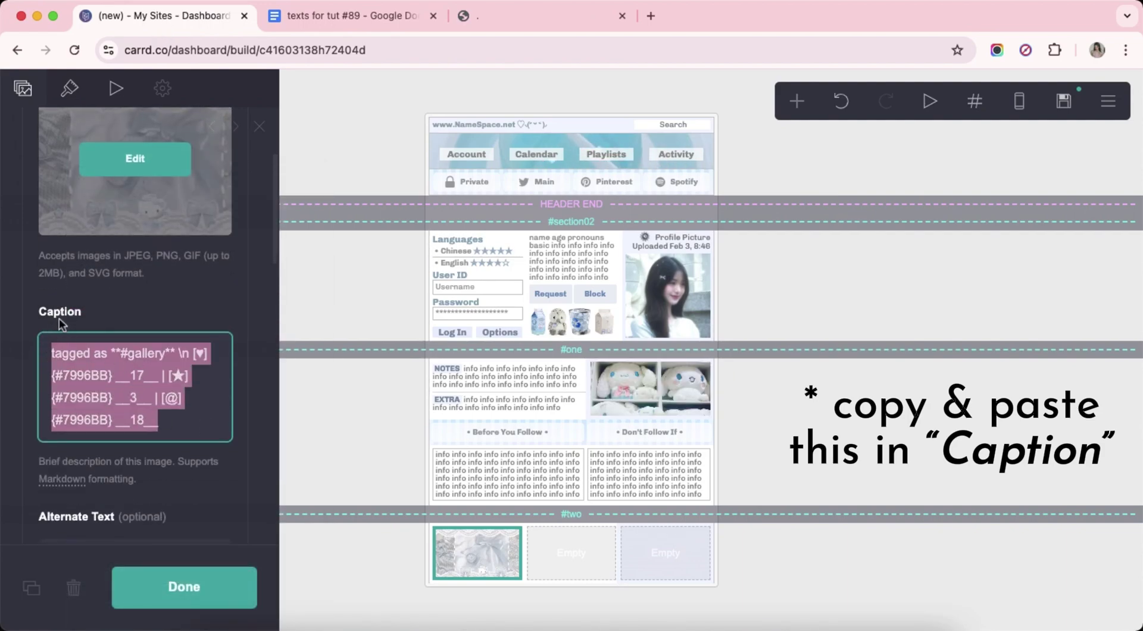
{"action": "left_click", "coordinate": [124, 316]}
Set the gallery's style to Default and its margins to 0.25.
{"action": "scroll", "coordinate": [126, 318], "scroll_direction": "up", "scroll_amount": 3}
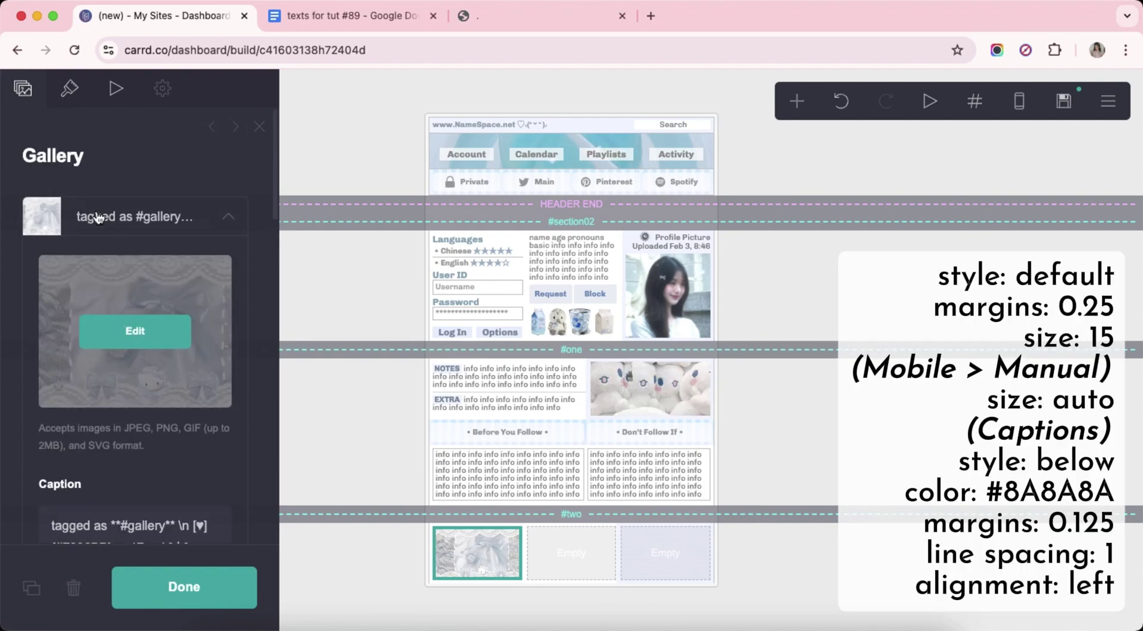
{"action": "left_click", "coordinate": [73, 101]}
{"action": "left_click", "coordinate": [87, 324]}
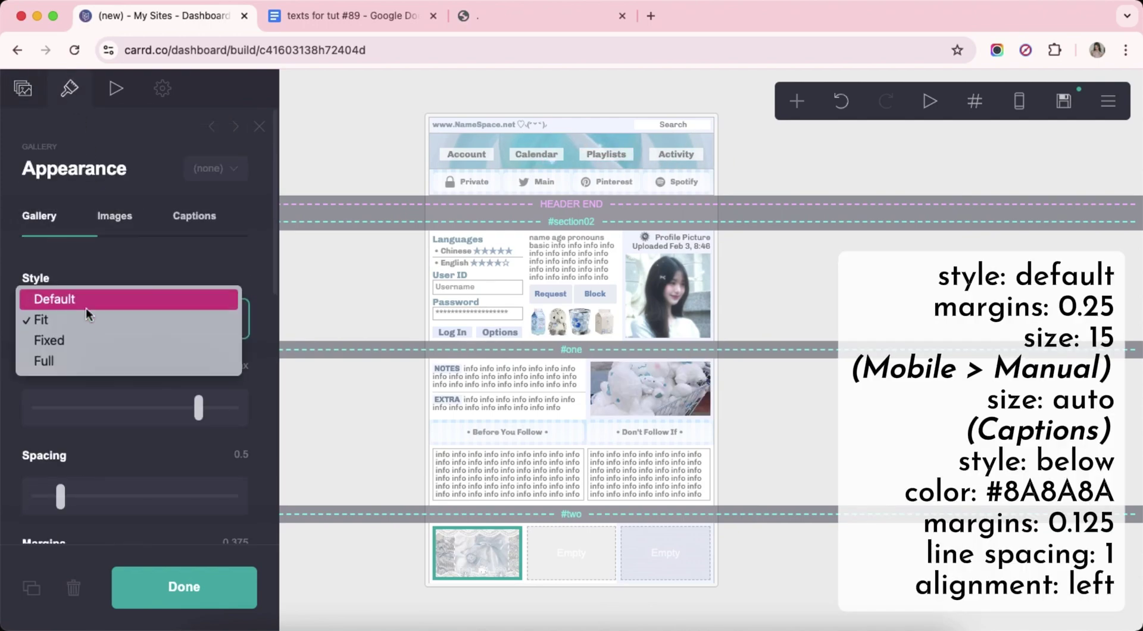
{"action": "left_click", "coordinate": [88, 305]}
{"action": "scroll", "coordinate": [125, 362], "scroll_direction": "down", "scroll_amount": 5}
{"action": "scroll", "coordinate": [128, 371], "scroll_direction": "down", "scroll_amount": 2}
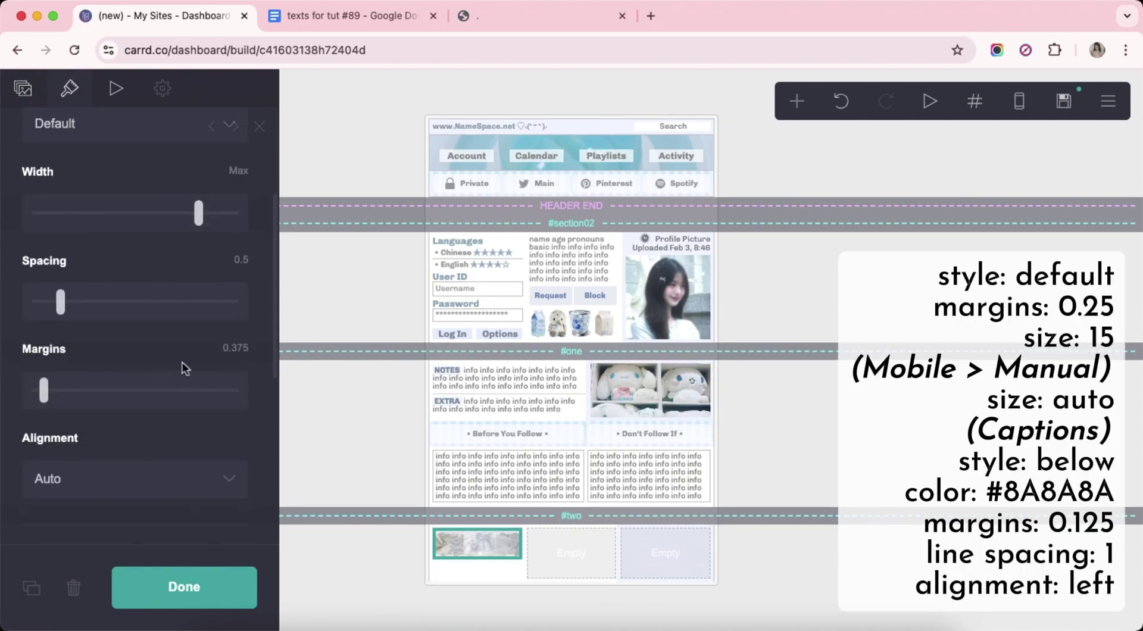
{"action": "scroll", "coordinate": [152, 344], "scroll_direction": "down", "scroll_amount": 10}
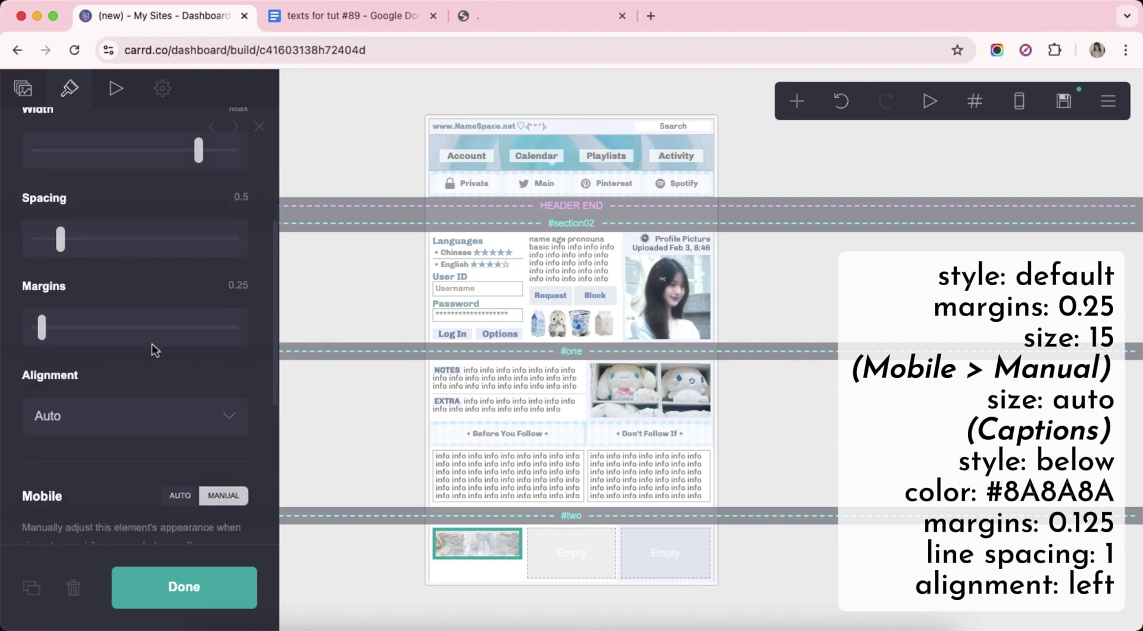
Set the gallery's image size to 15 and its manual mobile size to Auto.
{"action": "scroll", "coordinate": [151, 344], "scroll_direction": "up", "scroll_amount": 15}
{"action": "left_click", "coordinate": [129, 220]}
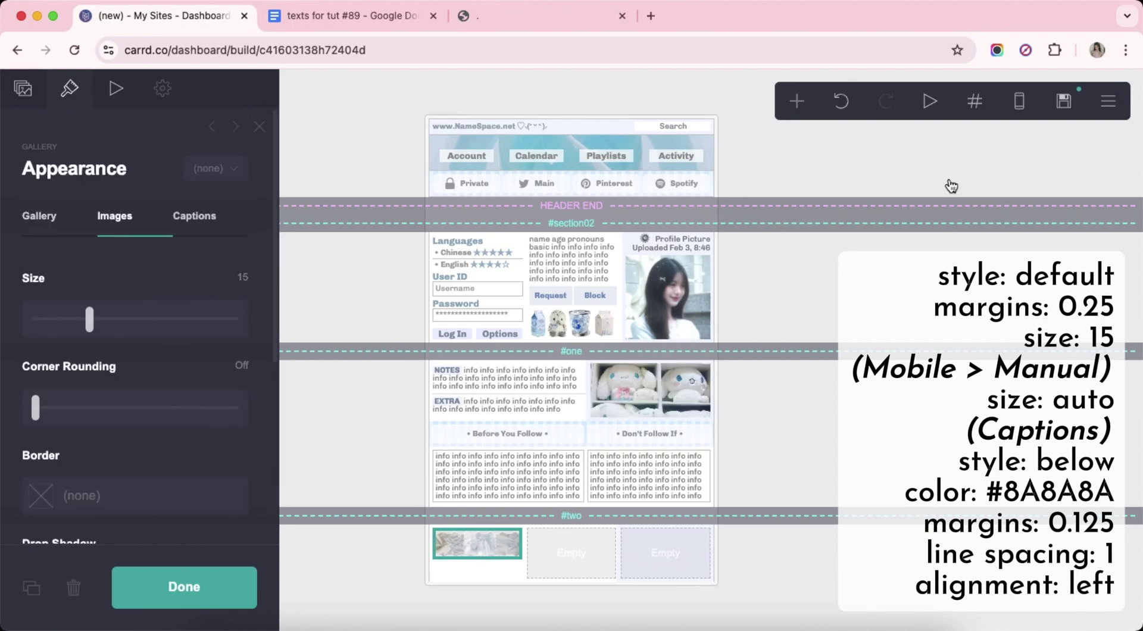
{"action": "left_click", "coordinate": [1019, 100]}
{"action": "scroll", "coordinate": [191, 395], "scroll_direction": "down", "scroll_amount": 10}
{"action": "left_click_drag", "start_coordinate": [44, 486], "coordinate": [28, 495]}
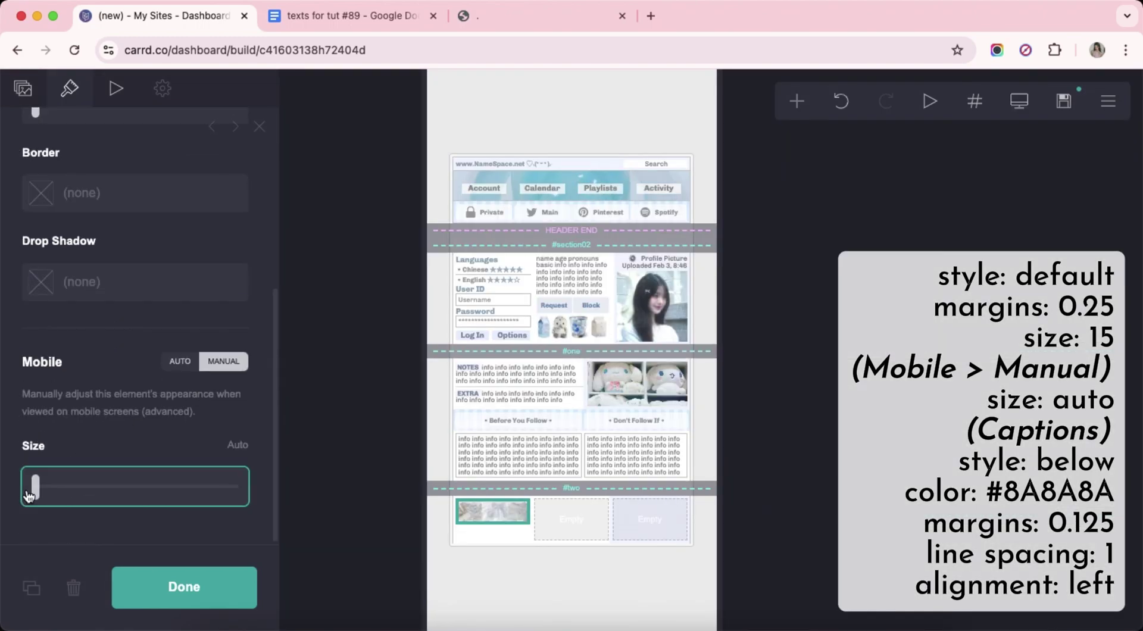
{"action": "left_click", "coordinate": [1006, 110]}
Set the gallery's caption style to Below and the caption color to #8A8A8A.
{"action": "scroll", "coordinate": [183, 324], "scroll_direction": "up", "scroll_amount": 10}
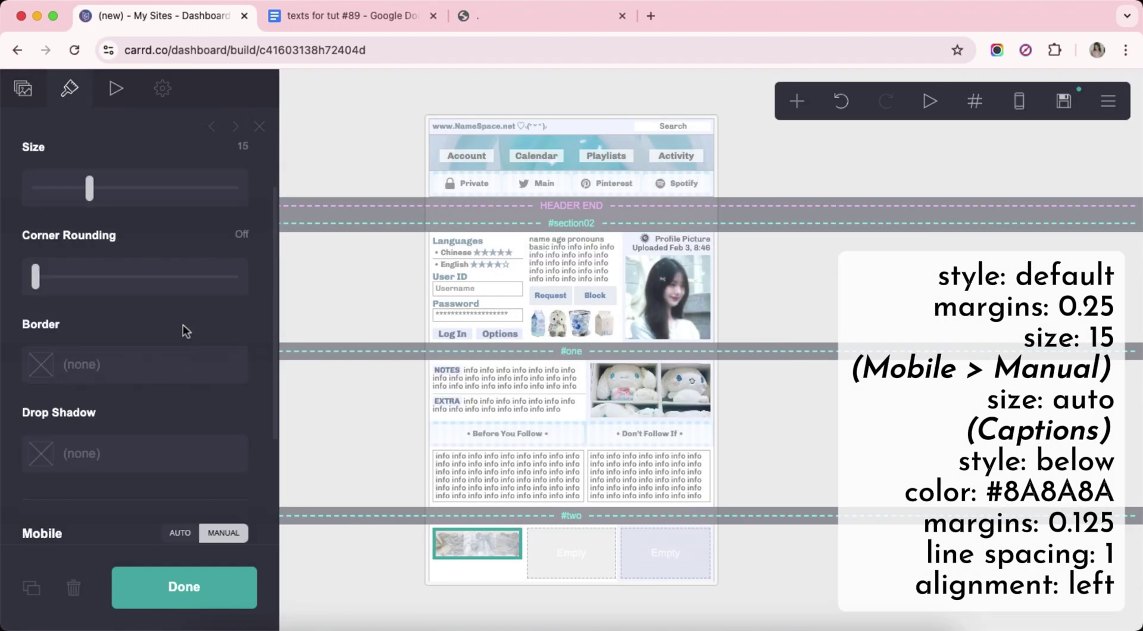
{"action": "left_click", "coordinate": [220, 223]}
{"action": "left_click", "coordinate": [139, 318]}
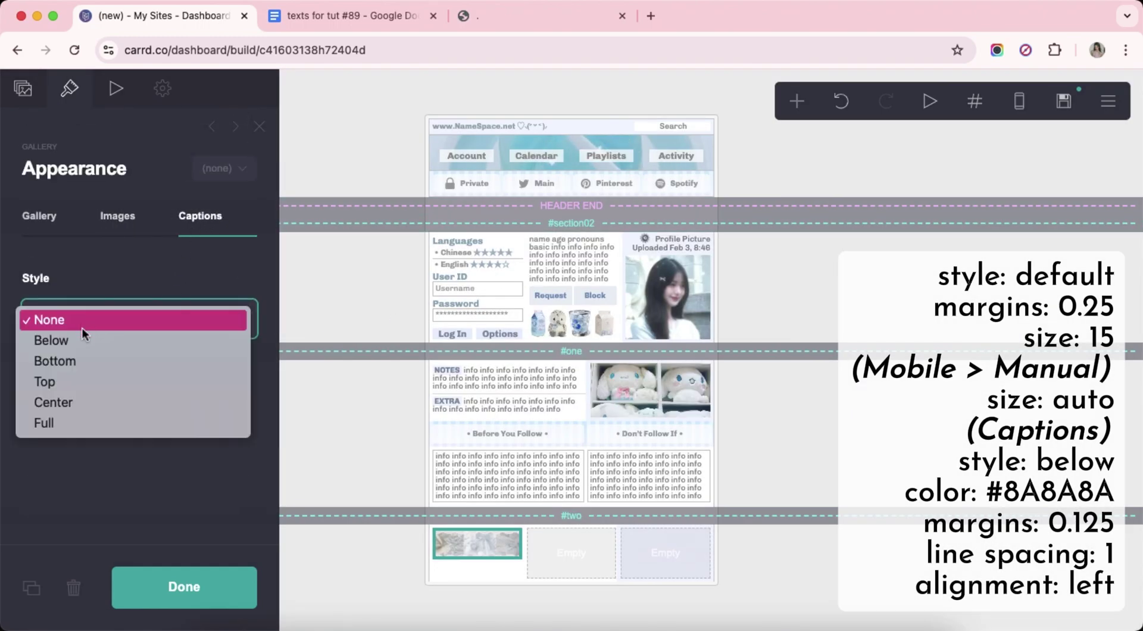
{"action": "left_click", "coordinate": [119, 337]}
{"action": "scroll", "coordinate": [150, 368], "scroll_direction": "down", "scroll_amount": 2}
{"action": "left_click", "coordinate": [151, 369]}
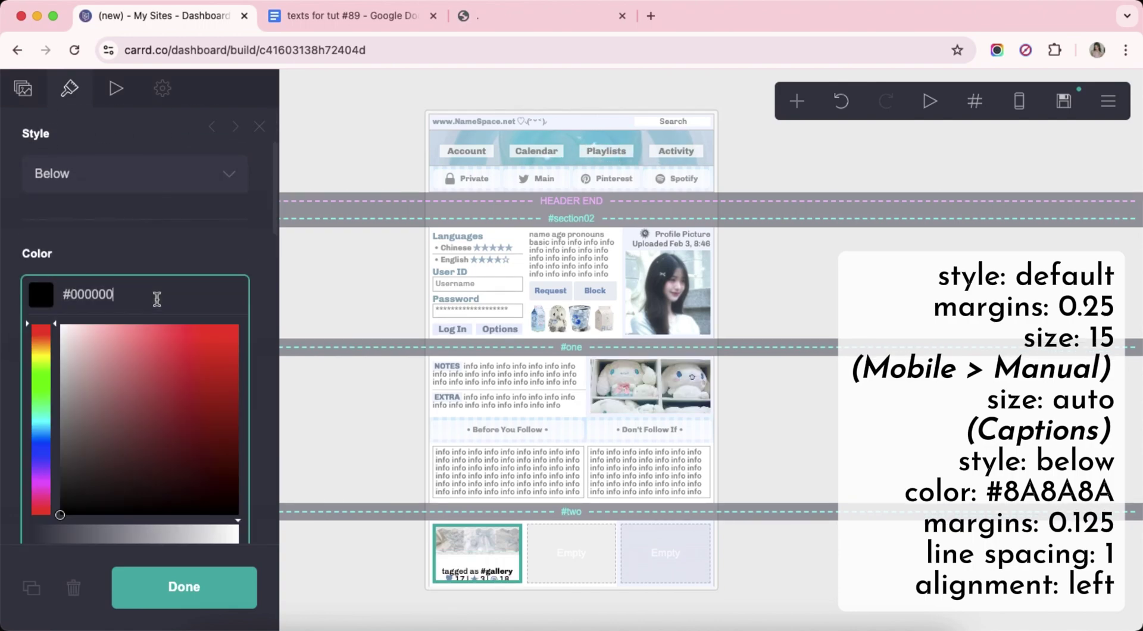
{"action": "type", "text": "#8A8A8A"}
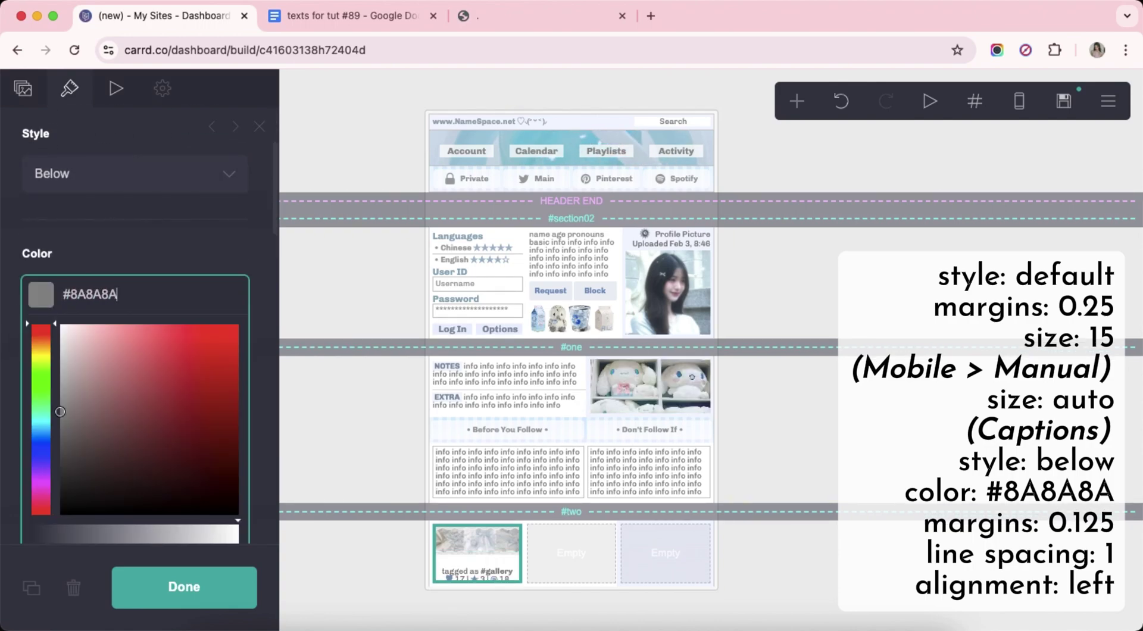
{"action": "key", "text": "Return"}
Set the gallery caption's margins to 0.125 and align the caption to the left.
{"action": "scroll", "coordinate": [59, 334], "scroll_direction": "down", "scroll_amount": 2}
{"action": "left_click", "coordinate": [53, 327]}
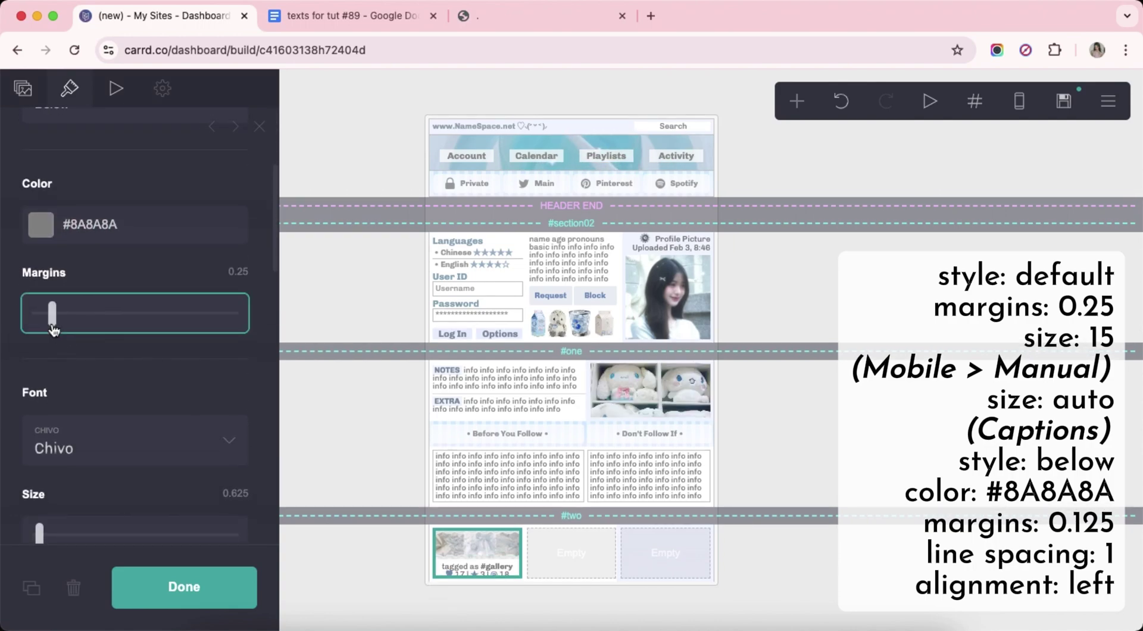
{"action": "scroll", "coordinate": [124, 355], "scroll_direction": "down", "scroll_amount": 5}
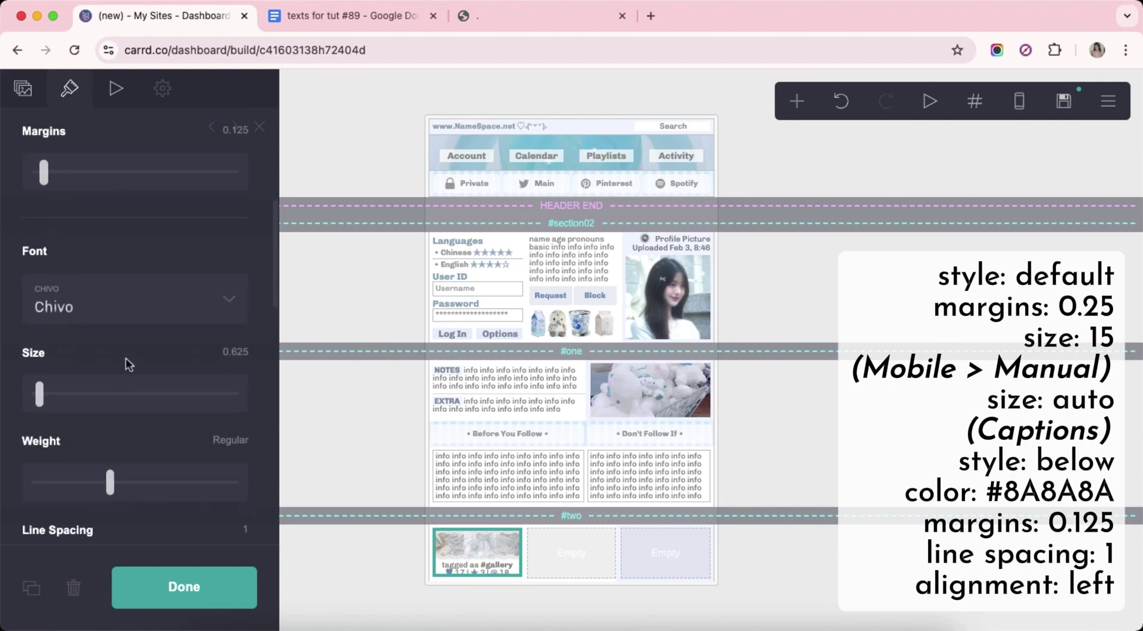
{"action": "scroll", "coordinate": [126, 358], "scroll_direction": "down", "scroll_amount": 6}
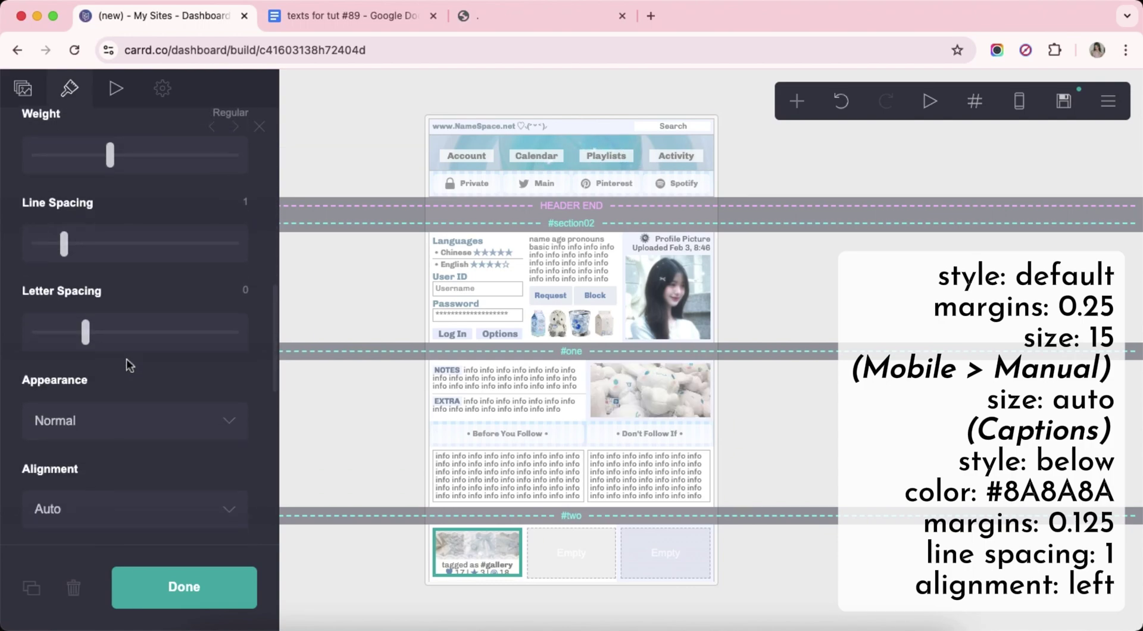
{"action": "scroll", "coordinate": [126, 358], "scroll_direction": "down", "scroll_amount": 3}
{"action": "left_click", "coordinate": [69, 338]}
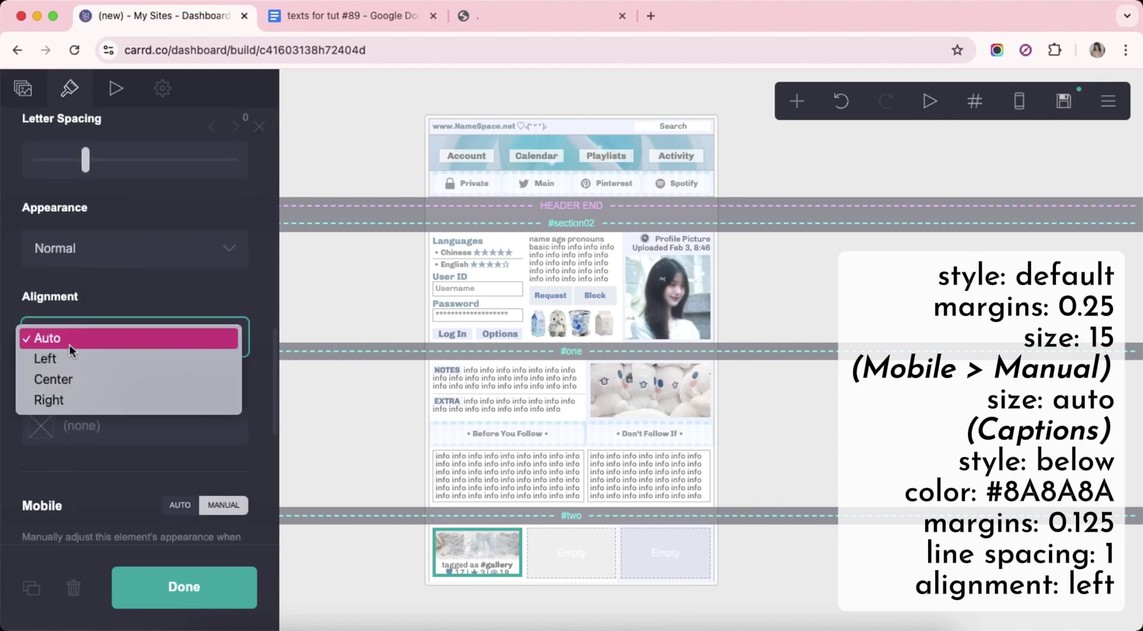
{"action": "left_click", "coordinate": [70, 356]}
{"action": "scroll", "coordinate": [148, 396], "scroll_direction": "down", "scroll_amount": 9}
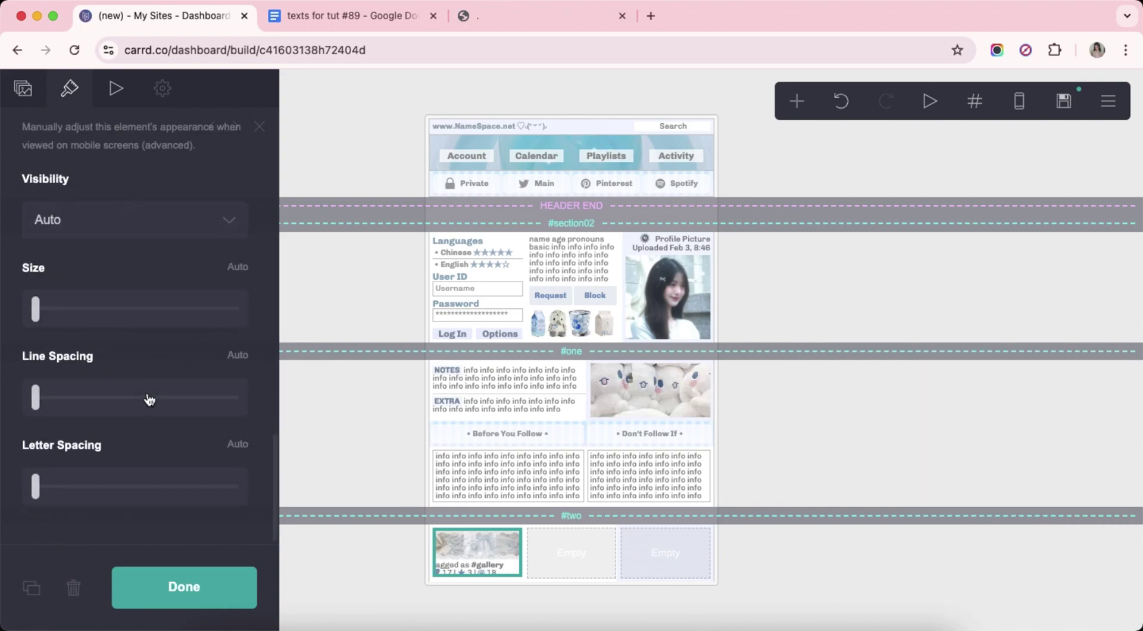
{"action": "left_click", "coordinate": [765, 572]}
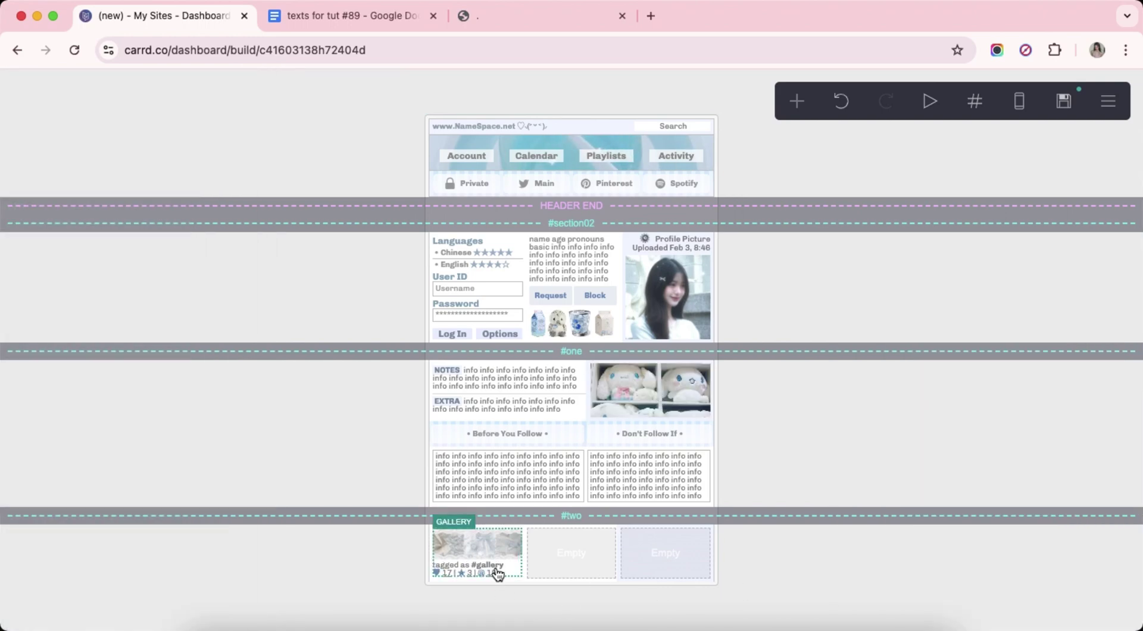
Add a text element below the gallery in the first column.
{"action": "left_click", "coordinate": [494, 571]}
{"action": "left_click", "coordinate": [796, 101]}
{"action": "left_click", "coordinate": [598, 158]}
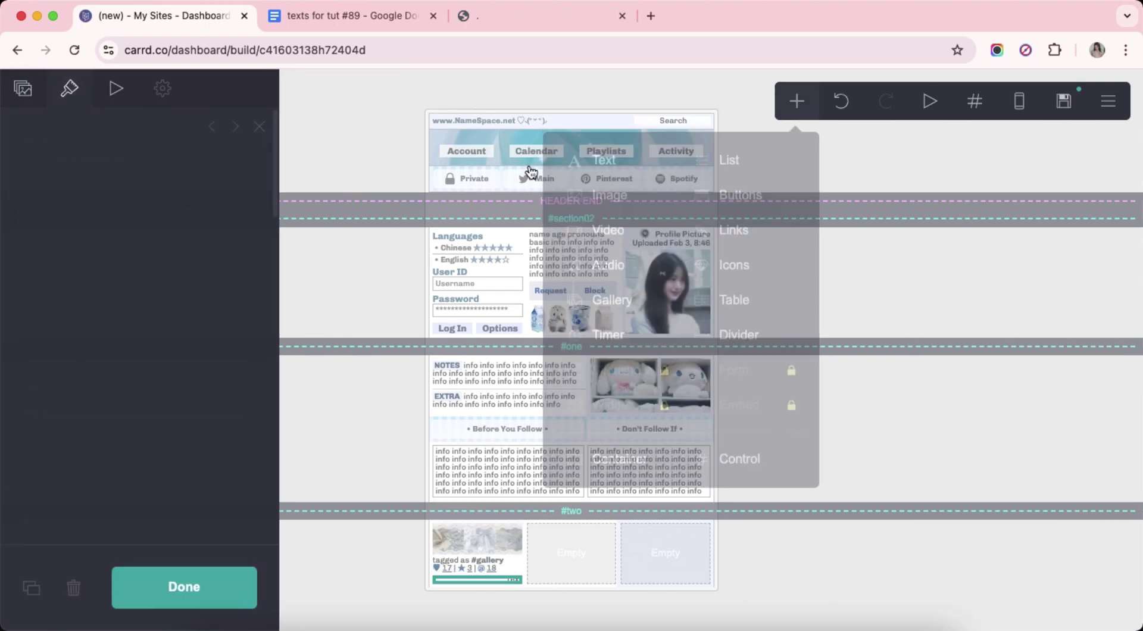
Replace the new text element's content with the "==\s **Stanlist** \s== • 1:19 AM" line copied from the Google Docs document.
{"action": "key", "text": "ctrl+Tab"}
{"action": "scroll", "coordinate": [326, 302], "scroll_direction": "down", "scroll_amount": 3}
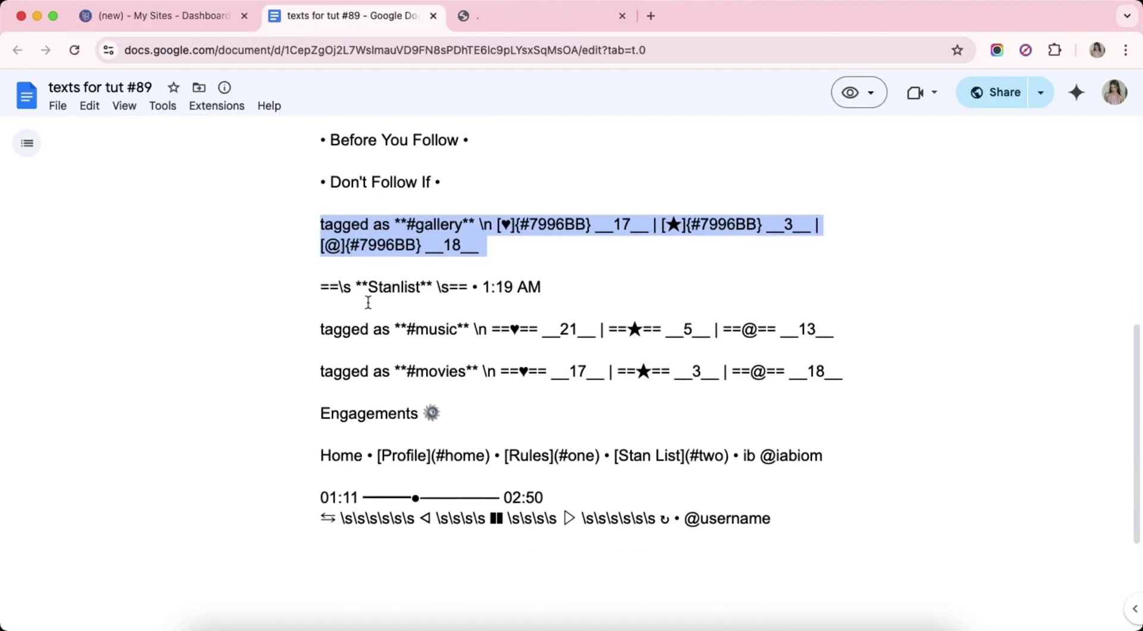
{"action": "left_click_drag", "start_coordinate": [321, 288], "coordinate": [547, 288]}
{"action": "key", "text": "super+c"}
{"action": "left_click", "coordinate": [153, 18]}
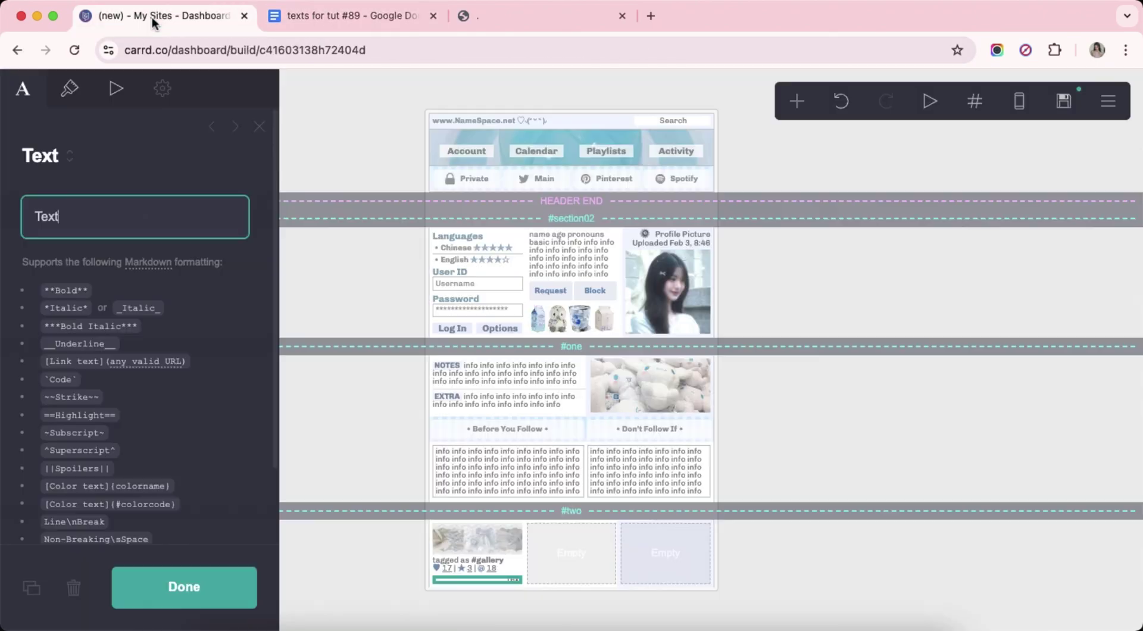
{"action": "right_click", "coordinate": [82, 225]}
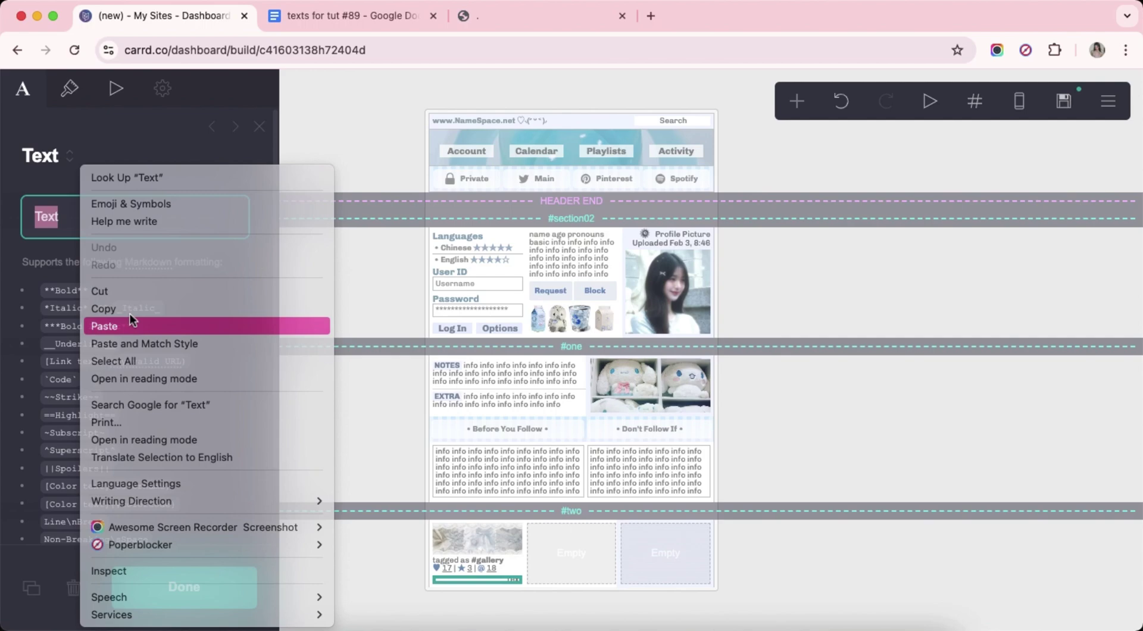
{"action": "left_click", "coordinate": [119, 326]}
Set the Stanlist text's color to #919191.
{"action": "left_click", "coordinate": [70, 89]}
{"action": "left_click", "coordinate": [161, 257]}
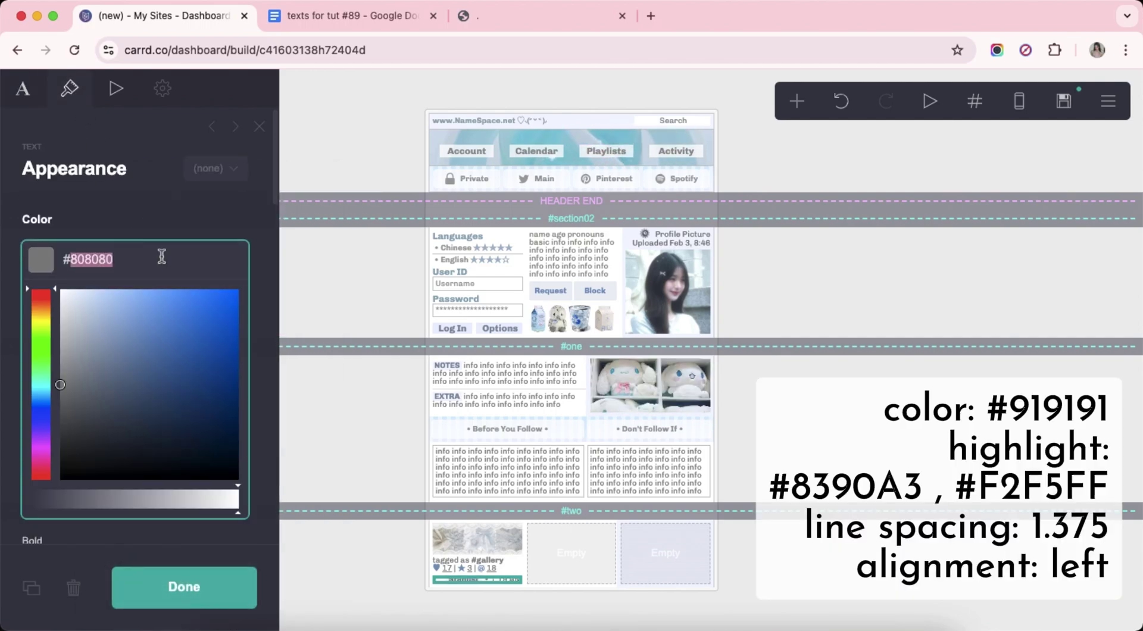
{"action": "type", "text": "919191"}
{"action": "key", "text": "Return"}
{"action": "scroll", "coordinate": [142, 280], "scroll_direction": "down", "scroll_amount": 2}
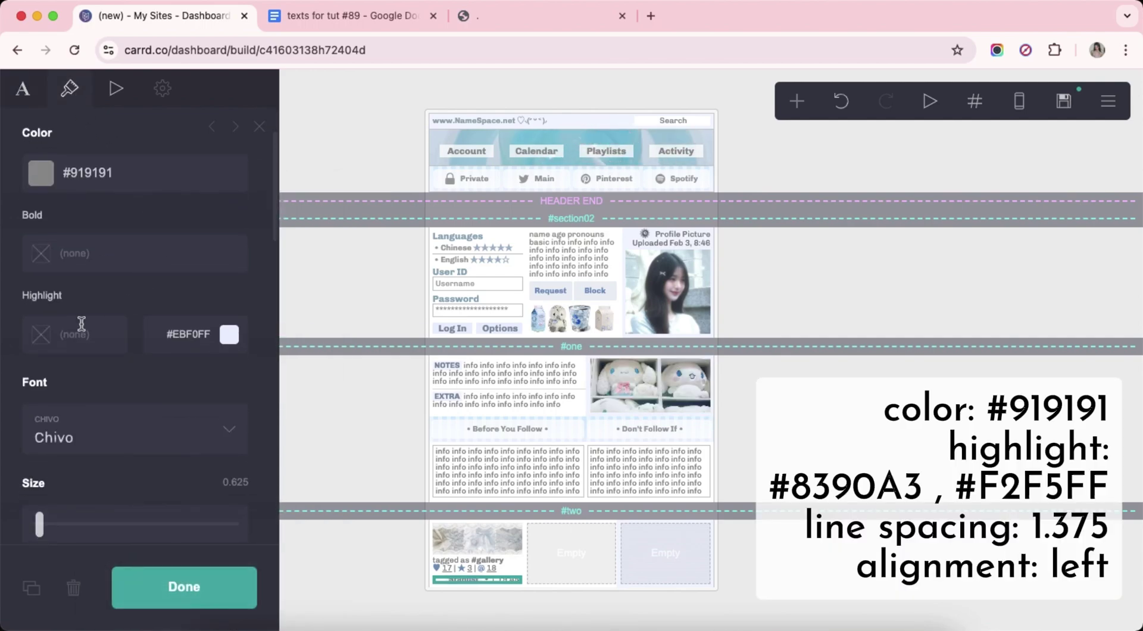
Set the Stanlist text's highlight text color to #8390A3 and its highlight background to #F2F5FF.
{"action": "left_click", "coordinate": [80, 325]}
{"action": "type", "text": "#8390A3"}
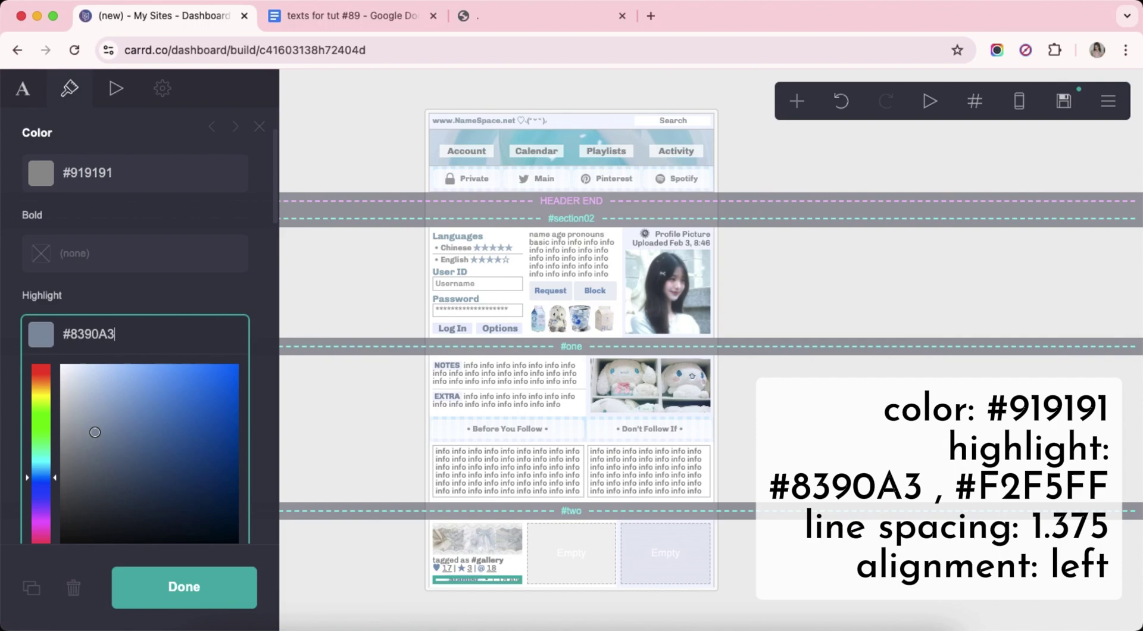
{"action": "key", "text": "Return"}
{"action": "left_click", "coordinate": [175, 334]}
{"action": "type", "text": "#F"}
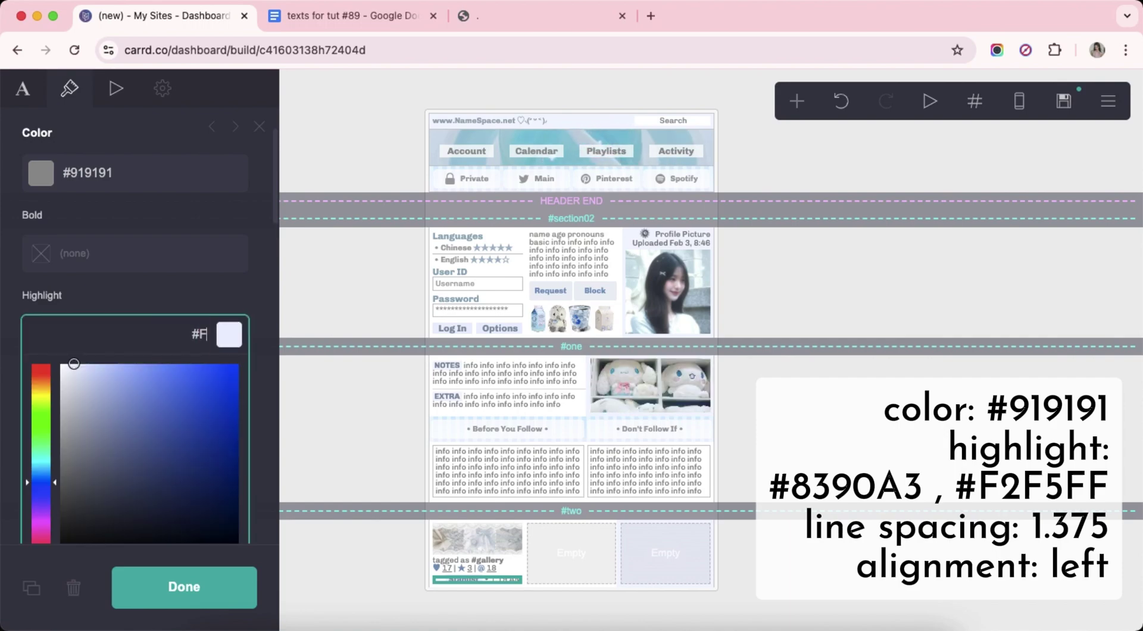
{"action": "key", "text": "Return"}
Set the Stanlist text's line spacing to 1.375 and align it to the left.
{"action": "scroll", "coordinate": [209, 367], "scroll_direction": "down", "scroll_amount": 5}
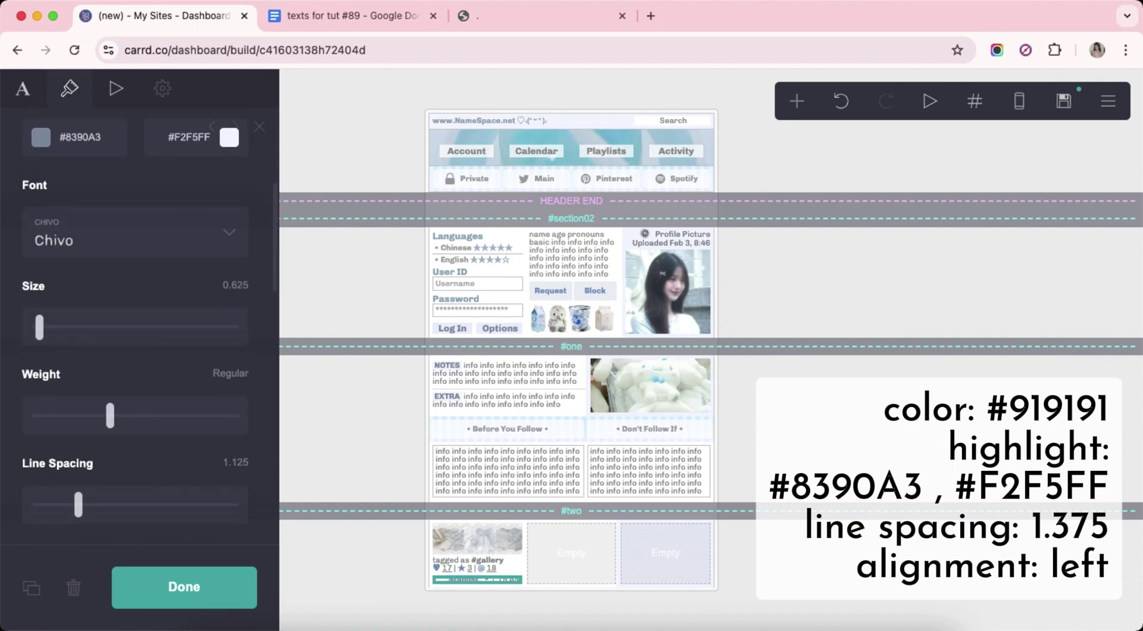
{"action": "type", "text": ".375"}
{"action": "key", "text": "Return"}
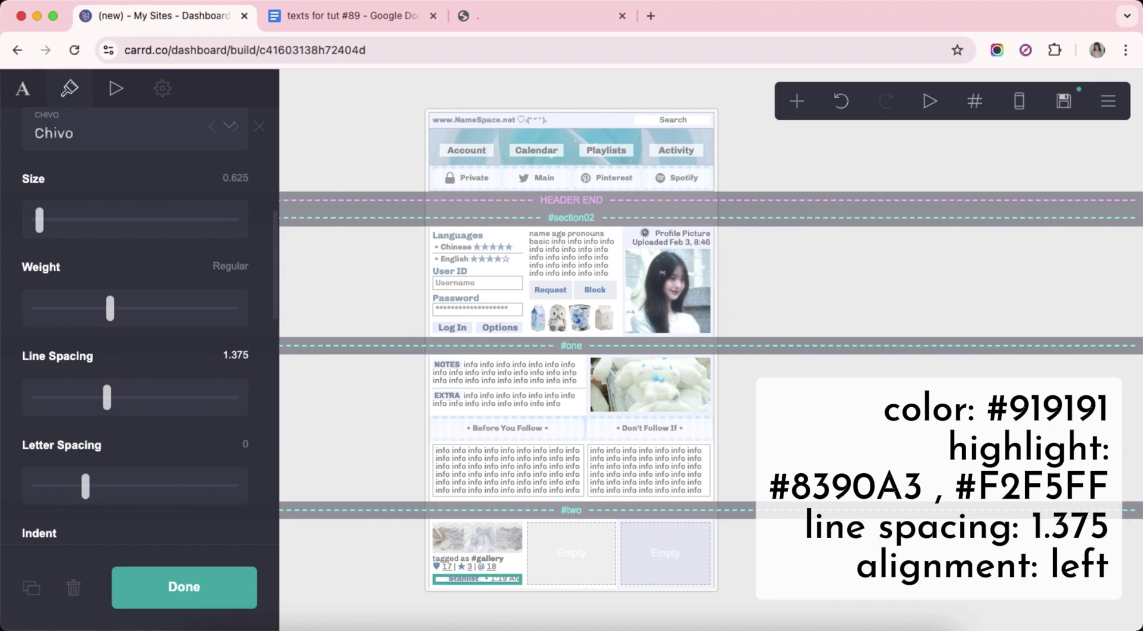
{"action": "scroll", "coordinate": [148, 360], "scroll_direction": "down", "scroll_amount": 7}
{"action": "scroll", "coordinate": [148, 366], "scroll_direction": "down", "scroll_amount": 4}
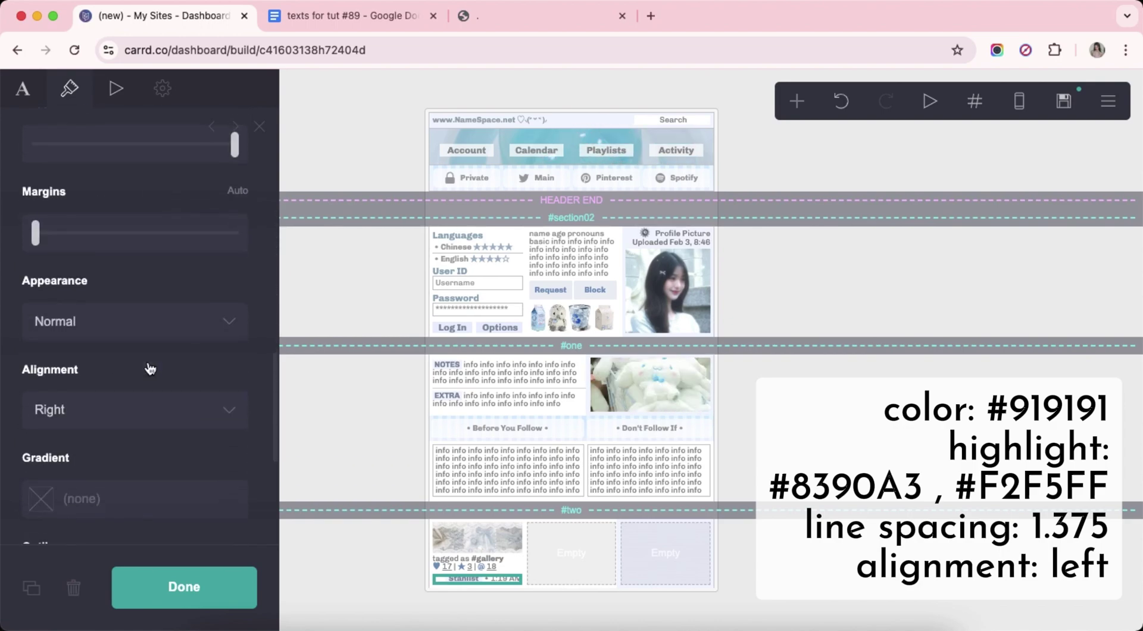
{"action": "left_click", "coordinate": [92, 328]}
{"action": "left_click", "coordinate": [92, 291]}
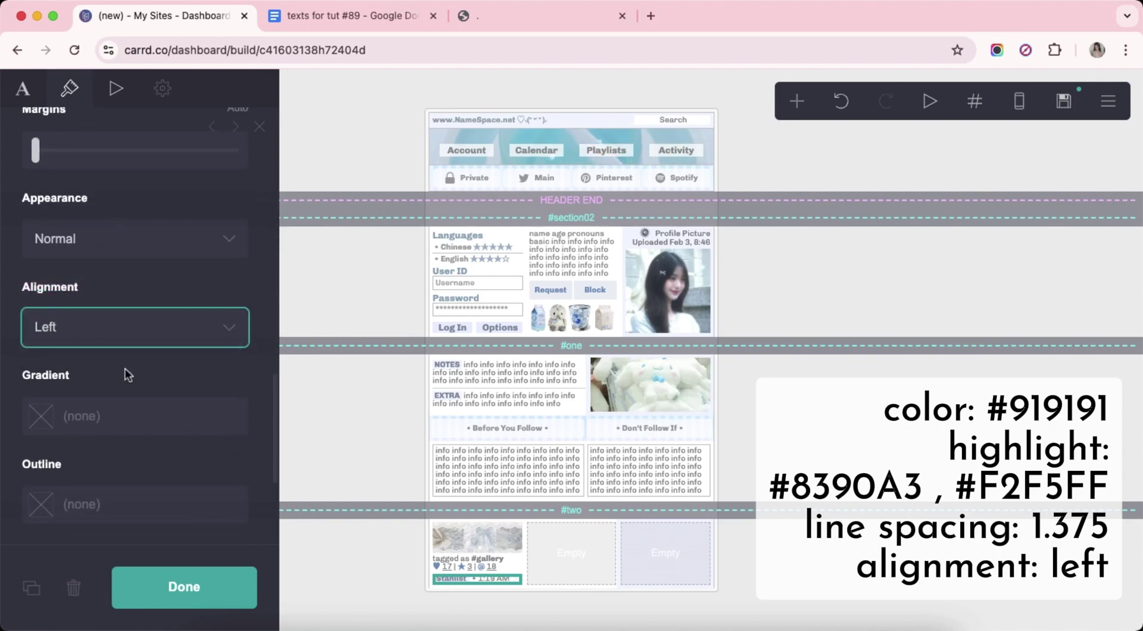
{"action": "scroll", "coordinate": [149, 379], "scroll_direction": "down", "scroll_amount": 4}
{"action": "left_click", "coordinate": [759, 545]}
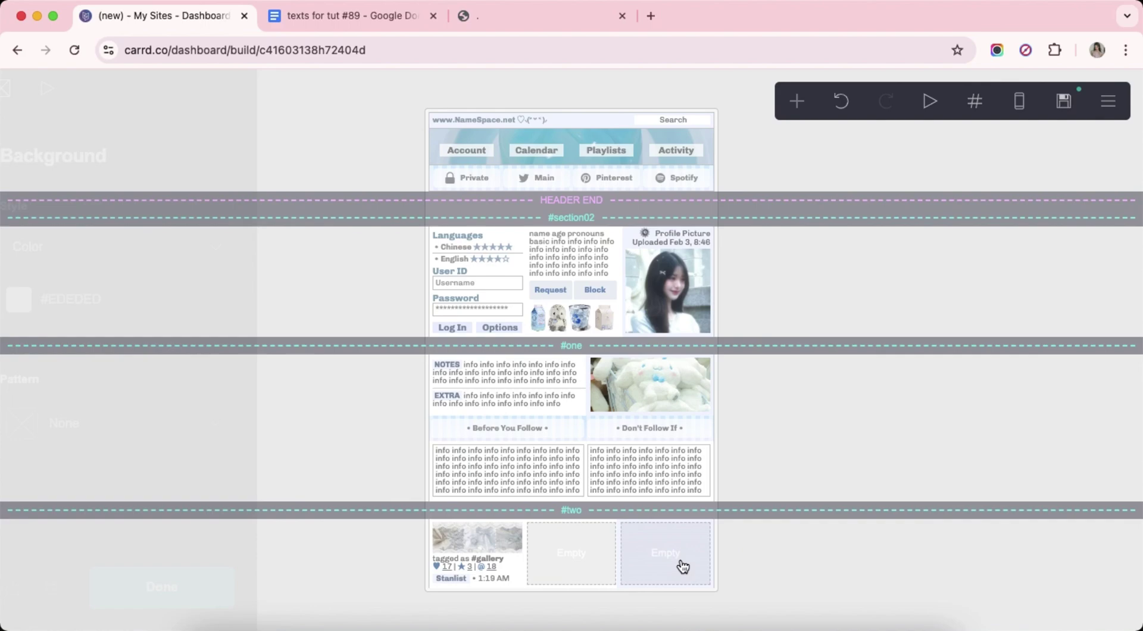
Add a table below the Stanlist text in the first column and clear its default headings.
{"action": "left_click", "coordinate": [500, 579]}
{"action": "left_click", "coordinate": [797, 100]}
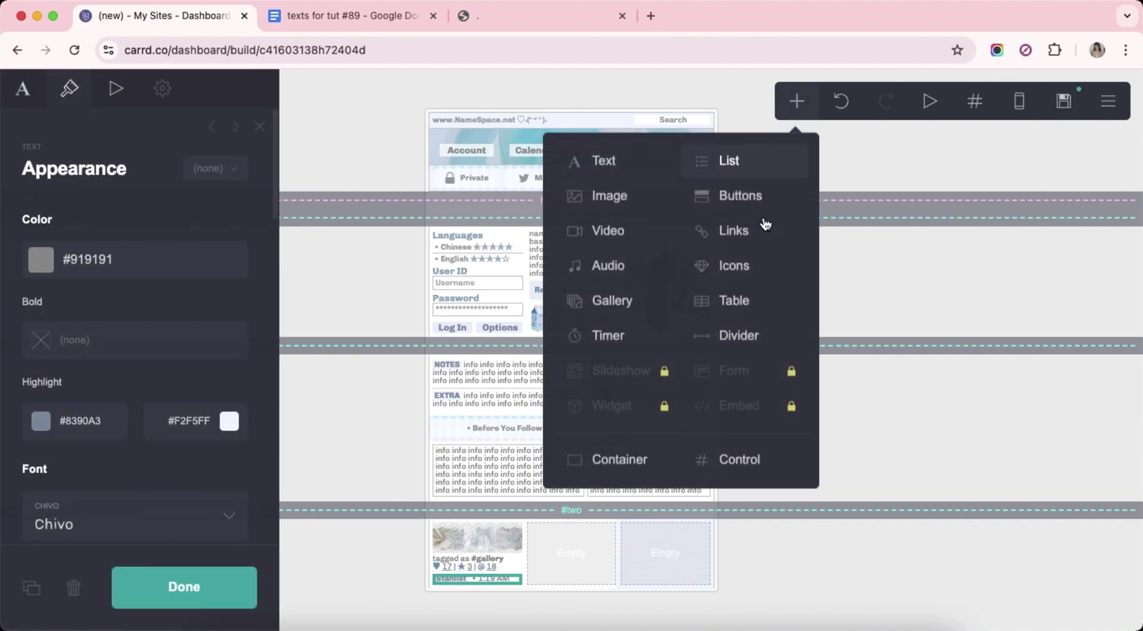
{"action": "left_click", "coordinate": [755, 300]}
{"action": "left_click_drag", "start_coordinate": [78, 314], "coordinate": [35, 244]}
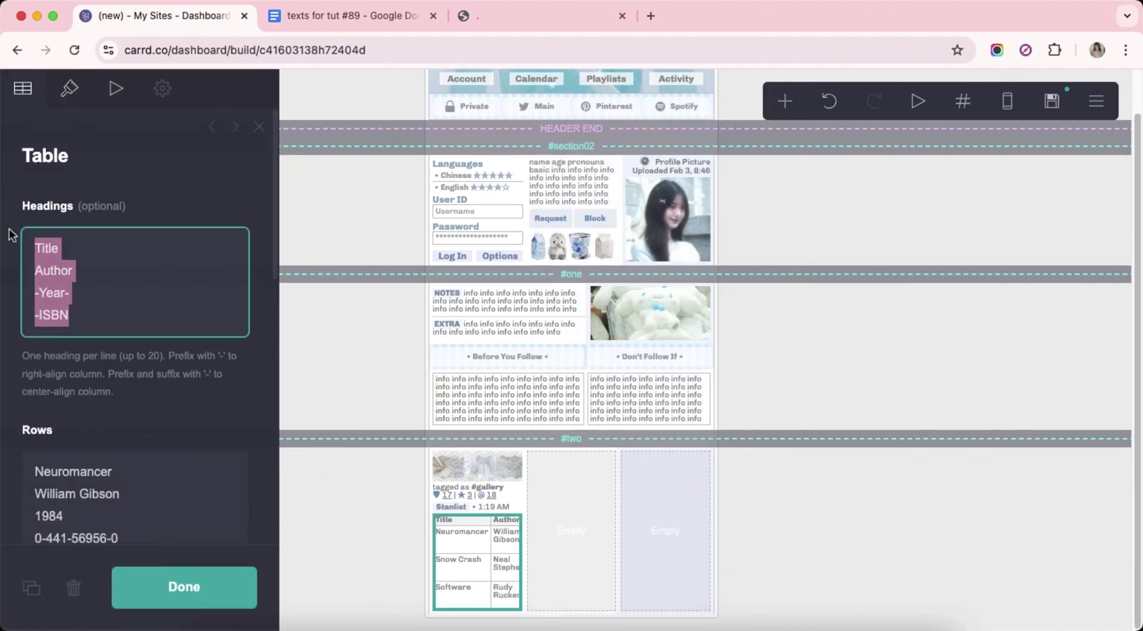
{"action": "key", "text": "BackSpace"}
Replace the table's sample rows with a single cell of repeated "info" filler words, trimming the excess at the end.
{"action": "right_click", "coordinate": [158, 439]}
{"action": "left_click", "coordinate": [189, 419]}
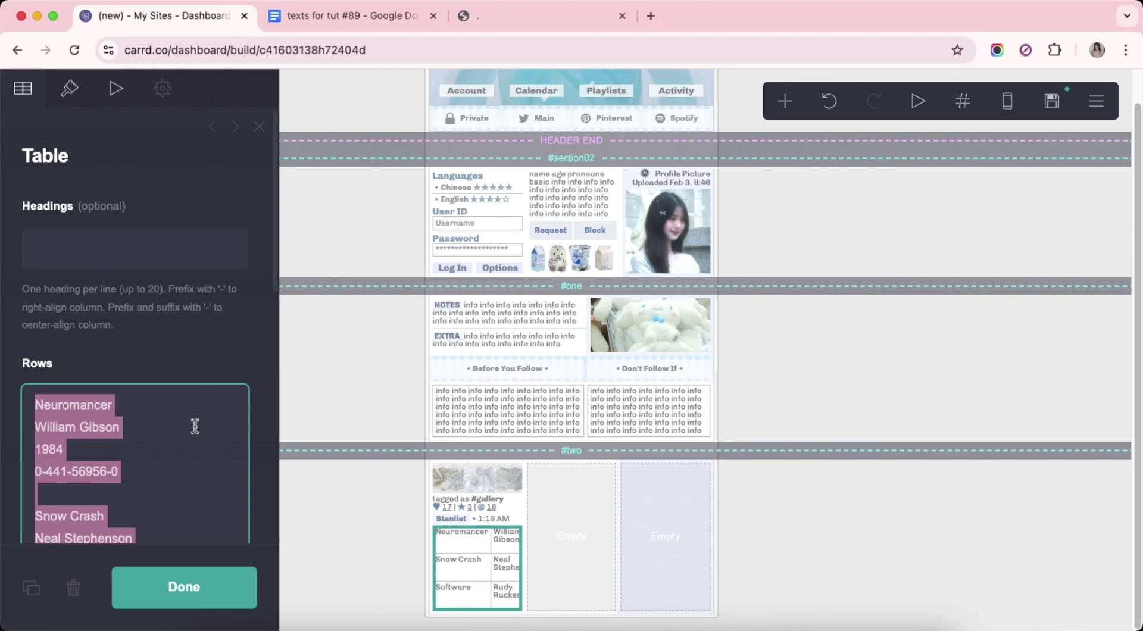
{"action": "type", "text": "info info info info info info info info info info info info info info info info info info info info info info info info info info info info info info info info"}
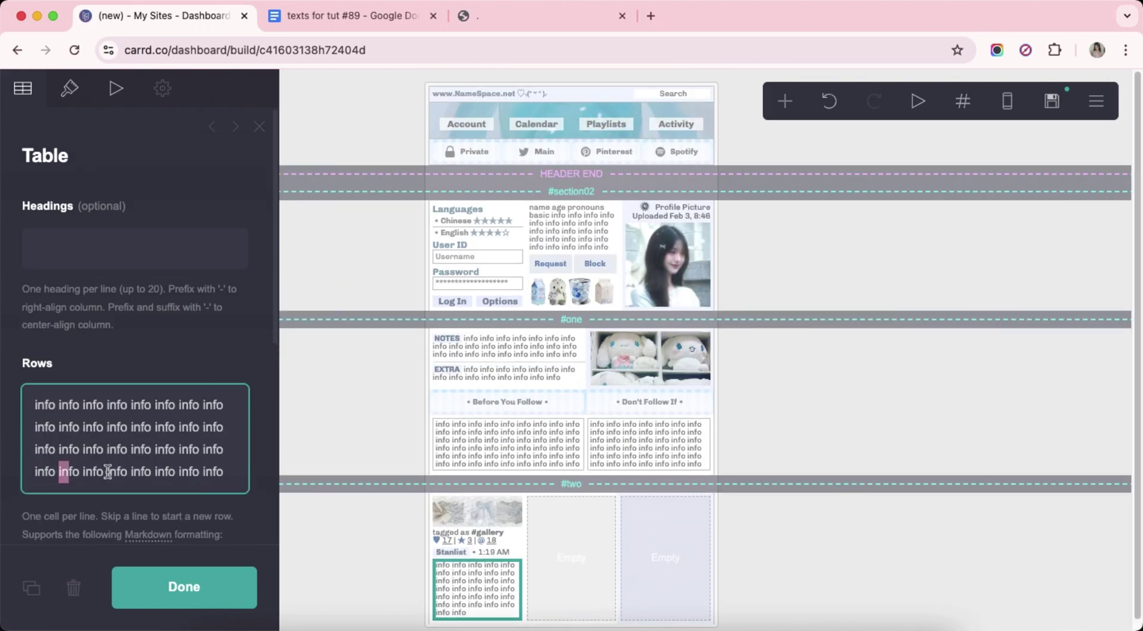
{"action": "left_click_drag", "start_coordinate": [108, 472], "coordinate": [241, 471]}
{"action": "key", "text": "BackSpace"}
Set the first-column table's border color to #DBDBDB.
{"action": "left_click", "coordinate": [69, 88]}
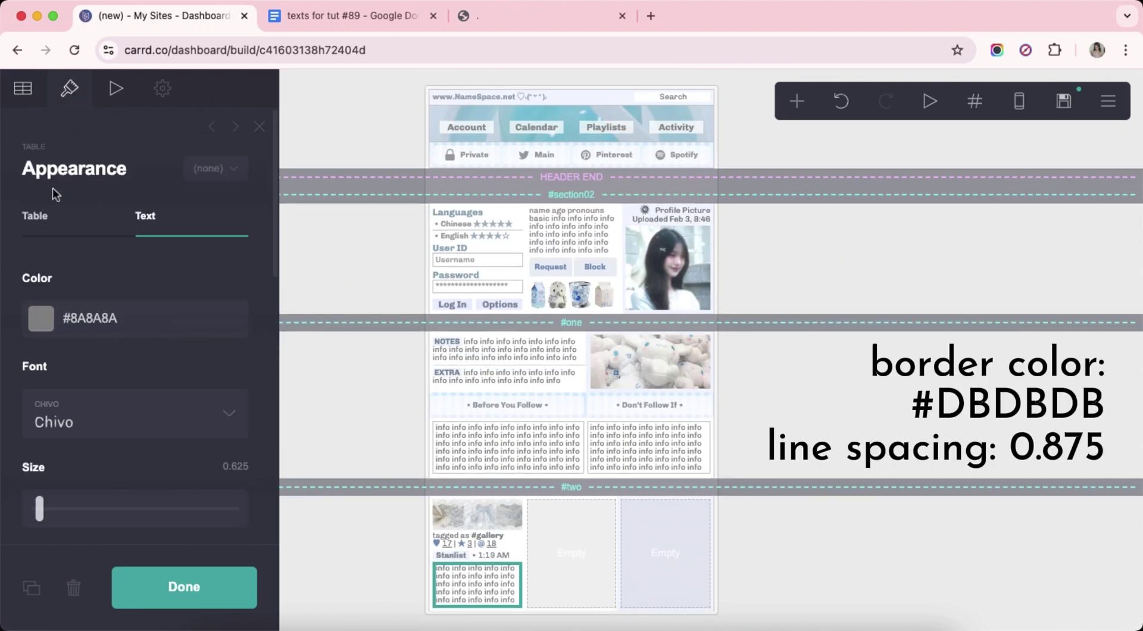
{"action": "left_click", "coordinate": [34, 215]}
{"action": "scroll", "coordinate": [143, 357], "scroll_direction": "down", "scroll_amount": 3}
{"action": "double_click", "coordinate": [168, 411]}
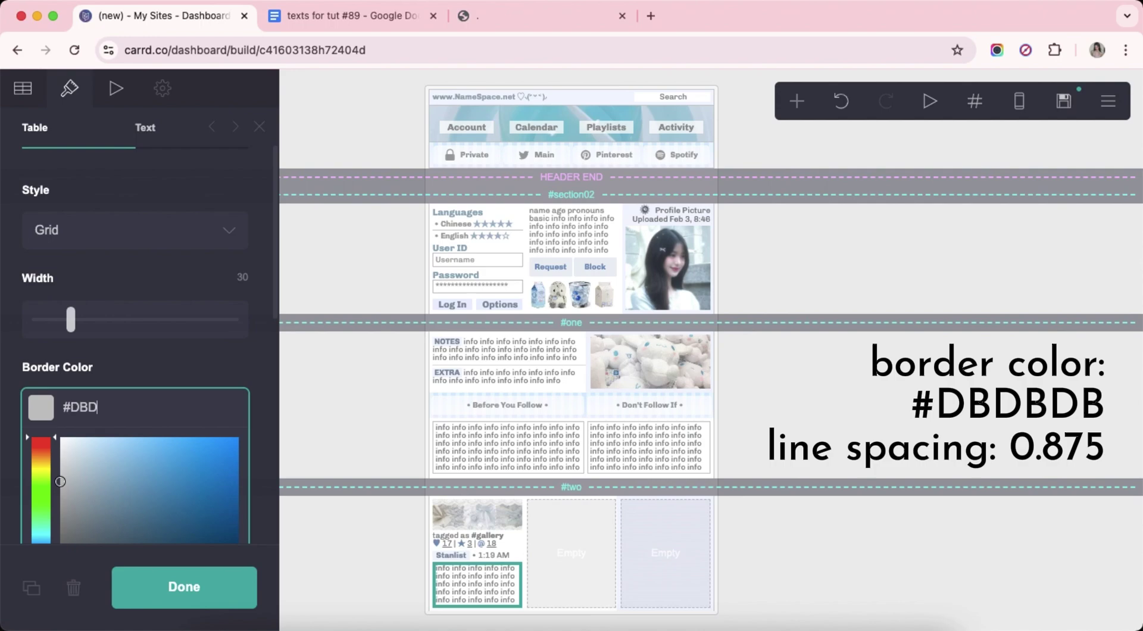
{"action": "type", "text": "DBDBDB"}
{"action": "key", "text": "Return"}
Set the first-column table's text line spacing to 0.875 and close its settings.
{"action": "scroll", "coordinate": [178, 297], "scroll_direction": "down", "scroll_amount": 5}
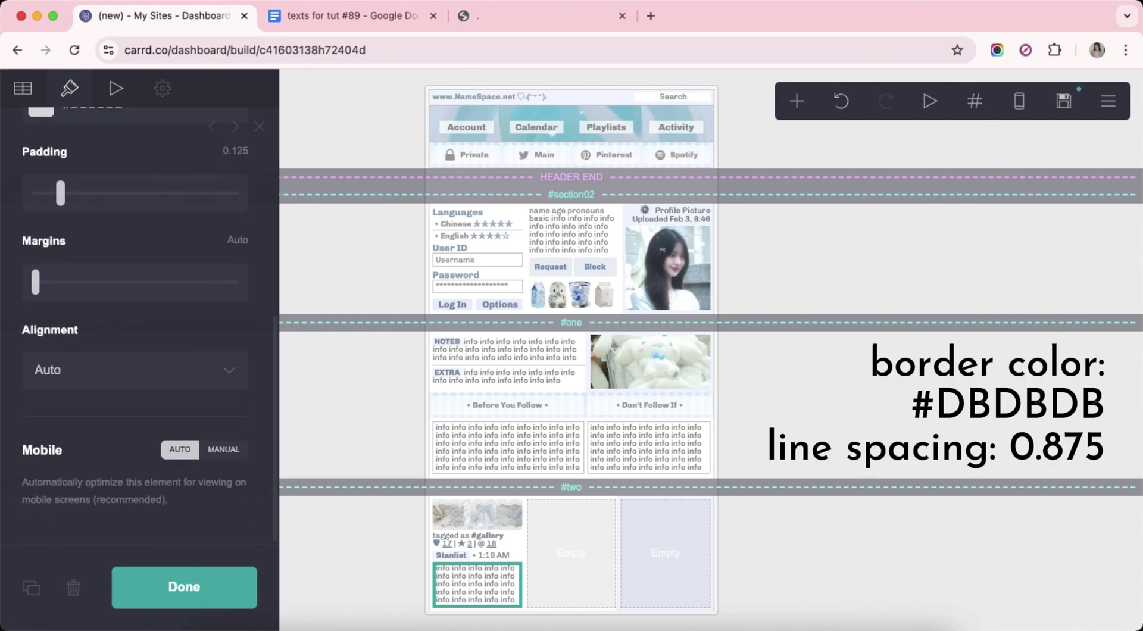
{"action": "scroll", "coordinate": [184, 250], "scroll_direction": "up", "scroll_amount": 6}
{"action": "left_click", "coordinate": [145, 215]}
{"action": "scroll", "coordinate": [171, 321], "scroll_direction": "down", "scroll_amount": 2}
{"action": "scroll", "coordinate": [237, 393], "scroll_direction": "down", "scroll_amount": 5}
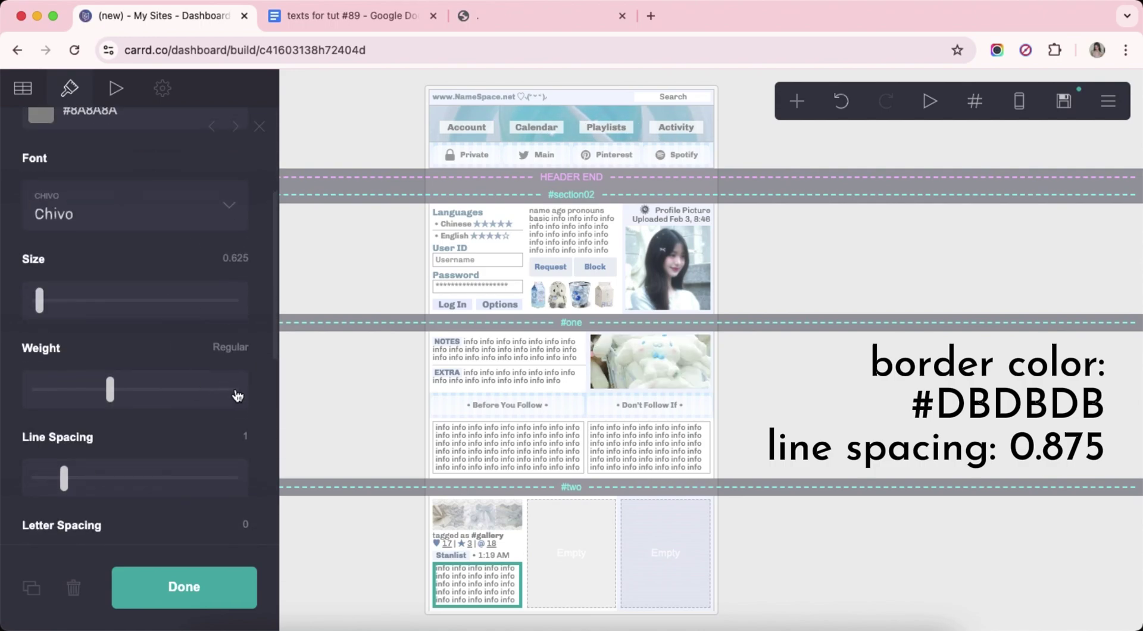
{"action": "type", "text": ".875"}
{"action": "key", "text": "Return"}
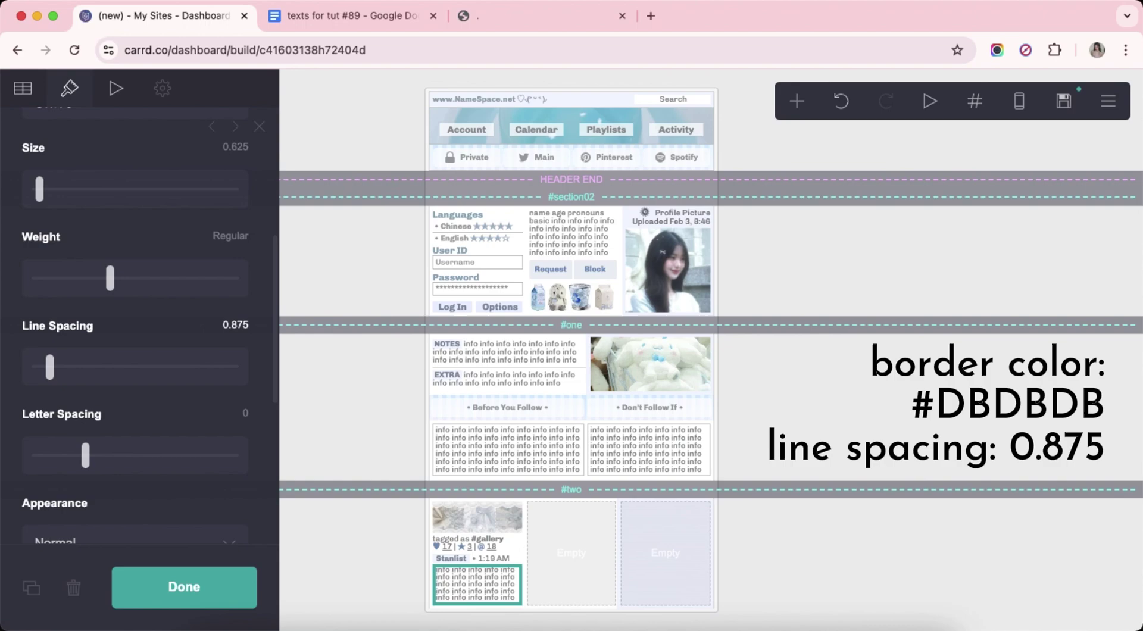
{"action": "scroll", "coordinate": [194, 402], "scroll_direction": "down", "scroll_amount": 7}
{"action": "left_click", "coordinate": [789, 553]}
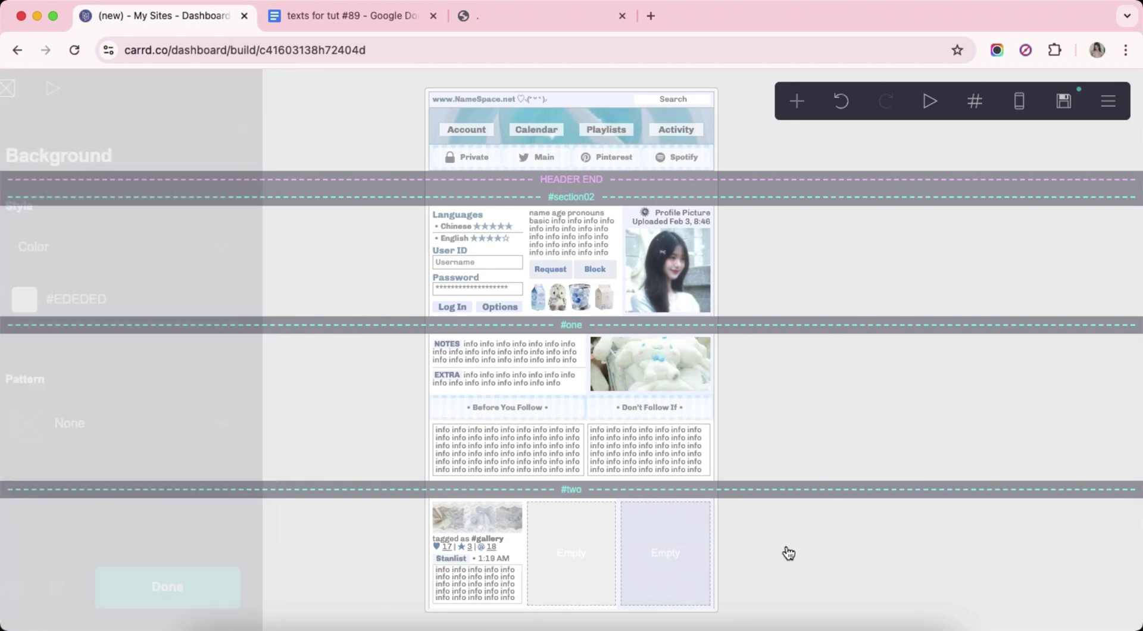
Add another table in the empty second column of the #two container and clear its default headings.
{"action": "left_click", "coordinate": [796, 101]}
{"action": "left_click", "coordinate": [745, 302]}
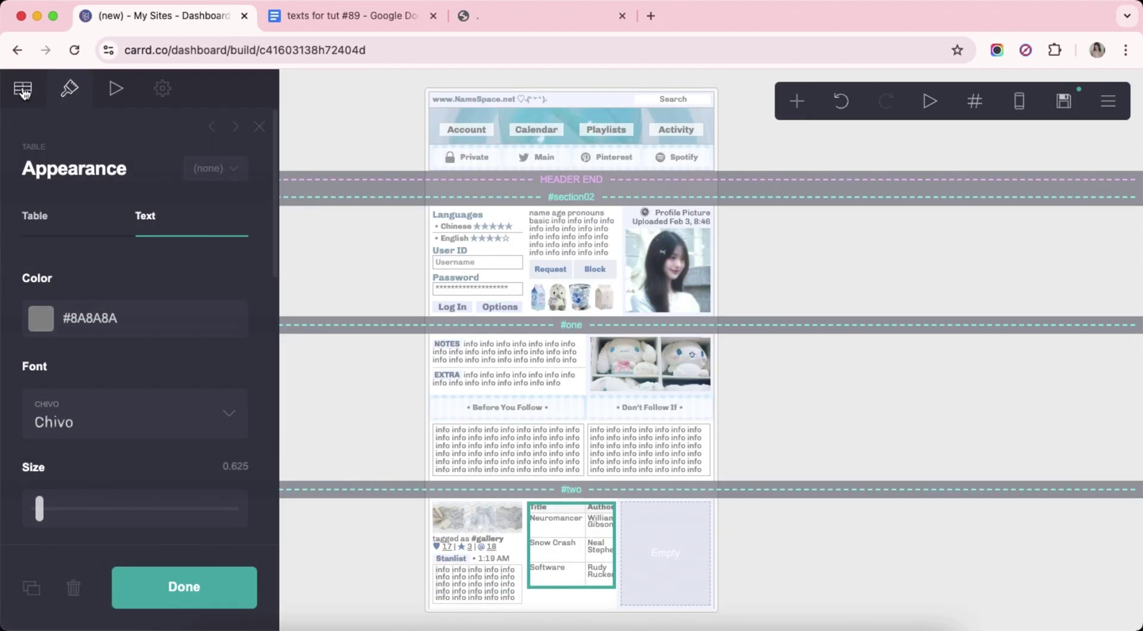
{"action": "left_click", "coordinate": [23, 89]}
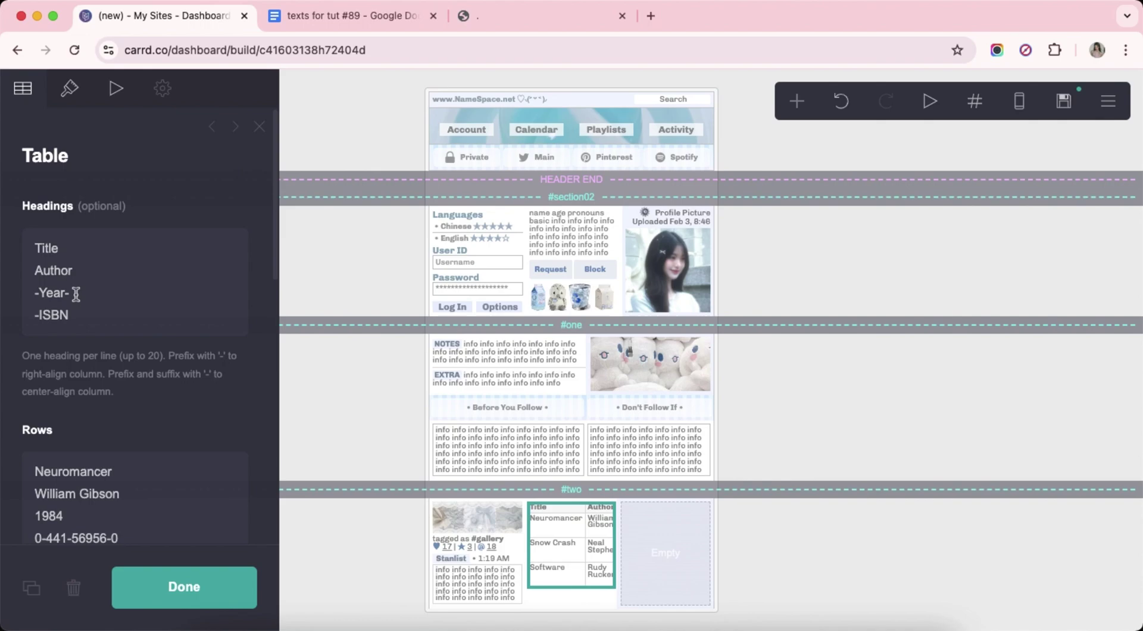
{"action": "key", "text": "ctrl+a"}
{"action": "key", "text": "BackSpace"}
Replace the second-column table's rows with "fav music artists etc" followed by ten "info" filler words.
{"action": "right_click", "coordinate": [137, 445]}
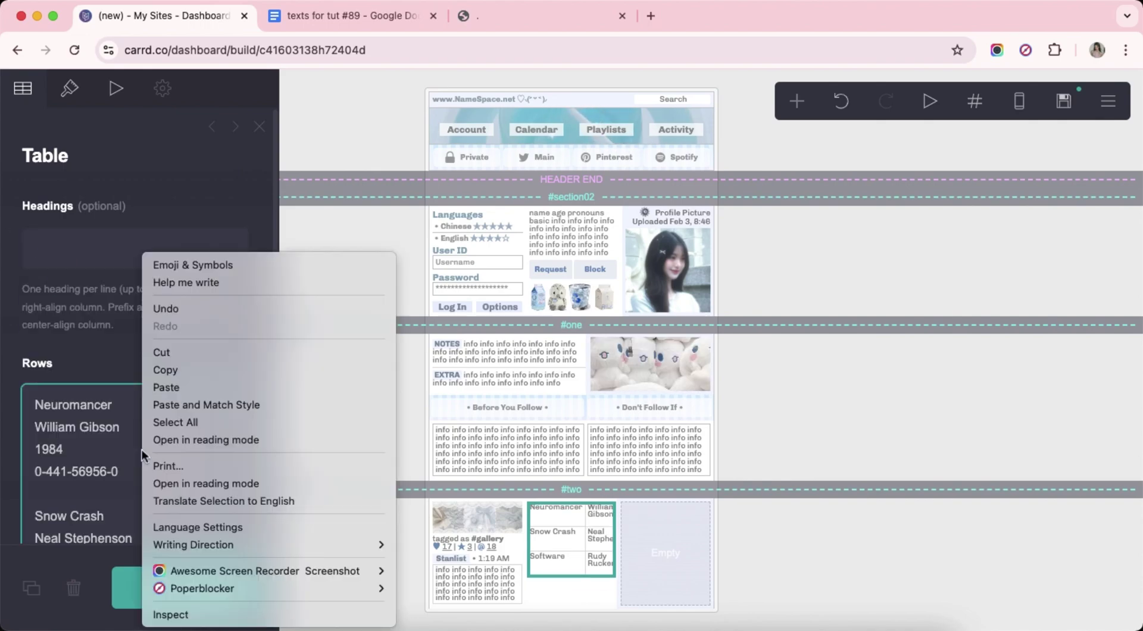
{"action": "left_click", "coordinate": [179, 419]}
{"action": "type", "text": "fav m"}
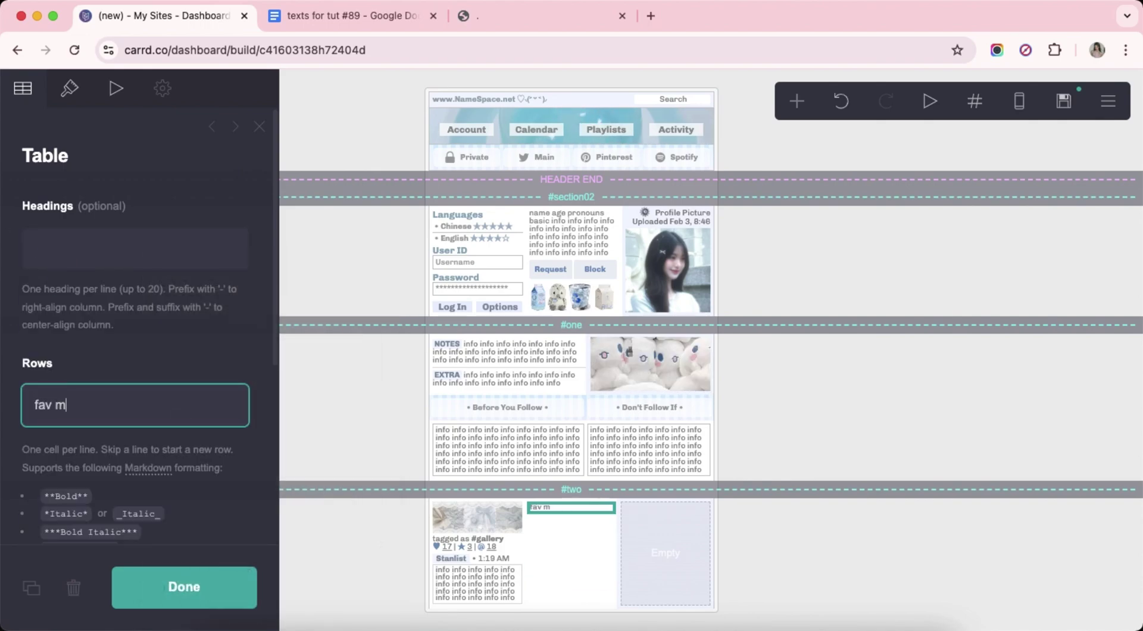
{"action": "type", "text": "usic artists etc "}
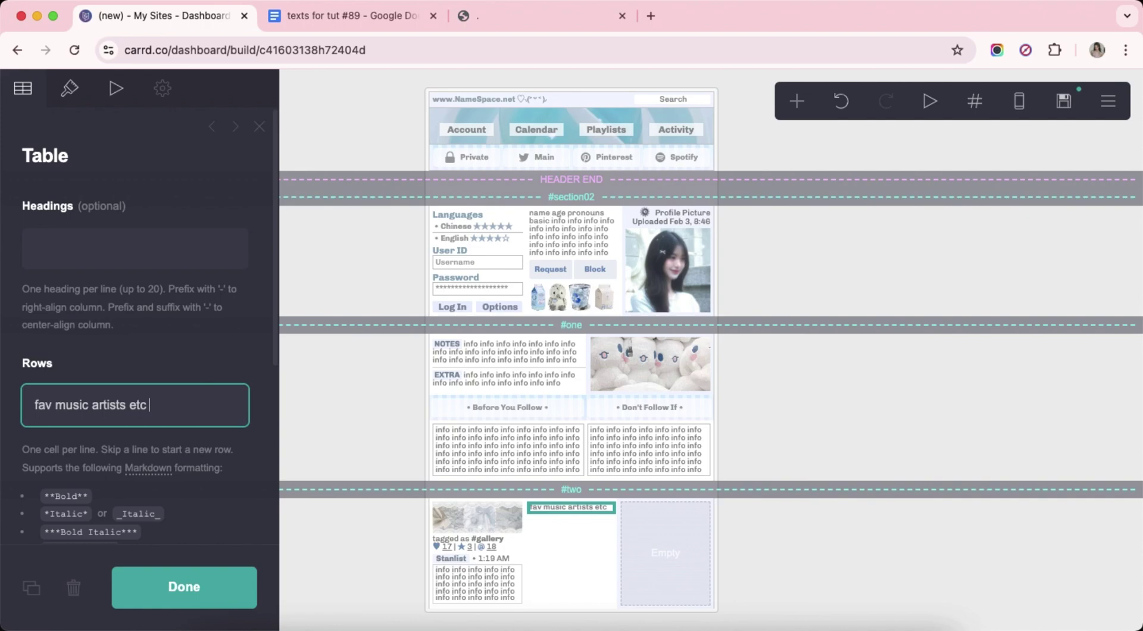
{"action": "type", "text": "info info info info info info info info info info info info info info info info"}
{"action": "key", "text": "alt+BackSpace"}
{"action": "key", "text": "alt+BackSpace"}
{"action": "key", "text": "alt+BackSpace"}
{"action": "key", "text": "alt+BackSpace"}
{"action": "key", "text": "alt+BackSpace"}
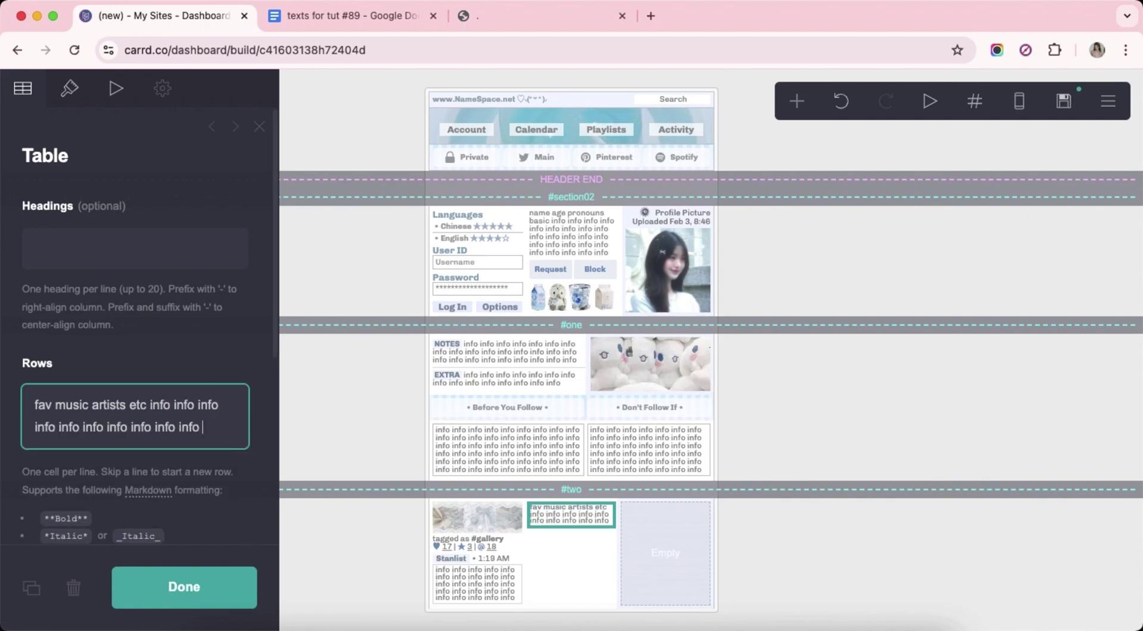
Copy the "tagged as **#music**" line from the Google Docs document and paste it as the second row of the table in Carrd.
{"action": "left_click", "coordinate": [351, 16]}
{"action": "left_click_drag", "start_coordinate": [321, 328], "coordinate": [882, 326]}
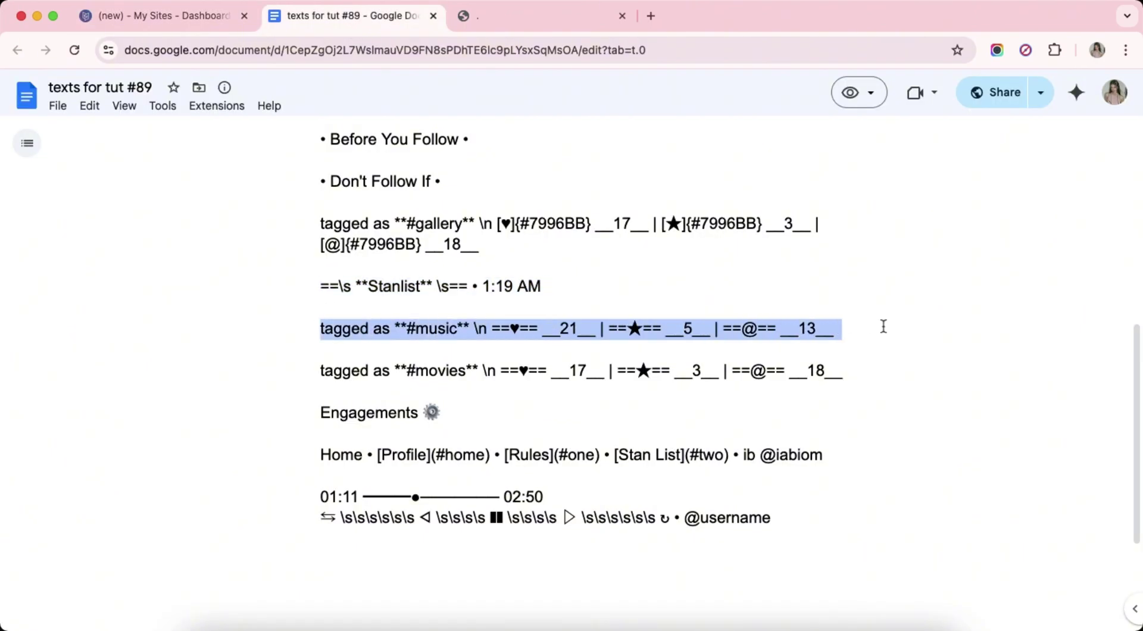
{"action": "right_click", "coordinate": [701, 328]}
{"action": "left_click", "coordinate": [731, 345]}
{"action": "left_click", "coordinate": [173, 15]}
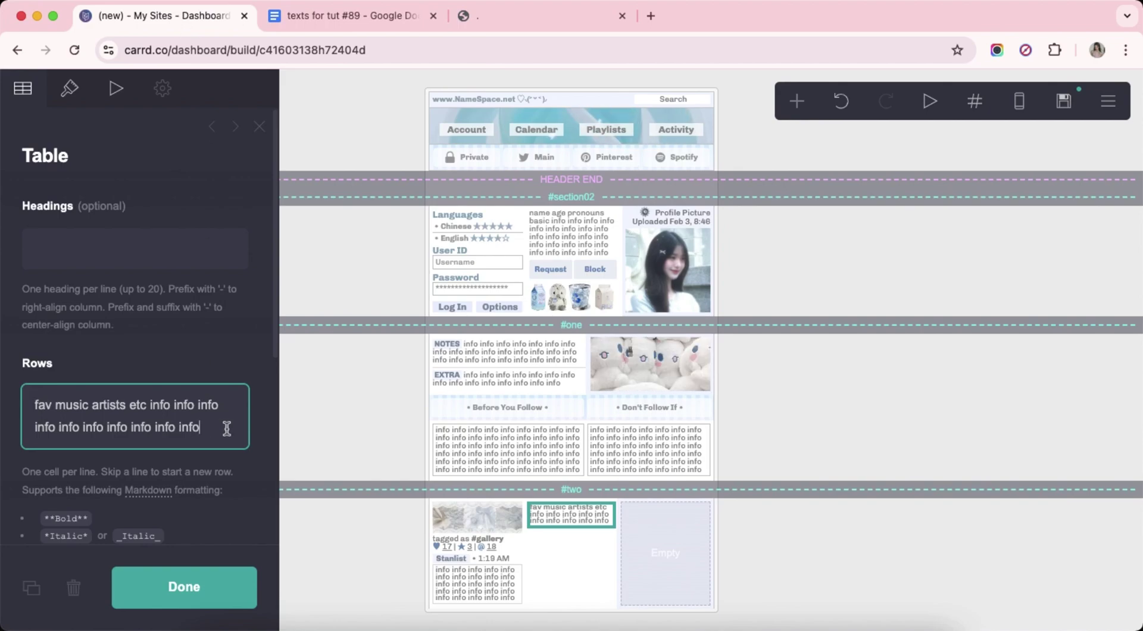
{"action": "key", "text": "Return"}
{"action": "key", "text": "Return"}
{"action": "right_click", "coordinate": [173, 416]}
{"action": "left_click", "coordinate": [195, 444]}
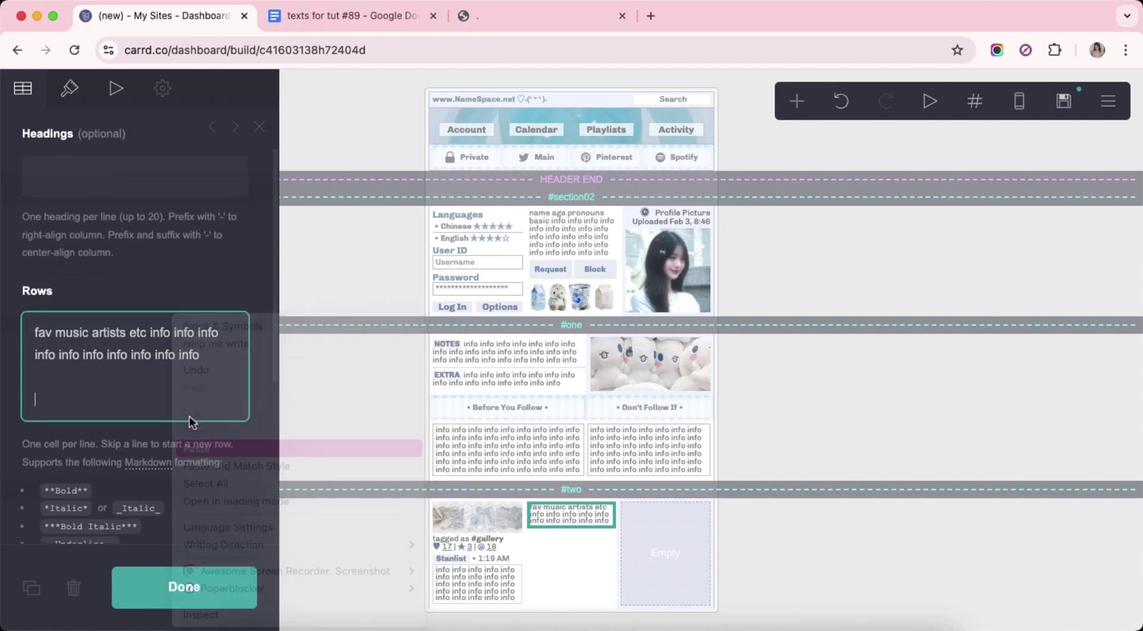
{"action": "scroll", "coordinate": [162, 292], "scroll_direction": "up", "scroll_amount": 2}
Set the second-column table's margins to 0.25.
{"action": "left_click", "coordinate": [69, 88]}
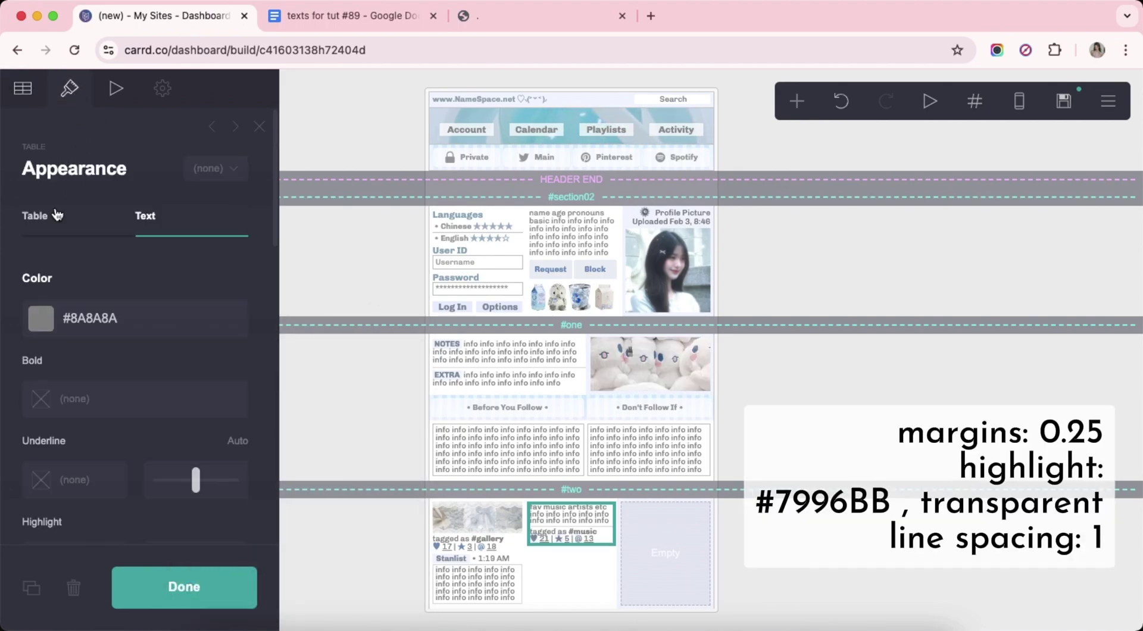
{"action": "left_click", "coordinate": [37, 216]}
{"action": "scroll", "coordinate": [138, 319], "scroll_direction": "down", "scroll_amount": 5}
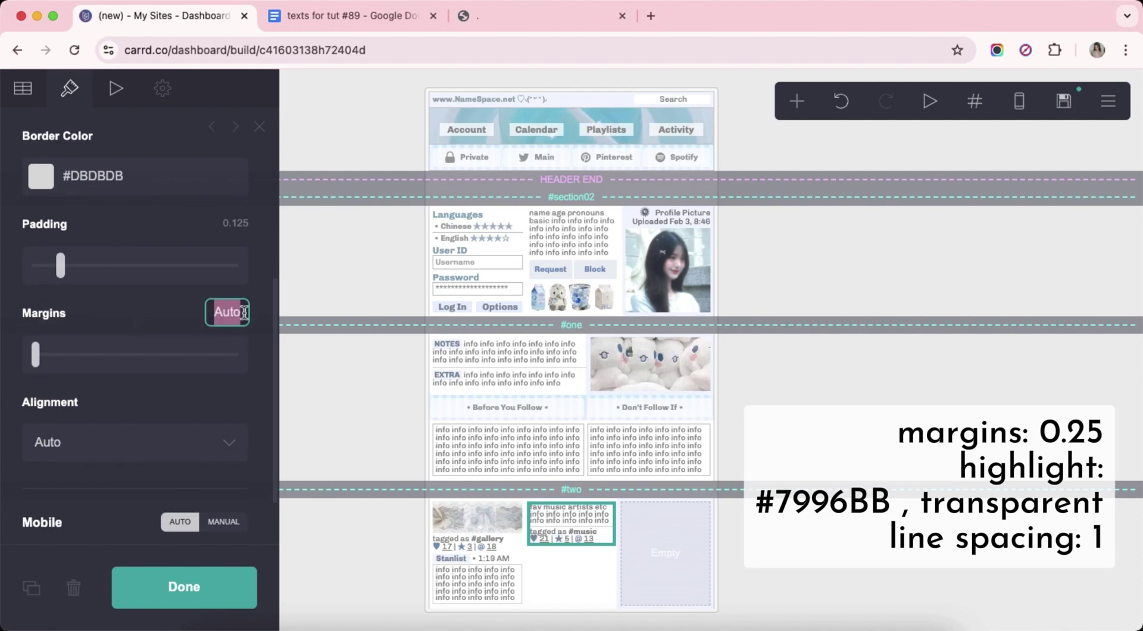
{"action": "scroll", "coordinate": [146, 357], "scroll_direction": "down", "scroll_amount": 1}
{"action": "scroll", "coordinate": [148, 273], "scroll_direction": "up", "scroll_amount": 6}
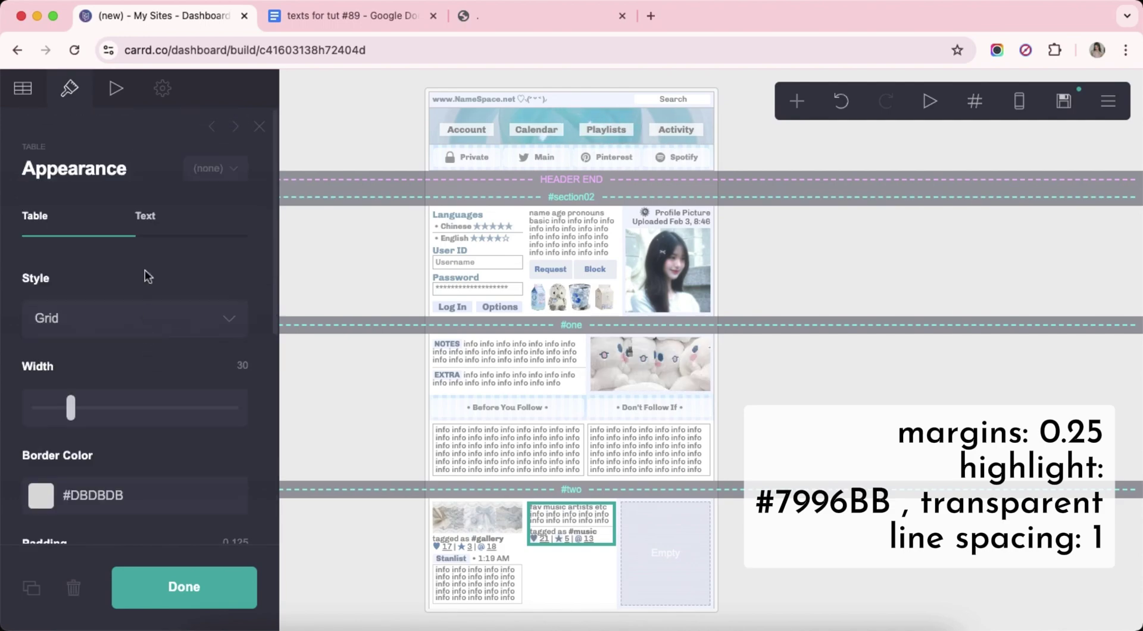
Set the music table's highlight text color to #7996BB and make its highlight background transparent with #F2F5FF00.
{"action": "left_click", "coordinate": [145, 214]}
{"action": "scroll", "coordinate": [140, 318], "scroll_direction": "down", "scroll_amount": 2}
{"action": "scroll", "coordinate": [141, 321], "scroll_direction": "down", "scroll_amount": 2}
{"action": "double_click", "coordinate": [110, 301]}
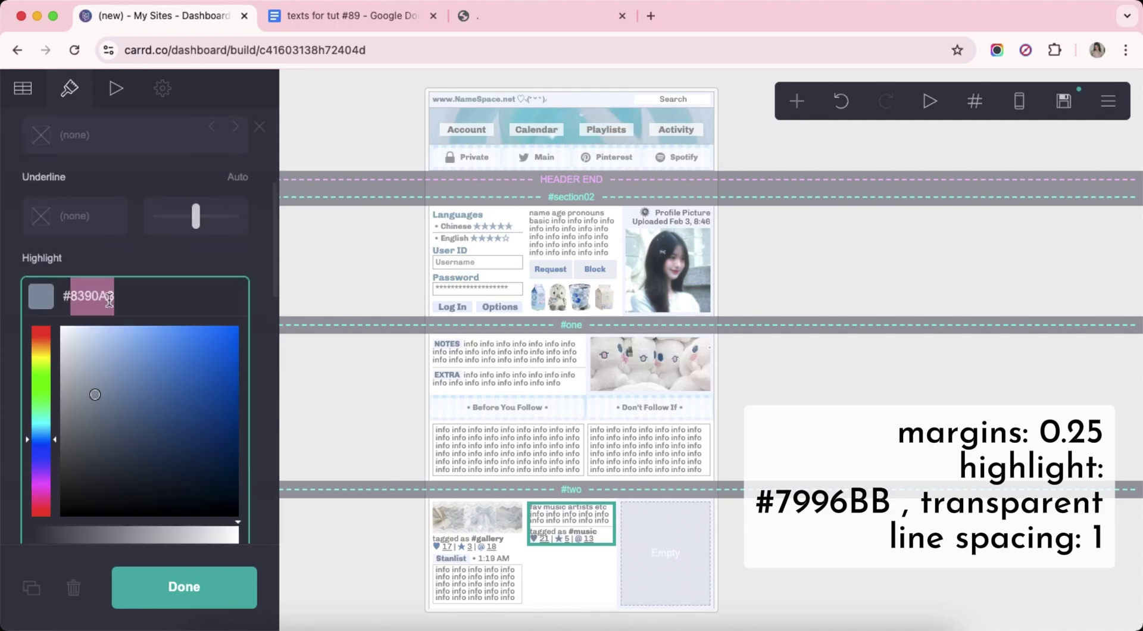
{"action": "type", "text": "7996B"}
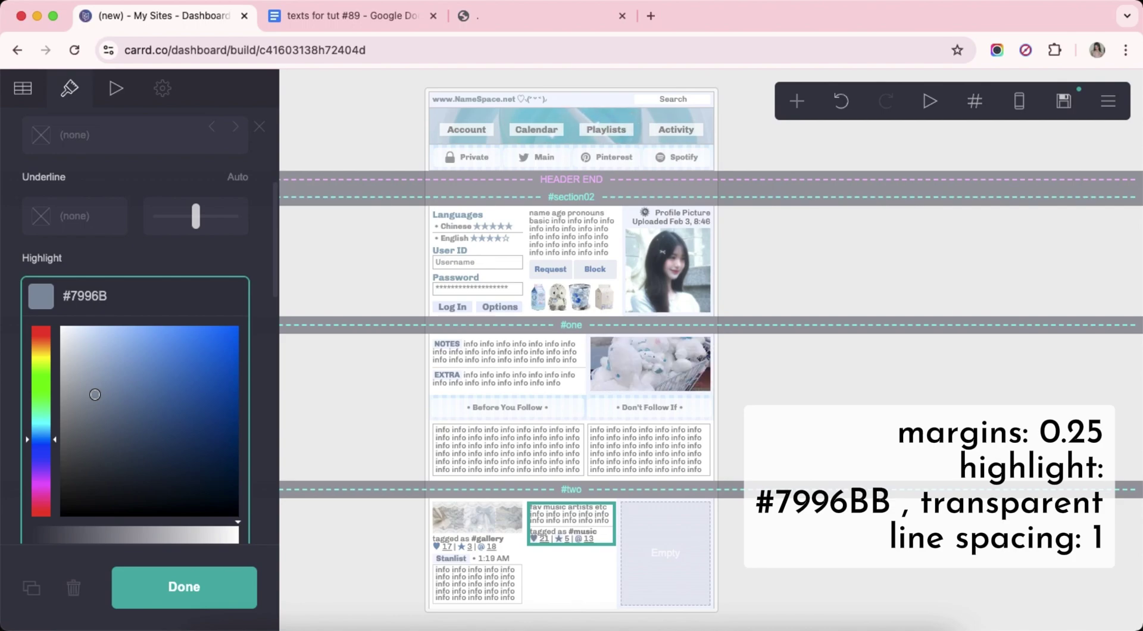
{"action": "type", "text": "B"}
{"action": "key", "text": "Return"}
{"action": "left_click", "coordinate": [181, 295]}
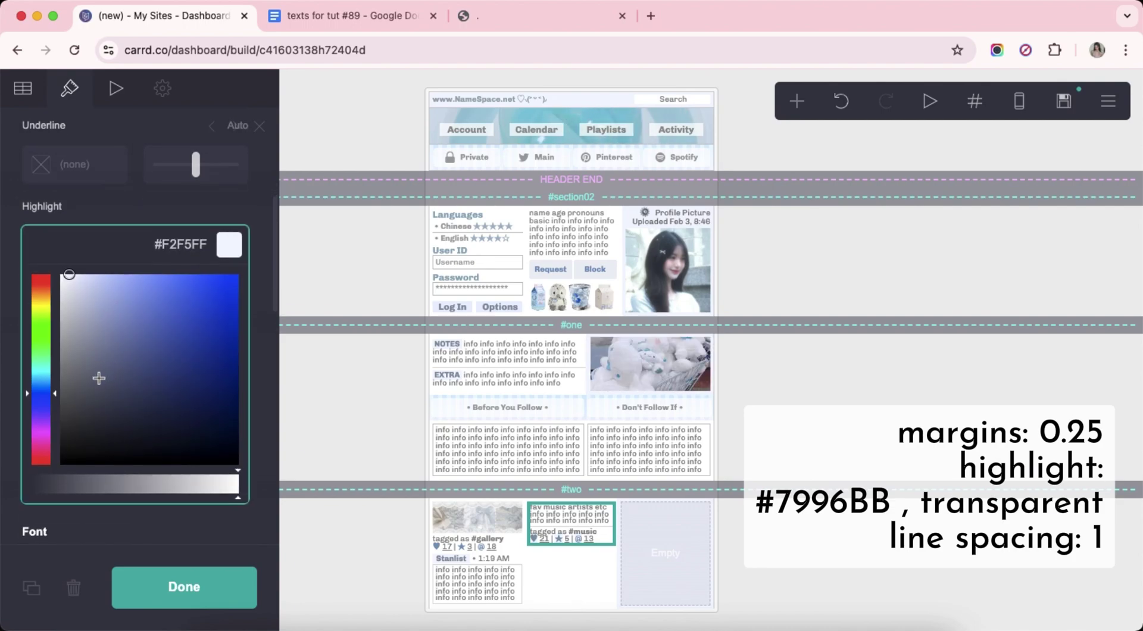
{"action": "type", "text": "00"}
{"action": "key", "text": "Return"}
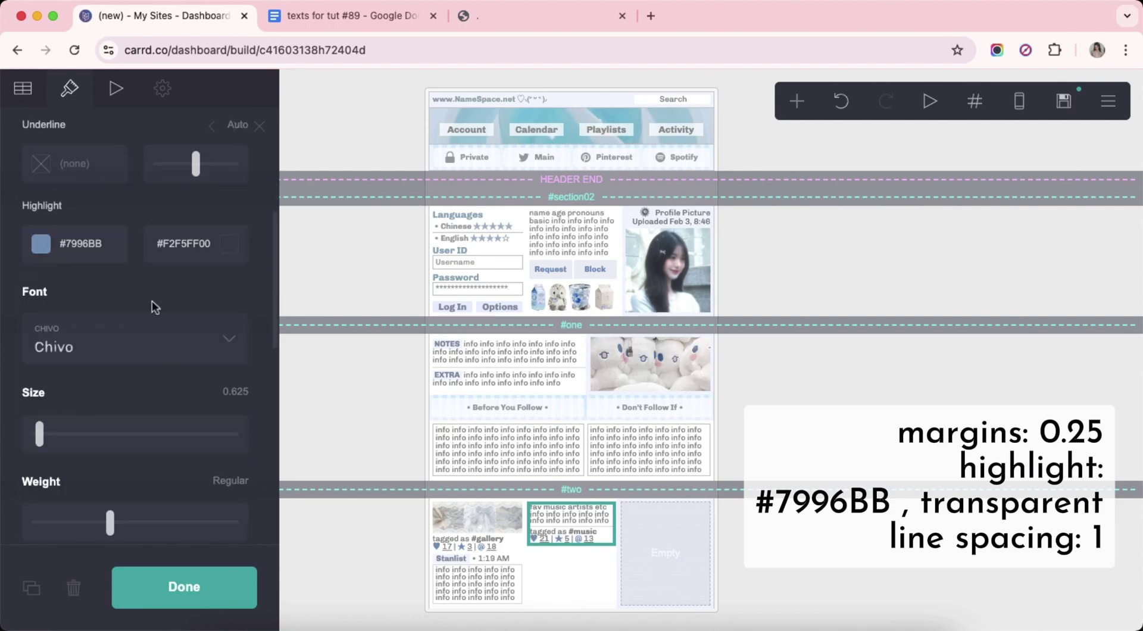
Set the music table's text line spacing to 1 and close its settings.
{"action": "scroll", "coordinate": [151, 301], "scroll_direction": "down", "scroll_amount": 5}
{"action": "left_click", "coordinate": [238, 346]}
{"action": "type", "text": "1"}
{"action": "key", "text": "Return"}
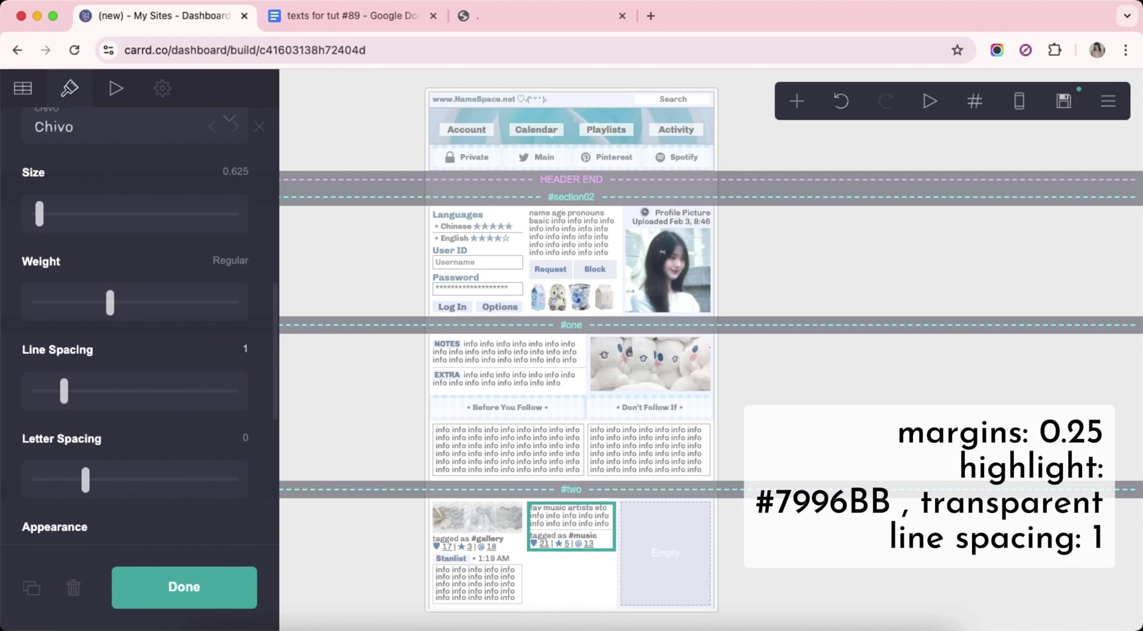
{"action": "scroll", "coordinate": [255, 365], "scroll_direction": "down", "scroll_amount": 6}
{"action": "left_click", "coordinate": [775, 563]}
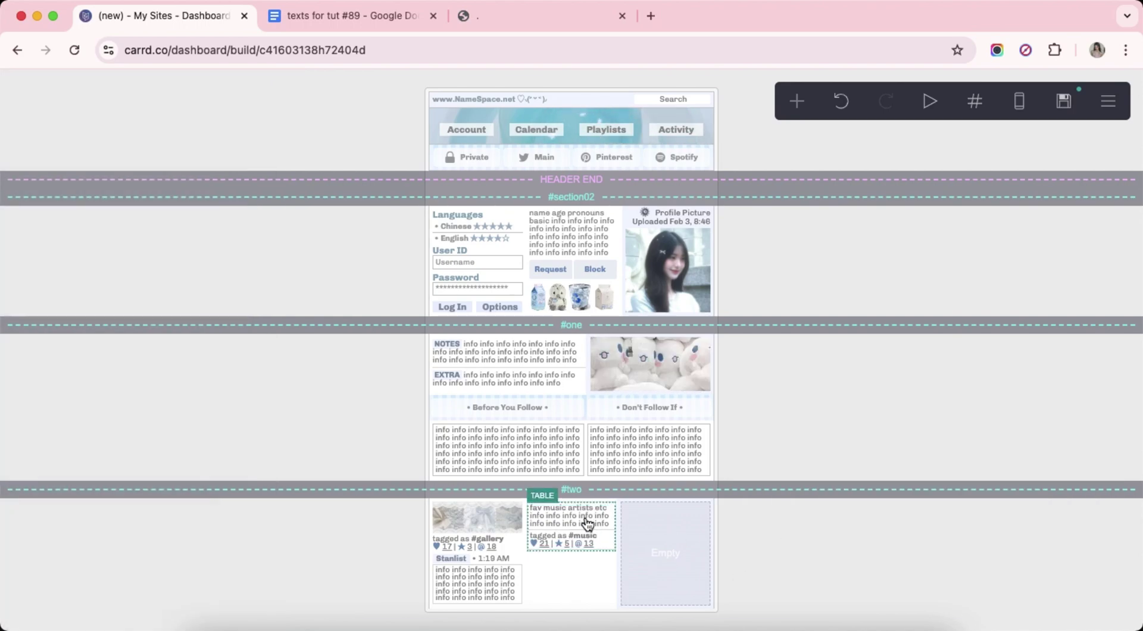
Add a table below the music table in the second column and clear its sample headings.
{"action": "left_click", "coordinate": [586, 524]}
{"action": "left_click", "coordinate": [796, 101]}
{"action": "left_click", "coordinate": [762, 297]}
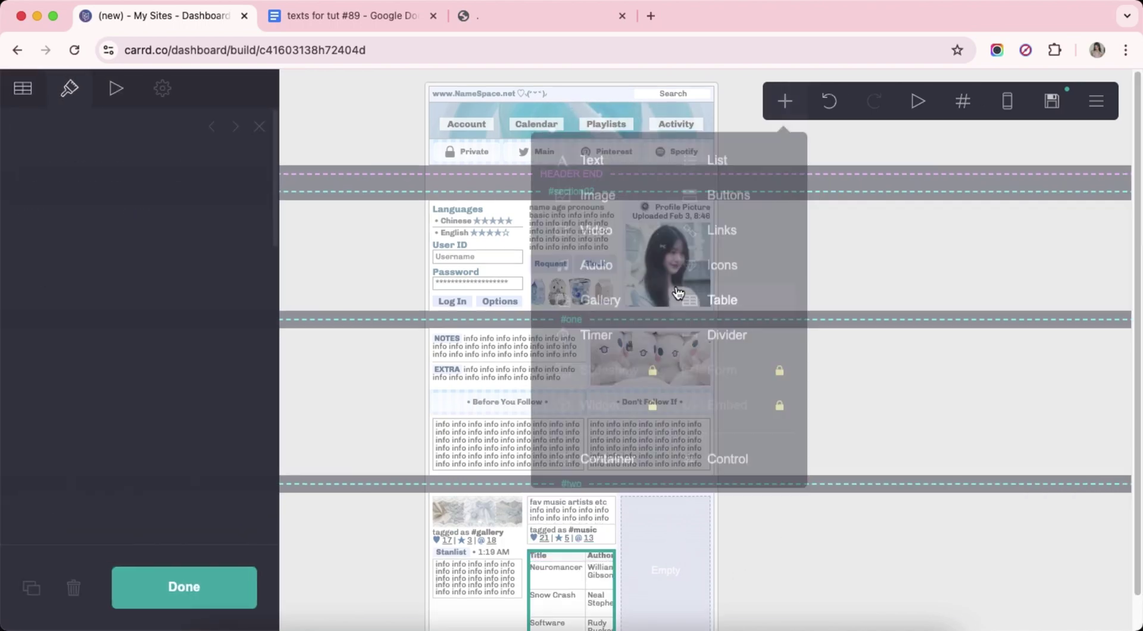
{"action": "left_click", "coordinate": [23, 88]}
{"action": "left_click_drag", "start_coordinate": [90, 310], "coordinate": [35, 244]}
{"action": "key", "text": "BackSpace"}
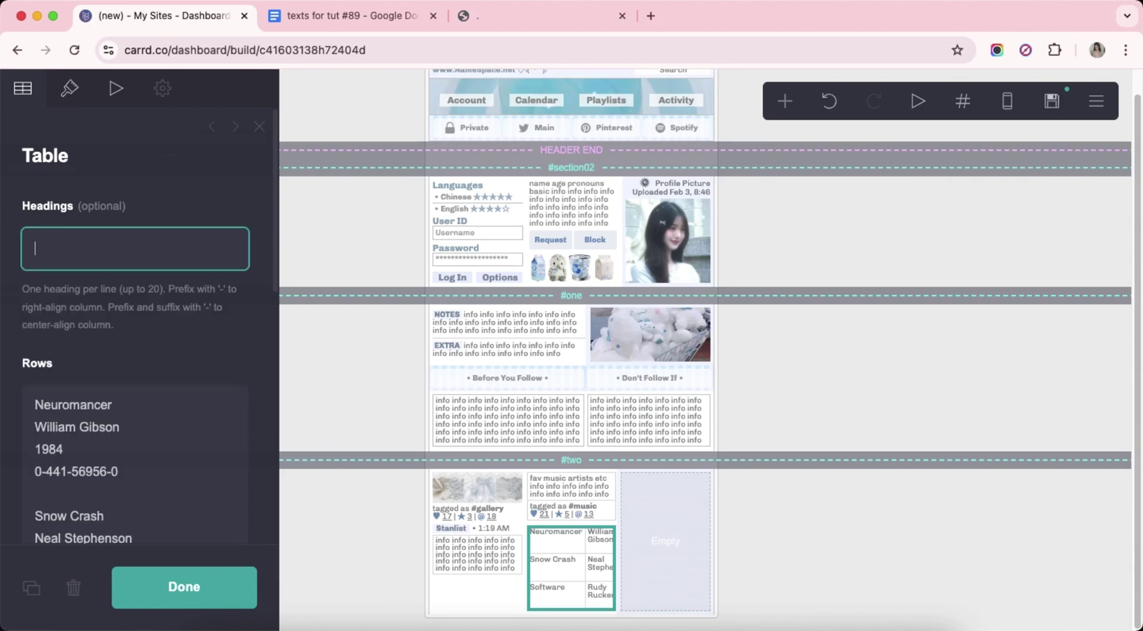
Replace the new table's sample rows with "fav movies etc" followed by eleven repeats of the word "info".
{"action": "right_click", "coordinate": [169, 419]}
{"action": "left_click", "coordinate": [170, 423]}
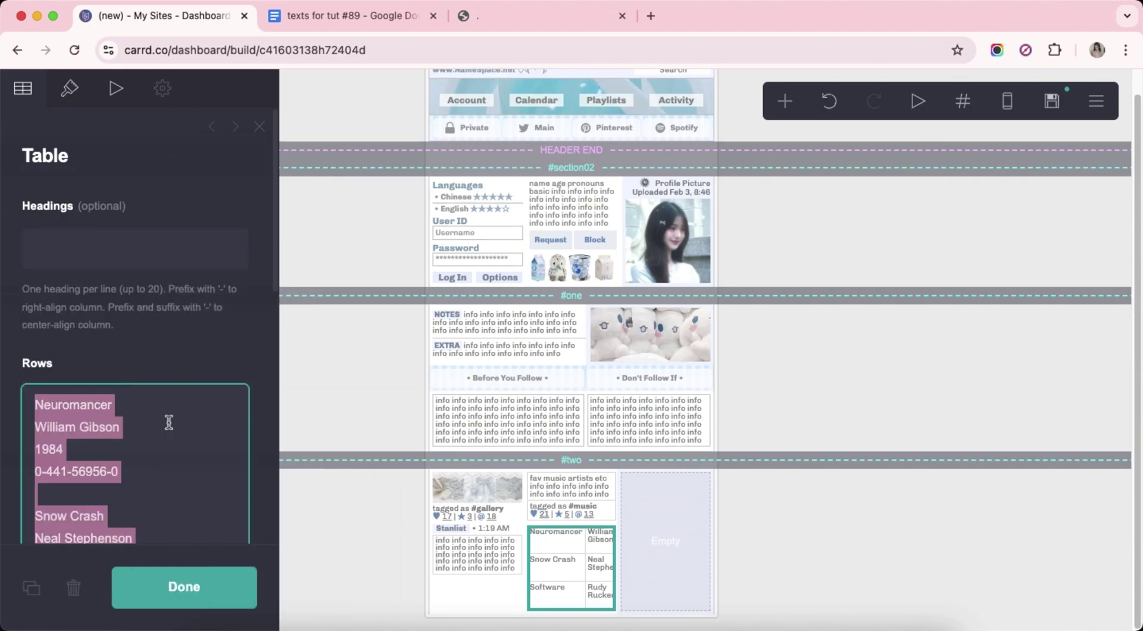
{"action": "type", "text": "fav movies e"}
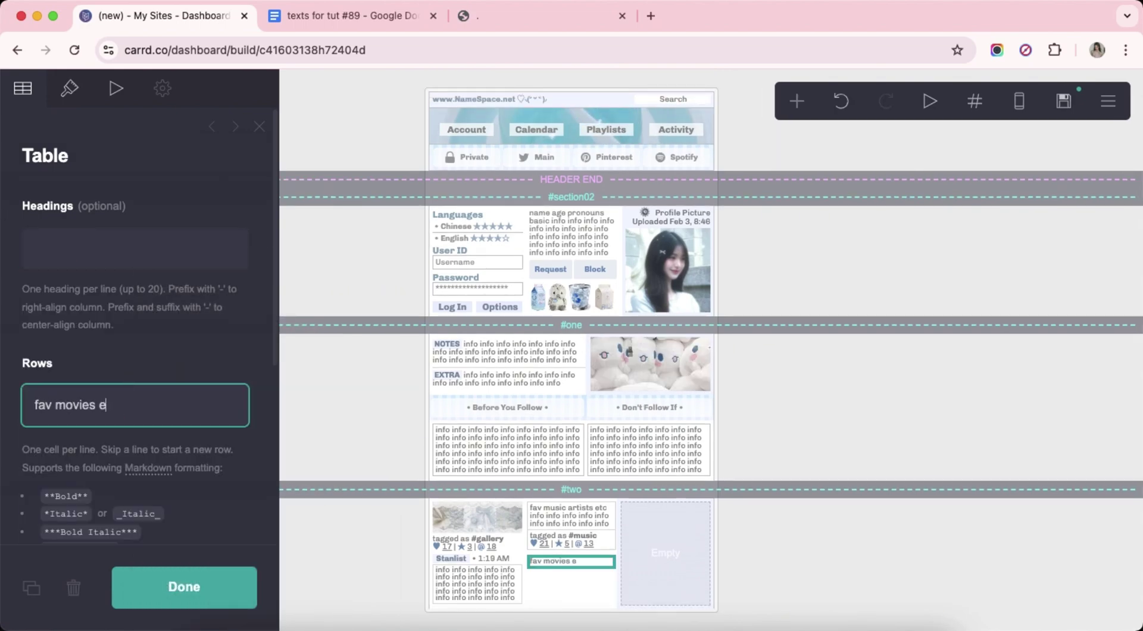
{"action": "type", "text": "tc"}
{"action": "type", "text": "info info info info info info info info info info info info info info info info"}
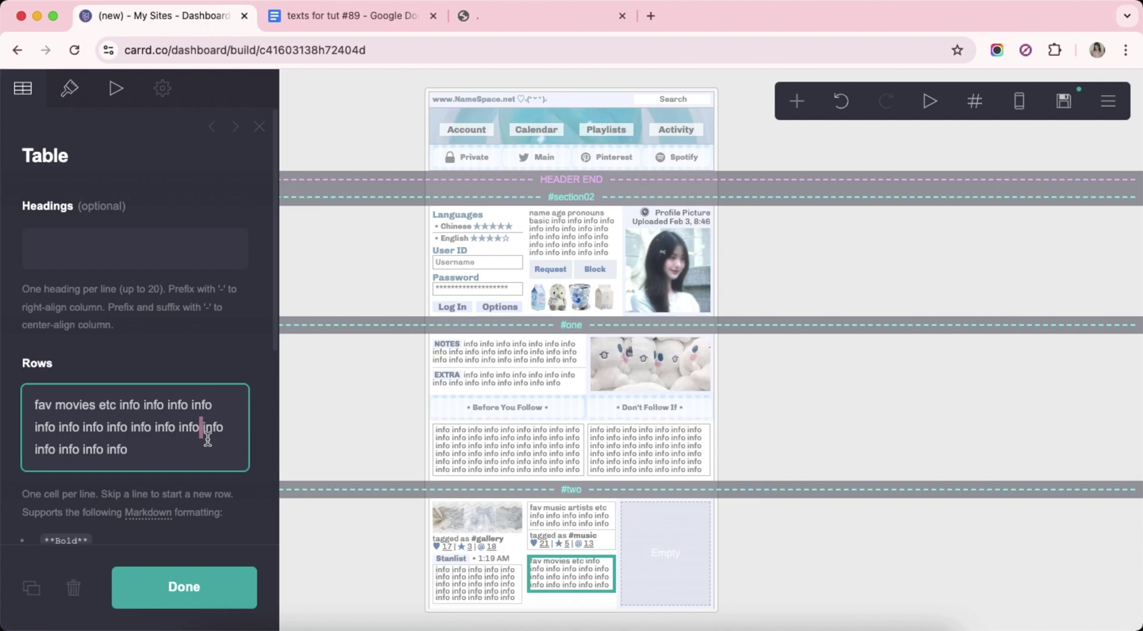
{"action": "left_click_drag", "start_coordinate": [208, 438], "coordinate": [223, 442]}
{"action": "key", "text": "BackSpace"}
Copy the "tagged as **#movies**" line from the Google Docs document and paste it as the second row of the movies table in Carrd.
{"action": "left_click", "coordinate": [345, 22]}
{"action": "triple_click", "coordinate": [416, 370]}
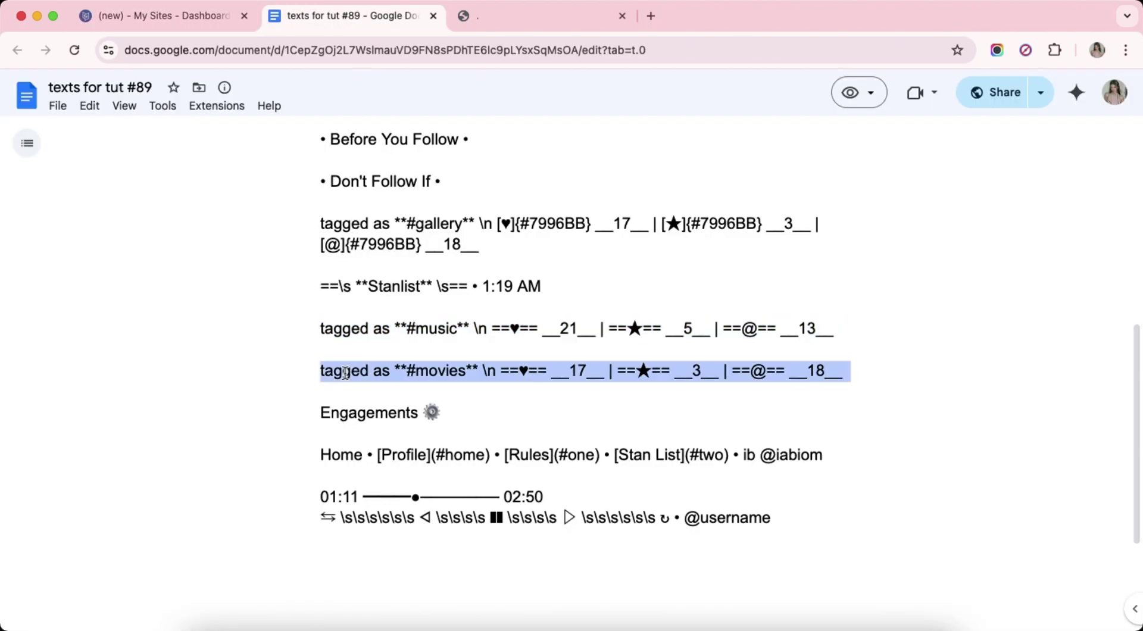
{"action": "left_click", "coordinate": [185, 25]}
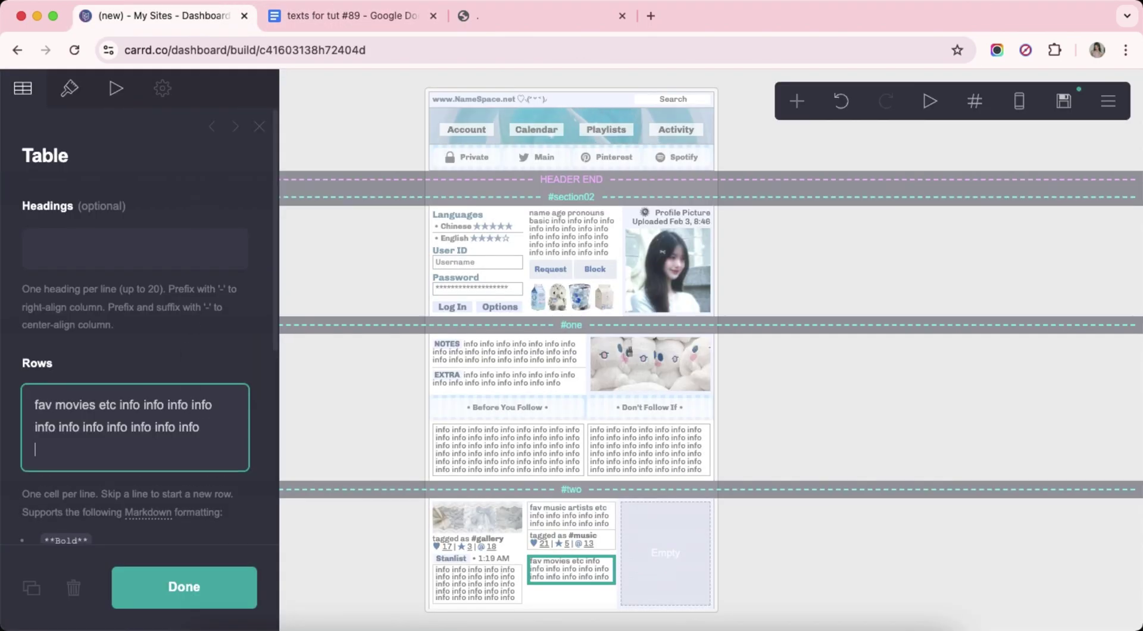
{"action": "scroll", "coordinate": [191, 357], "scroll_direction": "down", "scroll_amount": 1}
{"action": "right_click", "coordinate": [199, 381]}
{"action": "left_click", "coordinate": [226, 466]}
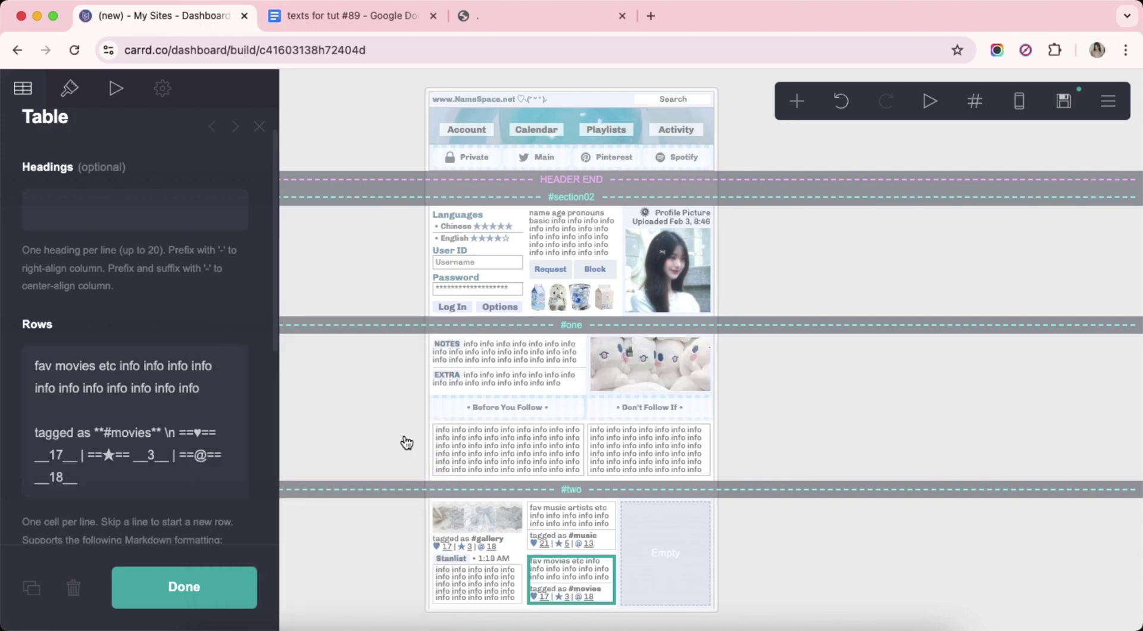
{"action": "left_click", "coordinate": [850, 548]}
Add a text element and move it into the empty third column of the #two section's container.
{"action": "left_click", "coordinate": [797, 102]}
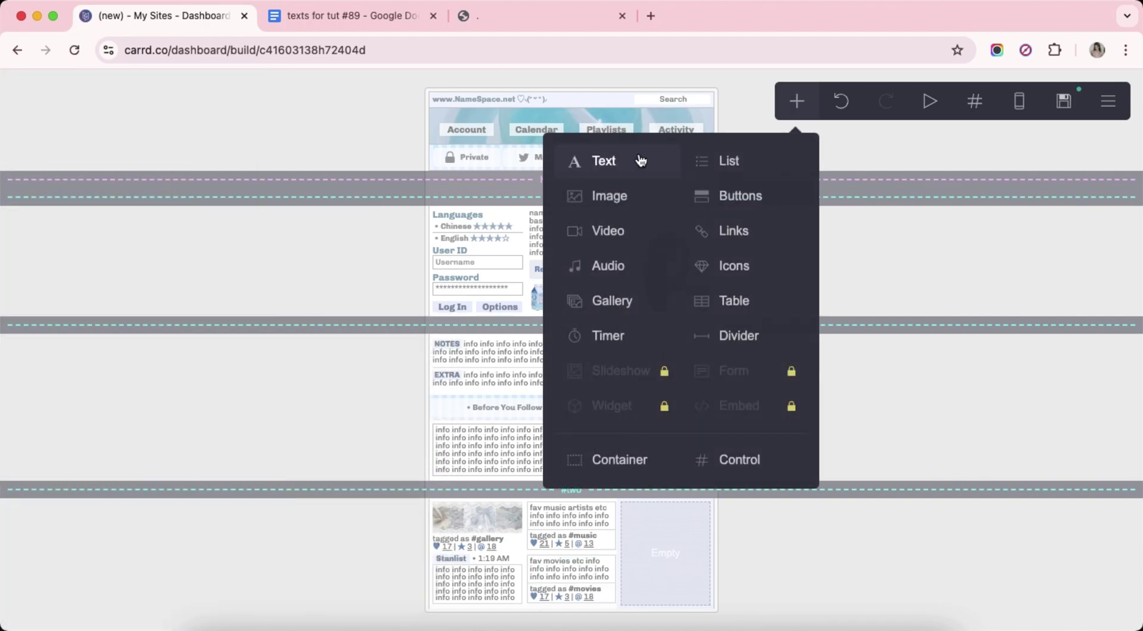
{"action": "left_click", "coordinate": [572, 159]}
{"action": "left_click_drag", "start_coordinate": [443, 602], "coordinate": [654, 533]}
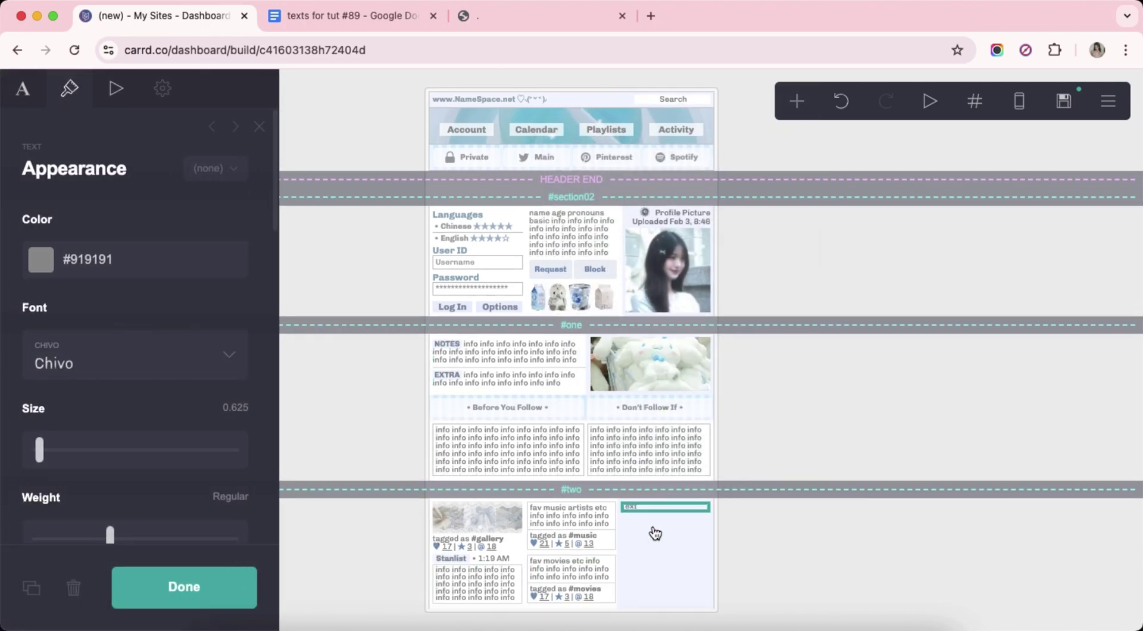
Copy the "Engagements" line with its gear symbol from Google Docs and paste it over the new text element's placeholder in Carrd.
{"action": "left_click", "coordinate": [351, 16]}
{"action": "triple_click", "coordinate": [369, 412]}
{"action": "right_click", "coordinate": [360, 415]}
{"action": "left_click", "coordinate": [387, 431]}
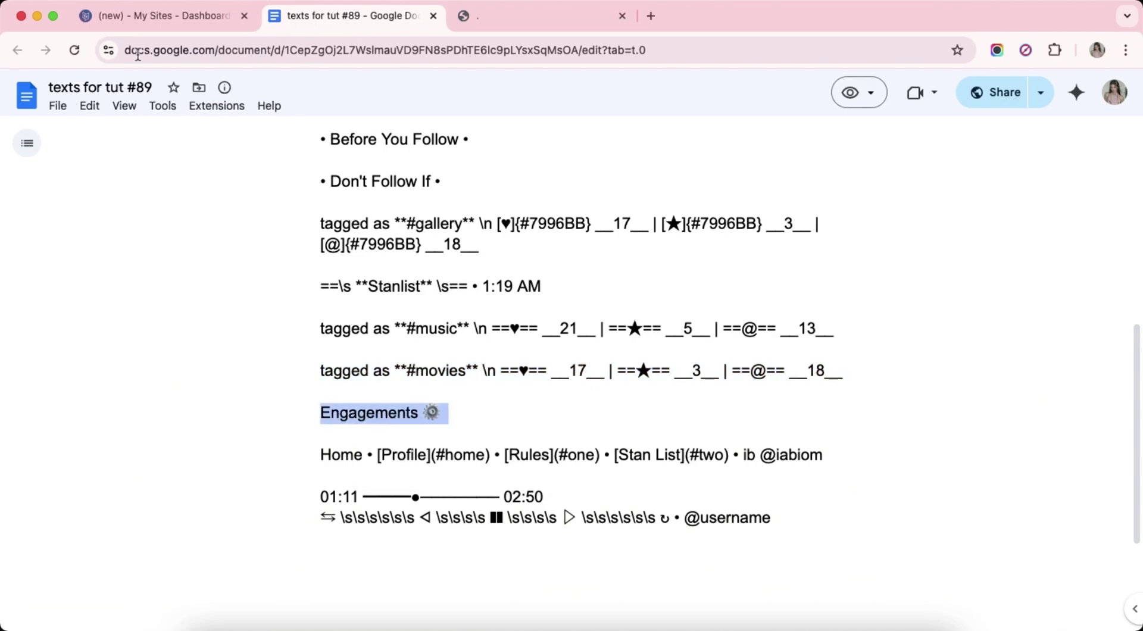
{"action": "left_click", "coordinate": [135, 19]}
{"action": "left_click", "coordinate": [24, 99]}
{"action": "left_click", "coordinate": [70, 230]}
{"action": "right_click", "coordinate": [53, 220]}
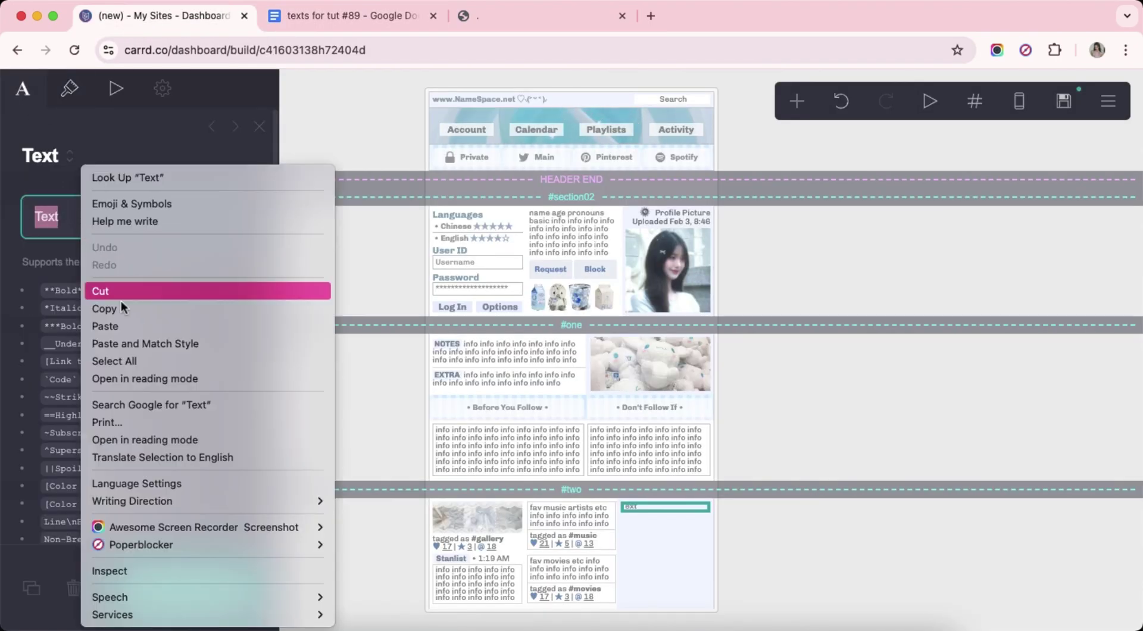
{"action": "left_click", "coordinate": [119, 326]}
Set the Engagements text's line spacing to 1 and close its settings.
{"action": "left_click", "coordinate": [70, 89]}
{"action": "scroll", "coordinate": [163, 327], "scroll_direction": "down", "scroll_amount": 5}
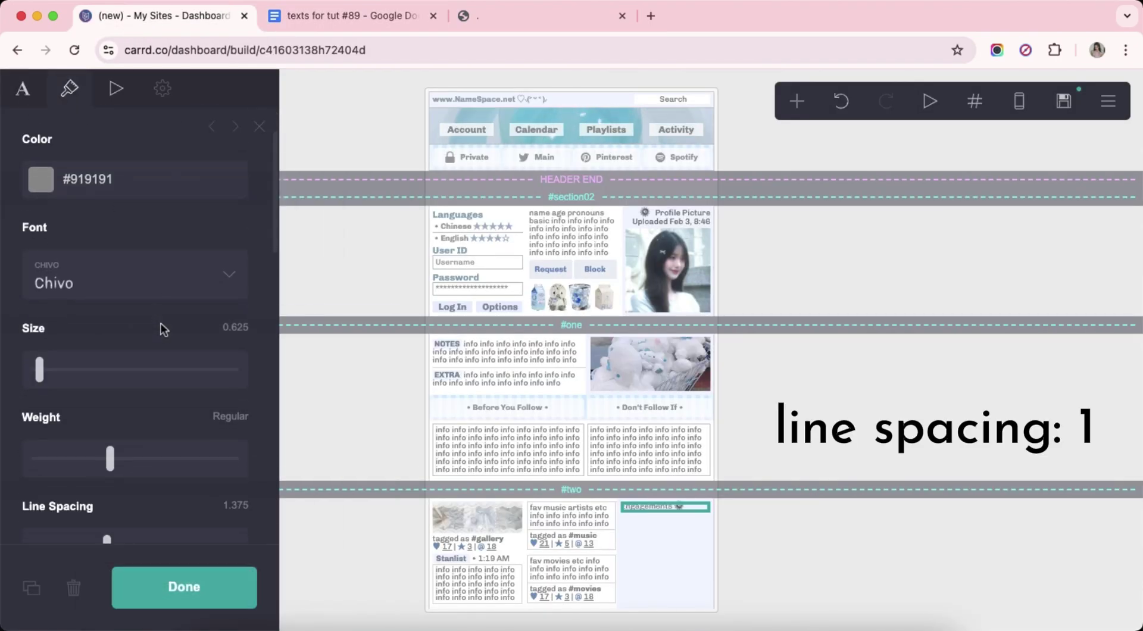
{"action": "left_click", "coordinate": [235, 294]}
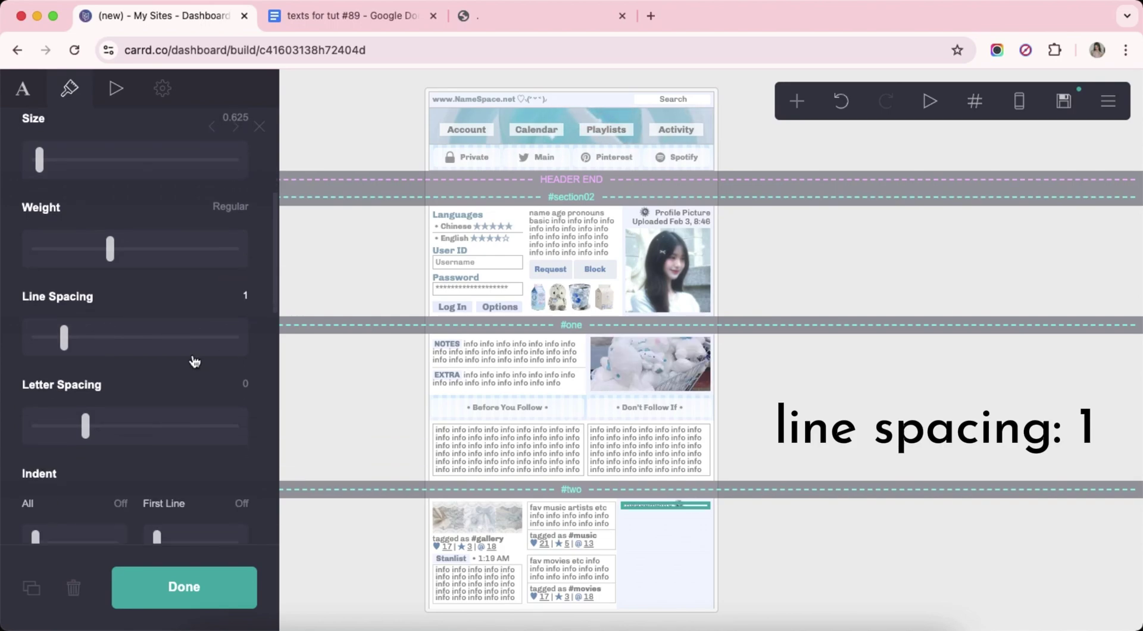
{"action": "scroll", "coordinate": [166, 365], "scroll_direction": "down", "scroll_amount": 10}
{"action": "left_click", "coordinate": [813, 541]}
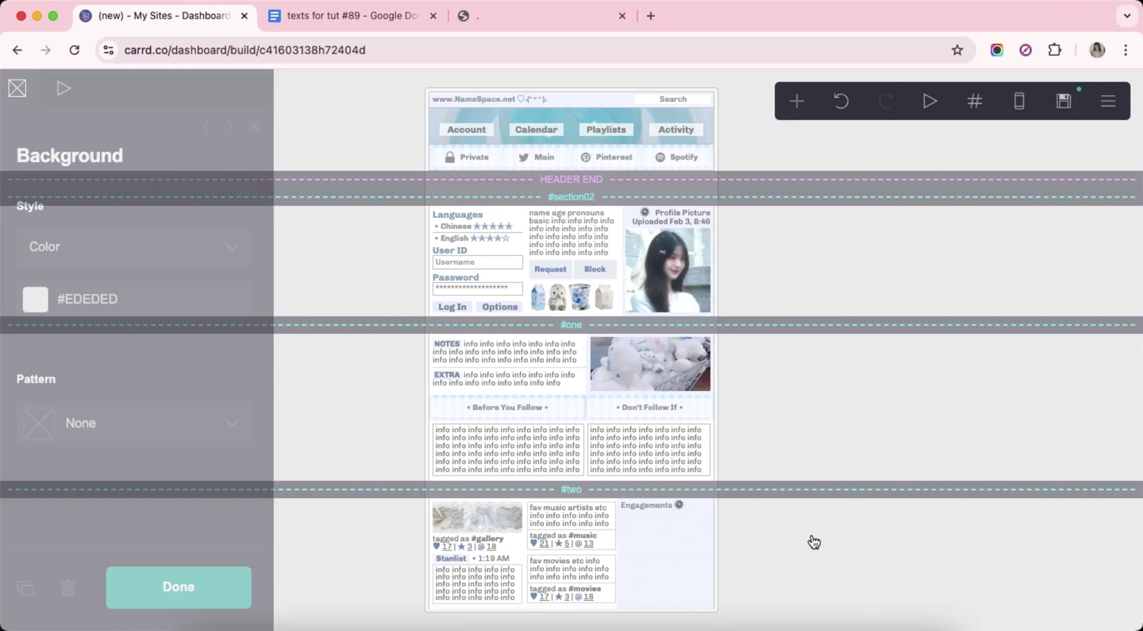
Add a gallery below the Engagements text and upload the white rabbit image into its first item.
{"action": "left_click", "coordinate": [675, 506]}
{"action": "left_click", "coordinate": [797, 101]}
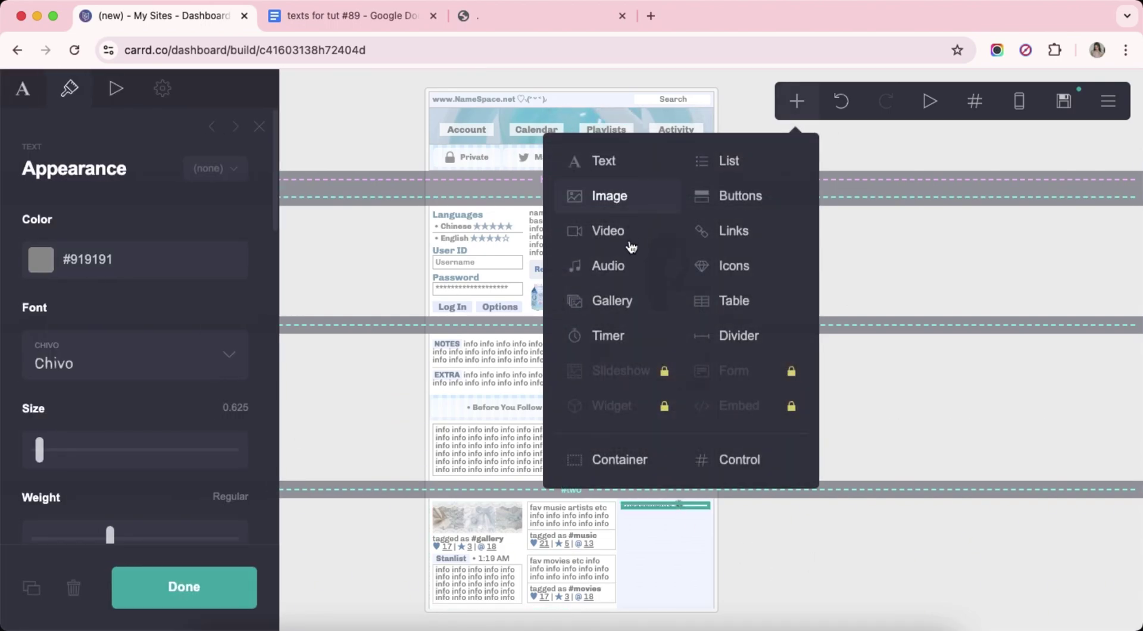
{"action": "left_click", "coordinate": [612, 301]}
{"action": "left_click", "coordinate": [110, 215]}
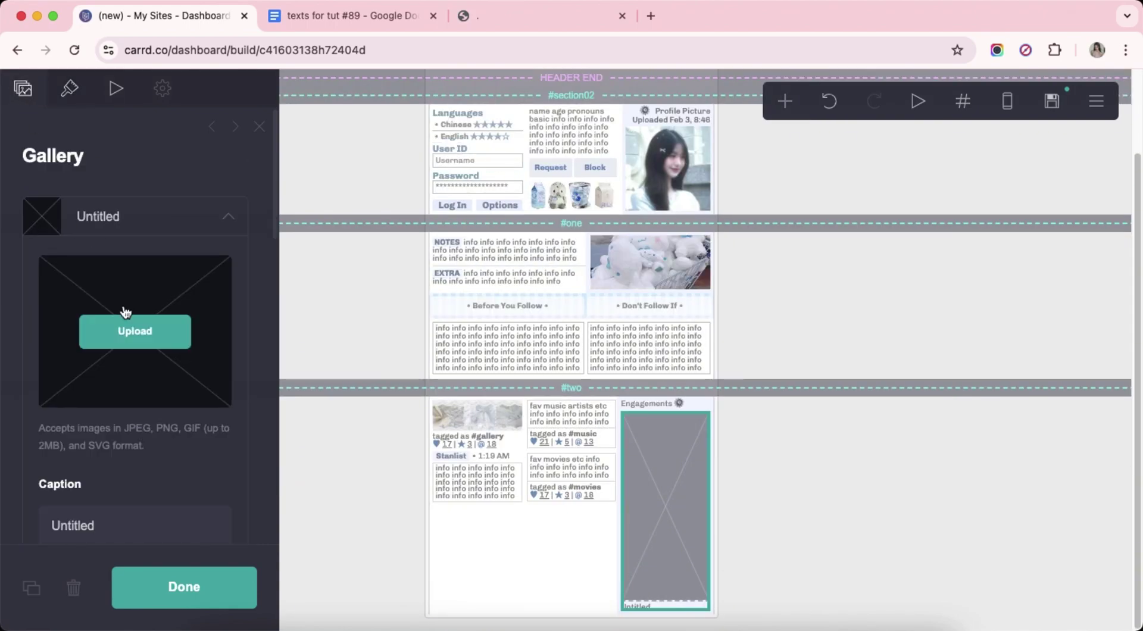
{"action": "left_click", "coordinate": [147, 332]}
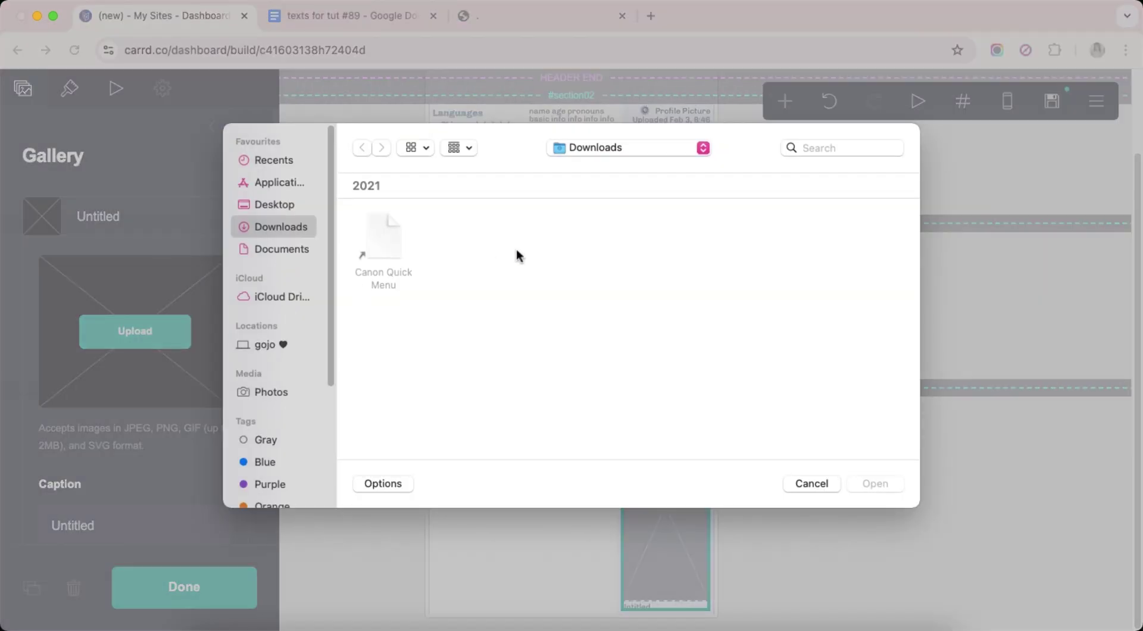
{"action": "double_click", "coordinate": [472, 232]}
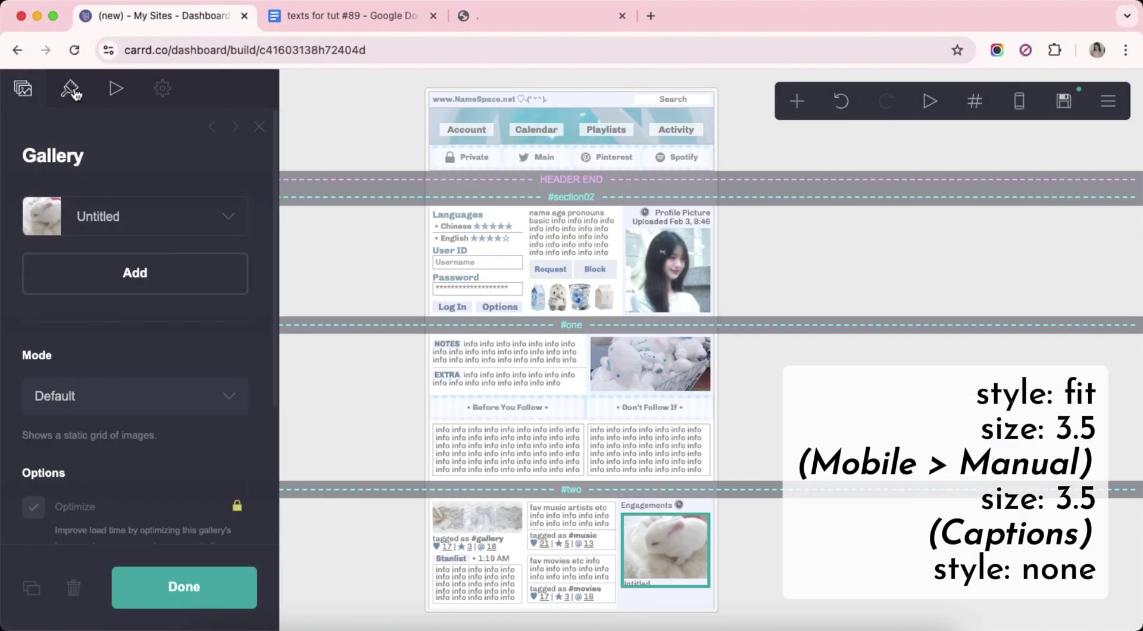
Set the rabbit gallery's style to Fit and its image size to 3.5.
{"action": "left_click", "coordinate": [70, 90]}
{"action": "left_click", "coordinate": [53, 217]}
{"action": "left_click", "coordinate": [83, 333]}
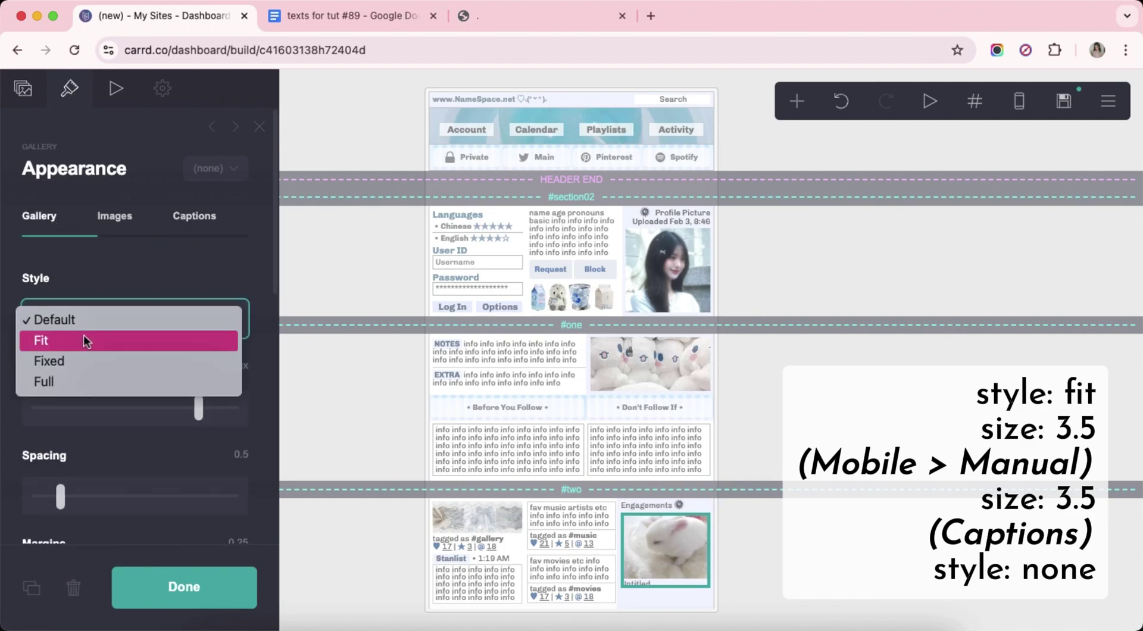
{"action": "left_click", "coordinate": [84, 339]}
{"action": "left_click", "coordinate": [115, 216]}
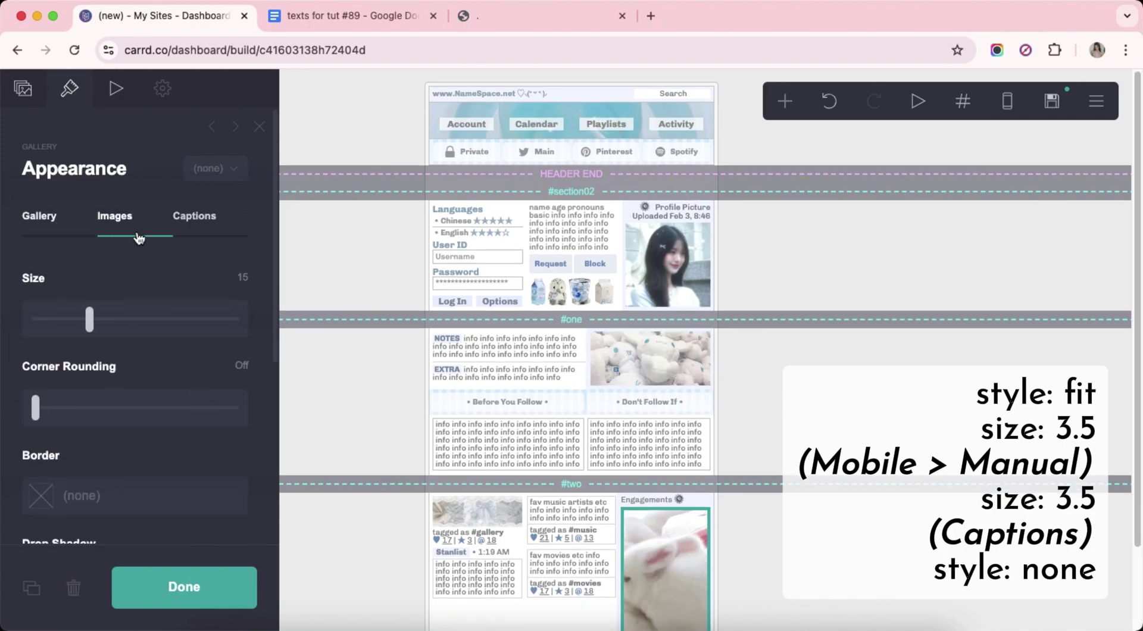
{"action": "left_click", "coordinate": [256, 277]}
{"action": "type", "text": "3.5"}
{"action": "key", "text": "Return"}
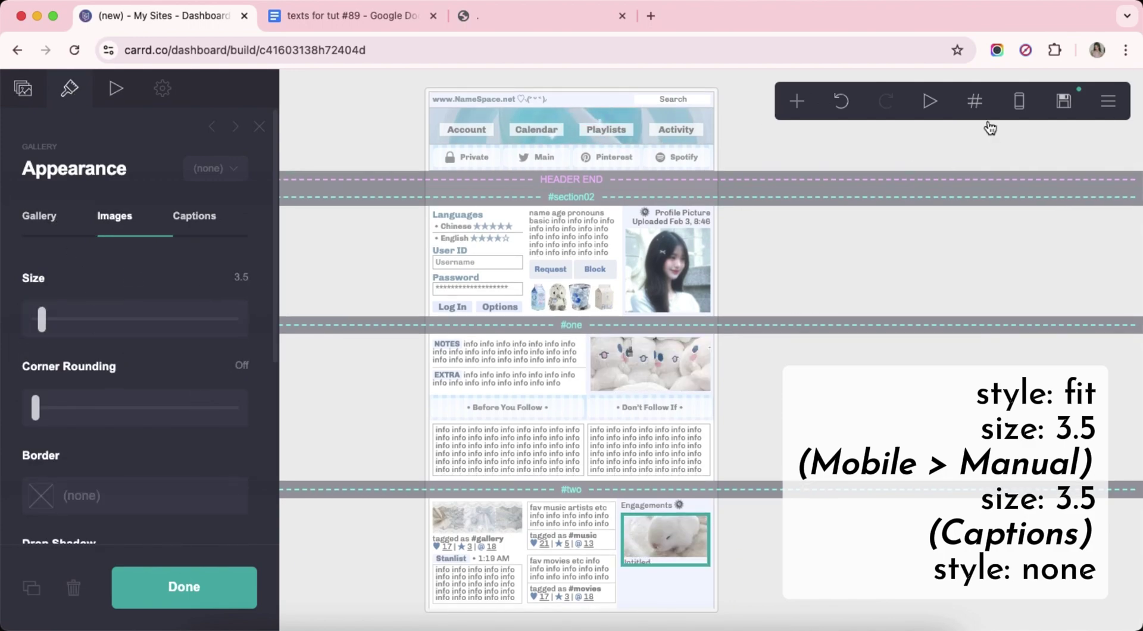
Switch the rabbit gallery's mobile image settings to Manual and set the mobile size to 3.5.
{"action": "left_click", "coordinate": [1019, 101]}
{"action": "scroll", "coordinate": [180, 352], "scroll_direction": "down", "scroll_amount": 5}
{"action": "left_click", "coordinate": [241, 443]}
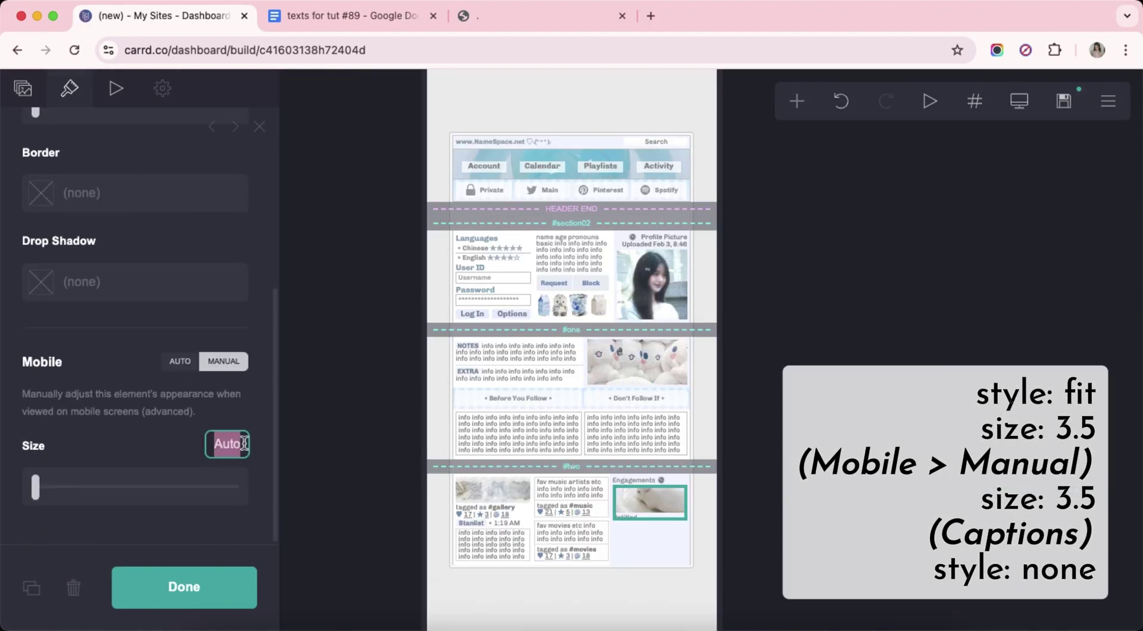
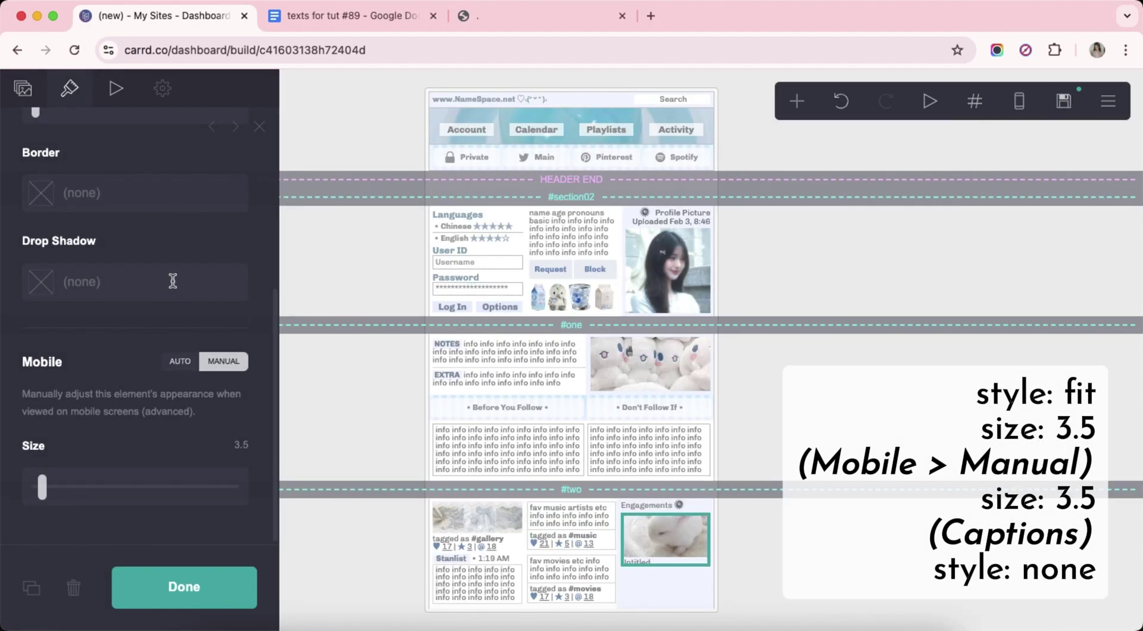
Set the rabbit gallery's caption style to None and close its settings.
{"action": "scroll", "coordinate": [171, 280], "scroll_direction": "up", "scroll_amount": 5}
{"action": "left_click", "coordinate": [191, 234]}
{"action": "left_click", "coordinate": [135, 317]}
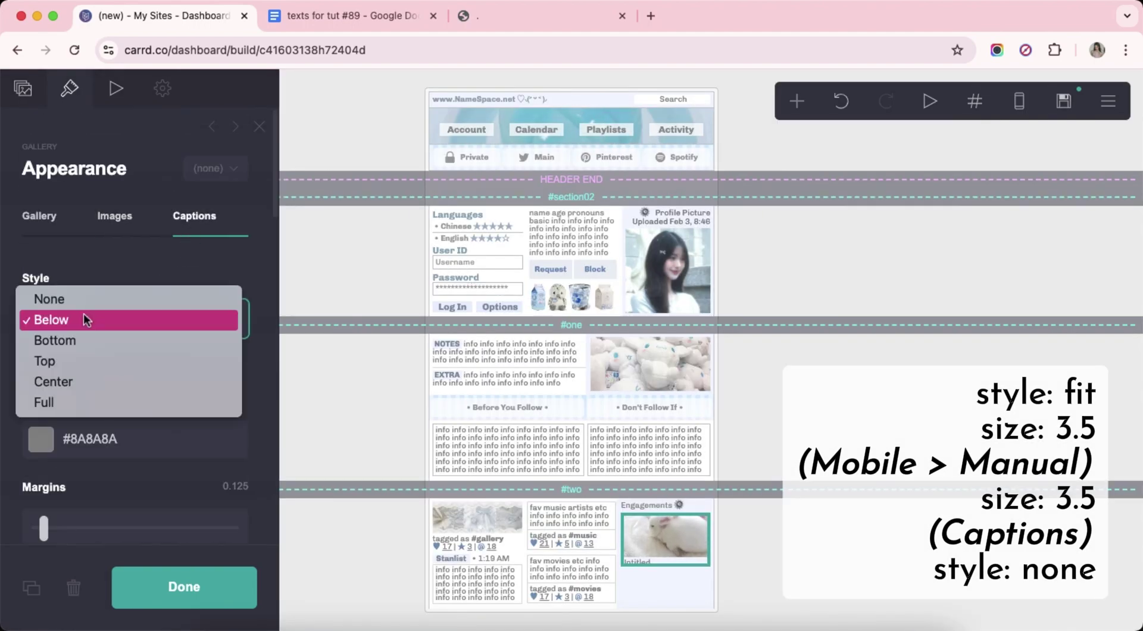
{"action": "left_click", "coordinate": [97, 302]}
{"action": "left_click", "coordinate": [855, 426]}
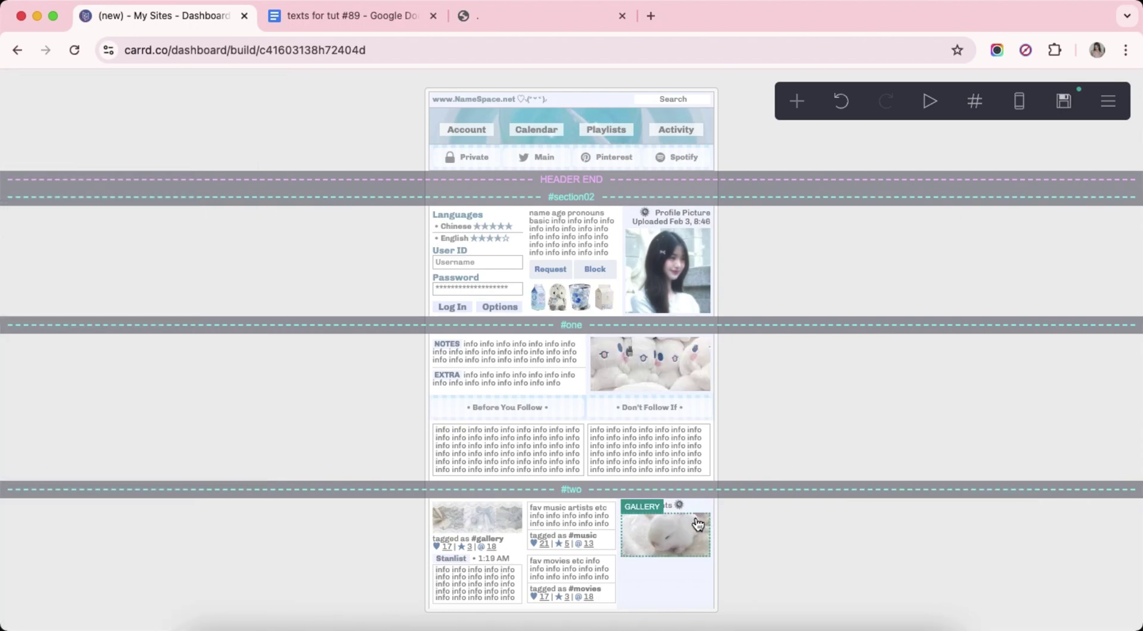
Add a second gallery below the rabbit gallery, upload the white plush image into it, and close its settings.
{"action": "left_click", "coordinate": [664, 534]}
{"action": "left_click", "coordinate": [796, 101]}
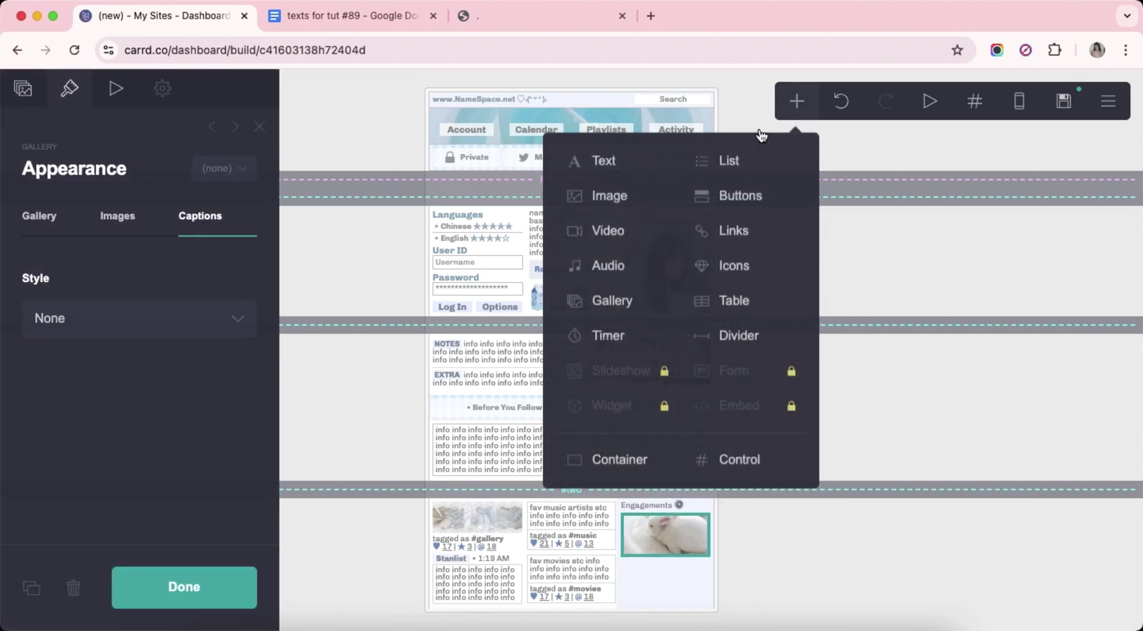
{"action": "left_click", "coordinate": [628, 301]}
{"action": "left_click", "coordinate": [126, 233]}
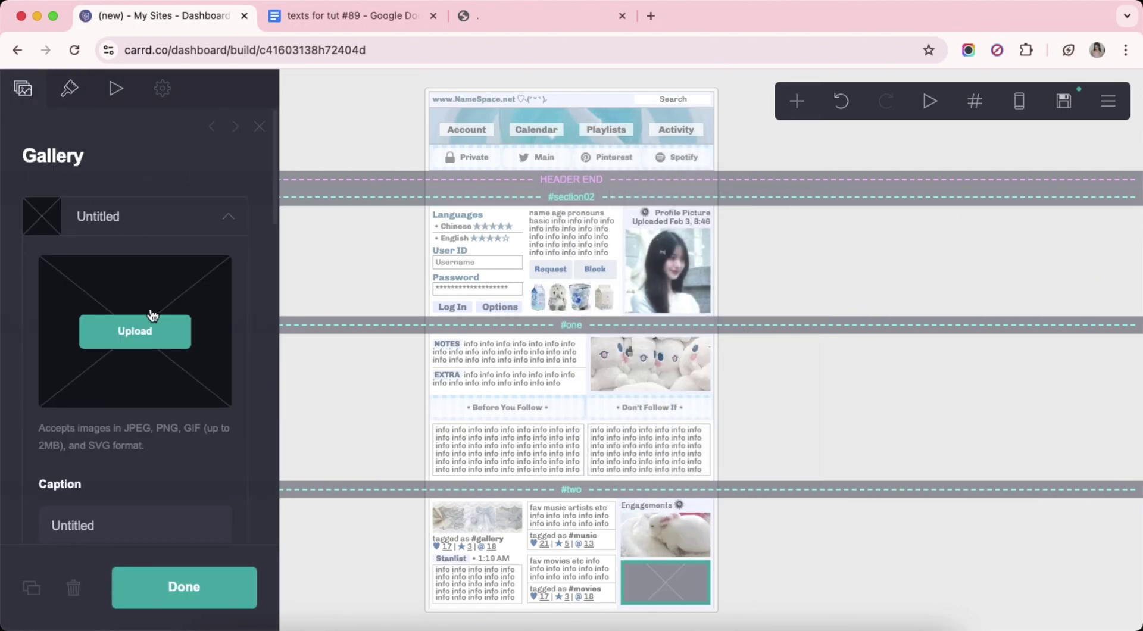
{"action": "left_click", "coordinate": [143, 326]}
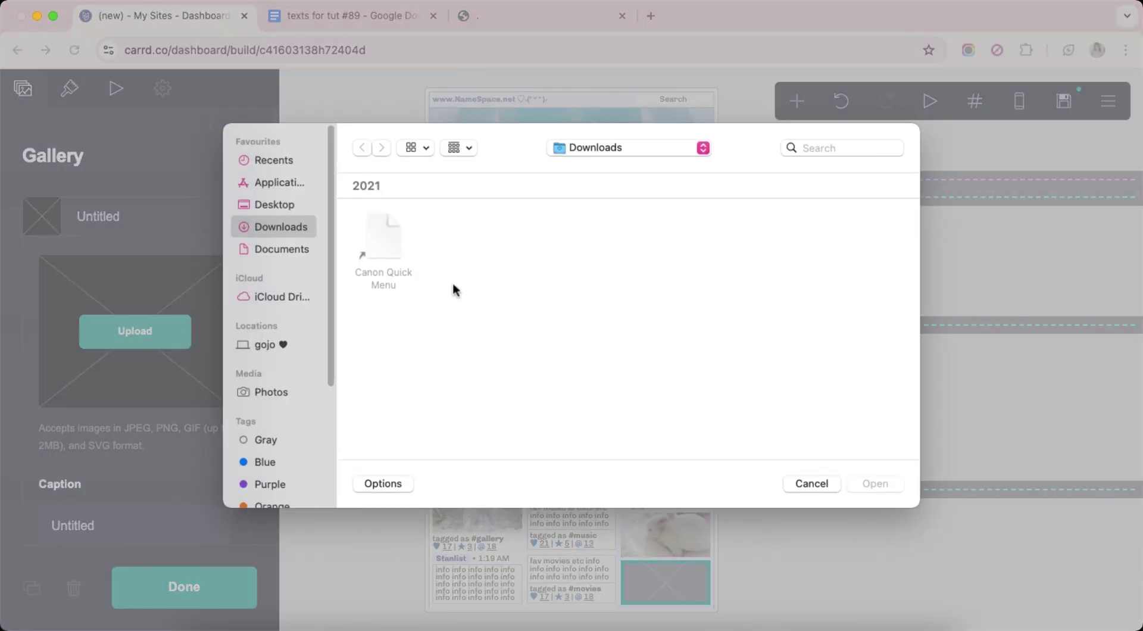
{"action": "double_click", "coordinate": [383, 233]}
{"action": "left_click", "coordinate": [813, 410]}
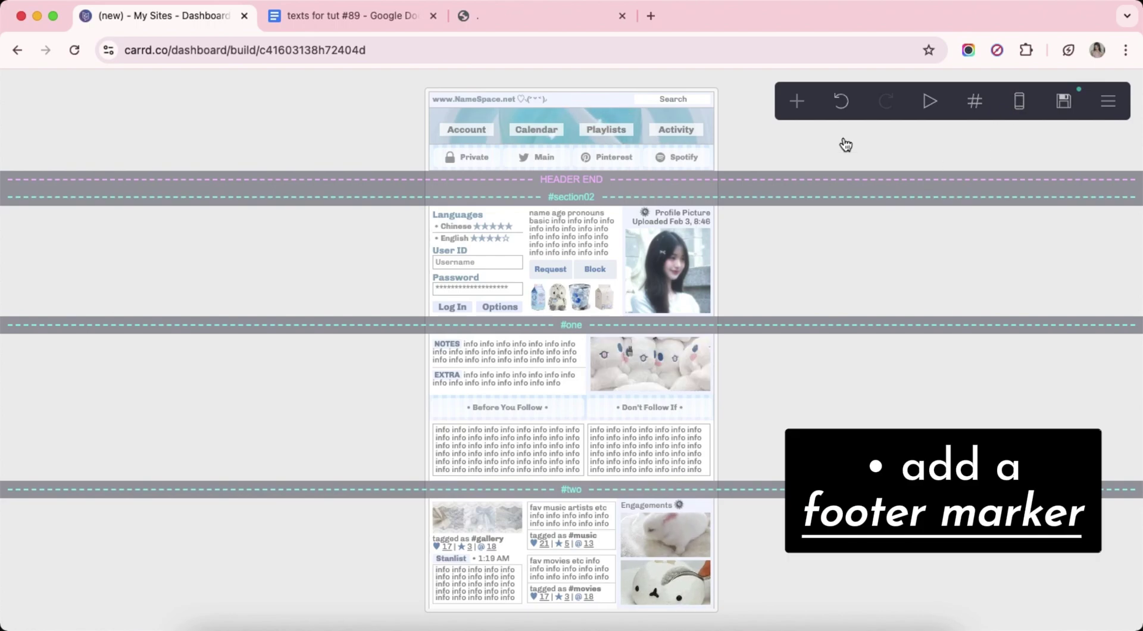
Add a control element at the end of the page and set its type to Footer Marker.
{"action": "left_click", "coordinate": [796, 101]}
{"action": "left_click", "coordinate": [740, 459]}
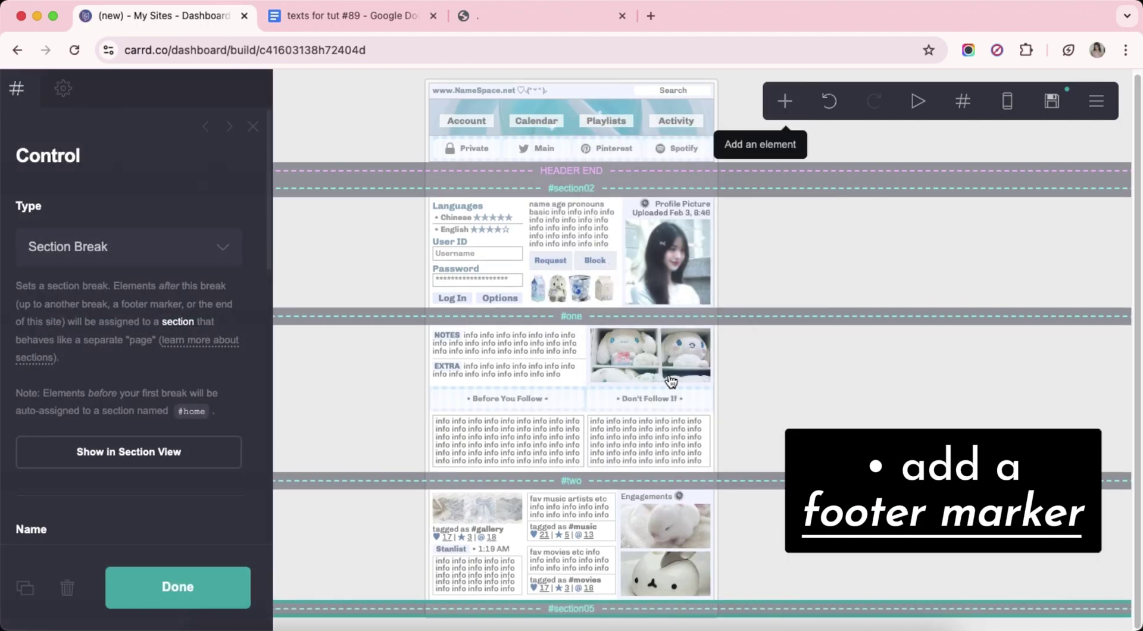
{"action": "left_click", "coordinate": [128, 246]}
{"action": "left_click", "coordinate": [125, 288]}
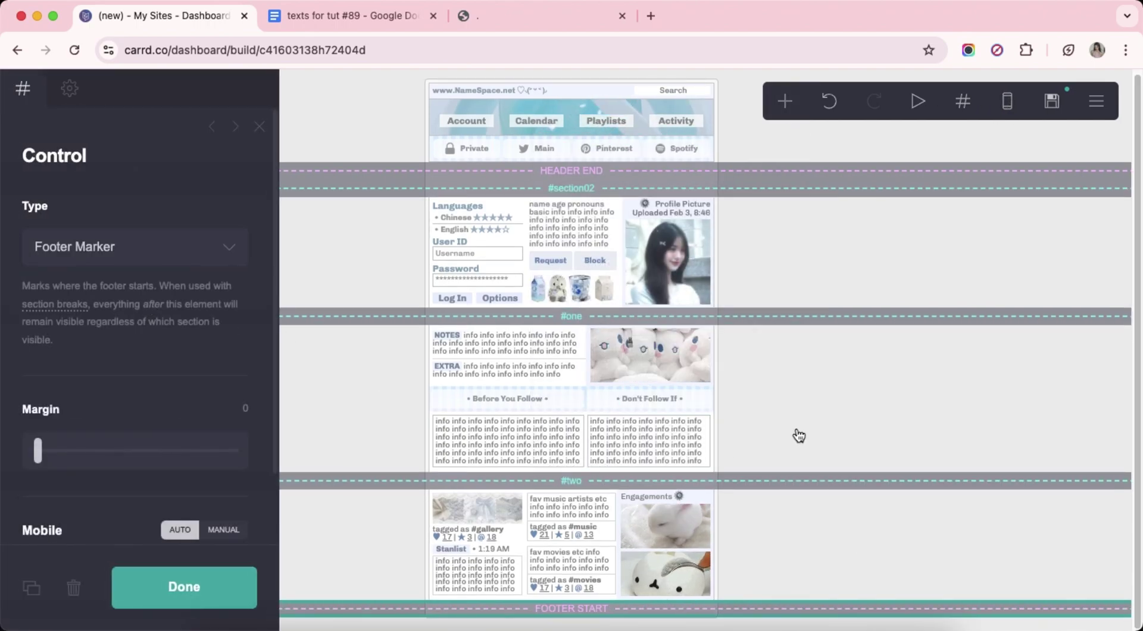
{"action": "left_click", "coordinate": [846, 385]}
Add a container below the footer marker and set its vertical padding to 0.125.
{"action": "left_click", "coordinate": [786, 115]}
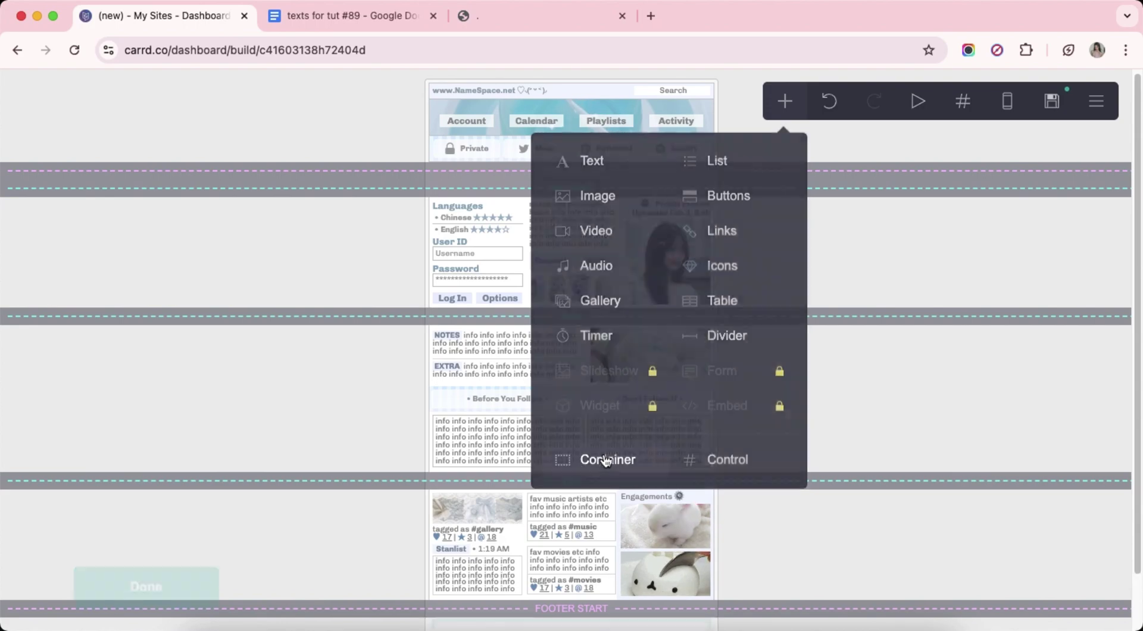
{"action": "left_click", "coordinate": [607, 459]}
{"action": "type", "text": ".1"}
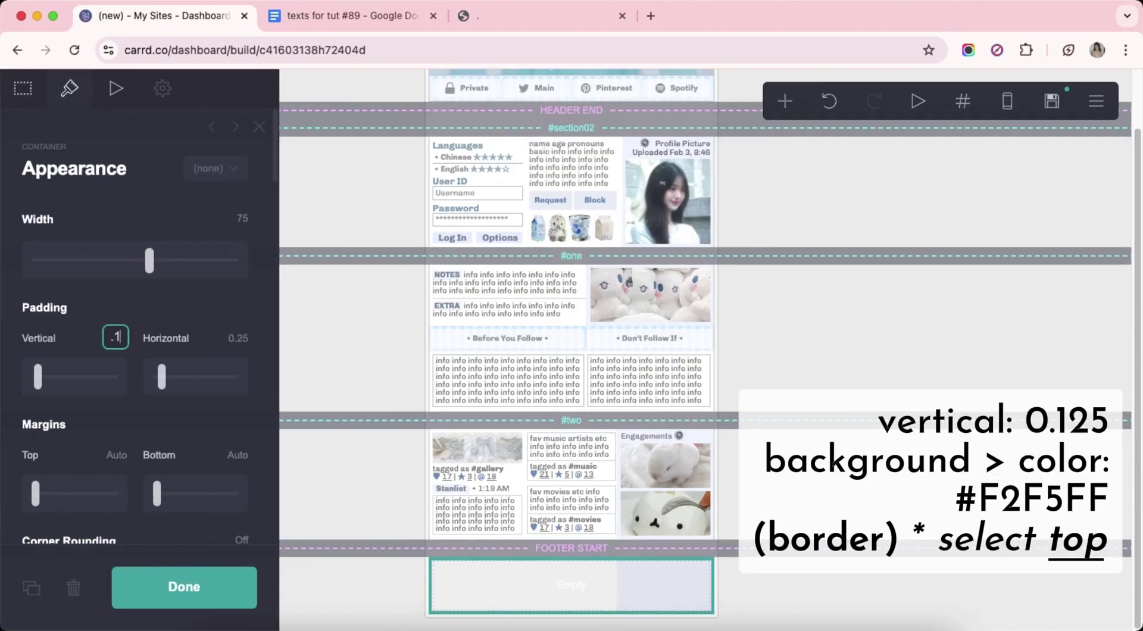
{"action": "type", "text": "25"}
{"action": "scroll", "coordinate": [136, 330], "scroll_direction": "down", "scroll_amount": 10}
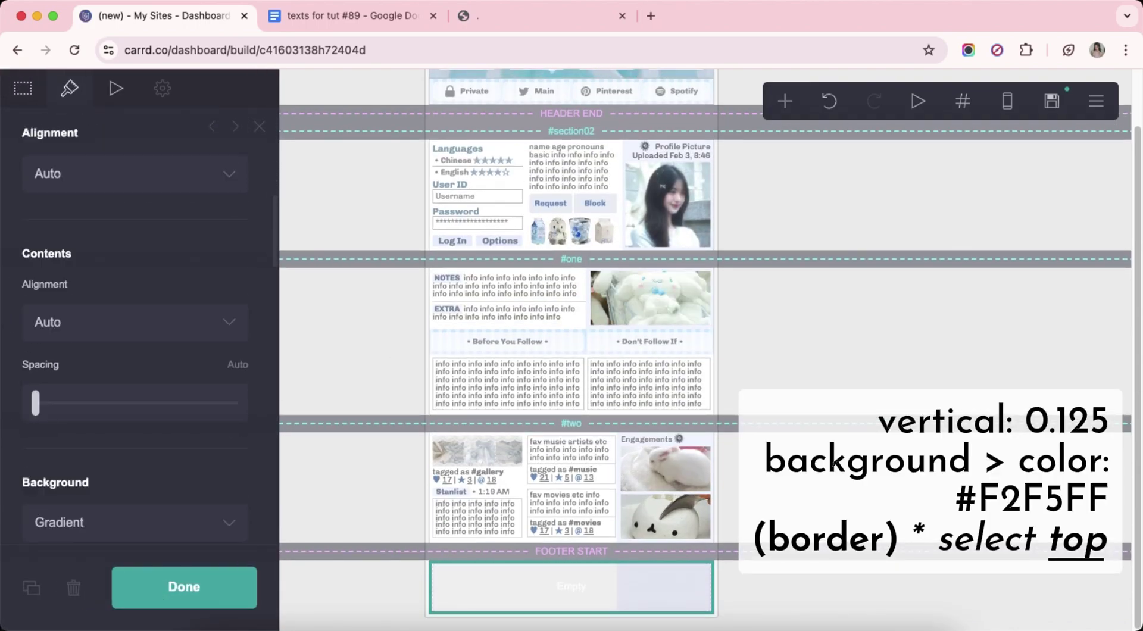
Change the footer container's background from a gradient to a solid color of #F2F5FF.
{"action": "scroll", "coordinate": [135, 331], "scroll_direction": "down", "scroll_amount": 3}
{"action": "left_click", "coordinate": [109, 342]}
{"action": "left_click", "coordinate": [112, 328]}
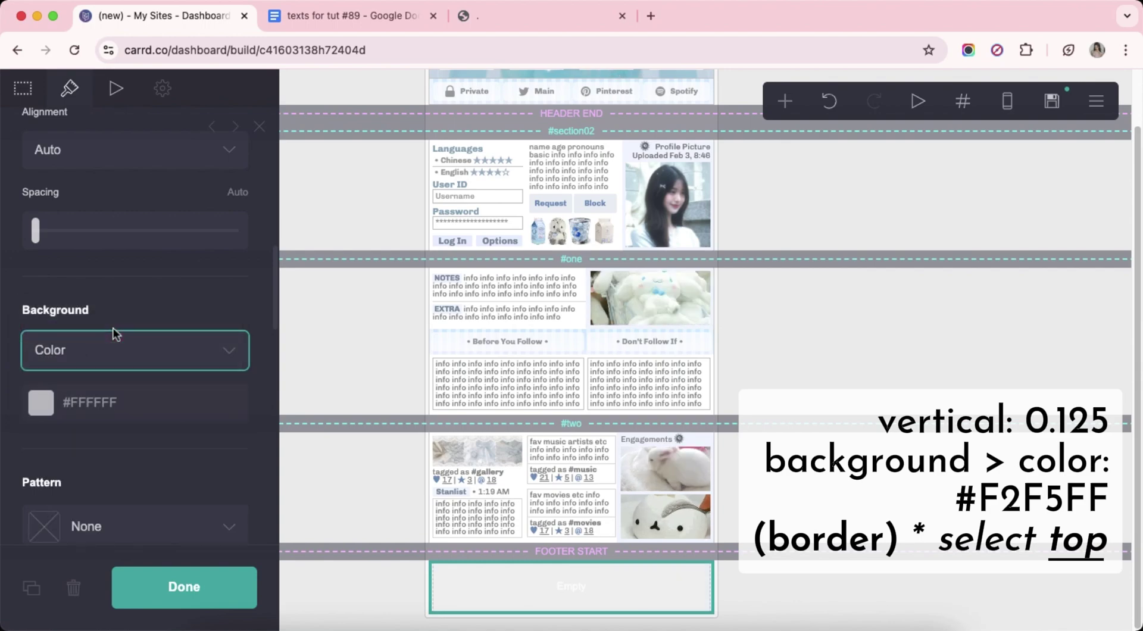
{"action": "scroll", "coordinate": [115, 334], "scroll_direction": "down", "scroll_amount": 2}
{"action": "left_click", "coordinate": [165, 357]}
{"action": "type", "text": "F2F"}
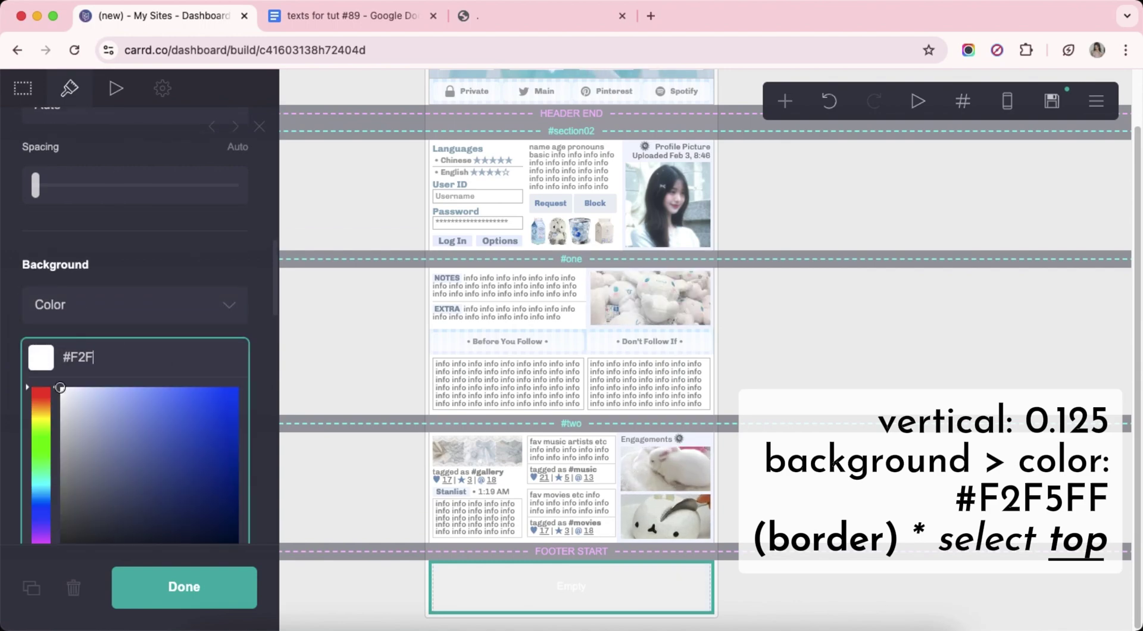
{"action": "type", "text": "5FF"}
{"action": "key", "text": "Return"}
Enable the top border on the footer container and close its settings.
{"action": "scroll", "coordinate": [136, 331], "scroll_direction": "down", "scroll_amount": 6}
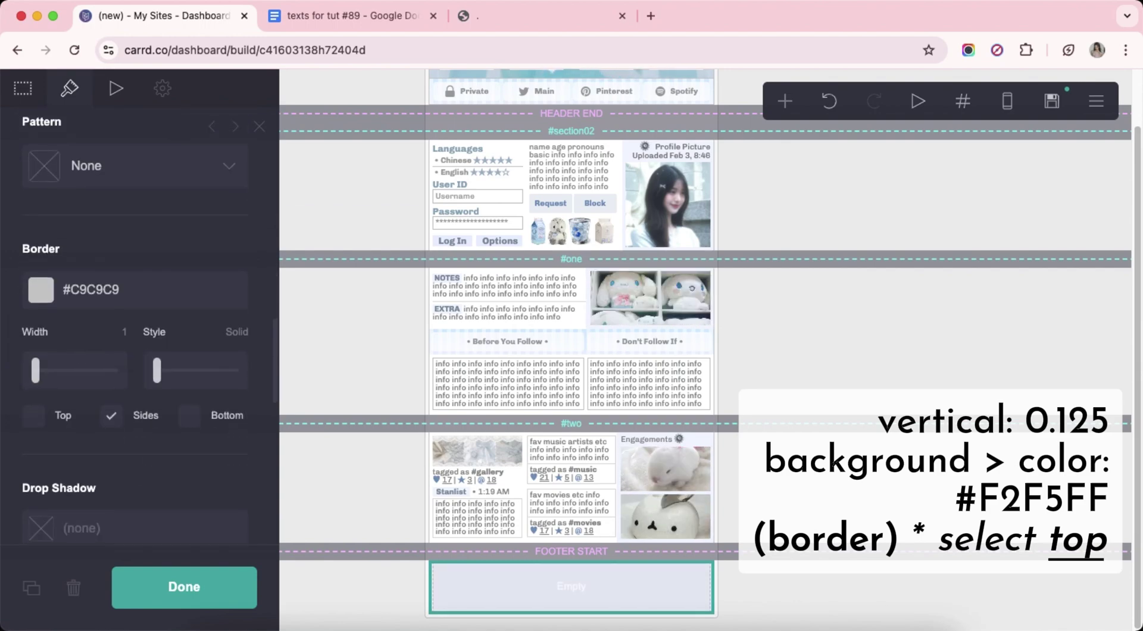
{"action": "left_click", "coordinate": [60, 422]}
{"action": "left_click", "coordinate": [798, 497]}
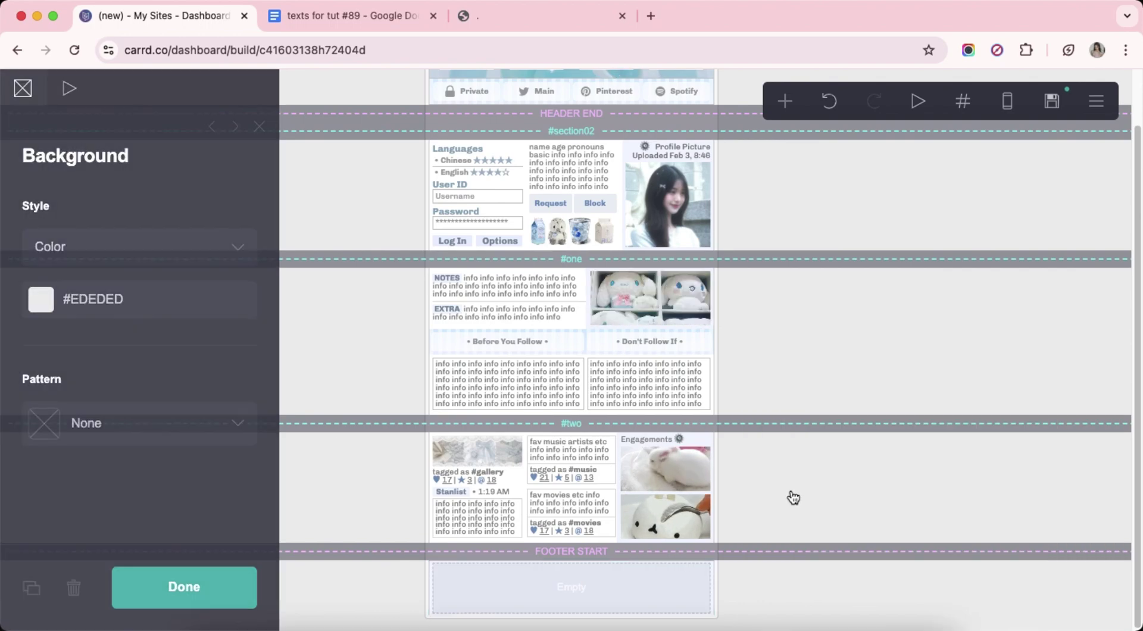
Add a text element inside the footer container and copy the Home, Profile, Rules and Stan List line from the Google Docs document.
{"action": "left_click", "coordinate": [784, 101]}
{"action": "left_click", "coordinate": [599, 161]}
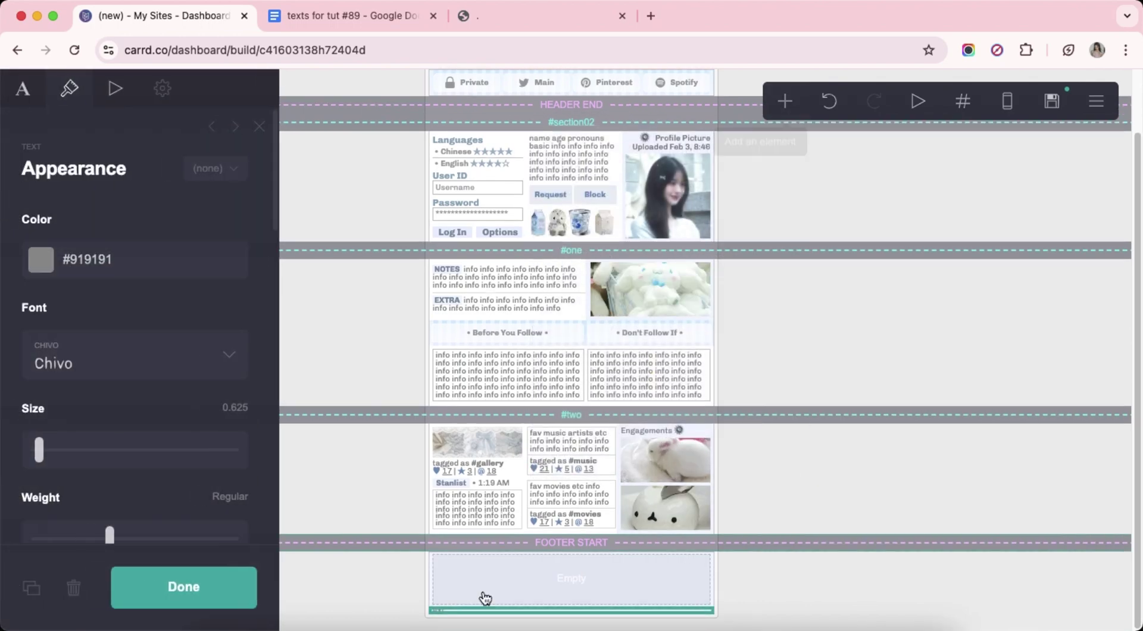
{"action": "scroll", "coordinate": [518, 582], "scroll_direction": "up", "scroll_amount": 2}
{"action": "left_click", "coordinate": [336, 16]}
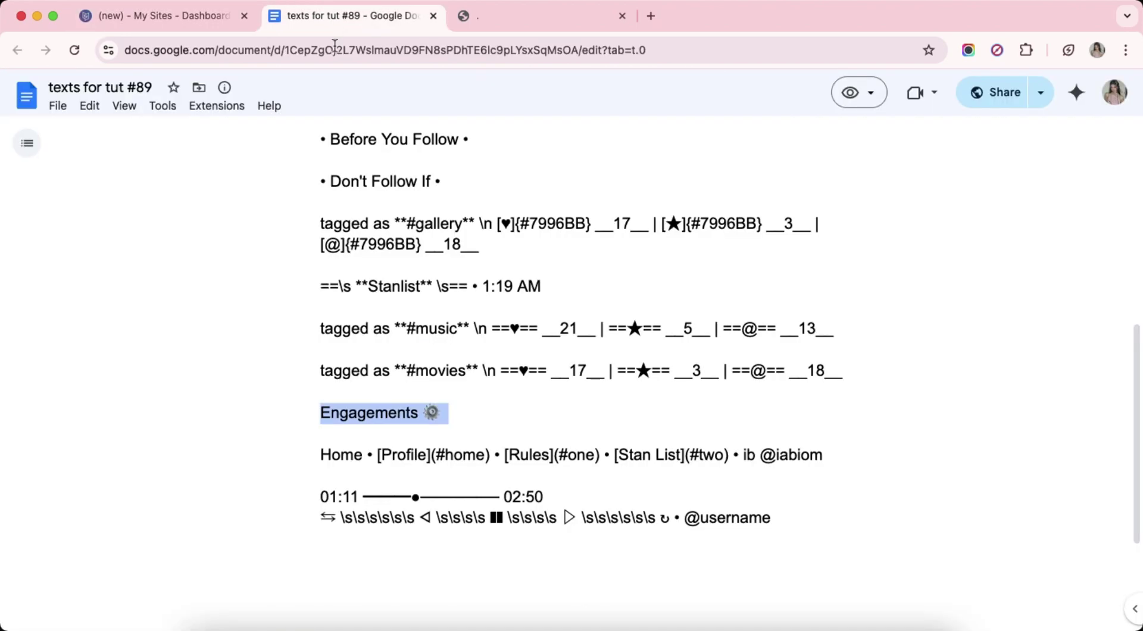
{"action": "triple_click", "coordinate": [379, 455]}
Return to the Carrd builder and replace the new text element's placeholder with the copied navigation line.
{"action": "left_click", "coordinate": [156, 27]}
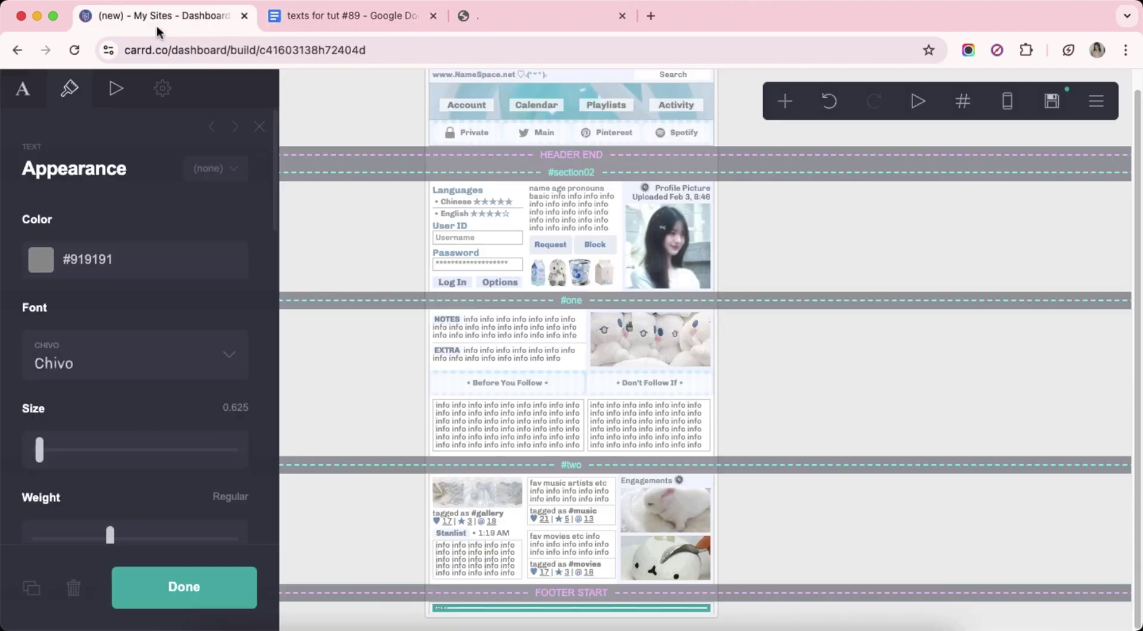
{"action": "left_click", "coordinate": [27, 105]}
{"action": "right_click", "coordinate": [72, 221]}
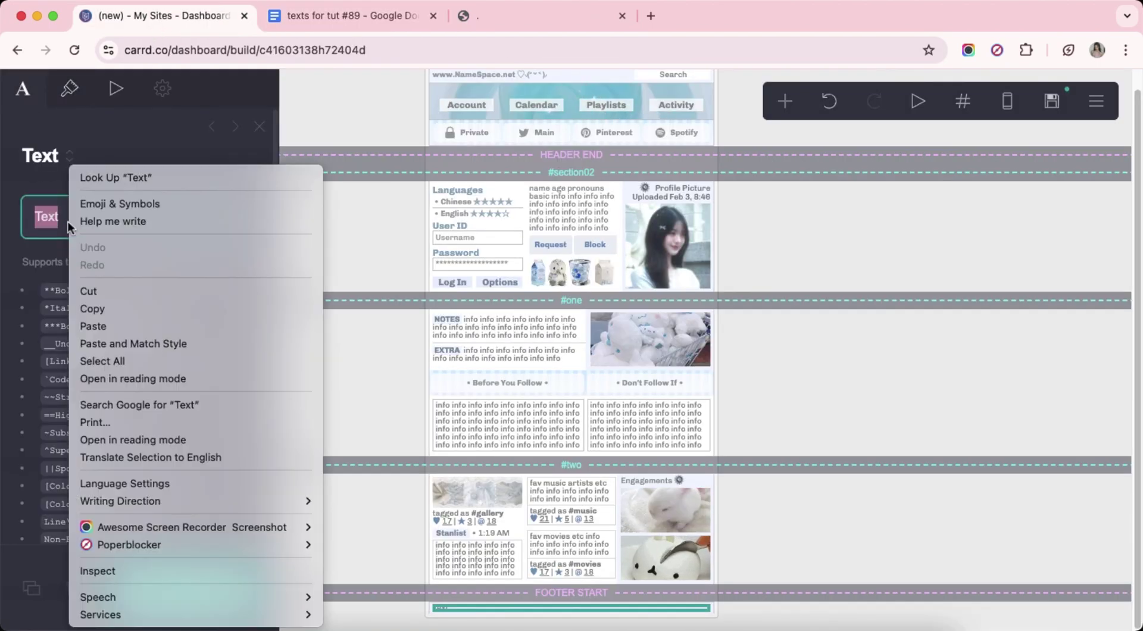
{"action": "left_click", "coordinate": [112, 323]}
Set the footer navigation text's color to #9E9E9E and its link hover color to transparent (#FF000000).
{"action": "left_click", "coordinate": [69, 88]}
{"action": "left_click", "coordinate": [154, 260]}
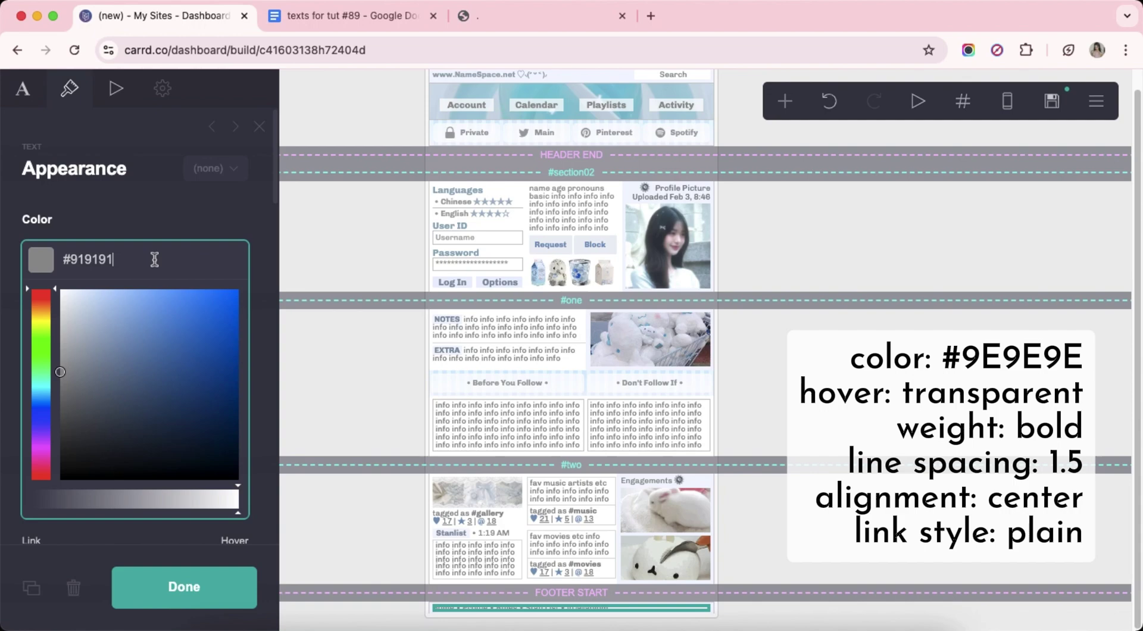
{"action": "type", "text": "#9E9E9E"}
{"action": "key", "text": "Return"}
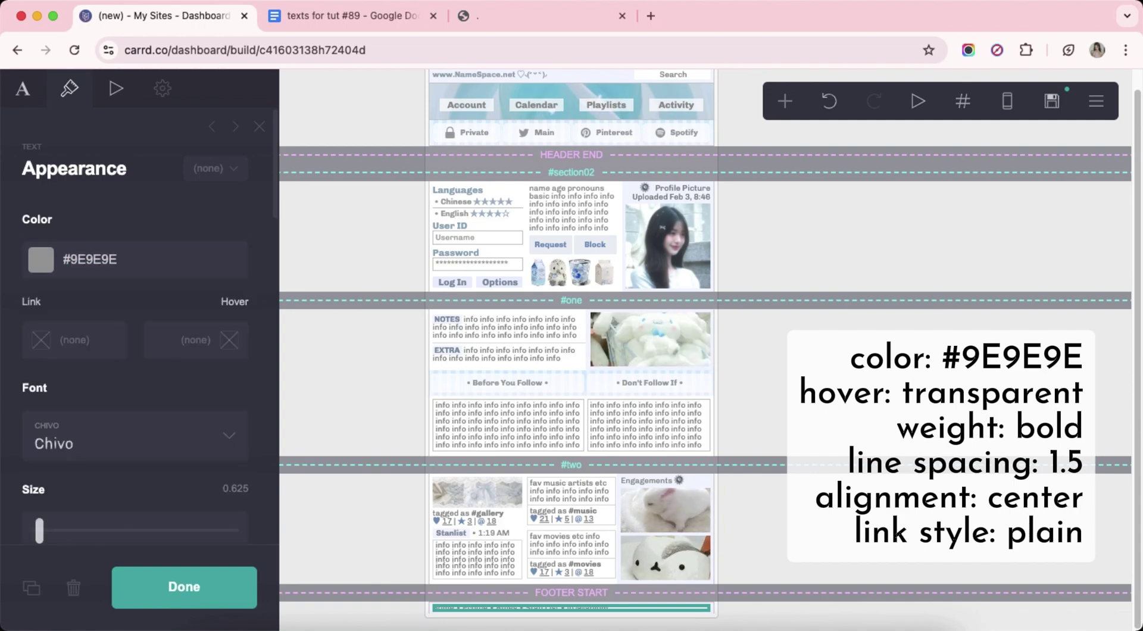
{"action": "left_click", "coordinate": [196, 346]}
{"action": "key", "text": "Return"}
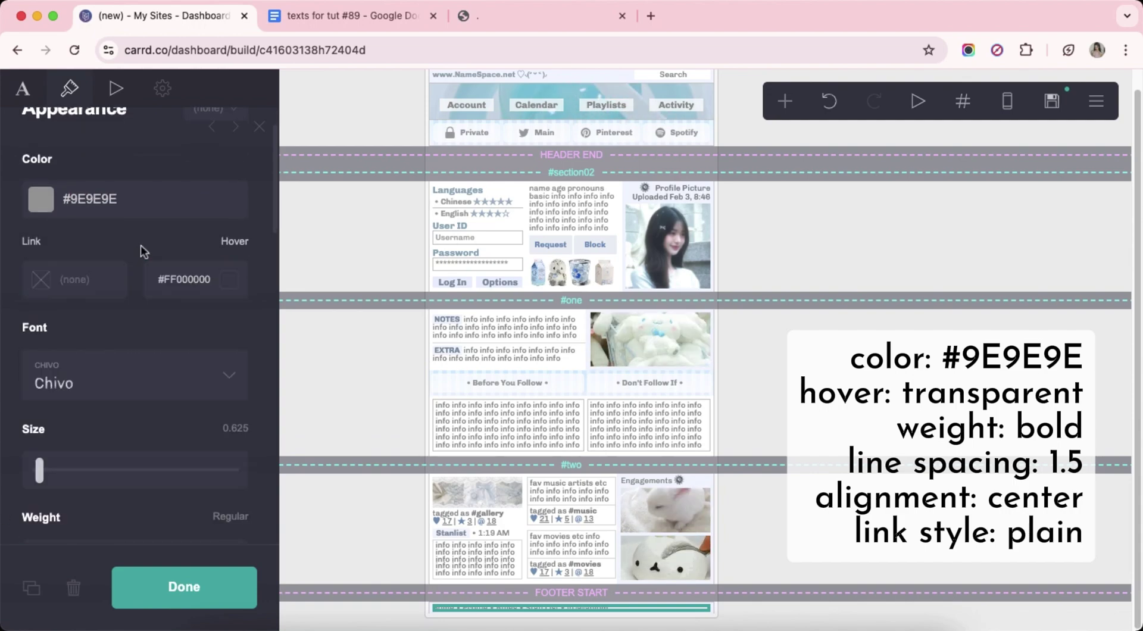
Set the footer navigation text's weight to Bold and its line spacing to 1.5.
{"action": "scroll", "coordinate": [141, 255], "scroll_direction": "down", "scroll_amount": 5}
{"action": "left_click", "coordinate": [188, 357]}
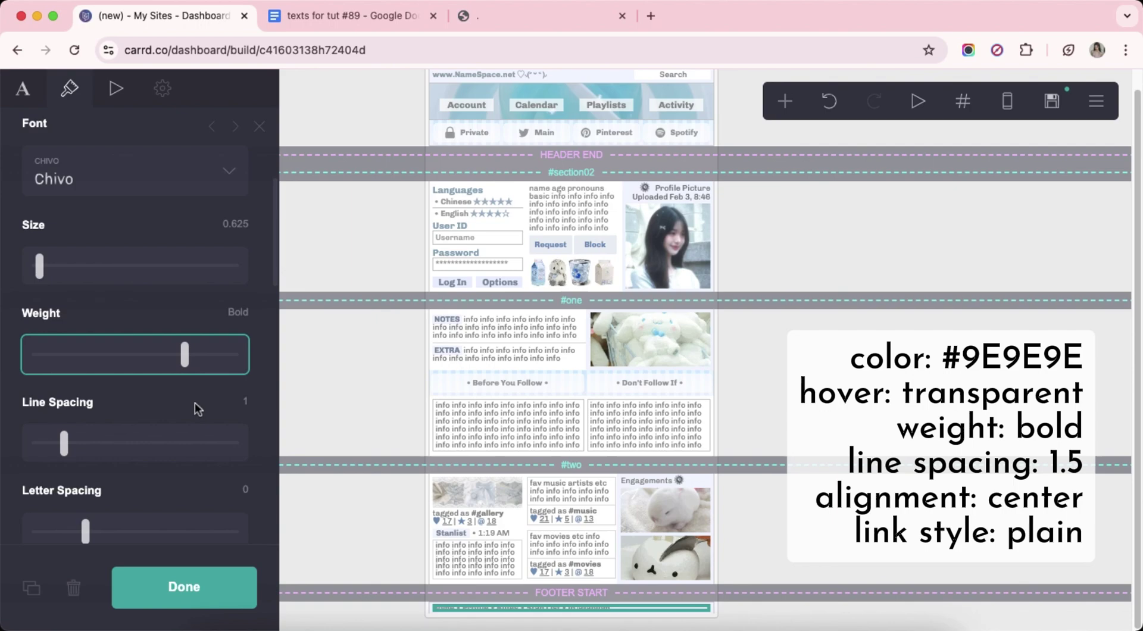
{"action": "scroll", "coordinate": [229, 400], "scroll_direction": "down", "scroll_amount": 1}
{"action": "left_click", "coordinate": [241, 352]}
{"action": "type", "text": ".5"}
{"action": "key", "text": "Return"}
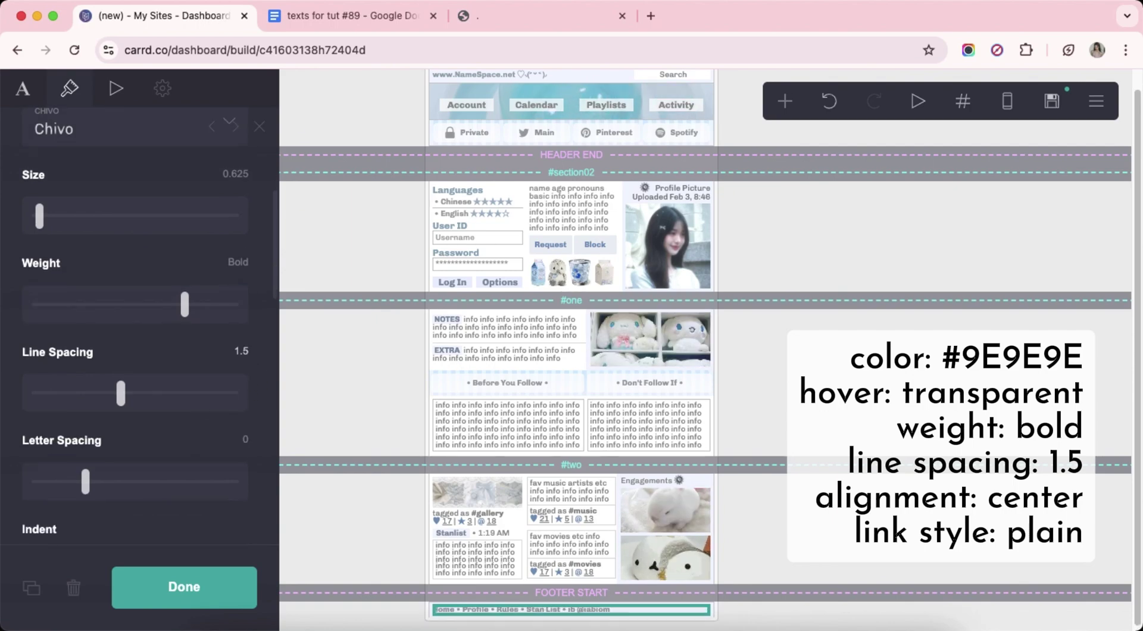
Set the footer navigation text's alignment to Center and link style to Plain, and close its settings.
{"action": "scroll", "coordinate": [147, 341], "scroll_direction": "down", "scroll_amount": 10}
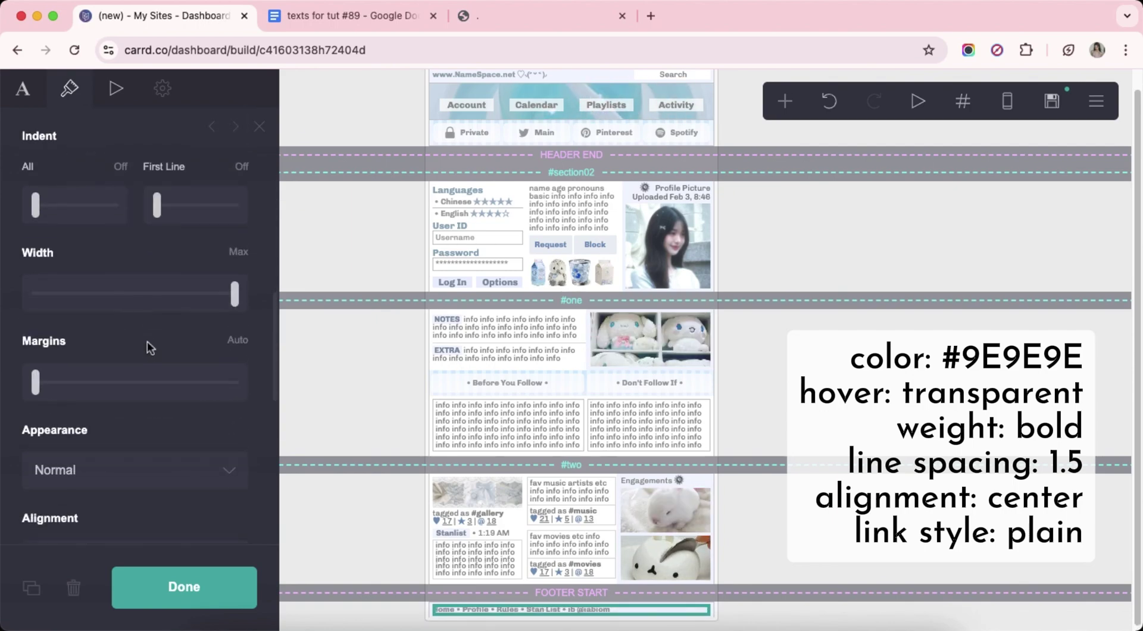
{"action": "scroll", "coordinate": [119, 357], "scroll_direction": "down", "scroll_amount": 3}
{"action": "left_click", "coordinate": [84, 360]}
{"action": "left_click", "coordinate": [73, 383]}
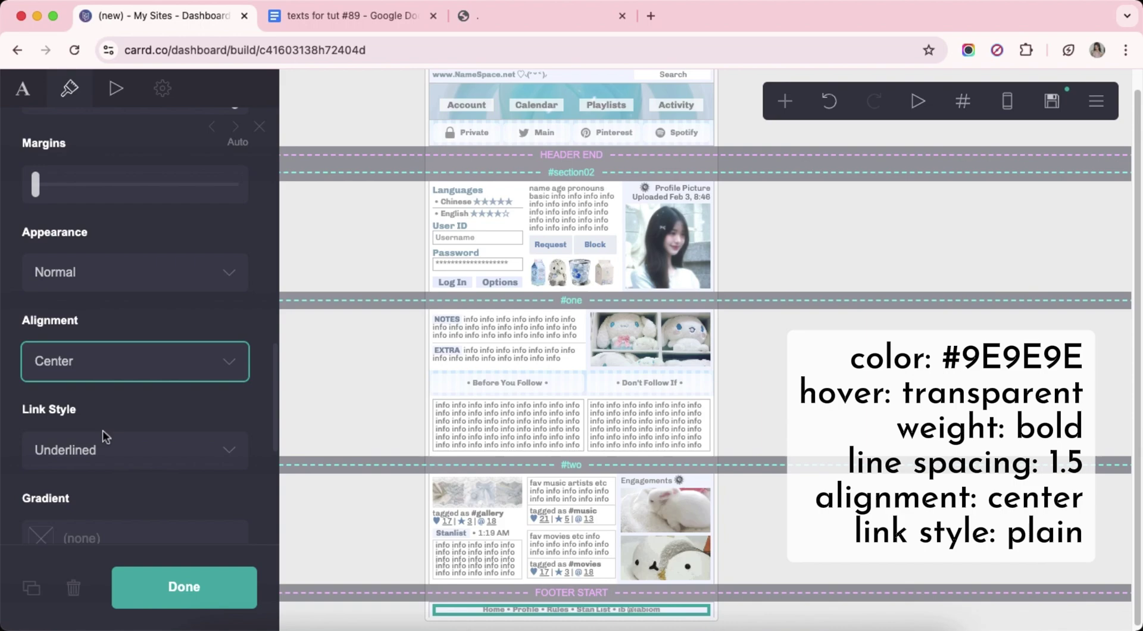
{"action": "left_click", "coordinate": [89, 450]}
{"action": "left_click", "coordinate": [86, 471]}
{"action": "scroll", "coordinate": [155, 463], "scroll_direction": "down", "scroll_amount": 5}
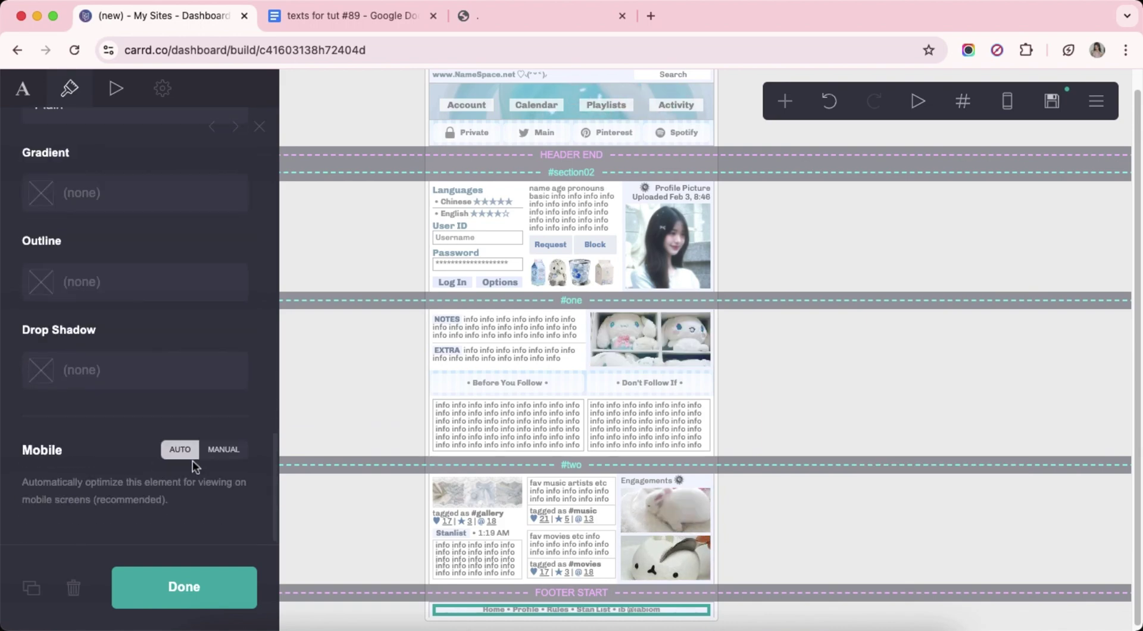
{"action": "left_click", "coordinate": [802, 520]}
Add a container below the footer navigation container and set its type to Columns.
{"action": "left_click", "coordinate": [784, 101]}
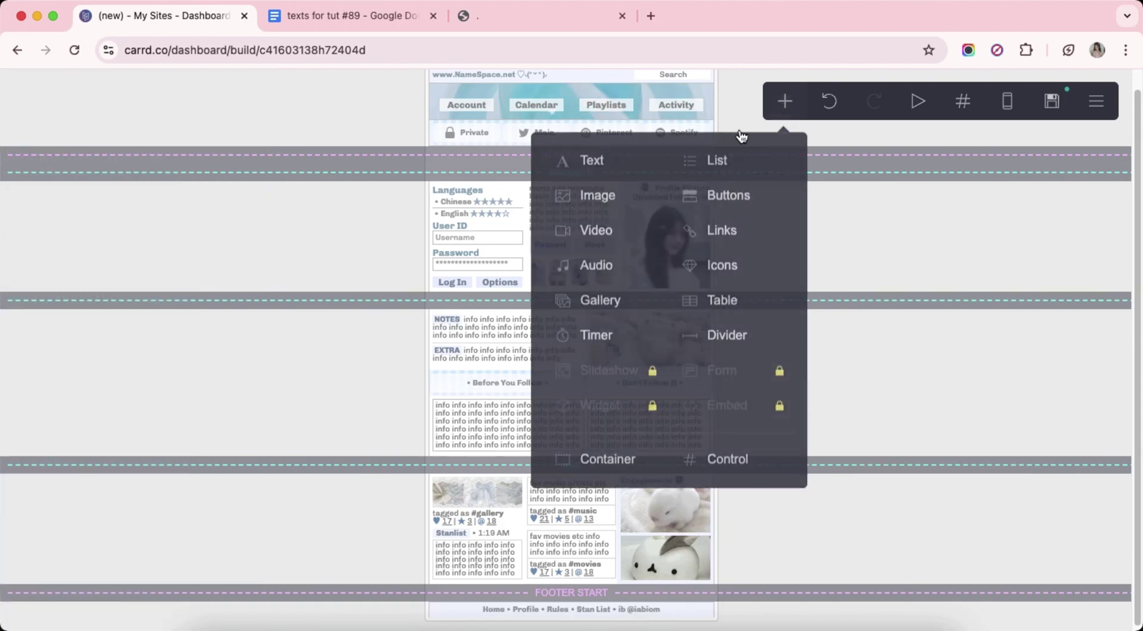
{"action": "left_click", "coordinate": [589, 460]}
{"action": "left_click", "coordinate": [24, 89]}
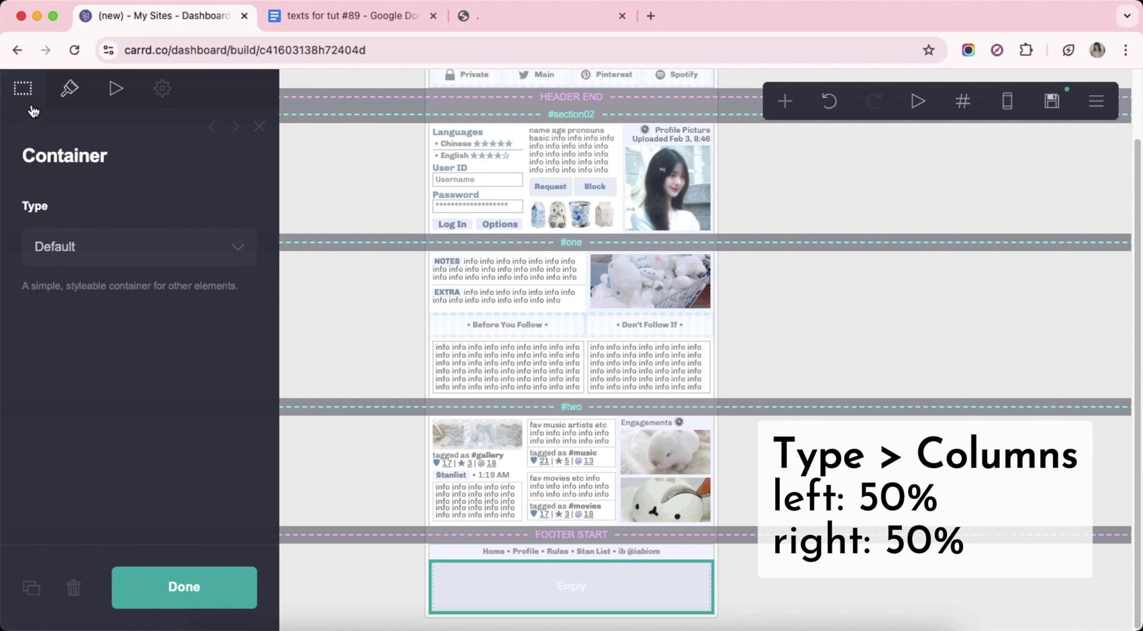
{"action": "left_click", "coordinate": [92, 250]}
{"action": "left_click", "coordinate": [95, 263]}
Set the columns container's vertical padding to 0.25 and its gutters to 0.125.
{"action": "left_click", "coordinate": [81, 93]}
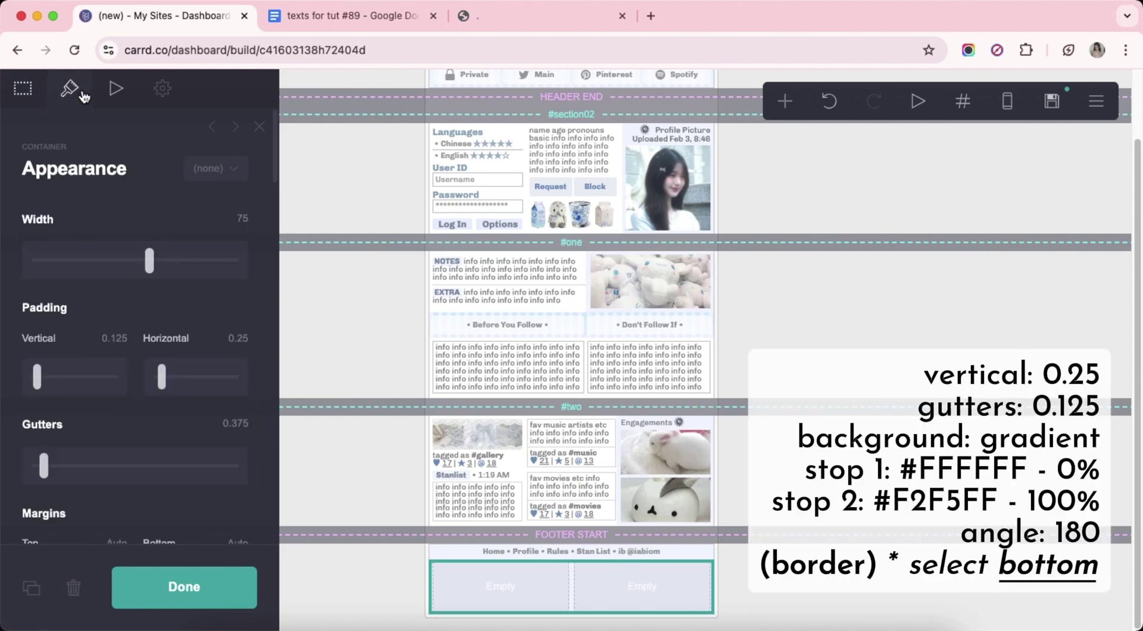
{"action": "type", "text": "0.25"}
{"action": "key", "text": "Return"}
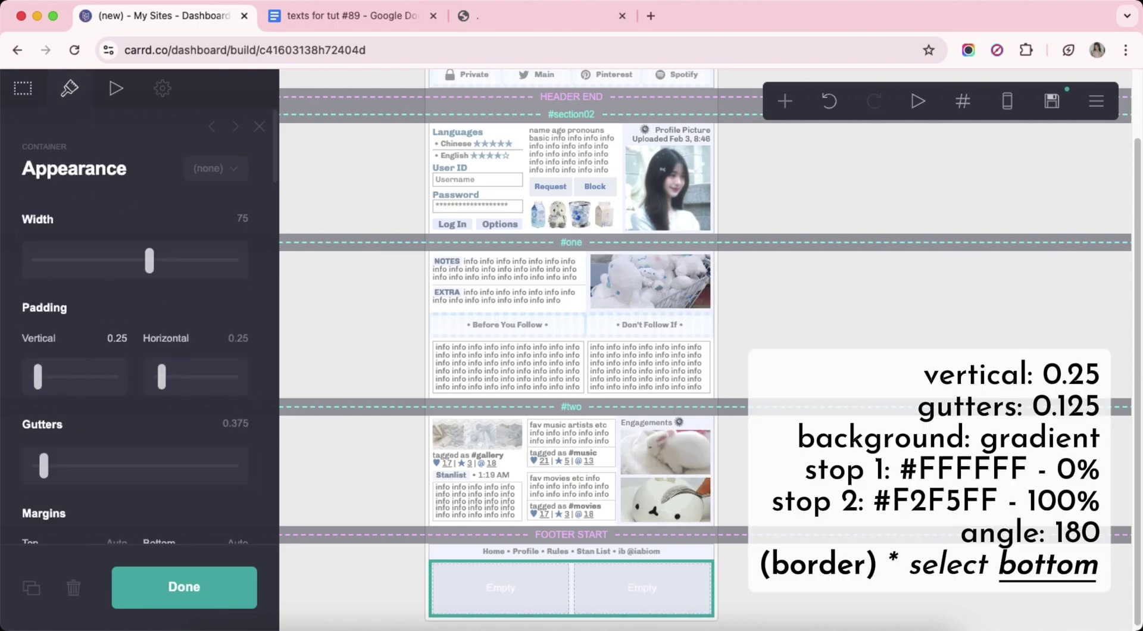
{"action": "type", "text": ".1"}
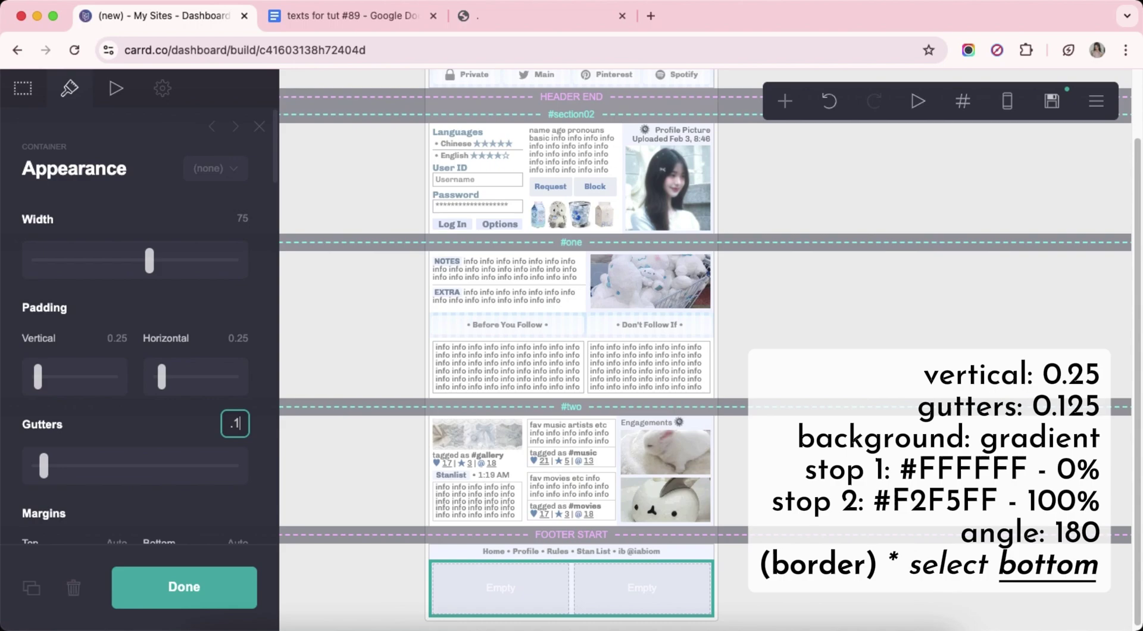
{"action": "type", "text": "25"}
{"action": "key", "text": "Return"}
Give the columns container a gradient background with Stop #1 at 0%, Stop #2 at 100% and an angle of 180°.
{"action": "scroll", "coordinate": [137, 328], "scroll_direction": "down", "scroll_amount": 10}
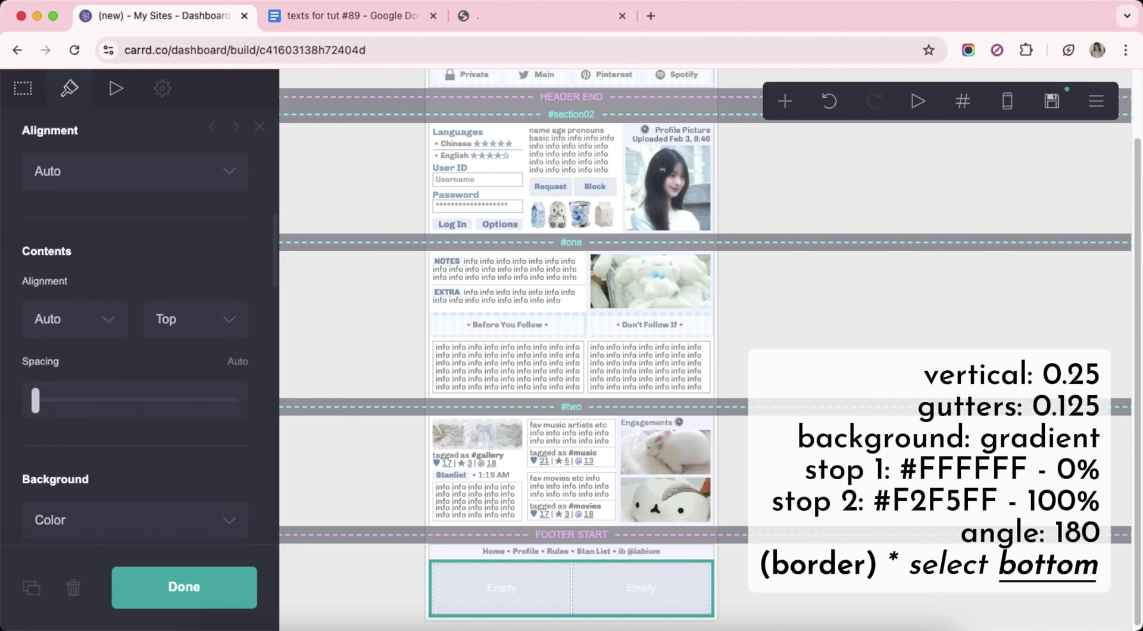
{"action": "scroll", "coordinate": [125, 383], "scroll_direction": "down", "scroll_amount": 5}
{"action": "left_click", "coordinate": [106, 335]}
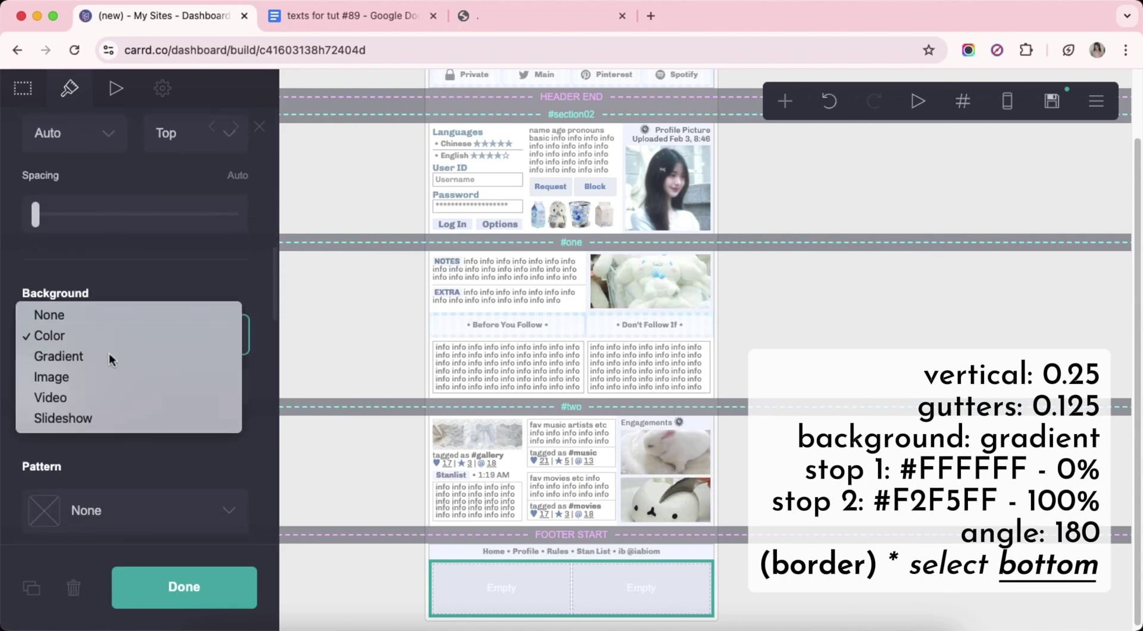
{"action": "left_click", "coordinate": [109, 352]}
{"action": "scroll", "coordinate": [149, 420], "scroll_direction": "down", "scroll_amount": 3}
{"action": "scroll", "coordinate": [149, 419], "scroll_direction": "down", "scroll_amount": 3}
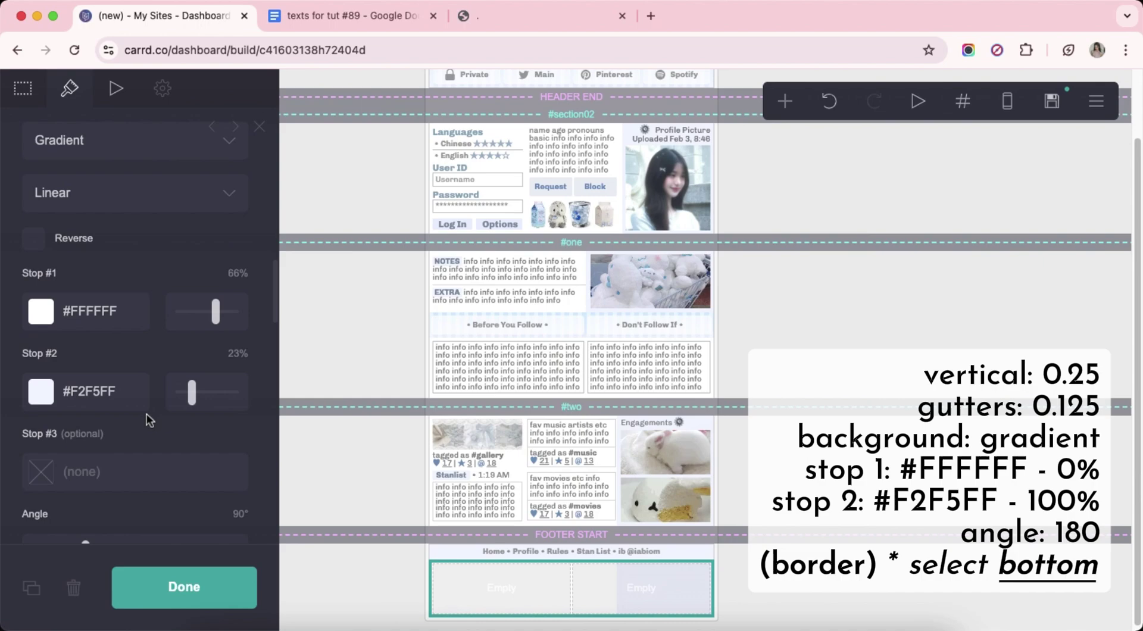
{"action": "left_click", "coordinate": [178, 271]}
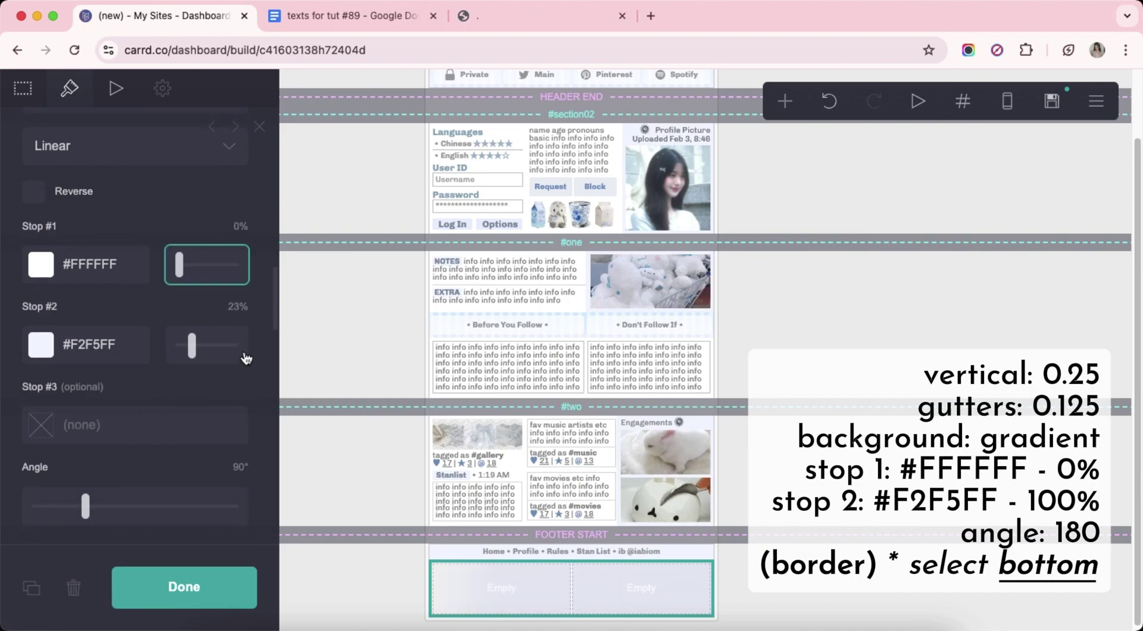
{"action": "scroll", "coordinate": [253, 410], "scroll_direction": "down", "scroll_amount": 1}
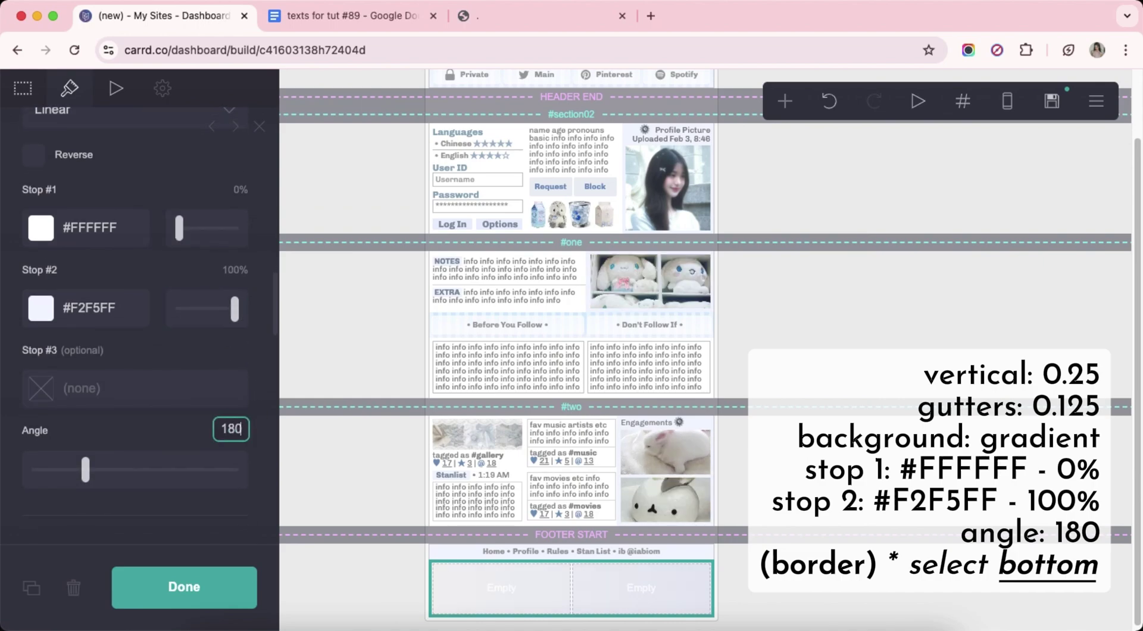
Enable the bottom border on the columns container and close its settings.
{"action": "scroll", "coordinate": [180, 397], "scroll_direction": "down", "scroll_amount": 10}
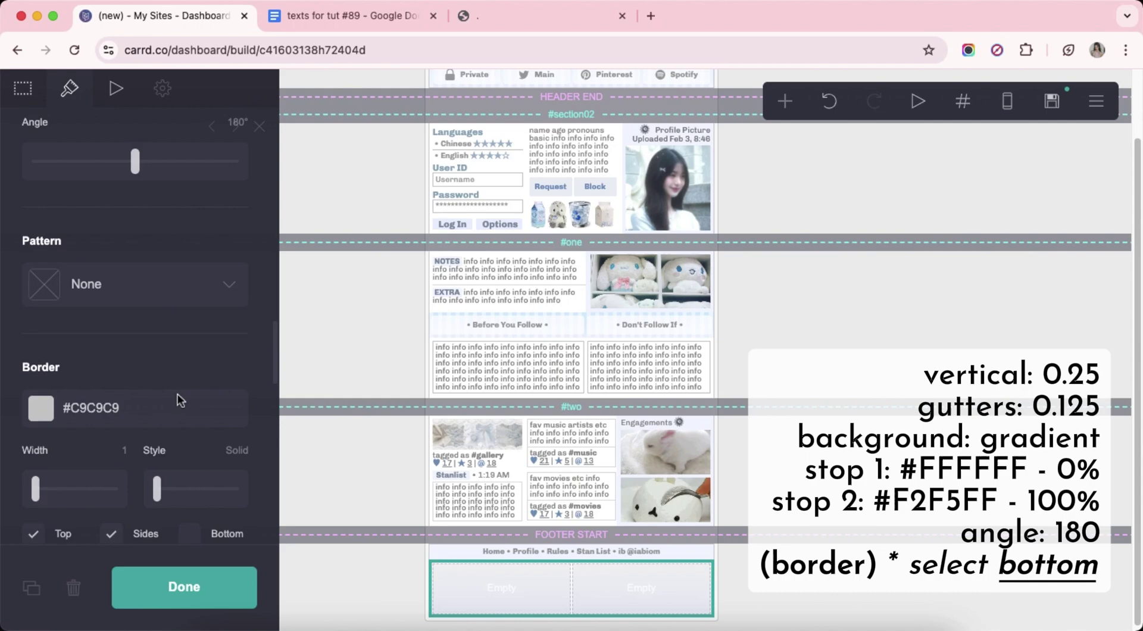
{"action": "scroll", "coordinate": [238, 470], "scroll_direction": "down", "scroll_amount": 1}
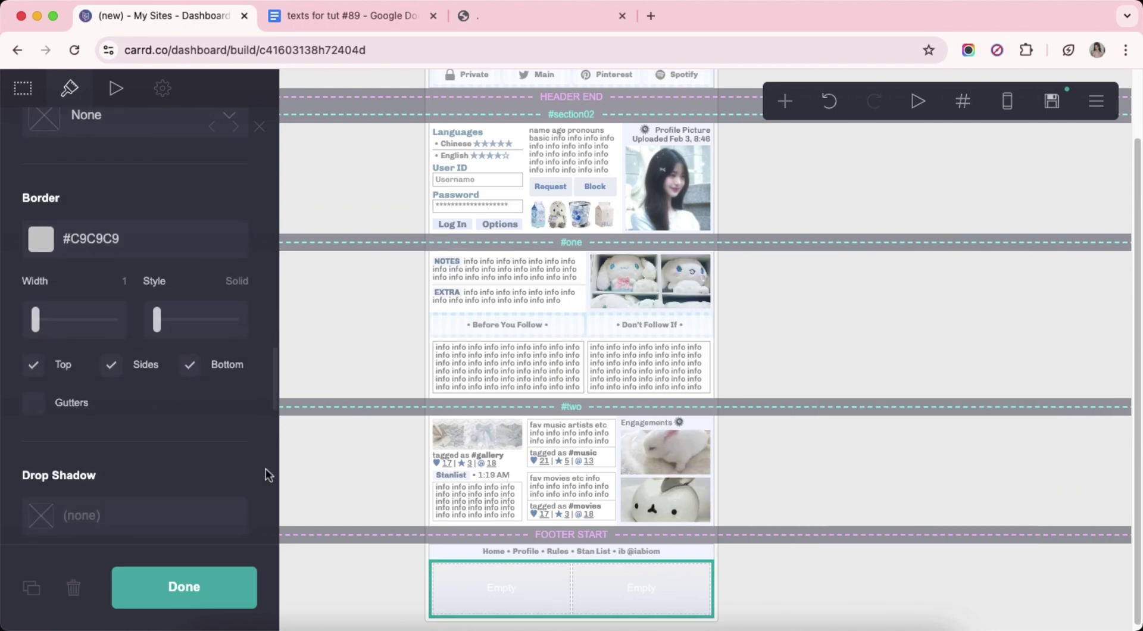
{"action": "left_click", "coordinate": [785, 580]}
Add a text element to the footer's first column and copy the two-line 01:11–02:50 music player text from the Google Docs document.
{"action": "left_click", "coordinate": [785, 101]}
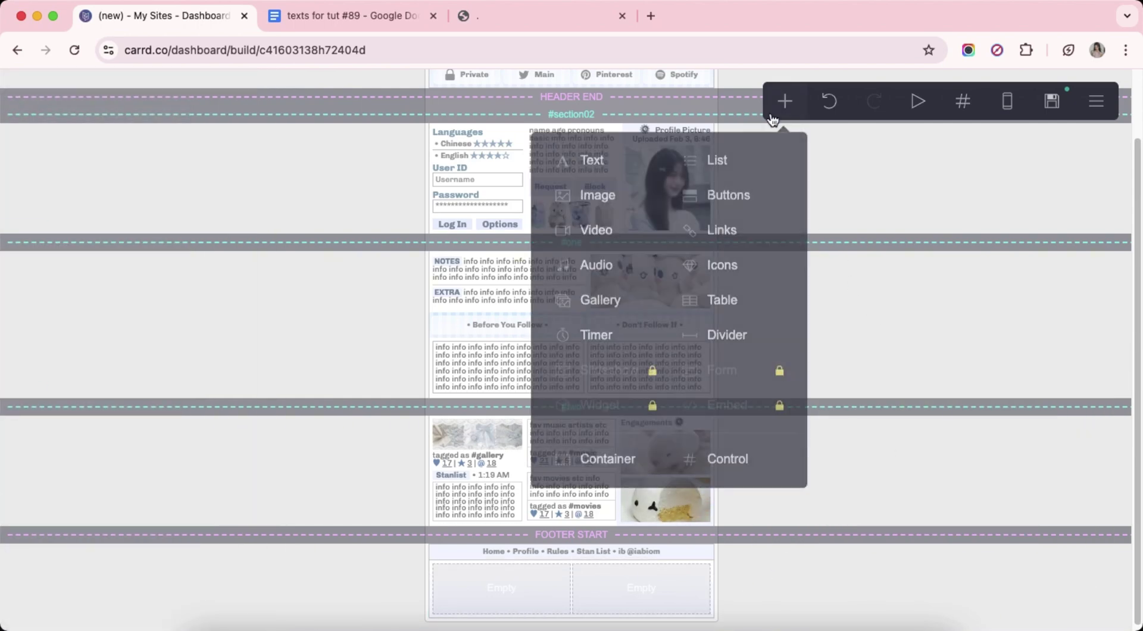
{"action": "left_click", "coordinate": [564, 160]}
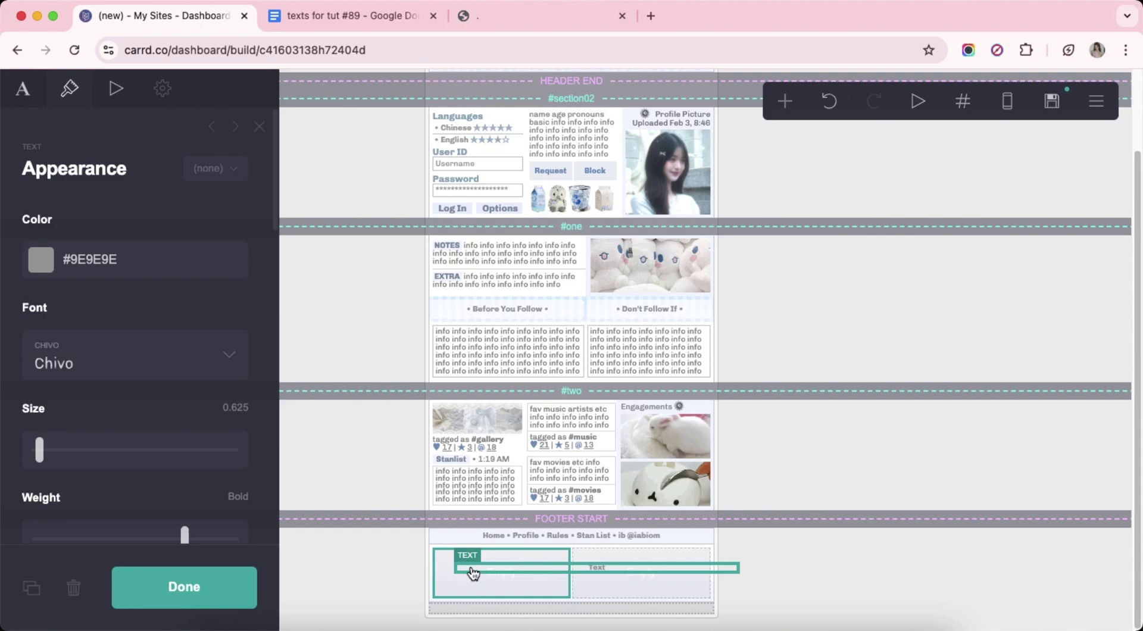
{"action": "left_click", "coordinate": [351, 16]}
{"action": "left_click_drag", "start_coordinate": [322, 495], "coordinate": [686, 523]}
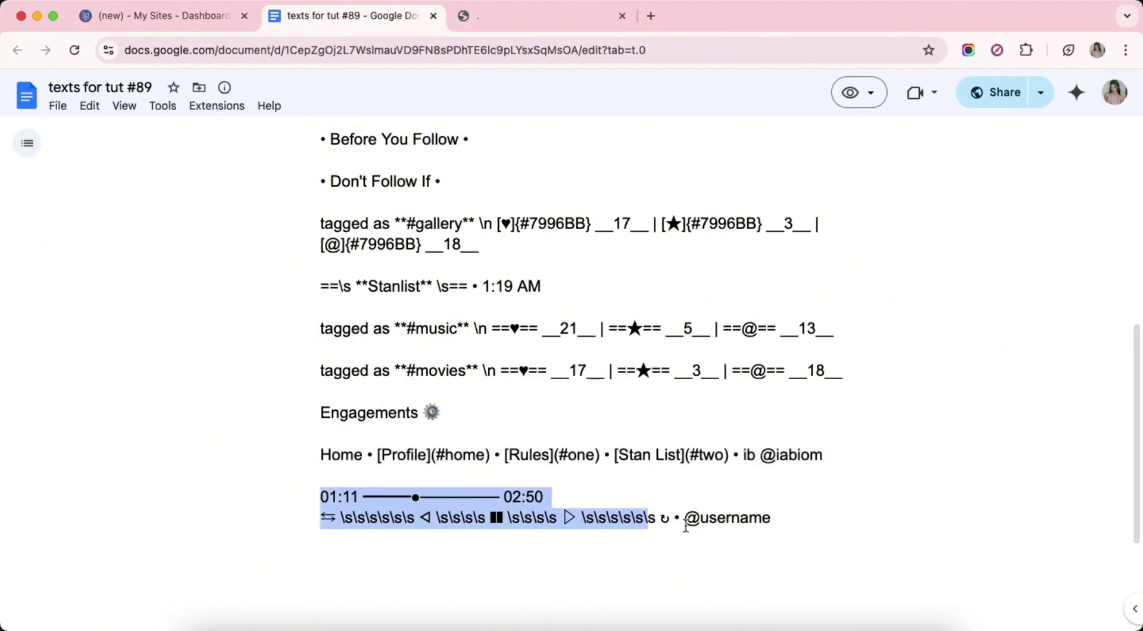
{"action": "right_click", "coordinate": [703, 505]}
{"action": "left_click", "coordinate": [738, 518]}
Return to the Carrd builder and replace the first column's placeholder text with the copied music player lines.
{"action": "left_click", "coordinate": [161, 16]}
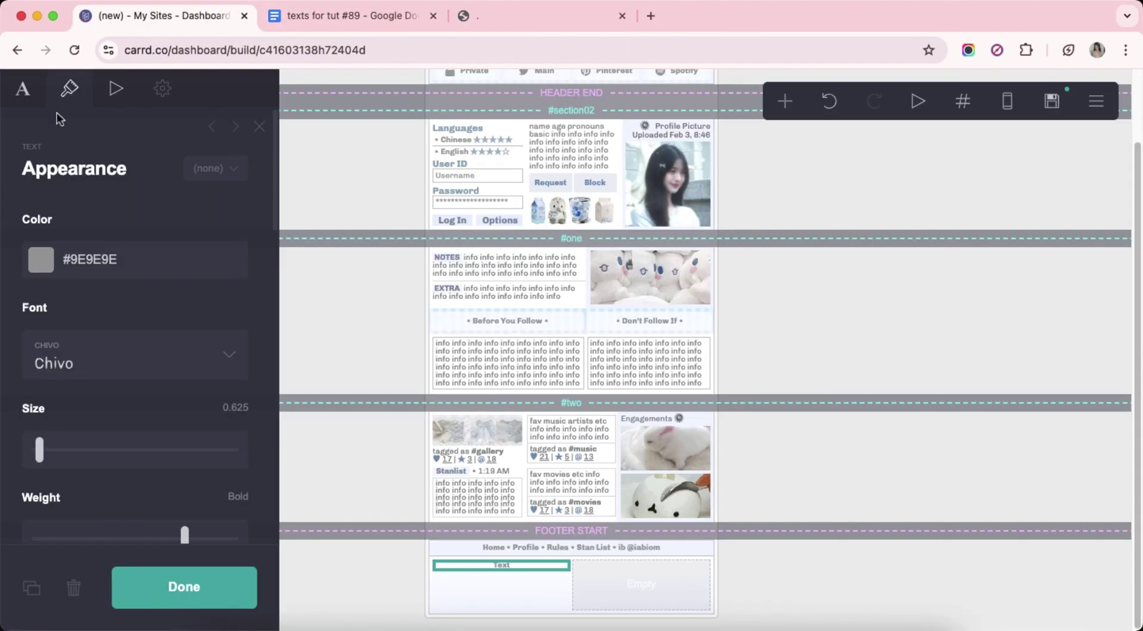
{"action": "left_click", "coordinate": [22, 88]}
{"action": "left_click", "coordinate": [66, 215]}
{"action": "right_click", "coordinate": [71, 220]}
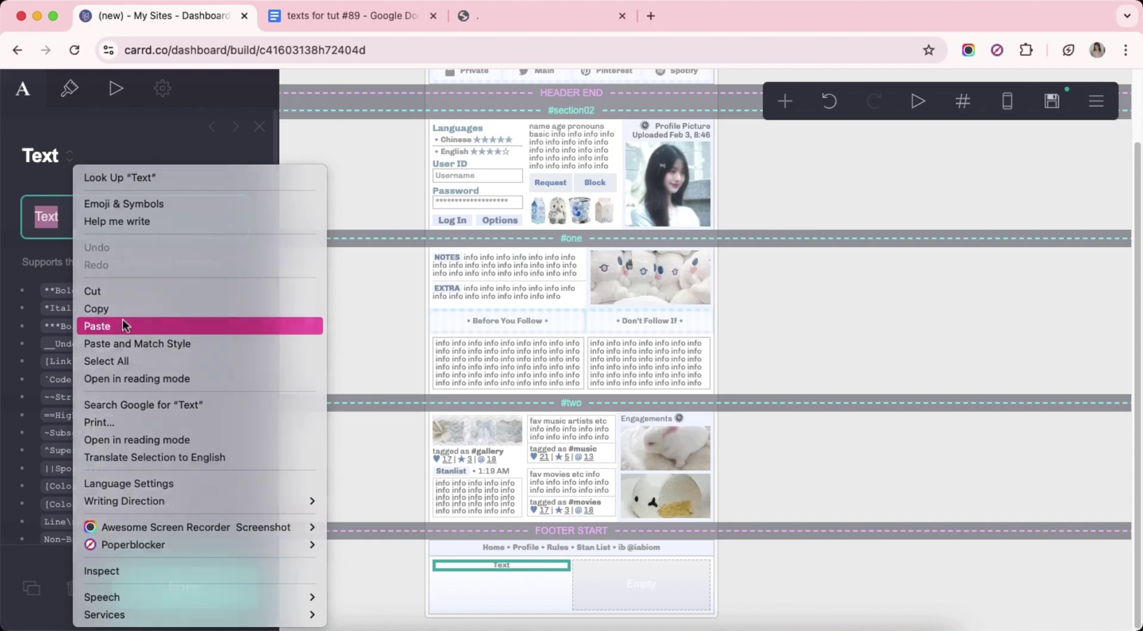
{"action": "left_click", "coordinate": [189, 325]}
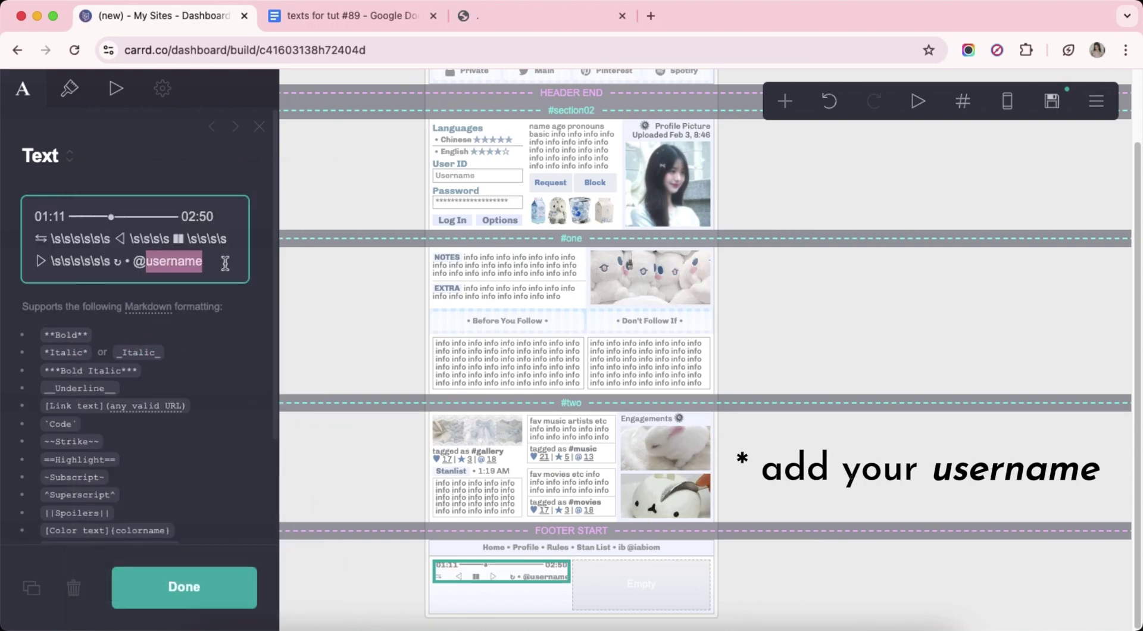
Set the music player text's color to #A8A8A8 and its line spacing to 1.25.
{"action": "left_click", "coordinate": [69, 88]}
{"action": "left_click", "coordinate": [144, 262]}
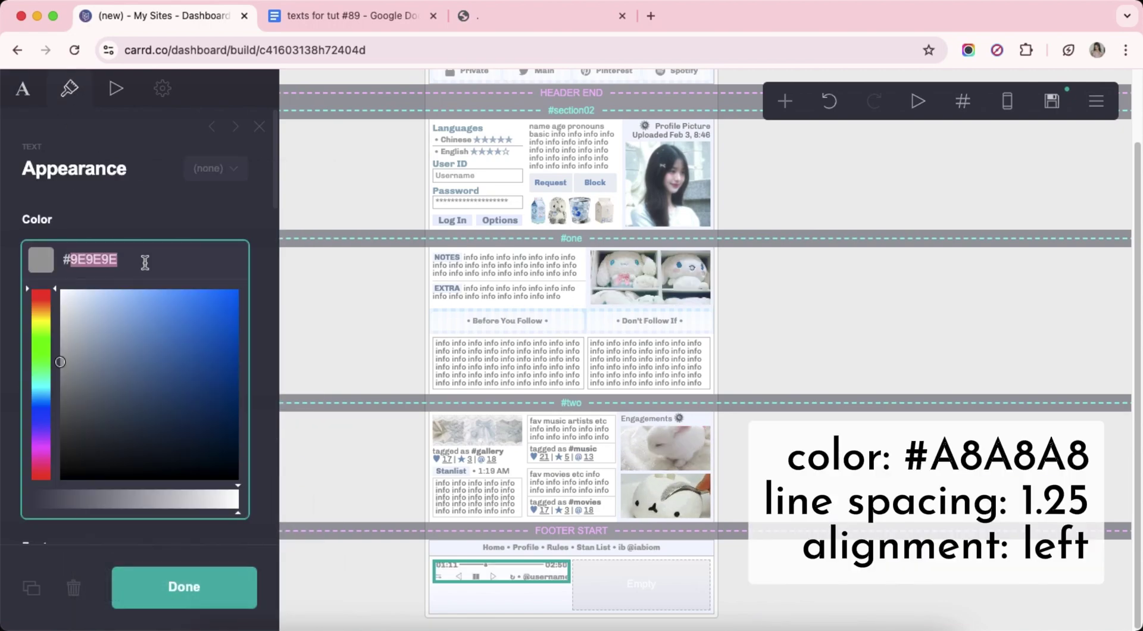
{"action": "key", "text": "Return"}
{"action": "scroll", "coordinate": [145, 263], "scroll_direction": "down", "scroll_amount": 5}
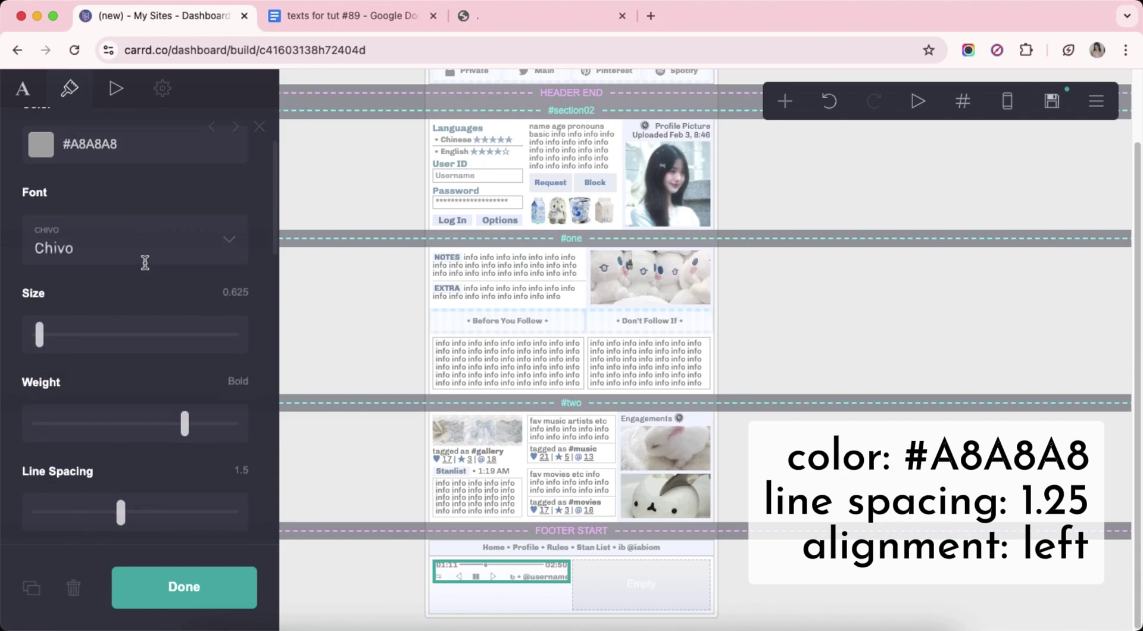
{"action": "type", "text": "1"}
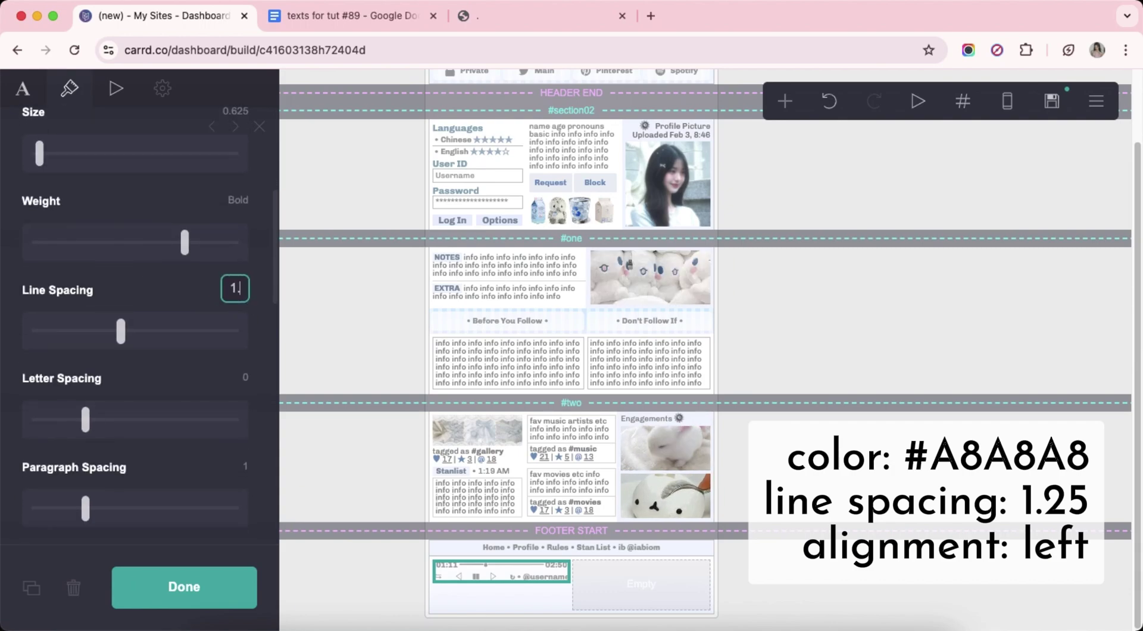
{"action": "type", "text": ".25"}
{"action": "key", "text": "Return"}
Align the music player text to the left and close its settings.
{"action": "scroll", "coordinate": [135, 338], "scroll_direction": "down", "scroll_amount": 7}
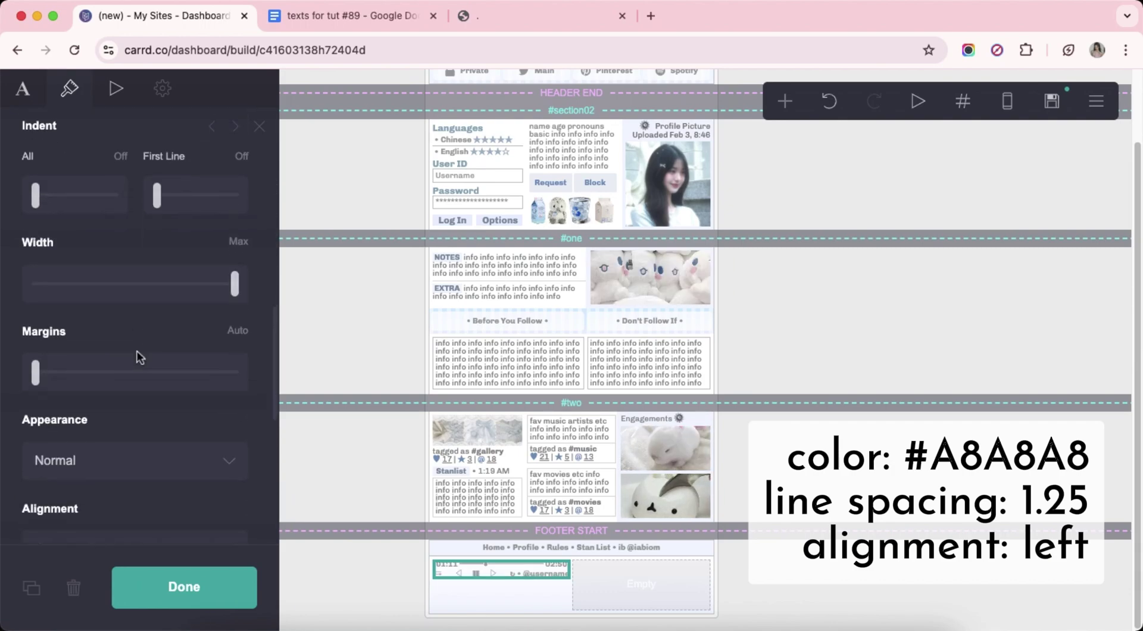
{"action": "scroll", "coordinate": [137, 357], "scroll_direction": "down", "scroll_amount": 4}
{"action": "left_click", "coordinate": [54, 372]}
{"action": "left_click", "coordinate": [72, 352]}
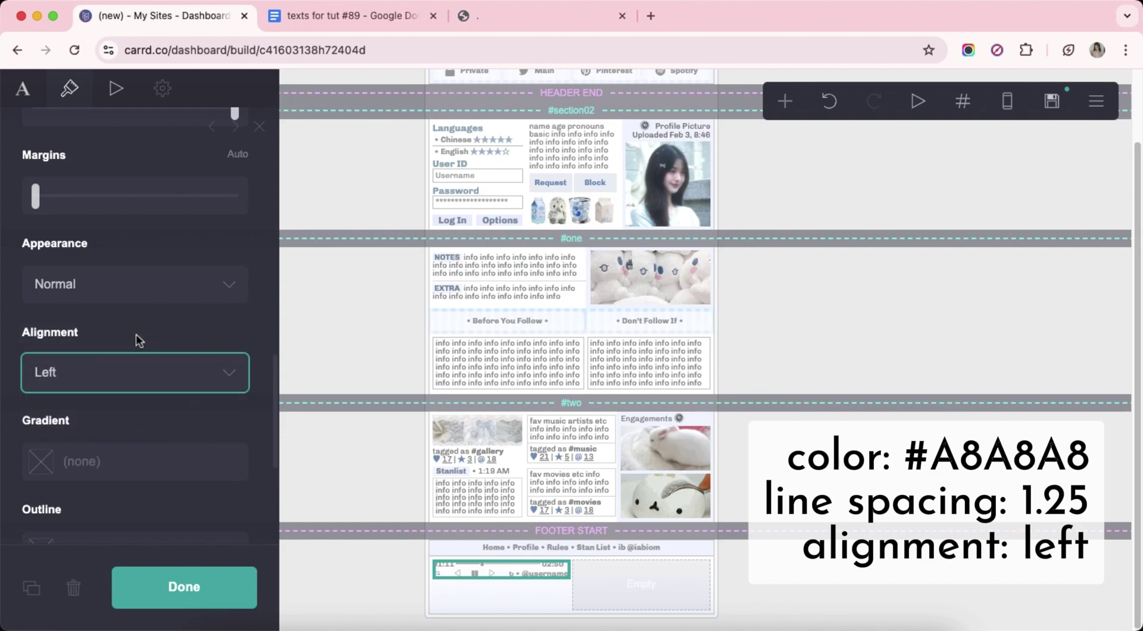
{"action": "scroll", "coordinate": [156, 423], "scroll_direction": "down", "scroll_amount": 5}
{"action": "left_click", "coordinate": [830, 591]}
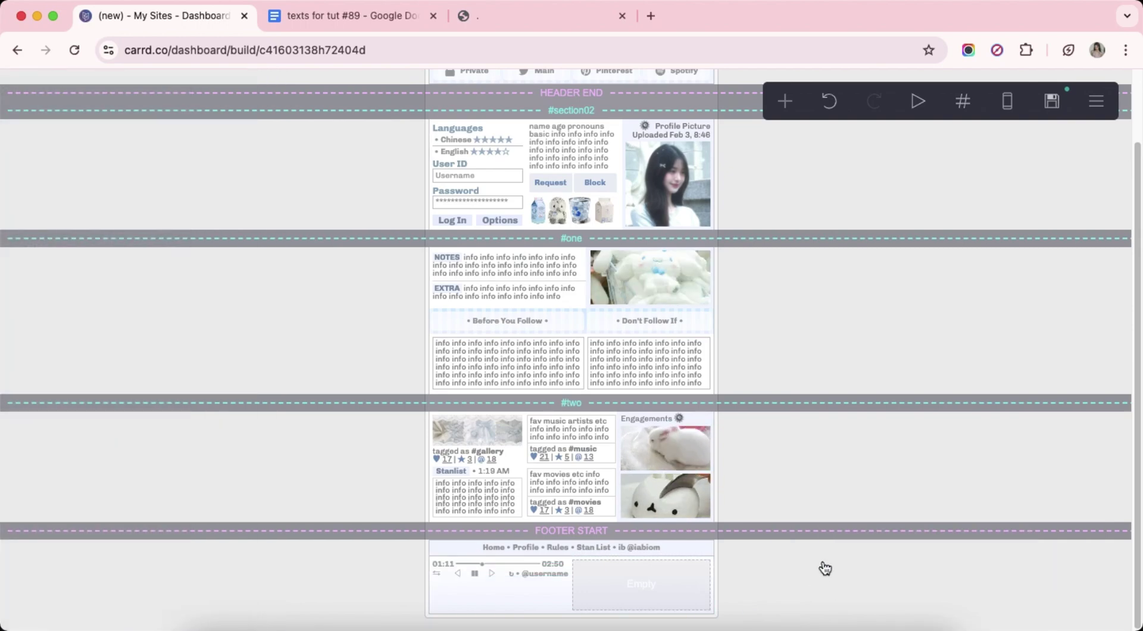
Add a buttons element to the footer's empty second column and style it as Outline with Icon + Label.
{"action": "left_click", "coordinate": [783, 101]}
{"action": "left_click", "coordinate": [744, 202]}
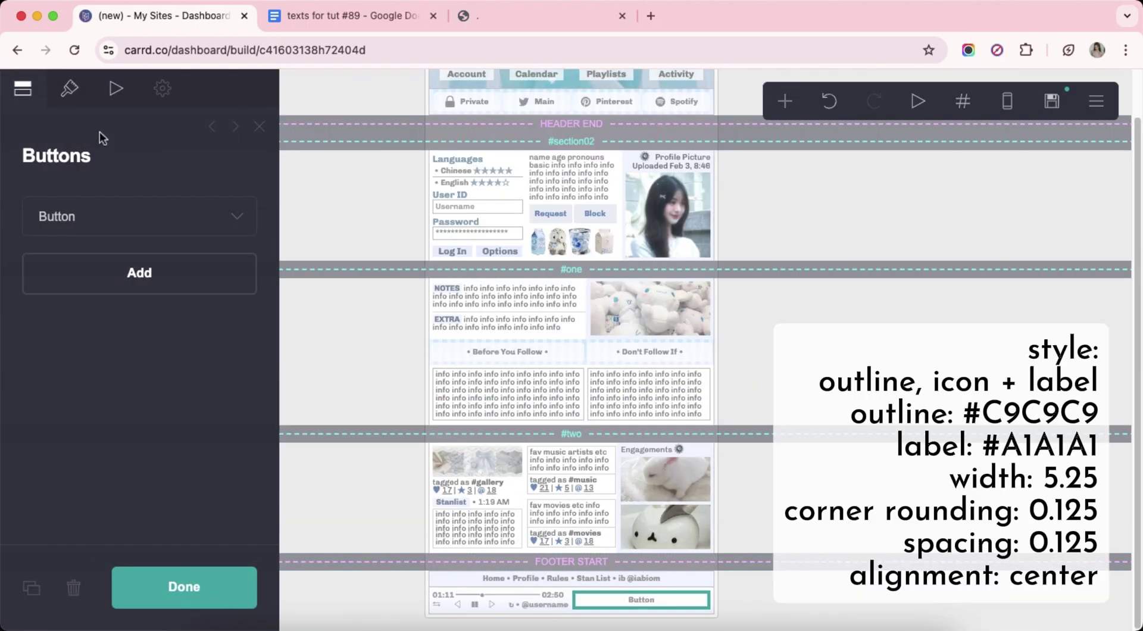
{"action": "left_click", "coordinate": [77, 96]}
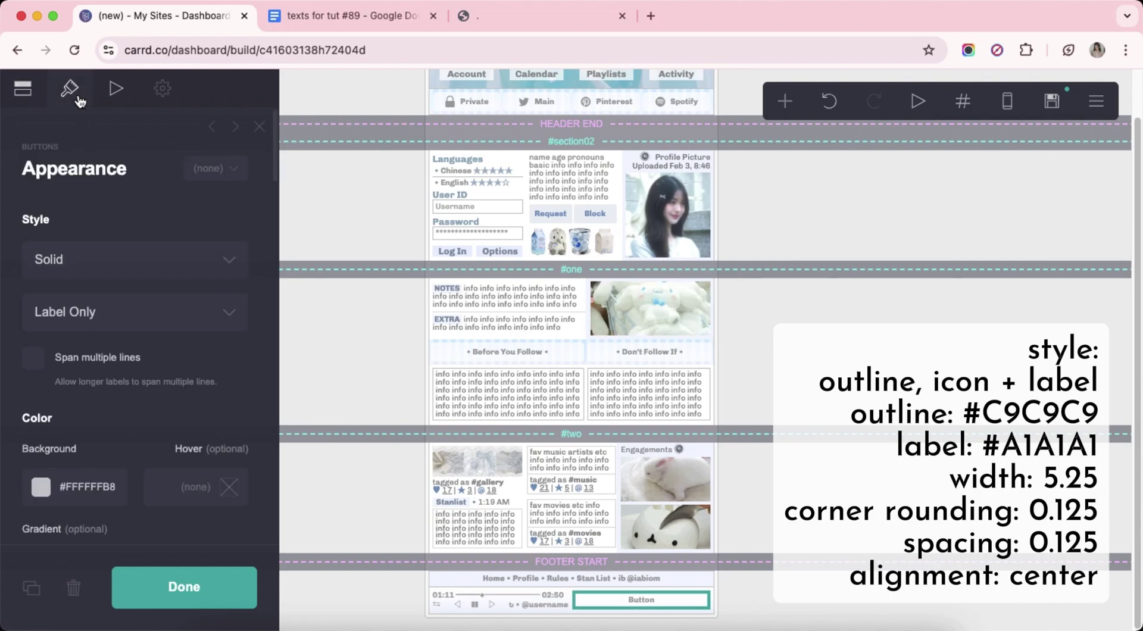
{"action": "left_click", "coordinate": [87, 259]}
{"action": "left_click", "coordinate": [89, 277]}
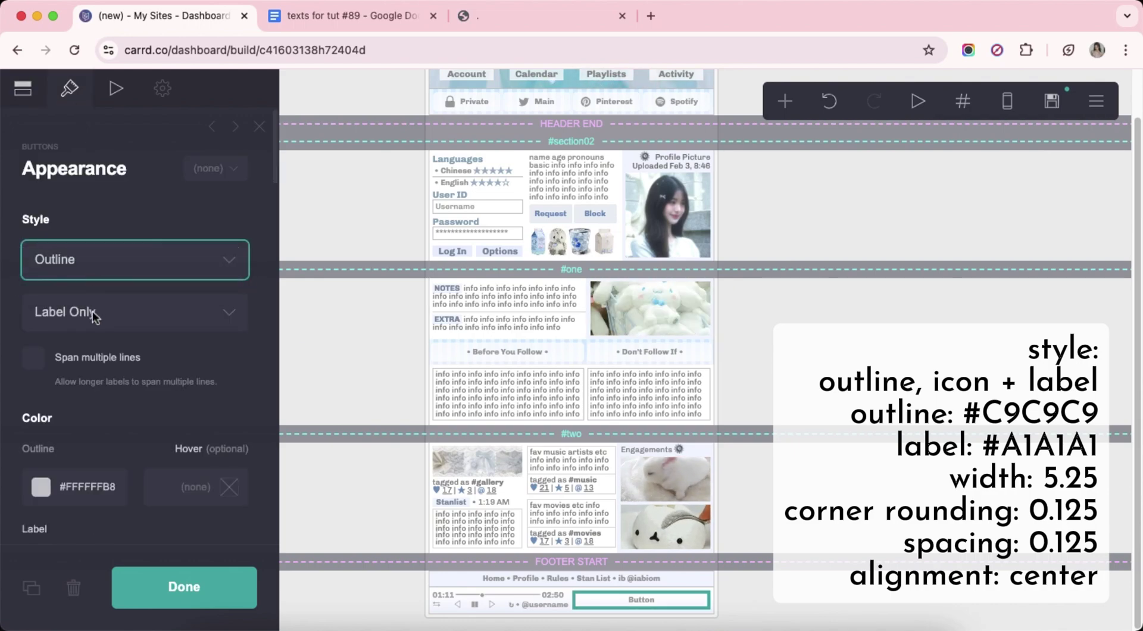
{"action": "left_click", "coordinate": [88, 311]}
{"action": "left_click", "coordinate": [95, 331]}
Set the footer buttons' outline color to #C9C9C9.
{"action": "scroll", "coordinate": [129, 418], "scroll_direction": "down", "scroll_amount": 4}
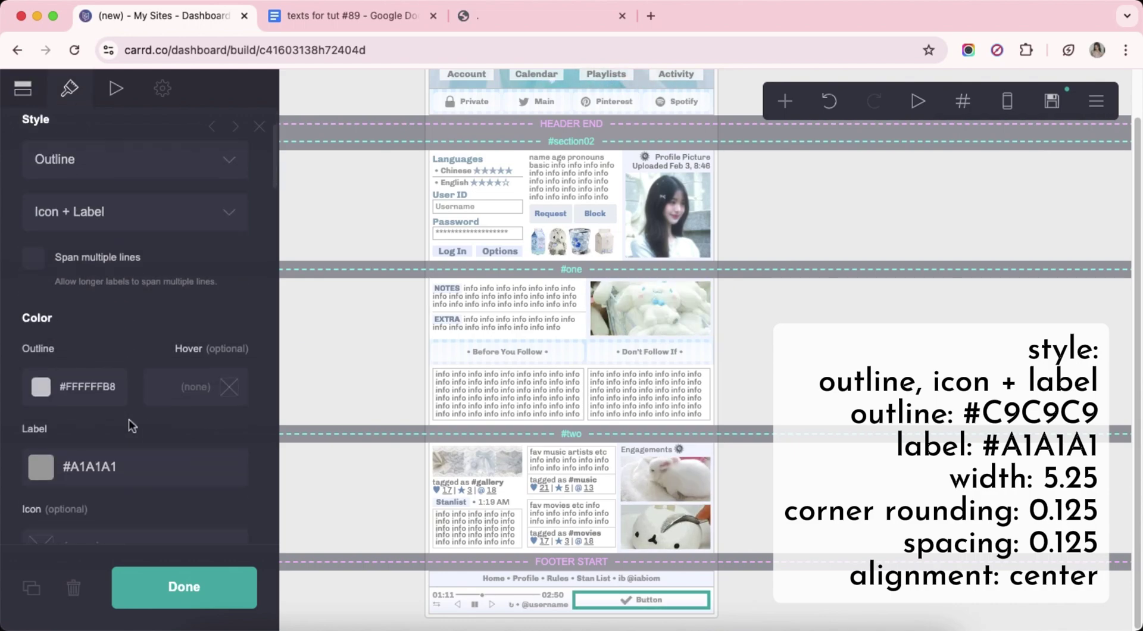
{"action": "left_click", "coordinate": [123, 286]}
{"action": "type", "text": "C9C9"}
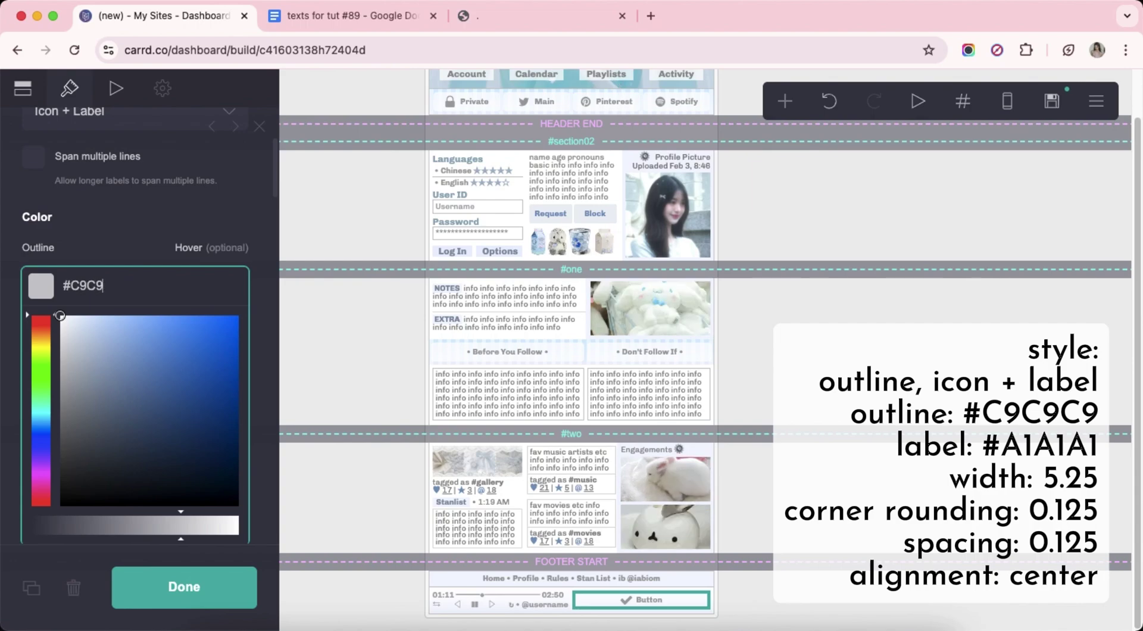
{"action": "type", "text": "C9"}
{"action": "key", "text": "Return"}
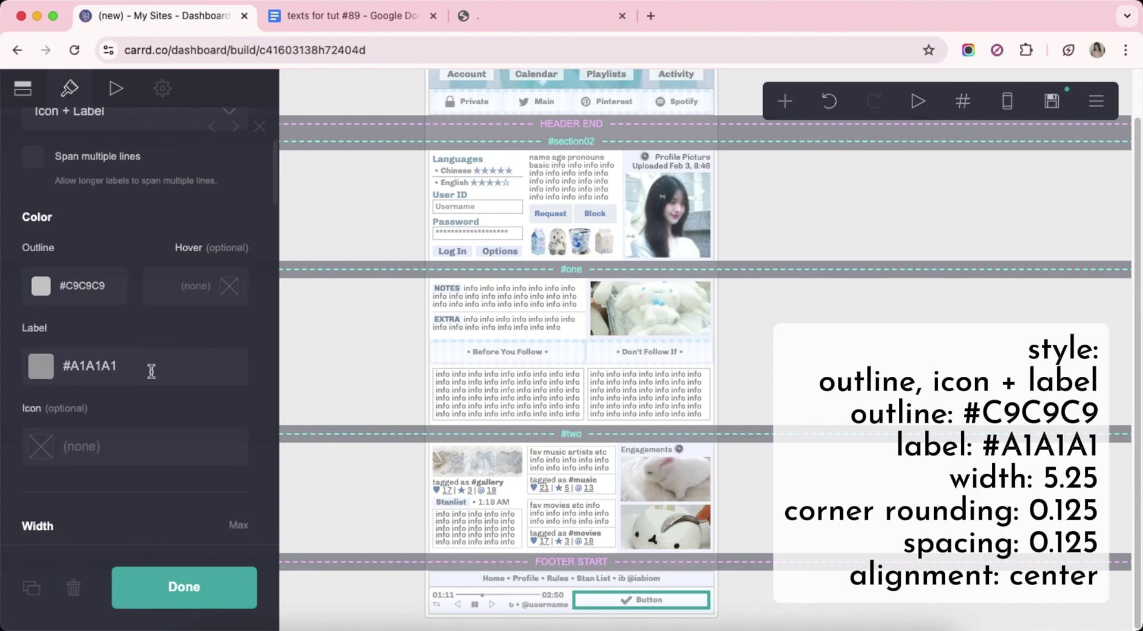
Set the footer buttons' width to 5.25 and corner rounding to 0.125.
{"action": "scroll", "coordinate": [152, 371], "scroll_direction": "down", "scroll_amount": 5}
{"action": "left_click", "coordinate": [244, 257]}
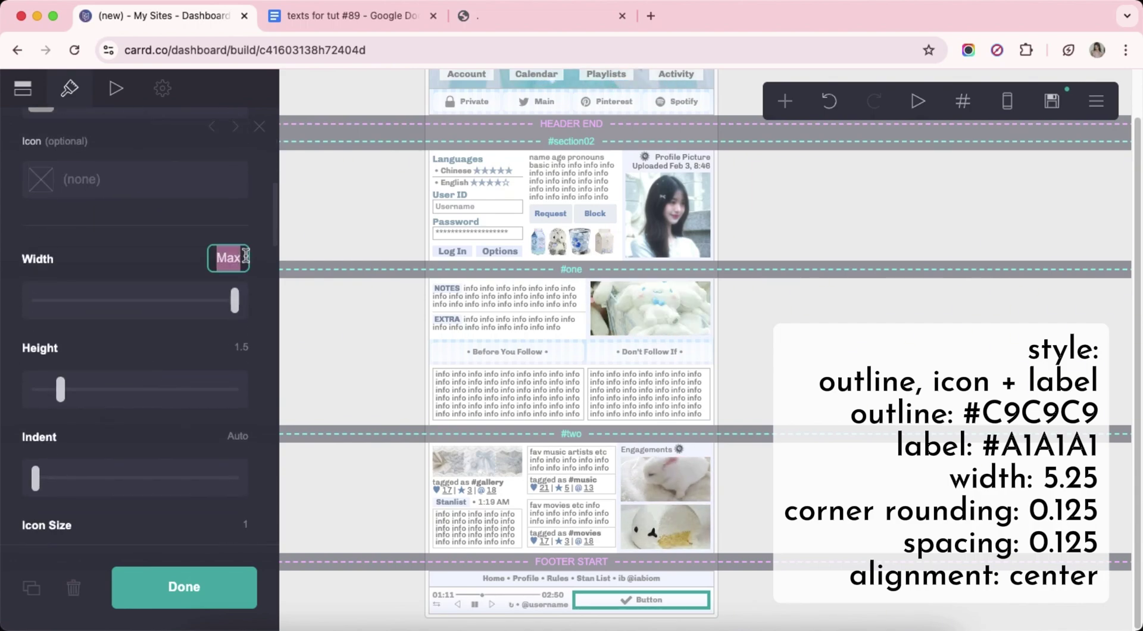
{"action": "scroll", "coordinate": [136, 325], "scroll_direction": "down", "scroll_amount": 5}
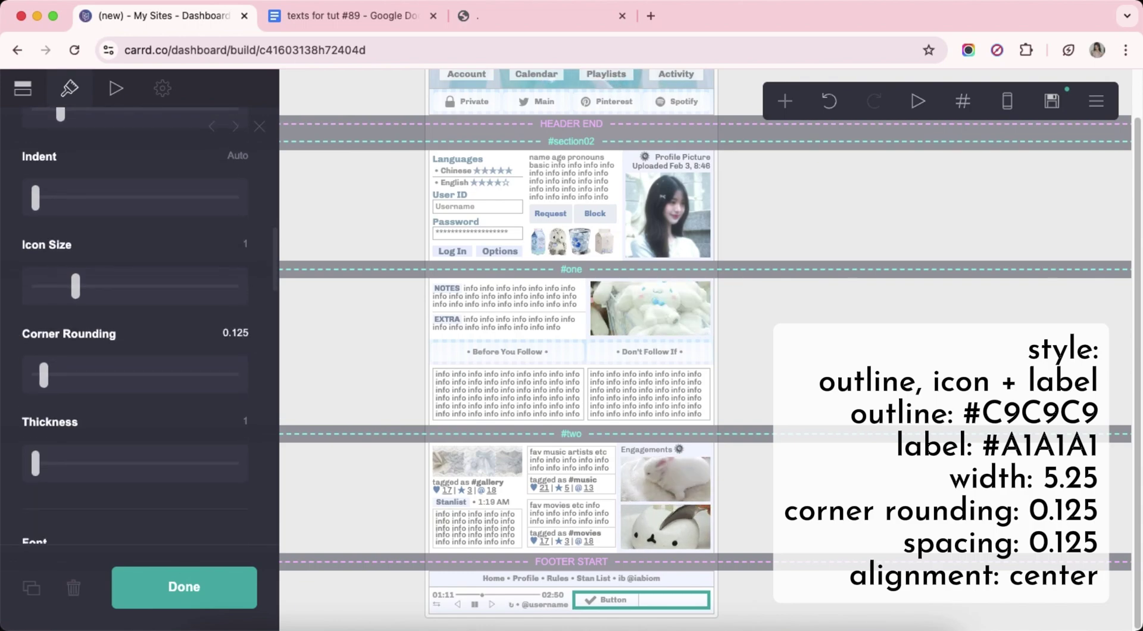
Set the footer buttons' spacing to 0.125 and their alignment to Center.
{"action": "scroll", "coordinate": [134, 337], "scroll_direction": "down", "scroll_amount": 8}
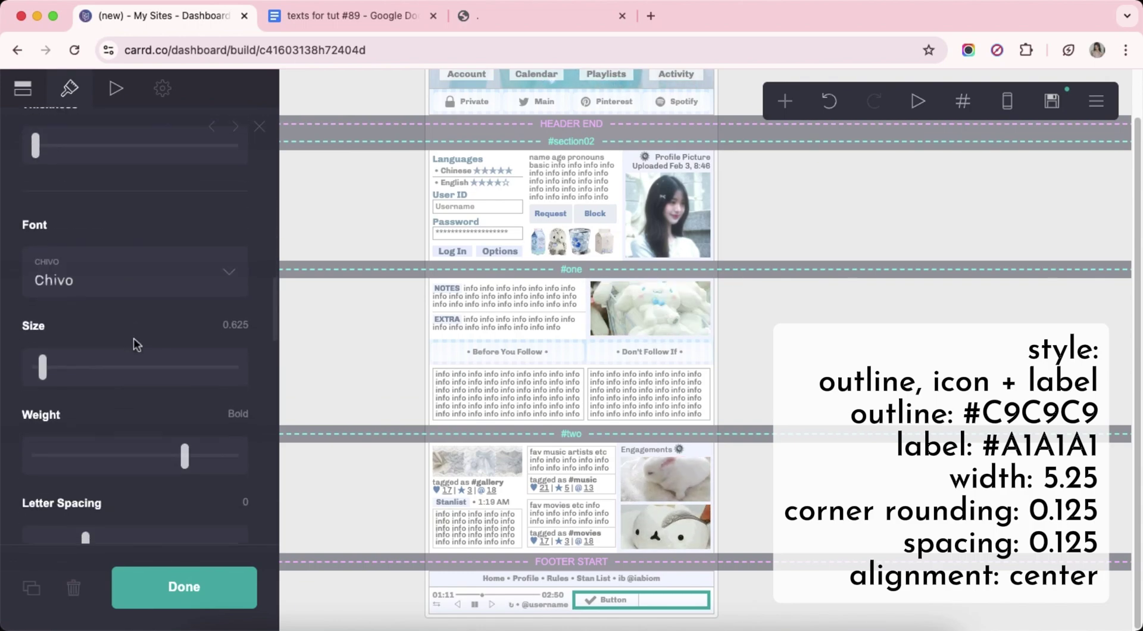
{"action": "scroll", "coordinate": [133, 338], "scroll_direction": "down", "scroll_amount": 7}
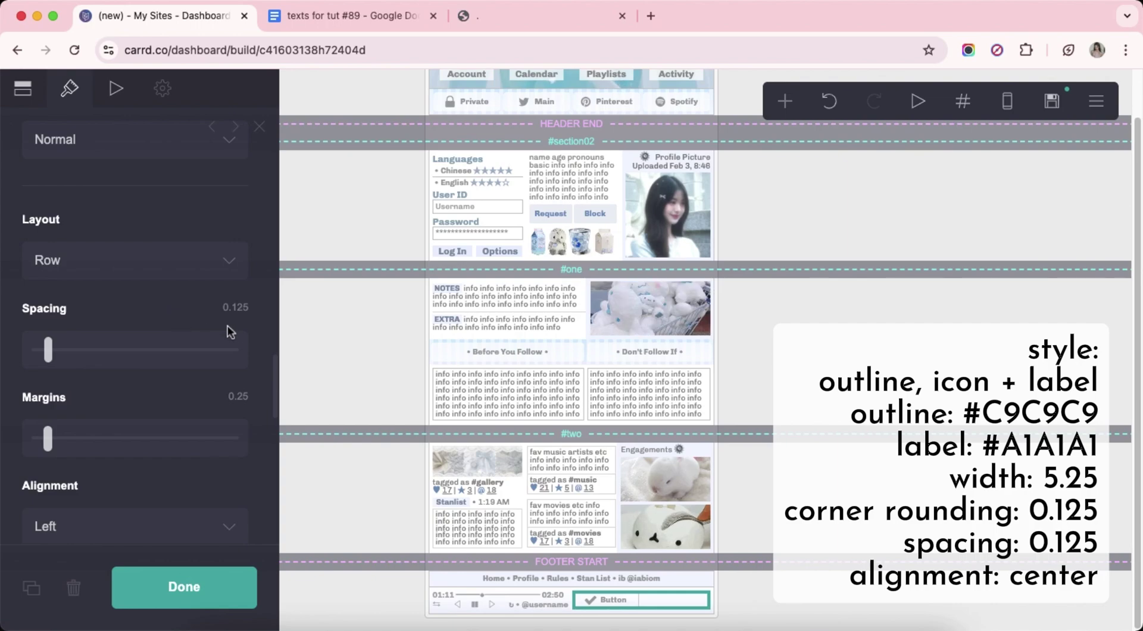
{"action": "left_click", "coordinate": [112, 395]}
{"action": "left_click", "coordinate": [127, 418]}
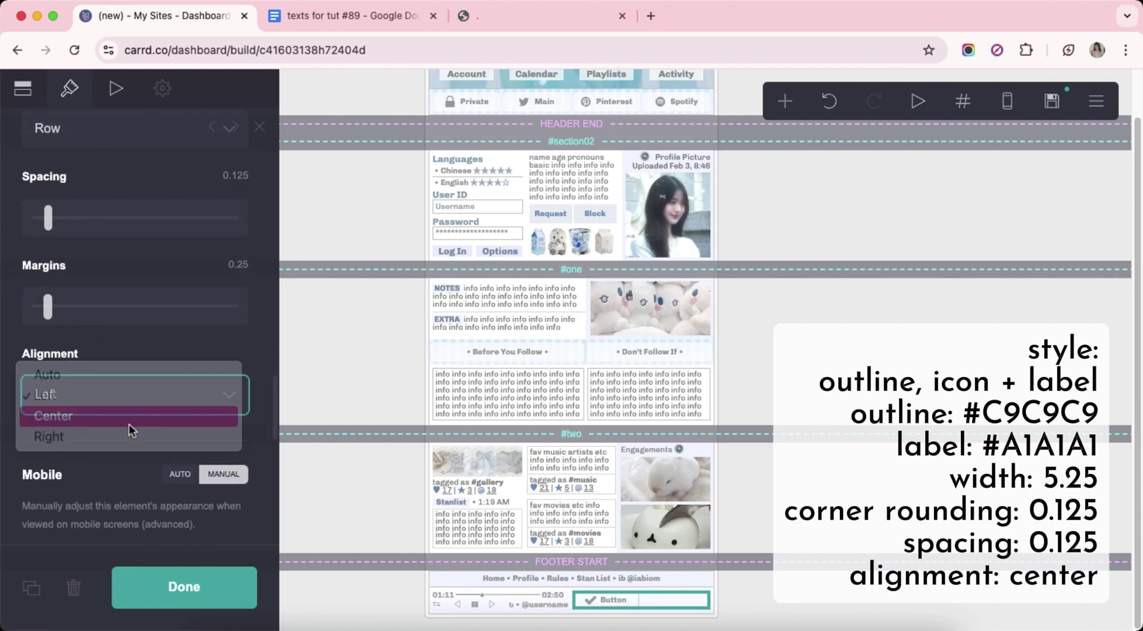
Add a second button to the footer buttons element, and label the first one Apps with the Link icon.
{"action": "scroll", "coordinate": [146, 427], "scroll_direction": "up", "scroll_amount": 8}
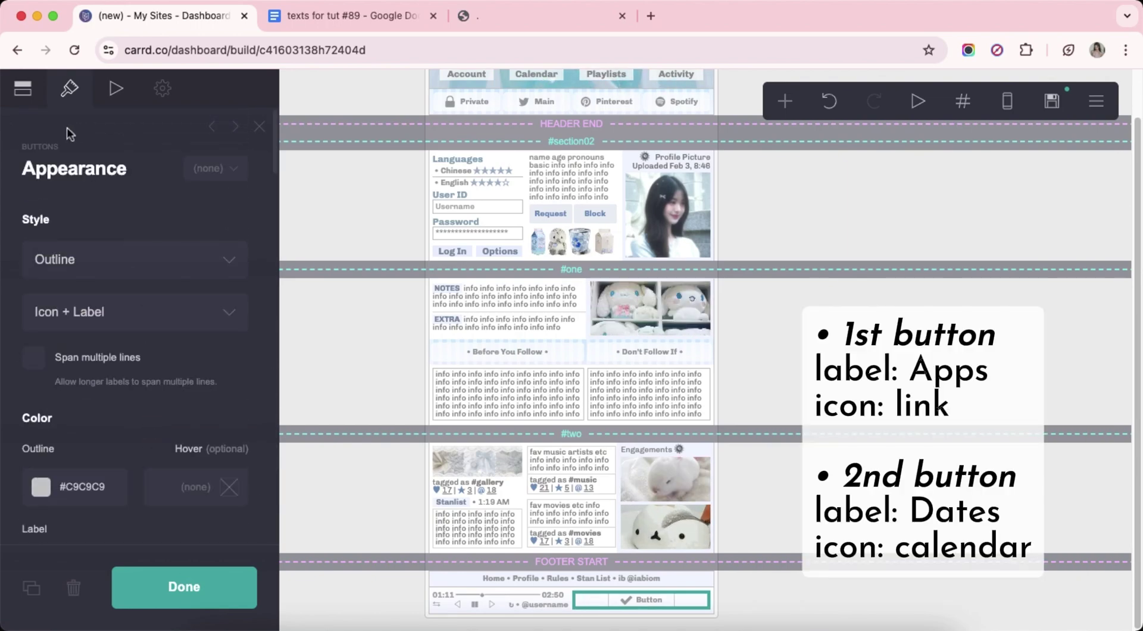
{"action": "left_click", "coordinate": [67, 127]}
{"action": "left_click", "coordinate": [140, 272]}
{"action": "left_click", "coordinate": [123, 231]}
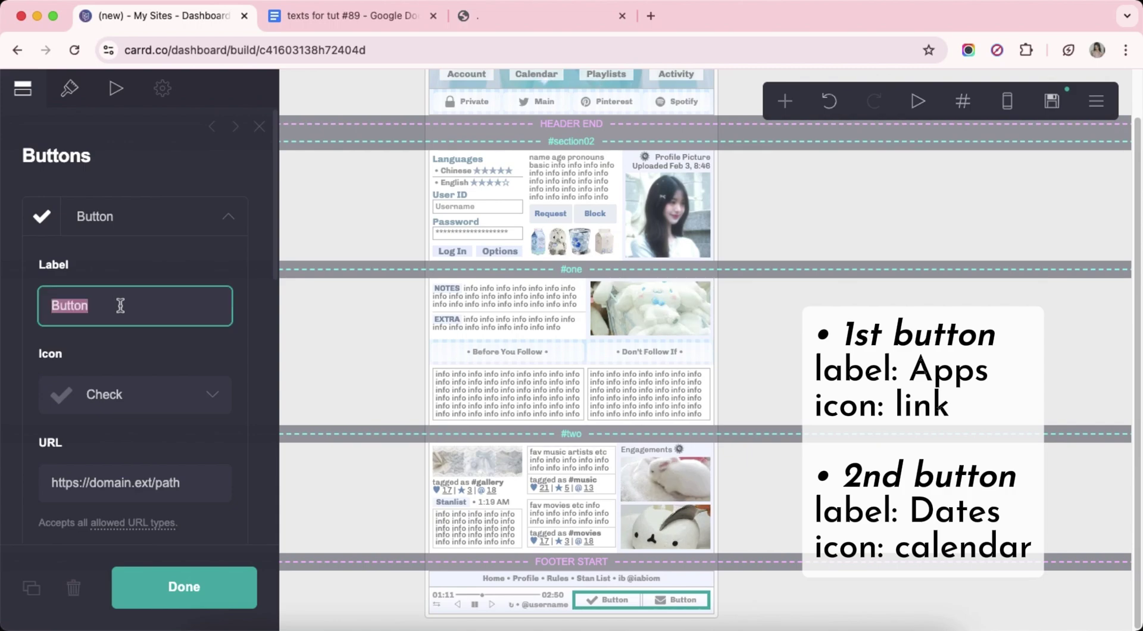
{"action": "left_click", "coordinate": [148, 388]}
{"action": "scroll", "coordinate": [148, 388], "scroll_direction": "down", "scroll_amount": 5}
{"action": "left_click", "coordinate": [148, 388]}
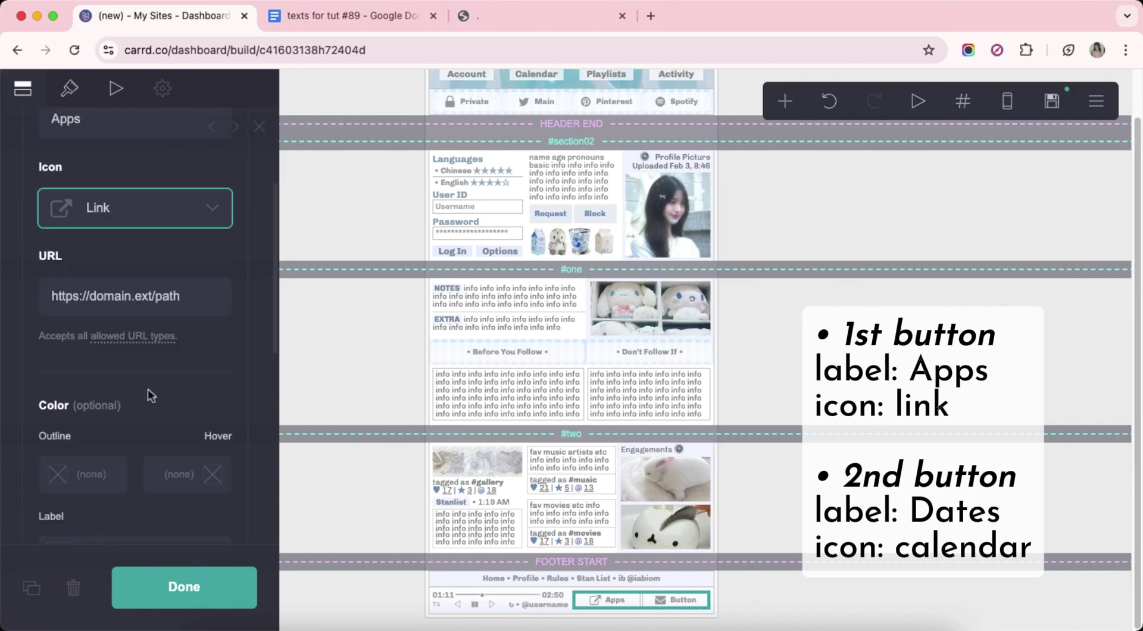
Label the second footer button Dates with the Calendar icon and close the buttons settings.
{"action": "scroll", "coordinate": [148, 388], "scroll_direction": "up", "scroll_amount": 5}
{"action": "left_click", "coordinate": [123, 234]}
{"action": "left_click", "coordinate": [123, 279]}
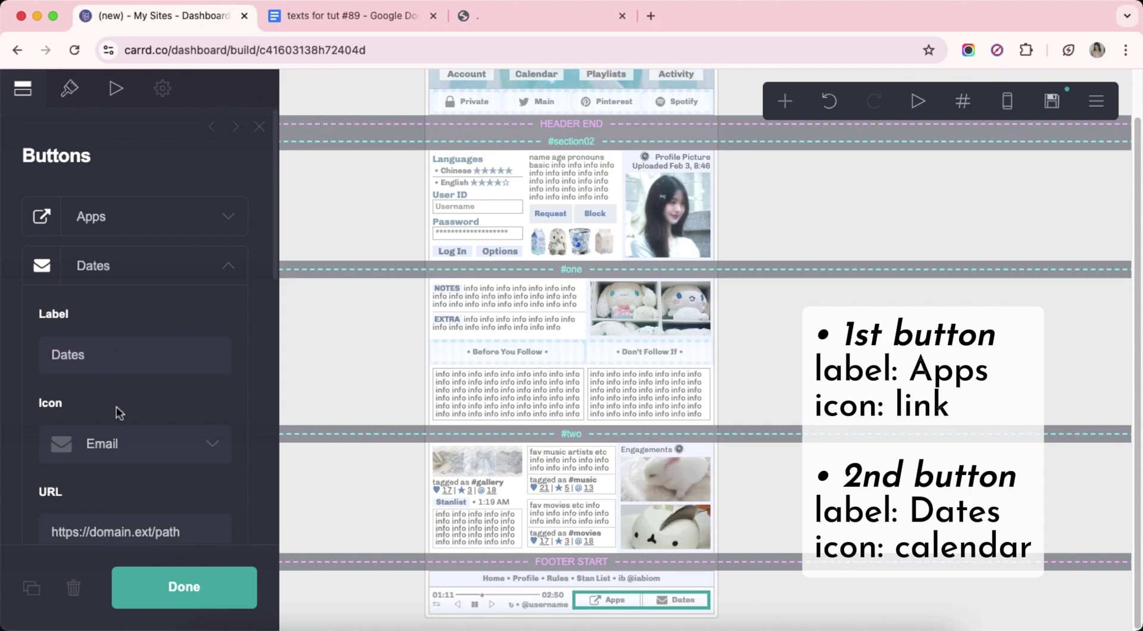
{"action": "left_click", "coordinate": [138, 443]}
{"action": "key", "text": "c"}
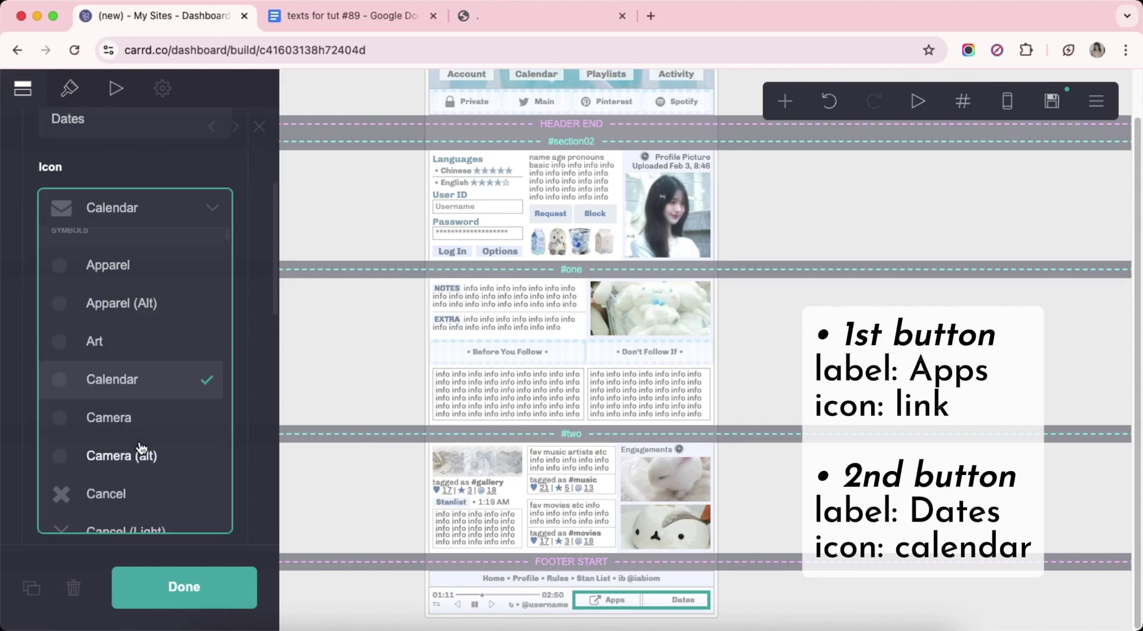
{"action": "key", "text": "Return"}
{"action": "scroll", "coordinate": [128, 357], "scroll_direction": "up", "scroll_amount": 3}
{"action": "left_click", "coordinate": [125, 266]}
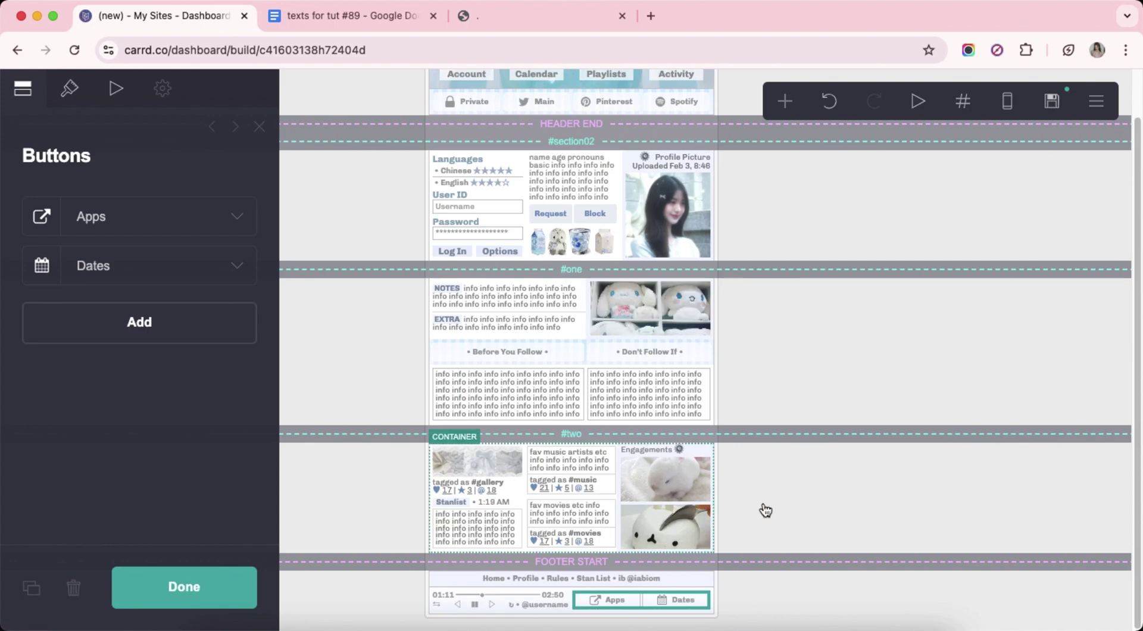
{"action": "left_click", "coordinate": [805, 505]}
Change the page background style to Gradient and set Stop #1 to #CADAED.
{"action": "scroll", "coordinate": [811, 507], "scroll_direction": "up", "scroll_amount": 3}
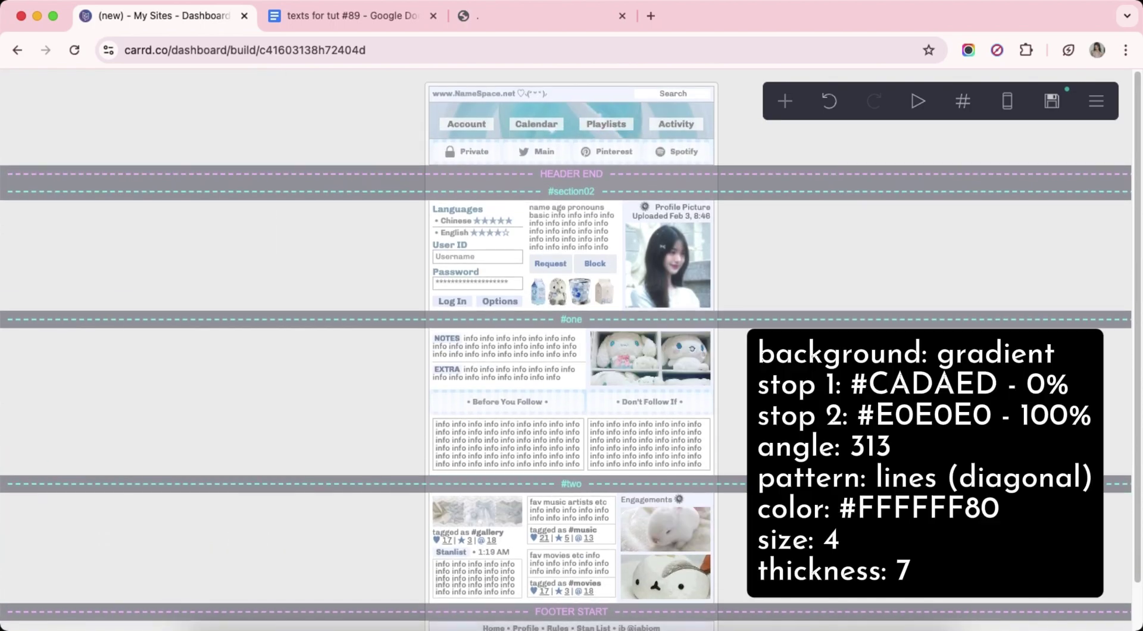
{"action": "left_click", "coordinate": [122, 250]}
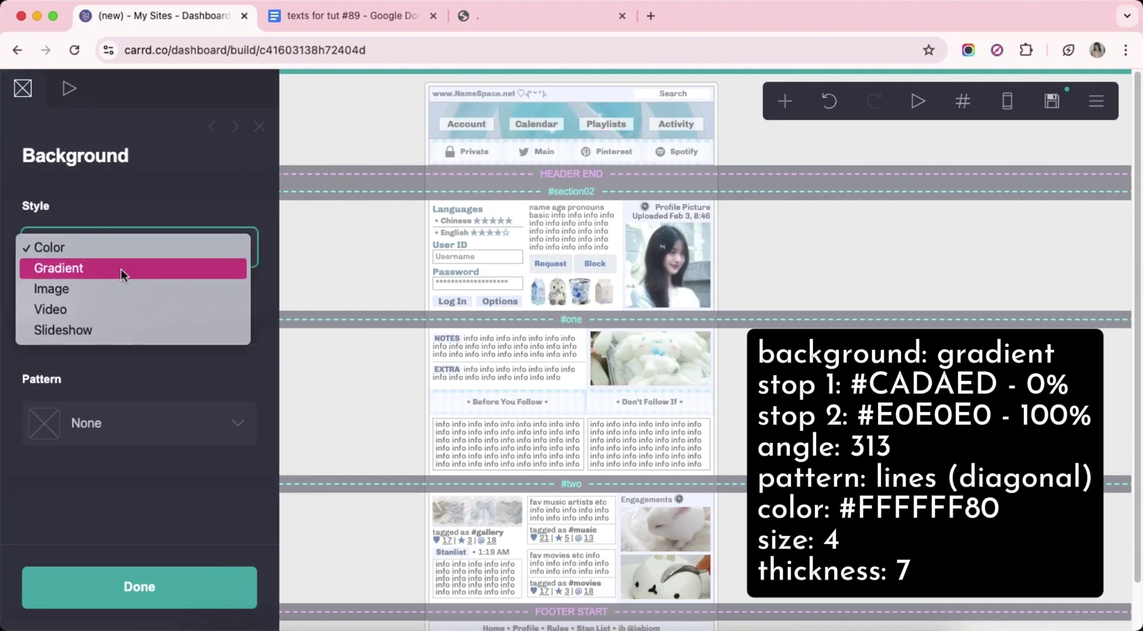
{"action": "left_click", "coordinate": [123, 267]}
{"action": "scroll", "coordinate": [145, 379], "scroll_direction": "down", "scroll_amount": 3}
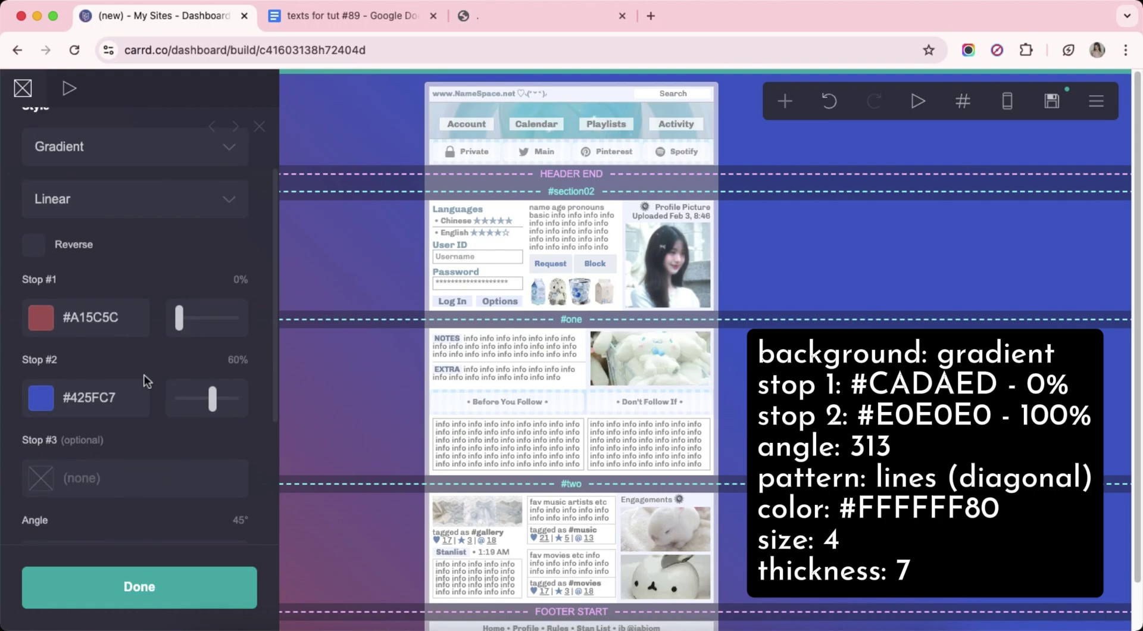
{"action": "left_click", "coordinate": [127, 243]}
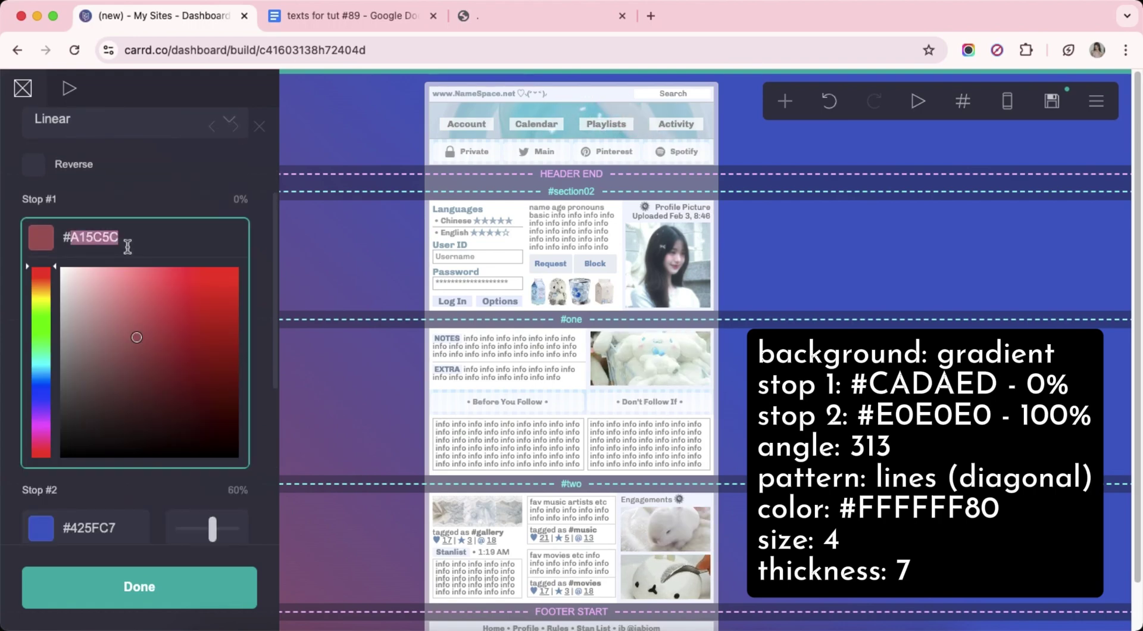
{"action": "type", "text": "CADAED"}
{"action": "key", "text": "Return"}
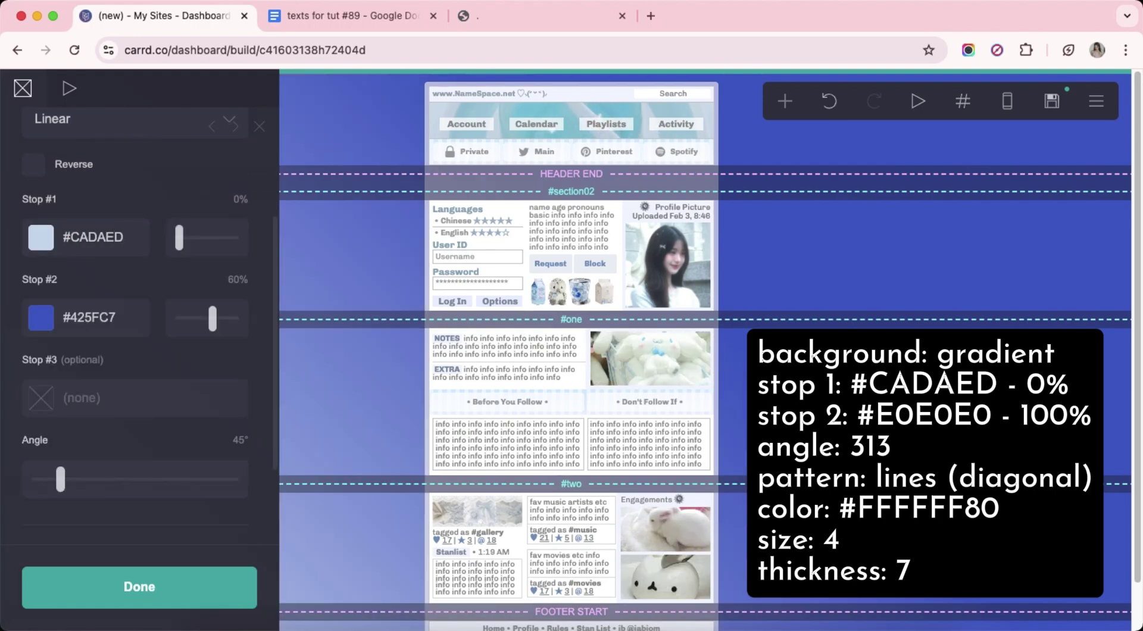
Set the background gradient's Stop #2 to #E0E0E0 at 100% and its angle to 313°.
{"action": "left_click", "coordinate": [127, 318]}
{"action": "type", "text": "E0E0E0"}
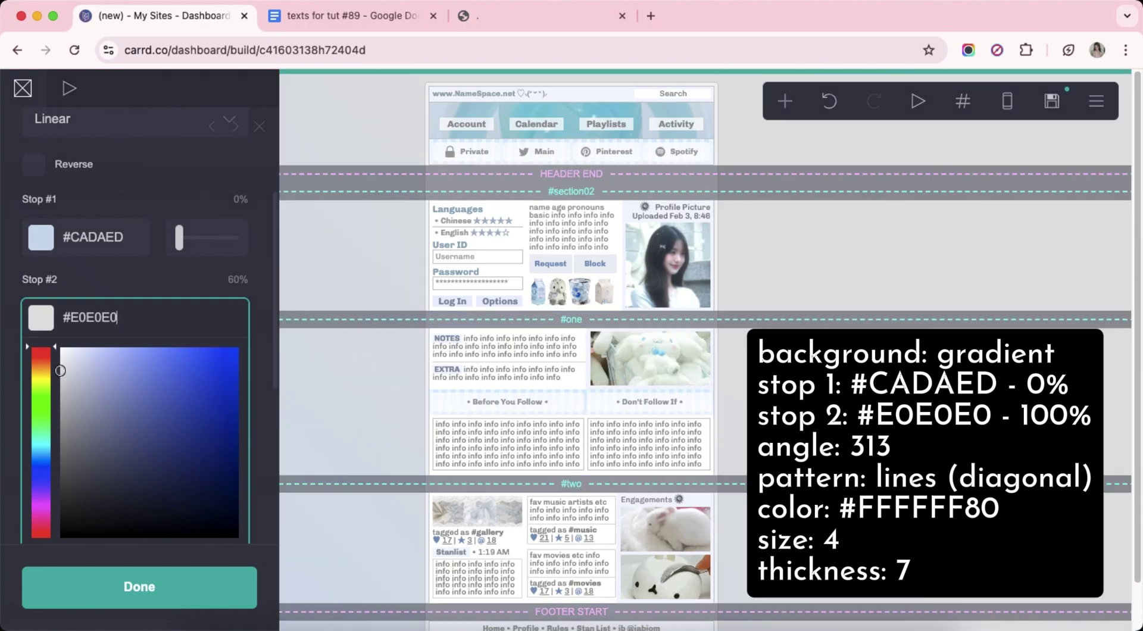
{"action": "key", "text": "Return"}
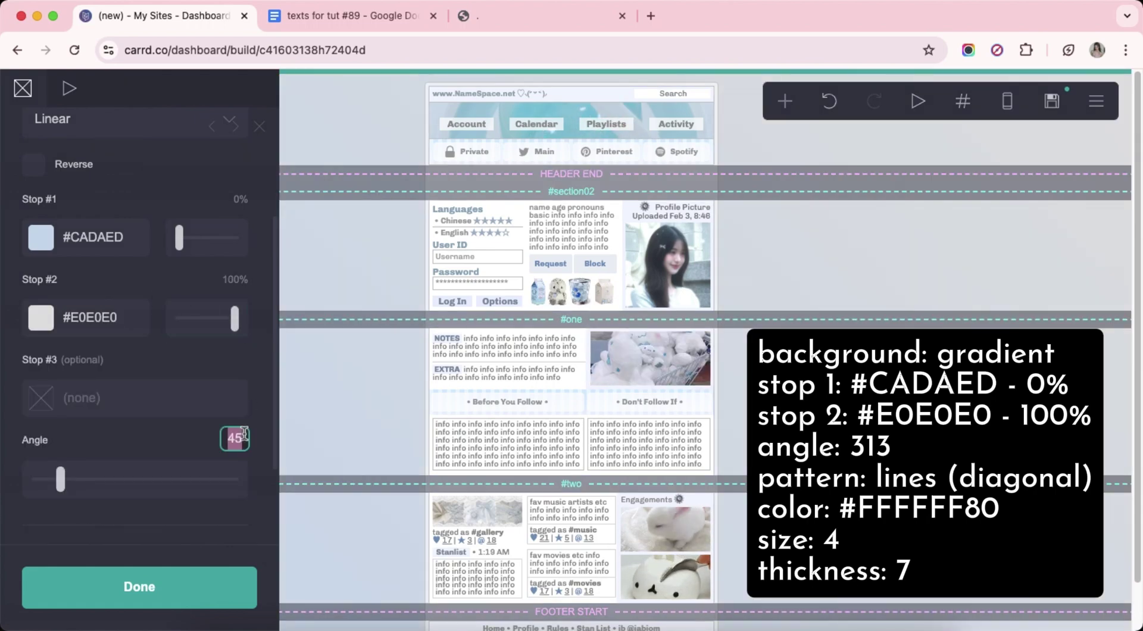
{"action": "scroll", "coordinate": [155, 423], "scroll_direction": "down", "scroll_amount": 3}
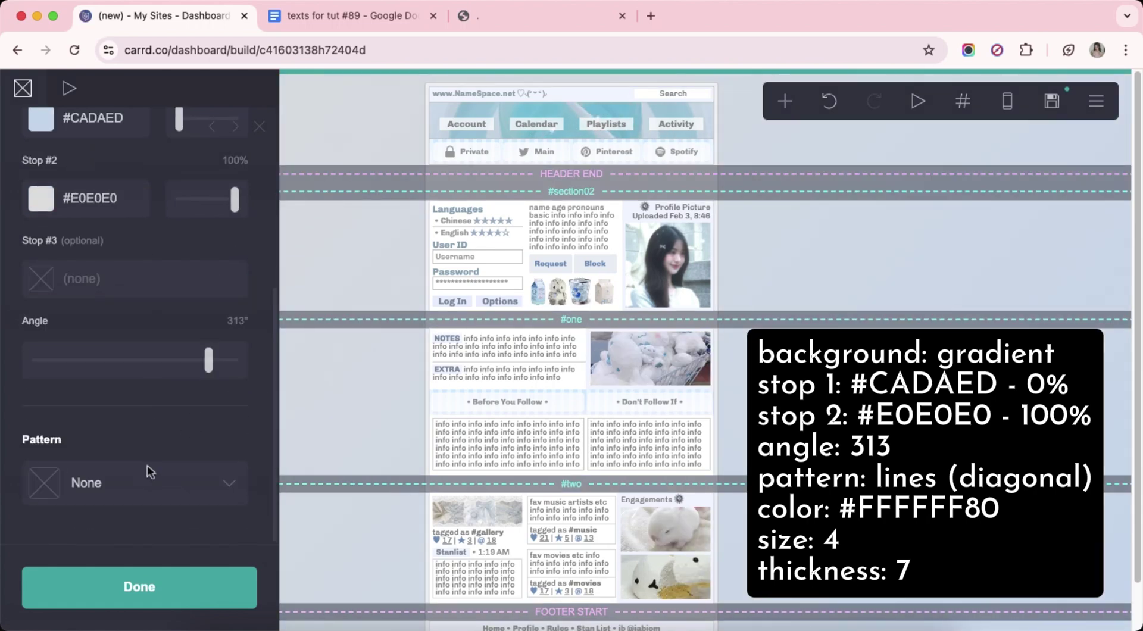
Apply the Lines (Diagonal) pattern to the page background with color #FFFFFF80.
{"action": "left_click", "coordinate": [148, 473]}
{"action": "type", "text": "lin"}
{"action": "key", "text": "Return"}
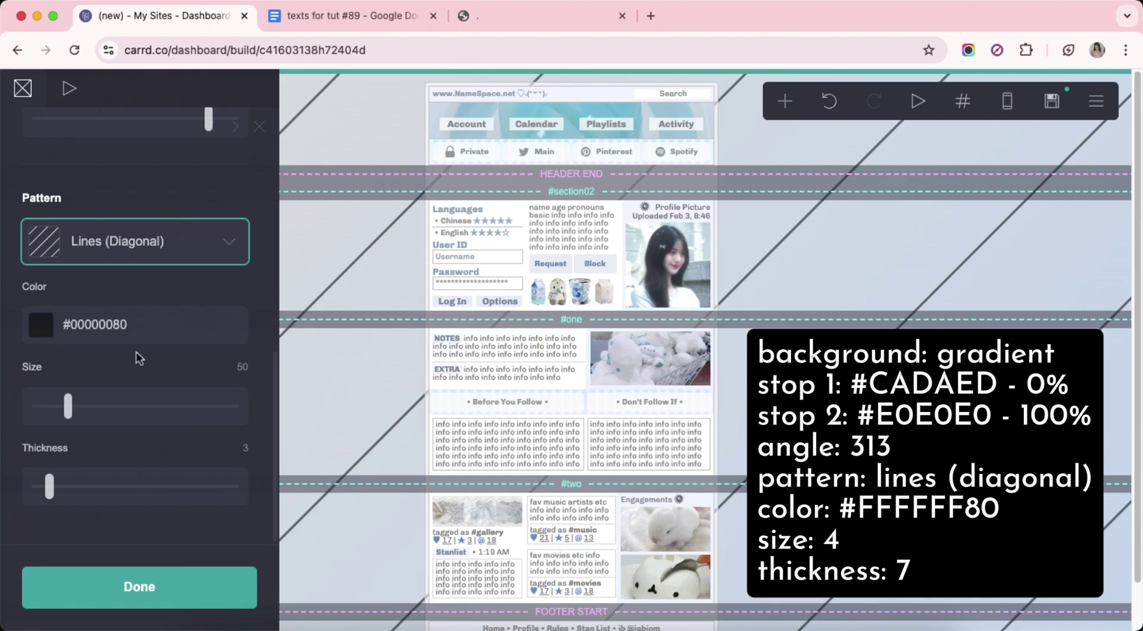
{"action": "left_click", "coordinate": [122, 326]}
{"action": "left_click_drag", "start_coordinate": [79, 309], "coordinate": [46, 284]}
{"action": "left_click", "coordinate": [126, 227]}
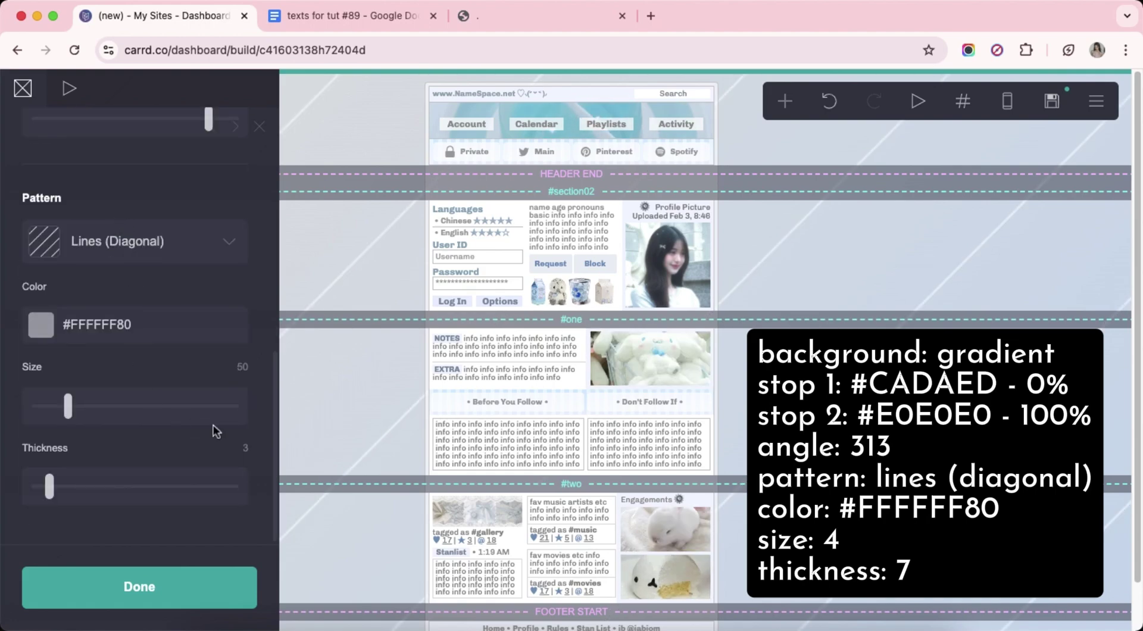
Set the background pattern's size to 4 and thickness to 7.
{"action": "left_click", "coordinate": [242, 367]}
{"action": "type", "text": "4"}
{"action": "key", "text": "Return"}
{"action": "left_click", "coordinate": [241, 446]}
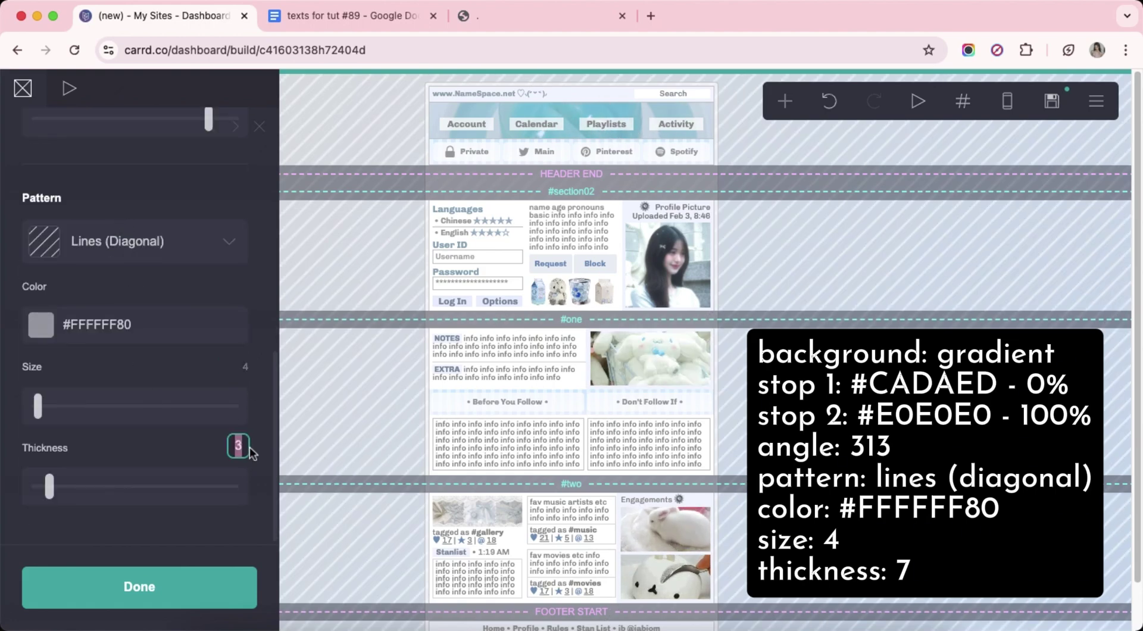
{"action": "type", "text": "7"}
{"action": "key", "text": "Return"}
{"action": "scroll", "coordinate": [178, 387], "scroll_direction": "up", "scroll_amount": 10}
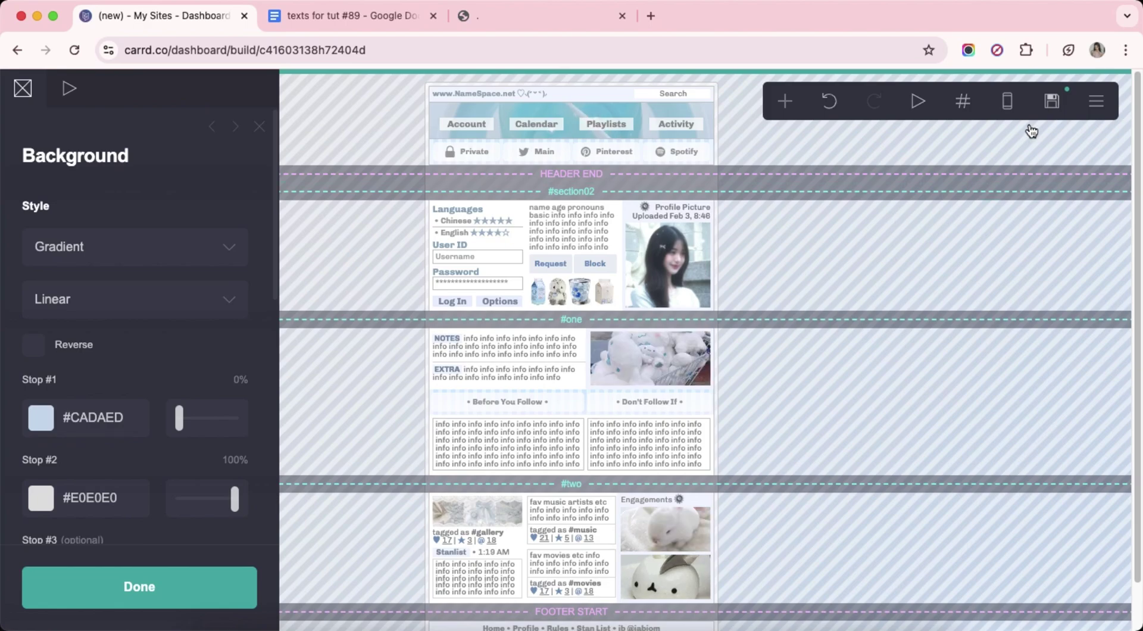
Save and publish the finished profile site with its patterned gradient background.
{"action": "left_click", "coordinate": [1052, 100]}
{"action": "left_click", "coordinate": [171, 238]}
{"action": "left_click", "coordinate": [140, 390]}
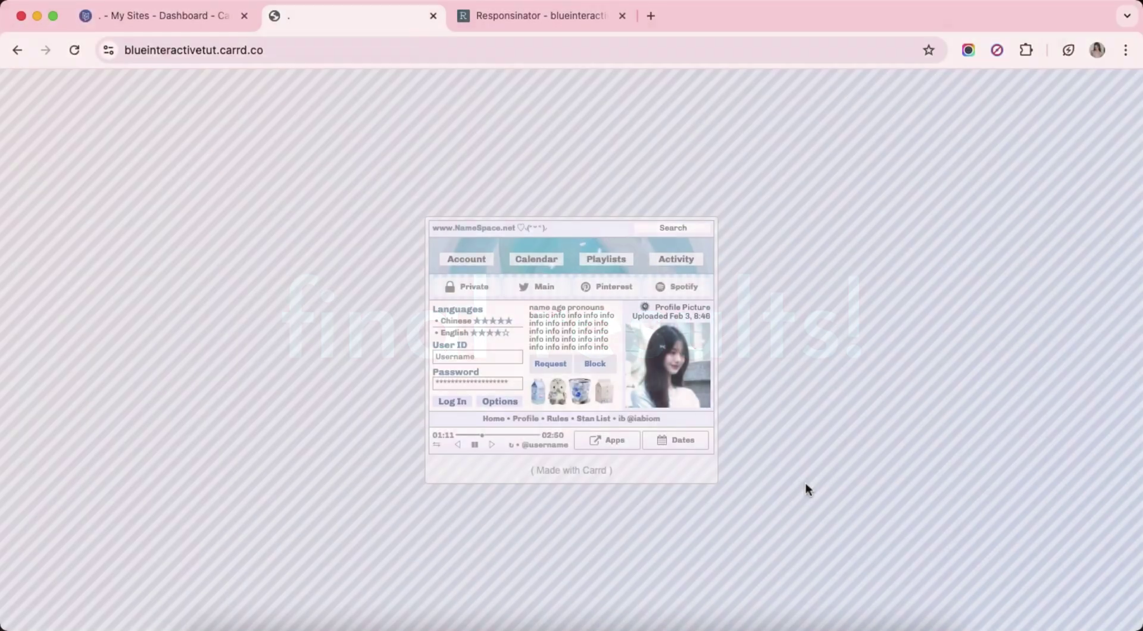
Check the footer navigation on the published blueinteractivetut.carrd.co page by opening its Rules and Stan List sections.
{"action": "left_click", "coordinate": [558, 419]}
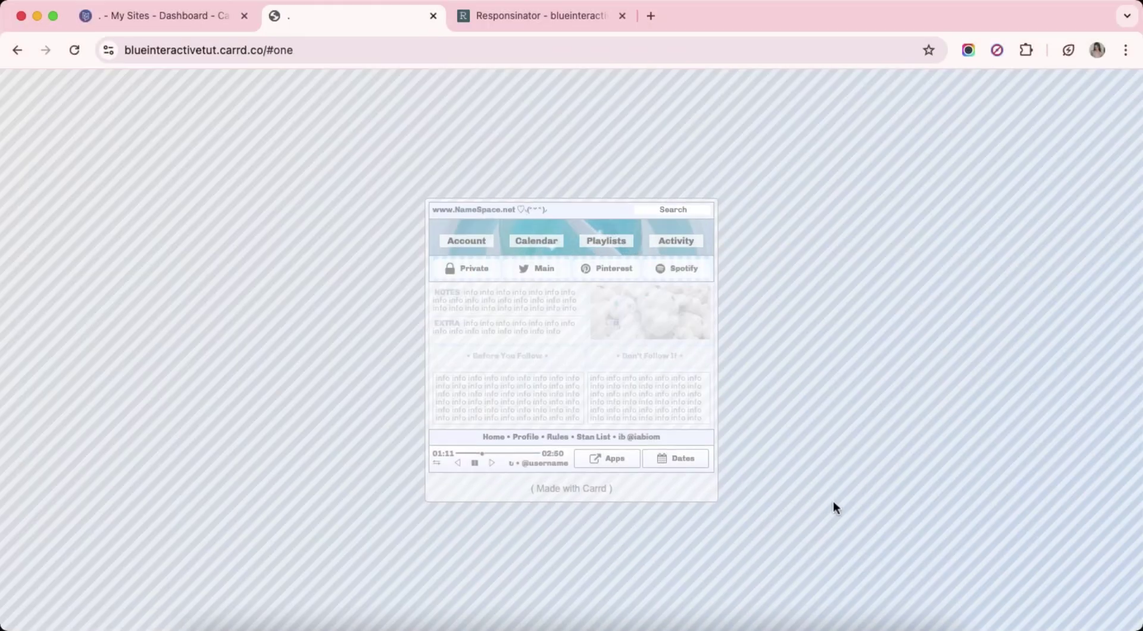
{"action": "left_click", "coordinate": [633, 464]}
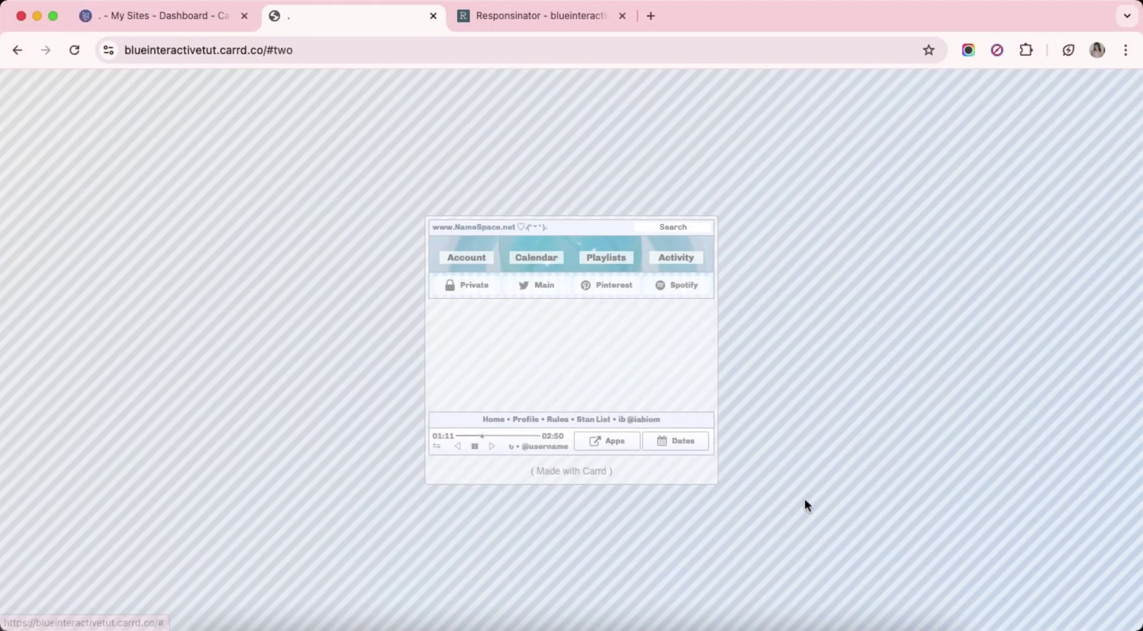
{"action": "left_click", "coordinate": [604, 438]}
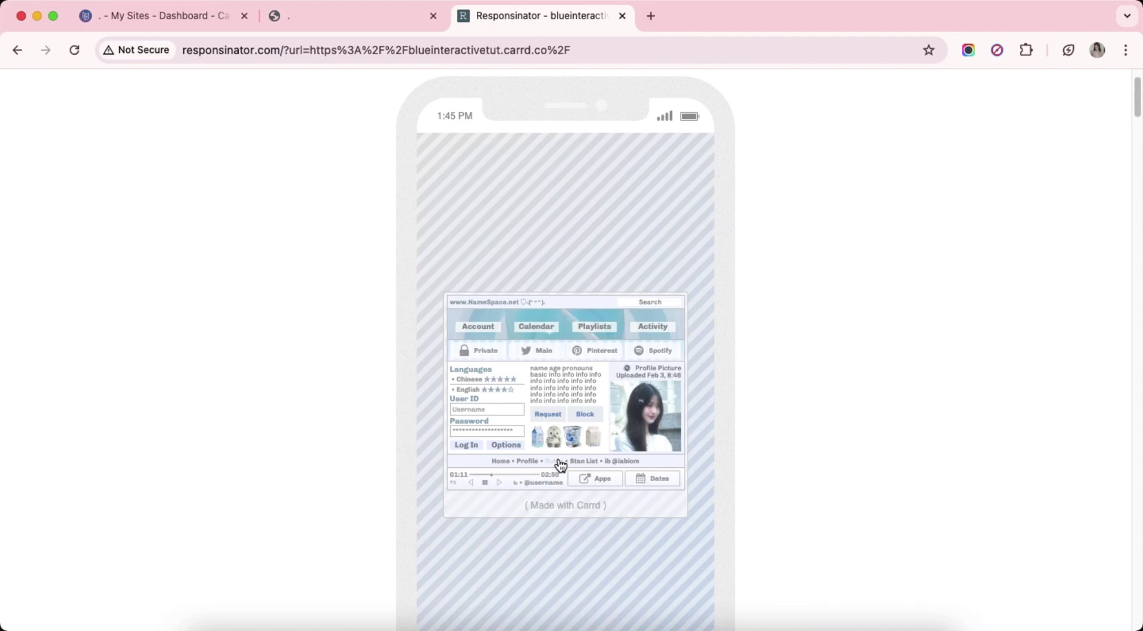
{"action": "left_click", "coordinate": [558, 462]}
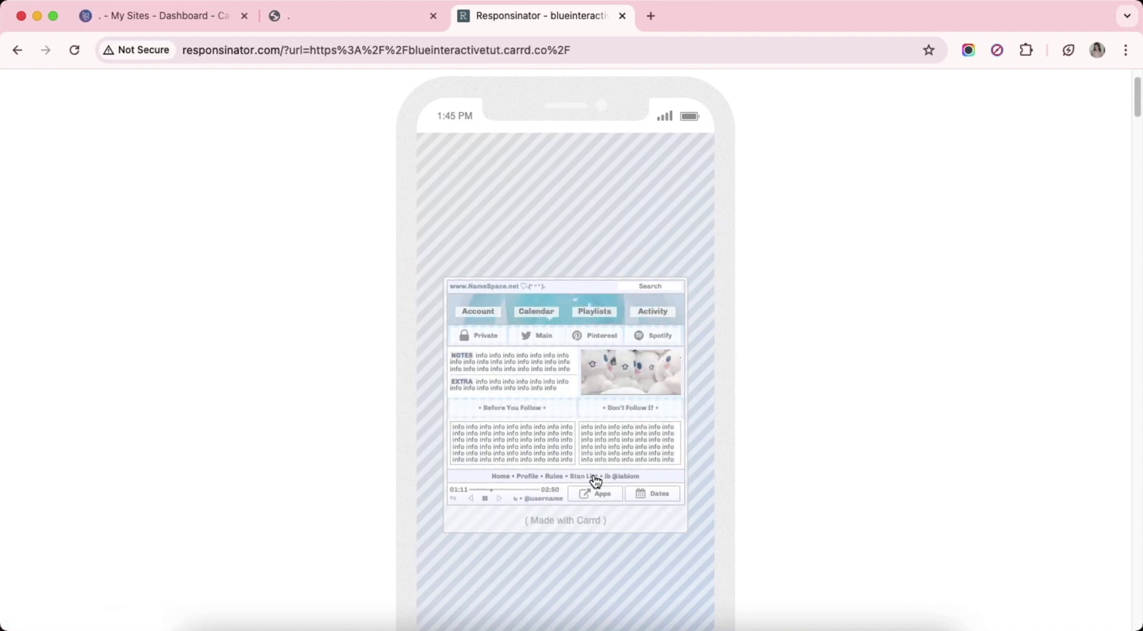
{"action": "left_click", "coordinate": [593, 476]}
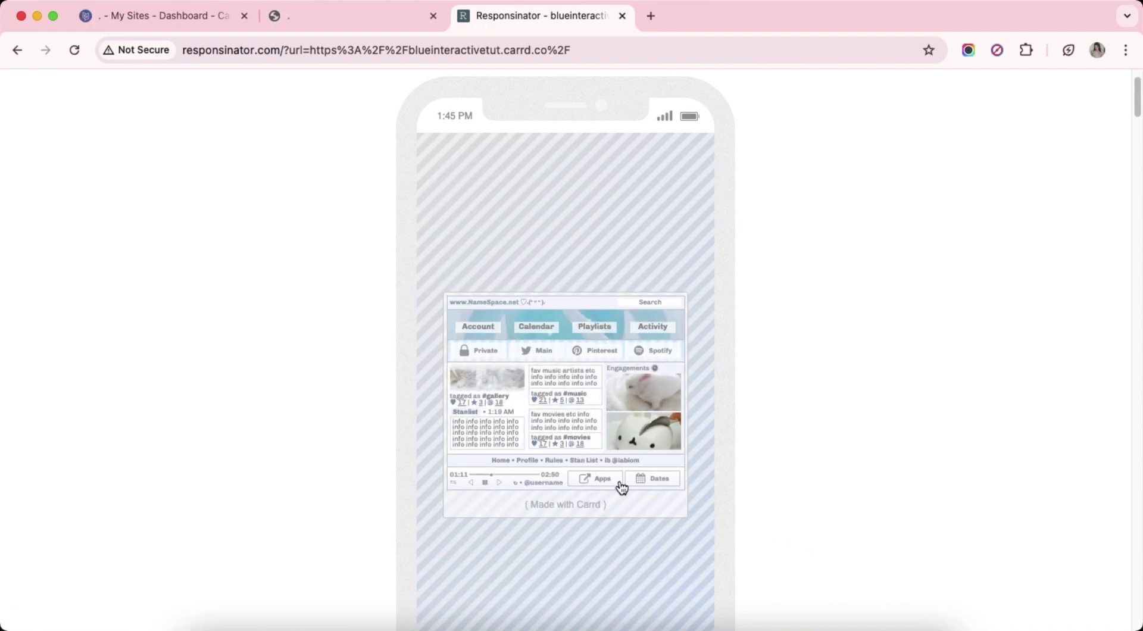